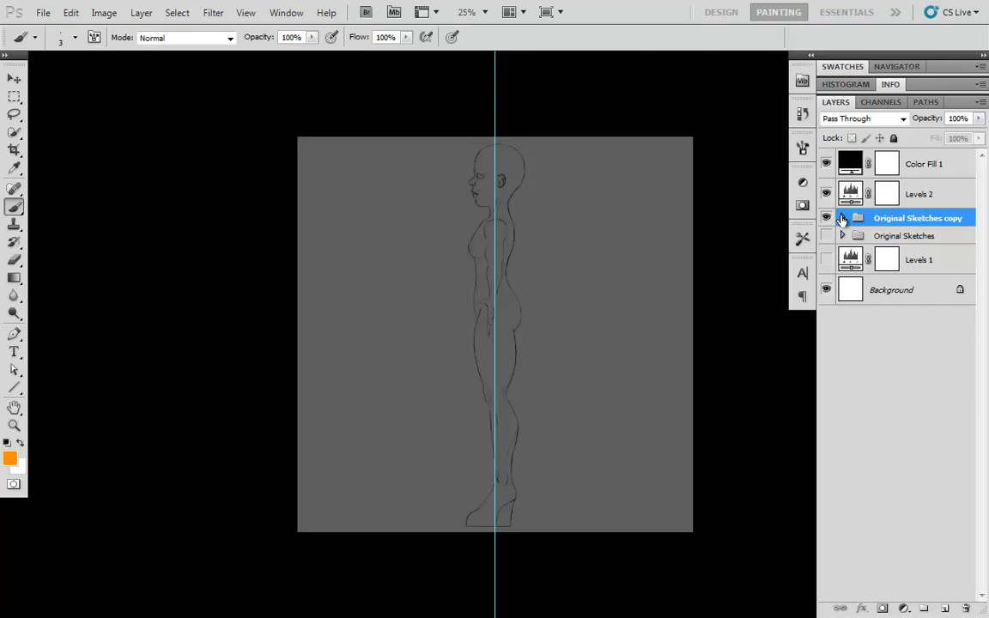
- Expand the Original Sketches copy group and show Layer 3 copy and Layer 3 together with the side-view sketch layers
click(841, 218)
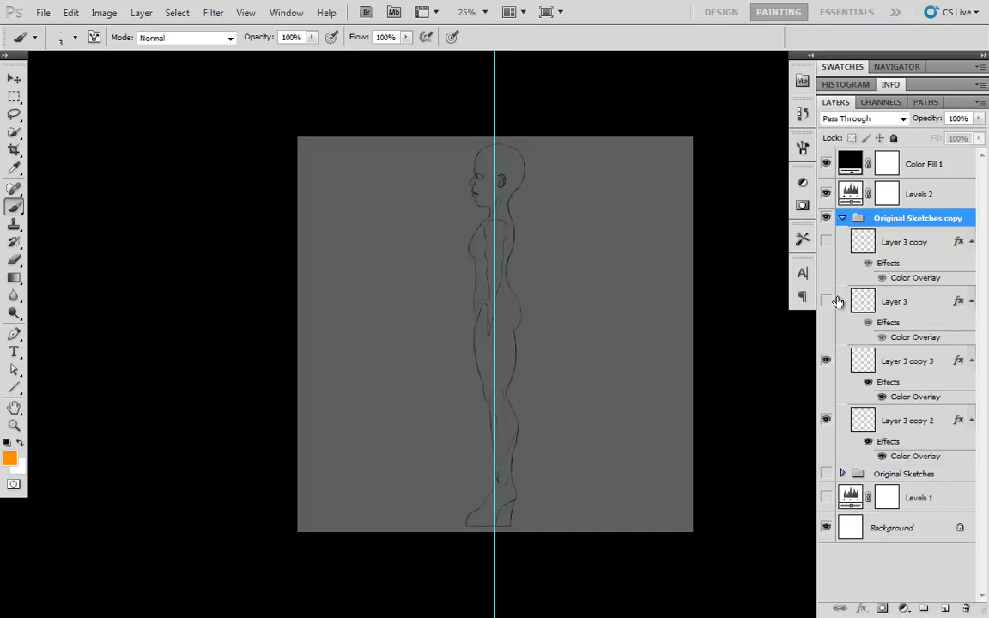
drag(825, 241, 825, 301)
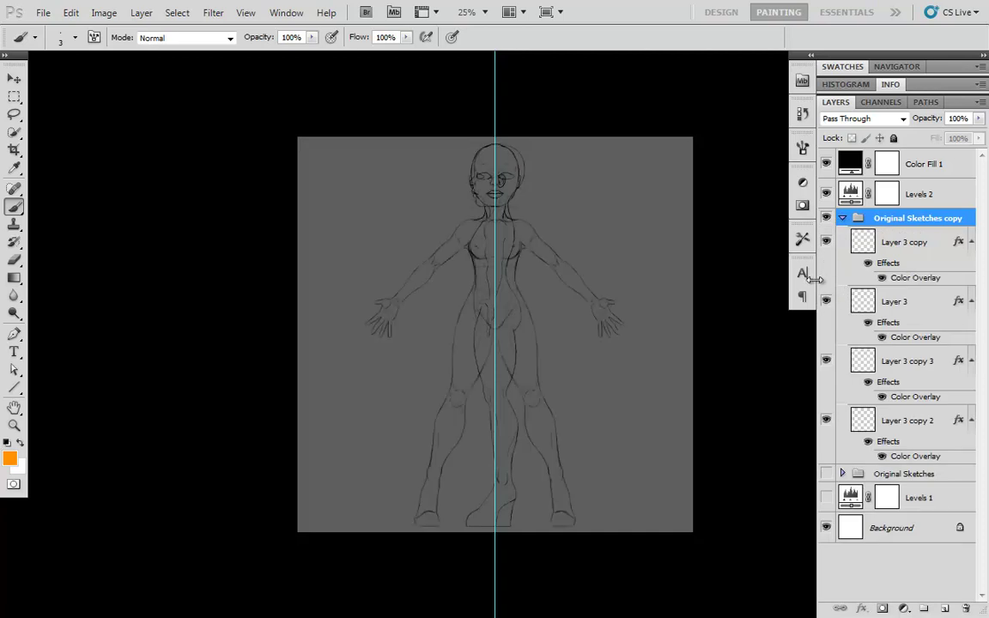
click(826, 361)
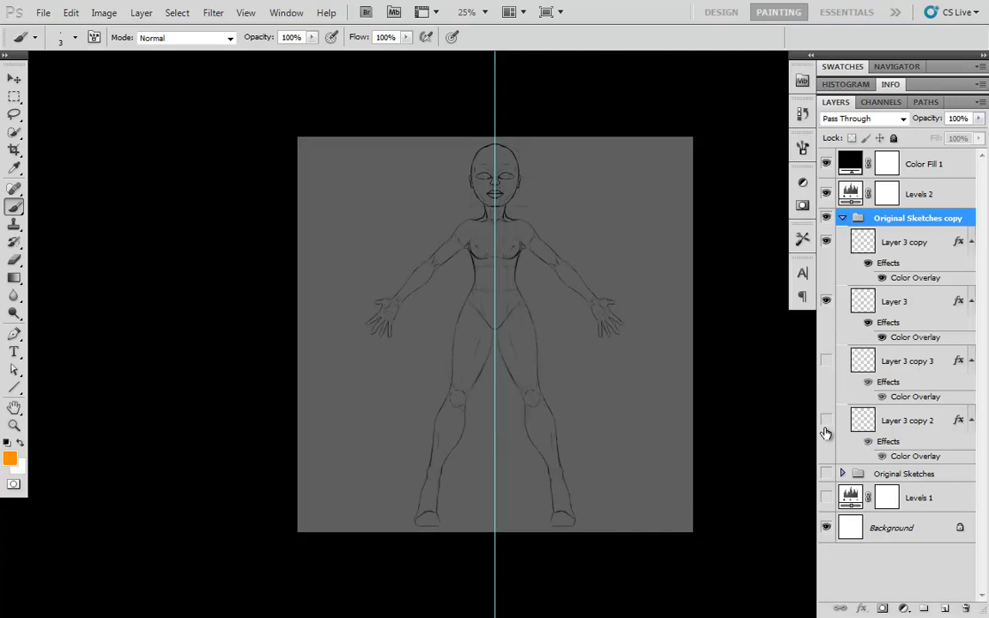
click(826, 362)
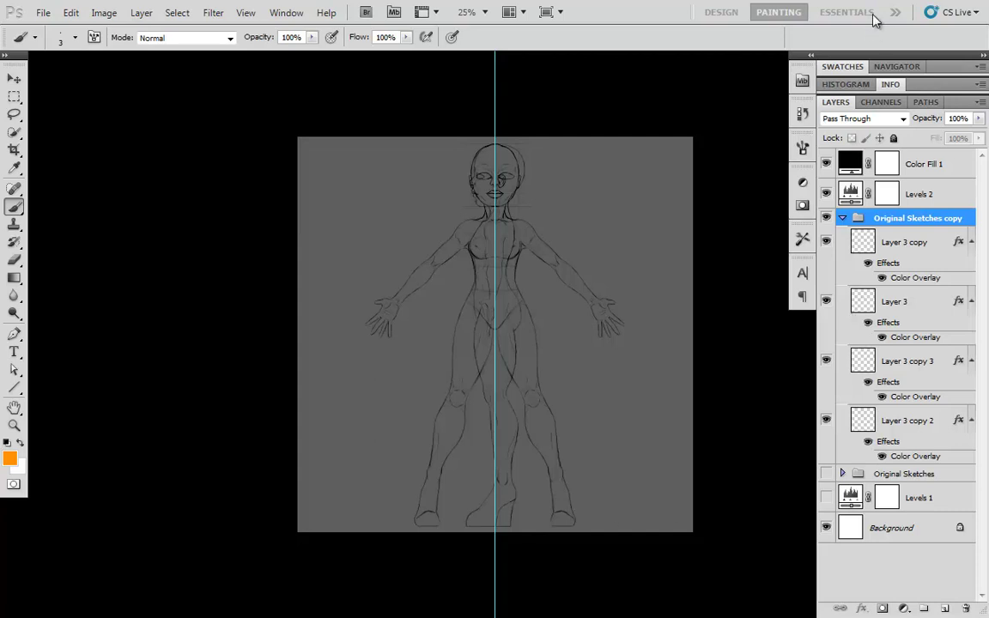
- Bring up the LightWhiteboard.psd document and change its screen mode
click(290, 22)
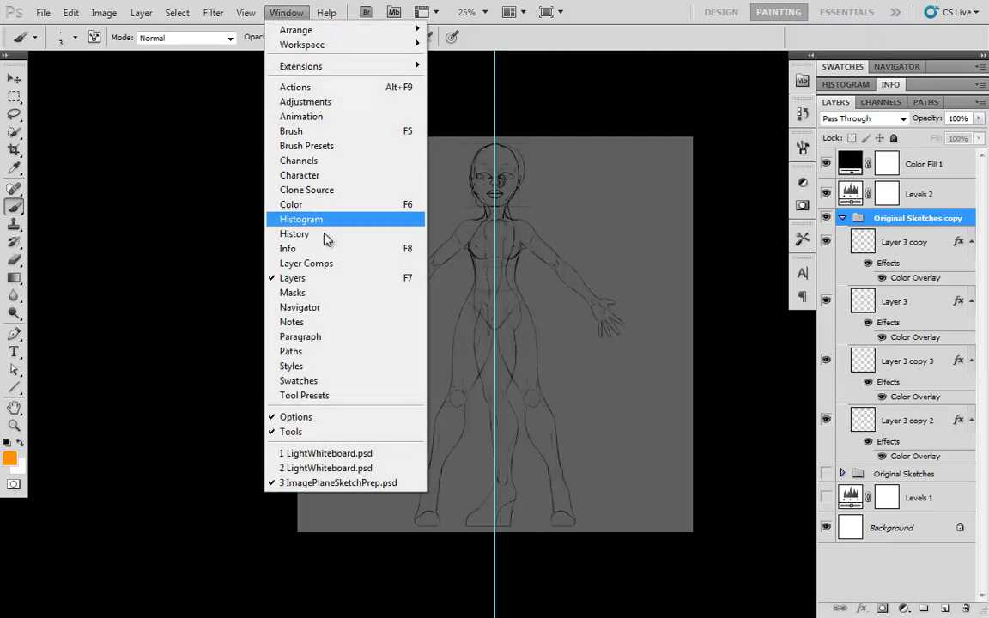
click(331, 455)
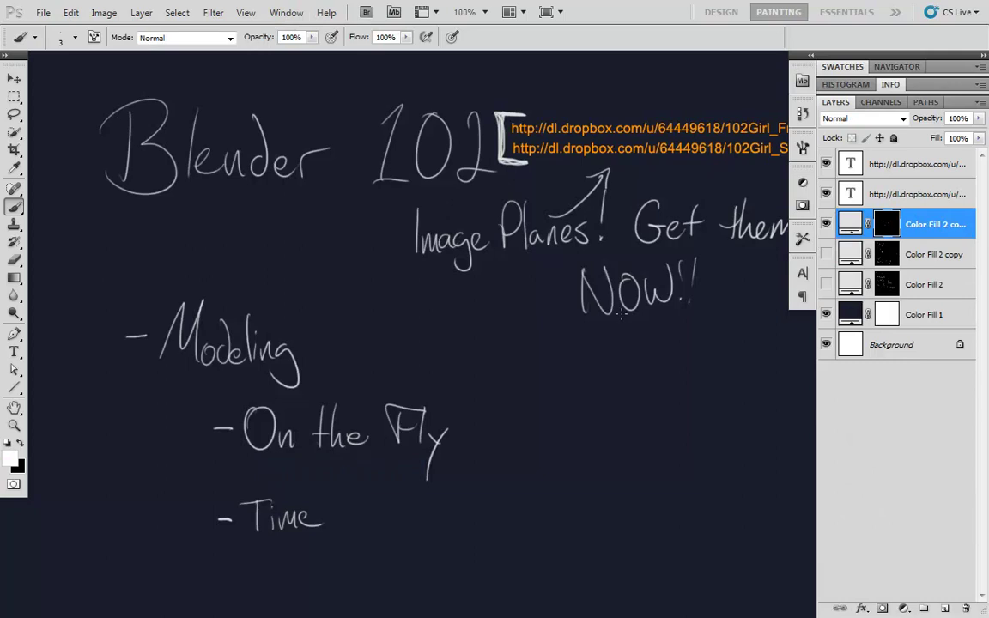
key(f)
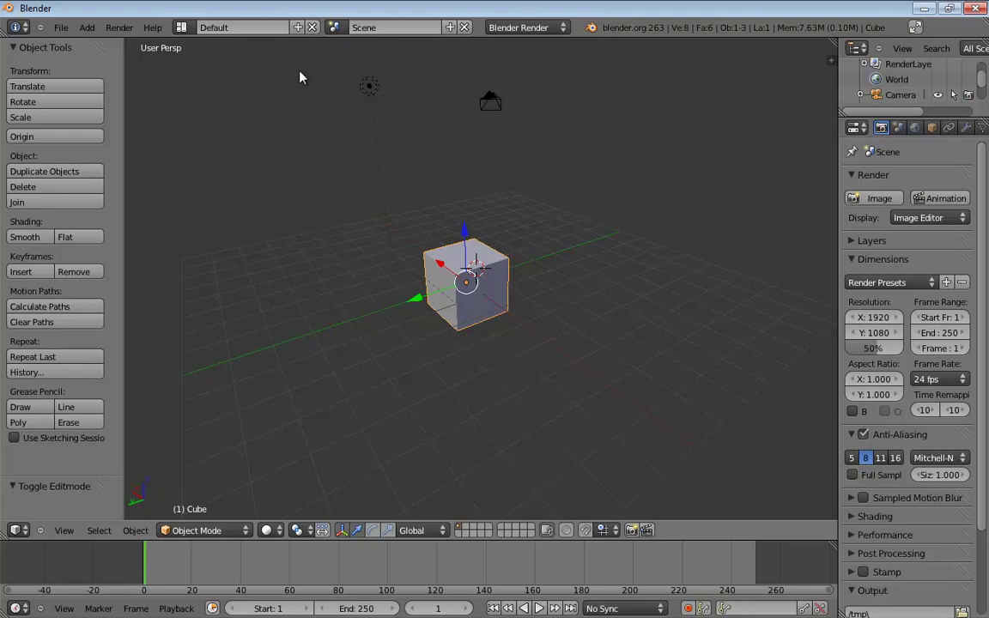
- In Blender, show the 3D view's properties, start the Screencast Keys display and maximize the 3D view
middle_drag(564, 274, 591, 283)
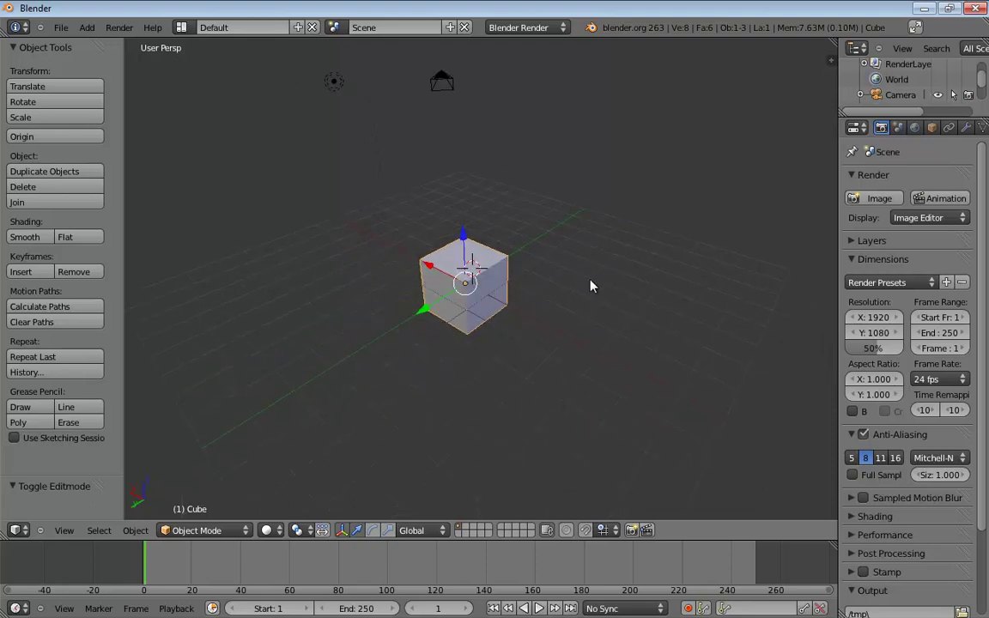
key(n)
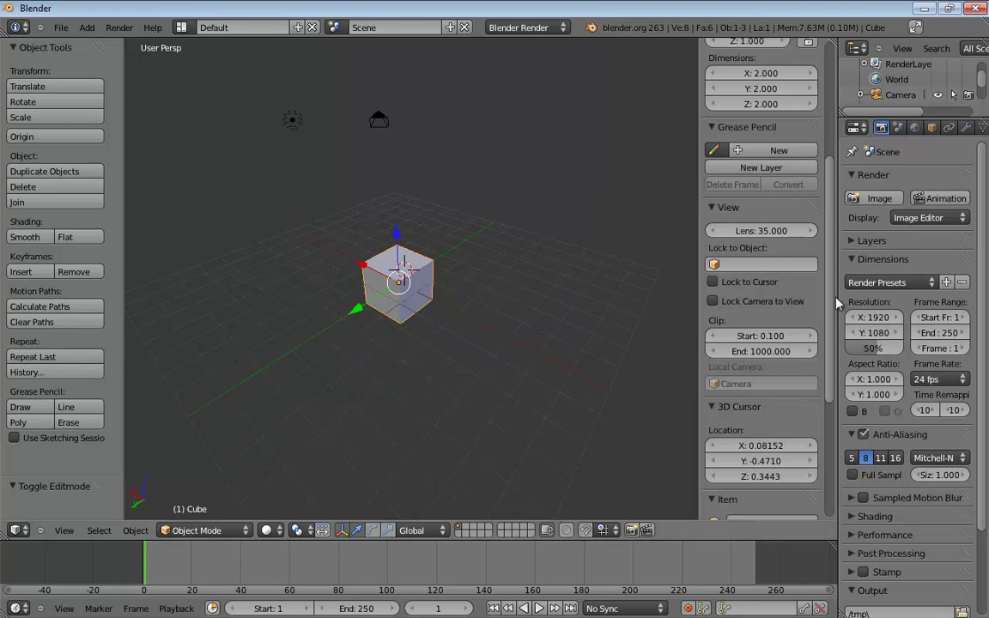
scroll(753, 272, down, 6)
click(740, 422)
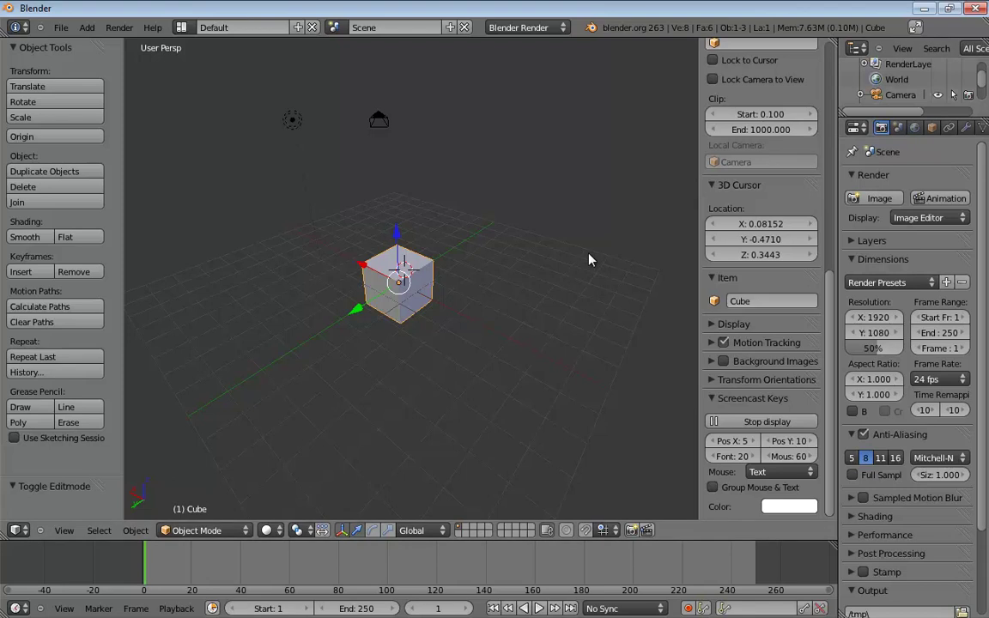
key(ctrl+Up)
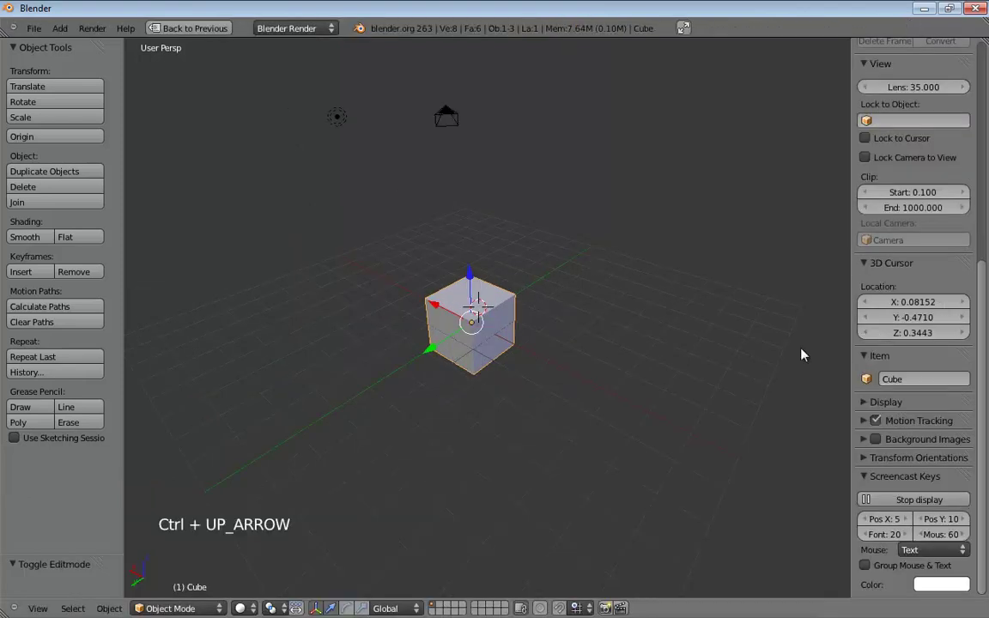
- Enable and expand Background Images for the 3D view and add an empty image slot
click(869, 438)
click(874, 440)
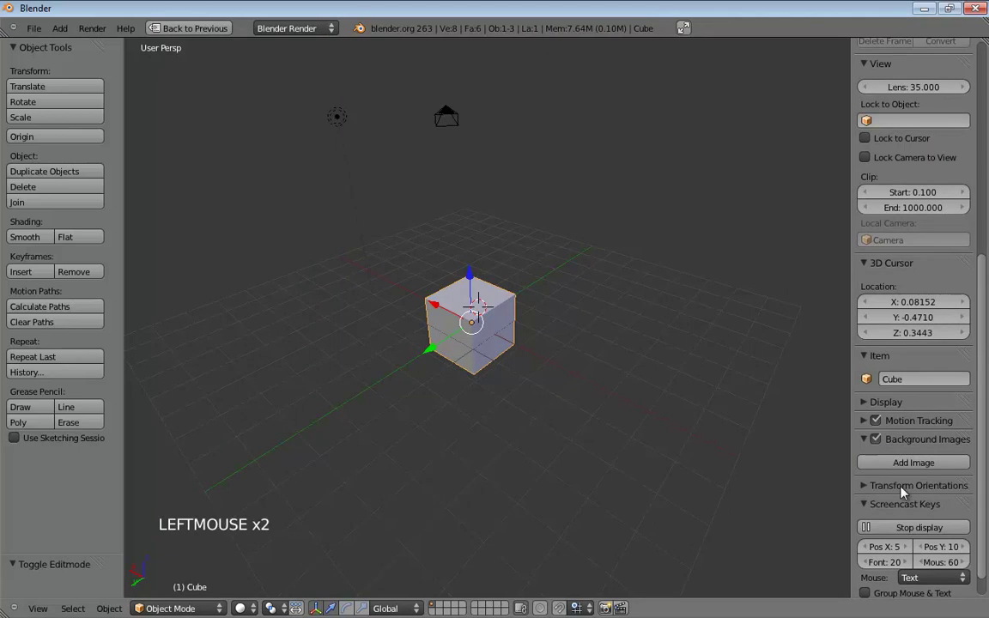
click(903, 463)
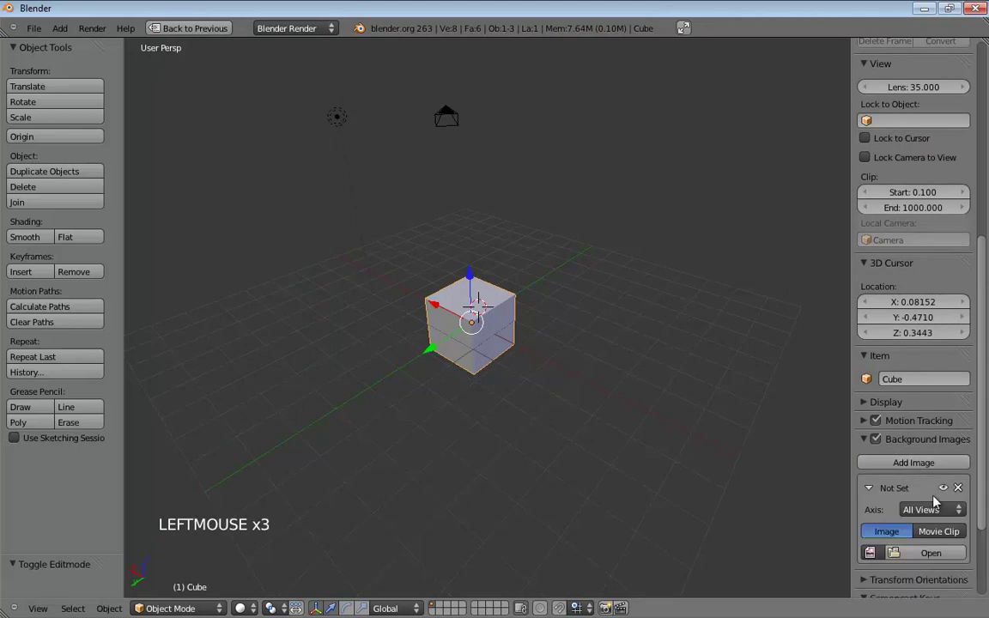
- Load 102Girl_Front.jpg from E:\Work\Classes\Blender\Modeling into the background image slot
click(925, 554)
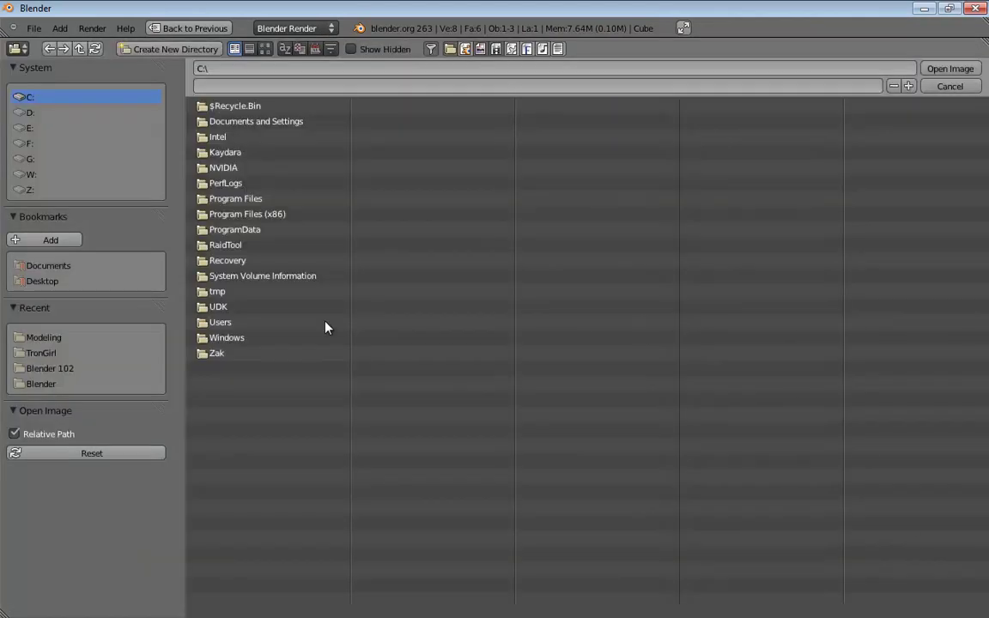
click(33, 129)
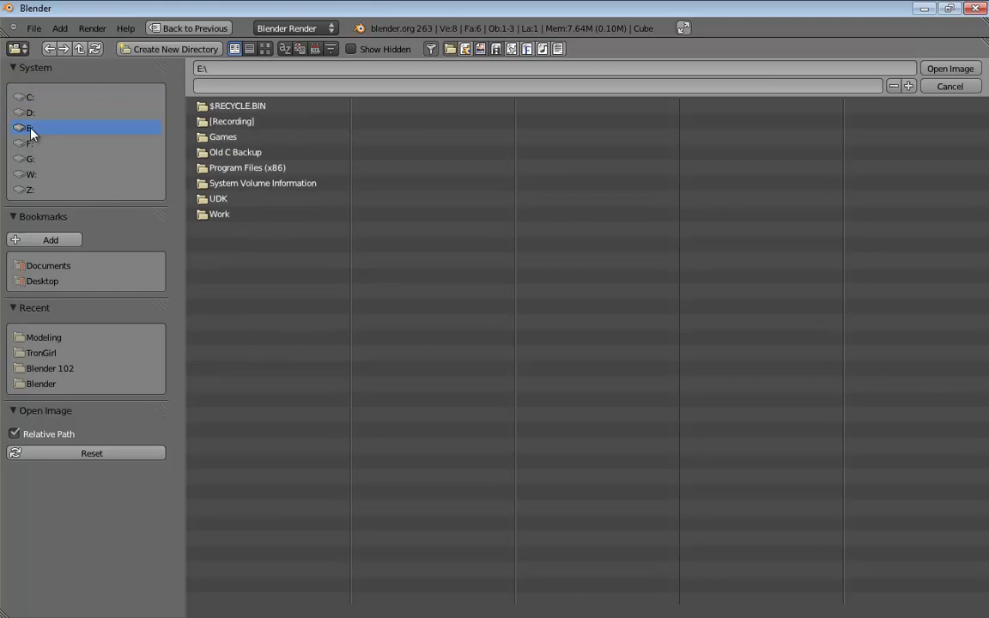
click(221, 216)
click(248, 152)
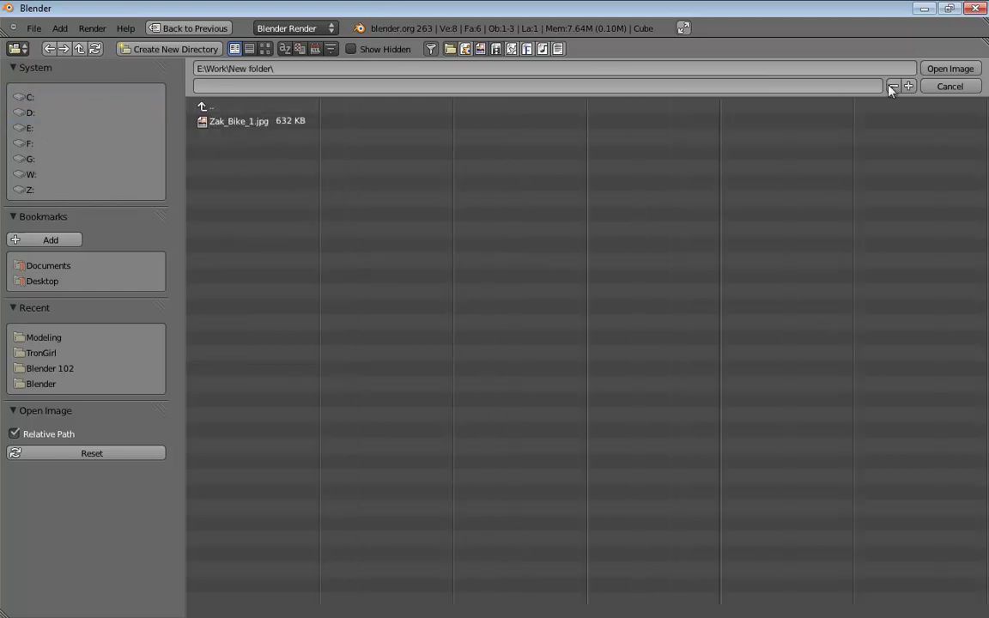
click(207, 108)
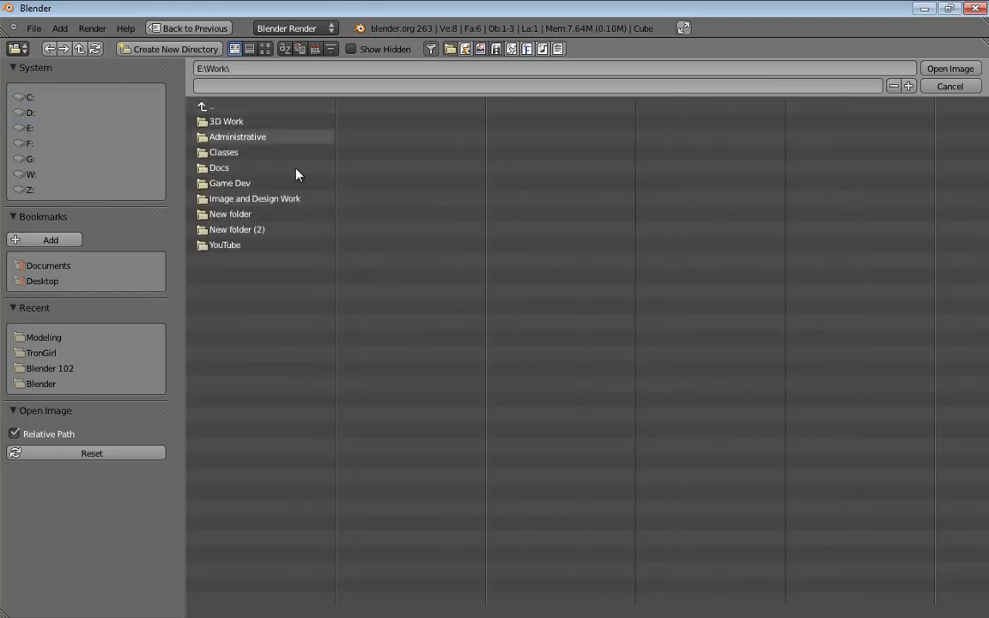
click(219, 153)
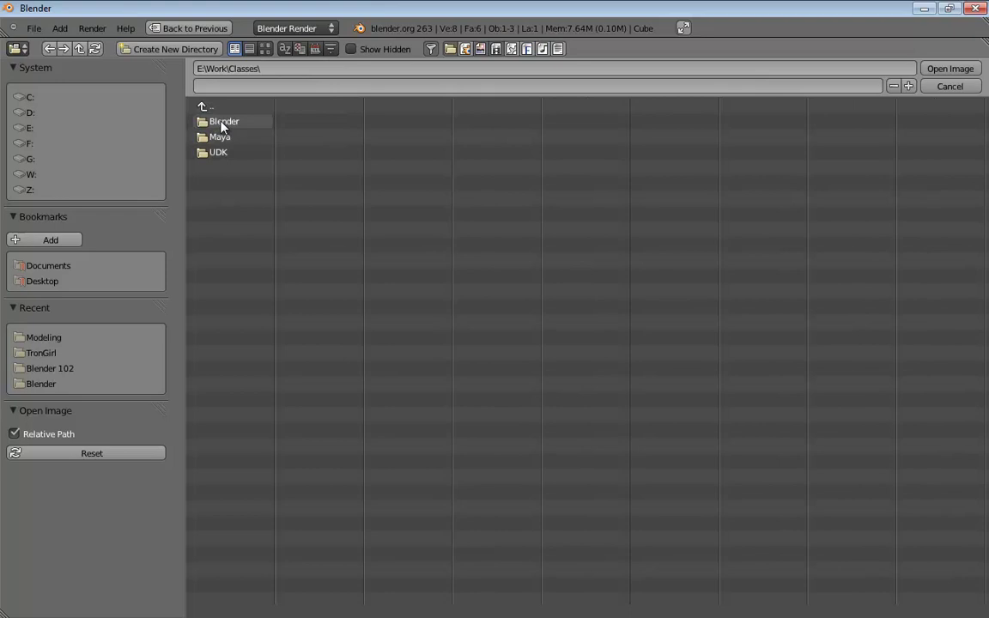
click(223, 122)
click(228, 122)
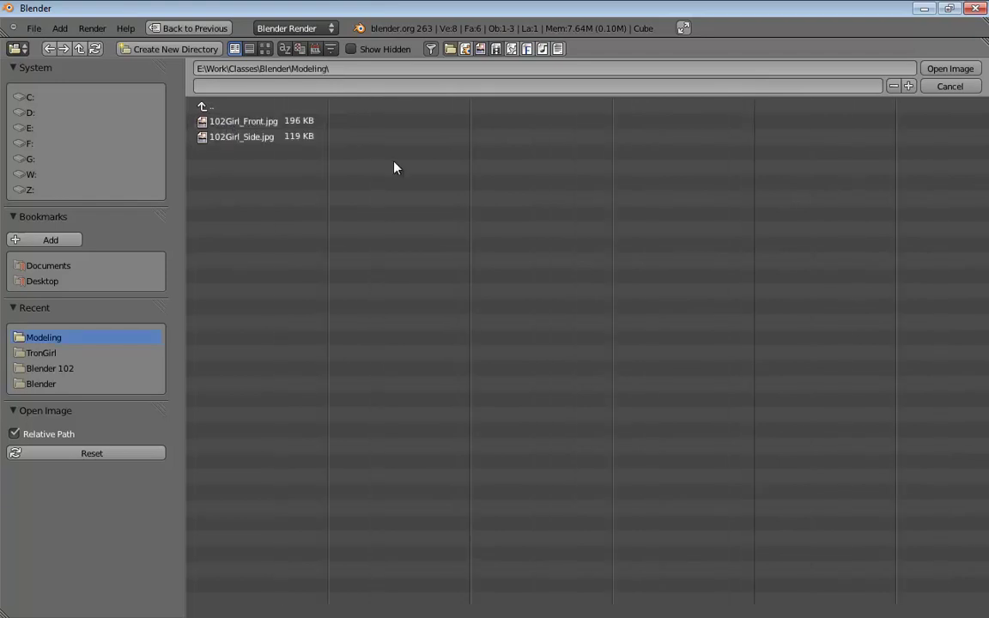
click(258, 122)
click(944, 69)
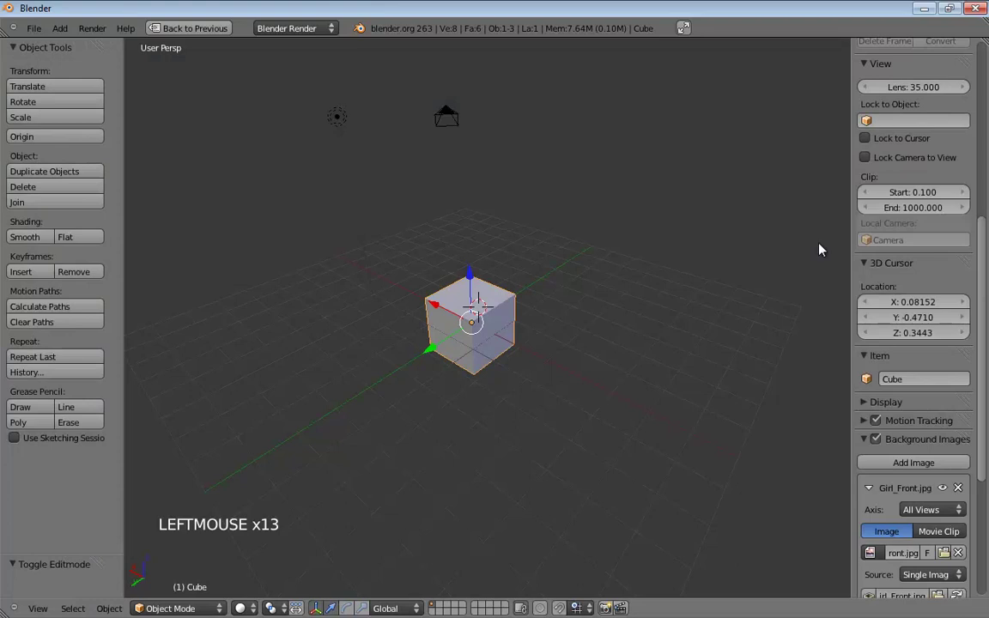
- Add a second background image slot and load 102Girl_Side.jpg from E:\Work\Classes\Blender\Modeling into it
drag(980, 398, 972, 429)
click(899, 396)
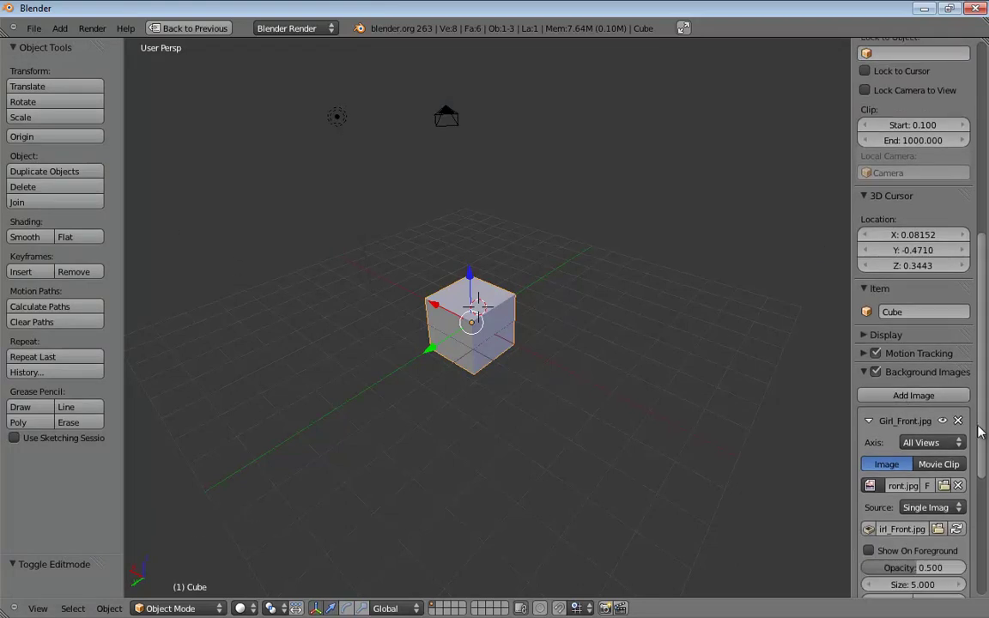
drag(980, 378, 964, 474)
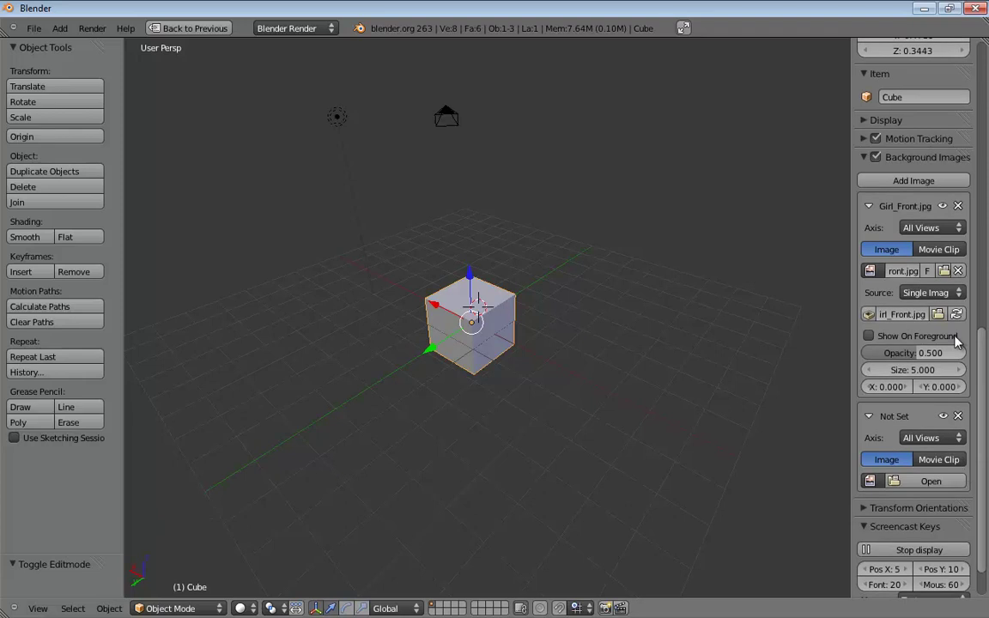
click(911, 481)
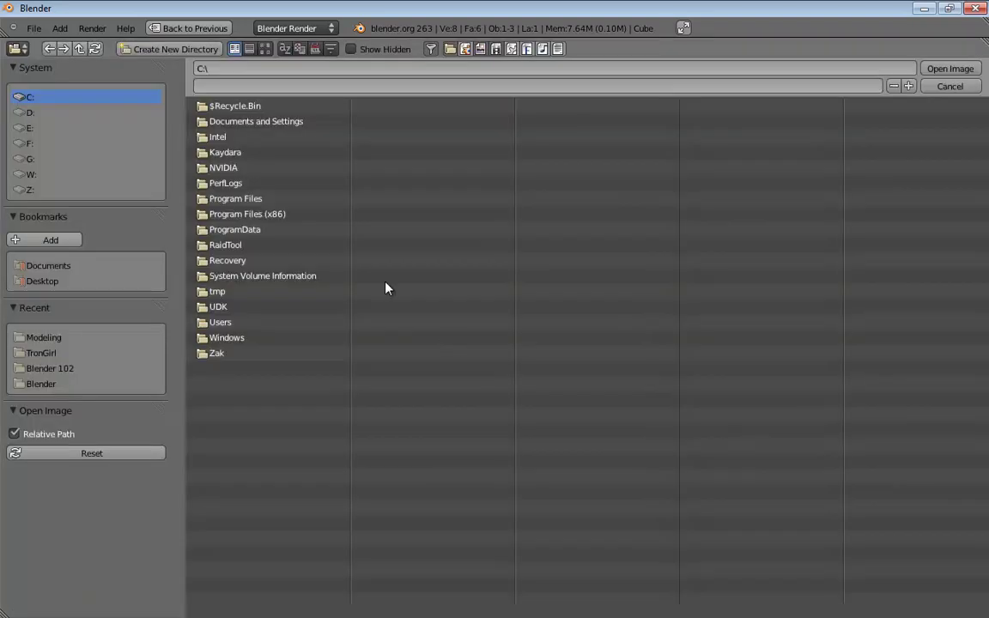
click(34, 127)
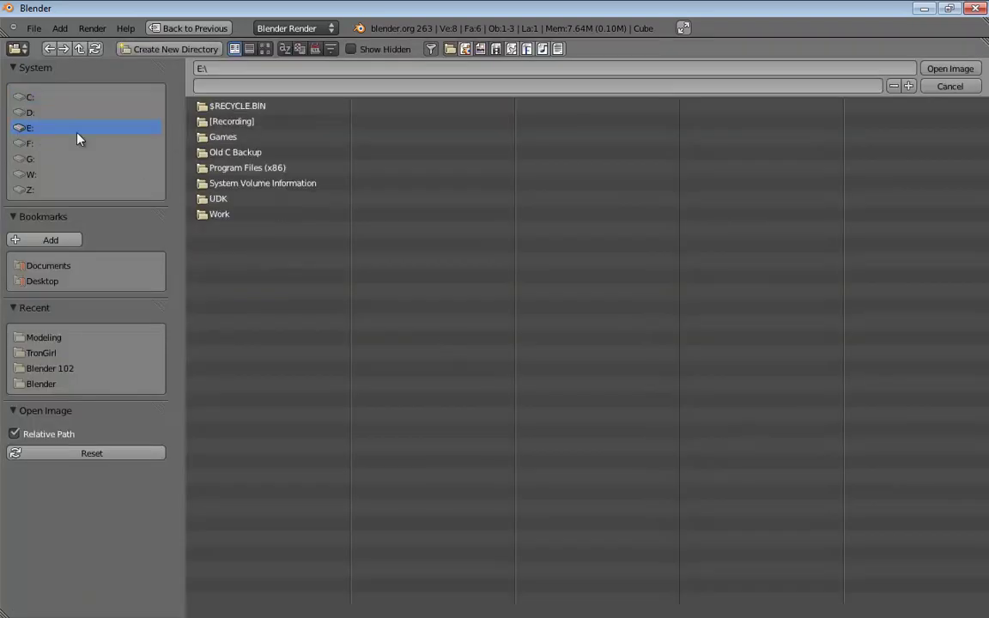
click(221, 214)
click(230, 152)
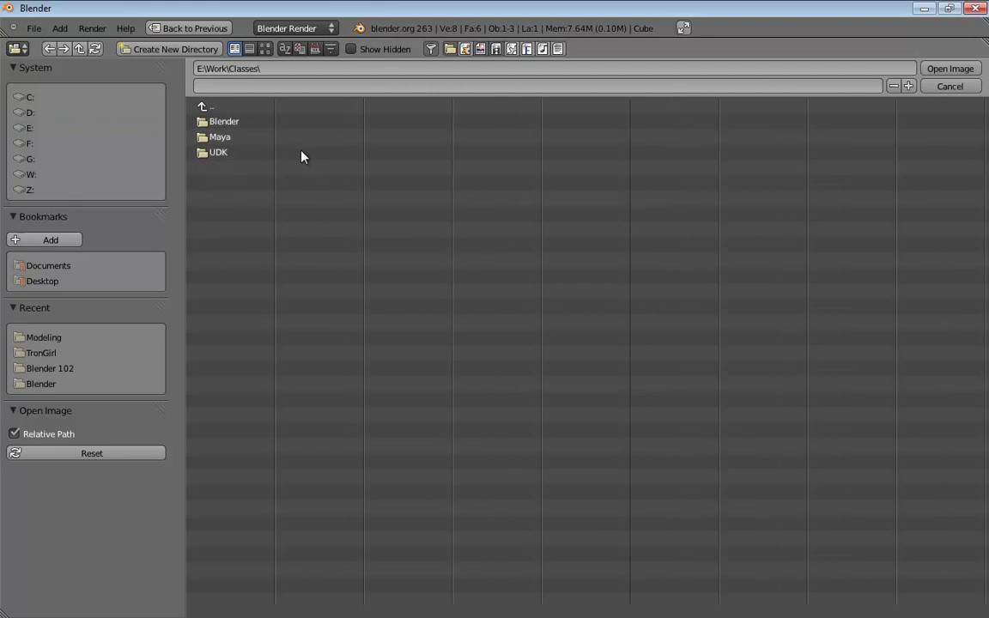
click(229, 123)
click(230, 122)
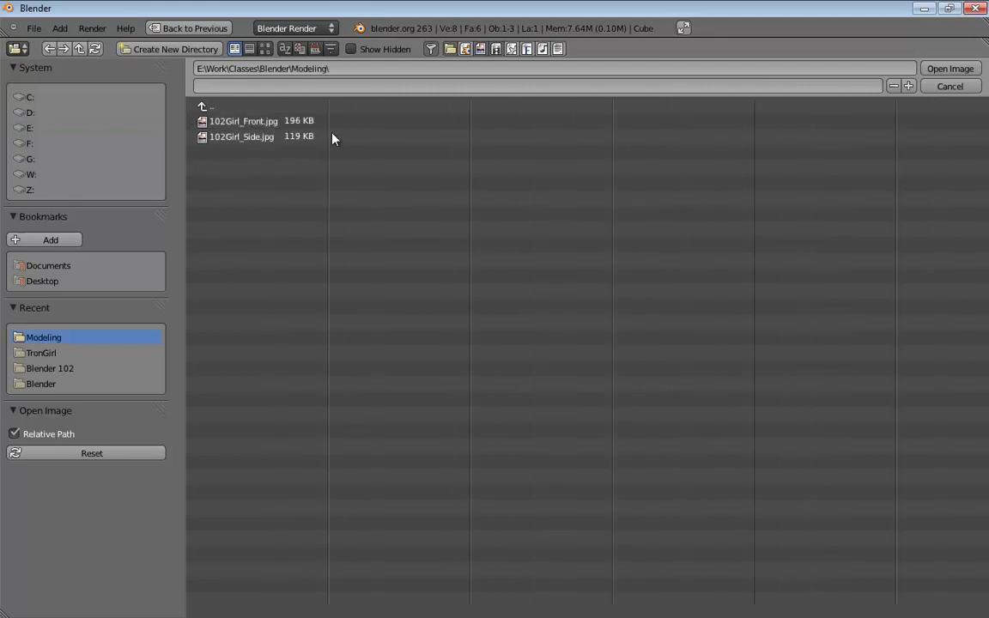
double_click(256, 137)
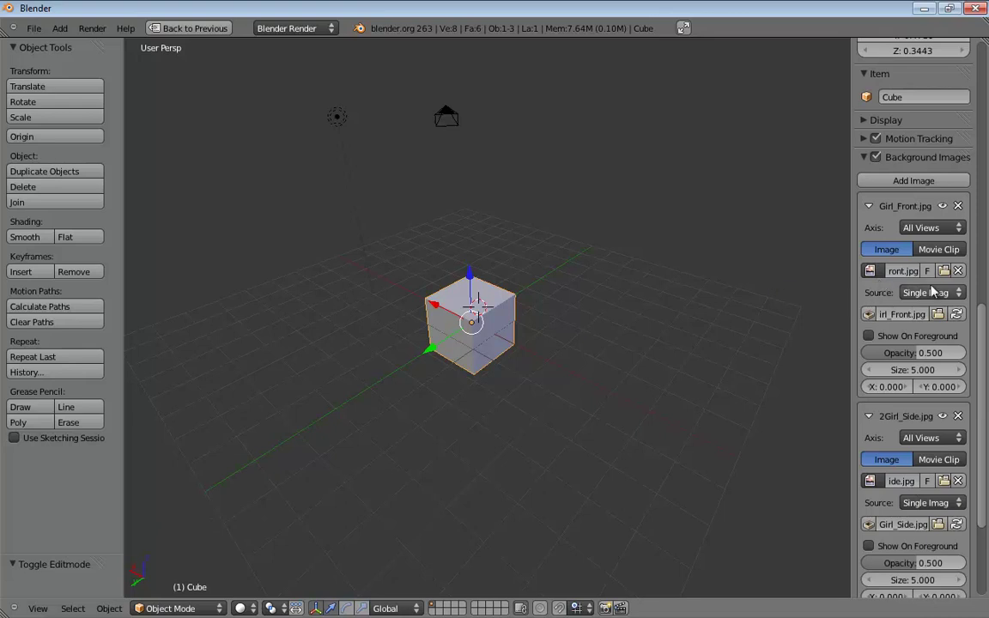
- Set the front background image's axis to Front and the side background image's axis to Right
click(930, 230)
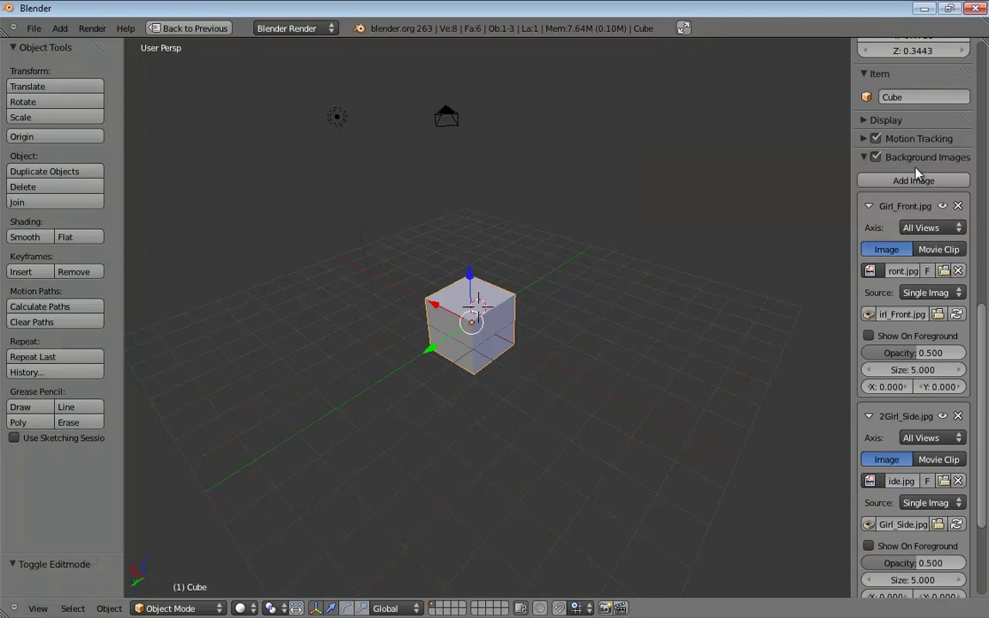
click(925, 227)
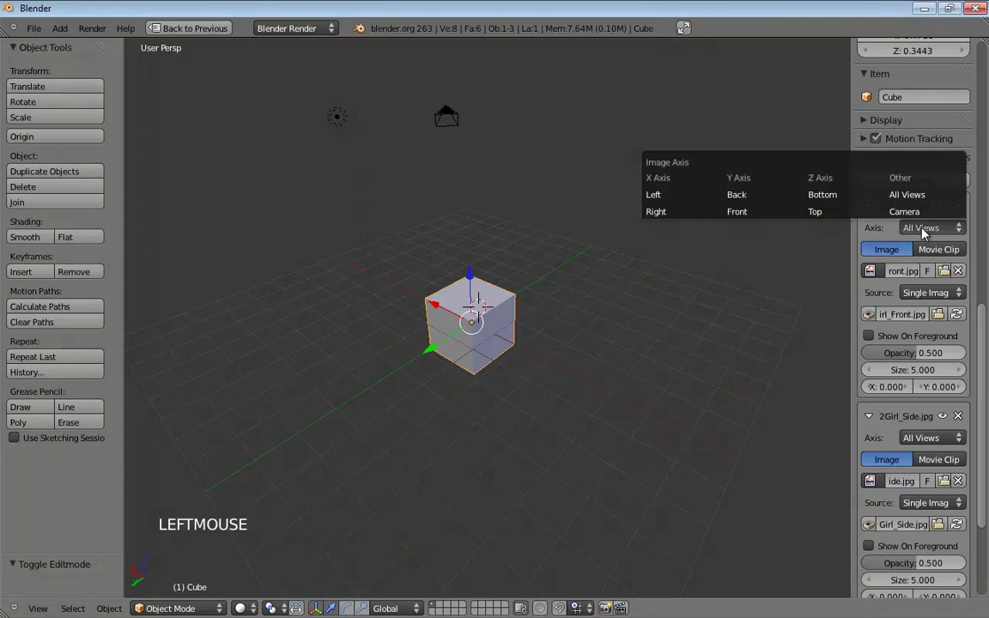
click(738, 212)
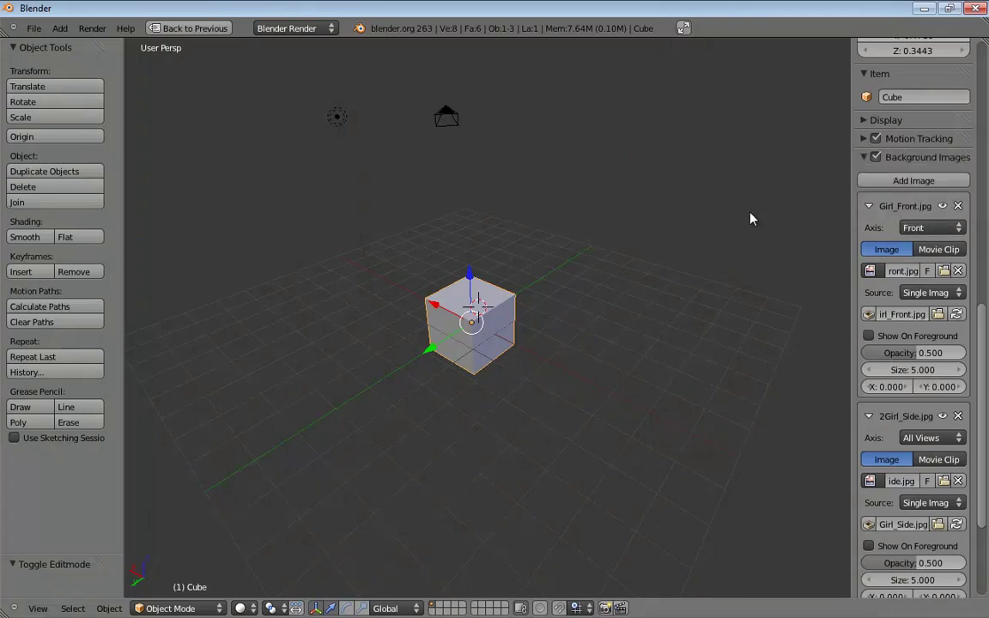
click(933, 438)
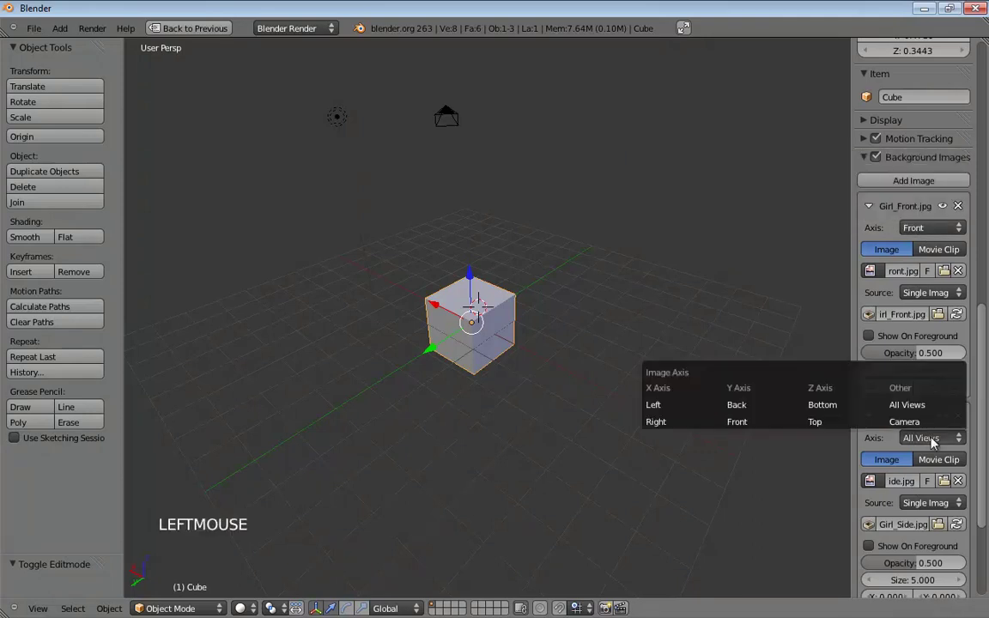
click(663, 422)
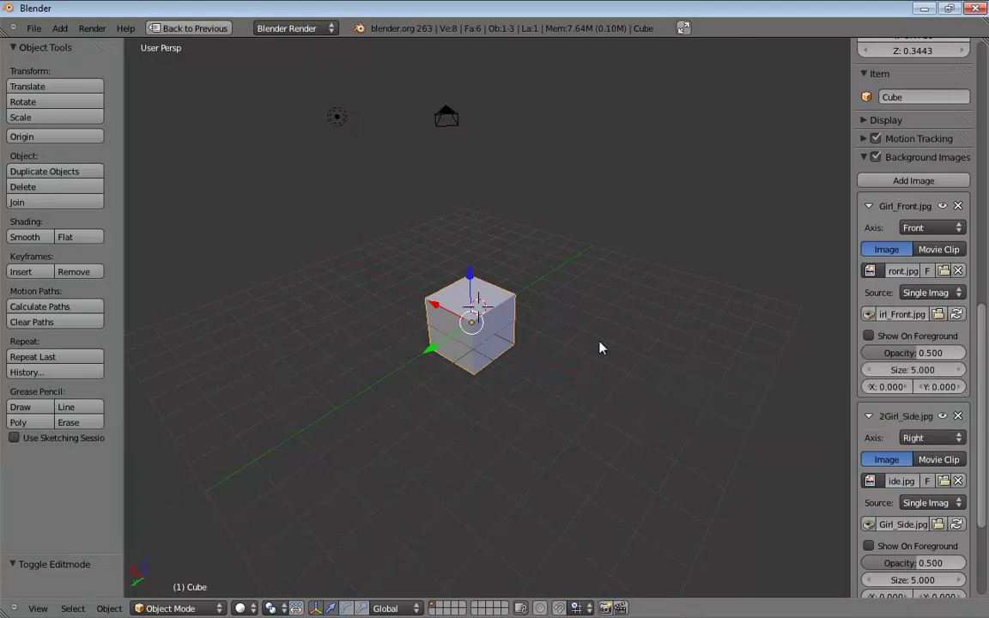
- Check the background images in the front and right orthographic views, and compare the front view in perspective
middle_drag(658, 410, 618, 327)
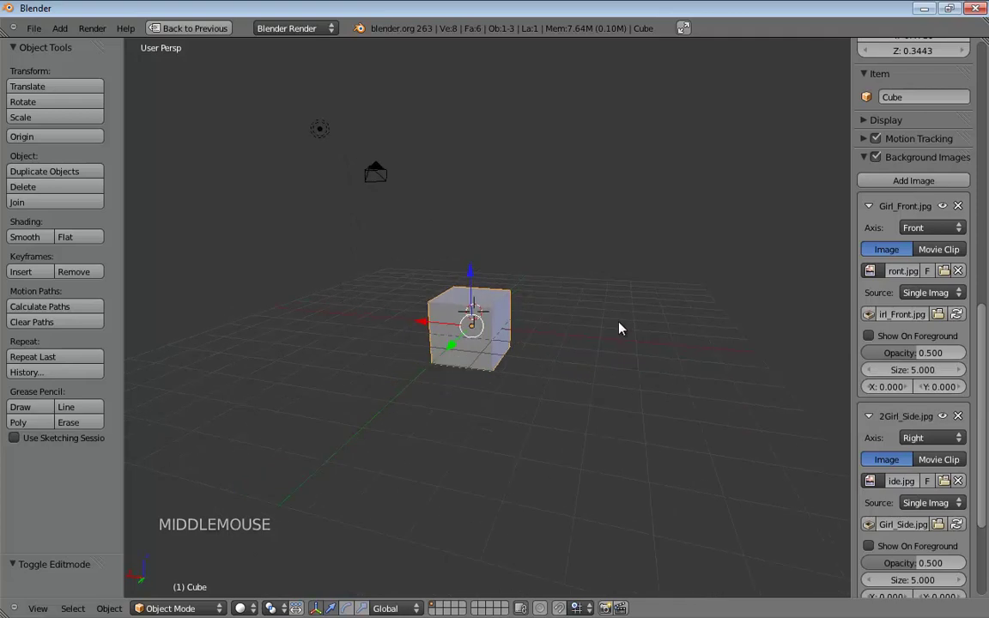
key(KP_1)
key(KP_5)
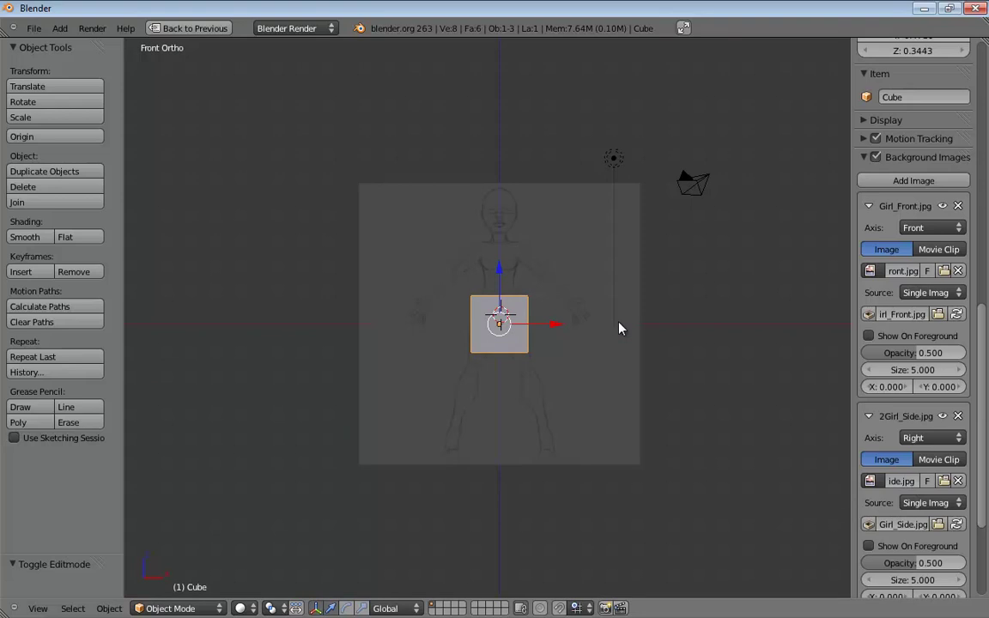
key(KP_3)
key(KP_1)
key(KP_5)
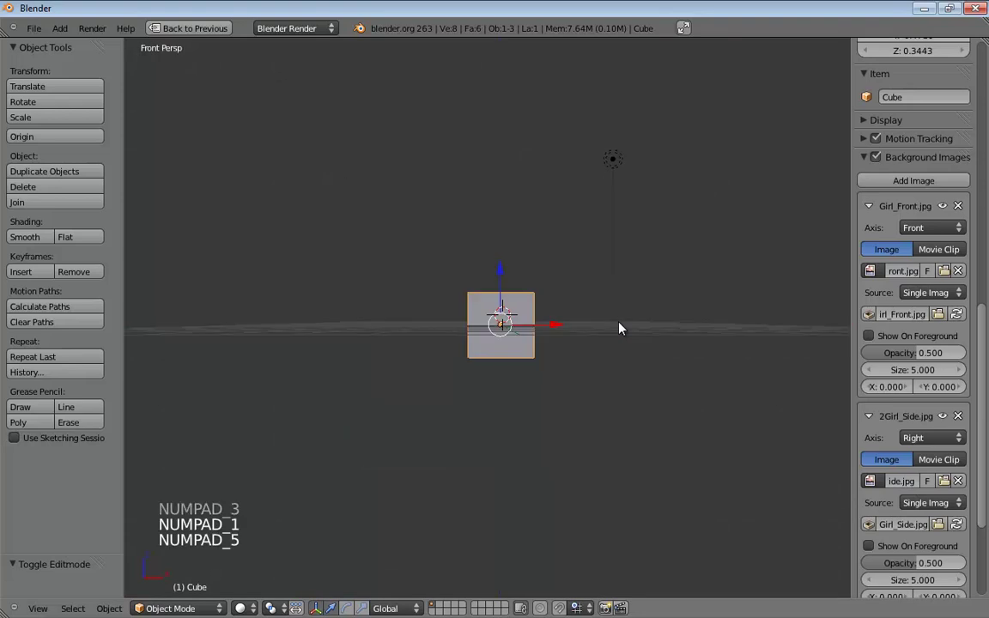
- Compare the front background image between perspective and orthographic projection, finishing in the front orthographic view
key(KP_5)
key(KP_5)
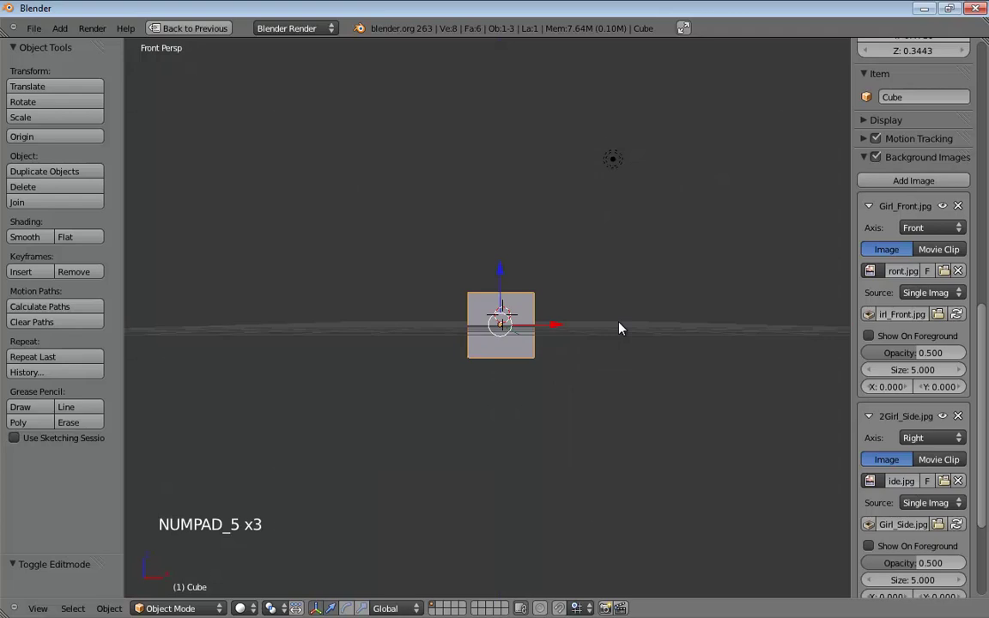
key(KP_5)
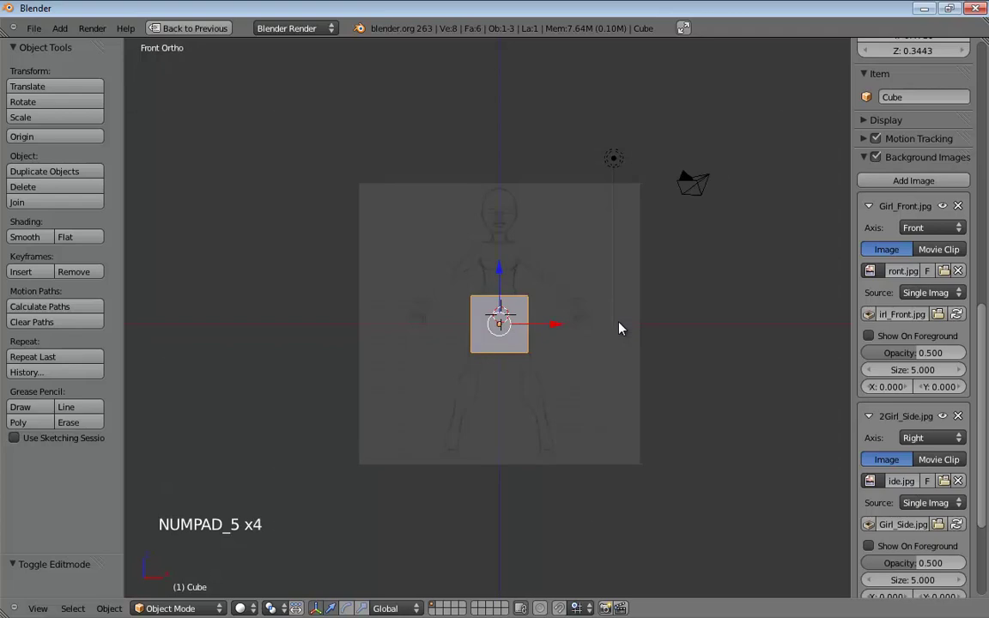
key(KP_1)
key(KP_5)
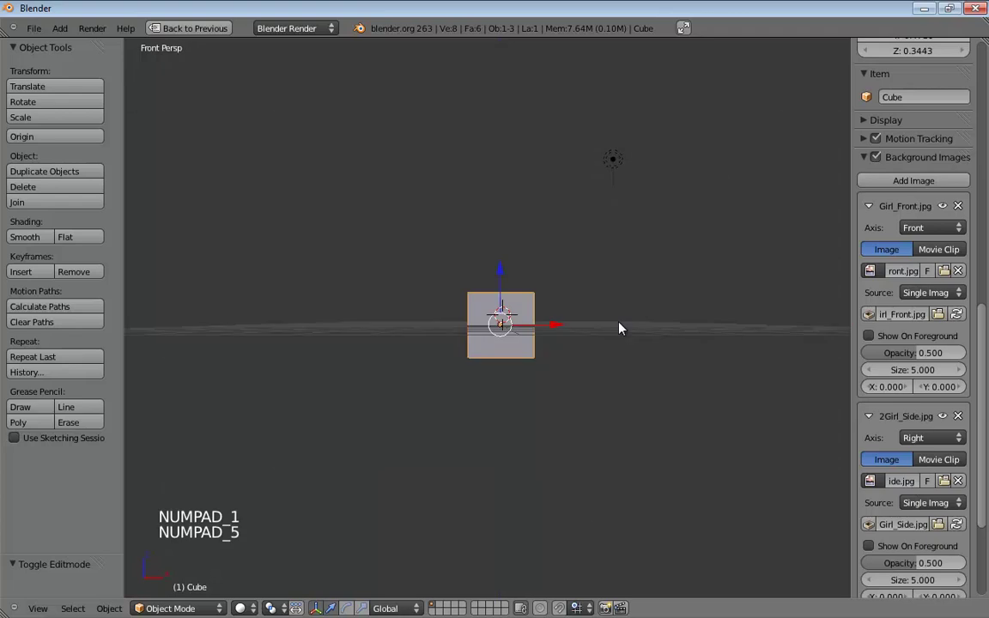
key(KP_5)
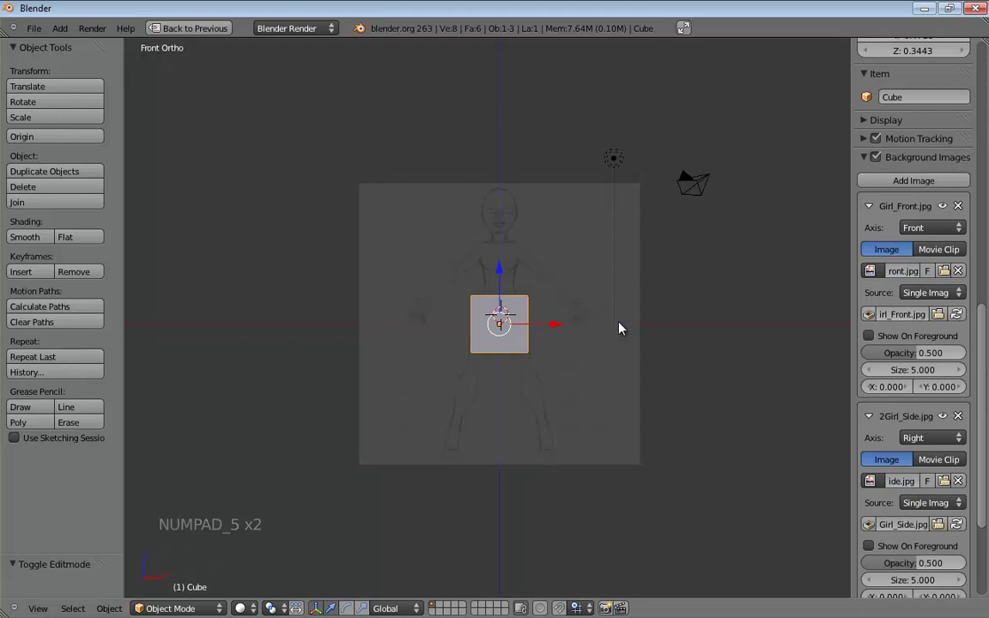
- Examine how the background images display when orbiting away from and returning to the front and right orthographic views
middle_drag(619, 330, 579, 359)
key(KP_1)
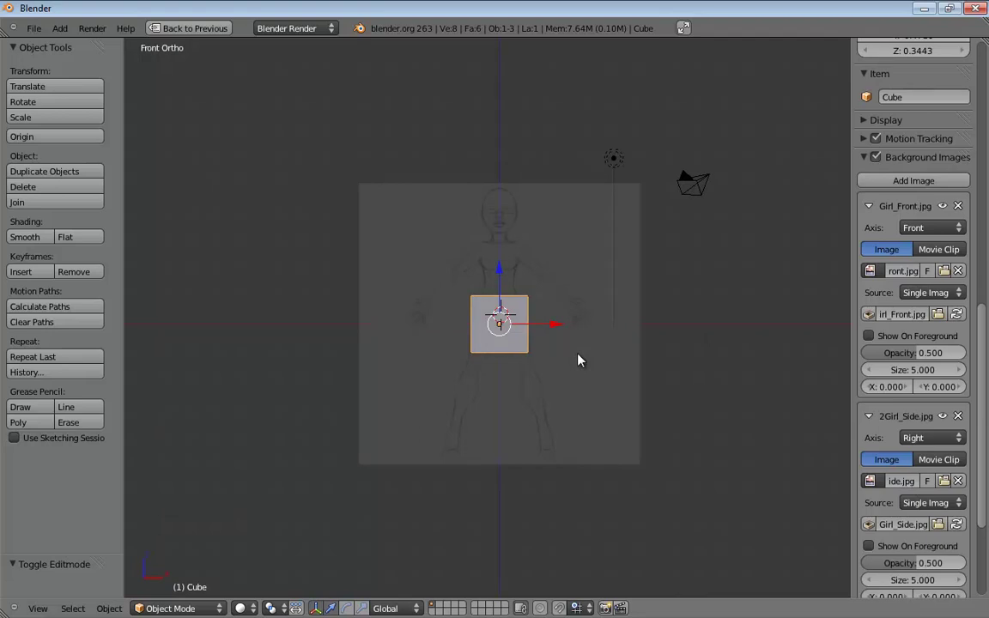
middle_drag(604, 398, 506, 323)
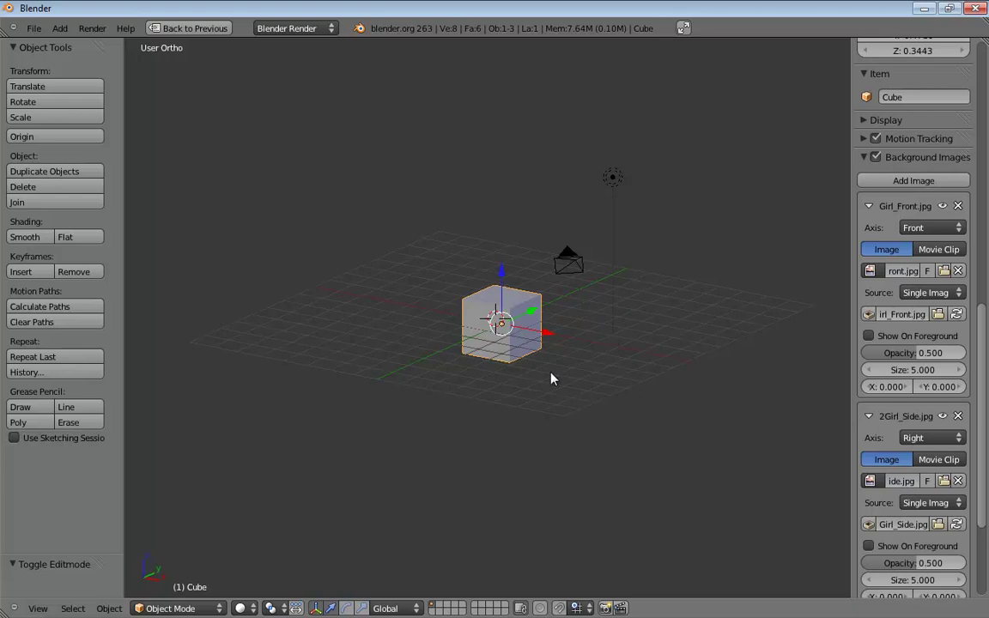
middle_drag(552, 379, 566, 362)
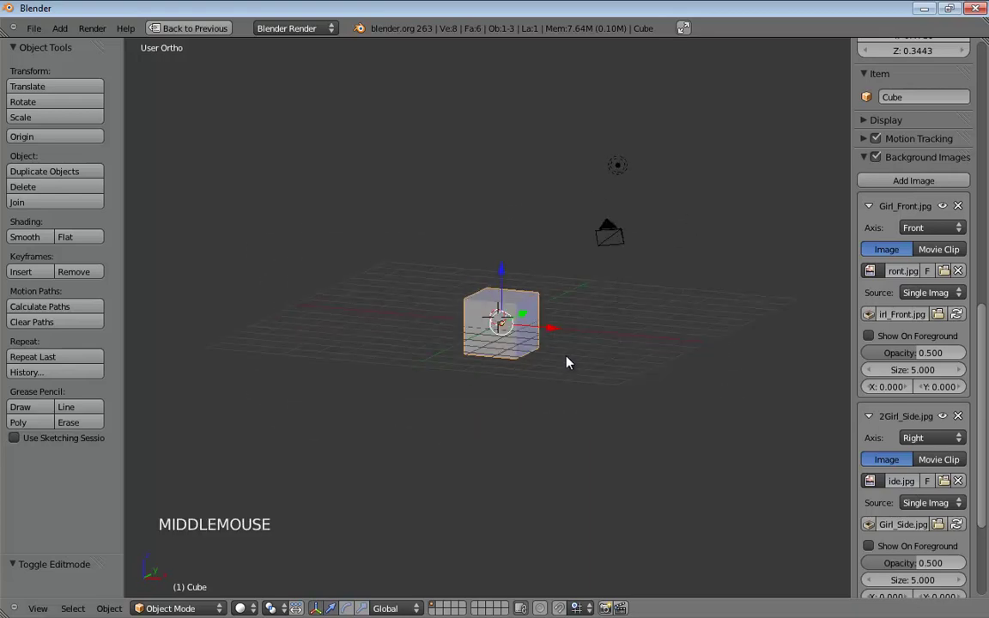
key(KP_1)
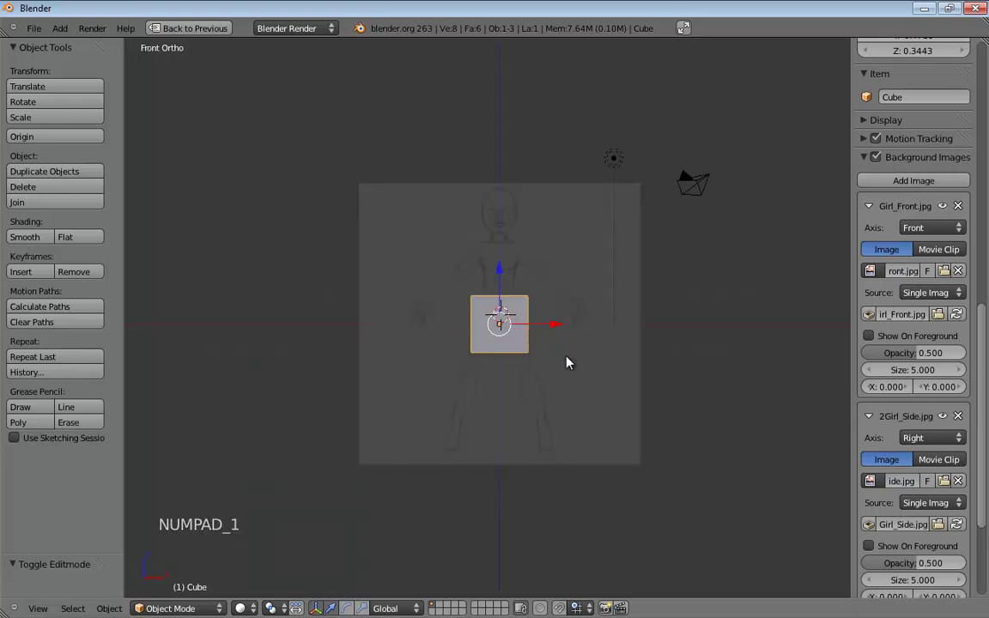
key(KP_1)
middle_drag(567, 361, 658, 403)
key(KP_1)
key(KP_3)
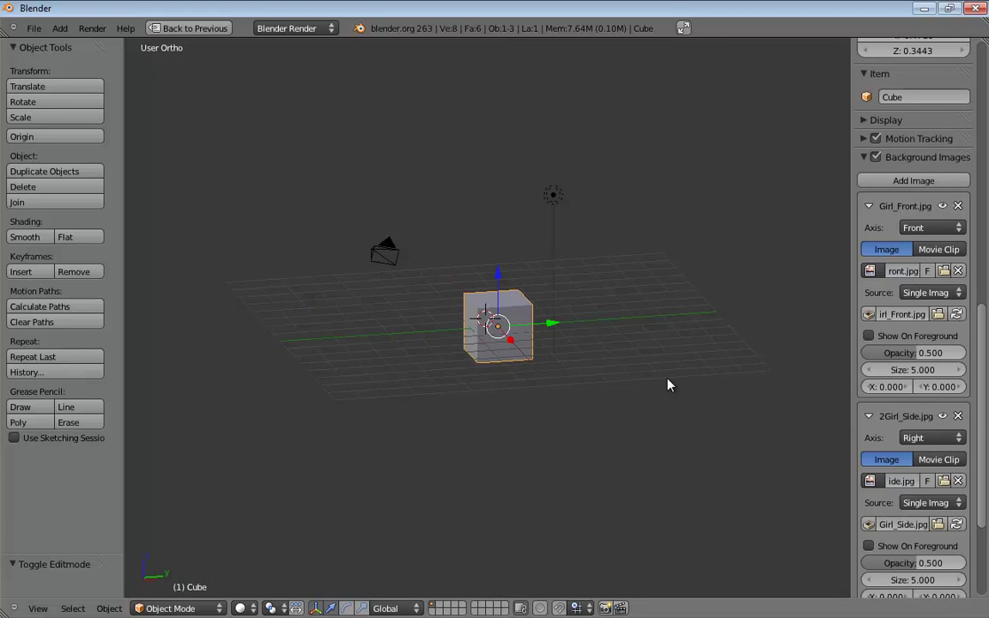
middle_drag(649, 391, 645, 371)
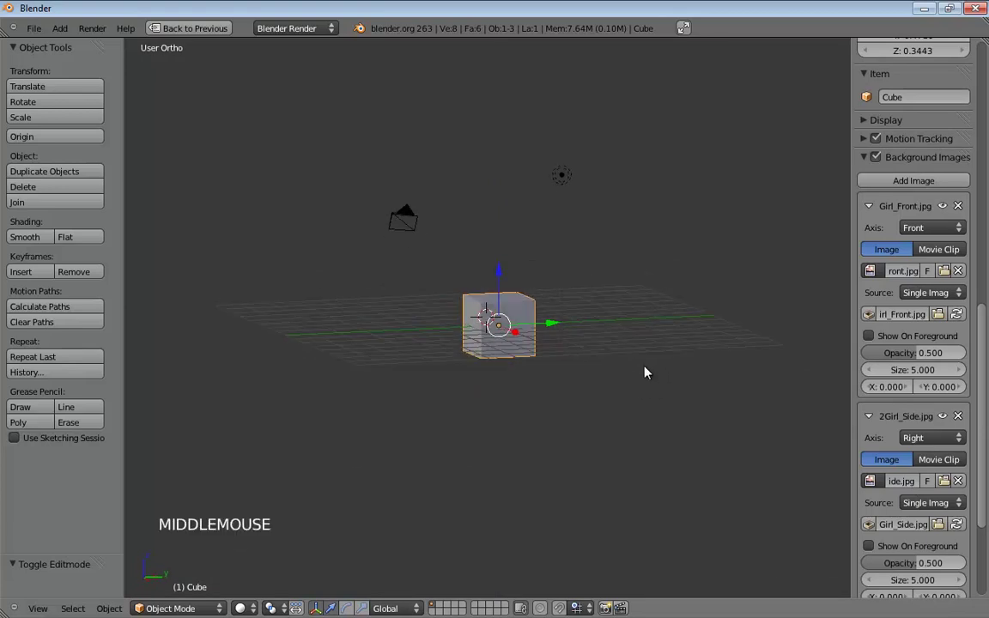
key(KP_3)
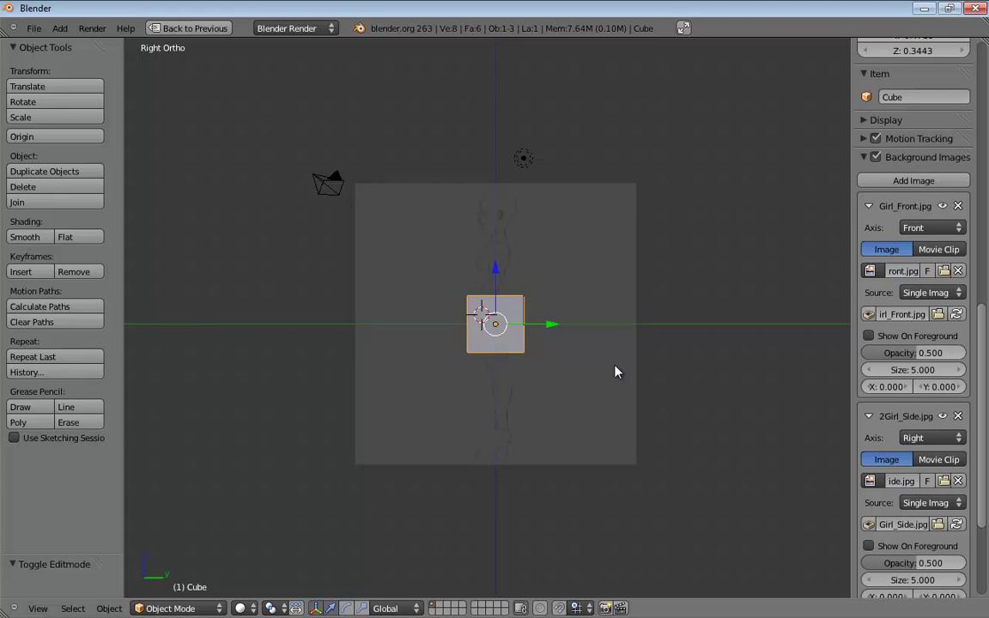
- Display the cube as wireframe over the side sketch in the right orthographic view
key(KP_1)
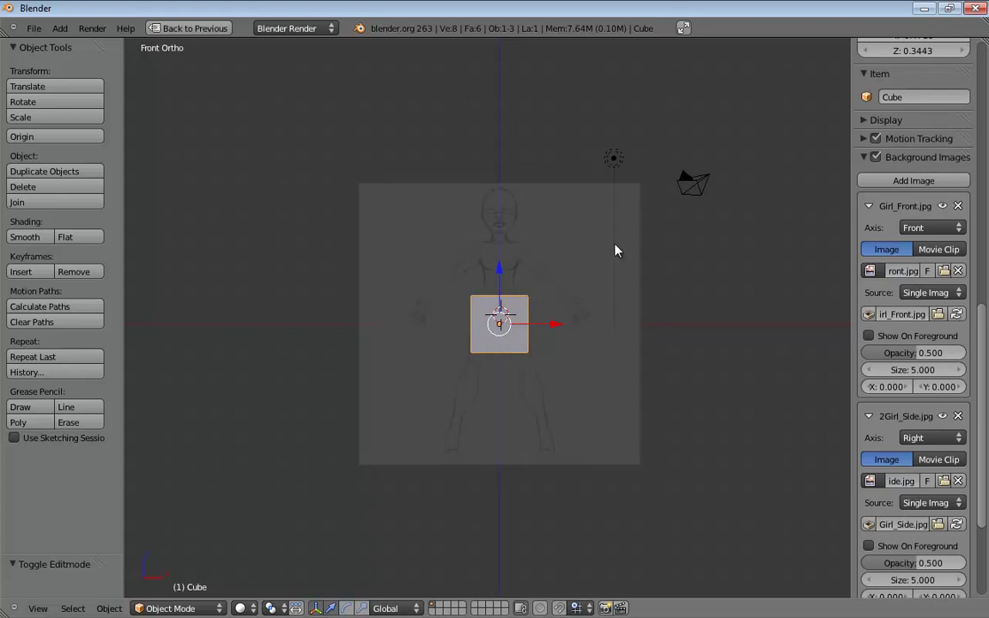
key(KP_1)
key(KP_3)
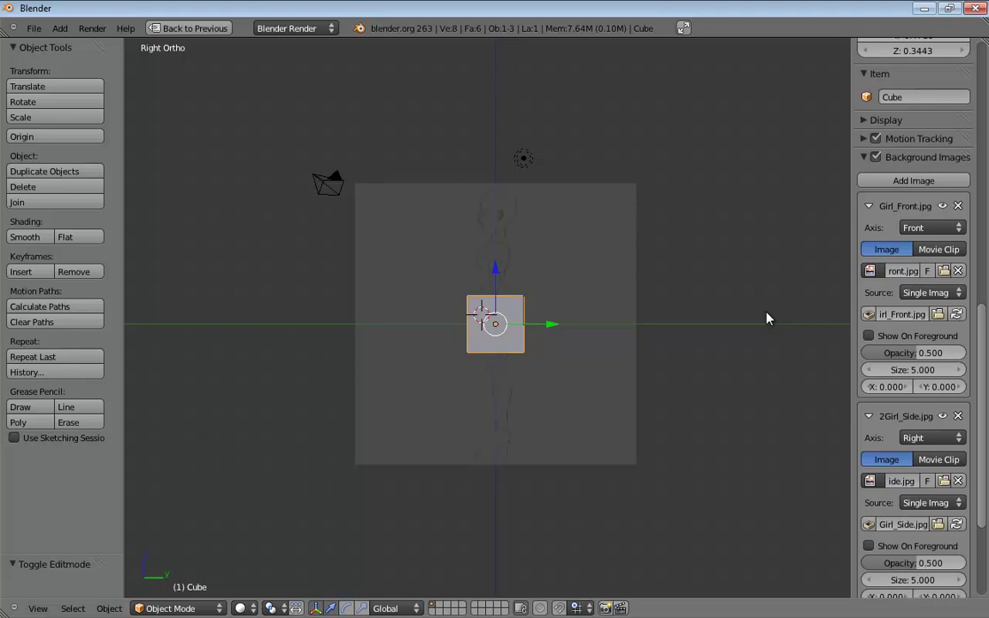
scroll(562, 263, up, 6)
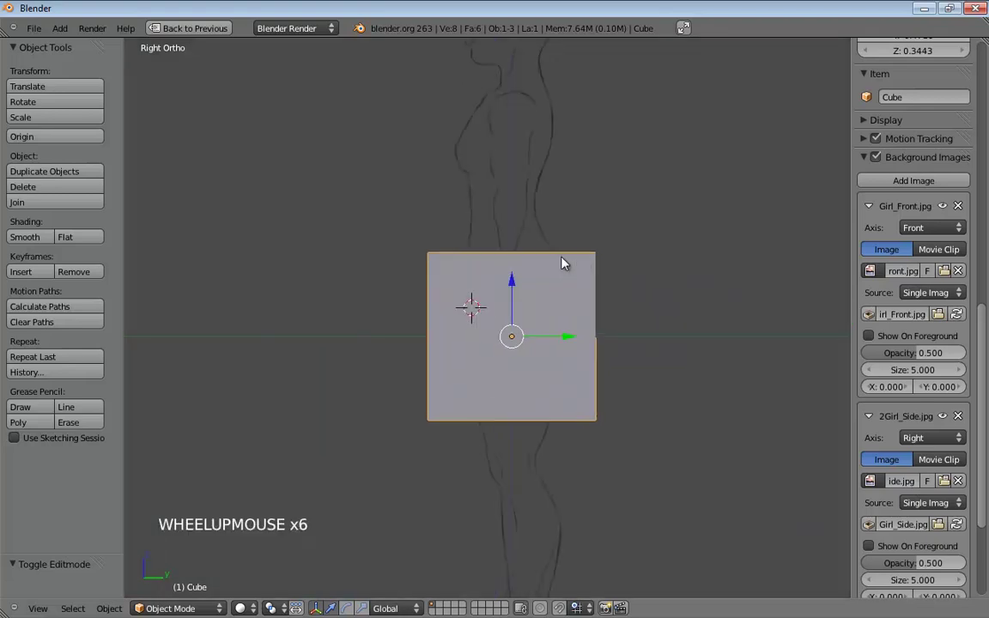
shift+middle_drag(637, 230, 587, 348)
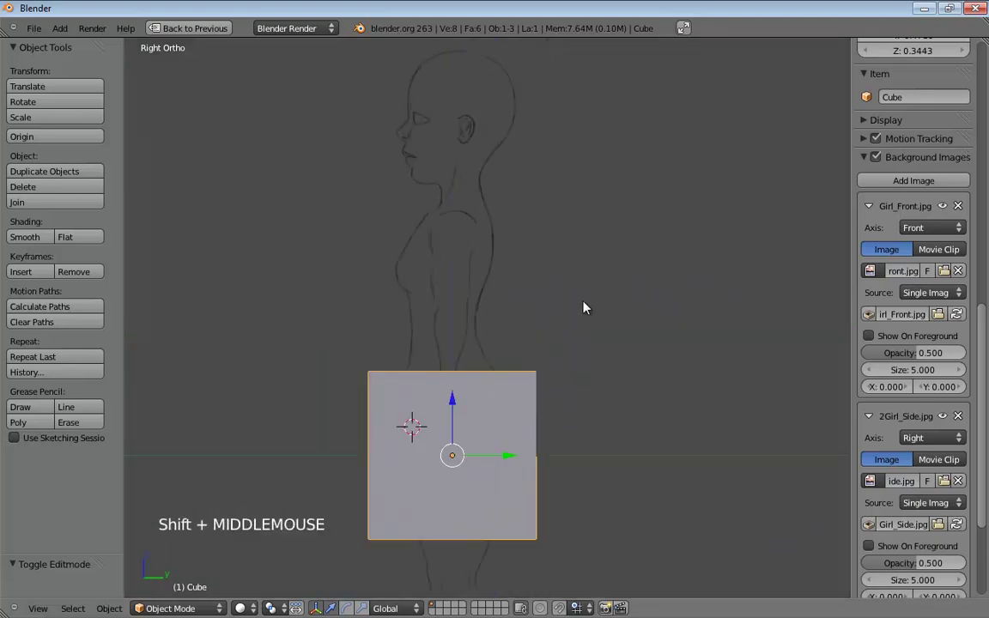
key(z)
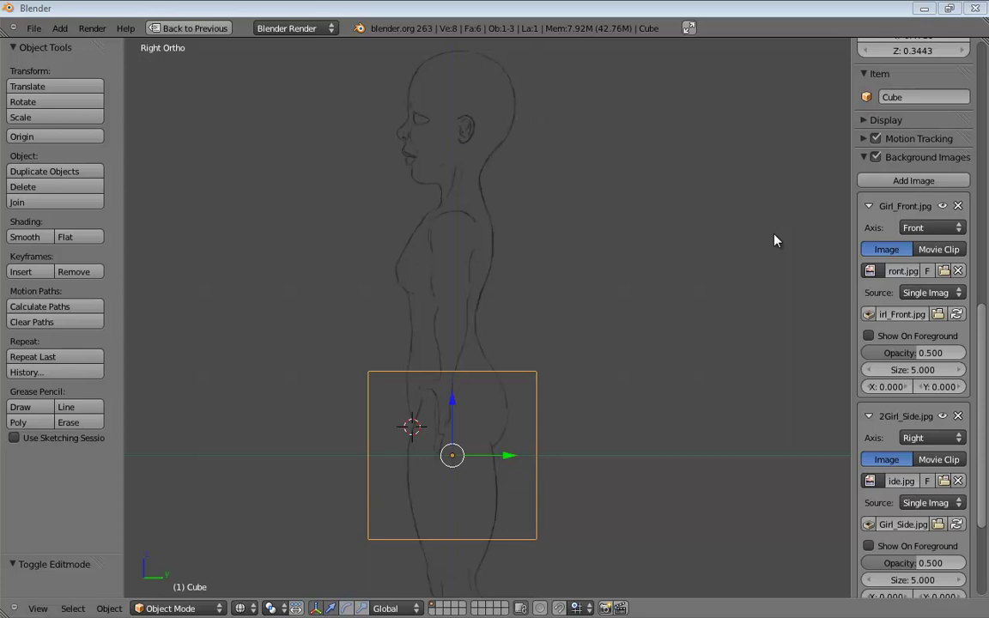
- Review the axis settings of both background images from a perspective view, keeping the front image on Front
middle_drag(697, 302, 503, 287)
scroll(605, 346, down, 4)
key(KP_5)
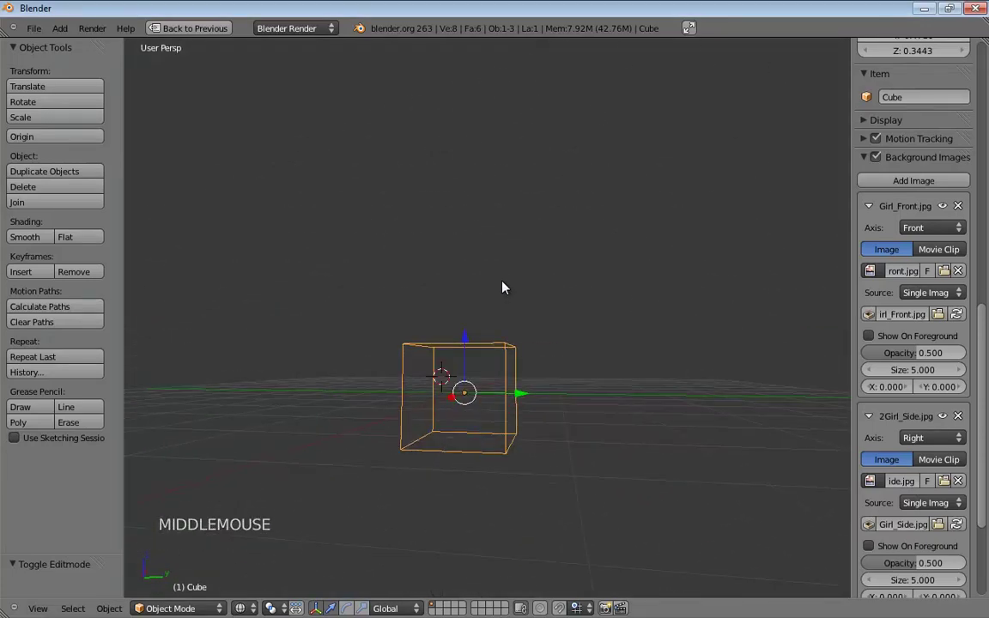
click(906, 226)
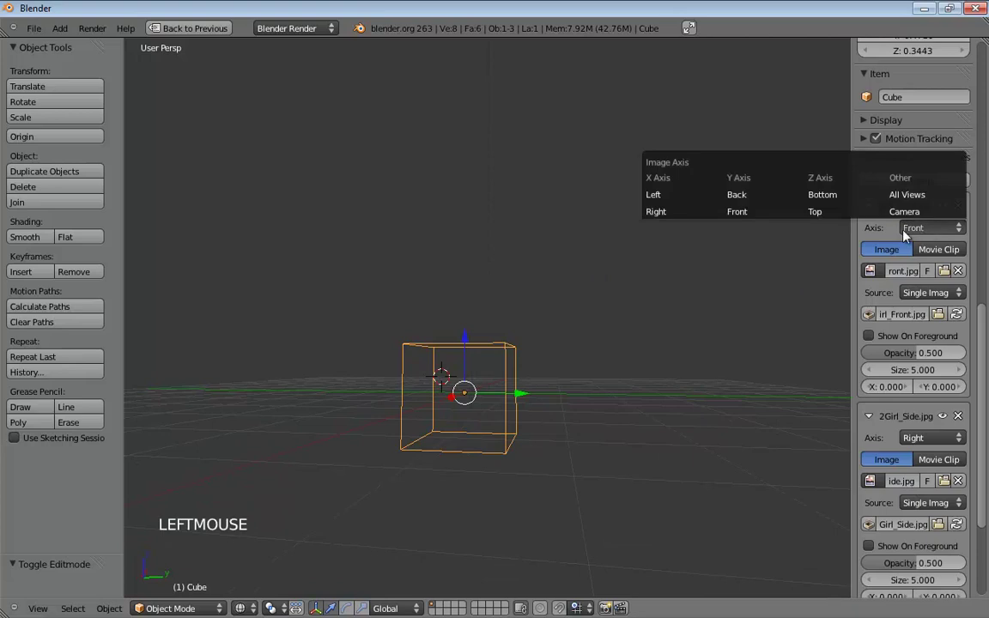
click(734, 218)
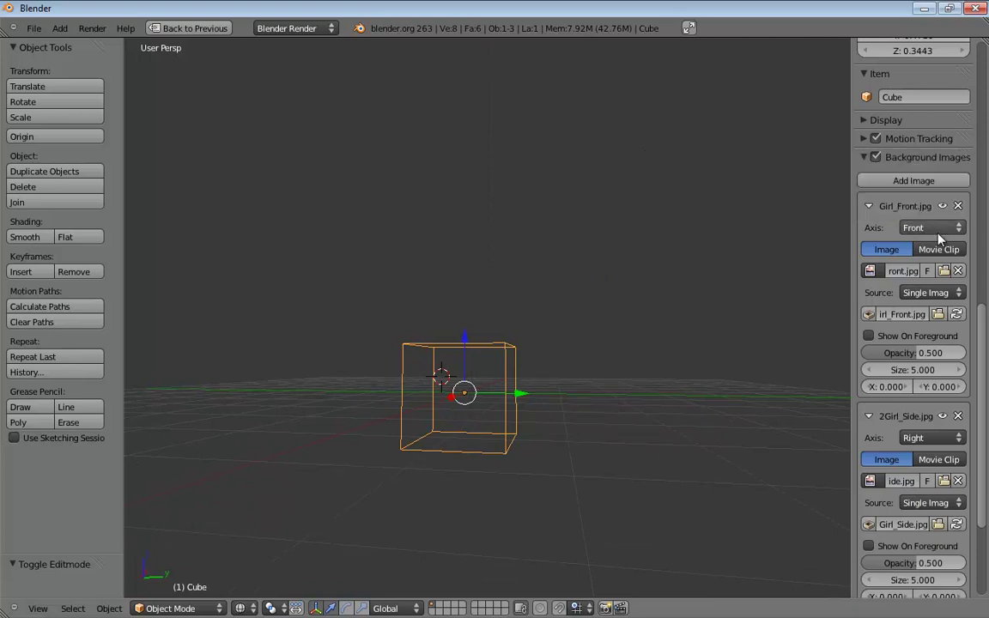
click(935, 441)
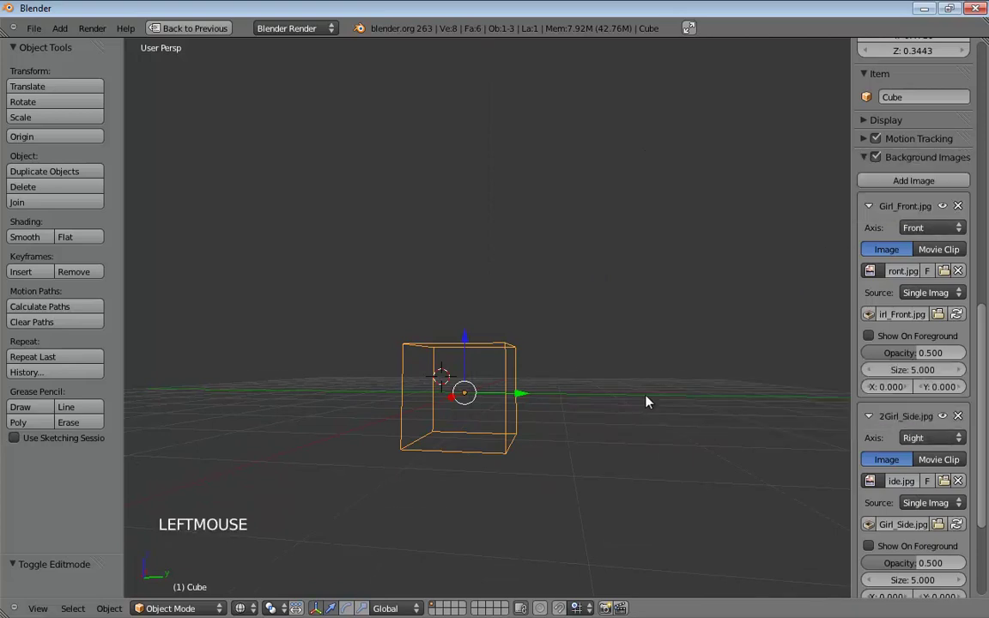
middle_drag(646, 400, 709, 402)
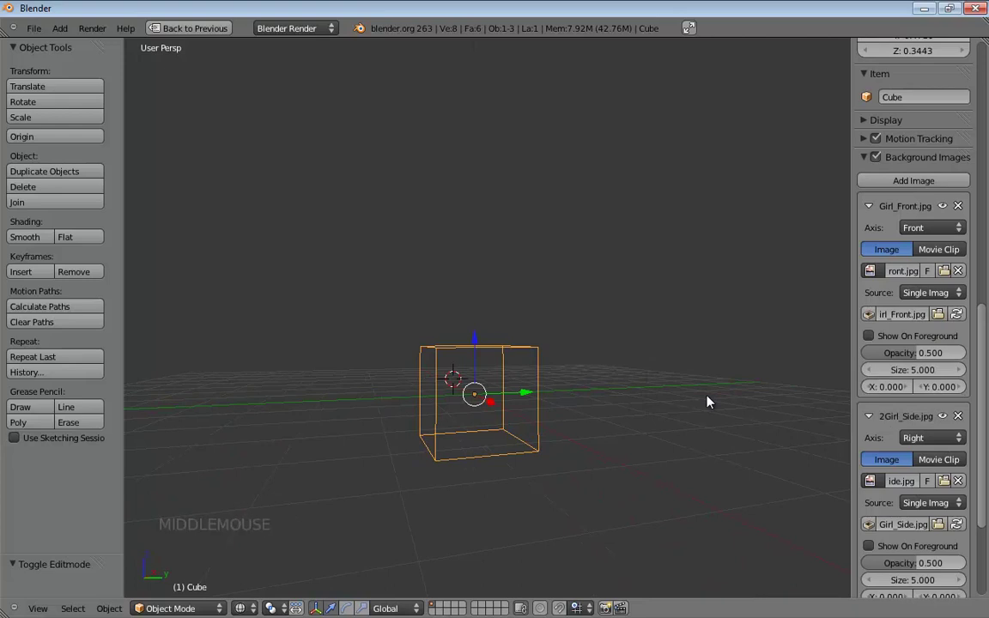
- Check both sketches behind the wireframe cube in front and right orthographic views, comparing the right view in perspective
key(KP_1)
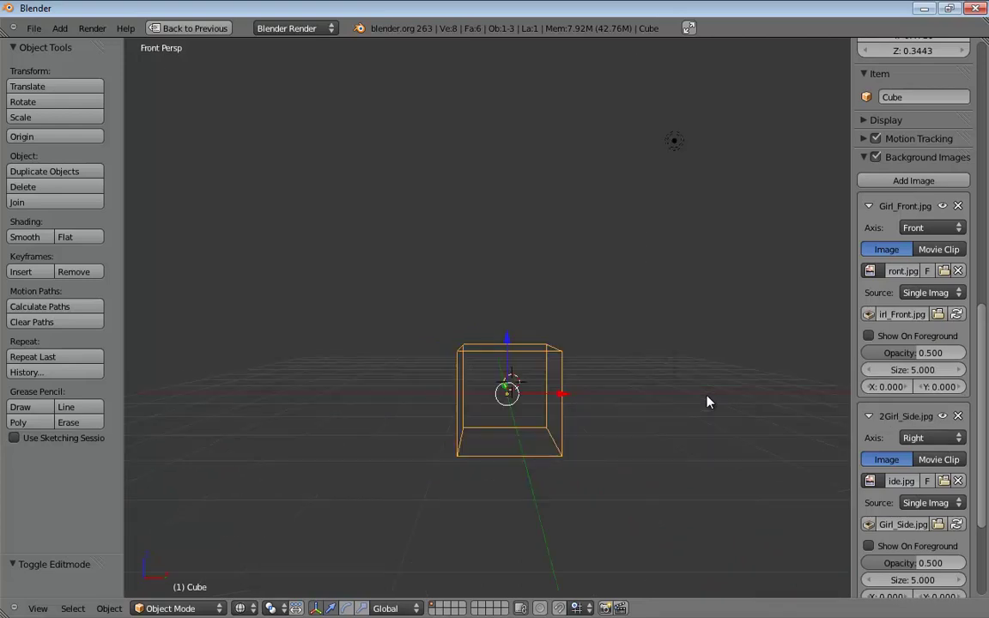
key(KP_5)
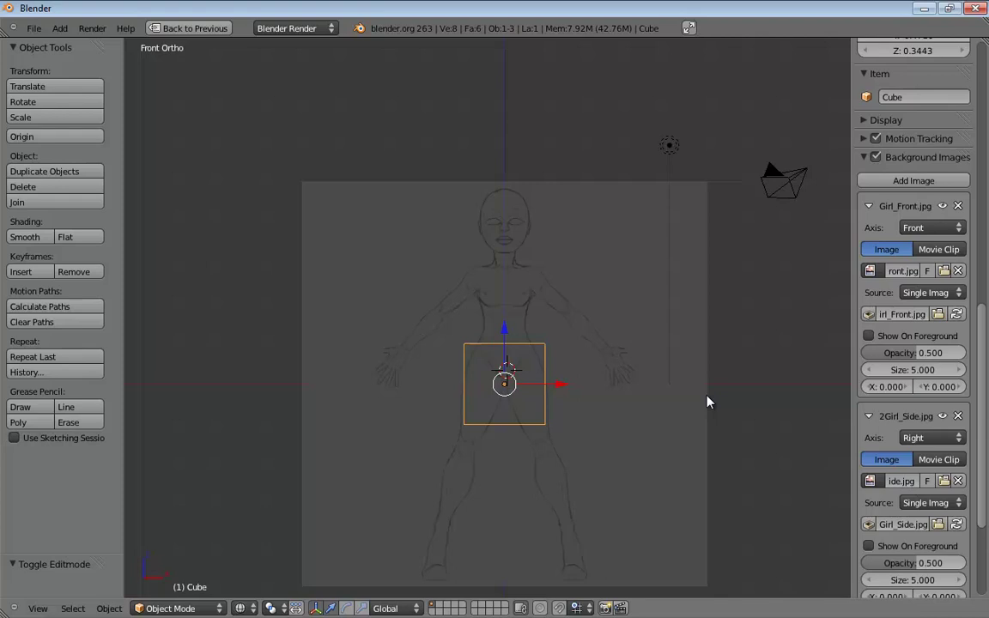
key(KP_3)
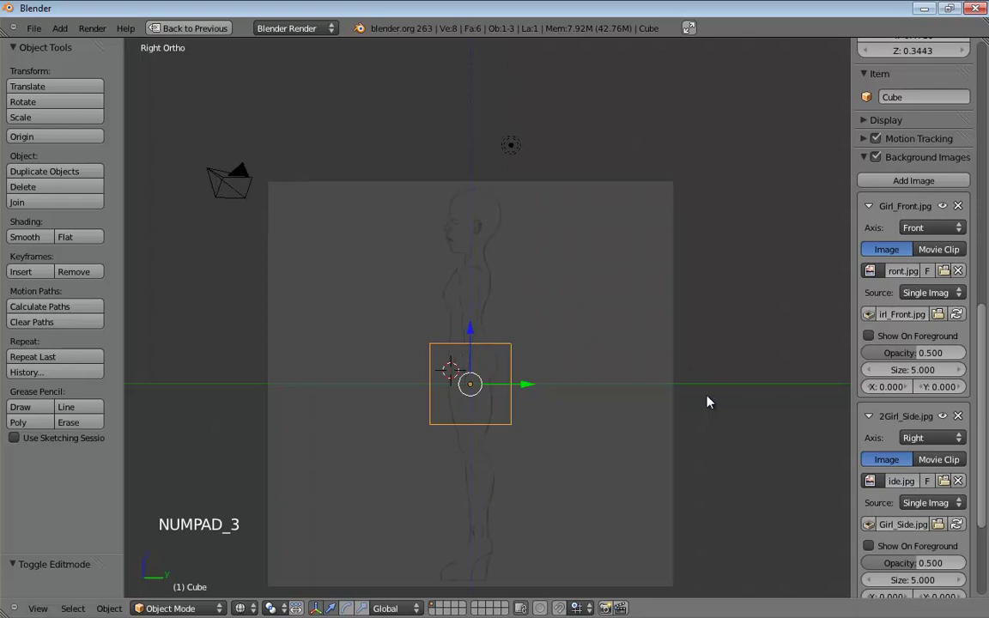
key(KP_5)
key(KP_5)
key(KP_5)
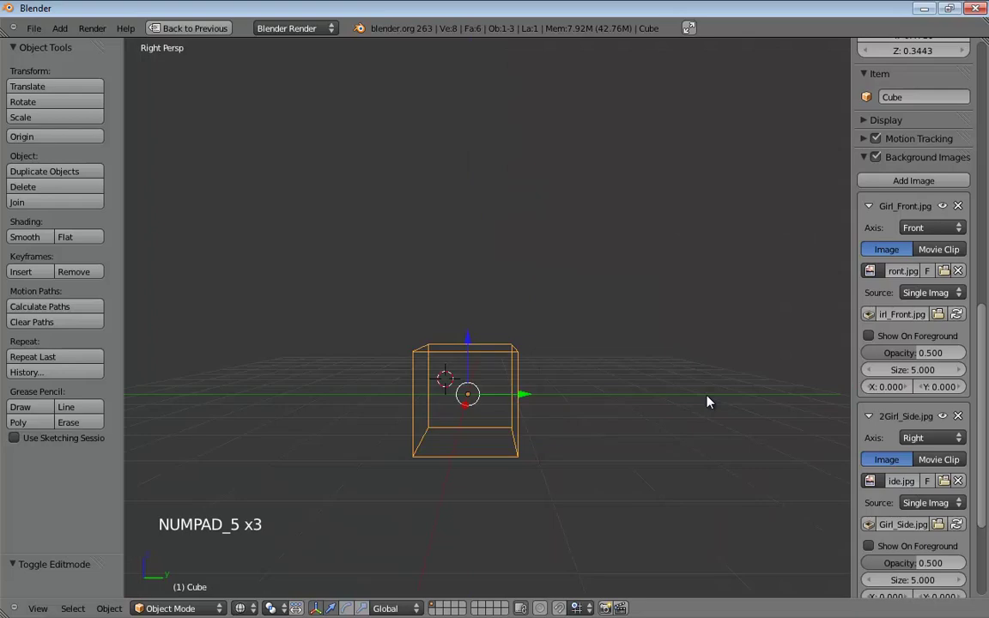
key(KP_5)
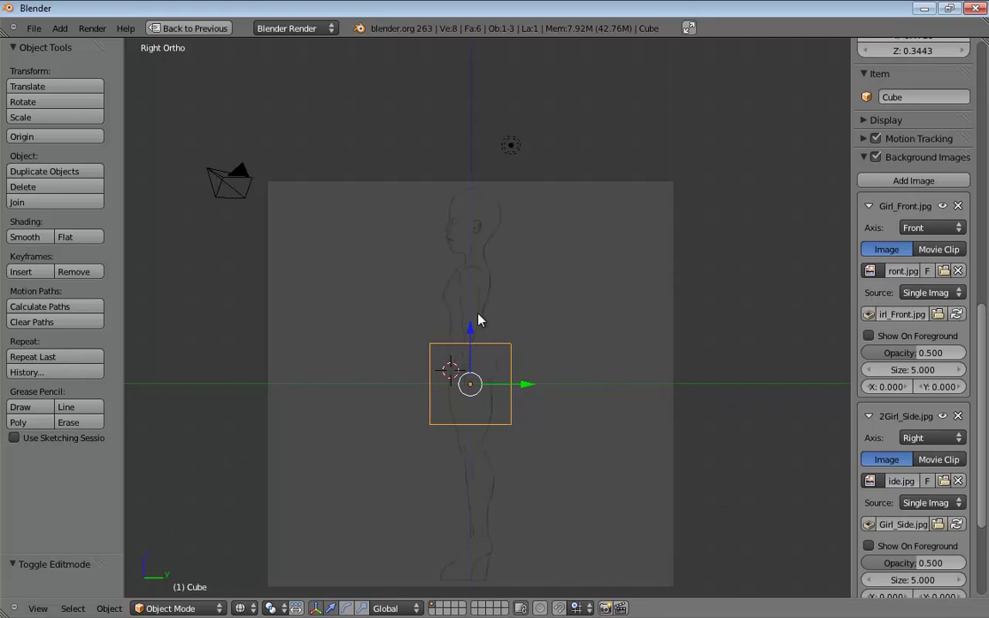
- Add one centred vertical loop cut to the cube in Edit Mode, splitting it into two halves along X
middle_drag(499, 305, 502, 254)
key(KP_5)
scroll(575, 339, up, 2)
scroll(625, 307, up, 2)
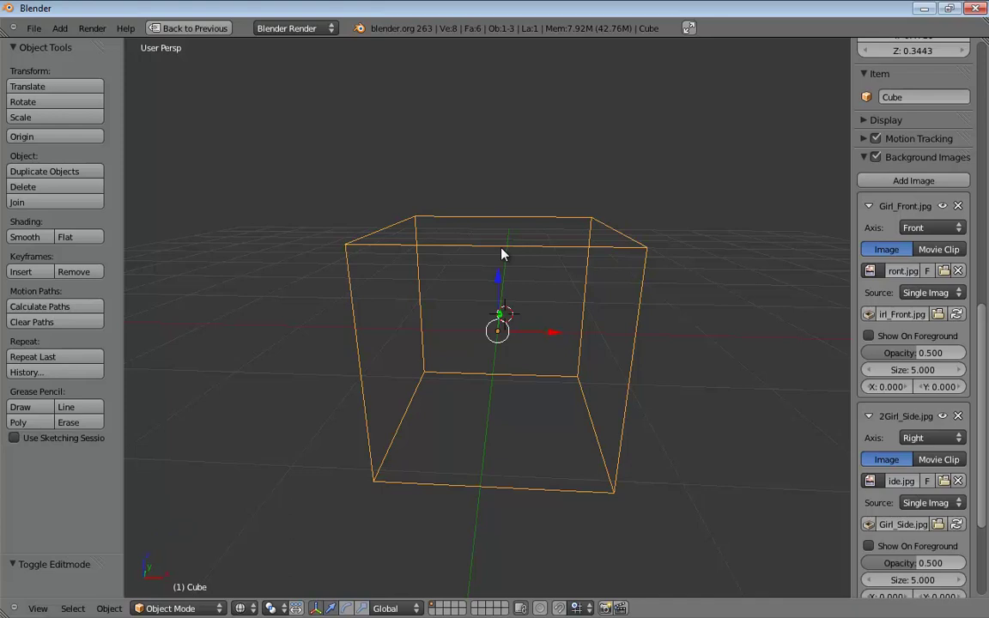
key(Tab)
middle_drag(503, 251, 532, 290)
key(ctrl+r)
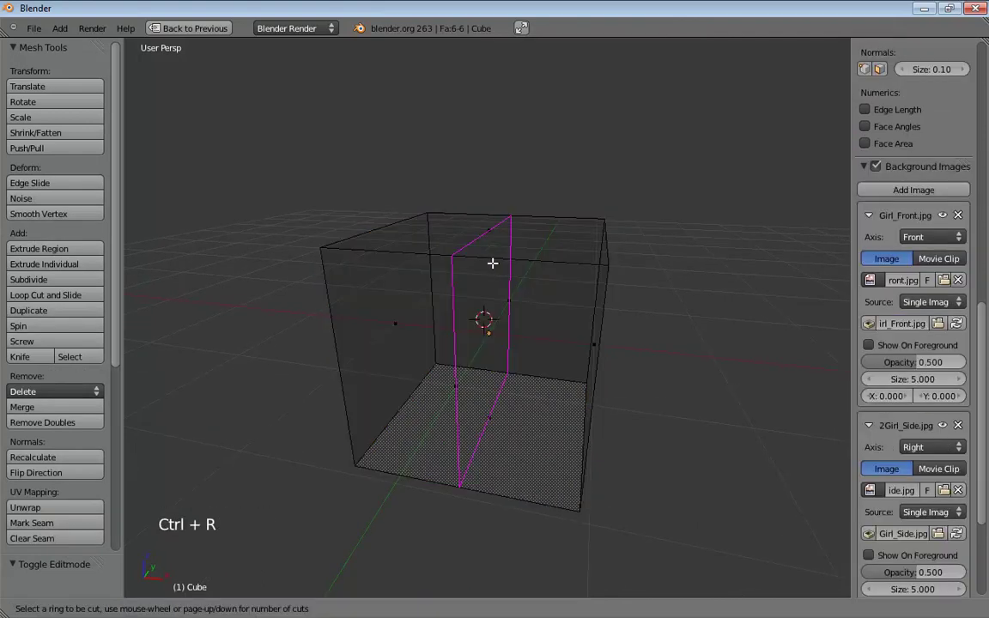
click(485, 263)
right_click(585, 316)
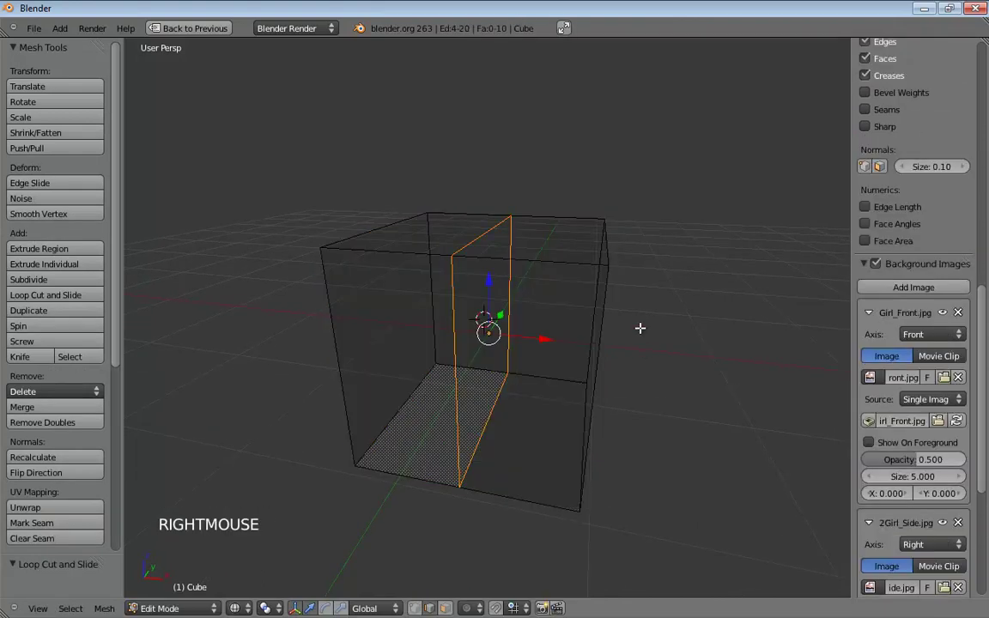
- Select all the faces of the cube's negative-X half in face select mode with a box selection
middle_drag(640, 326, 547, 205)
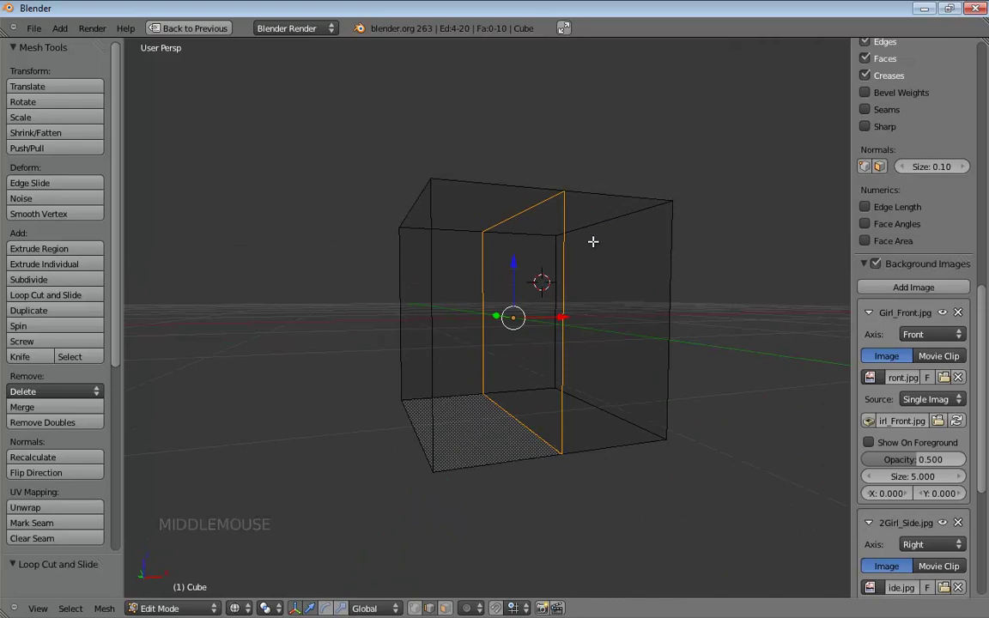
middle_drag(591, 239, 603, 321)
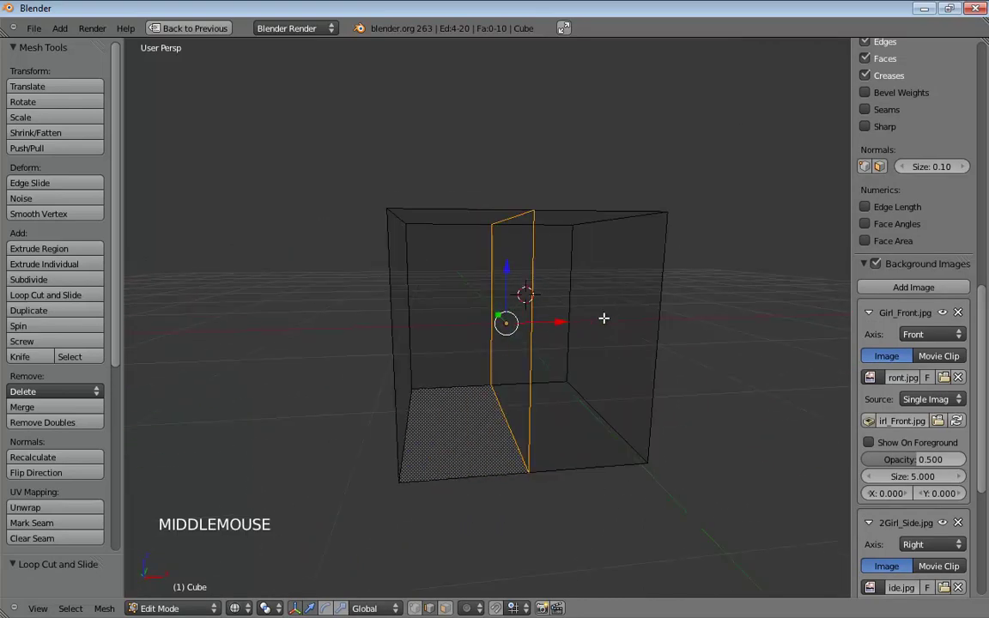
middle_drag(499, 245, 486, 303)
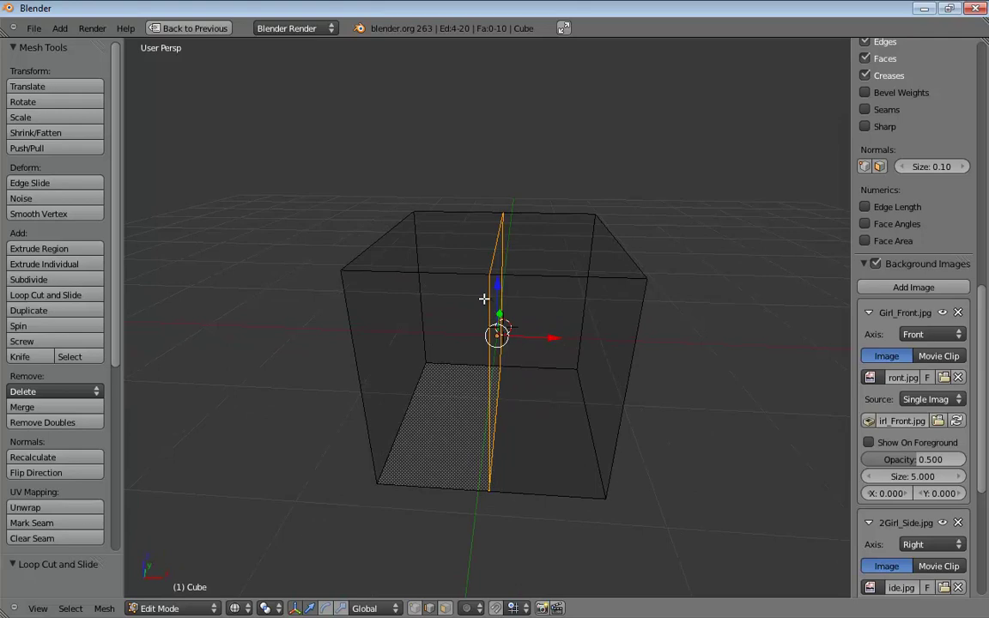
key(ctrl+Tab)
key(3)
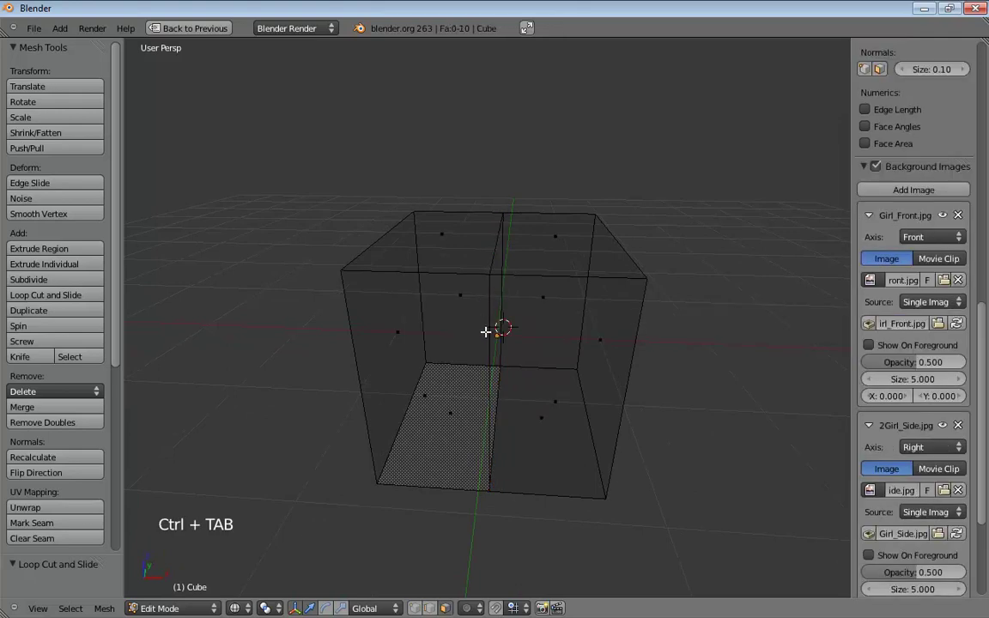
click(441, 233)
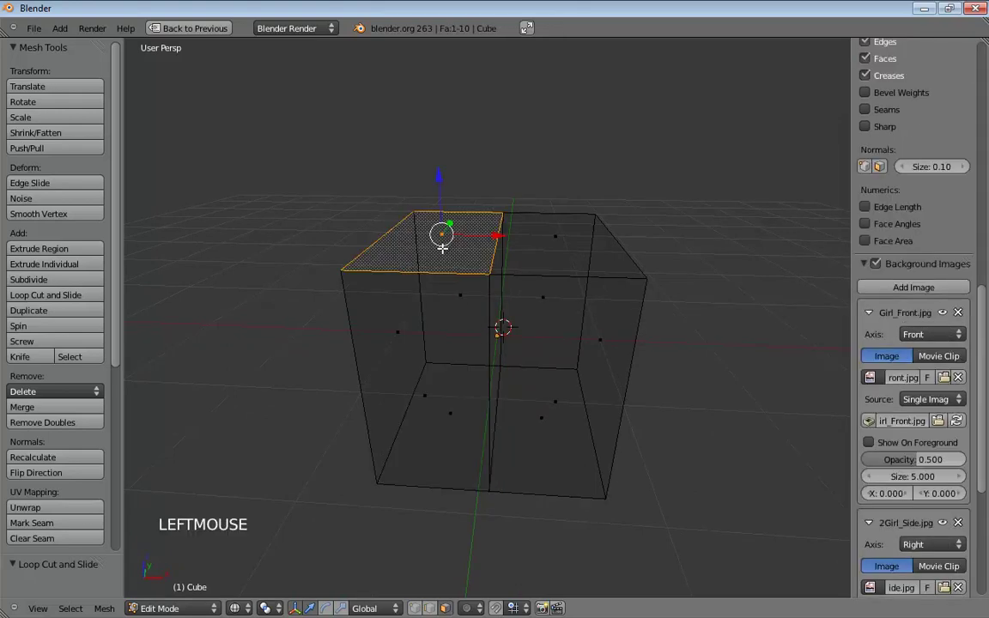
key(b)
drag(326, 177, 477, 499)
middle_drag(564, 430, 421, 412)
scroll(569, 391, down, 4)
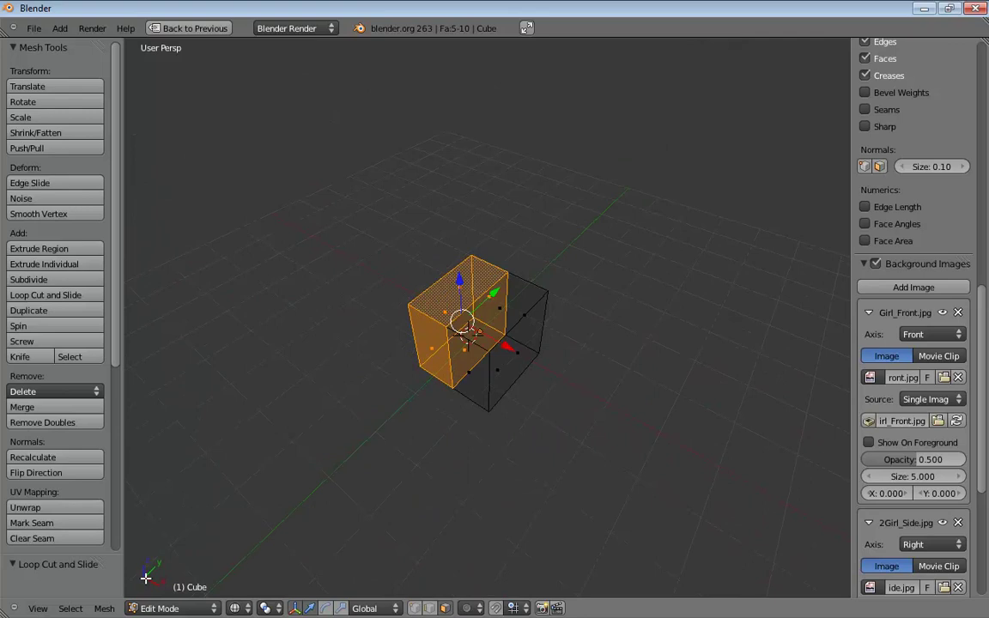
- Delete the selected faces of the cube's negative-X half
middle_drag(419, 470, 467, 441)
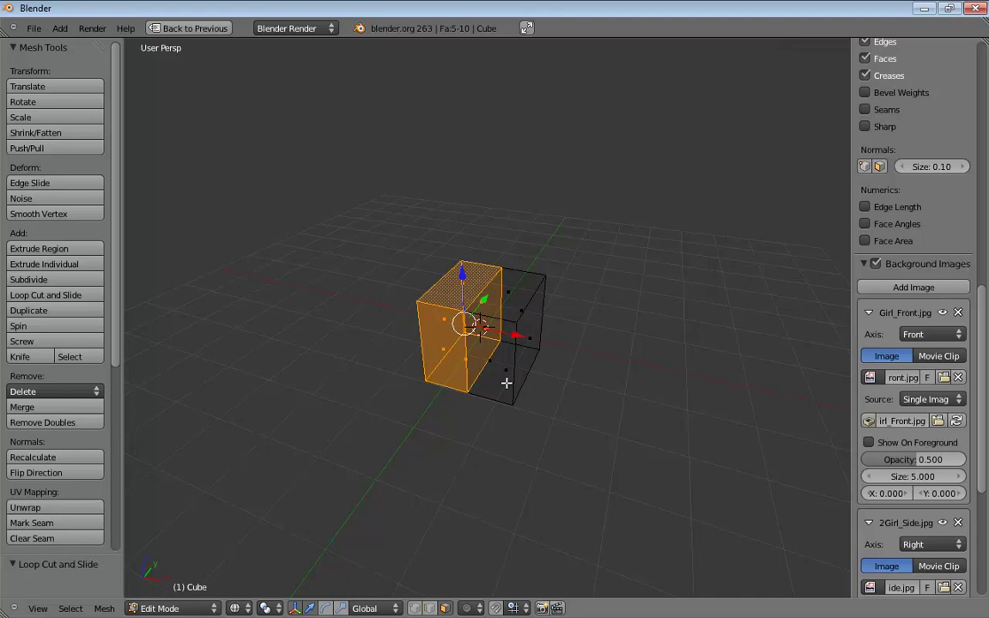
middle_drag(610, 286, 620, 273)
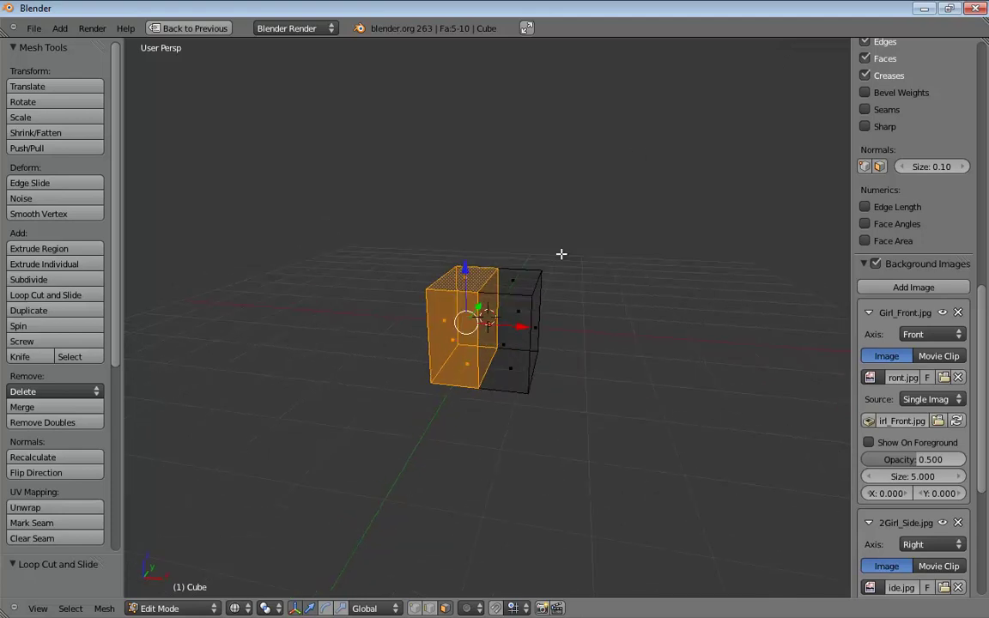
key(x)
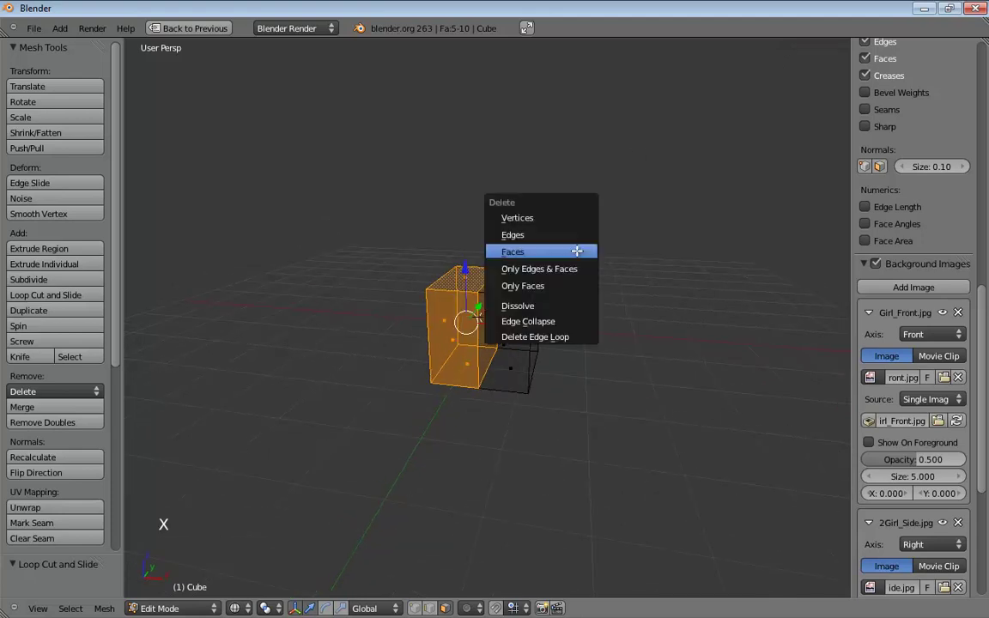
click(509, 250)
- Delete the top and bottom faces of the remaining cube half, leaving both ends open
middle_drag(509, 249, 614, 293)
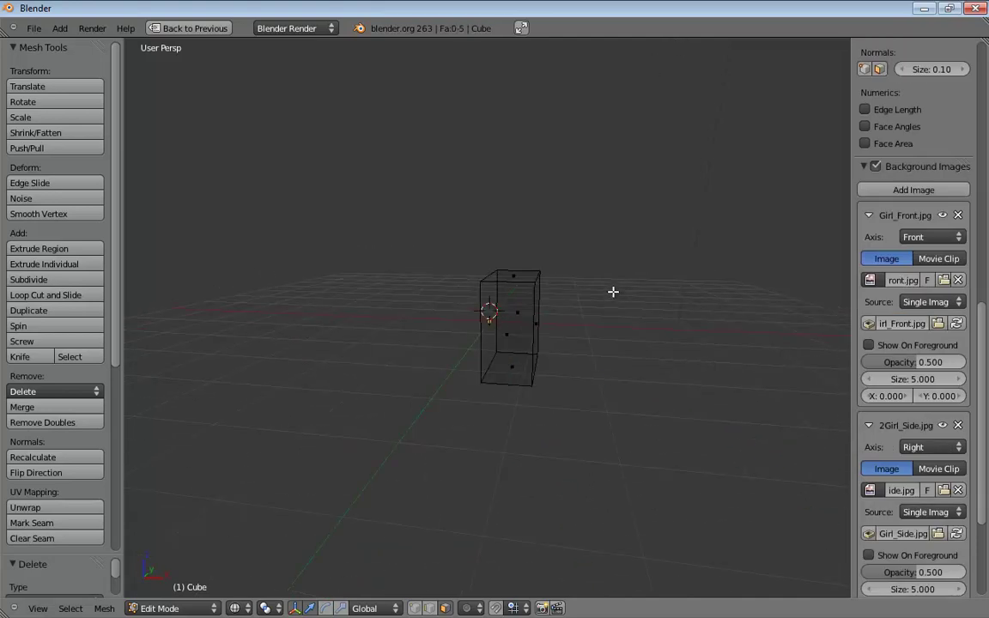
middle_drag(613, 292, 561, 327)
click(503, 290)
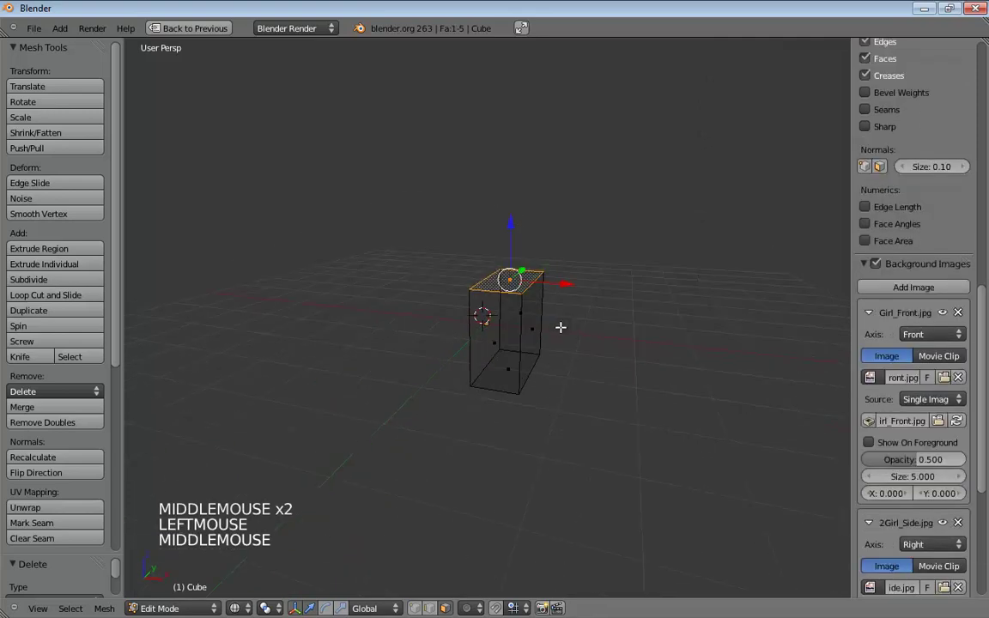
shift+click(513, 344)
key(x)
click(614, 337)
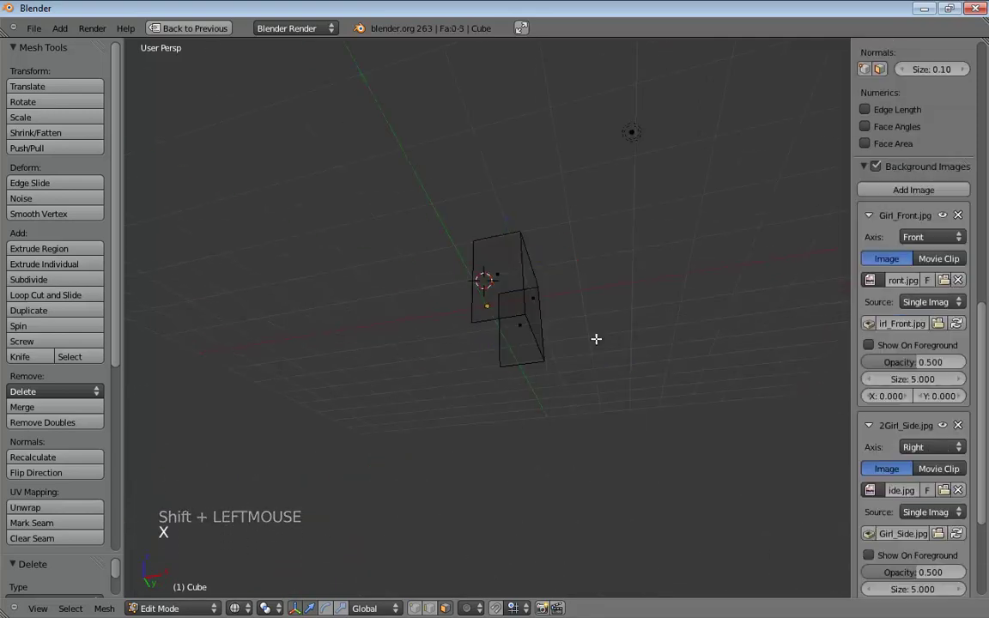
middle_drag(596, 338, 650, 413)
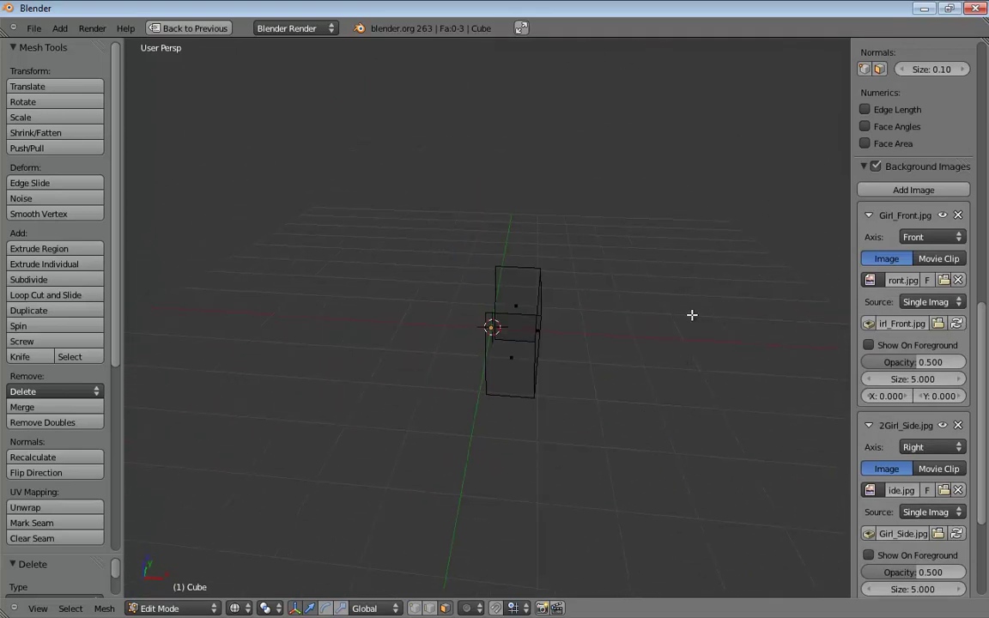
- Restore the full window layout and add a Mirror modifier on X to the cube with Clipping enabled
middle_drag(755, 313, 662, 300)
key(ctrl+Up)
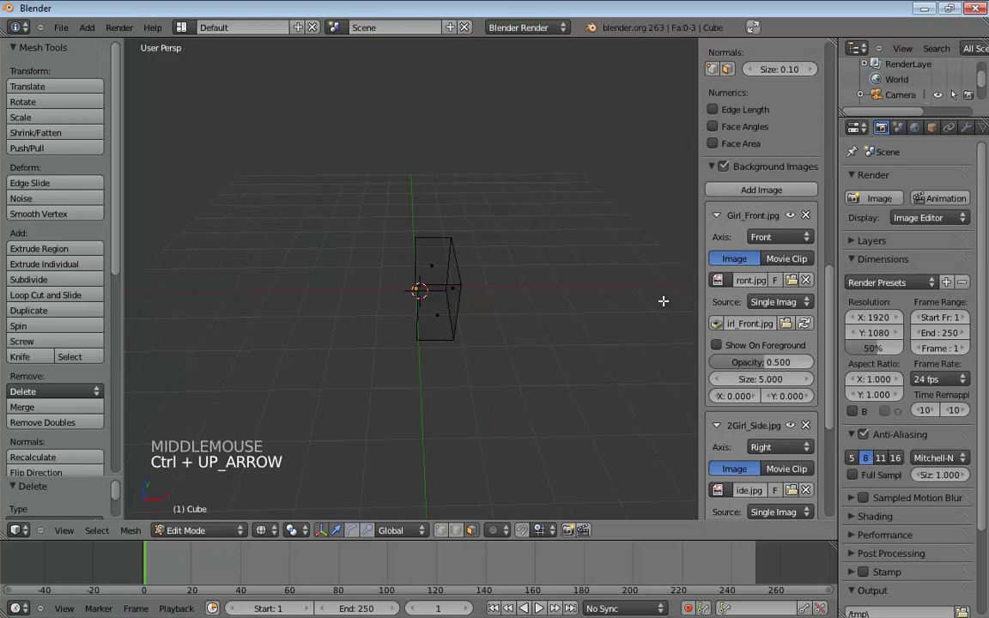
click(965, 128)
click(893, 180)
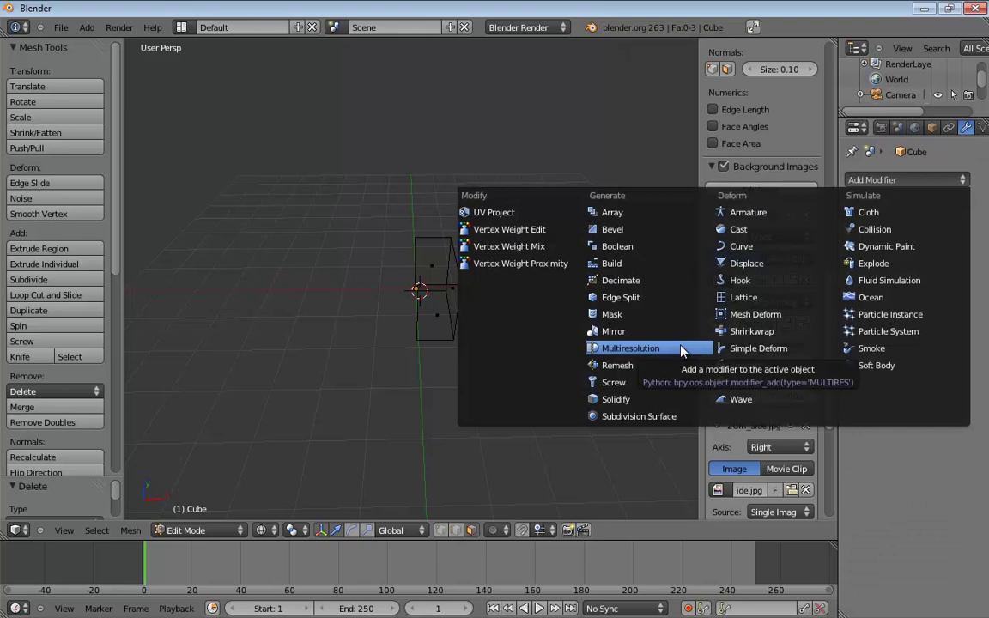
click(623, 333)
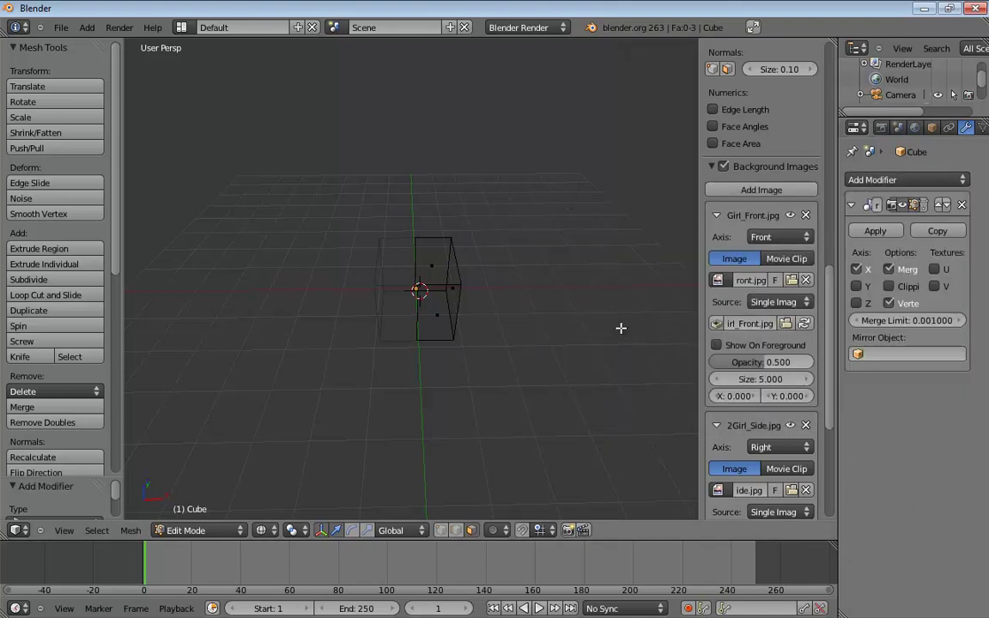
click(888, 286)
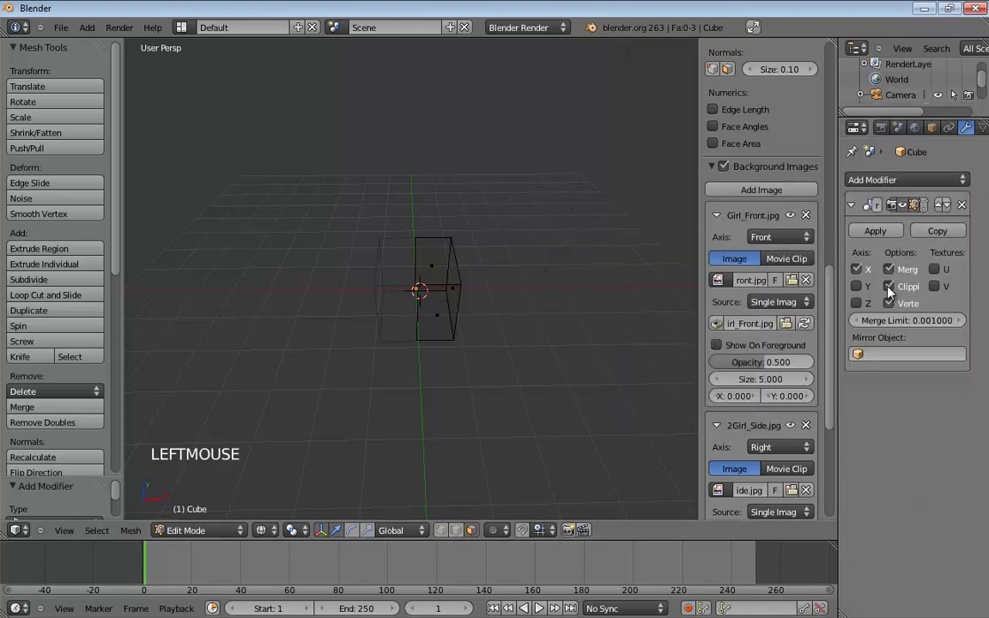
middle_drag(618, 378, 537, 382)
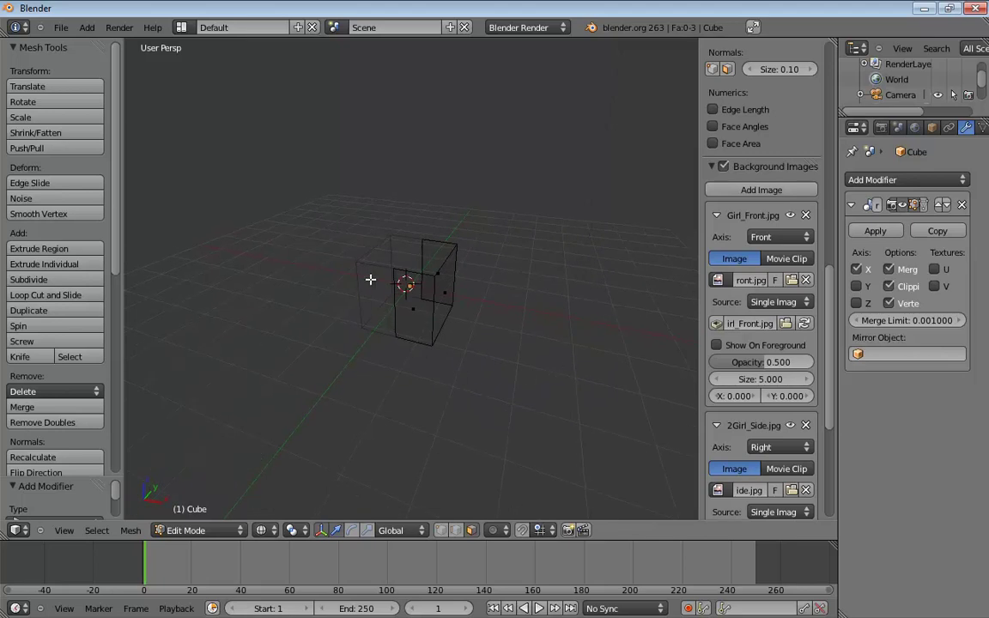
middle_drag(434, 288, 515, 369)
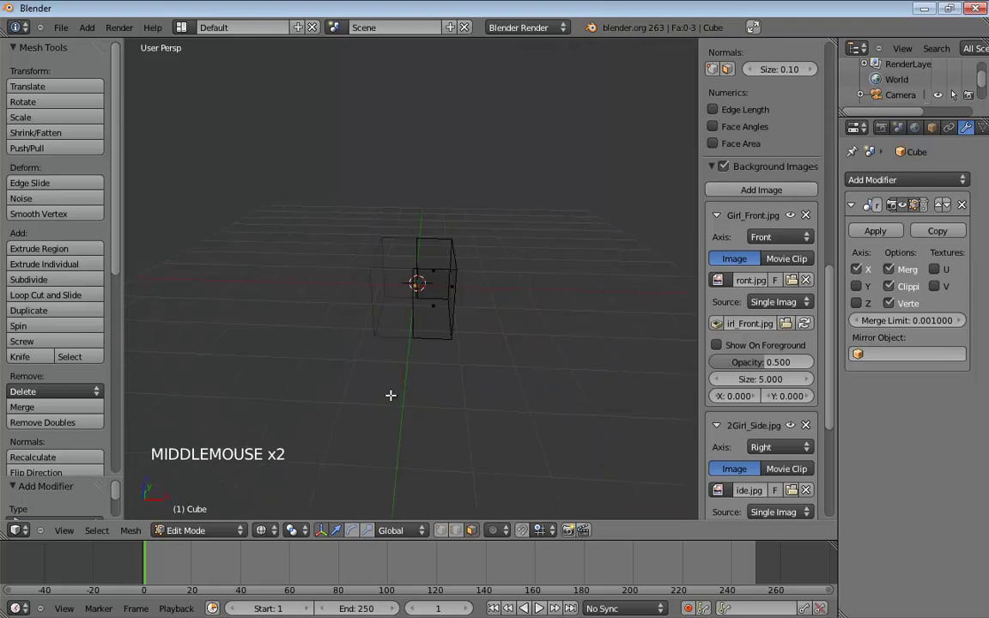
middle_drag(698, 342, 504, 300)
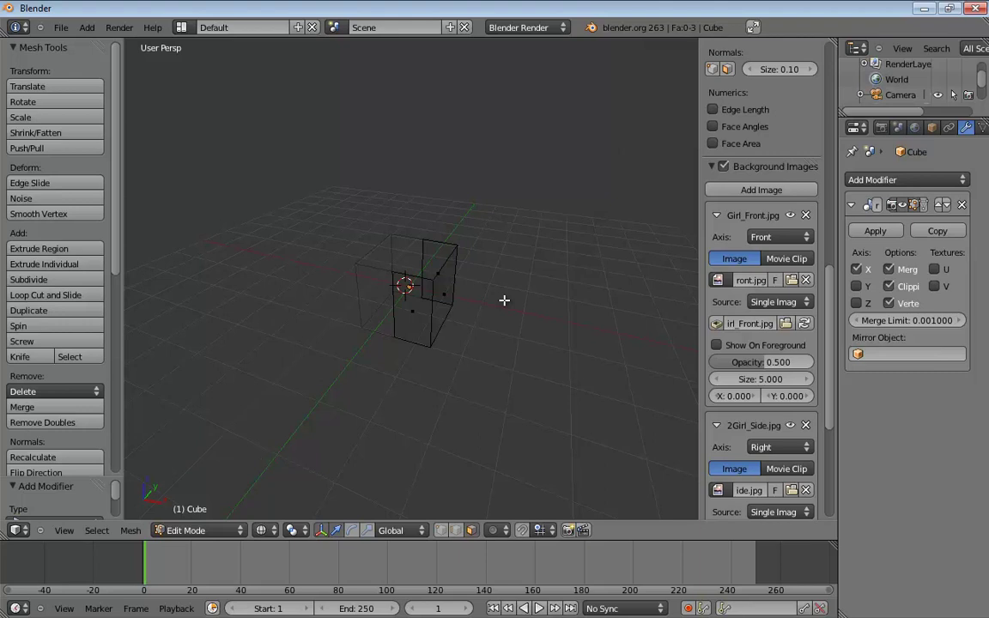
middle_drag(504, 300, 523, 285)
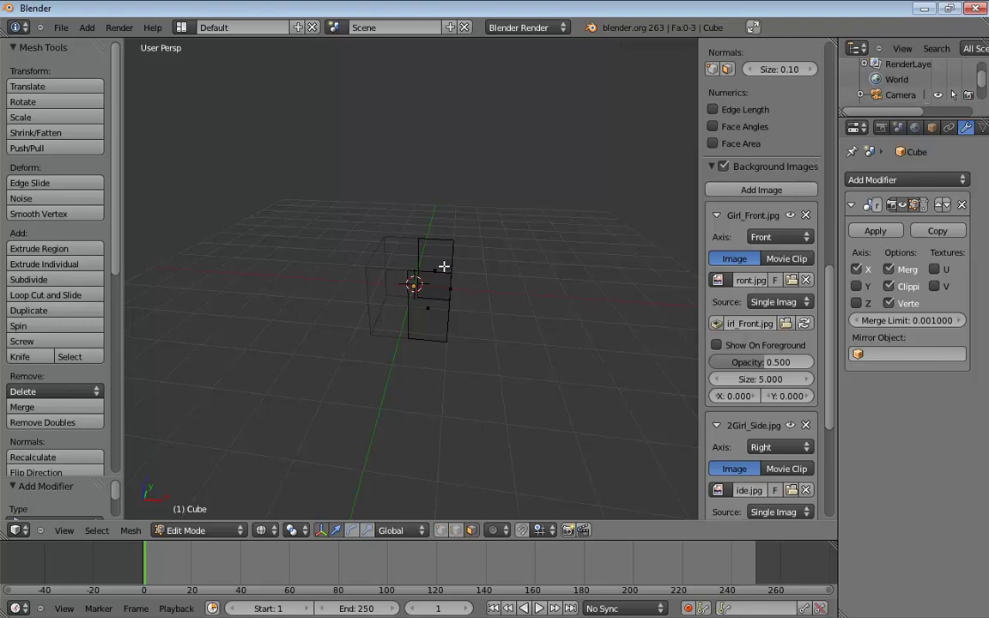
middle_drag(436, 247, 455, 236)
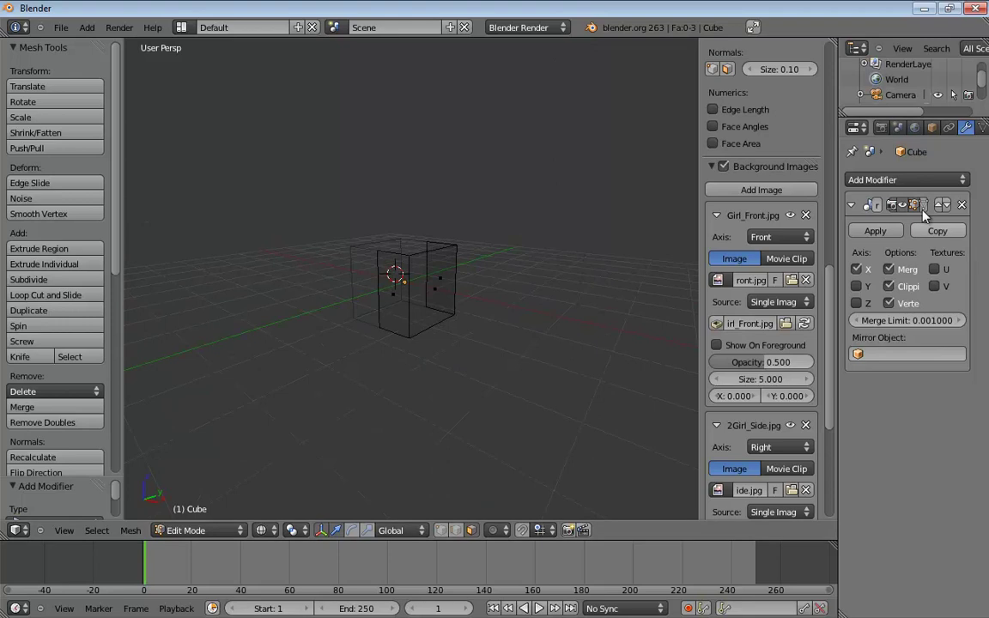
- Add a Subdivision Surface modifier below the Mirror modifier and set its View subdivisions to 2
click(948, 127)
click(897, 179)
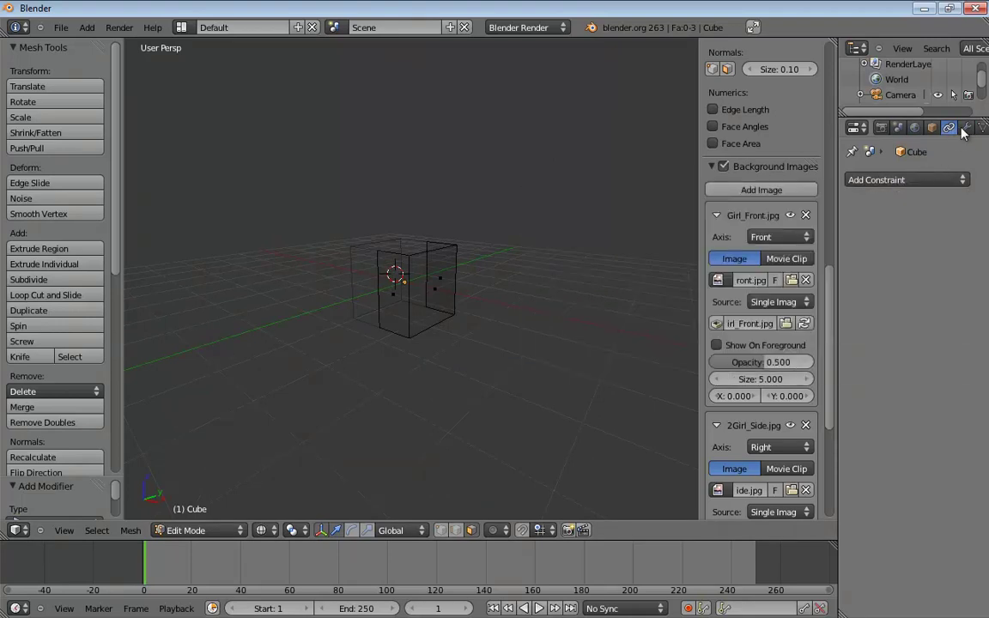
click(966, 127)
click(901, 180)
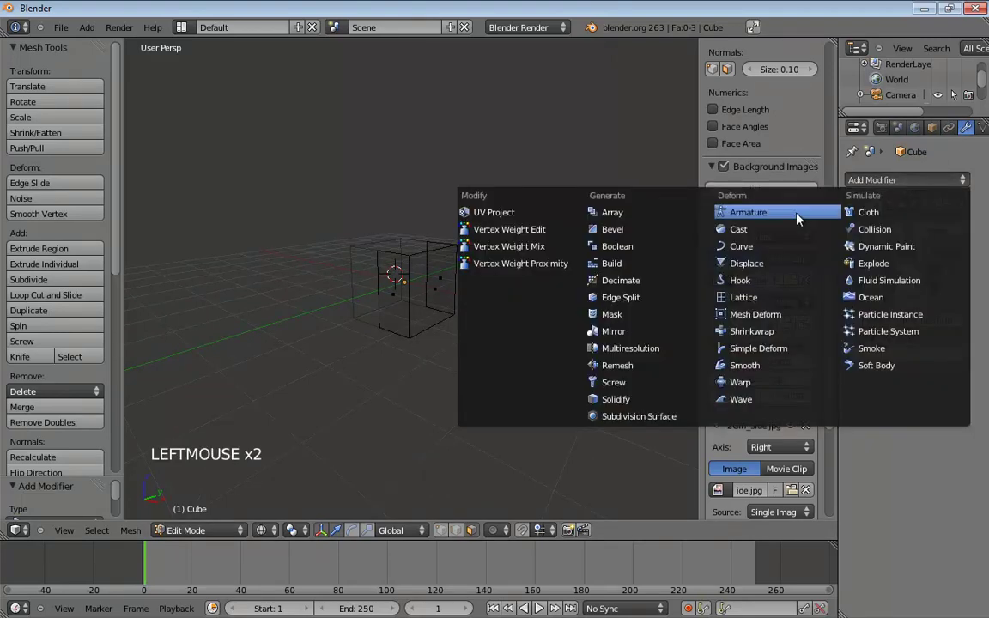
click(650, 419)
middle_drag(564, 326, 598, 346)
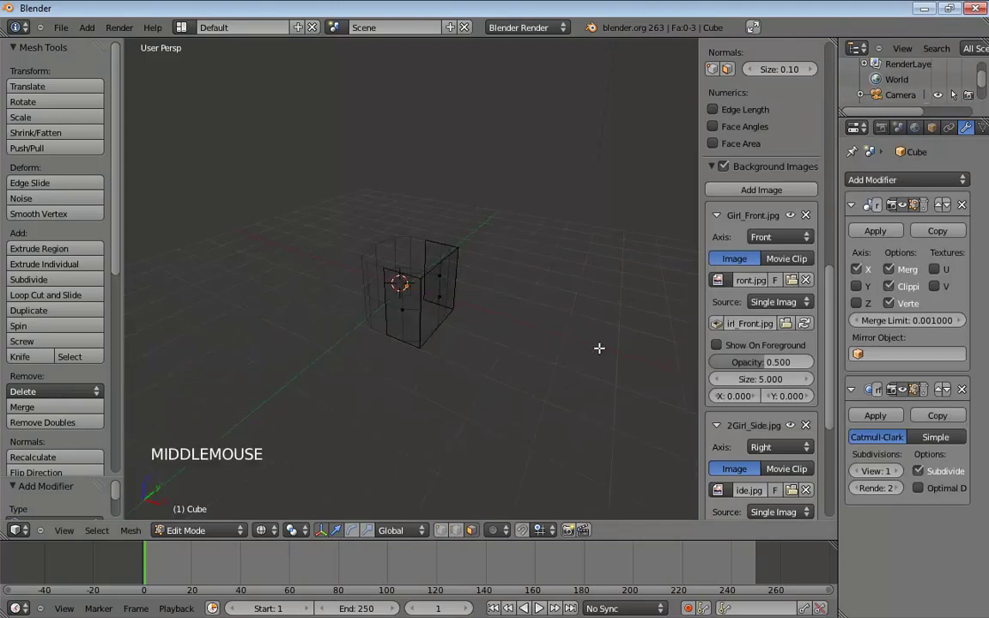
click(897, 470)
- Switch to edge select mode and shift the vertical edge at the cube half's outer back corner along Y
middle_drag(629, 313, 403, 305)
scroll(469, 287, up, 3)
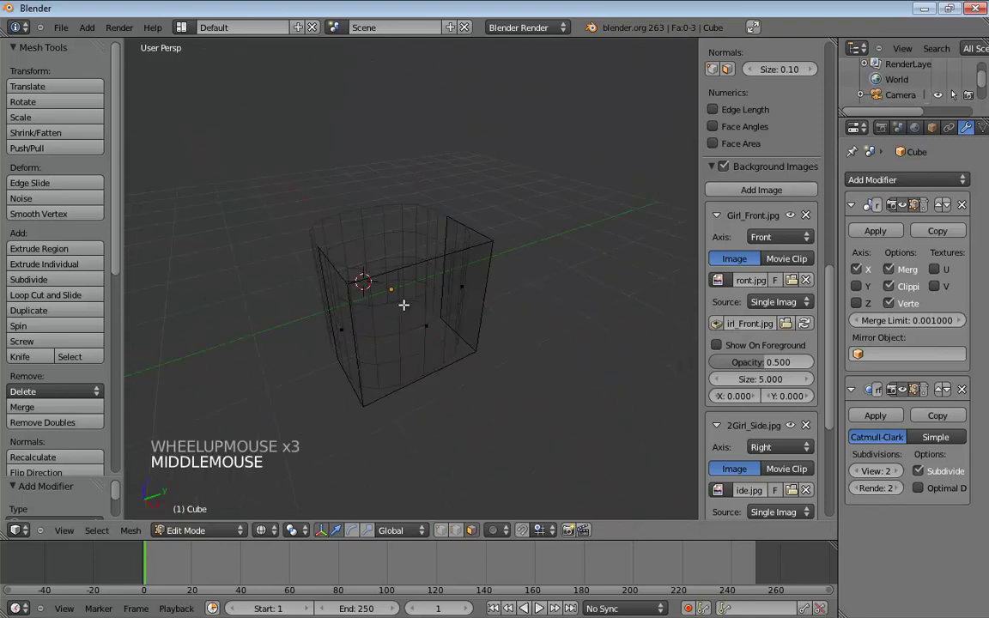
key(ctrl+Tab)
click(347, 333)
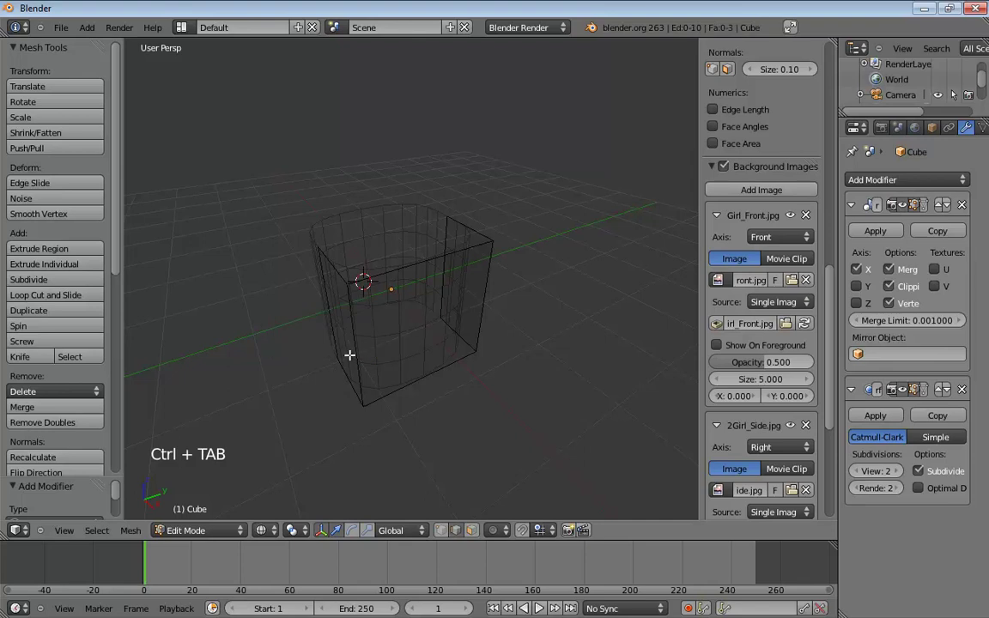
click(355, 350)
middle_drag(356, 351, 430, 359)
drag(430, 359, 456, 325)
click(500, 304)
drag(522, 269, 503, 281)
middle_drag(503, 281, 497, 346)
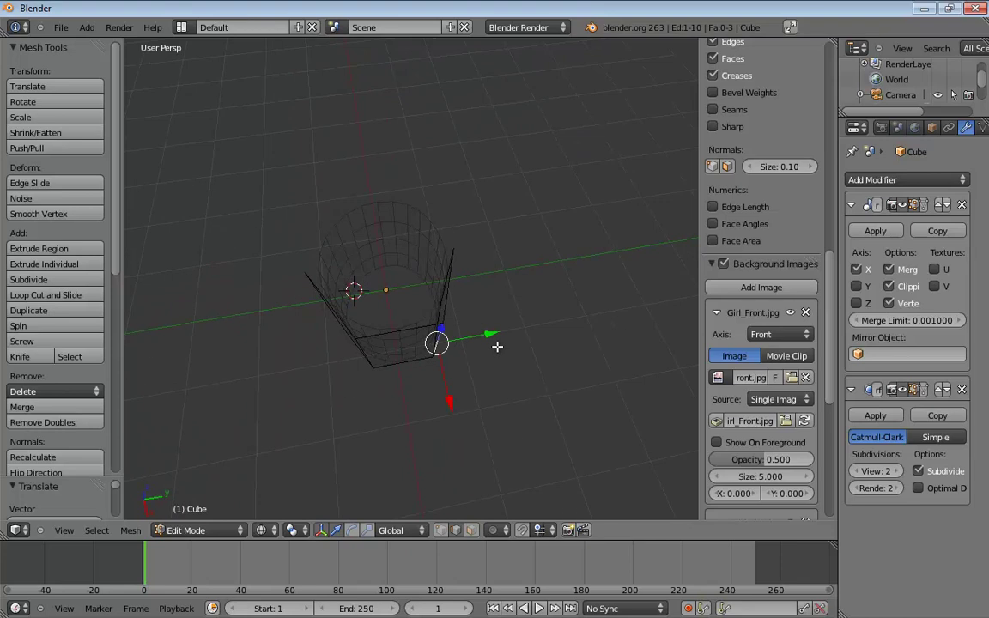
mouse_move(490, 334)
mouse_down()
mouse_move(469, 333)
mouse_move(492, 334)
mouse_up()
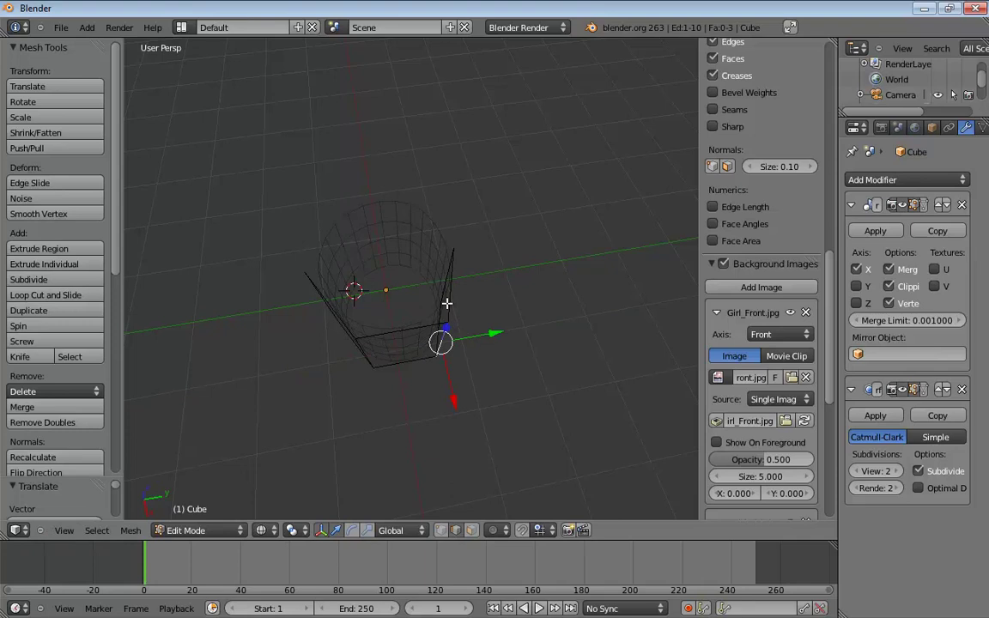
mouse_move(489, 333)
mouse_down()
mouse_move(497, 332)
mouse_move(486, 319)
mouse_up()
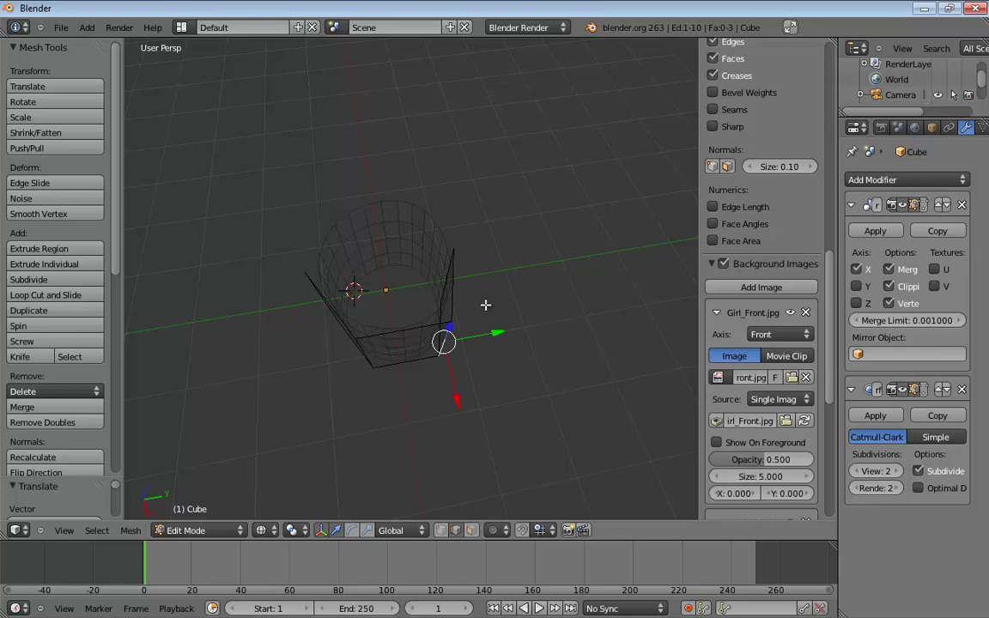
- Show the mesh over the front character sketch in front orthographic view, with the head and hips in sight
middle_drag(486, 305, 549, 186)
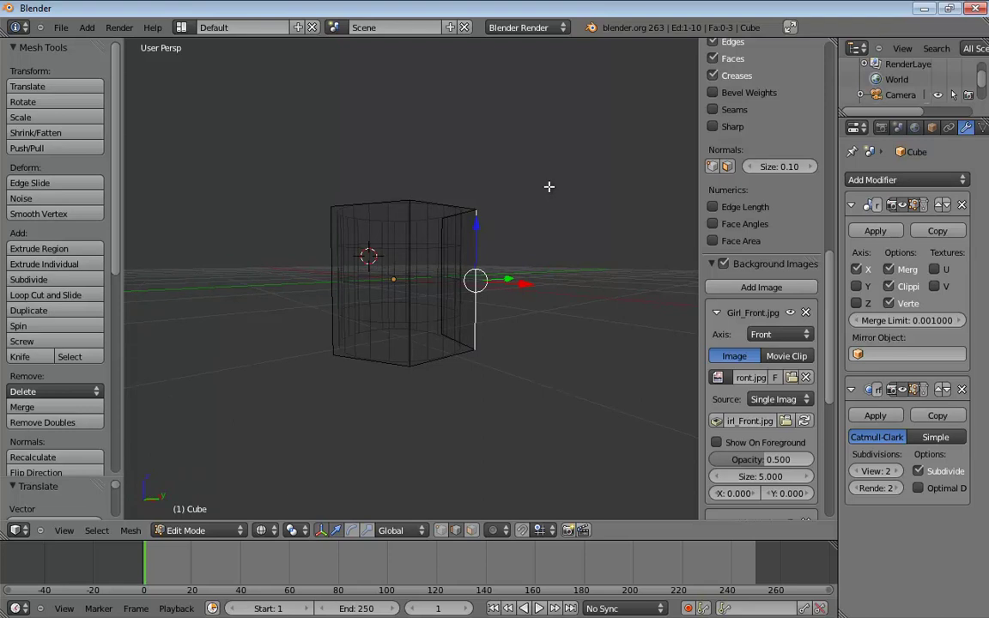
key(KP_1)
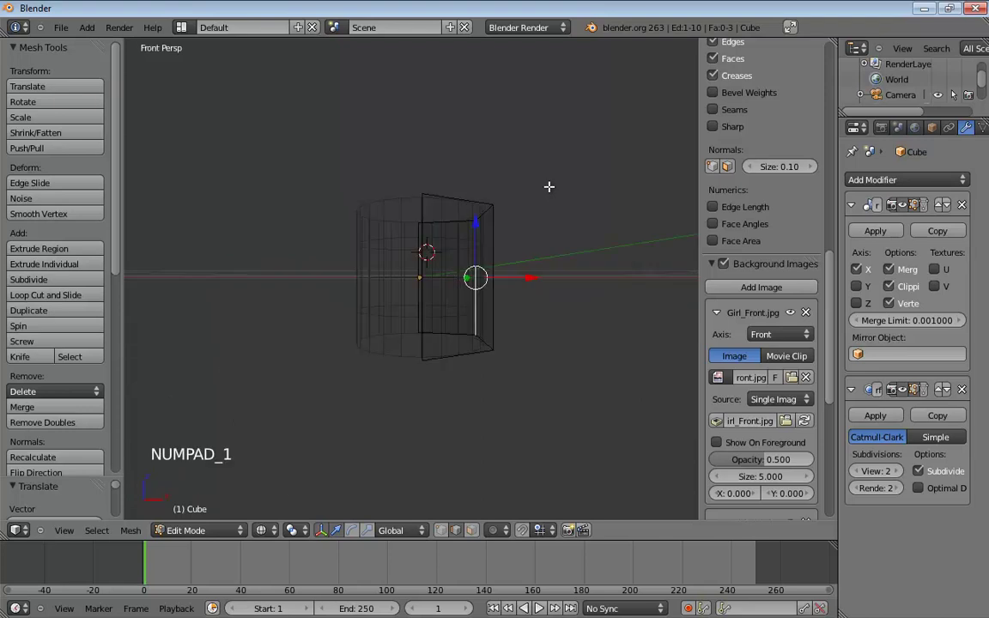
key(KP_5)
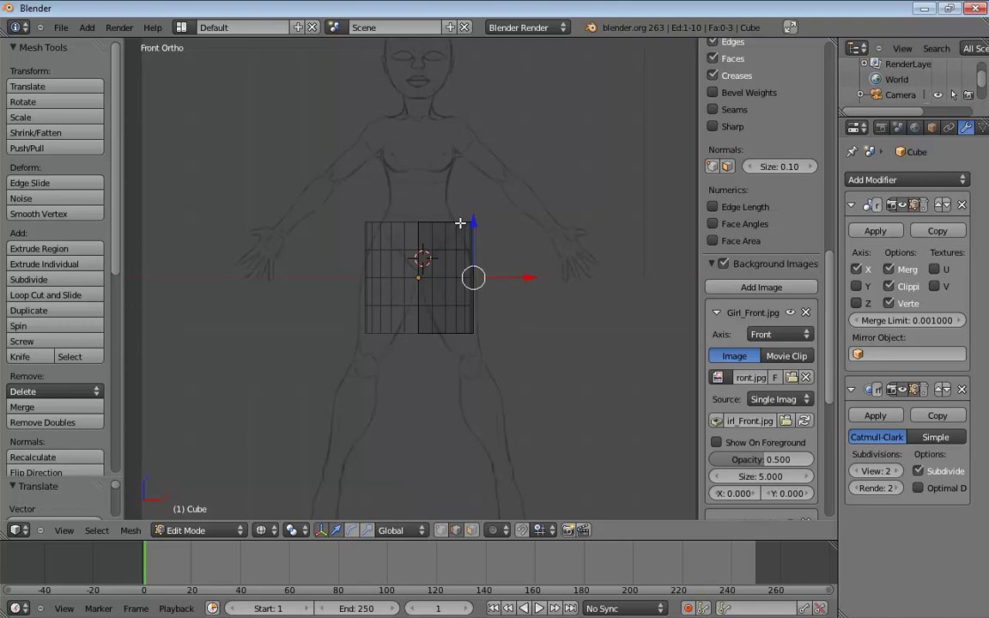
mouse_move(554, 240)
shift+middle_down()
mouse_move(544, 258)
mouse_move(553, 260)
shift+middle_up()
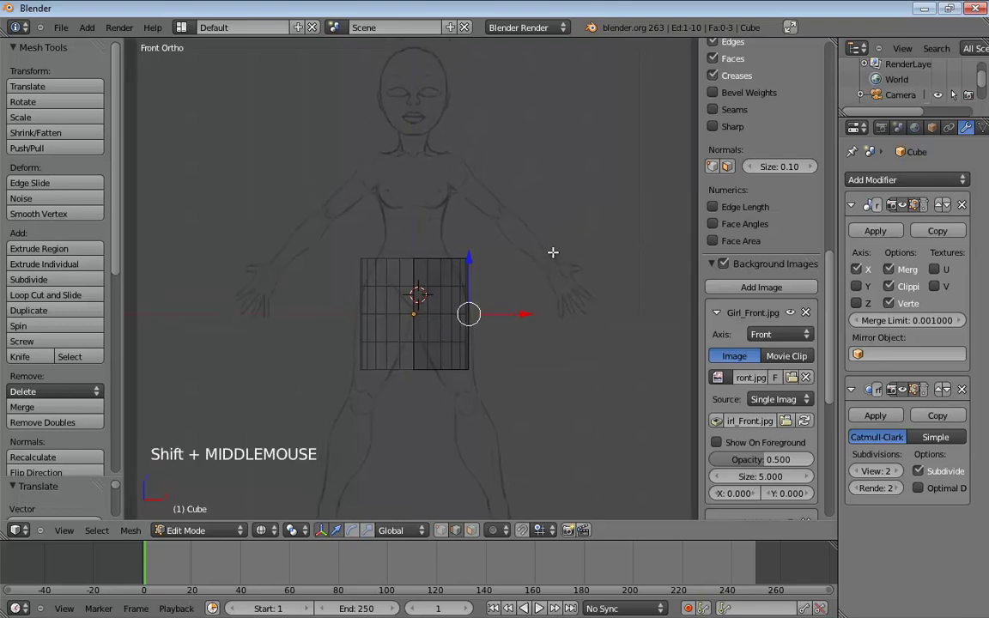
- Enable Release Confirms for transforms in the editing section of the User Preferences and close the preferences window
click(63, 29)
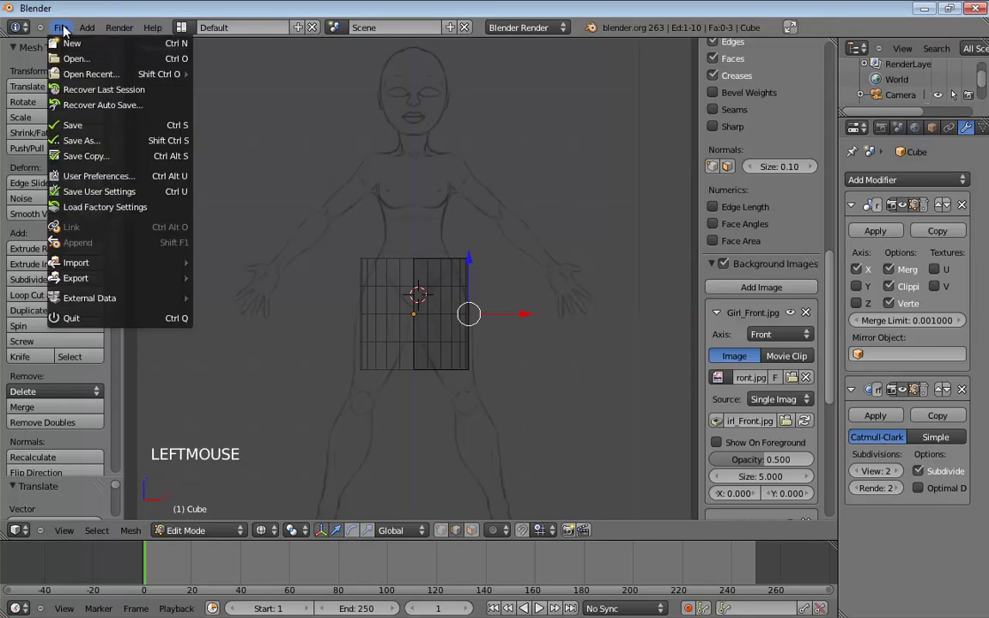
click(111, 175)
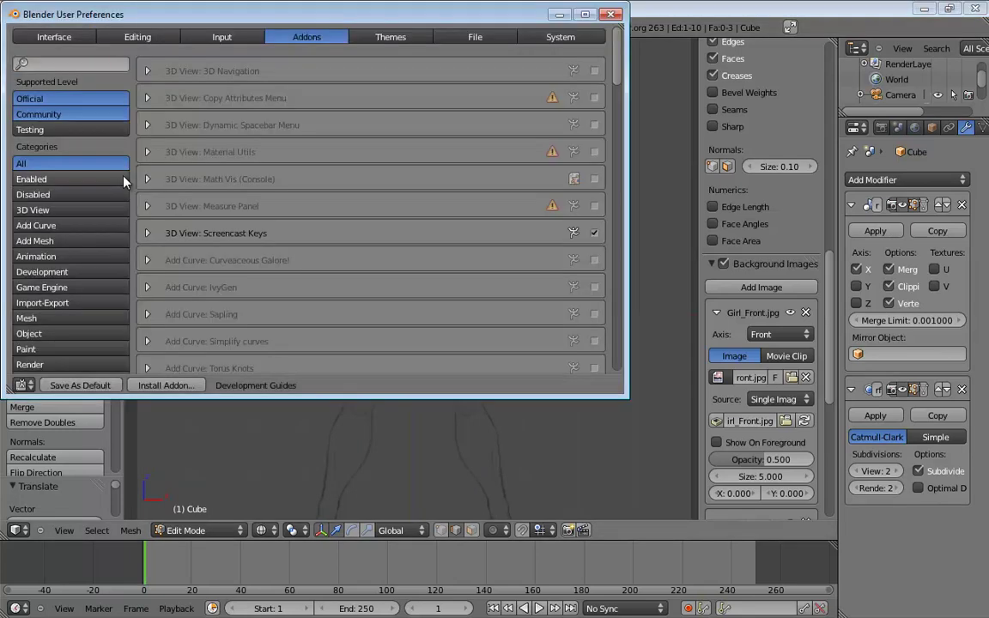
click(199, 37)
click(166, 39)
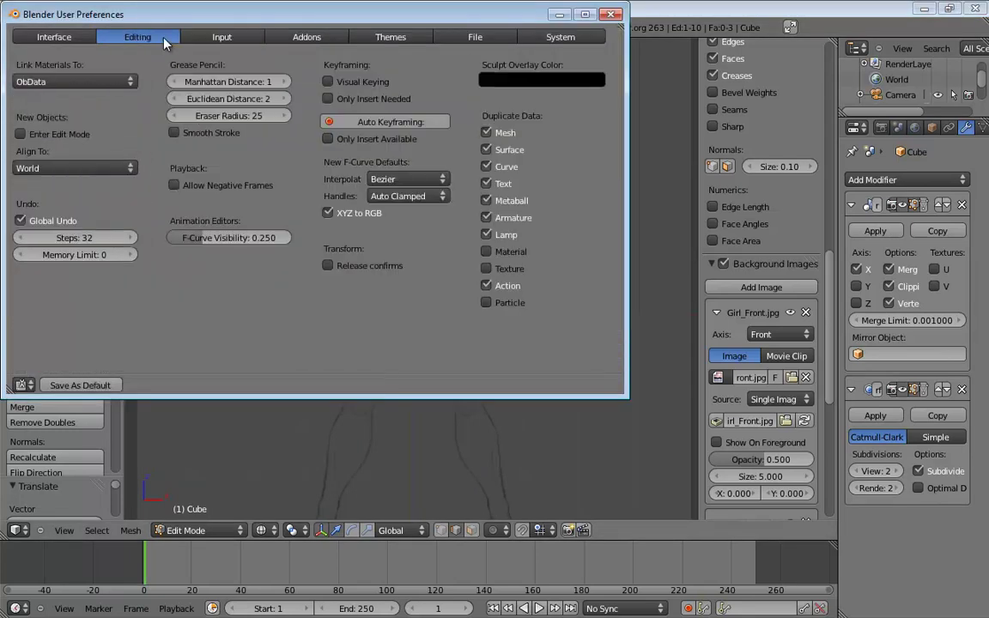
click(327, 266)
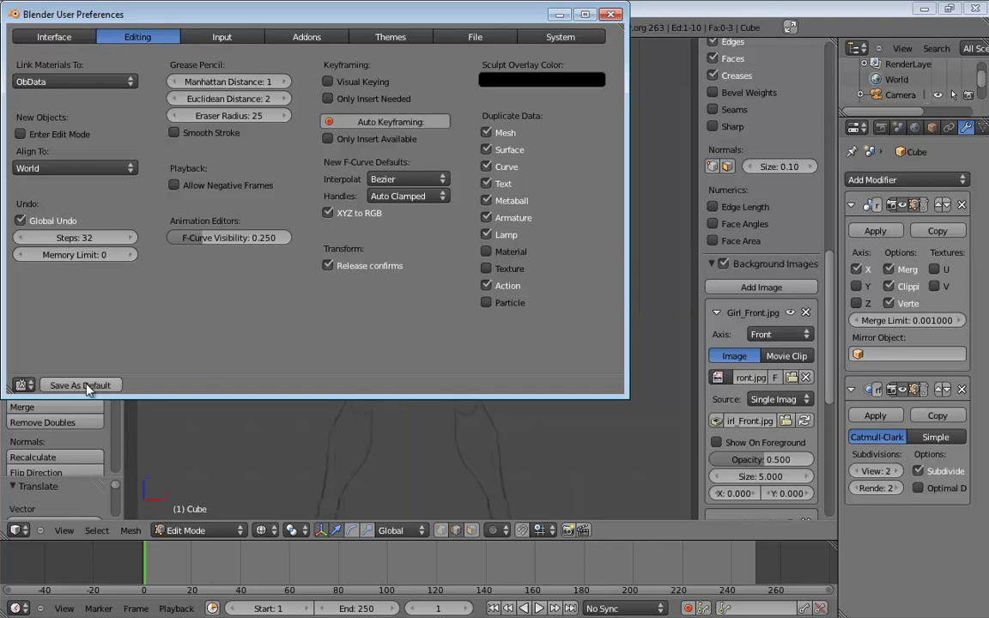
click(611, 15)
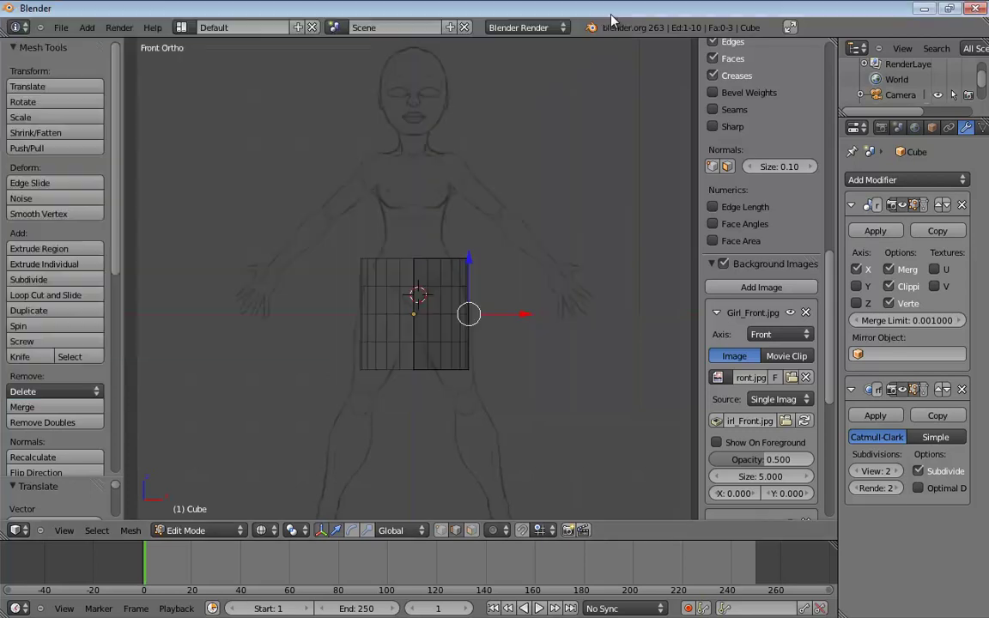
- Switch to vertex select mode with the front orthographic view framed on the sketch's torso and hips
shift+middle_drag(575, 201, 554, 210)
scroll(580, 213, up, 2)
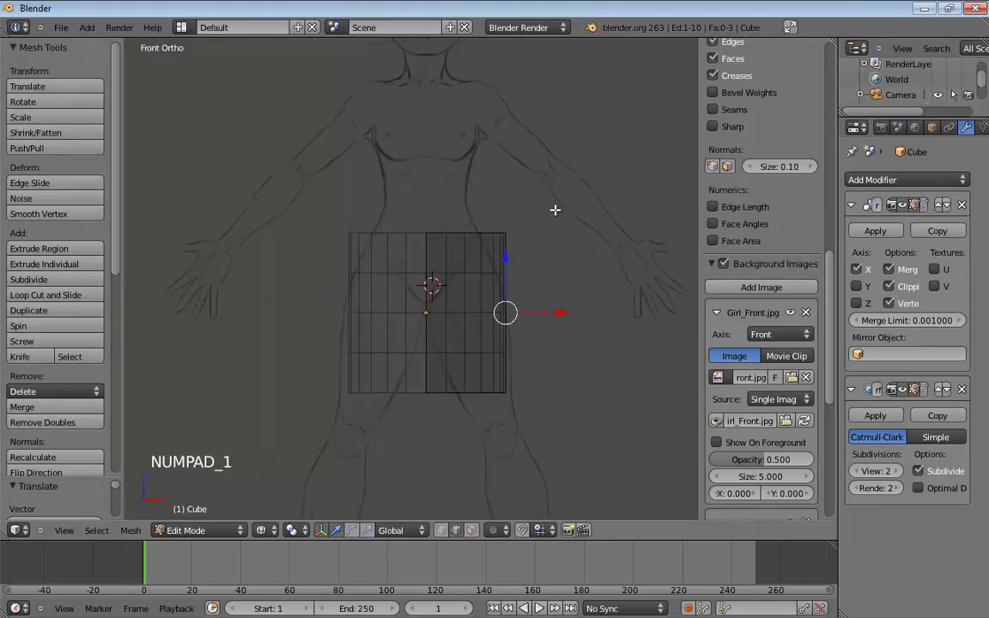
key(ctrl+Tab)
click(457, 174)
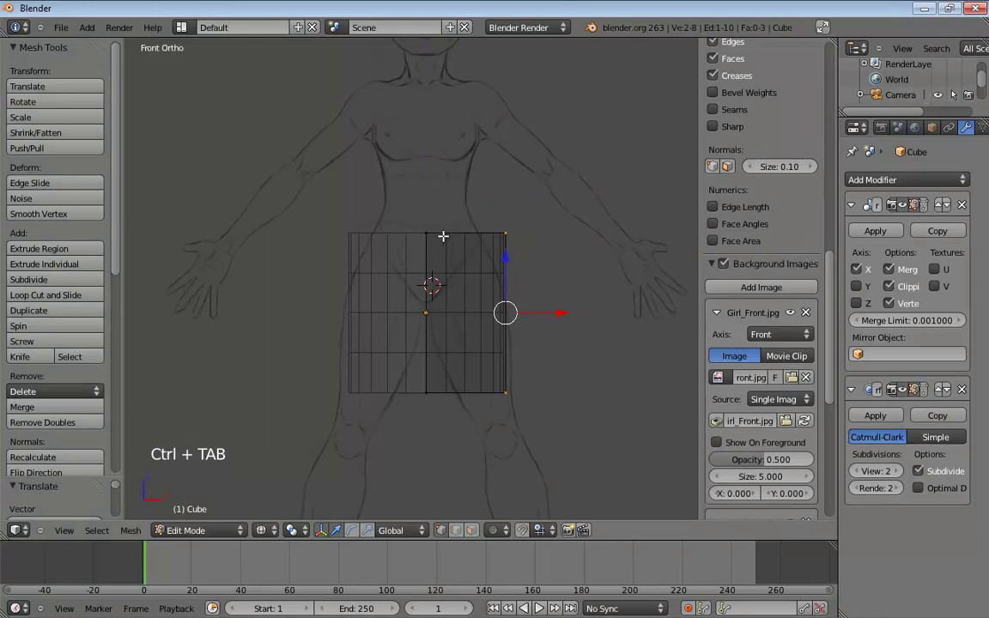
drag(429, 236, 429, 163)
drag(508, 235, 467, 165)
key(ctrl+z)
key(ctrl+z)
key(ctrl+z)
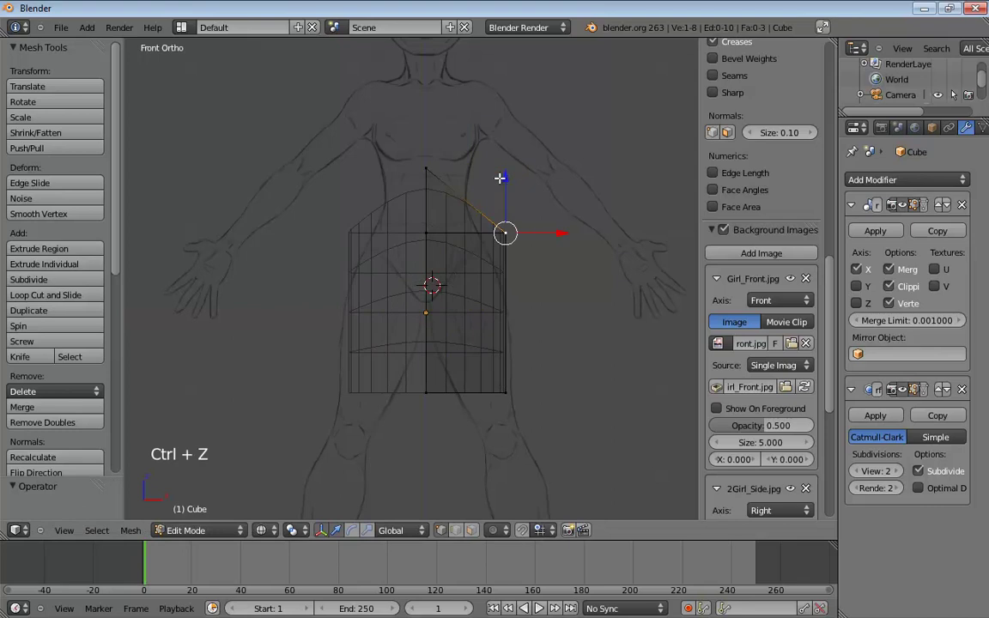
- In the right orthographic view, move the four top vertices of the cube half up to the side sketch's waist
key(KP_3)
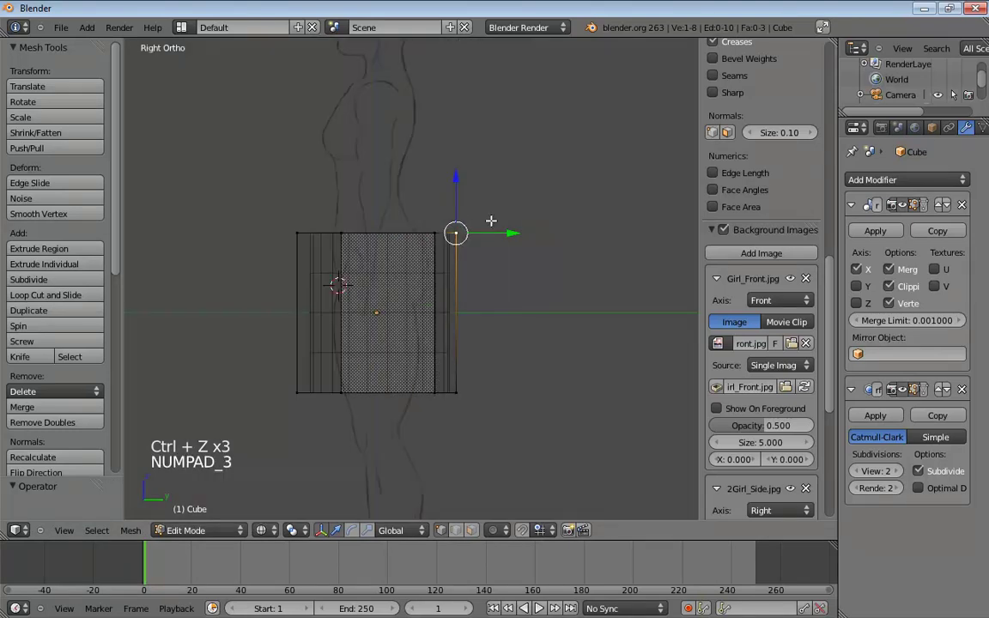
drag(299, 232, 337, 179)
drag(344, 233, 354, 172)
drag(444, 230, 384, 184)
mouse_move(344, 180)
mouse_down()
mouse_move(336, 204)
mouse_move(335, 190)
mouse_up()
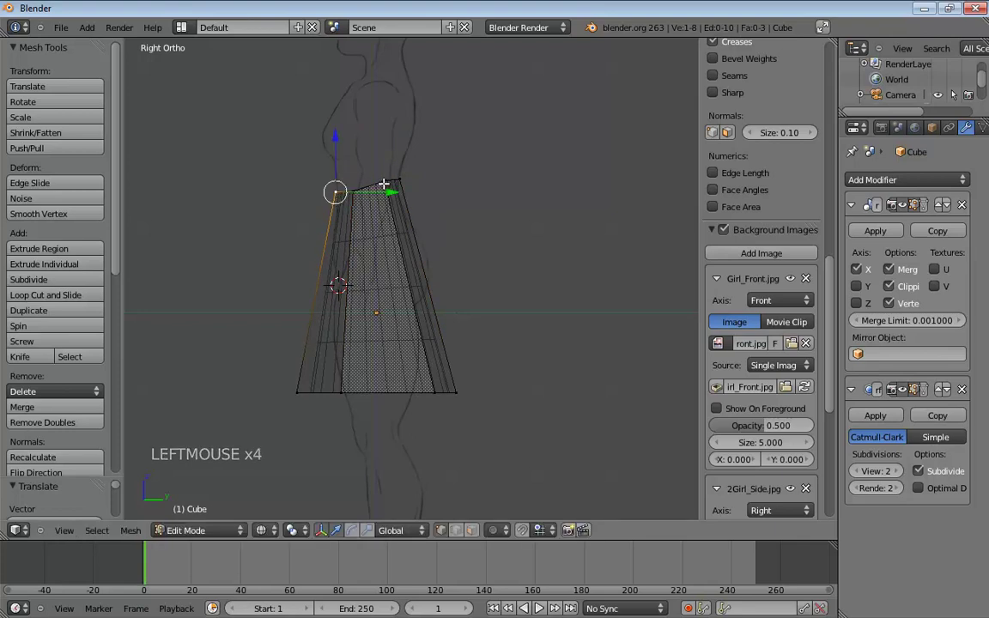
click(336, 190)
click(383, 183)
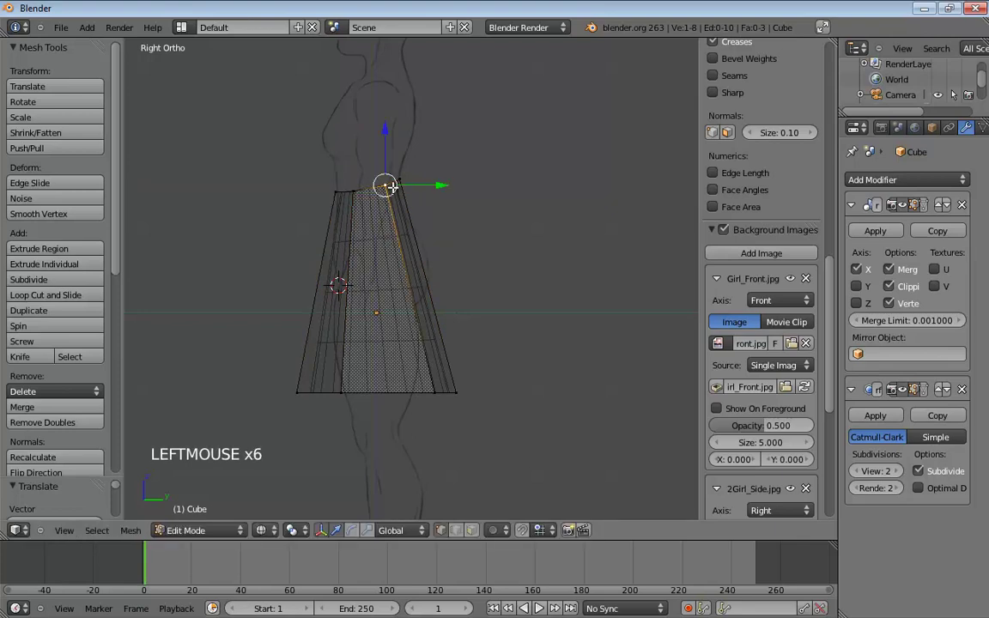
drag(383, 182, 407, 187)
click(409, 179)
- Move the four bottom vertices up to just below the waist, forming a narrow band that slopes down towards the belly
drag(297, 393, 335, 230)
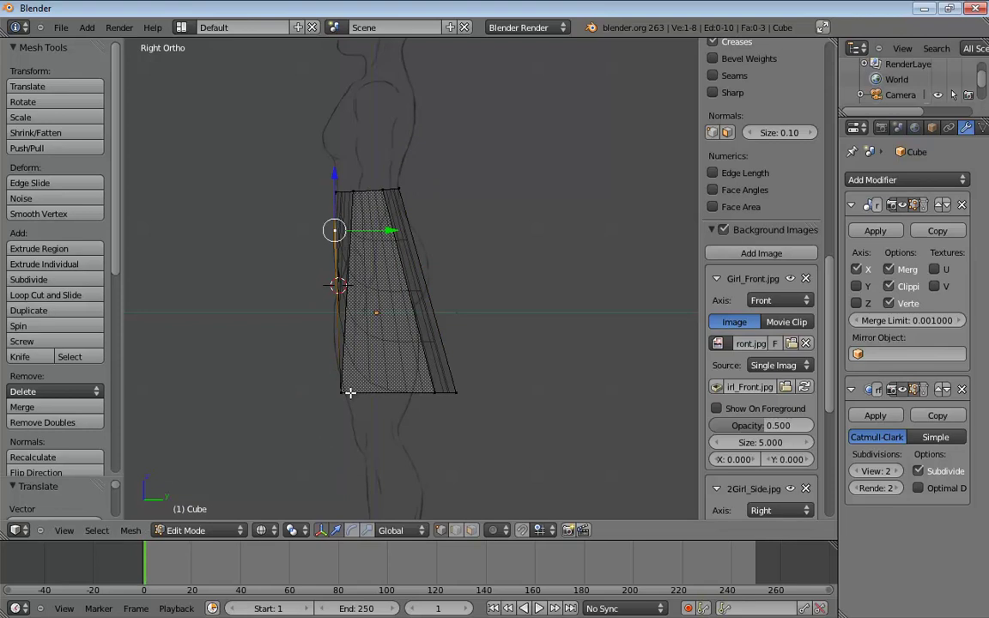
drag(350, 393, 361, 220)
drag(438, 393, 384, 217)
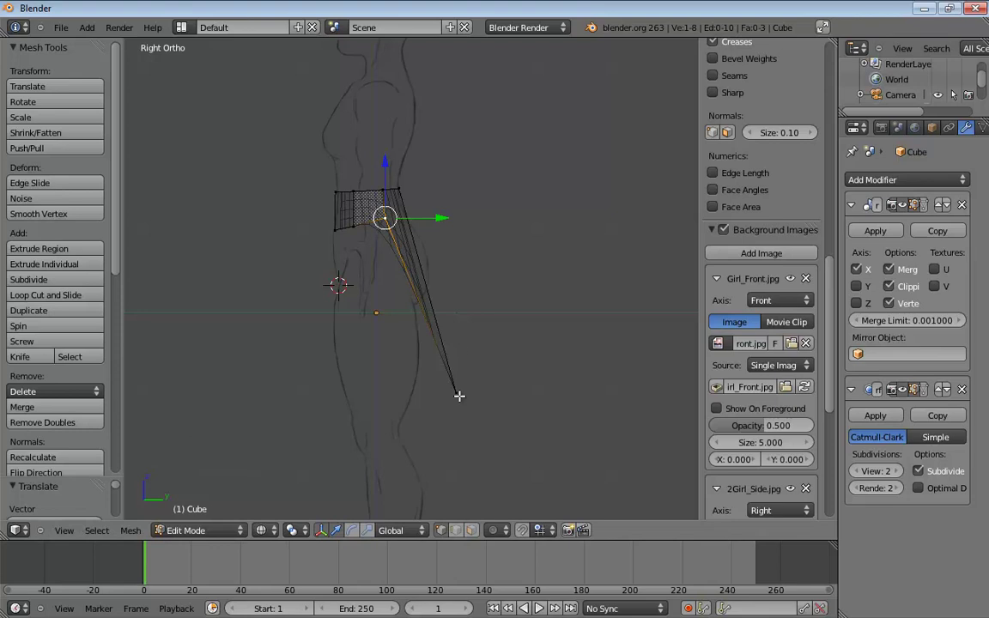
drag(457, 395, 404, 211)
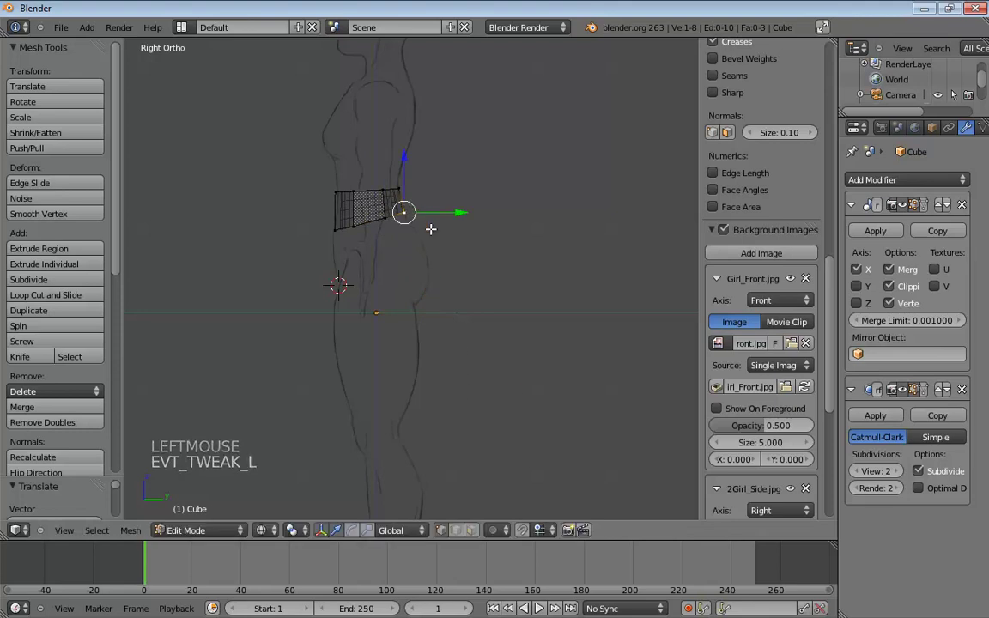
- Fit the band's two back vertices and its lower front vertex closer to the side sketch's body outline
shift+middle_drag(477, 280, 551, 323)
scroll(513, 337, up, 3)
scroll(523, 352, up, 3)
scroll(514, 368, up, 3)
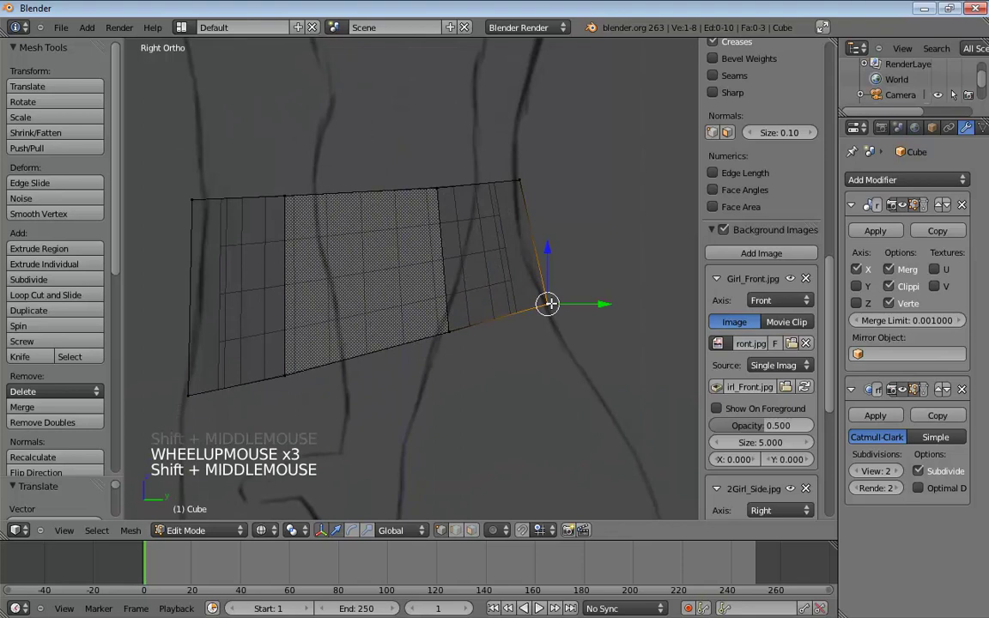
mouse_move(550, 305)
mouse_down()
mouse_move(553, 296)
mouse_move(546, 301)
mouse_up()
click(516, 180)
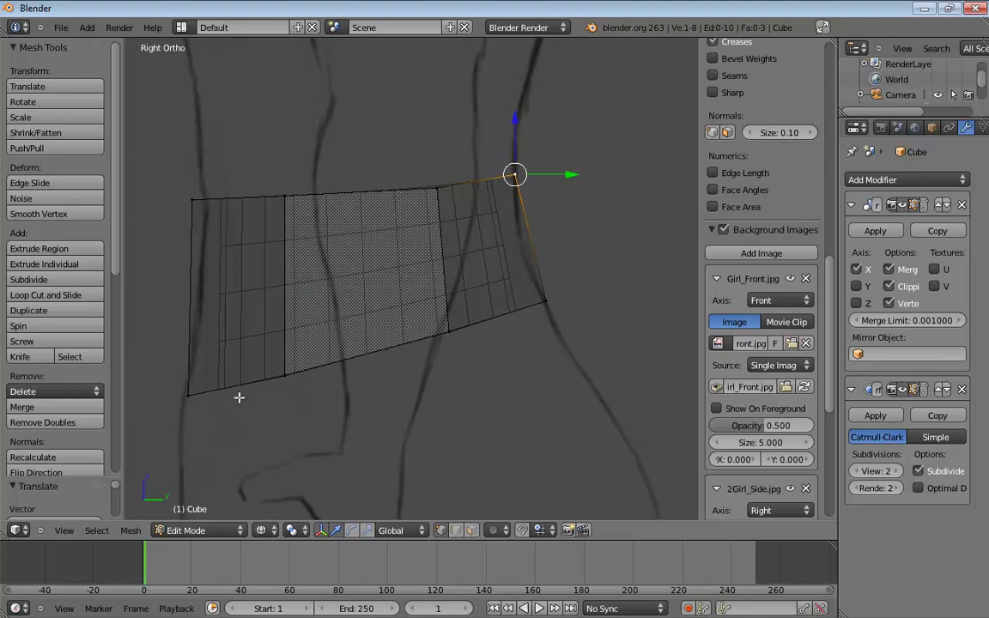
click(185, 383)
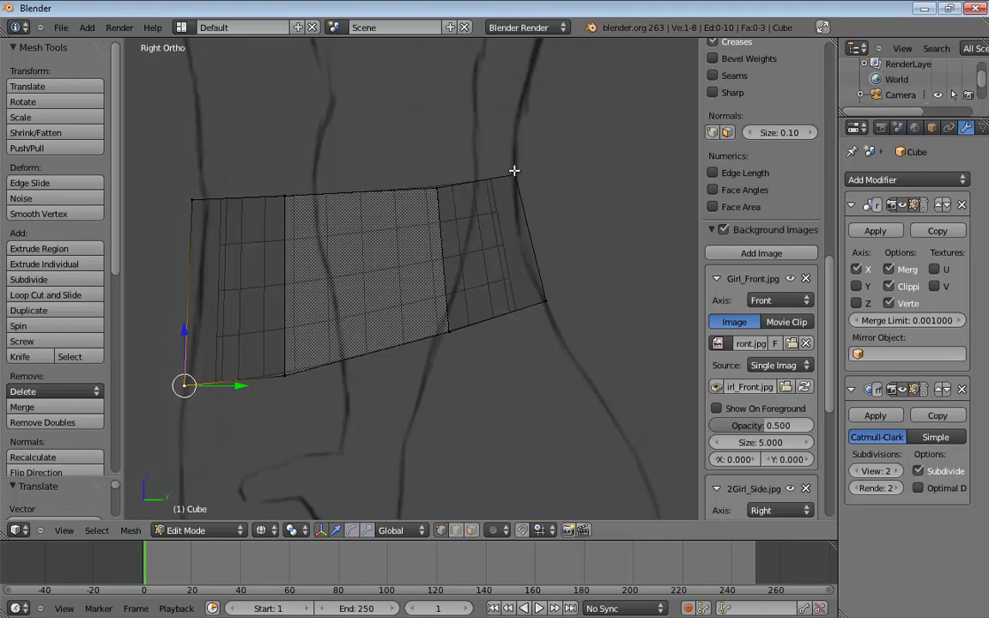
- Readjust the upper and lower back vertices of the band so they sit on the sketch's lower back line
drag(513, 170, 545, 171)
mouse_move(547, 299)
mouse_down()
mouse_move(596, 280)
mouse_move(540, 298)
mouse_up()
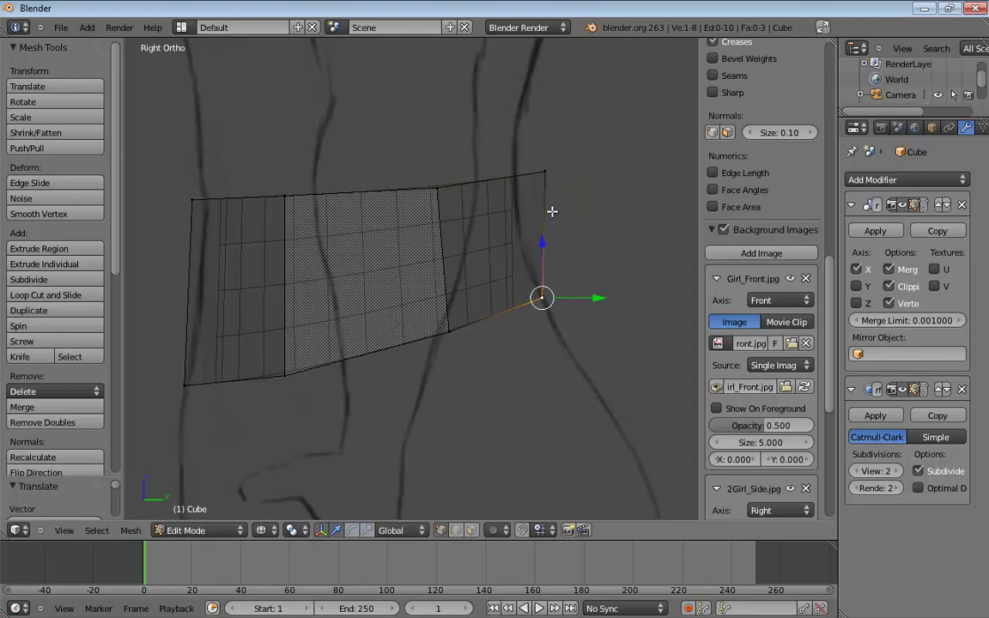
drag(546, 170, 515, 176)
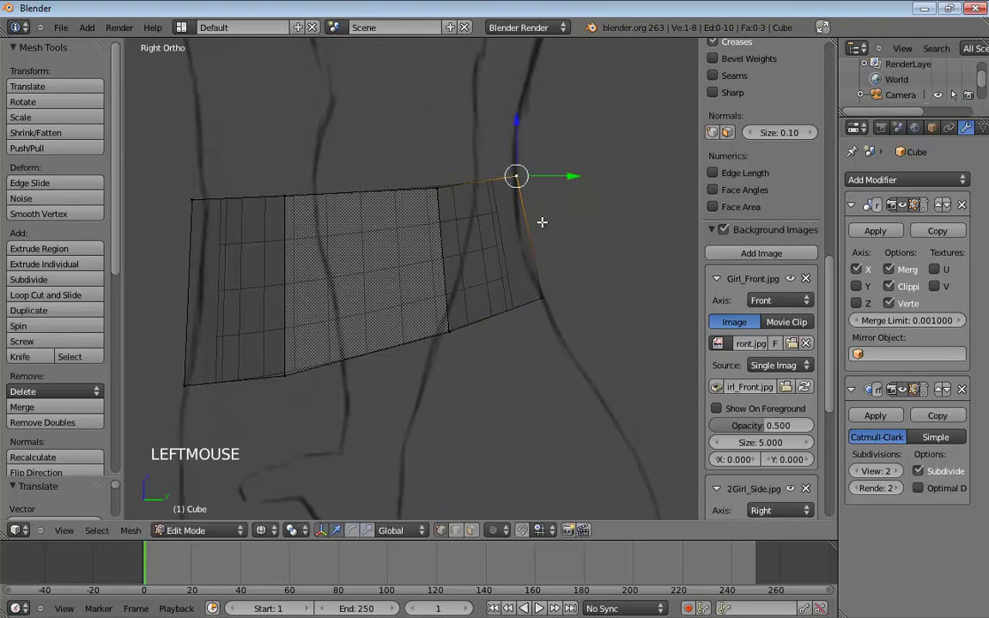
drag(546, 295, 540, 284)
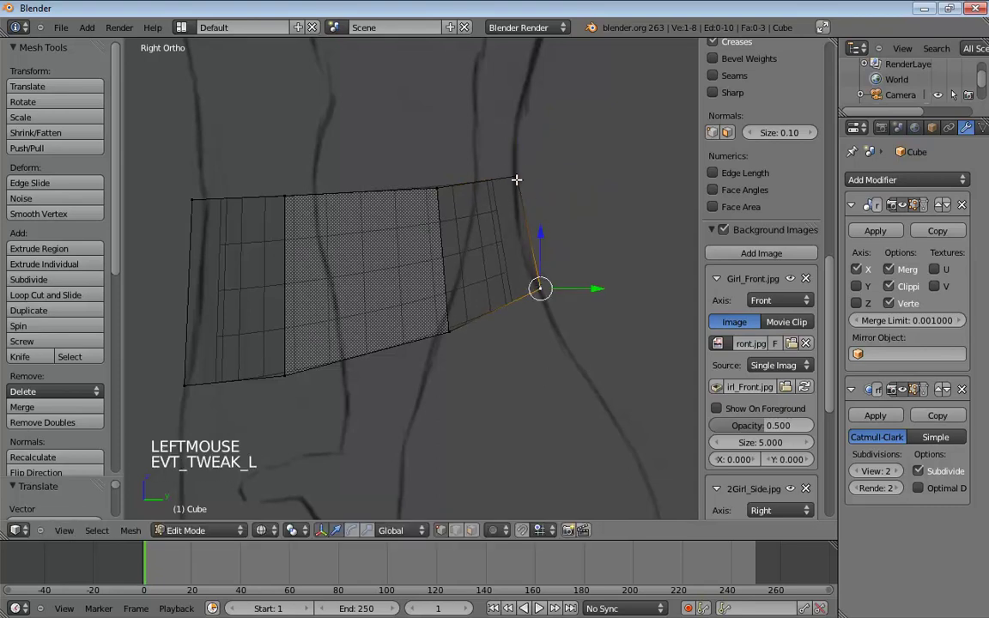
mouse_move(516, 179)
mouse_down()
mouse_move(529, 181)
mouse_move(519, 180)
mouse_up()
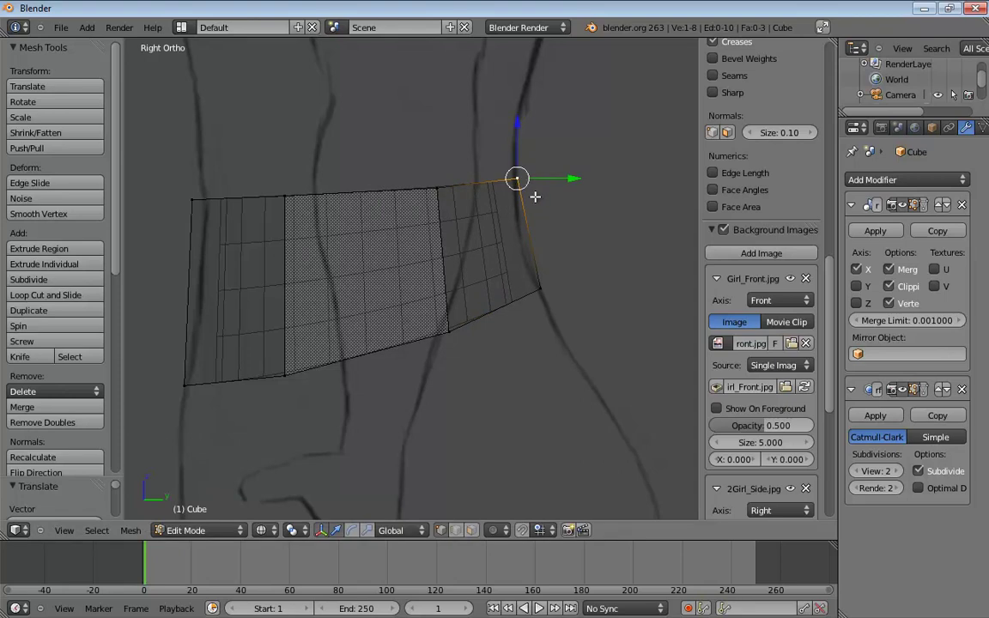
- Reposition the band's back-side pair and lower front-side vertex, and align its two front vertices with the sketch's belly line
drag(435, 191, 459, 184)
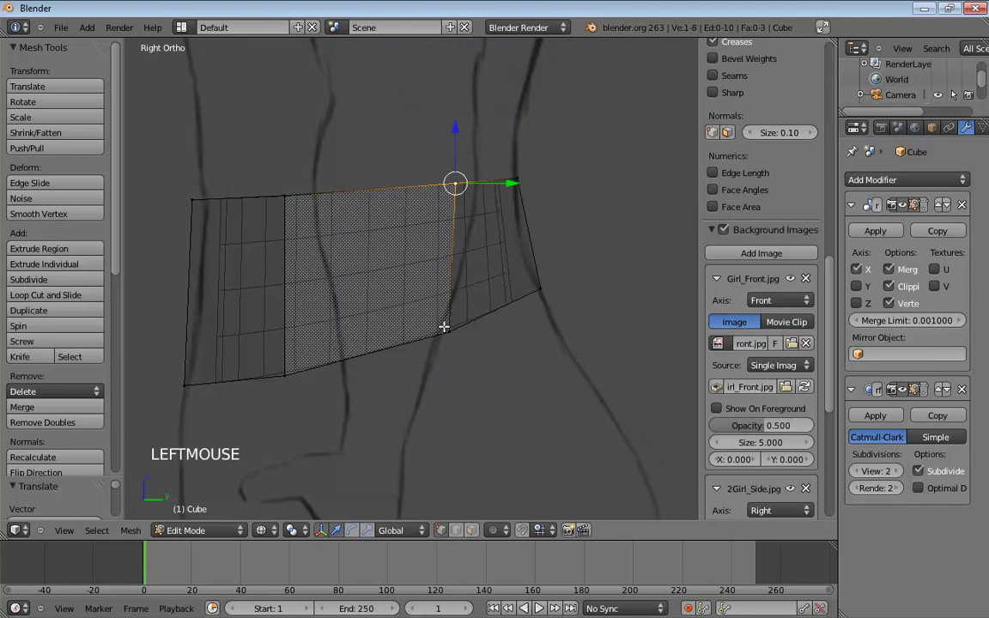
drag(447, 328, 462, 299)
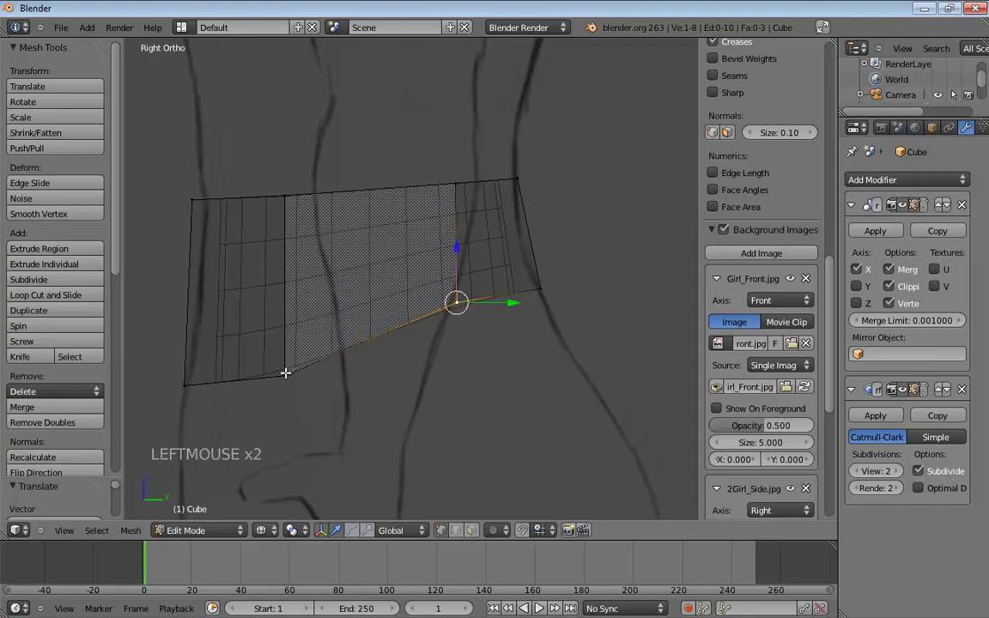
drag(286, 373, 294, 333)
drag(190, 379, 192, 373)
drag(193, 203, 204, 194)
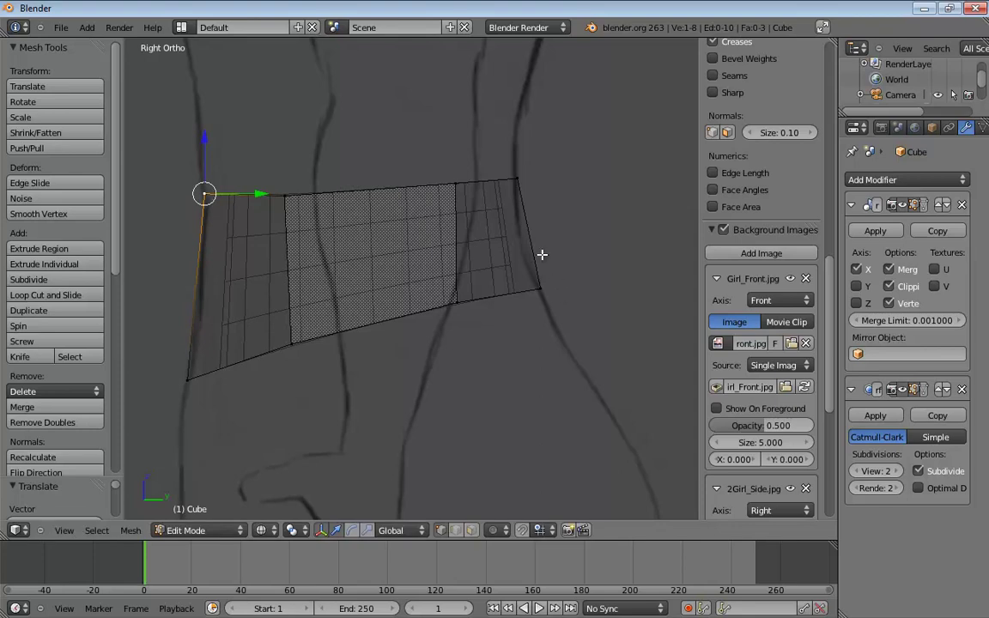
- Fine-tune the two lower side vertices of the band to even out its bottom edge in the side view
scroll(498, 337, down, 9)
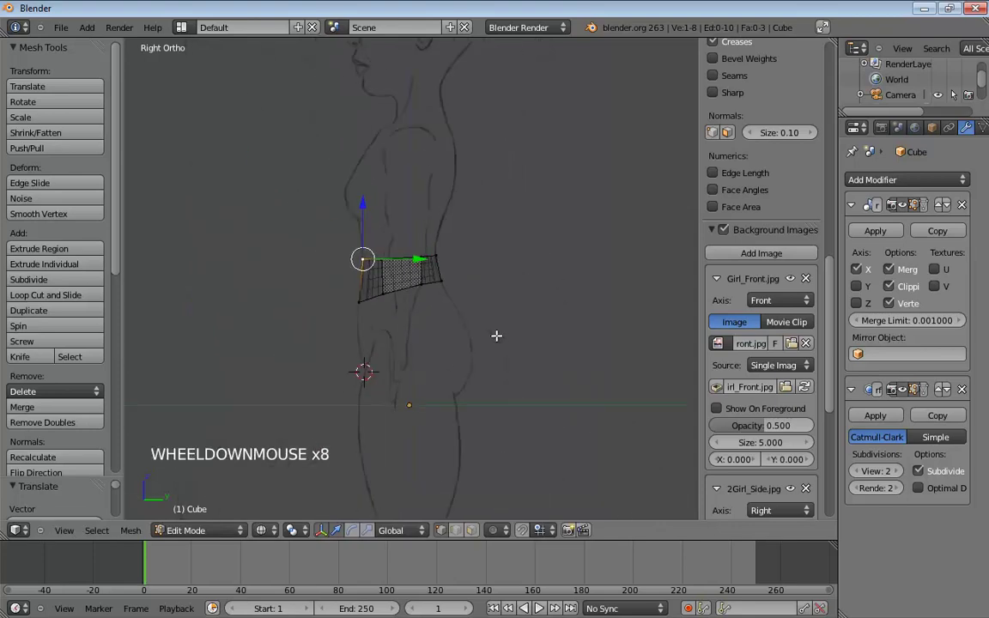
scroll(438, 316, up, 3)
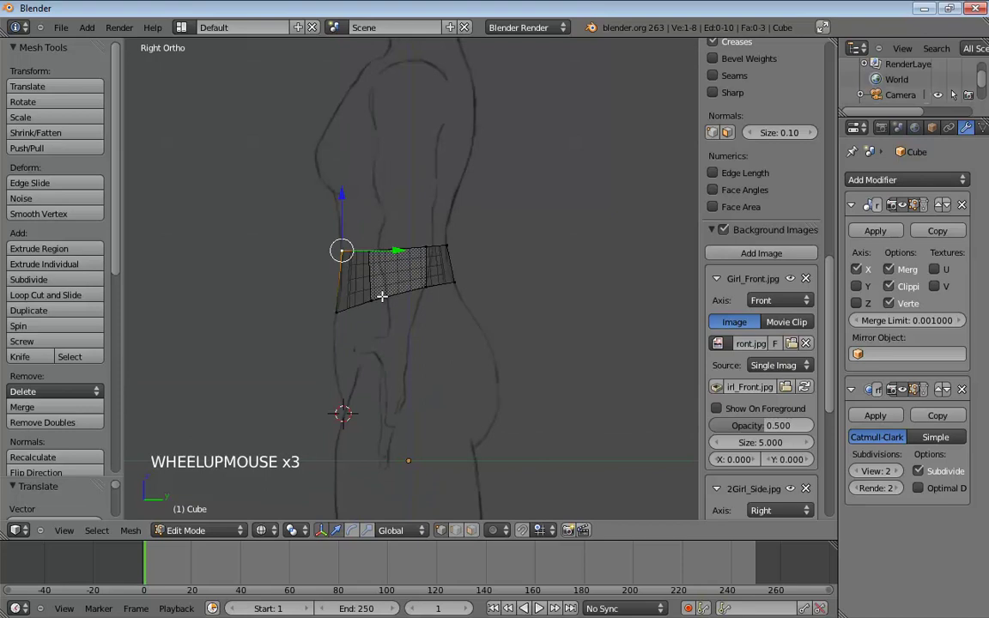
drag(374, 298, 425, 283)
click(425, 283)
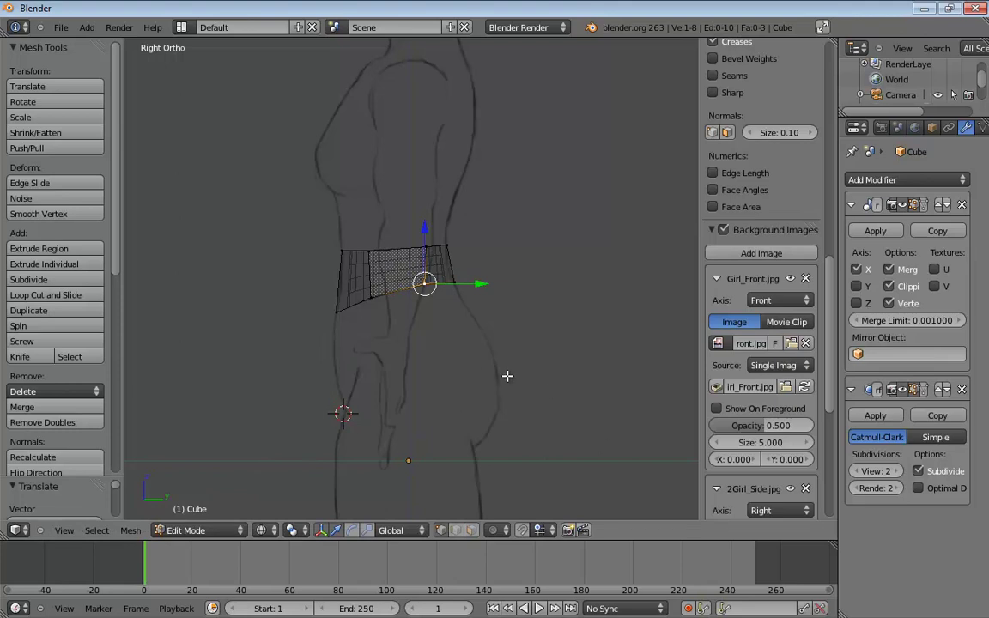
- Switch to edge select mode in the front orthographic view and try moving the band's outer vertical edge inward along X
key(KP_1)
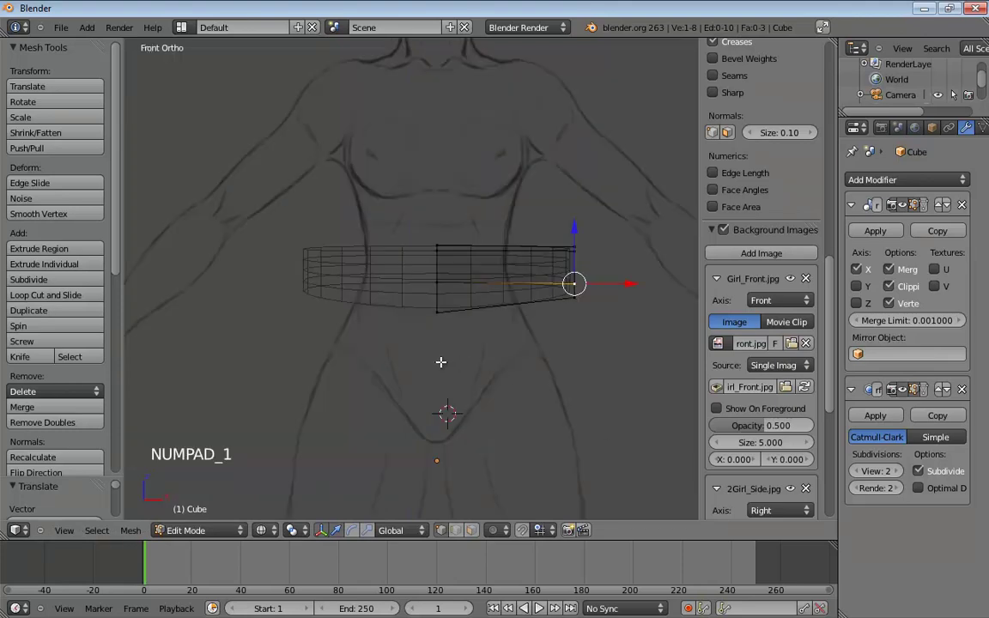
scroll(501, 355, up, 2)
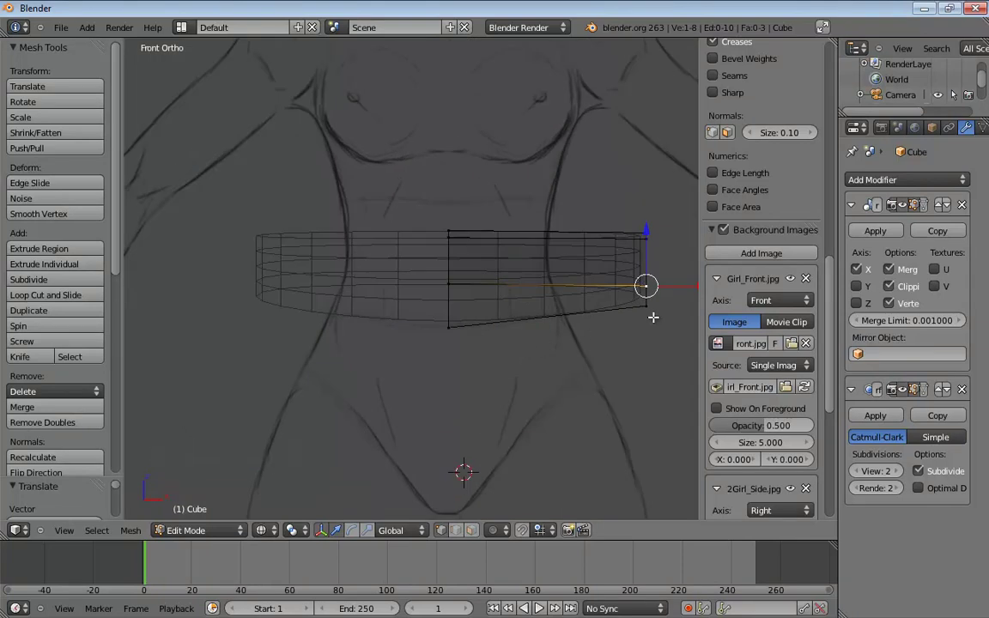
key(ctrl+Tab)
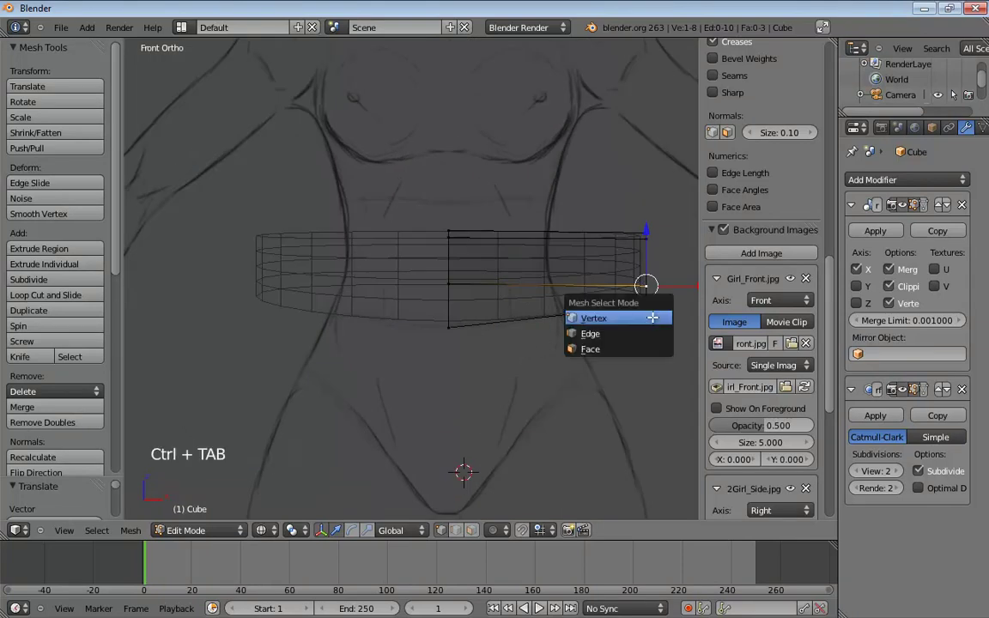
click(605, 333)
click(646, 270)
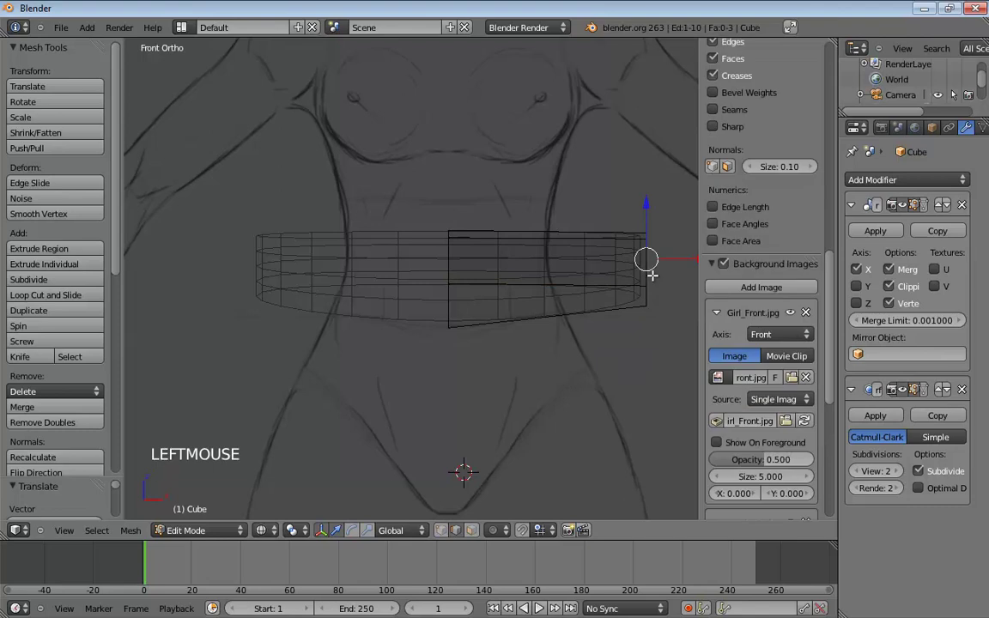
click(647, 299)
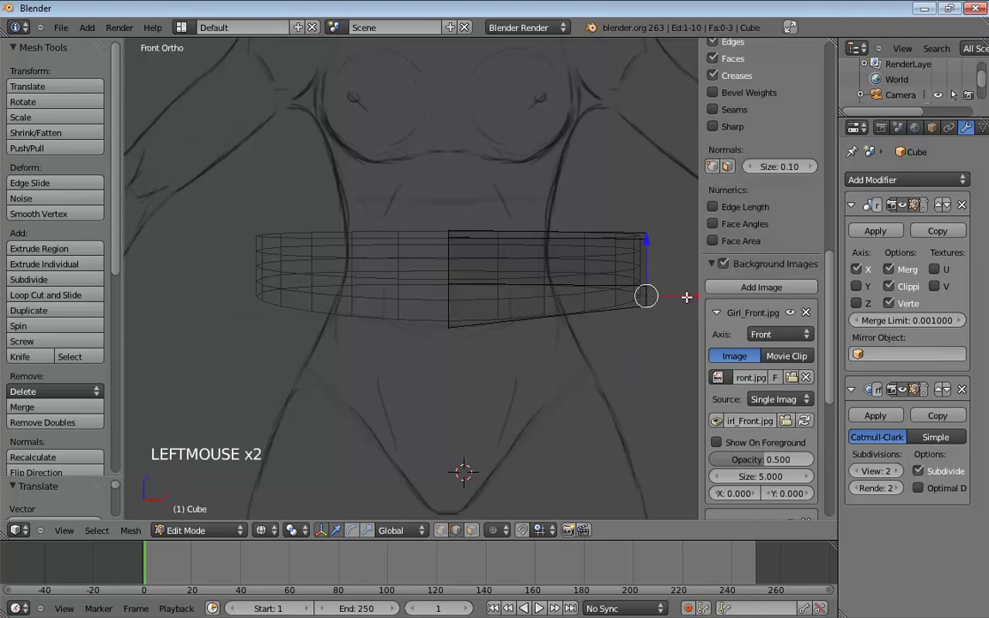
drag(687, 297, 673, 299)
key(ctrl+z)
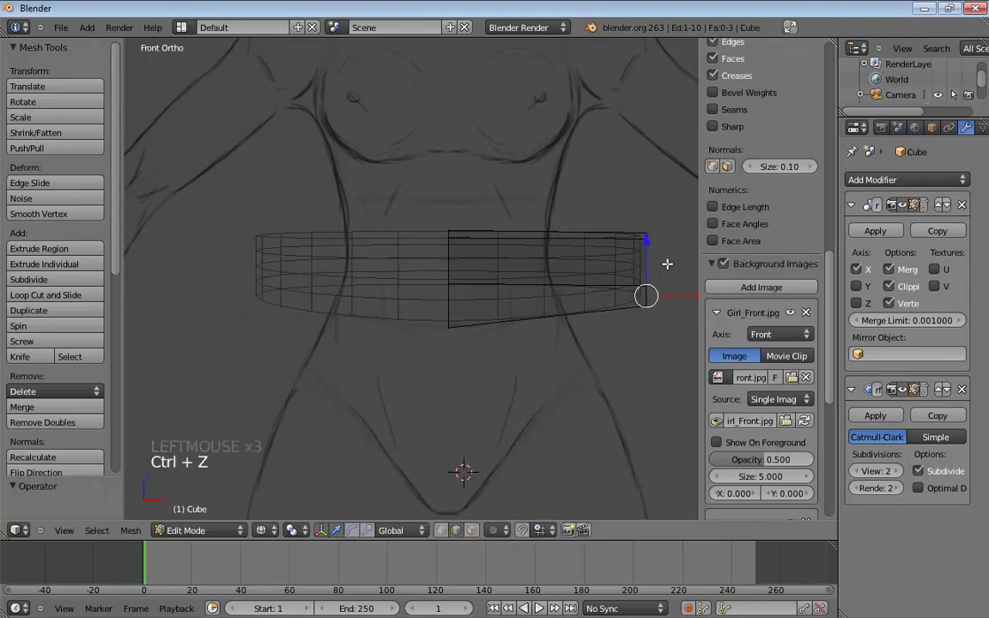
- Move the band's outer front and outer back vertical edges inward along X to fit the front sketch's waist
click(665, 262)
middle_drag(666, 263, 629, 288)
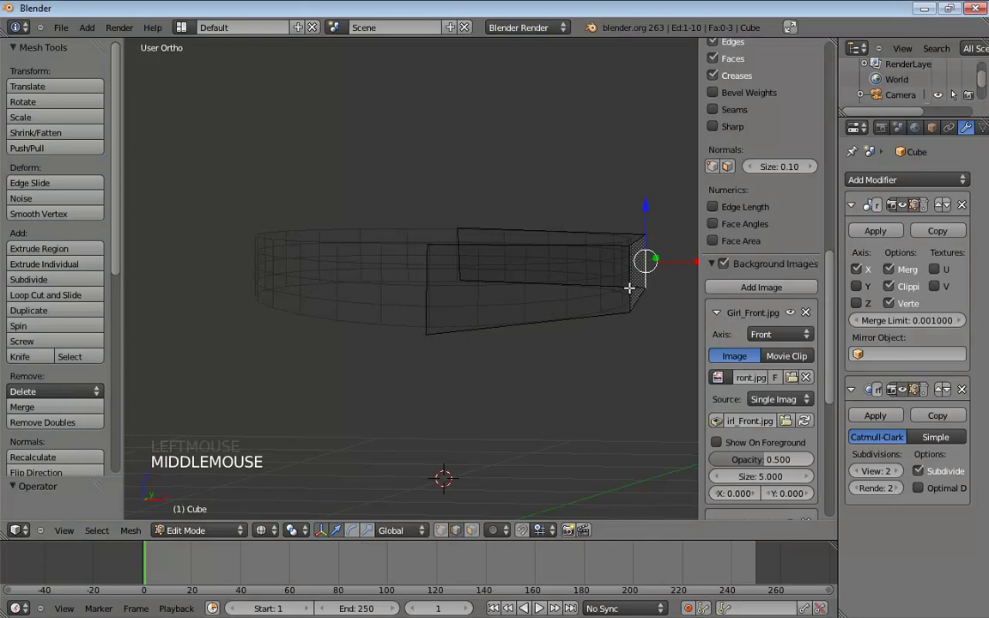
click(629, 288)
key(KP_1)
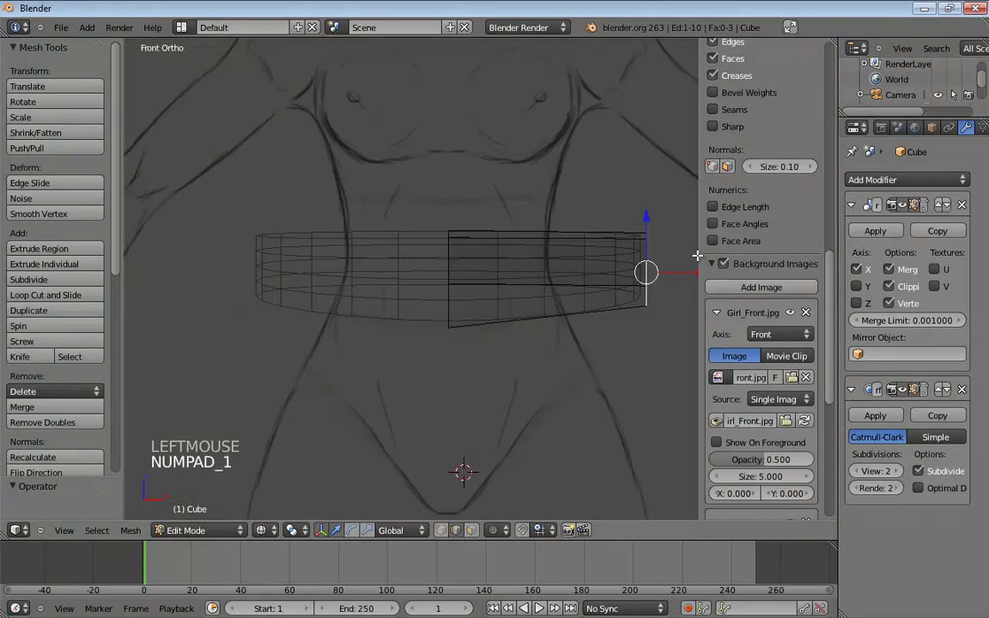
drag(688, 269, 564, 280)
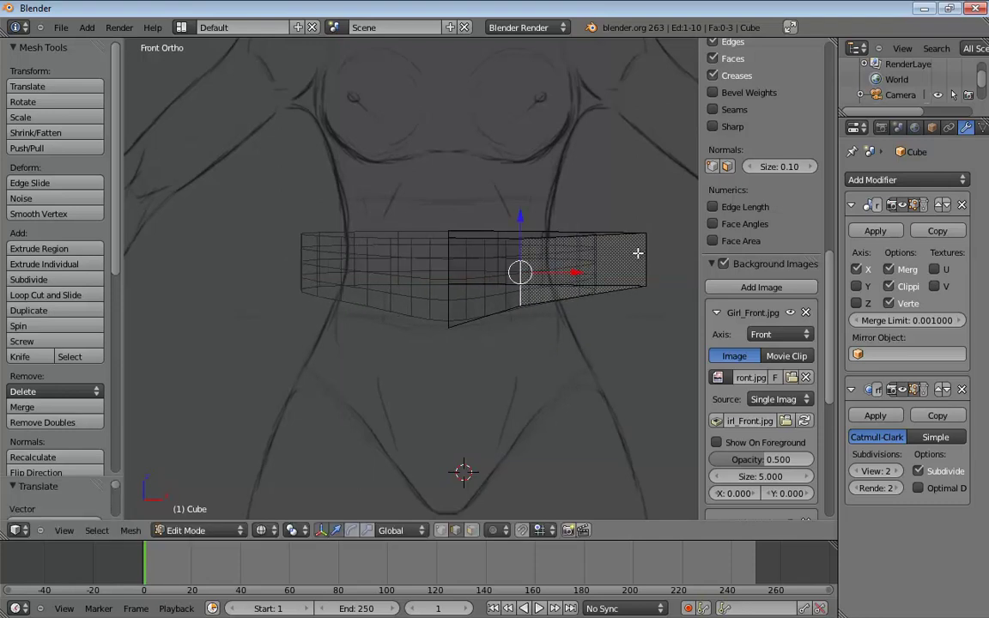
click(646, 256)
drag(689, 259, 592, 262)
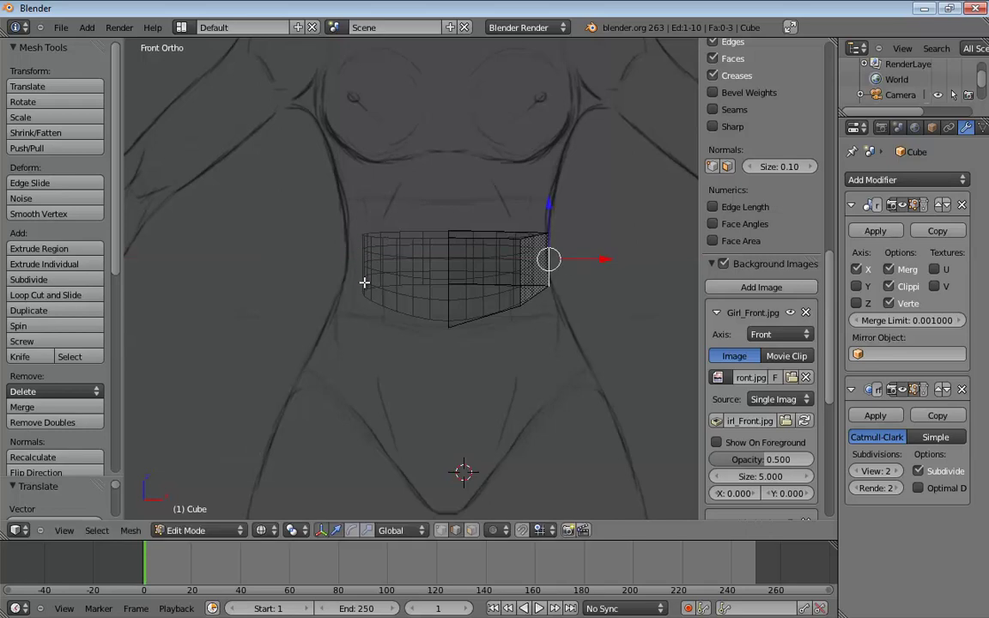
- Switch to vertex select mode and shift the lower outer back and lower outer front vertices slightly outward along X
key(ctrl+Tab)
click(540, 293)
click(548, 287)
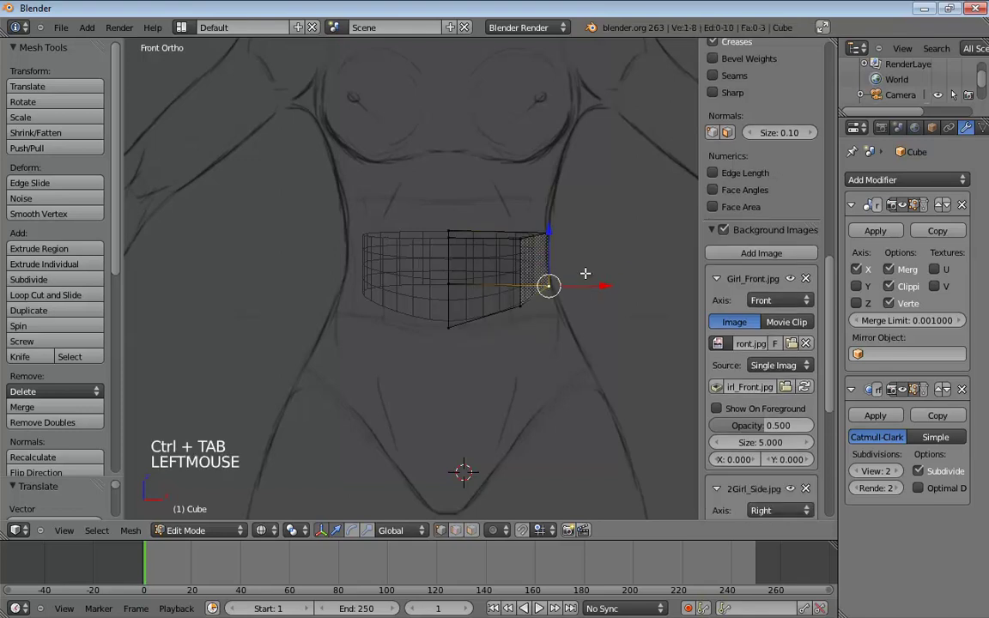
double_click(602, 284)
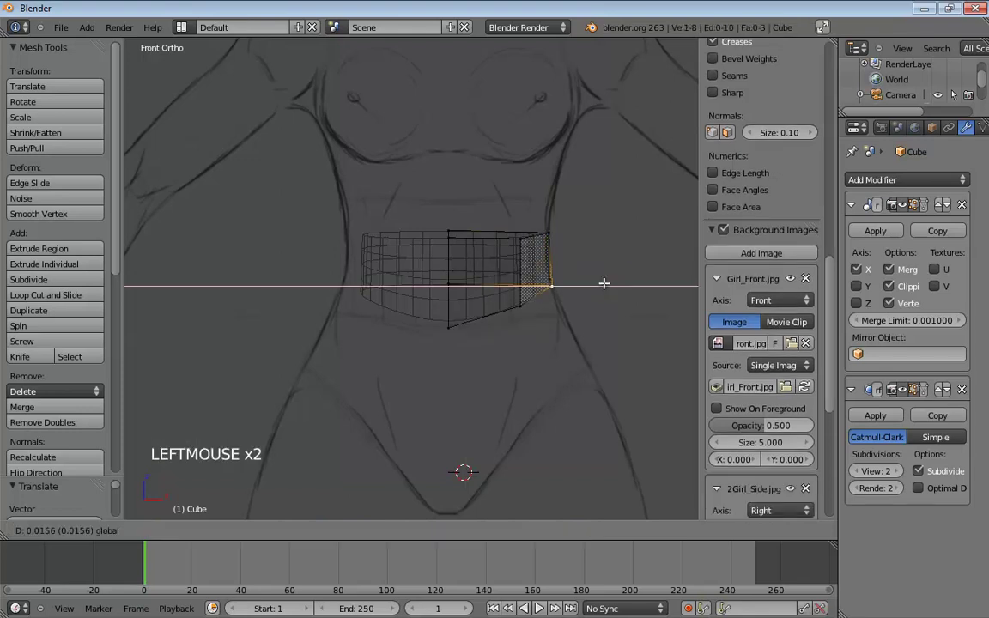
click(518, 307)
drag(572, 306, 581, 306)
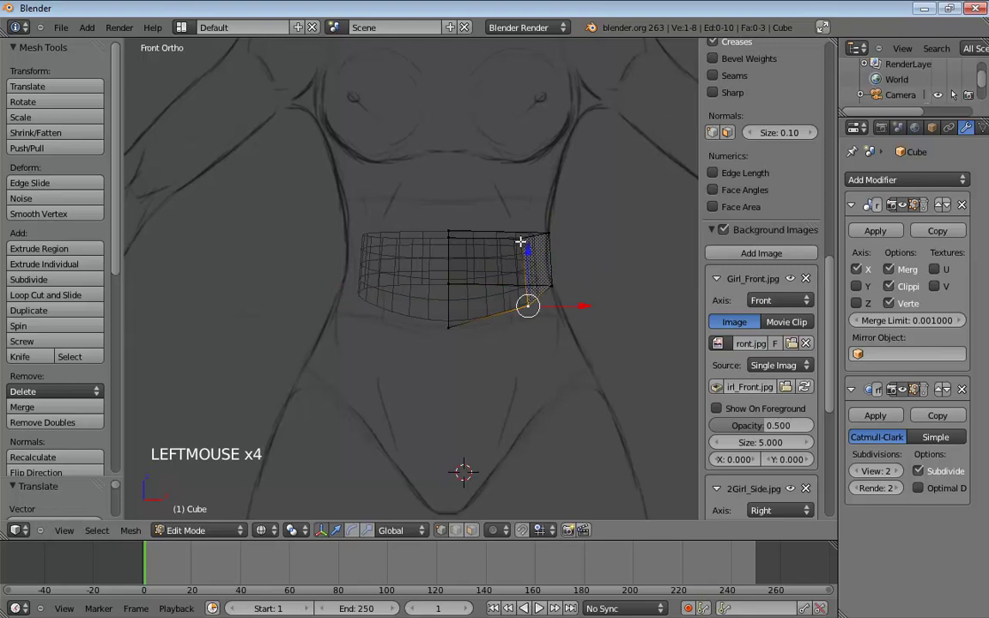
- Nudge the lower outer front vertex from an orbited view and check the band in perspective, side and front views
middle_drag(521, 240, 455, 299)
drag(439, 309, 428, 309)
middle_drag(439, 337, 564, 327)
key(KP_5)
scroll(588, 349, down, 1)
scroll(588, 349, down, 1)
key(KP_1)
key(KP_5)
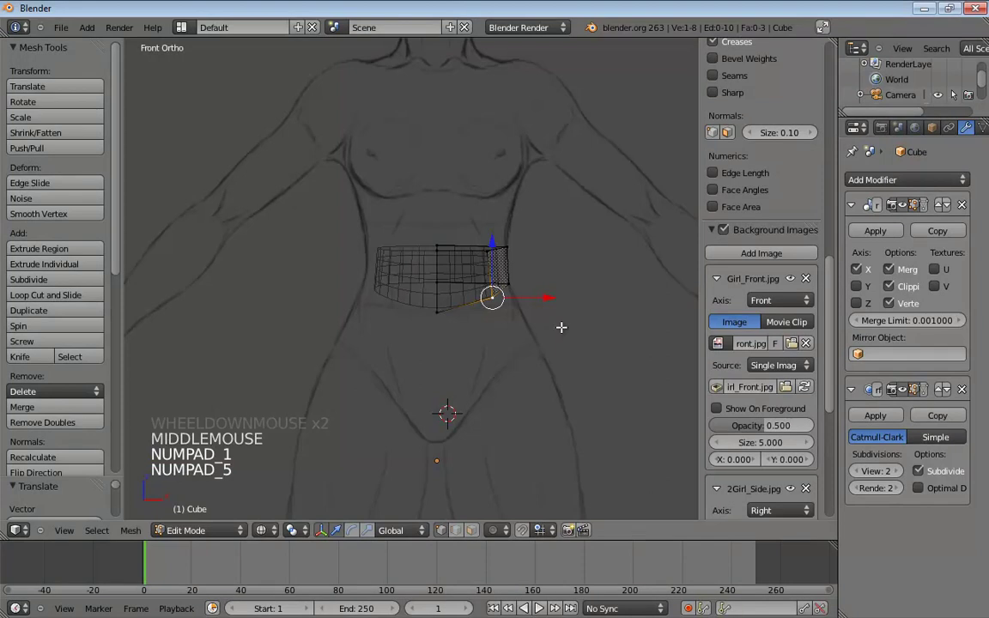
key(KP_3)
key(KP_1)
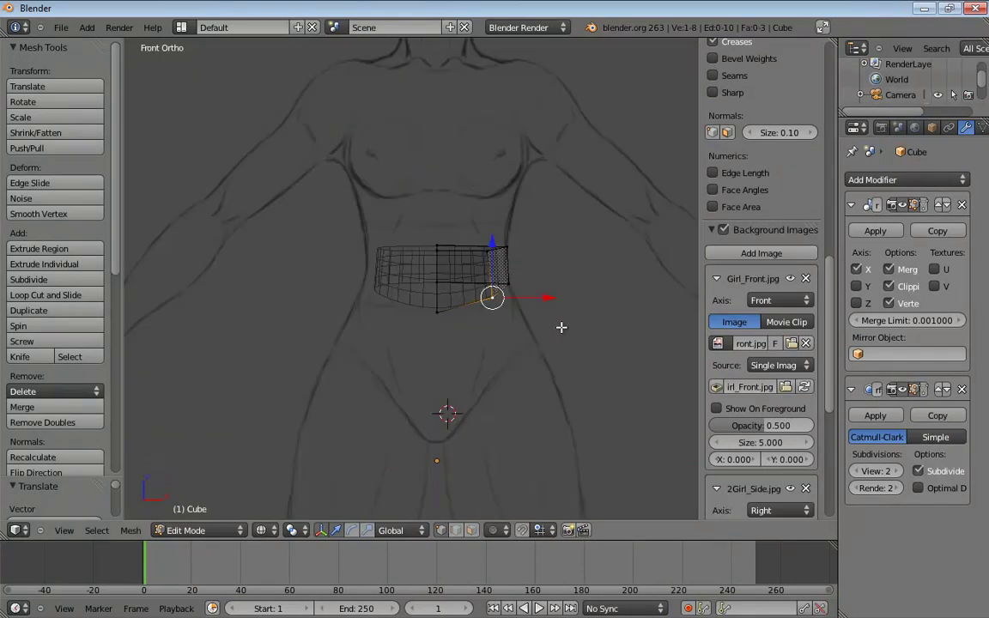
- Examine the waist band's shape in solid and wireframe shading from orbited, perspective and front views
mouse_move(558, 250)
middle_down()
mouse_move(470, 276)
mouse_move(375, 254)
mouse_move(464, 255)
mouse_move(530, 241)
mouse_move(441, 248)
mouse_move(489, 226)
mouse_move(573, 225)
mouse_move(540, 278)
mouse_move(424, 287)
mouse_move(375, 391)
mouse_move(466, 267)
mouse_move(512, 243)
middle_up()
key(KP_5)
key(z)
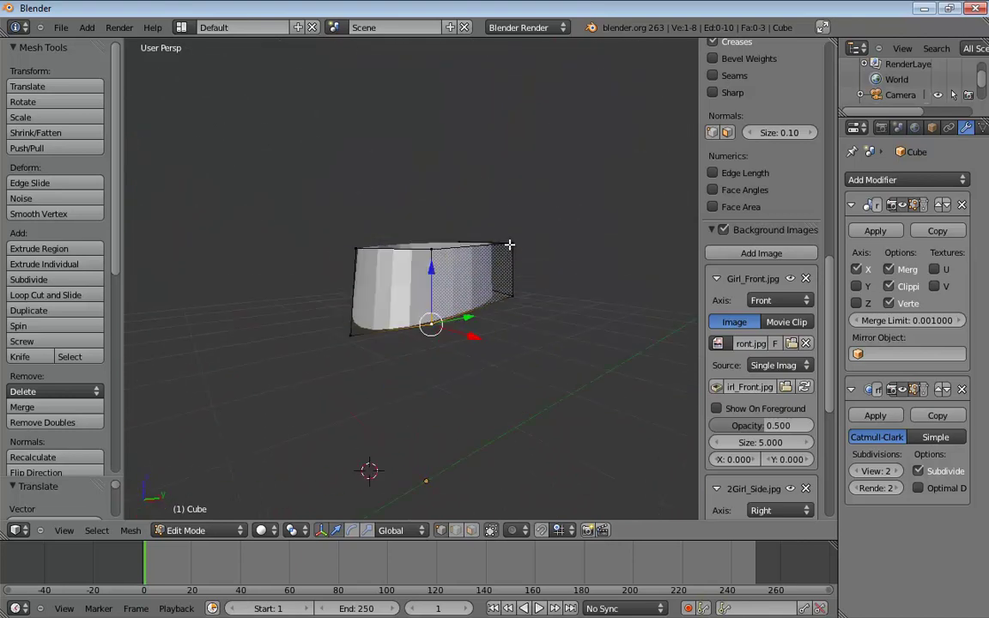
key(z)
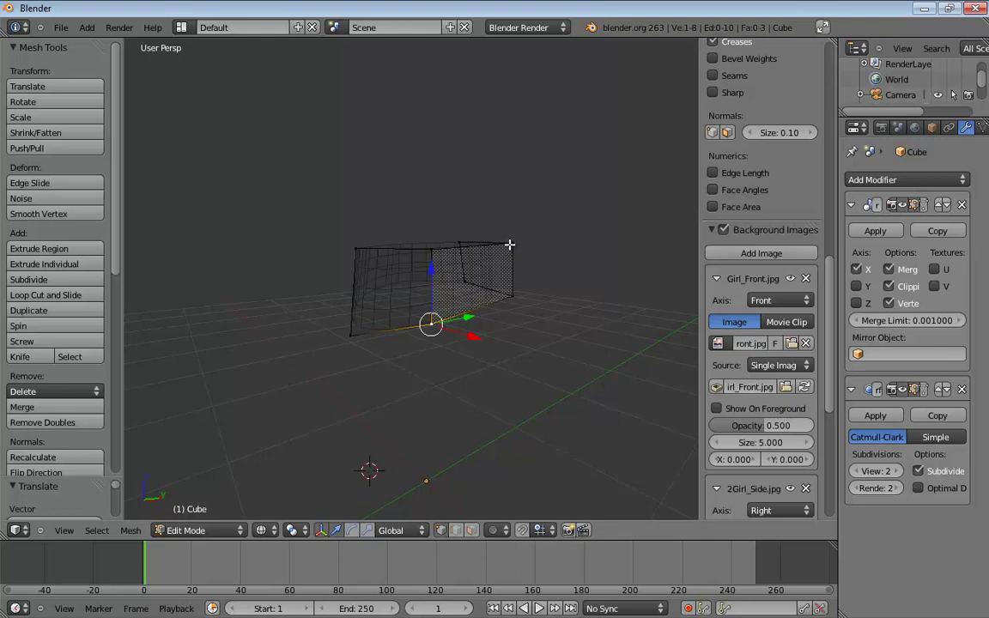
key(KP_1)
key(KP_5)
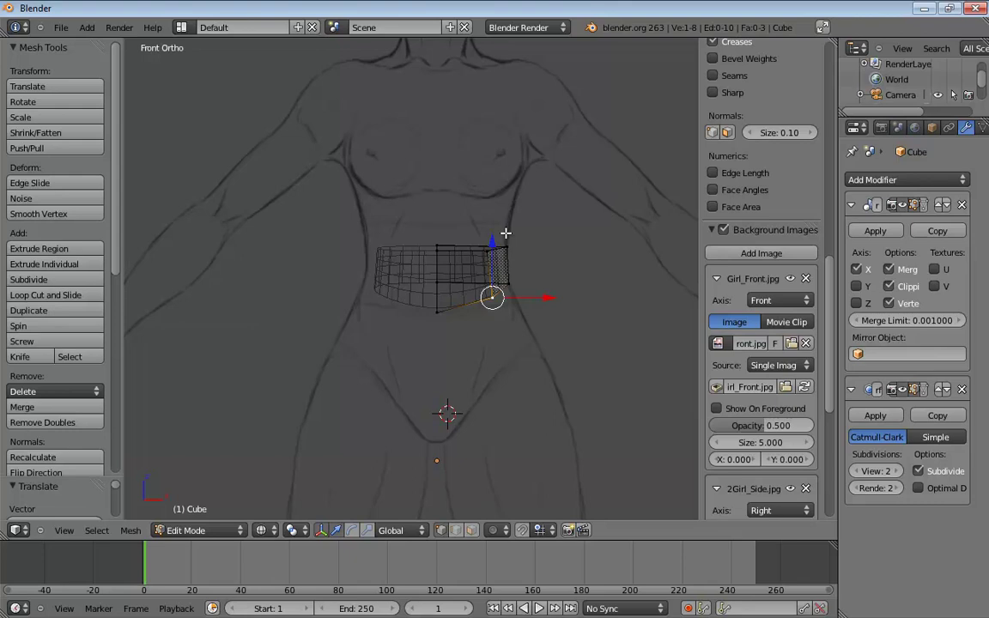
middle_drag(514, 289, 390, 345)
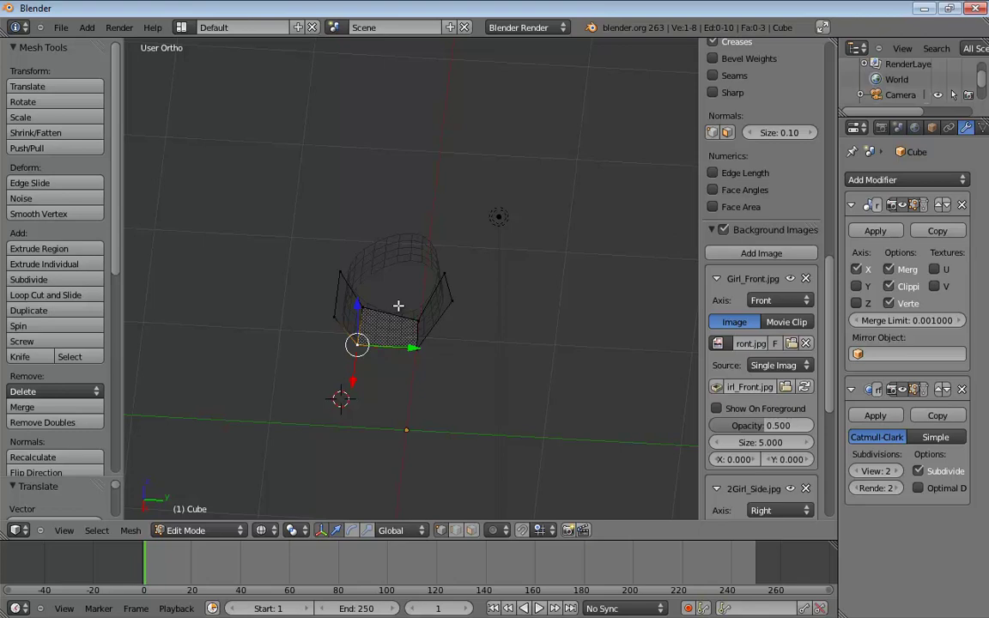
middle_drag(398, 306, 567, 275)
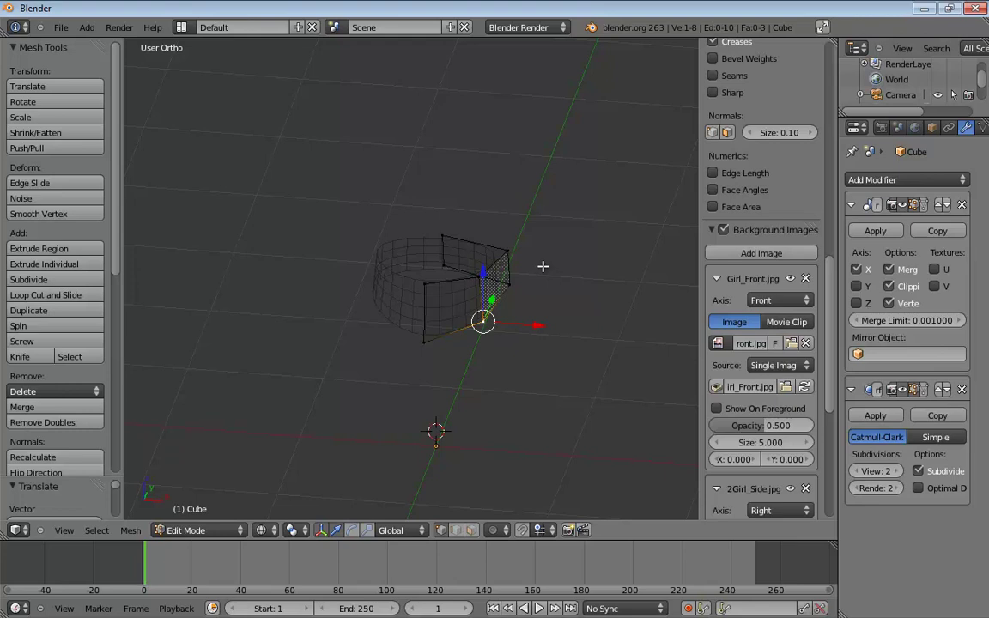
key(KP_1)
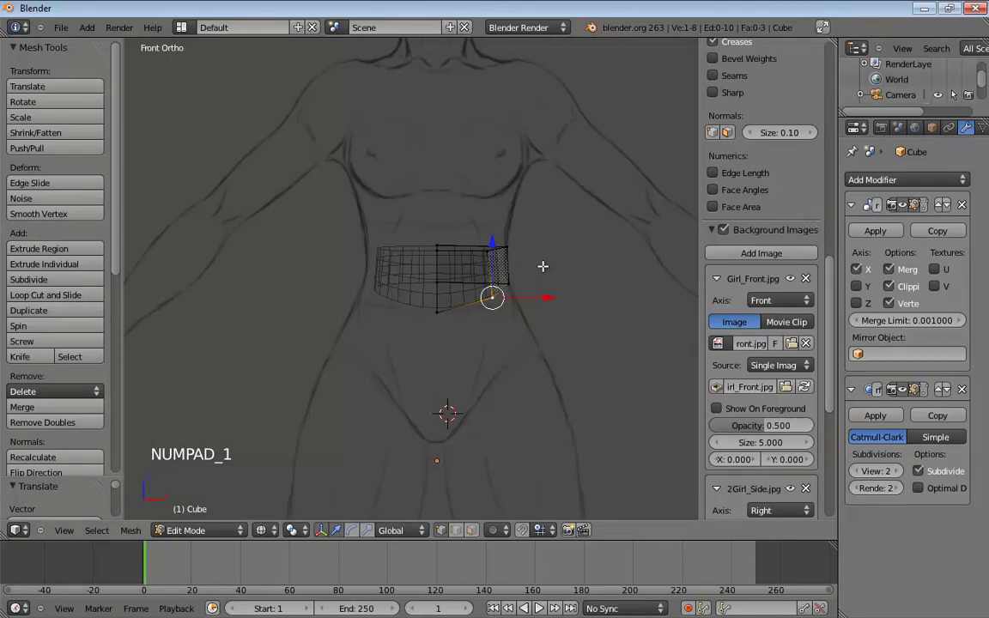
- Switch to edge select mode and extrude the band's top edge loop upward to just below the chest in the front sketch
key(ctrl+Tab)
click(464, 271)
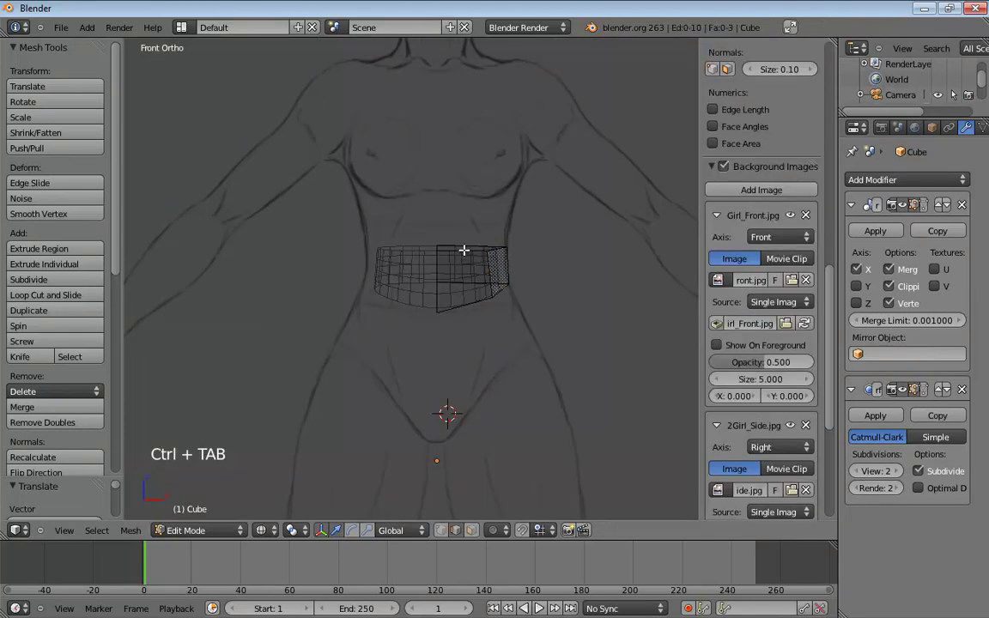
alt+click(465, 249)
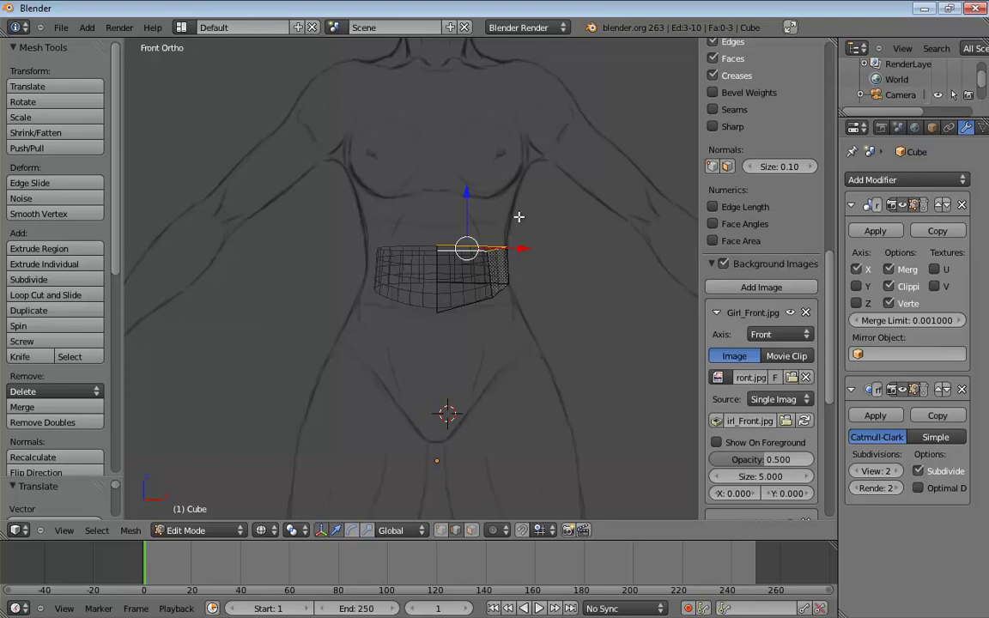
key(e)
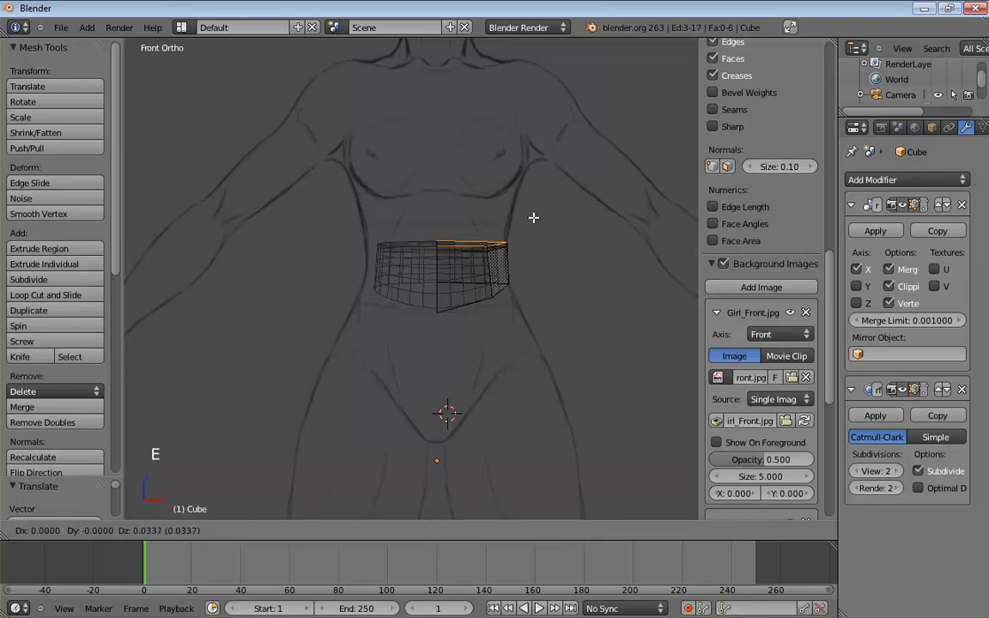
click(541, 174)
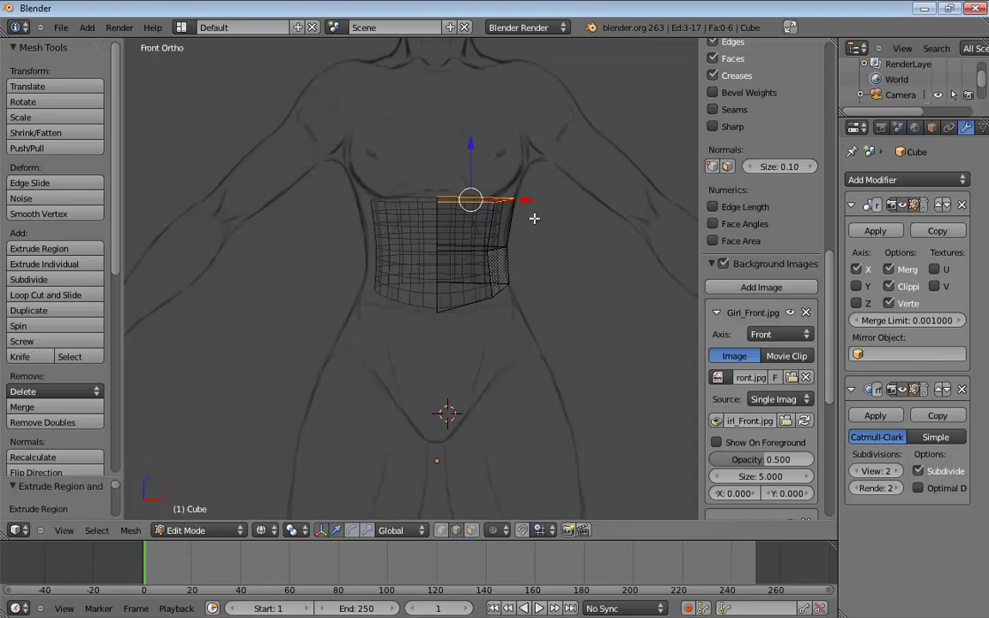
- In the right side view, switch to vertex select mode and reposition the new top row's vertices to fit the side sketch's torso outline
key(KP_3)
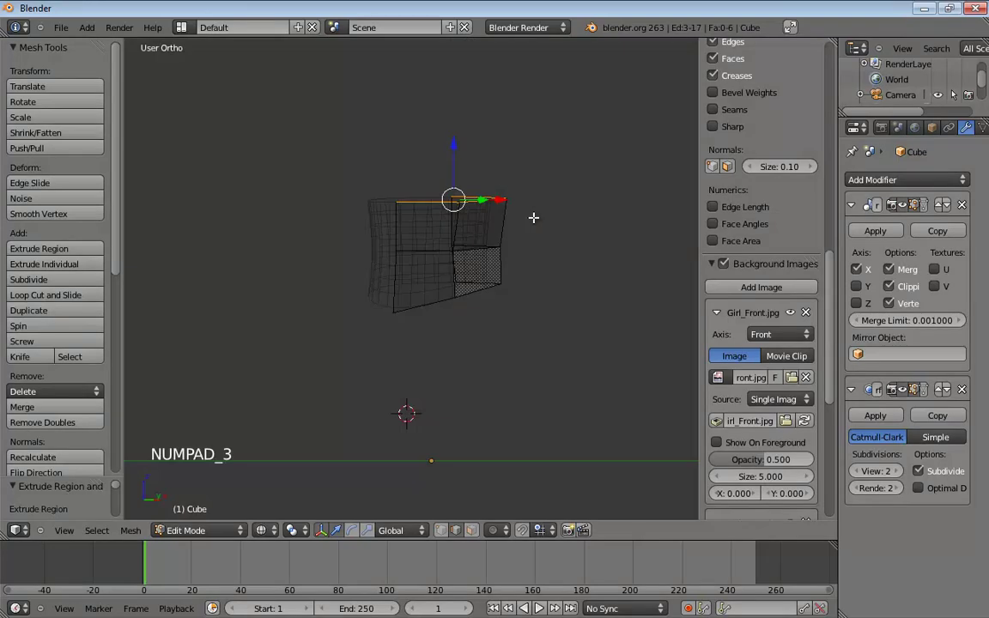
scroll(467, 224, up, 3)
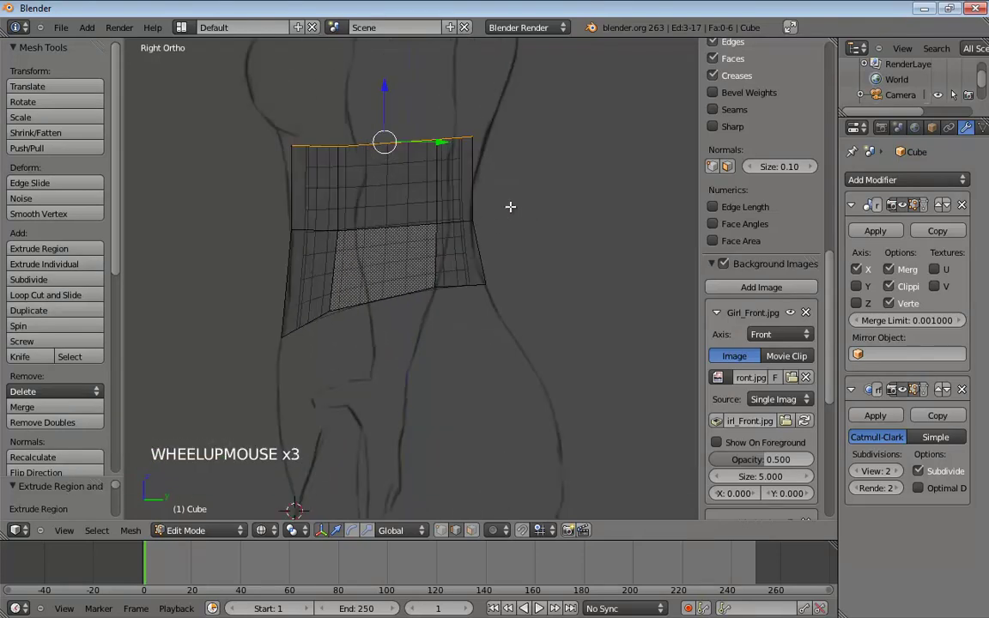
shift+middle_drag(509, 205, 528, 273)
key(ctrl+Tab)
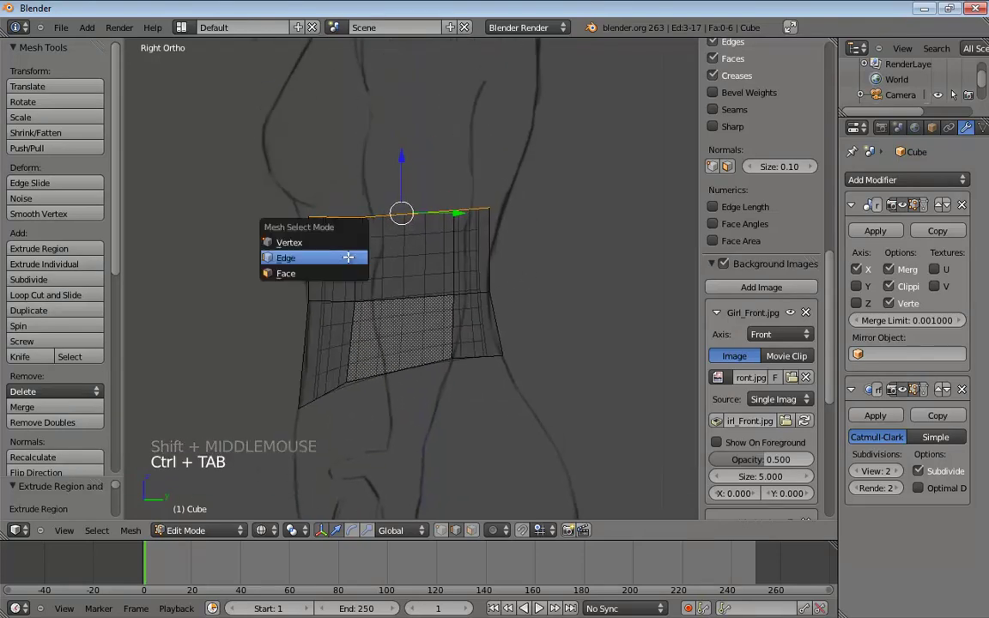
click(332, 244)
drag(309, 226, 300, 248)
mouse_move(352, 220)
mouse_down()
mouse_move(351, 241)
mouse_move(352, 229)
mouse_up()
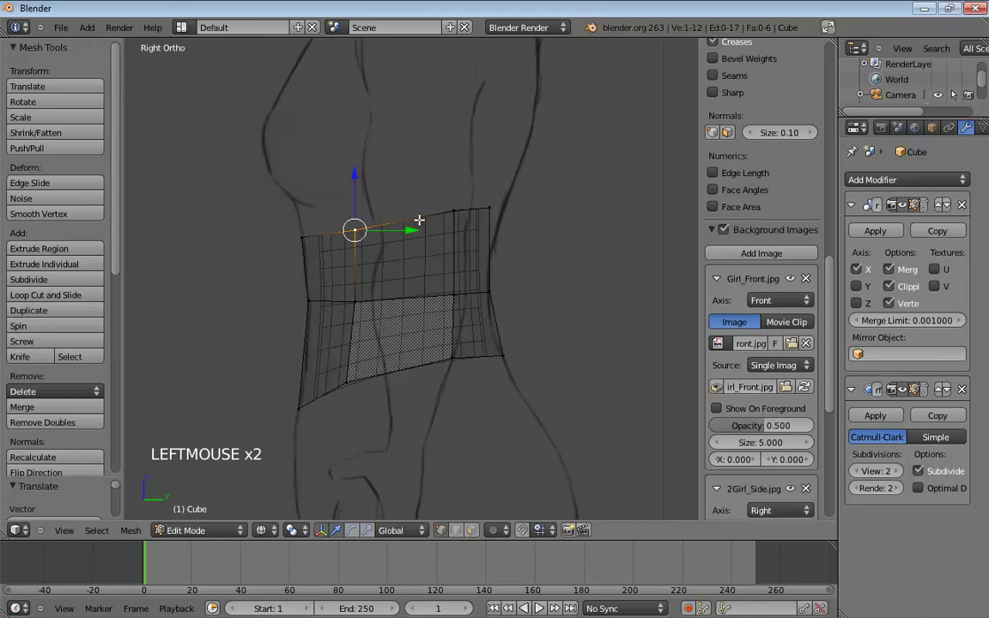
drag(491, 211, 455, 230)
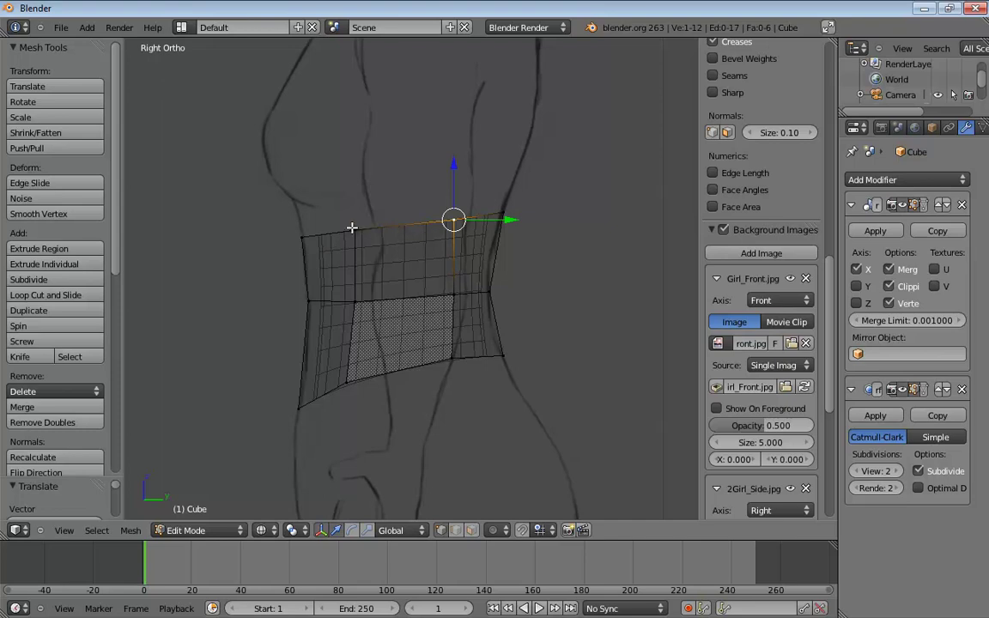
- Try raising the top row's back centre vertex far up the back outline and adjusting its neighbouring vertices to match
drag(360, 229, 356, 221)
drag(453, 219, 453, 213)
drag(509, 213, 525, 143)
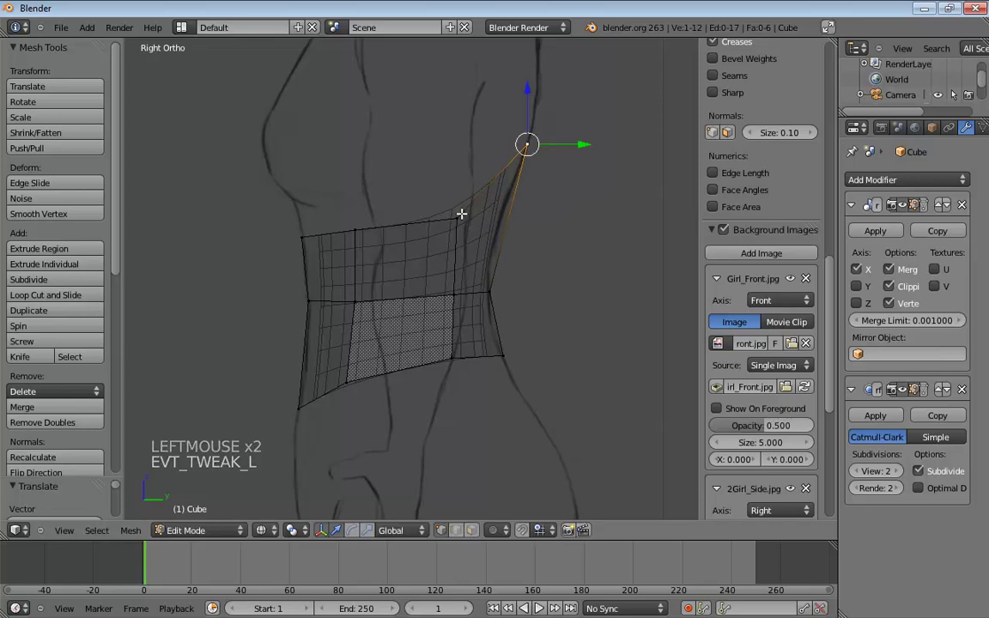
drag(461, 212, 450, 187)
drag(355, 219, 353, 213)
drag(301, 235, 353, 228)
drag(449, 194, 448, 209)
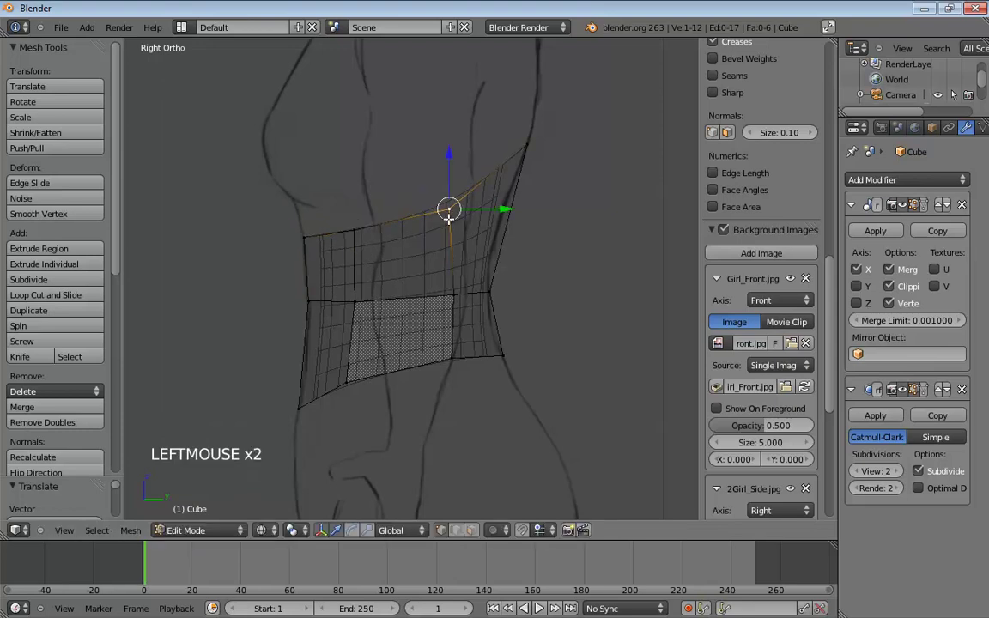
- Lower the top row's back and front vertices so the row slopes evenly from the back down to the front
drag(526, 146, 450, 219)
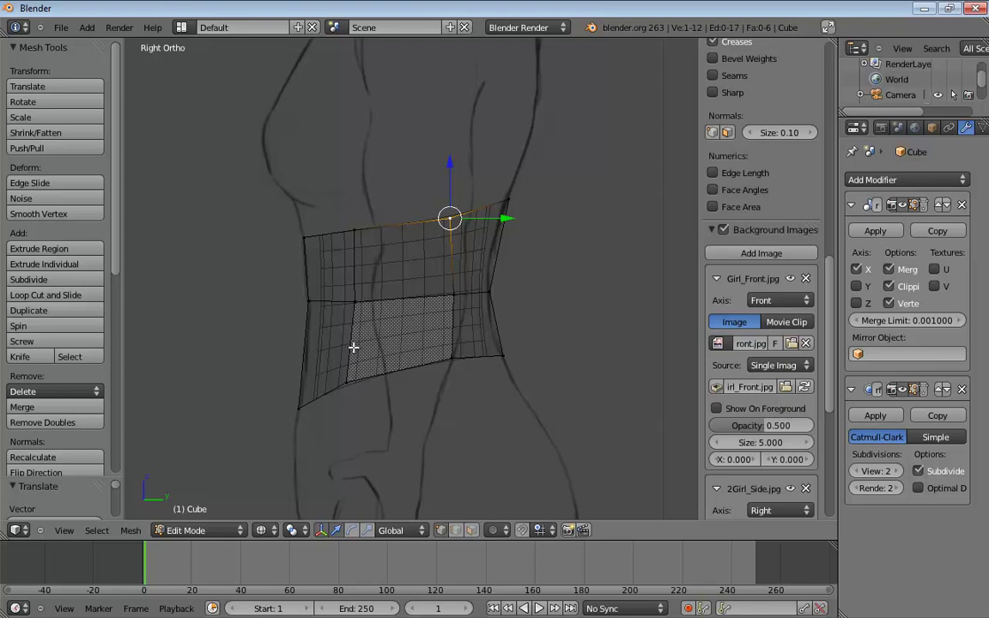
drag(304, 238, 304, 246)
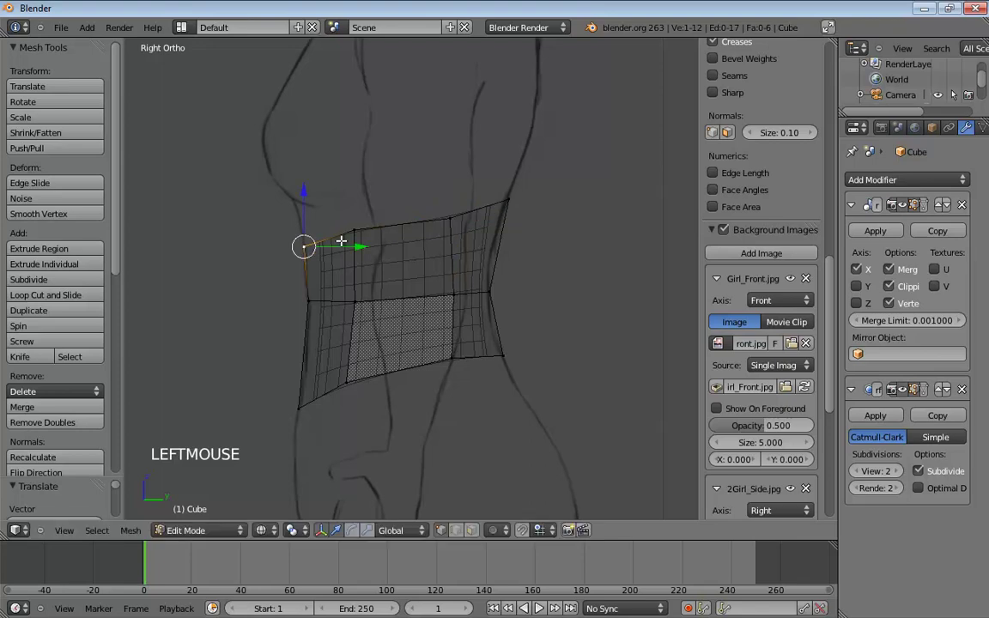
drag(360, 232, 355, 244)
drag(448, 225, 450, 227)
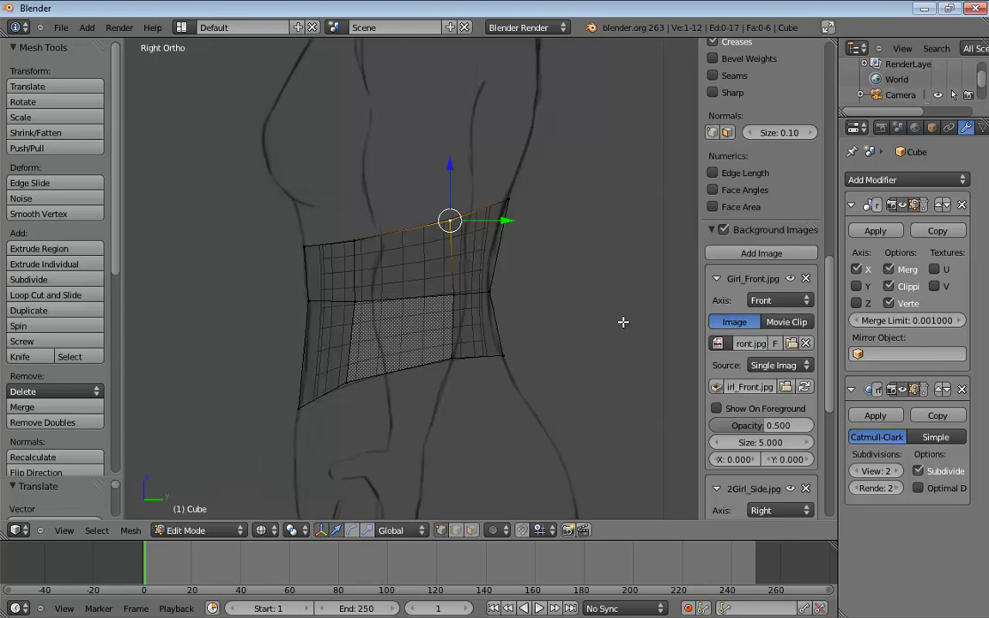
- Select the band's bottom edge loop and extrude it downward toward the hips in the side view
shift+middle_drag(570, 342, 575, 276)
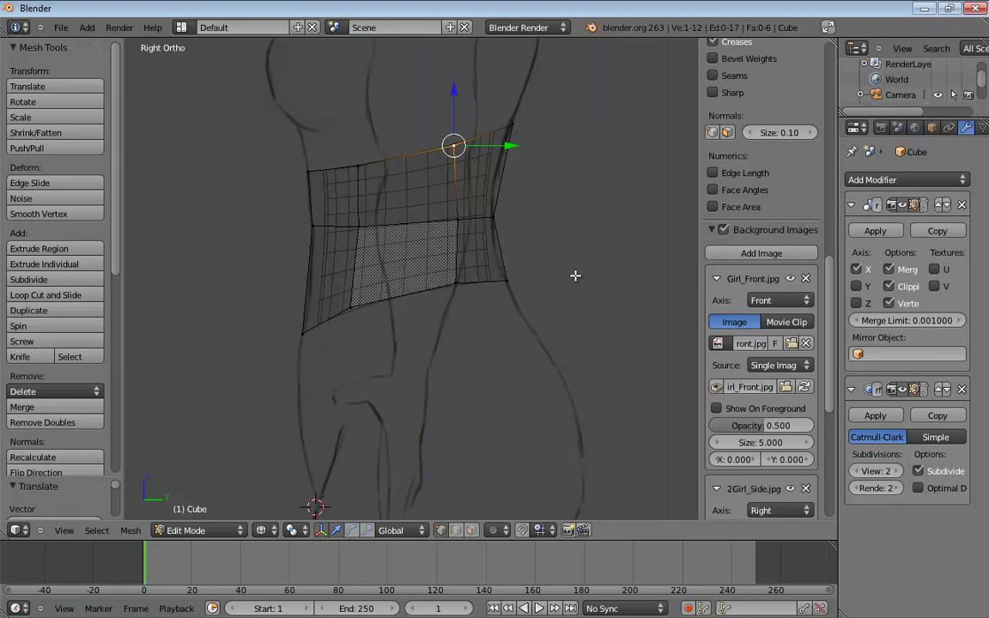
alt+click(328, 317)
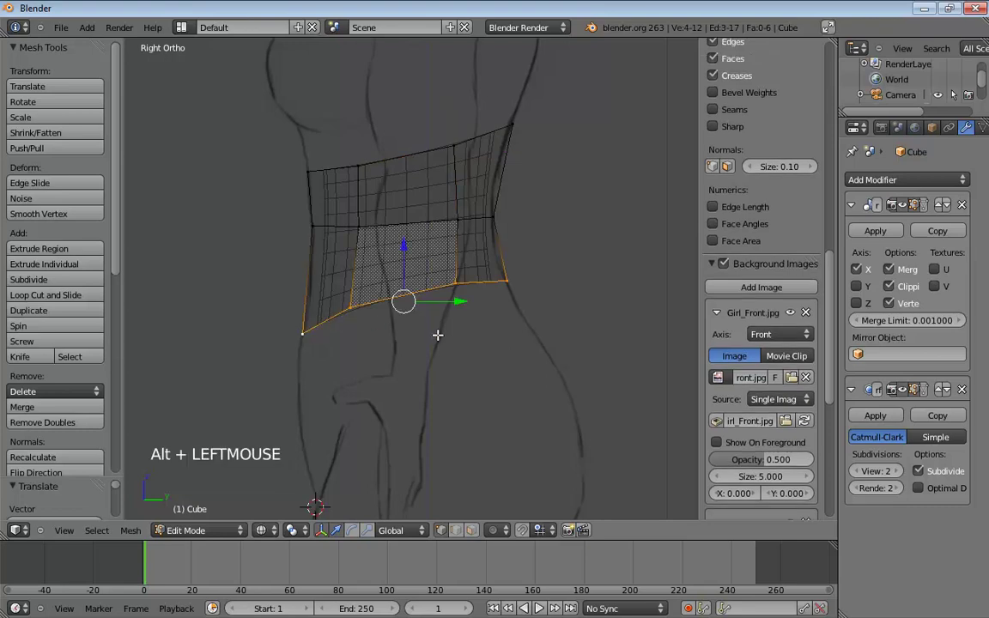
key(e)
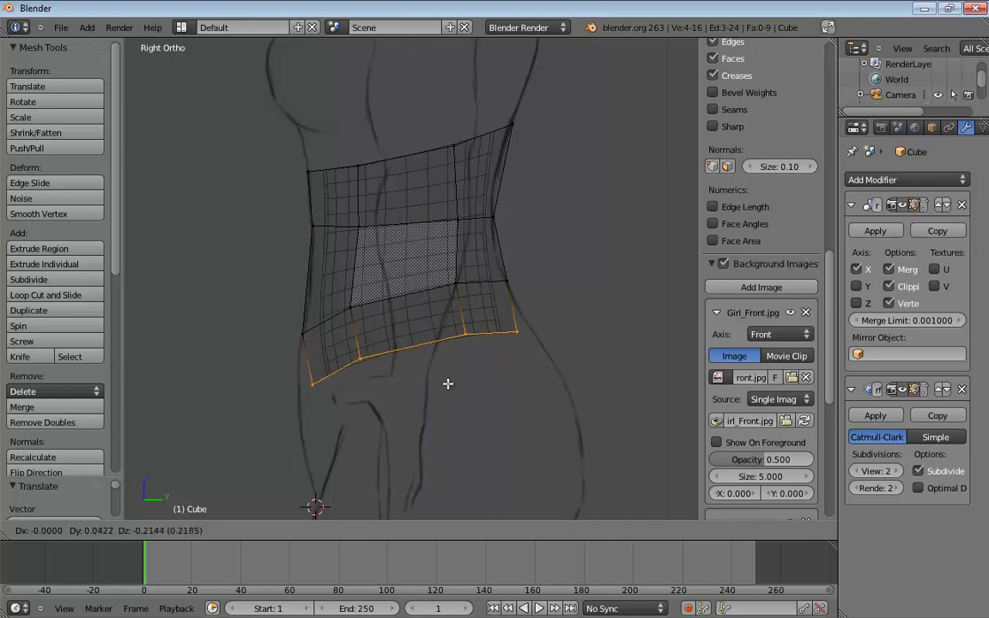
click(449, 388)
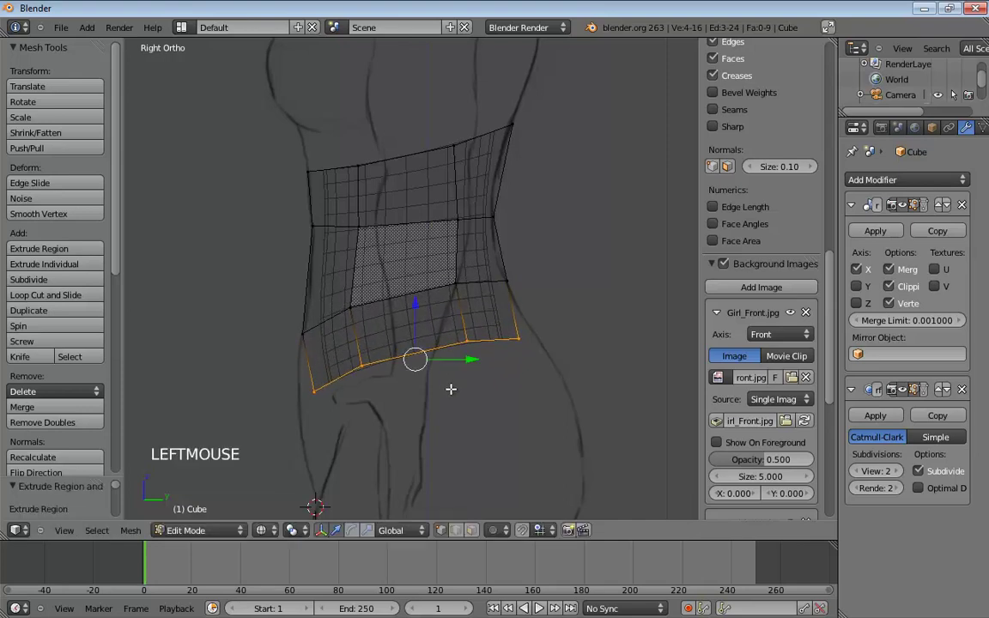
- In vertex select mode, move the new bottom row's back, outer and front vertices to follow the side sketch's hip and belly outline
key(ctrl+Tab)
click(549, 390)
drag(517, 335, 523, 306)
drag(462, 342, 457, 294)
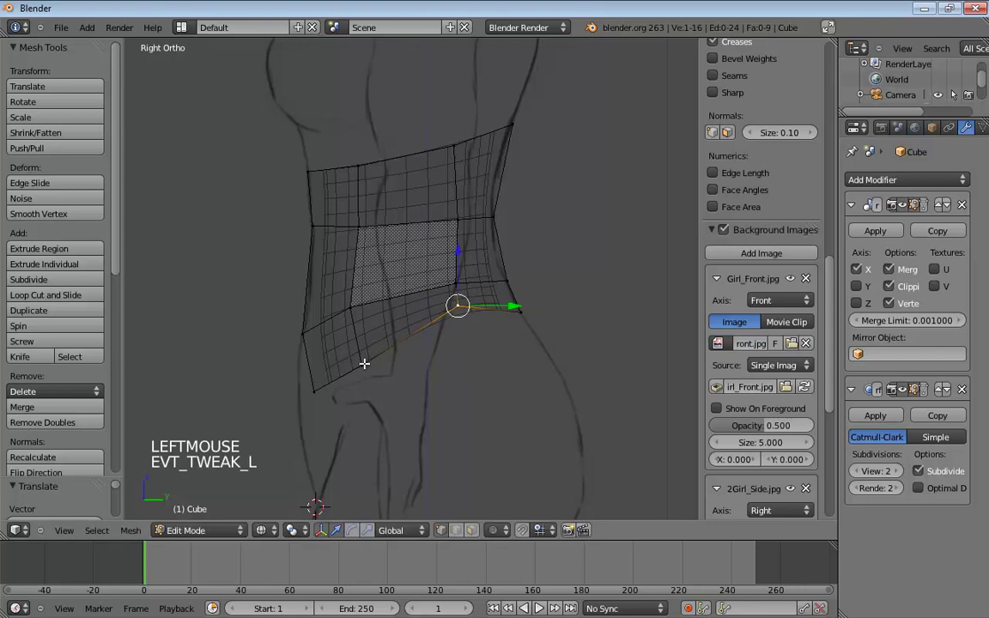
drag(364, 360, 350, 331)
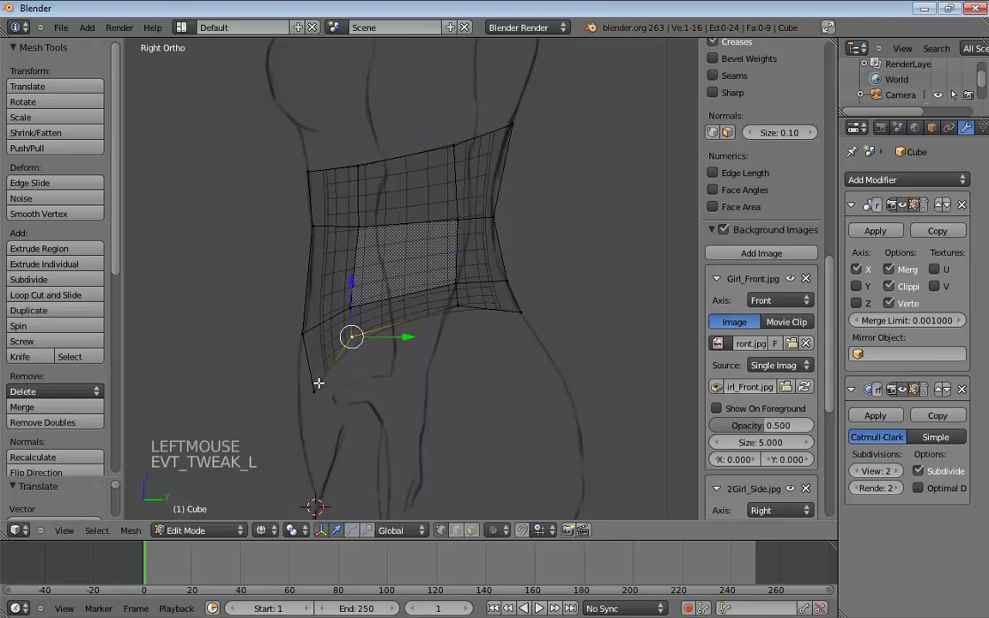
drag(318, 384, 296, 384)
click(351, 336)
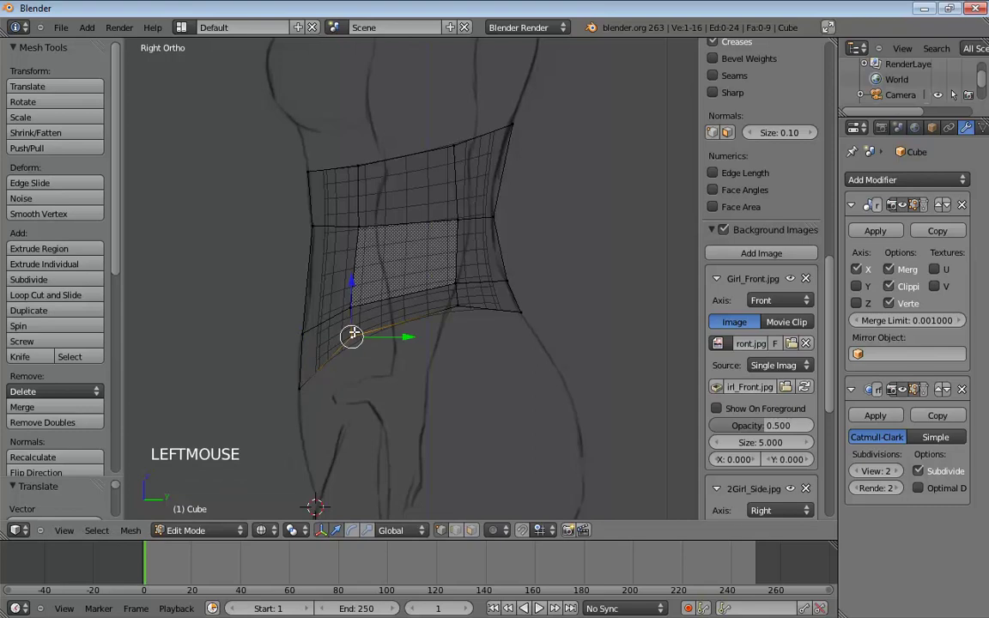
click(456, 306)
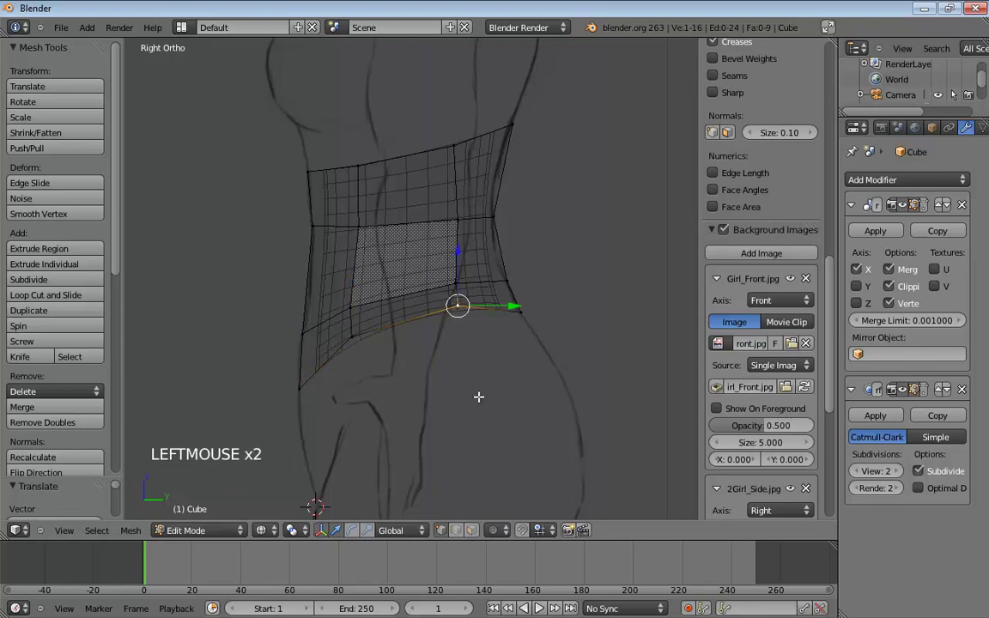
- In the front view, move the bottom row's outer back and outer front vertices outward to fit the sketch's hips
key(KP_1)
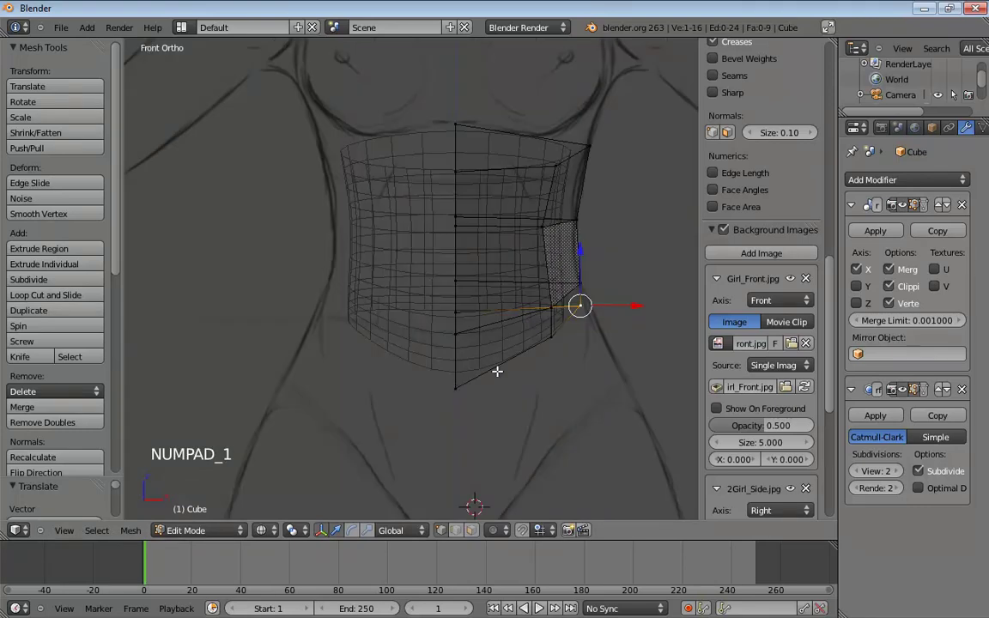
drag(637, 304, 643, 305)
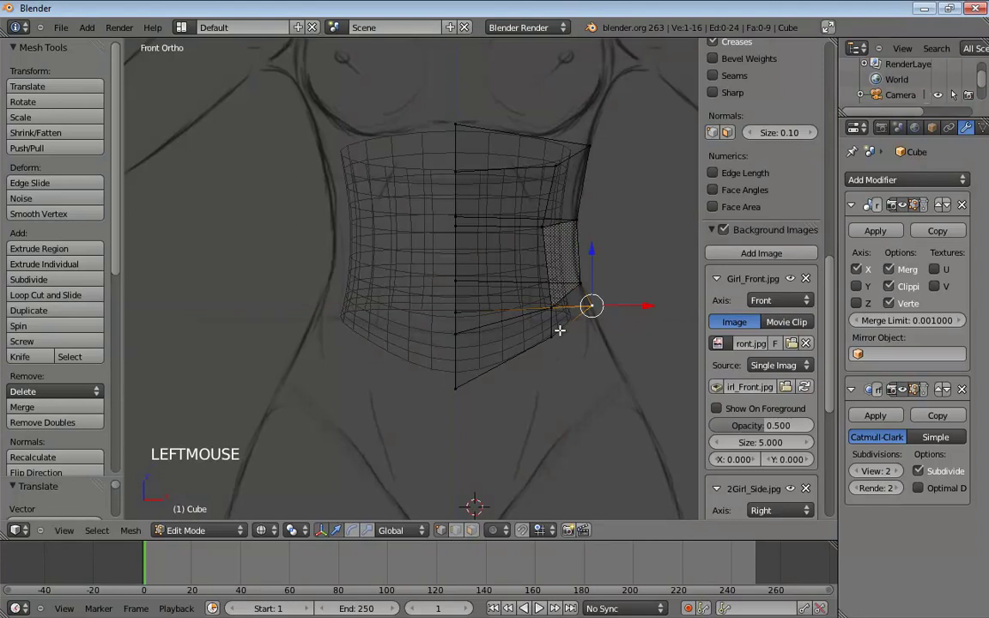
drag(554, 335, 565, 335)
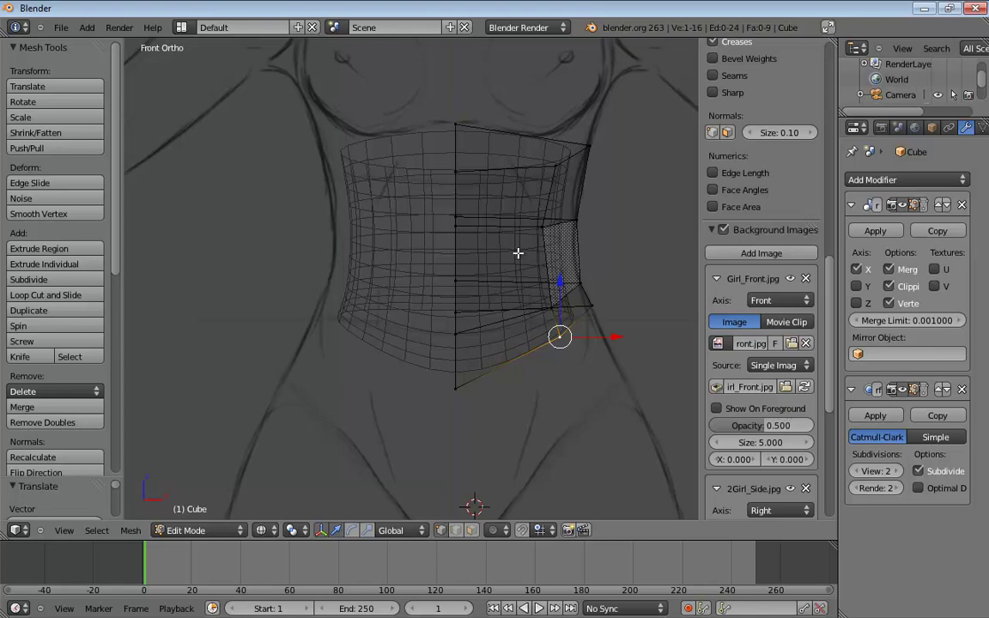
- Try pulling the outer back vertices of the top and waist rows outward past the sketch outline to offset the smoothing
click(590, 147)
drag(590, 148, 623, 145)
click(573, 221)
drag(573, 221, 639, 216)
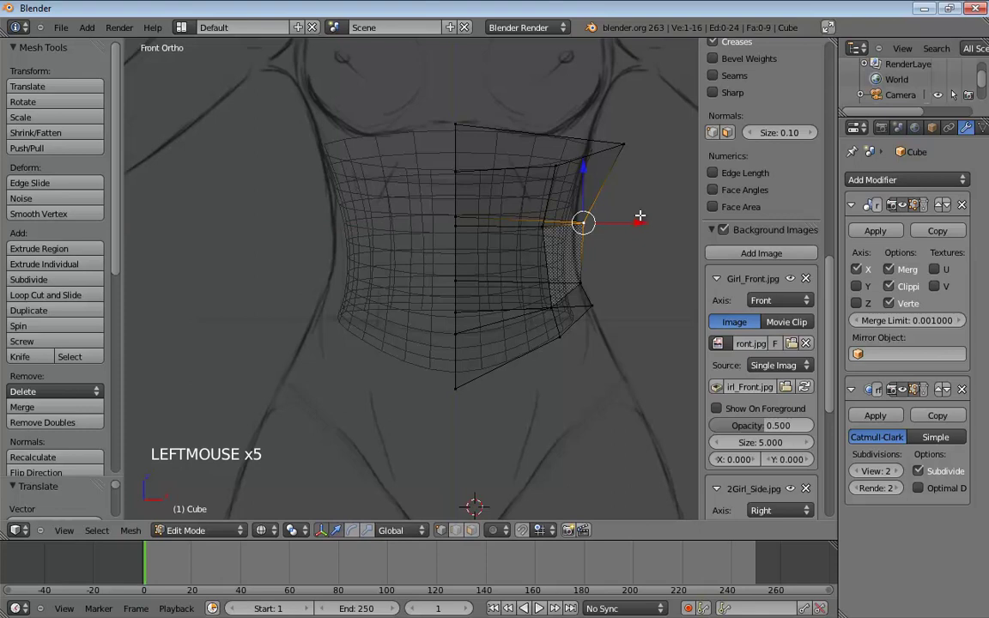
click(625, 145)
drag(661, 145, 637, 143)
- Undo the outward moves of the outer back vertices on the top and waist rows
key(ctrl+z)
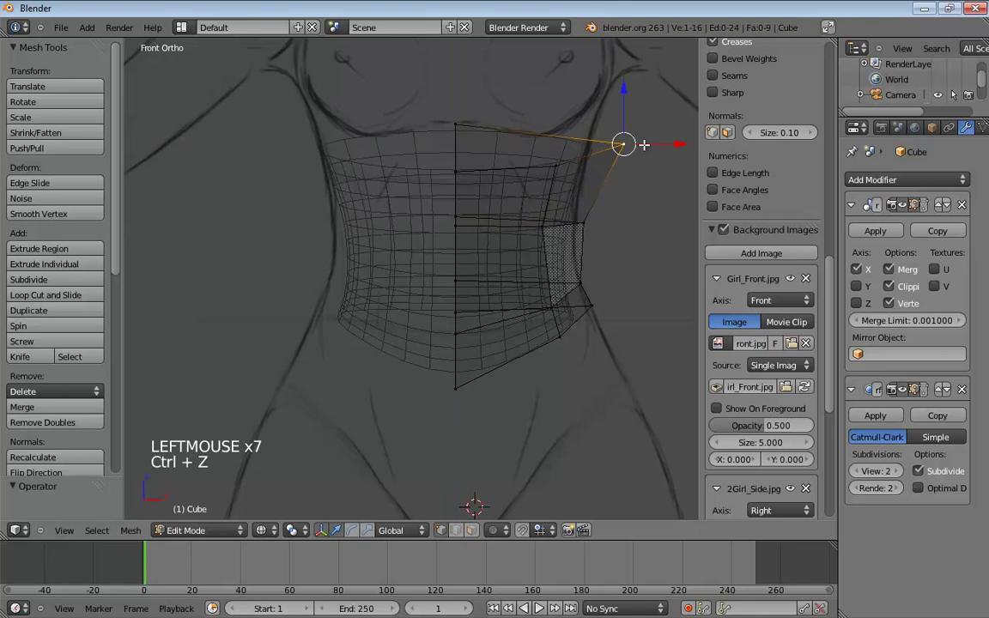
key(ctrl+z)
key(ctrl+z)
key(ctrl+z)
key(ctrl+z)
key(ctrl+z)
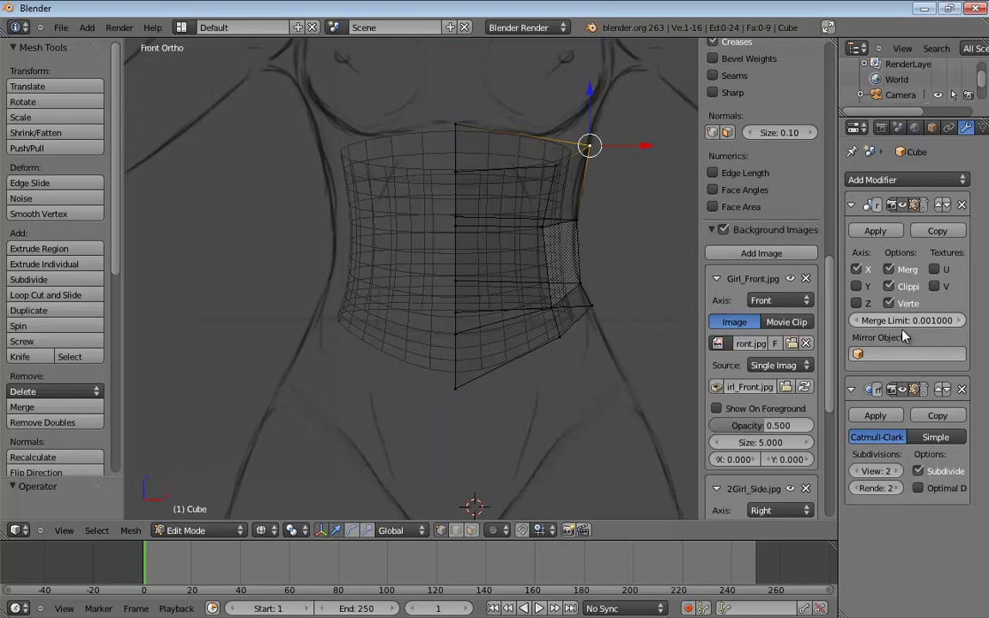
- Turn off the Subdivision Surface modifier's display in the viewport
click(901, 390)
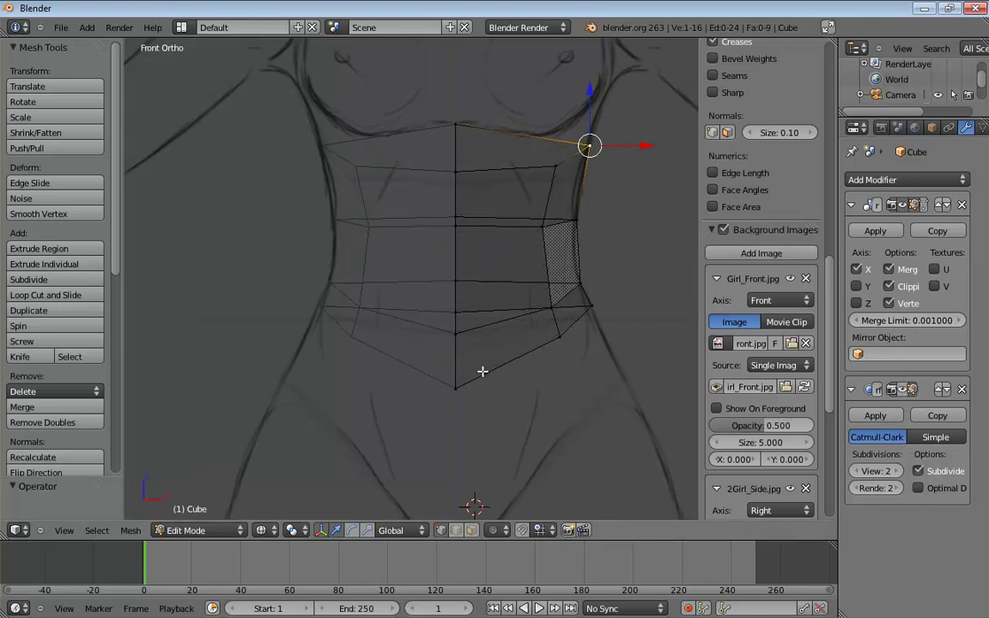
- Turn the Subdivision Surface viewport display back on and enlarge the 3D view by removing the timeline, narrowing the properties editor and hiding both side regions
click(902, 390)
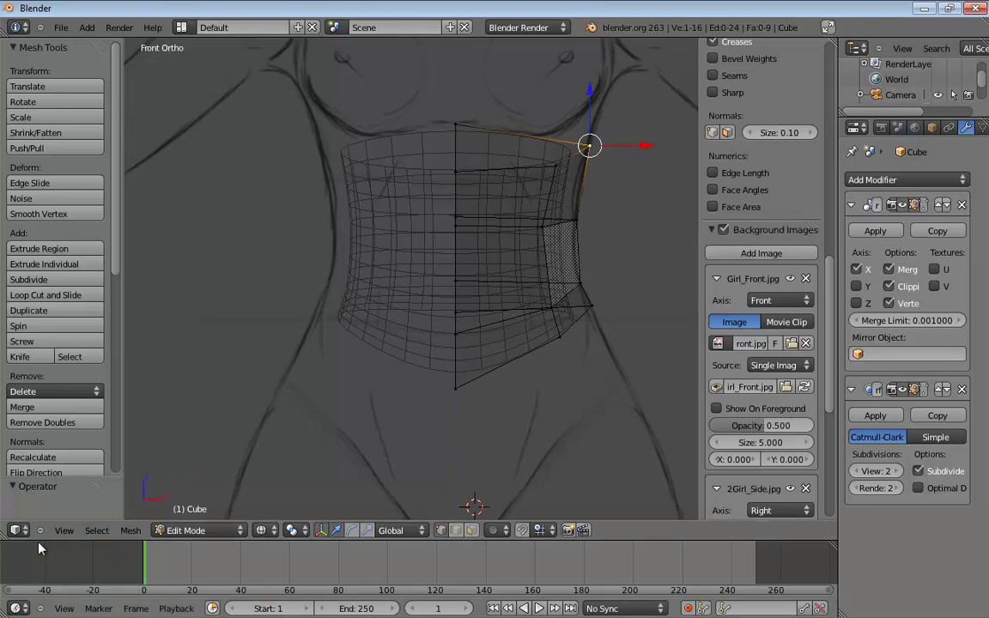
drag(3, 538, 243, 571)
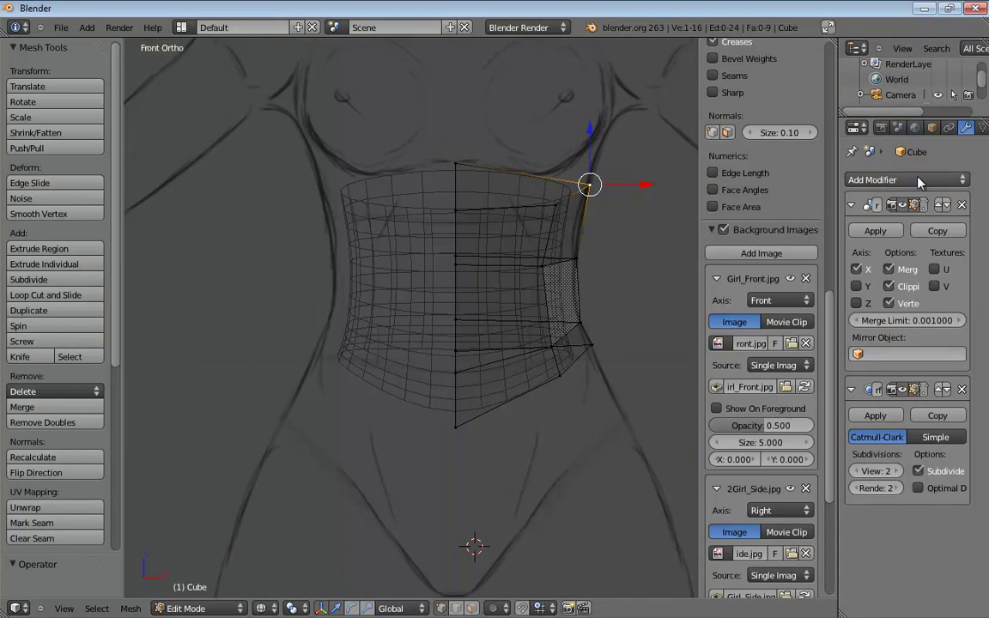
drag(838, 281, 860, 281)
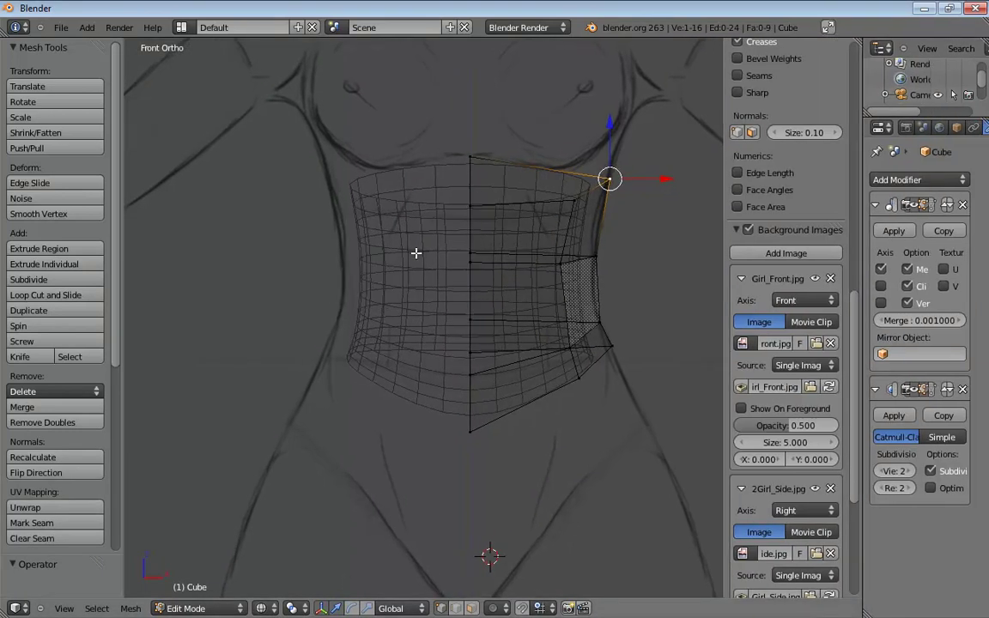
key(t)
mouse_move(538, 270)
middle_down()
mouse_move(508, 276)
mouse_move(603, 289)
mouse_move(452, 315)
mouse_move(435, 306)
mouse_move(439, 329)
mouse_move(387, 335)
mouse_move(419, 307)
mouse_move(430, 320)
mouse_move(406, 358)
mouse_move(398, 338)
mouse_move(505, 305)
middle_up()
key(n)
- In solid perspective view, add a vertical edge loop down the back between the centre line and the outer back edge
key(KP_1)
scroll(523, 304, down, 2)
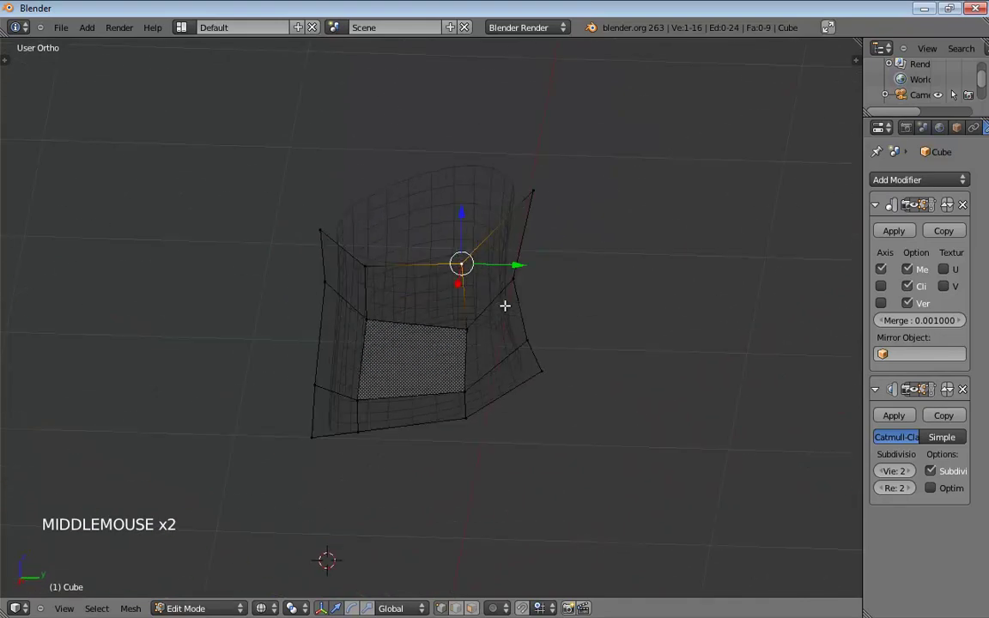
key(KP_1)
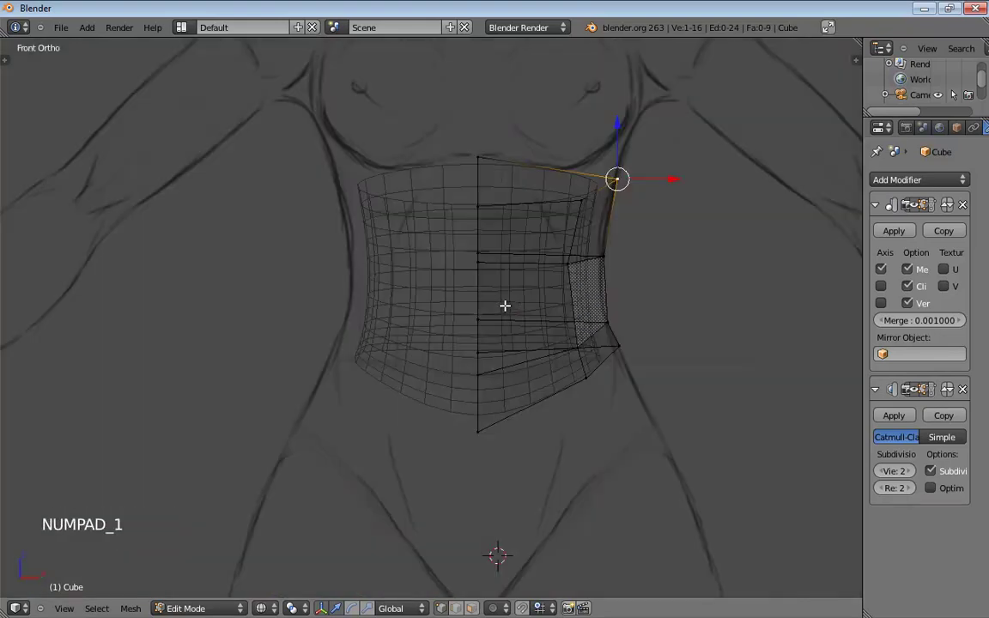
key(KP_3)
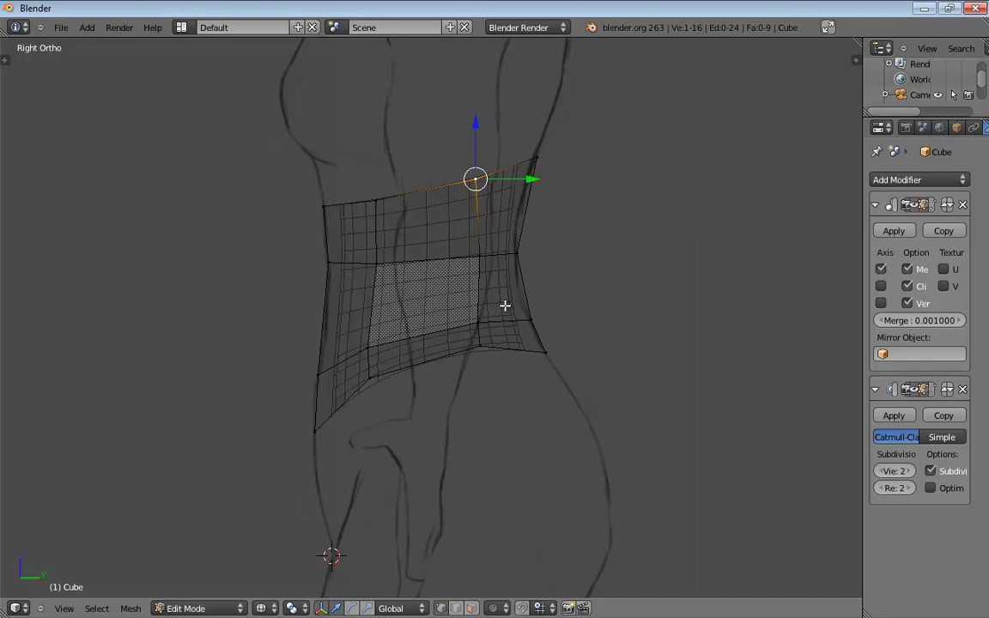
key(KP_1)
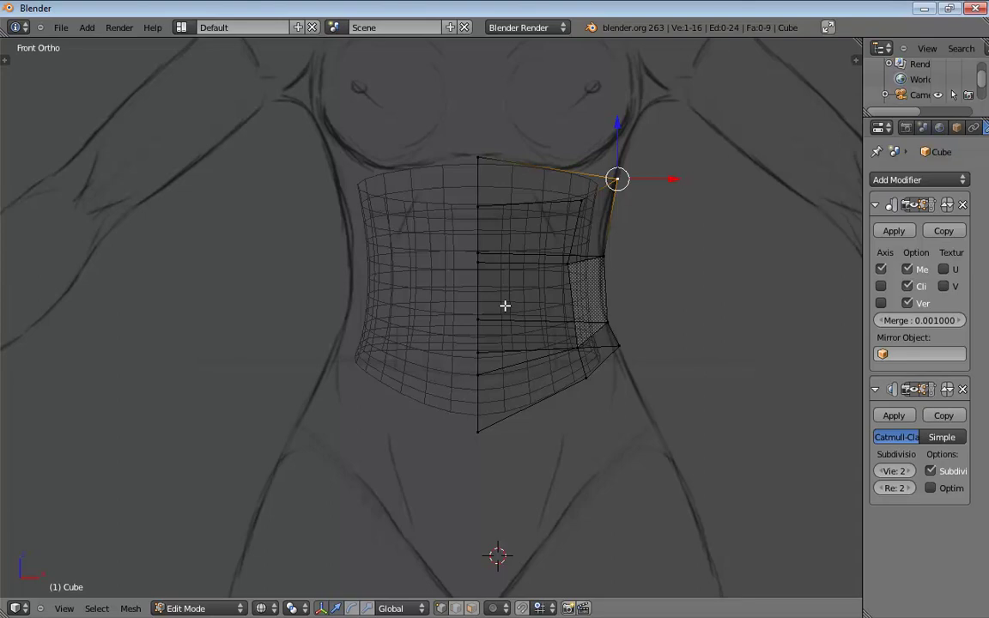
key(KP_3)
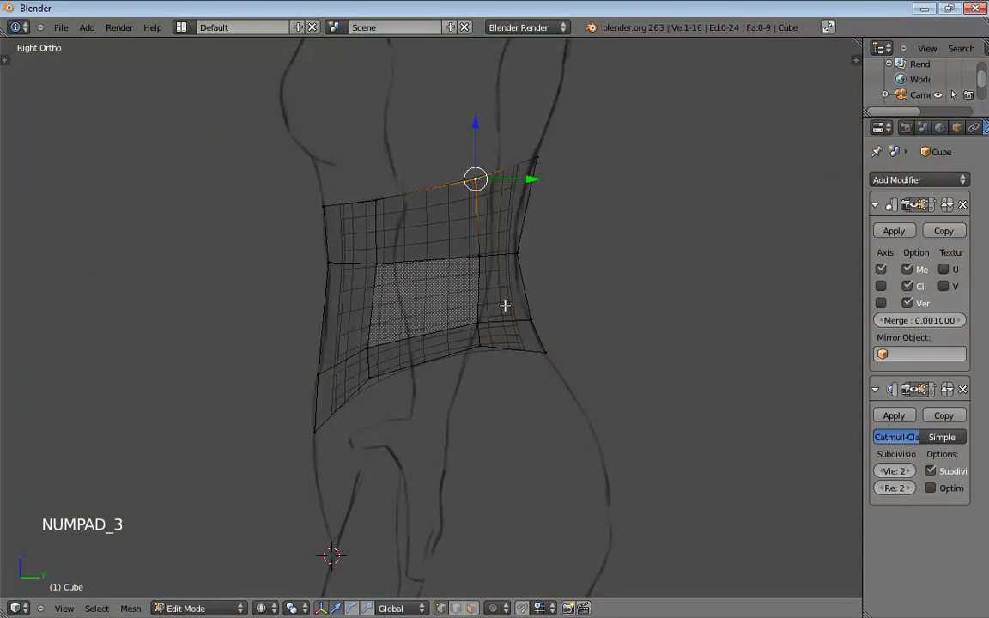
mouse_move(499, 279)
middle_down()
mouse_move(380, 335)
mouse_move(407, 371)
mouse_move(420, 346)
mouse_move(404, 325)
middle_up()
key(KP_5)
key(z)
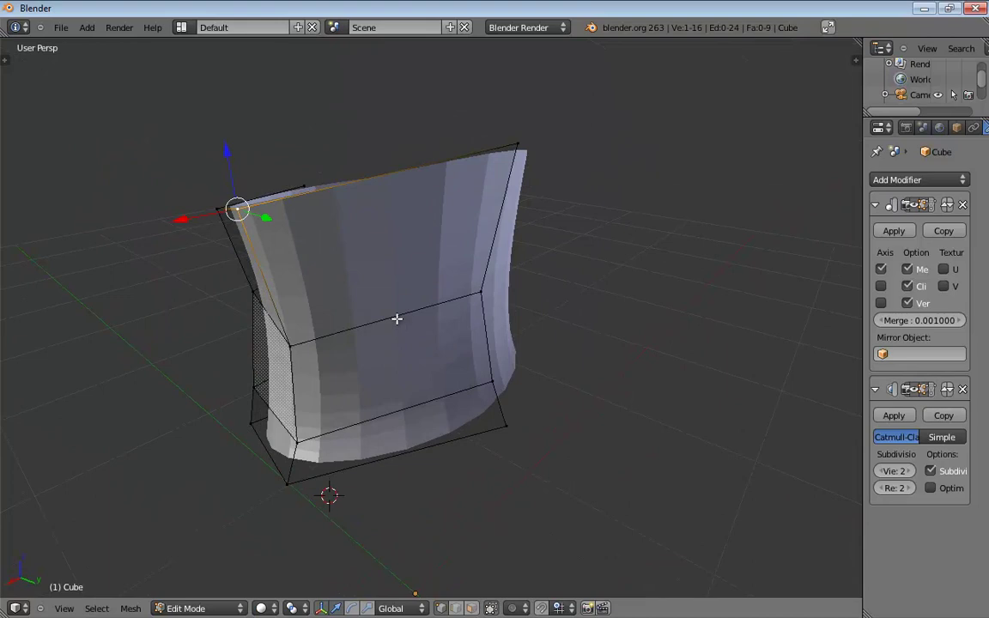
key(ctrl+r)
click(398, 318)
middle_drag(399, 318, 490, 430)
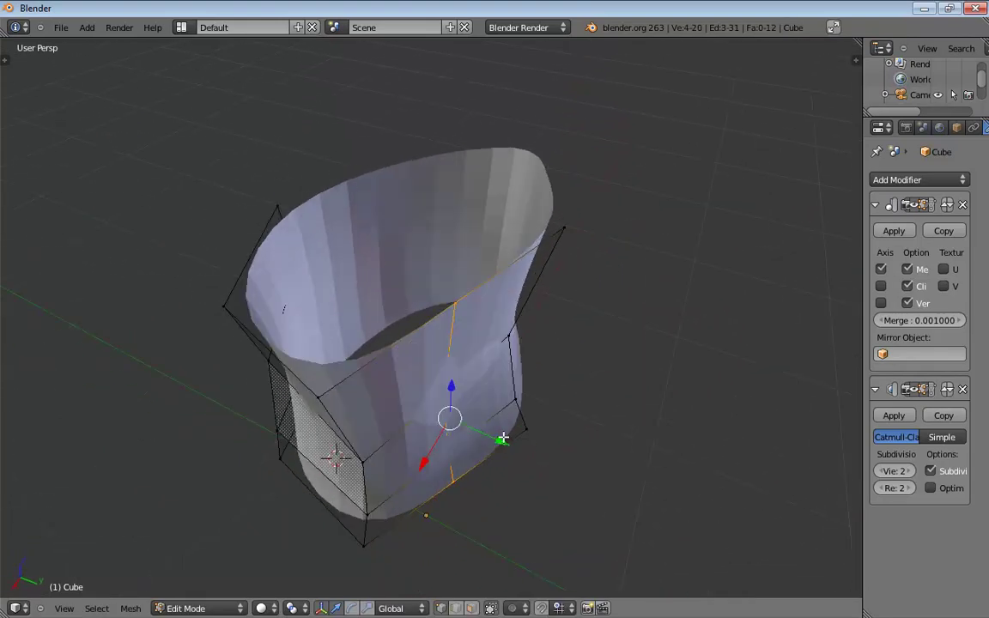
- Move the new back edge loop slightly outward along the Y axis to round the back
middle_drag(500, 347, 565, 360)
drag(567, 352, 580, 350)
key(ctrl+z)
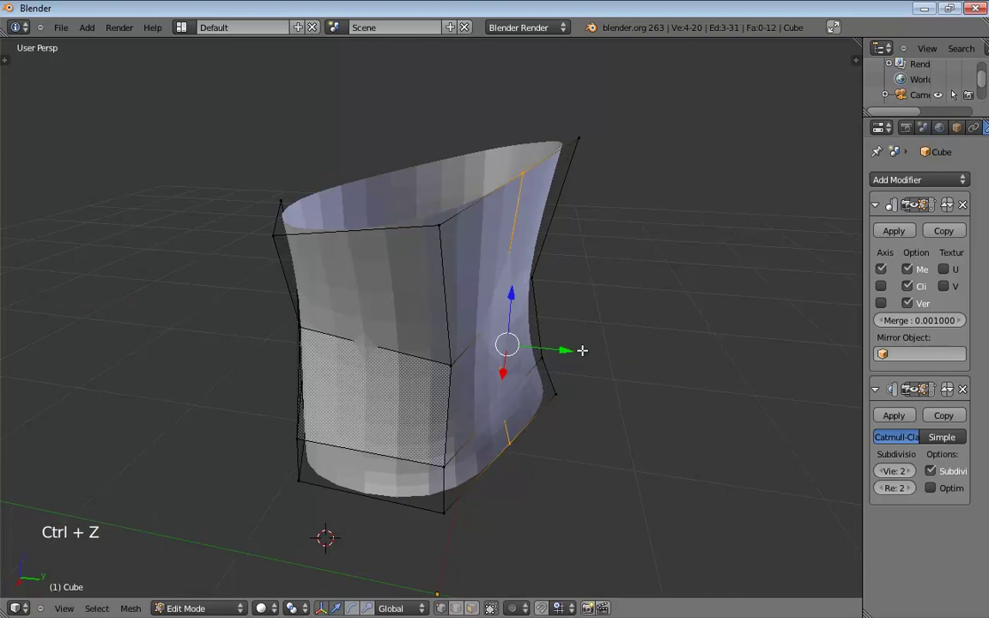
middle_drag(549, 353, 389, 283)
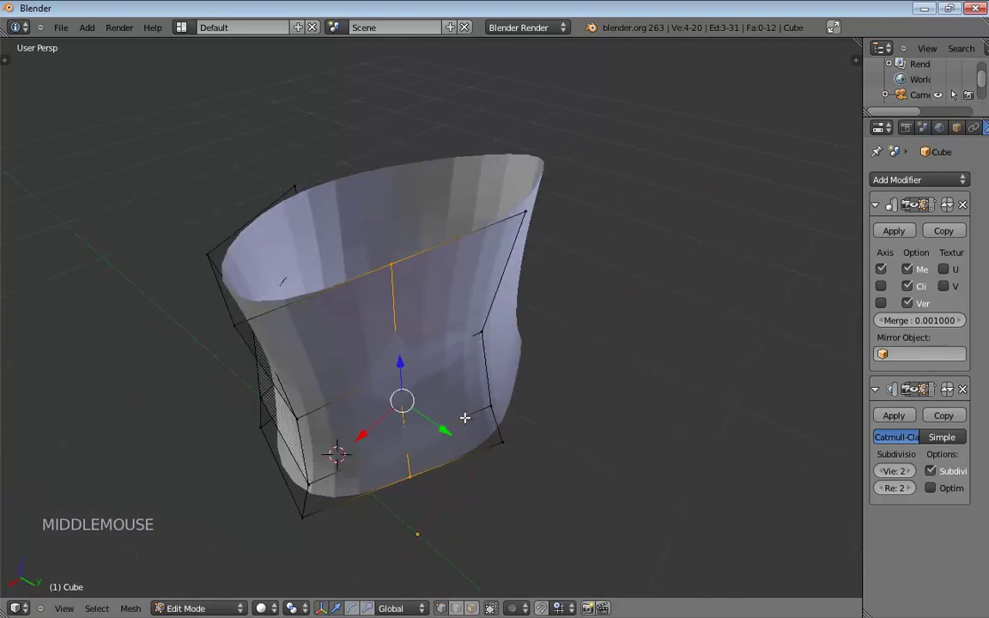
middle_drag(492, 413, 470, 259)
click(530, 346)
middle_drag(596, 320, 615, 302)
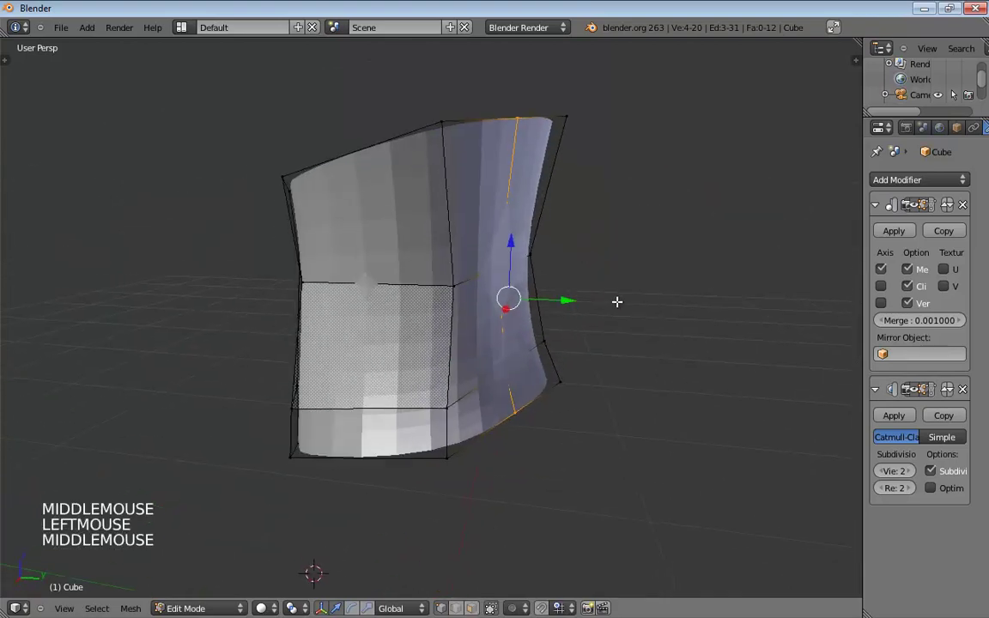
drag(566, 300, 574, 297)
middle_drag(573, 297, 482, 274)
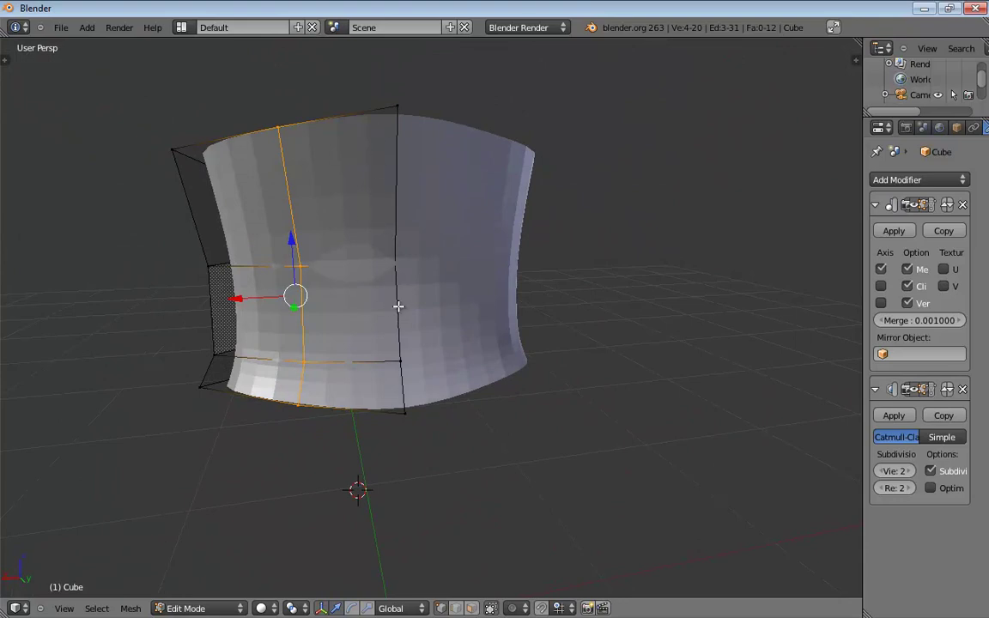
- Add a vertical edge loop along the side between the outer front and outer back edges and move it outward along X
middle_drag(359, 276, 570, 302)
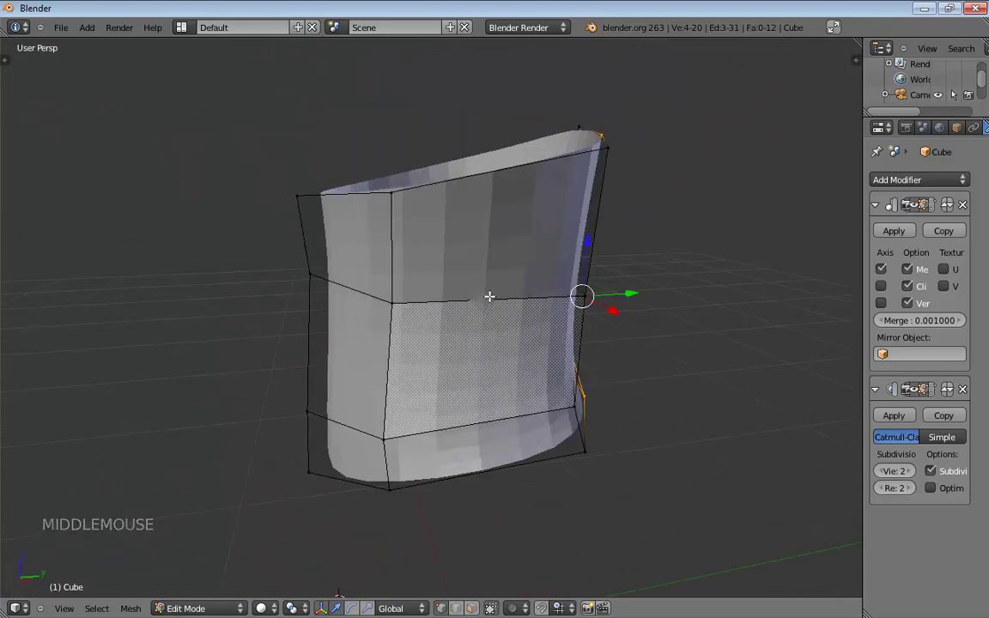
middle_drag(490, 296, 491, 298)
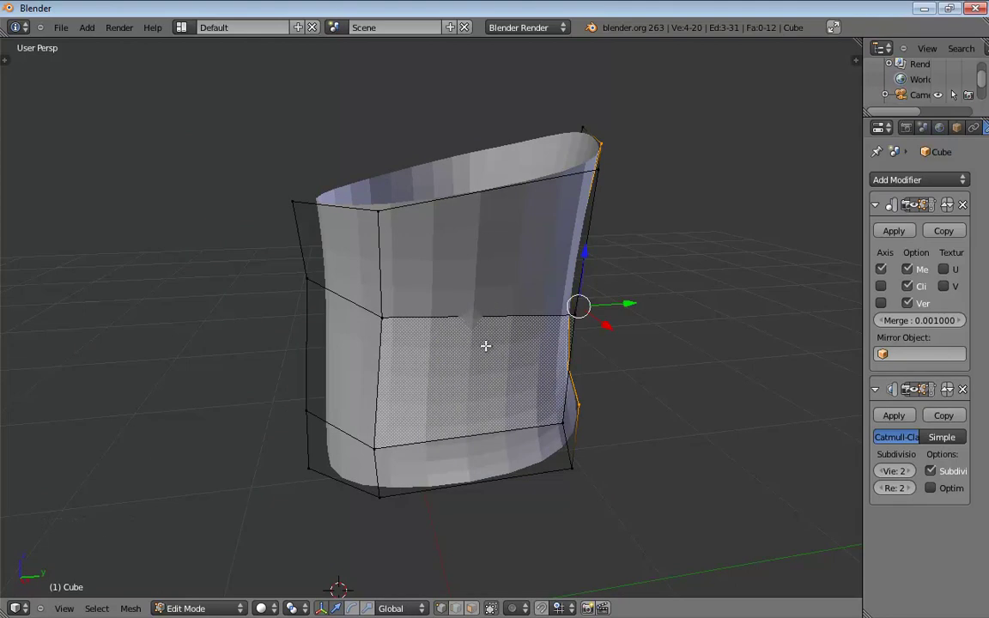
key(ctrl+r)
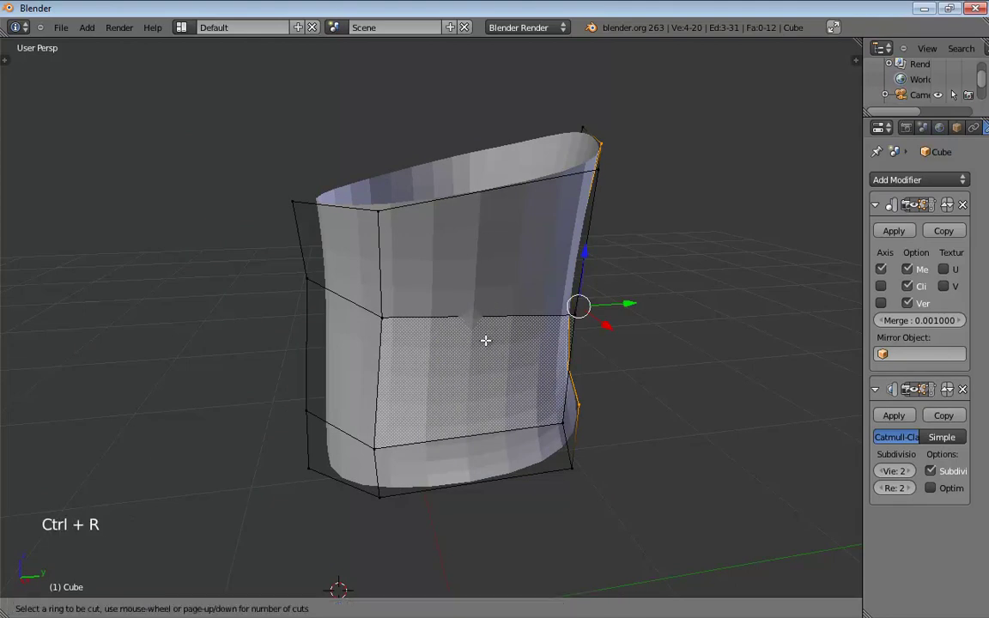
click(482, 320)
middle_drag(485, 320, 618, 323)
drag(682, 330, 639, 322)
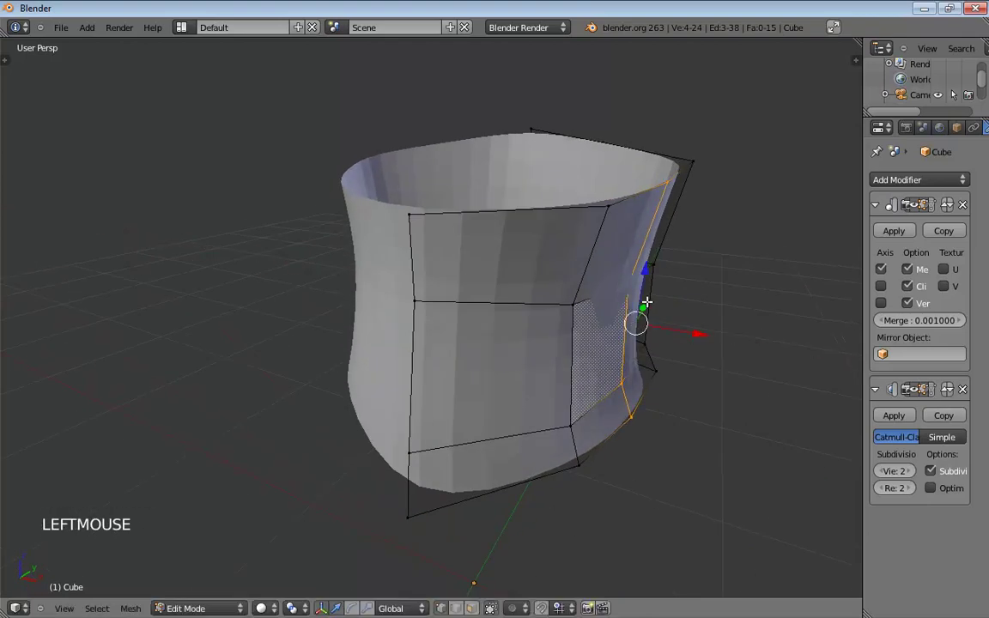
middle_drag(640, 321, 563, 142)
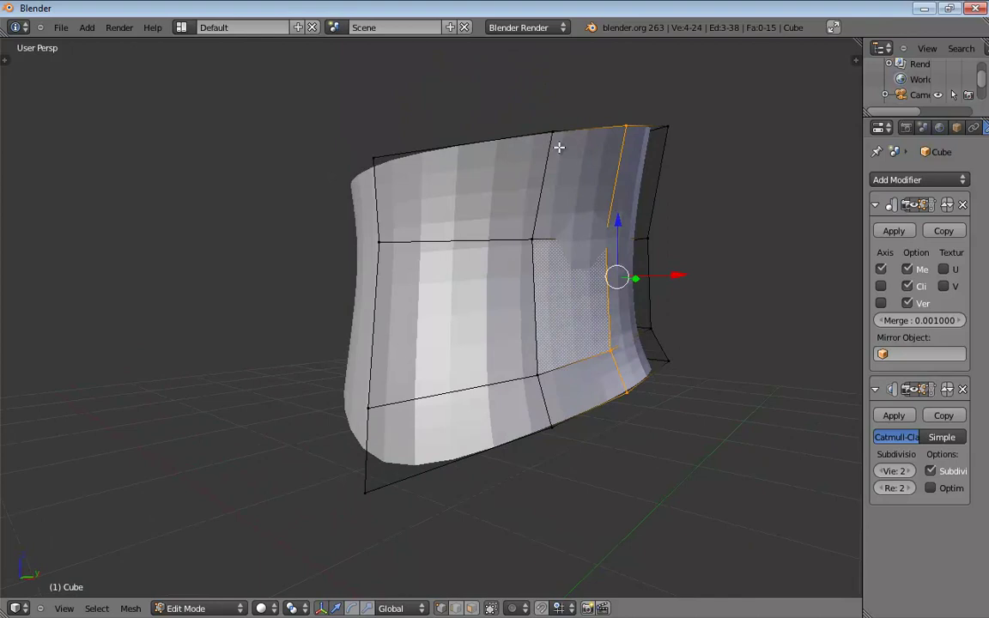
- Show the mesh as wireframe in right orthographic view and turn off the Subdivision Surface modifier's viewport display
alt+click(547, 158)
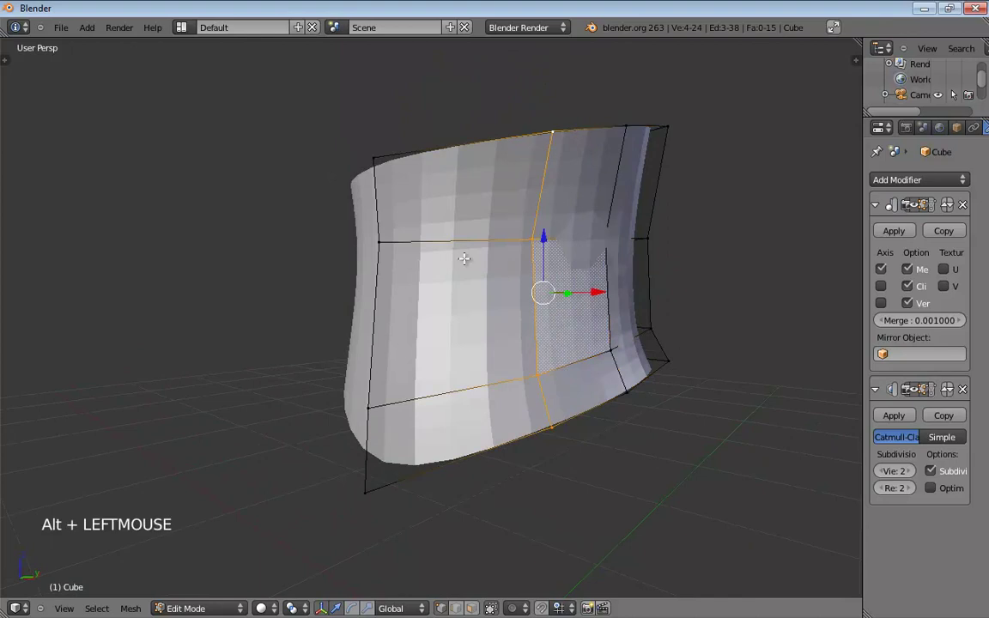
middle_drag(483, 273, 328, 314)
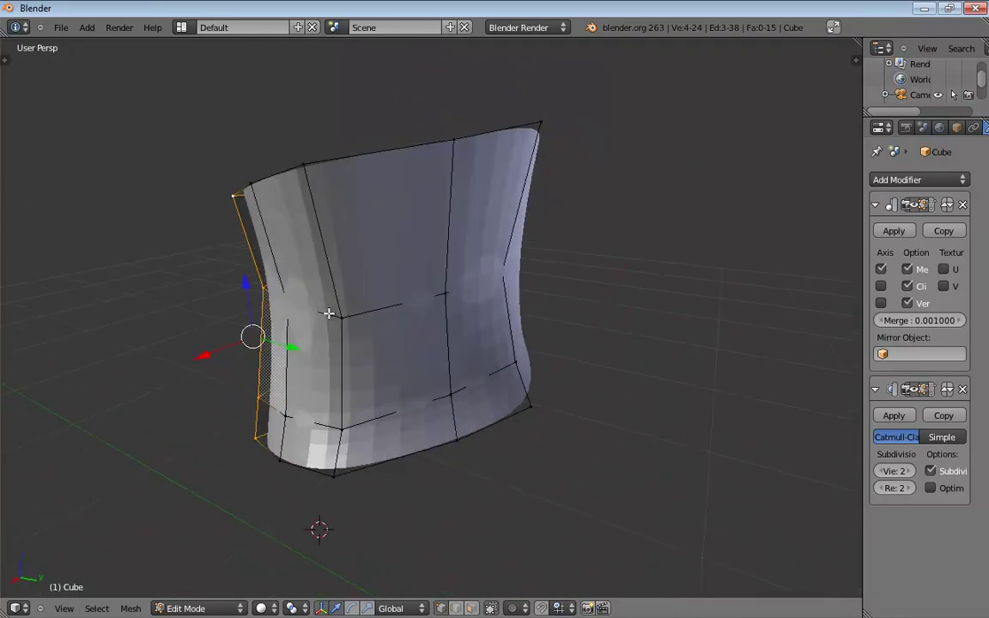
key(KP_1)
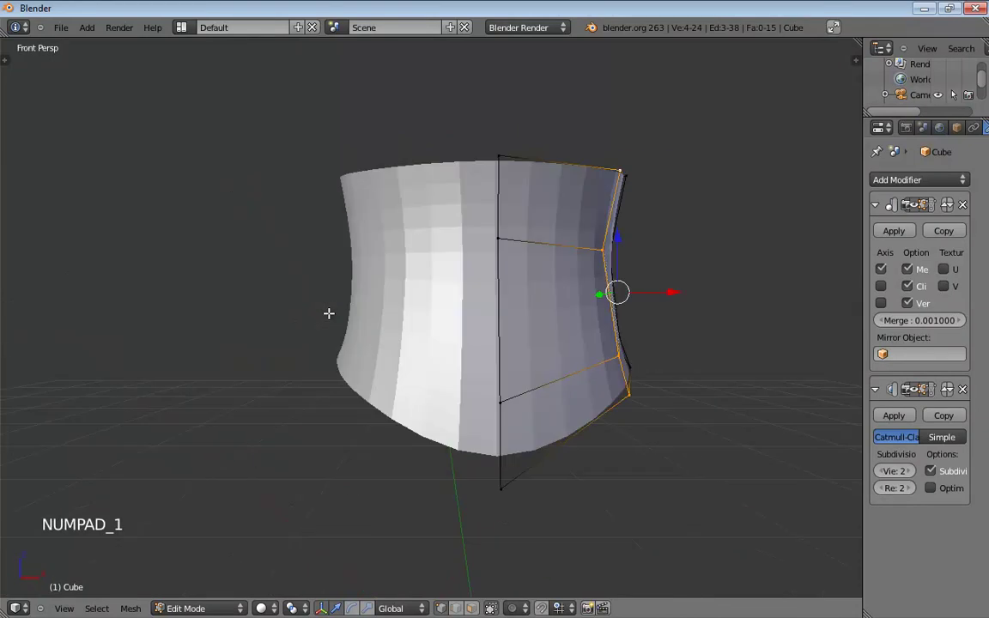
key(KP_3)
key(KP_5)
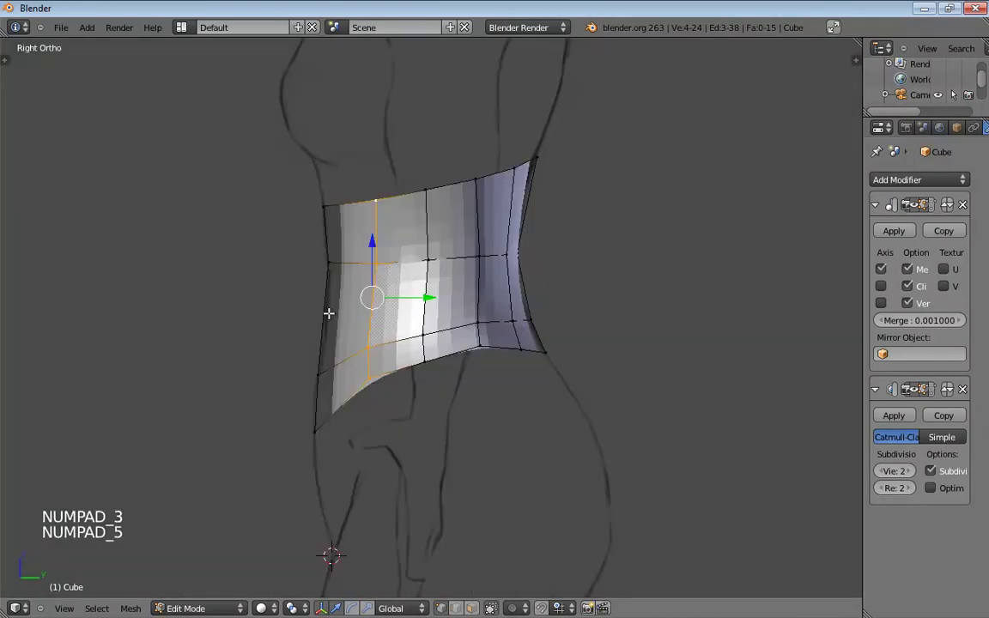
key(z)
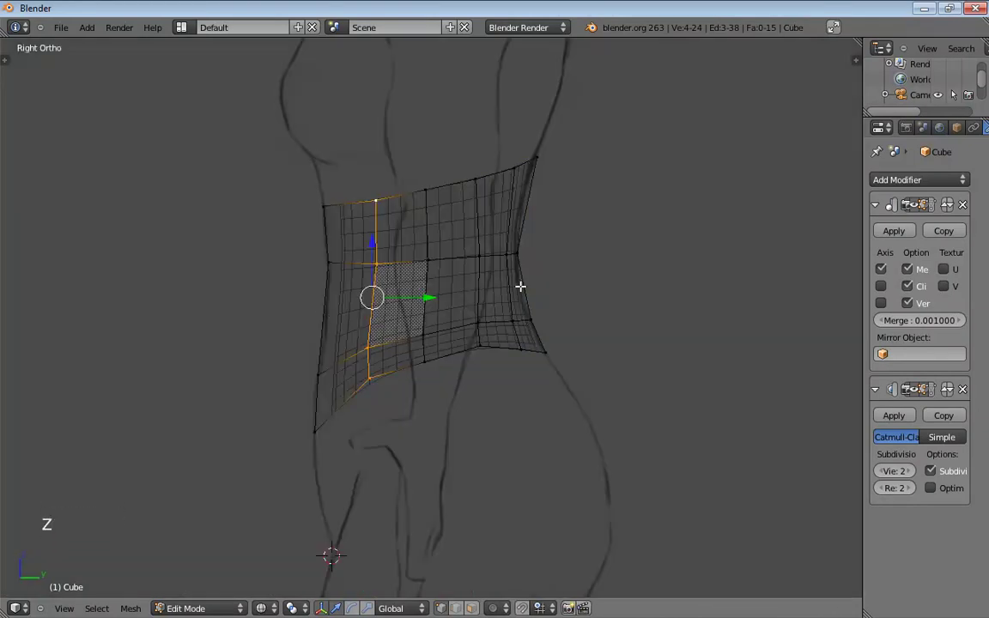
click(908, 390)
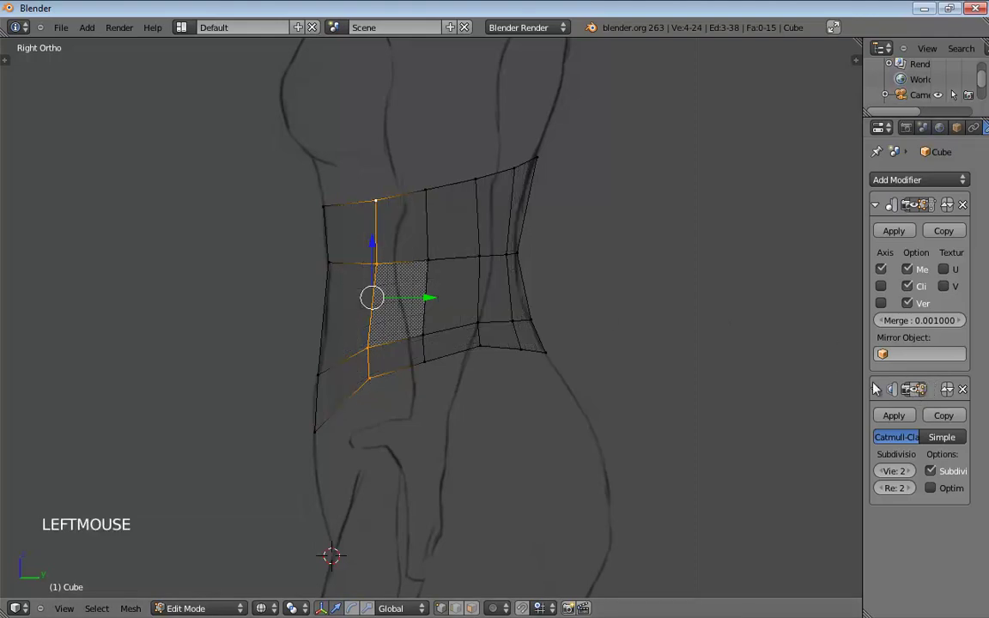
- In the side view, nudge the new back loop's vertices on the waist row and the two rows below to even its curve
click(513, 169)
click(506, 255)
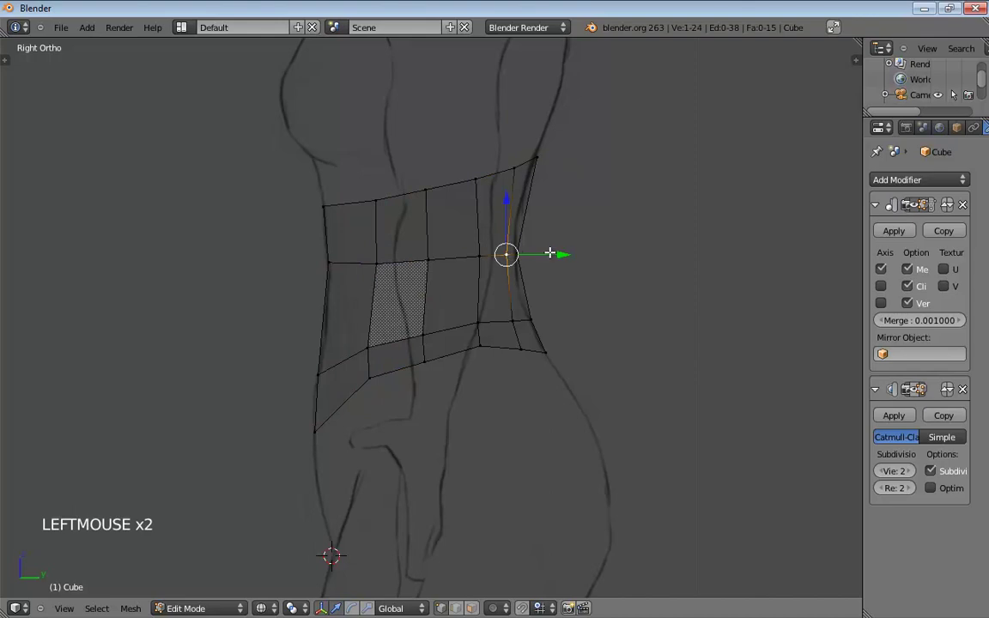
click(548, 254)
click(513, 322)
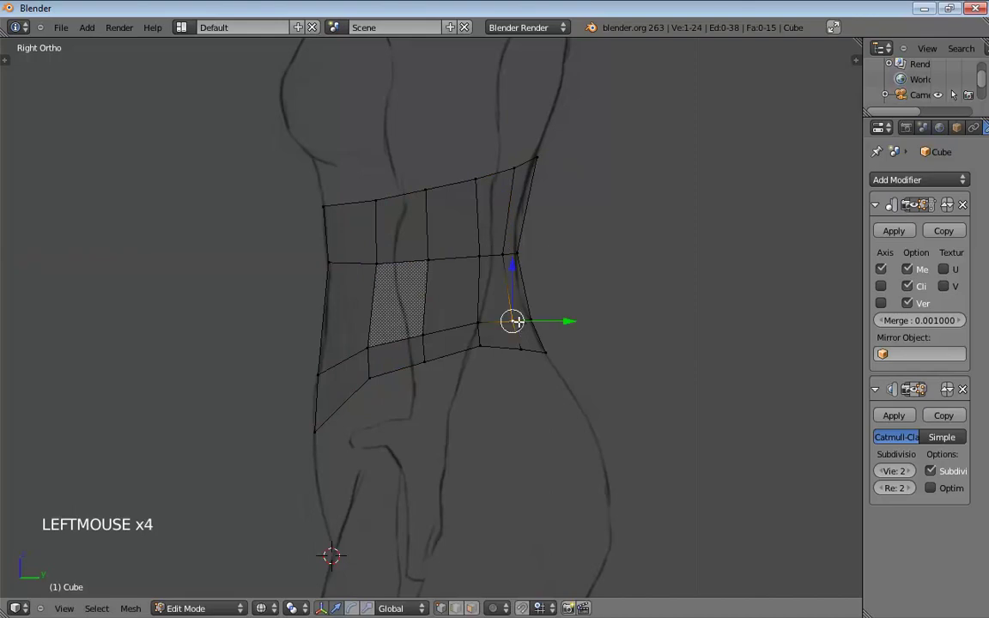
drag(519, 322, 522, 343)
click(522, 348)
- Fine-tune the new back loop's waist and top row vertices so the loop follows the back outline
shift+middle_drag(596, 278, 600, 293)
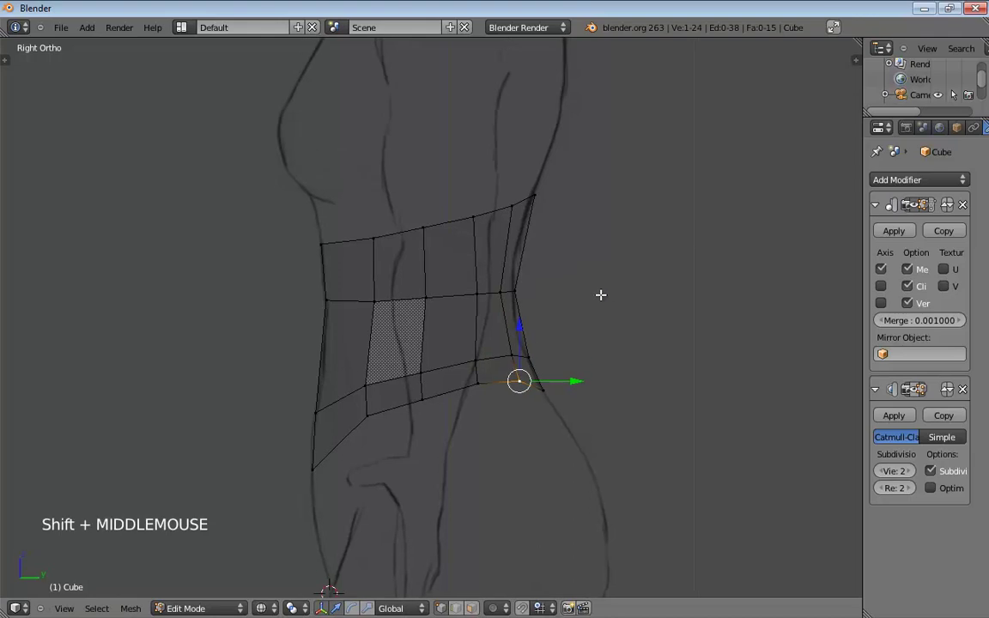
scroll(597, 288, up, 4)
click(578, 268)
drag(578, 269, 579, 270)
click(598, 88)
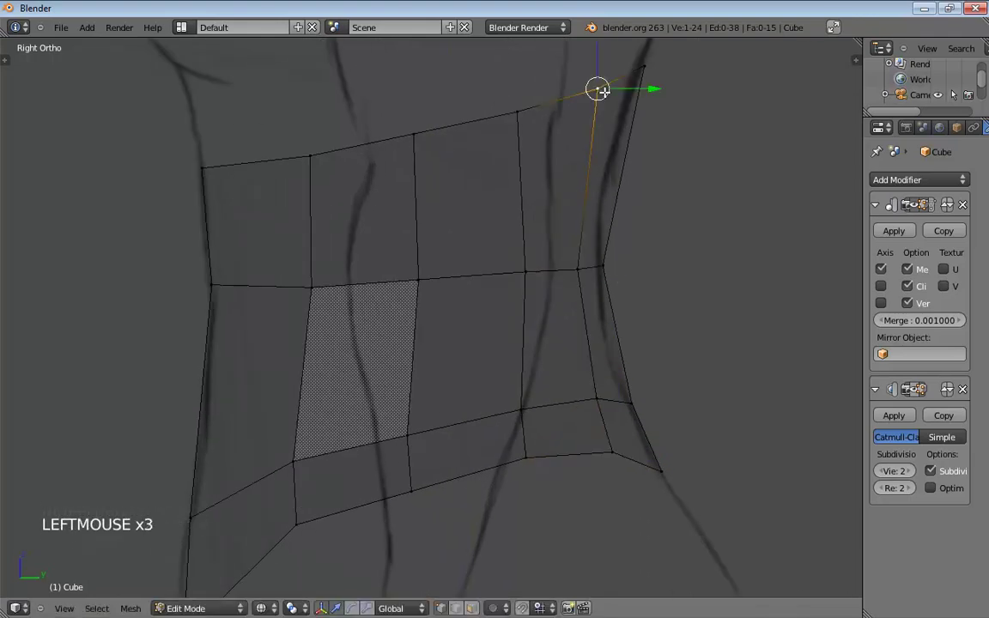
click(600, 91)
- Lower the top row's side loop and outer back vertices slightly to smooth the curve of the upper edge
click(516, 111)
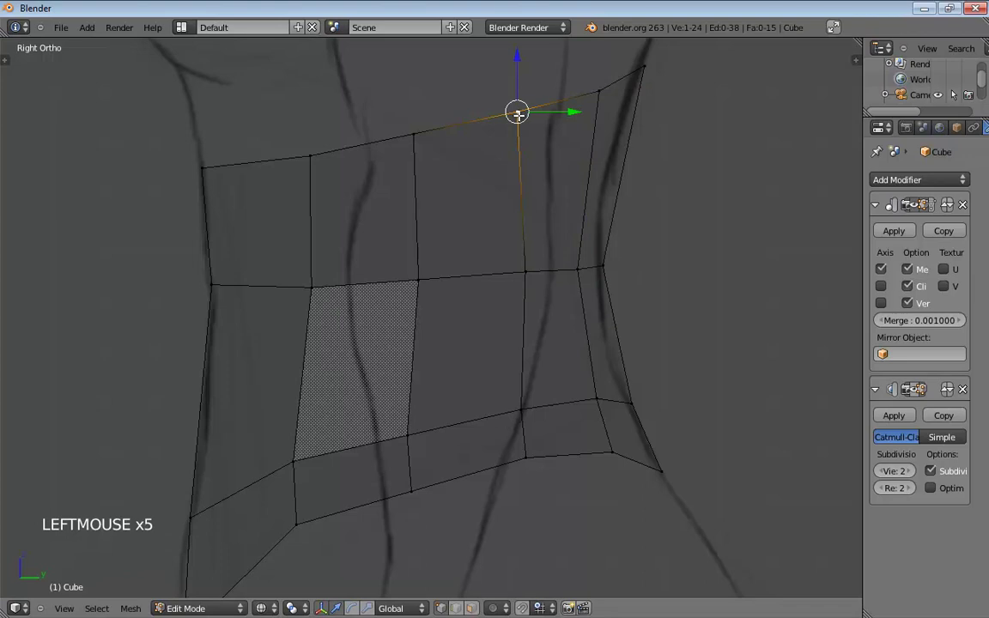
drag(517, 112, 515, 113)
click(415, 135)
drag(415, 136, 417, 145)
click(517, 111)
drag(517, 112, 521, 124)
shift+middle_drag(549, 218, 565, 185)
- Raise the side loop's waist vertex and the side loop and outer back vertices of the row below slightly
click(441, 225)
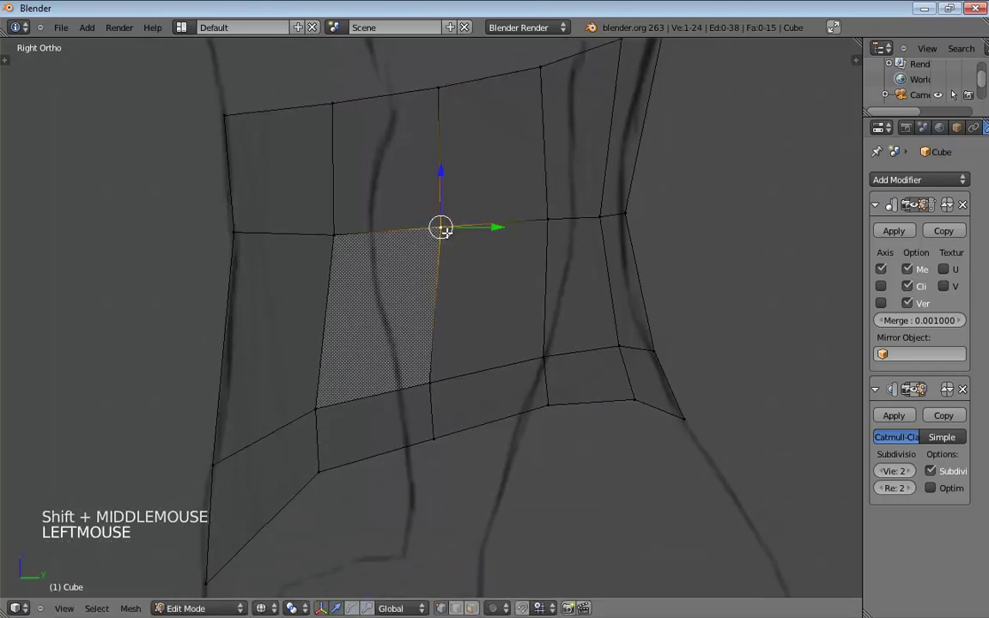
drag(441, 226, 446, 230)
click(431, 380)
drag(431, 380, 433, 376)
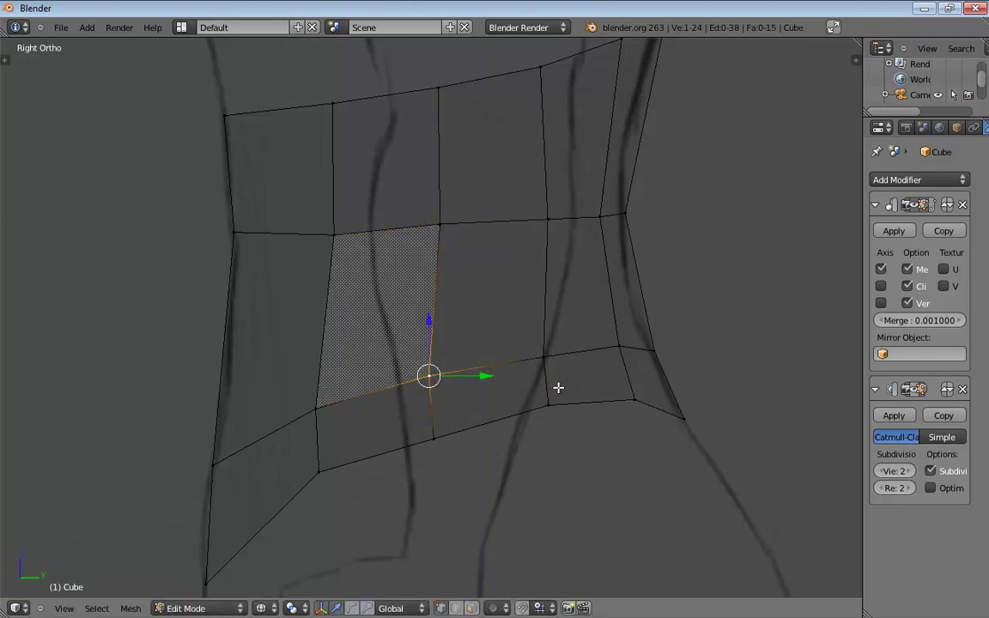
drag(546, 359, 542, 357)
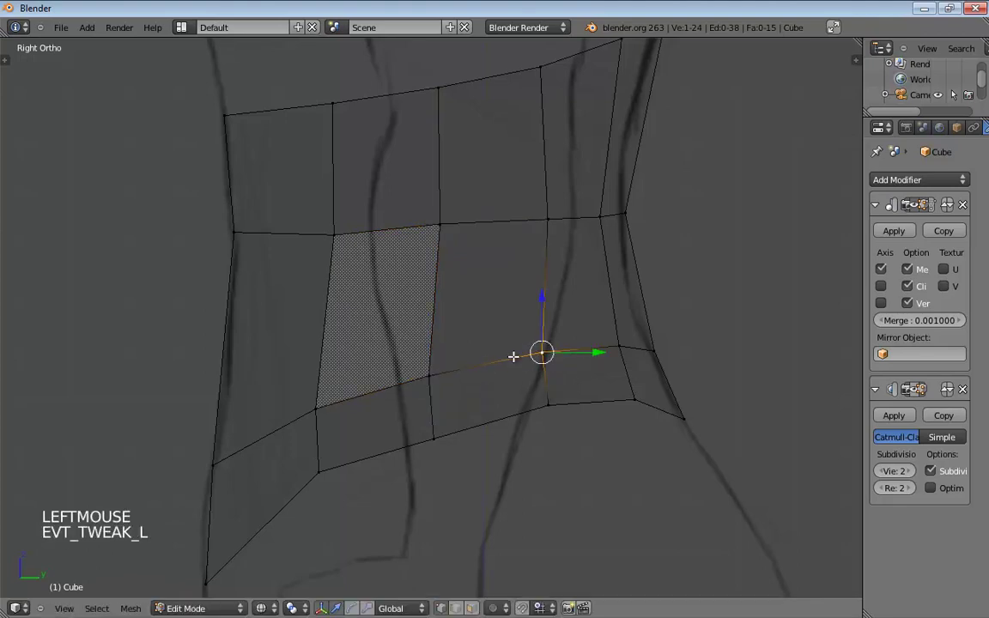
- Adjust the outer front vertices of the two lowest rows and the side loop's bottom vertex to even the lower edge
drag(316, 409, 316, 410)
drag(318, 471, 312, 475)
drag(439, 436, 433, 427)
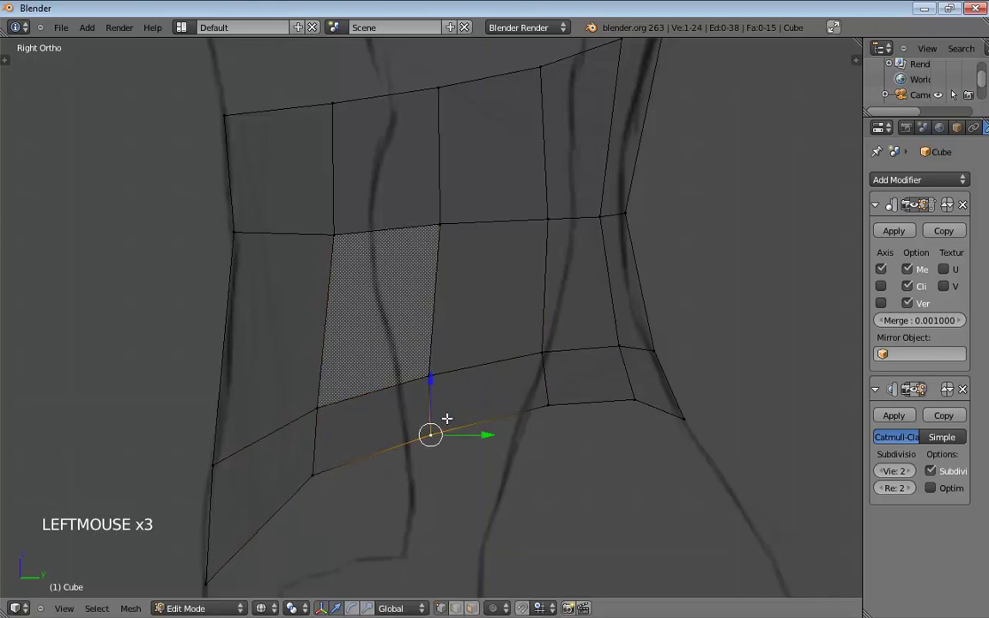
key(KP_1)
shift+middle_drag(718, 395, 619, 388)
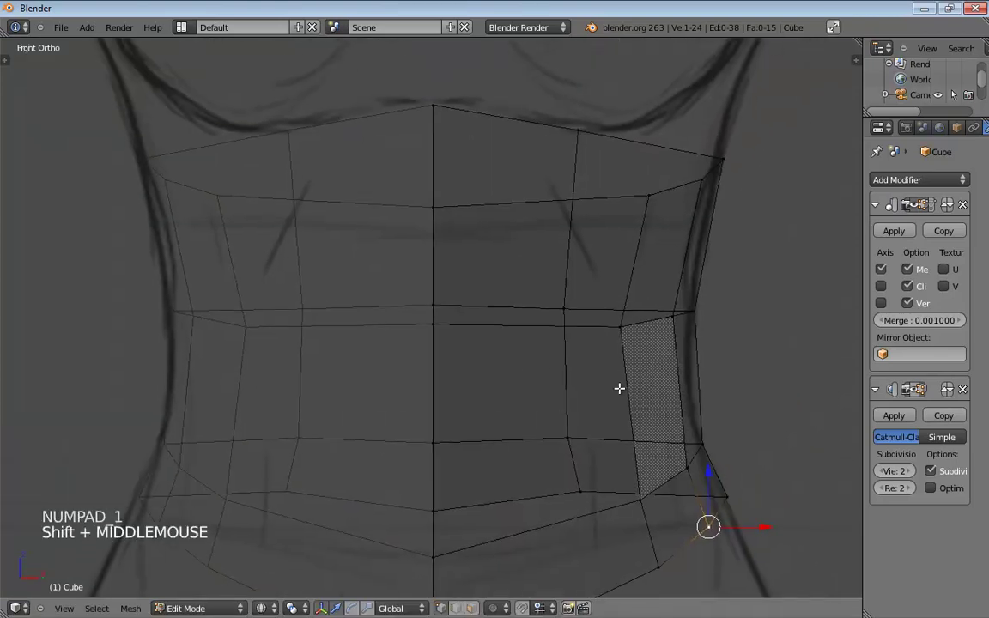
- Add a vertical edge loop down the front of the torso, between the centre line and the outer front loop
click(652, 196)
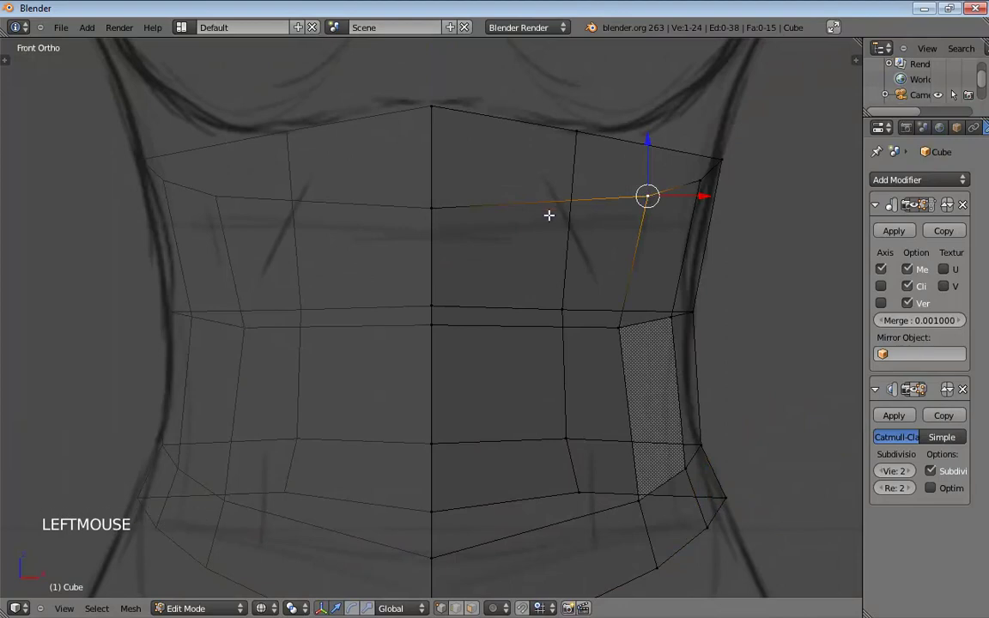
shift+middle_drag(558, 581, 503, 437)
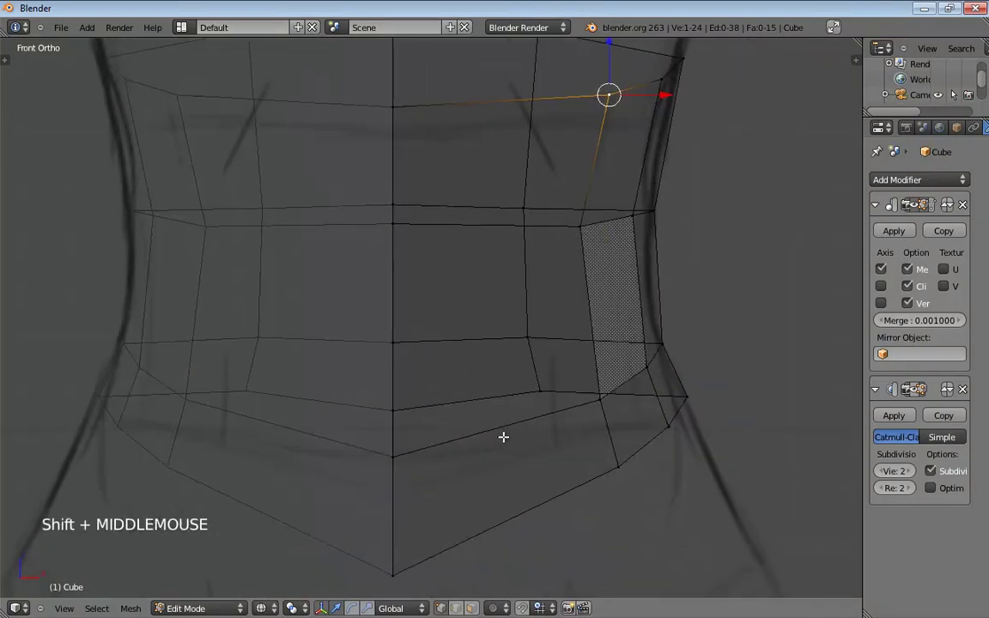
key(ctrl+r)
click(494, 414)
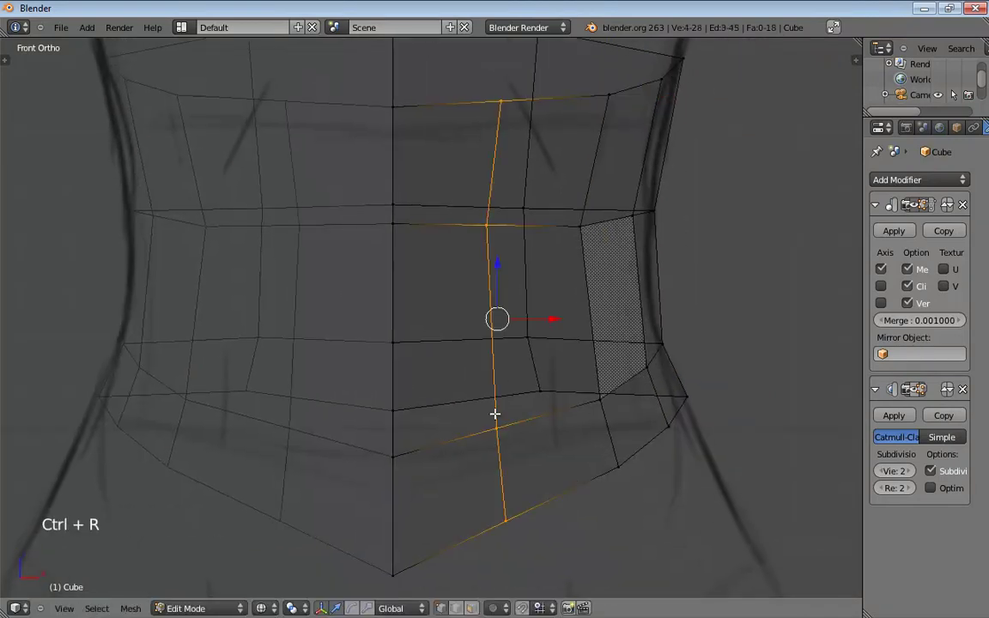
key(space)
key(space)
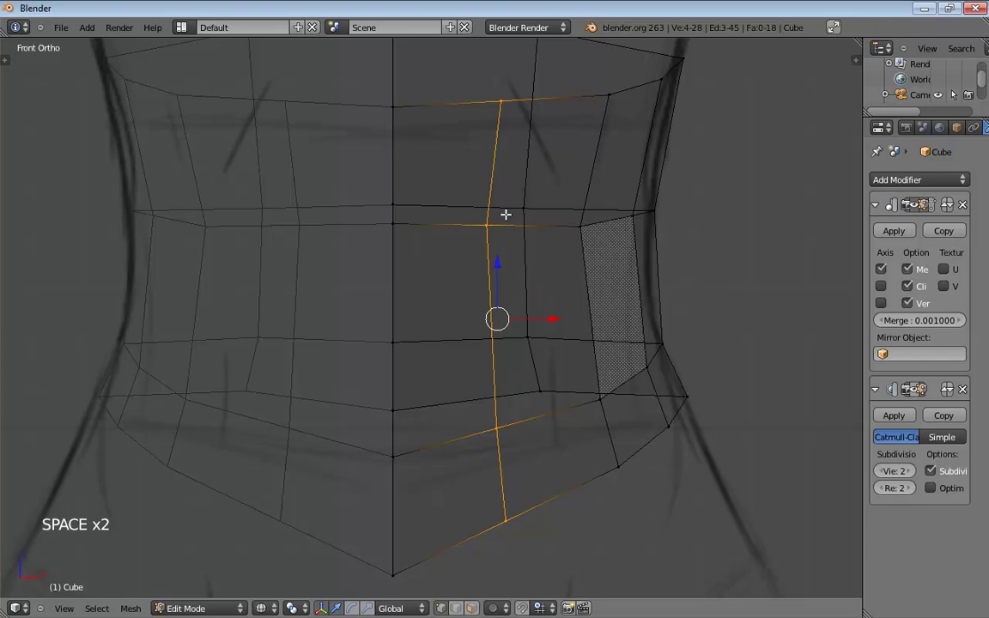
- Shift the new front loop's four vertices forward in the side view to round the belly
middle_drag(507, 214, 343, 352)
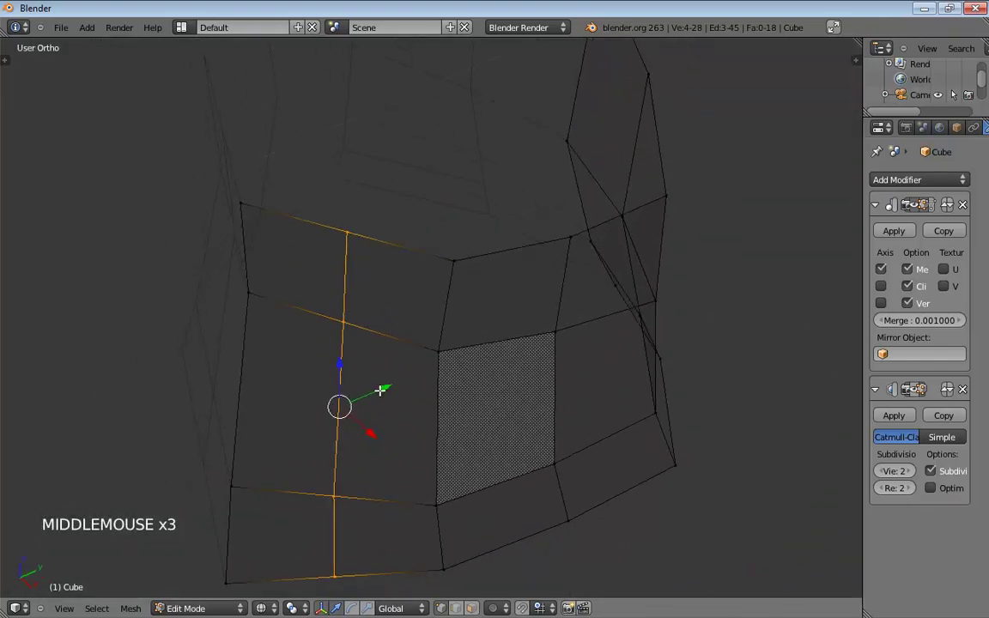
drag(378, 388, 376, 391)
middle_drag(375, 390, 363, 433)
key(KP_3)
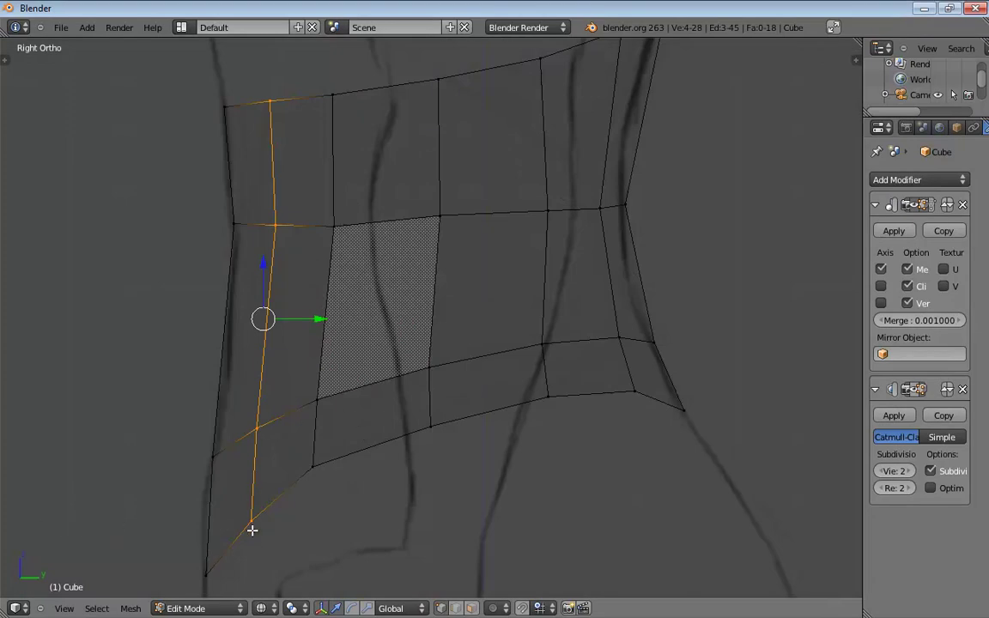
drag(250, 525, 229, 524)
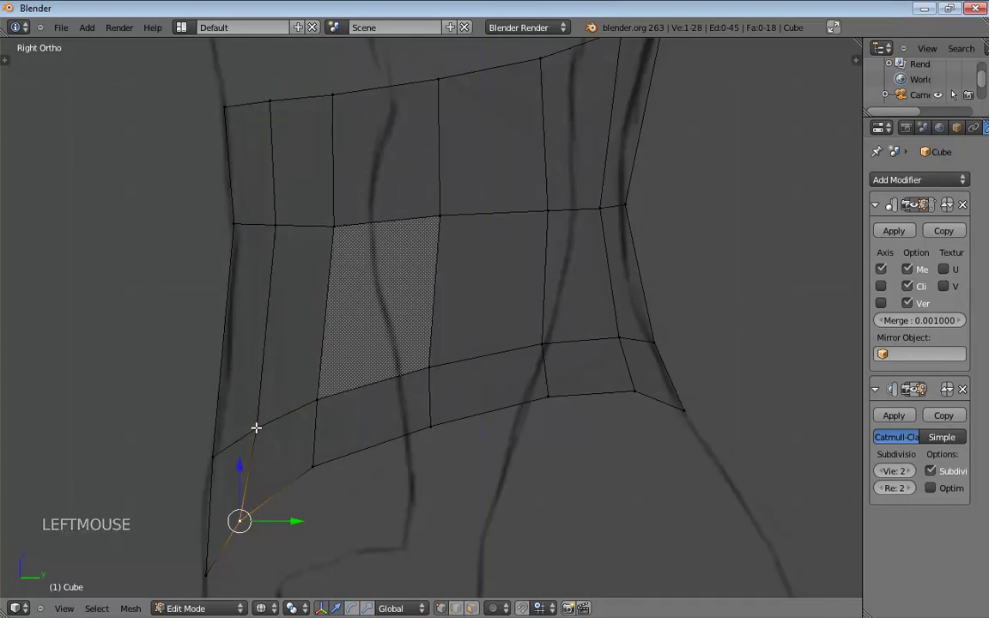
drag(256, 427, 247, 429)
drag(273, 226, 264, 225)
drag(263, 105, 249, 107)
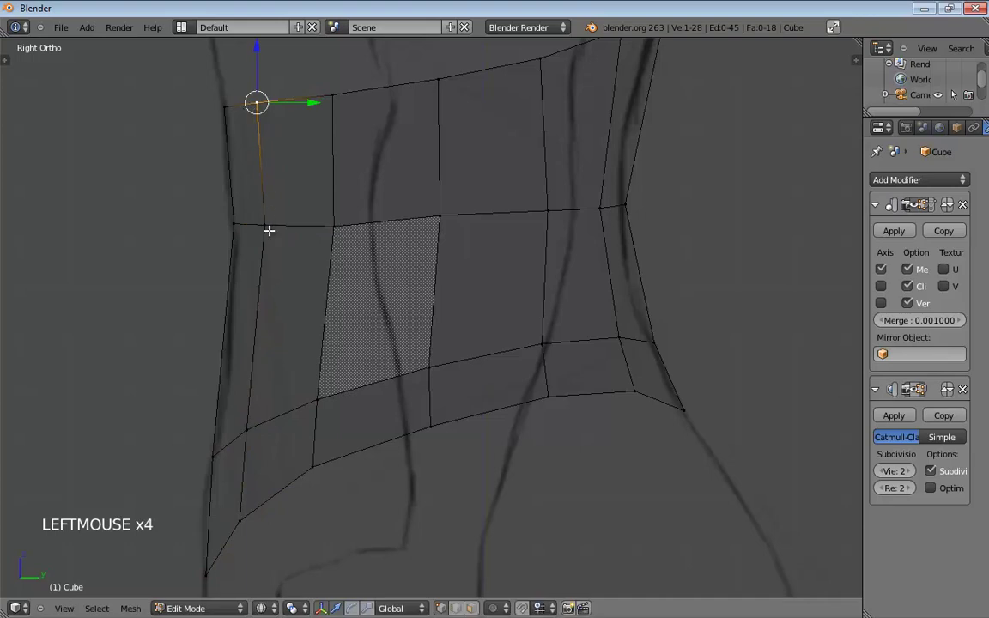
click(246, 431)
- Examine the rounded torso in solid shading from several angles, in both perspective and orthographic views
middle_drag(249, 429, 552, 372)
scroll(552, 371, down, 3)
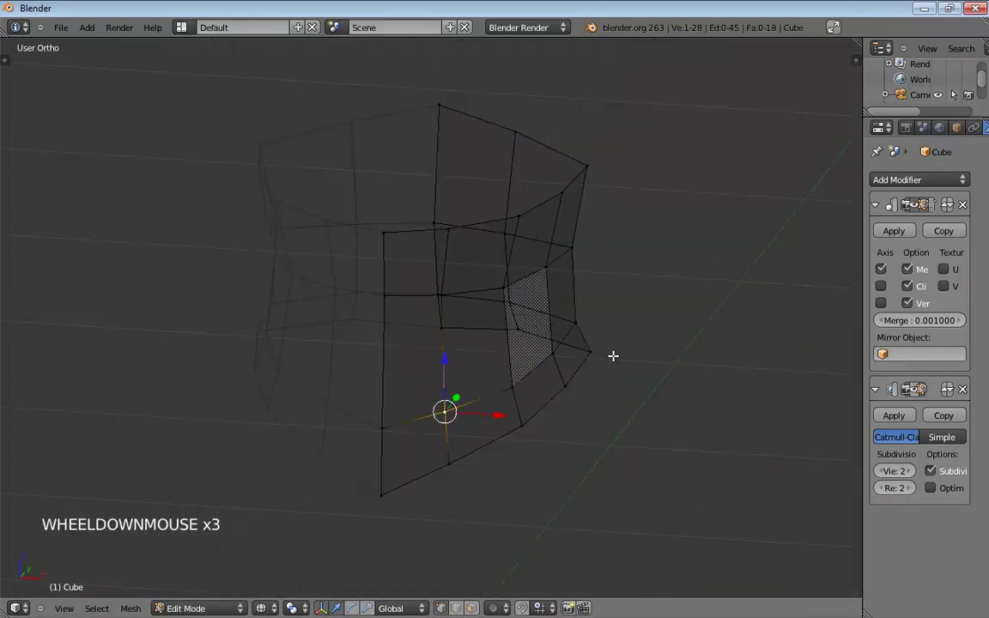
mouse_move(611, 356)
middle_down()
mouse_move(583, 306)
mouse_move(437, 316)
middle_up()
key(z)
key(KP_5)
scroll(437, 316, down, 4)
middle_drag(572, 312, 382, 330)
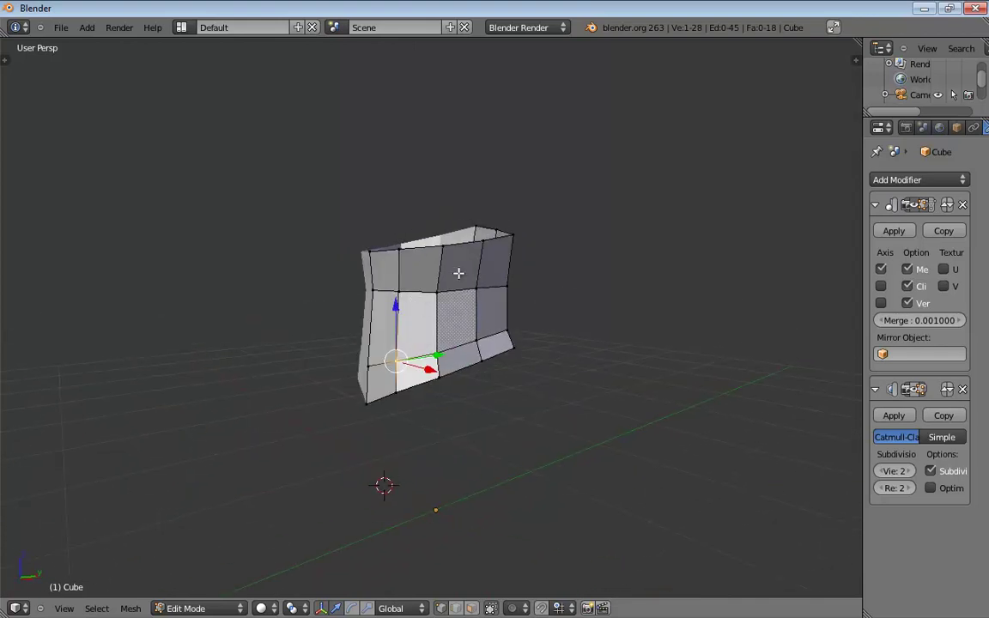
middle_drag(444, 274, 405, 279)
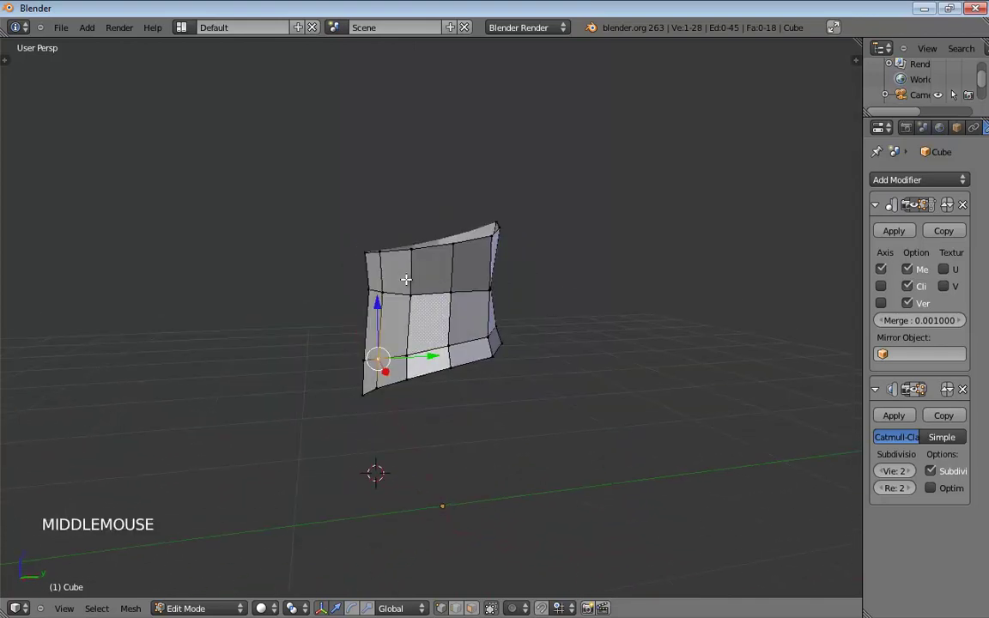
key(KP_1)
key(KP_5)
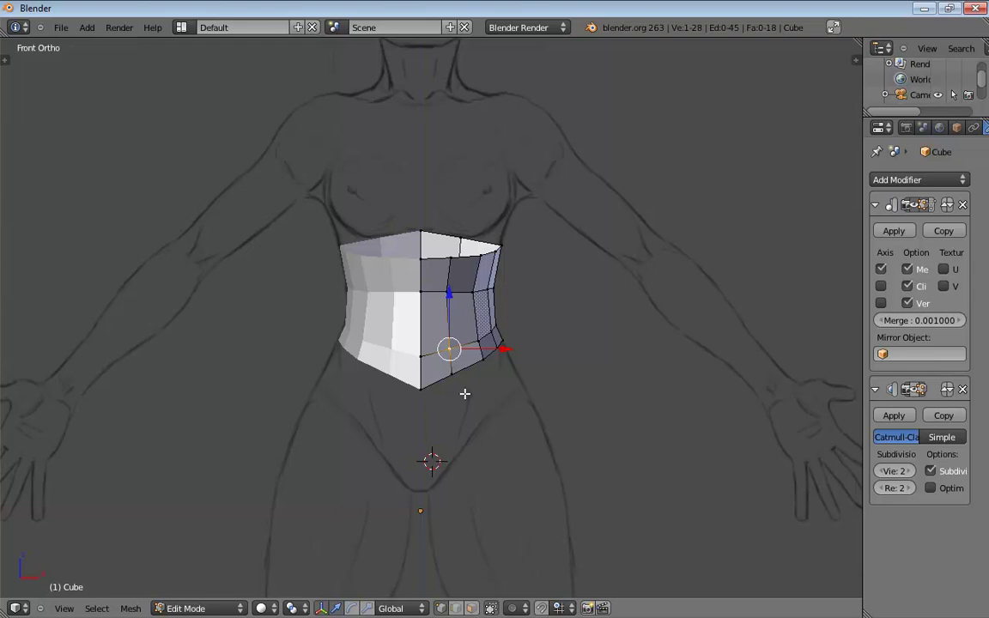
middle_drag(479, 433, 412, 388)
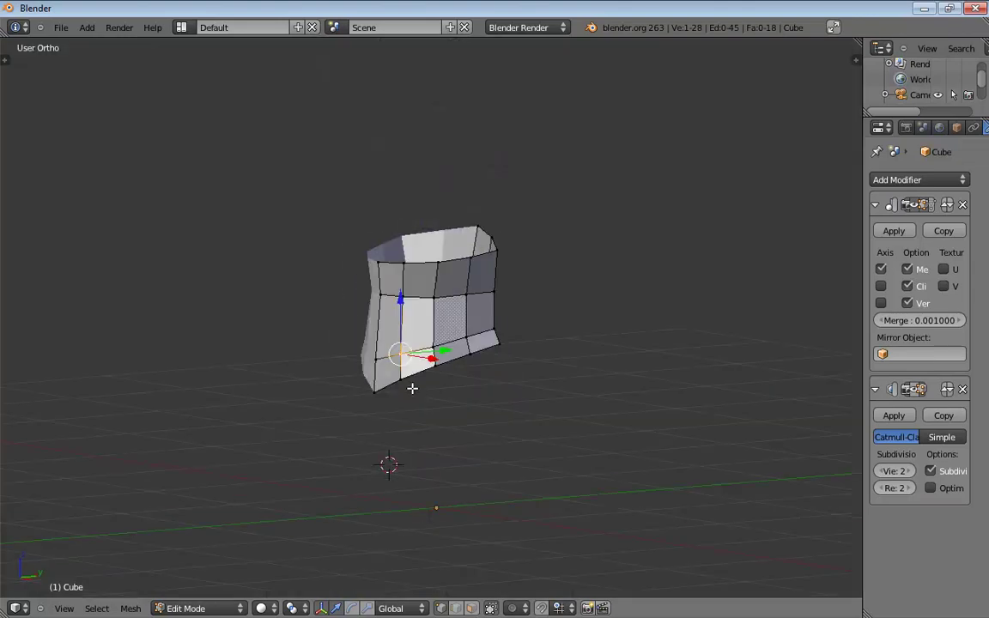
middle_drag(436, 393, 366, 386)
key(KP_5)
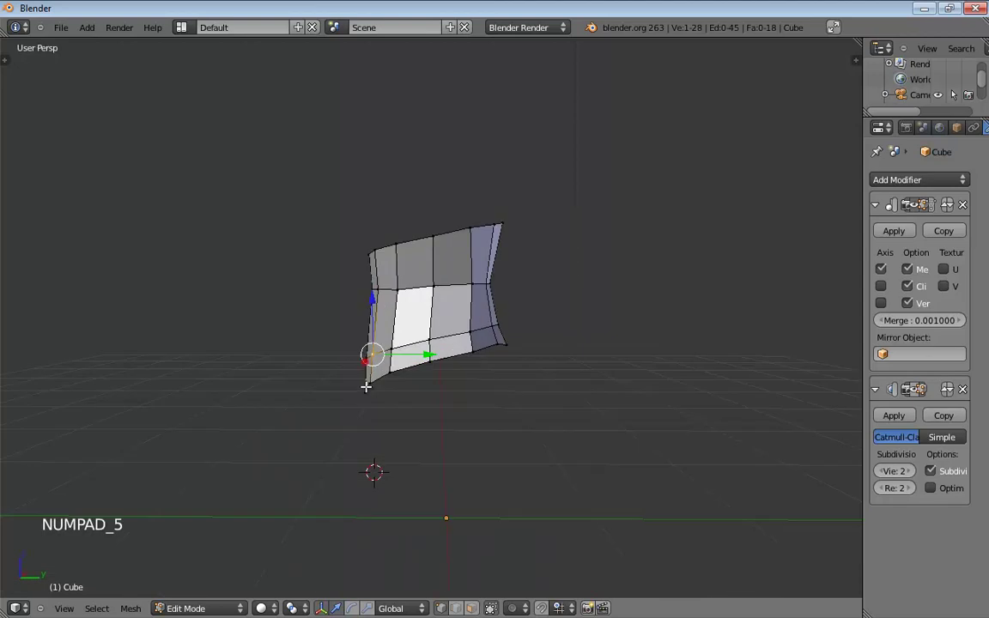
key(KP_5)
key(KP_1)
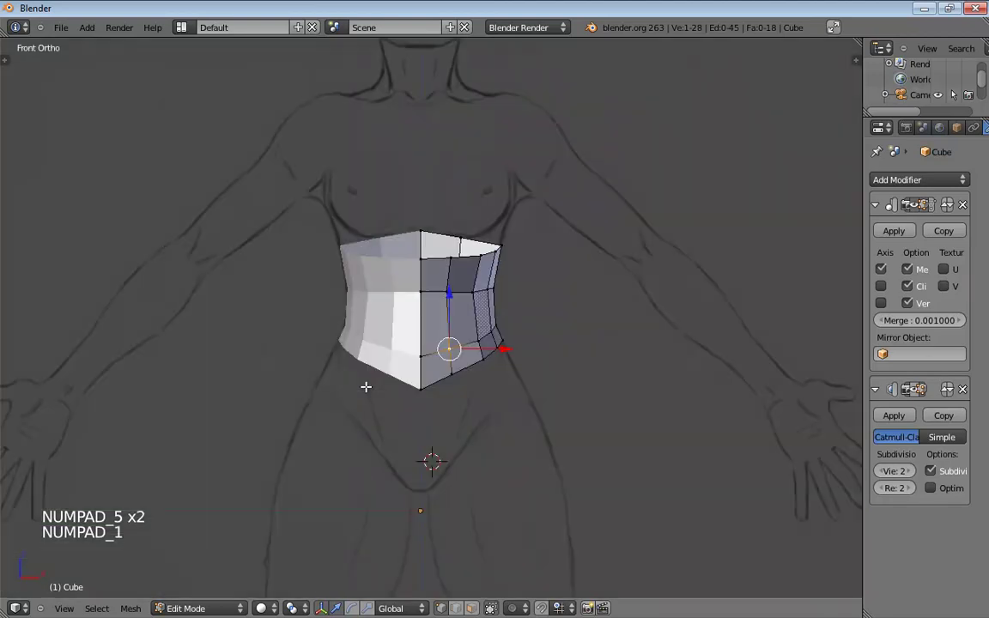
- In wireframe, extrude the torso's bottom edge loop about 0.33 down and 0.16 outward to the hips
key(z)
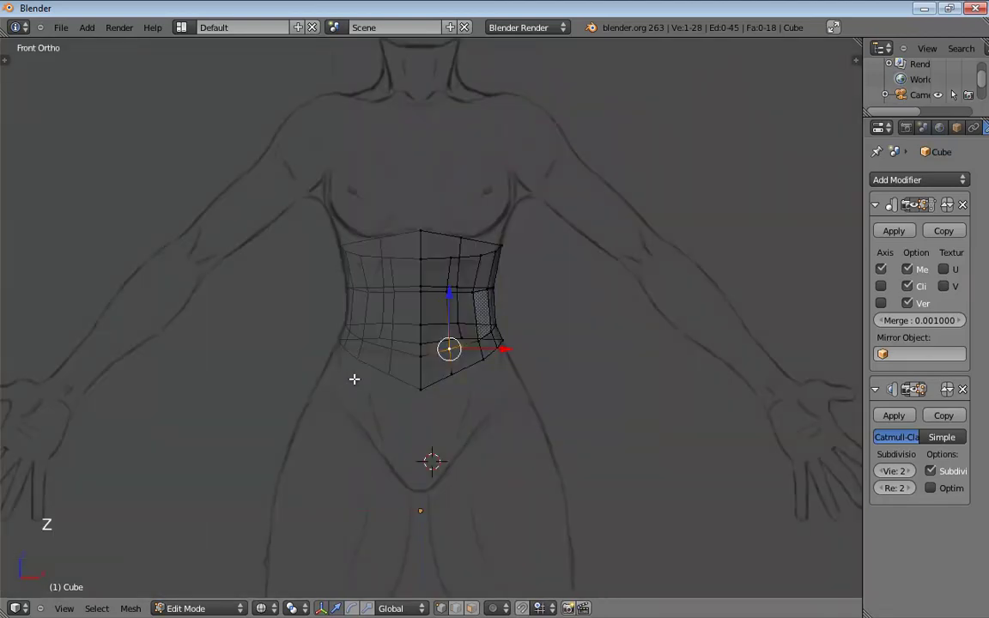
alt+click(436, 381)
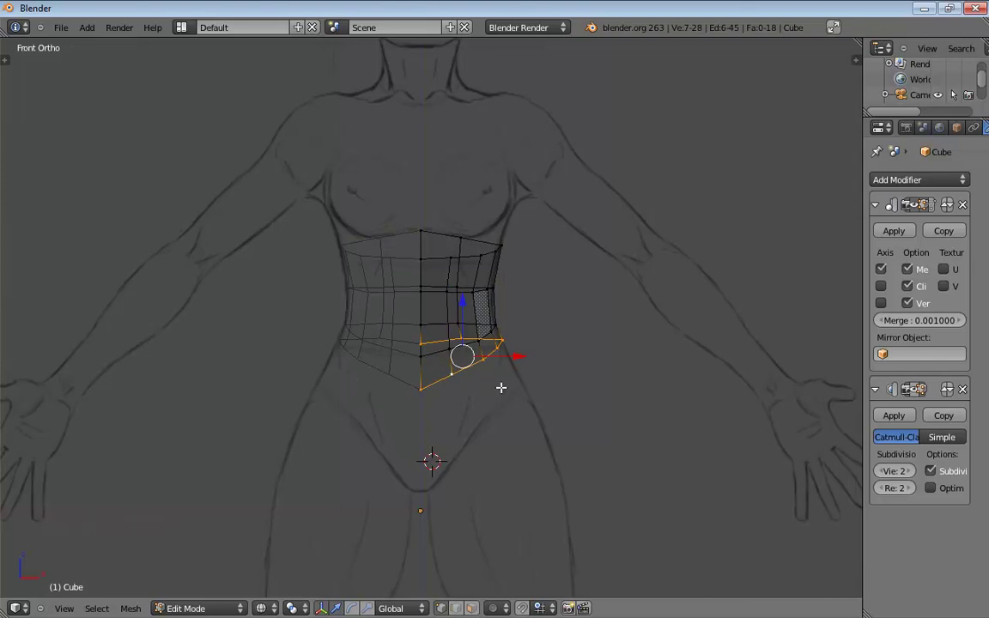
key(e)
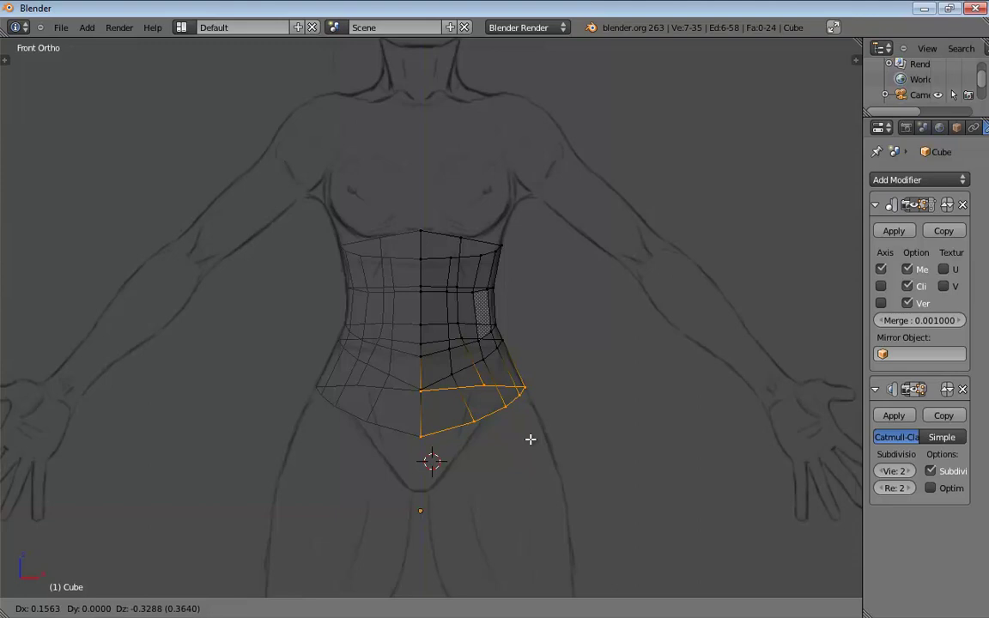
click(530, 439)
- Pull the new hip row's front vertices inward and raise its outer vertices onto the sketched hip outline
shift+middle_drag(629, 468, 658, 395)
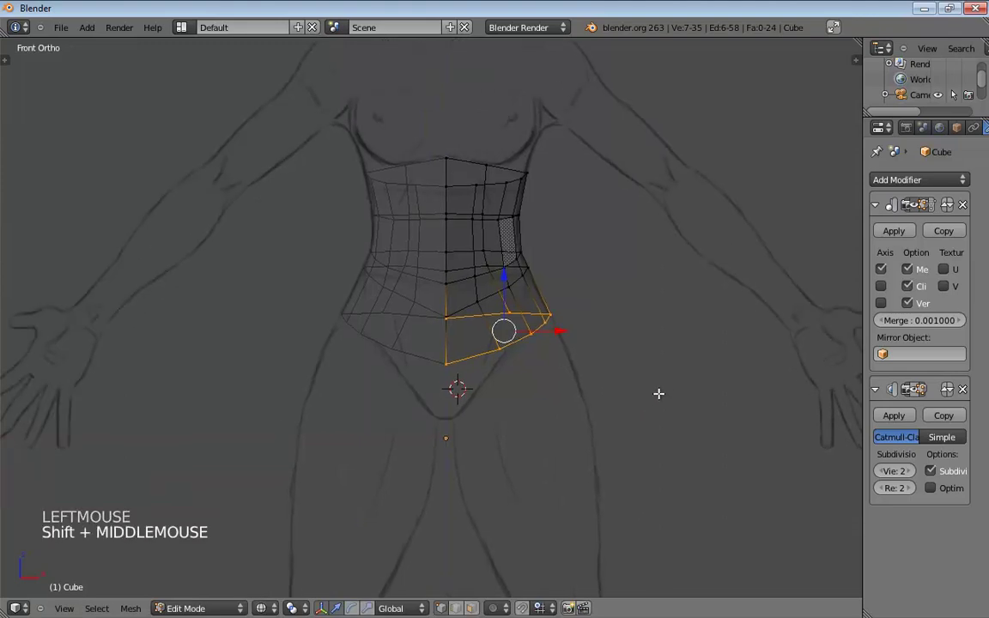
scroll(658, 395, up, 5)
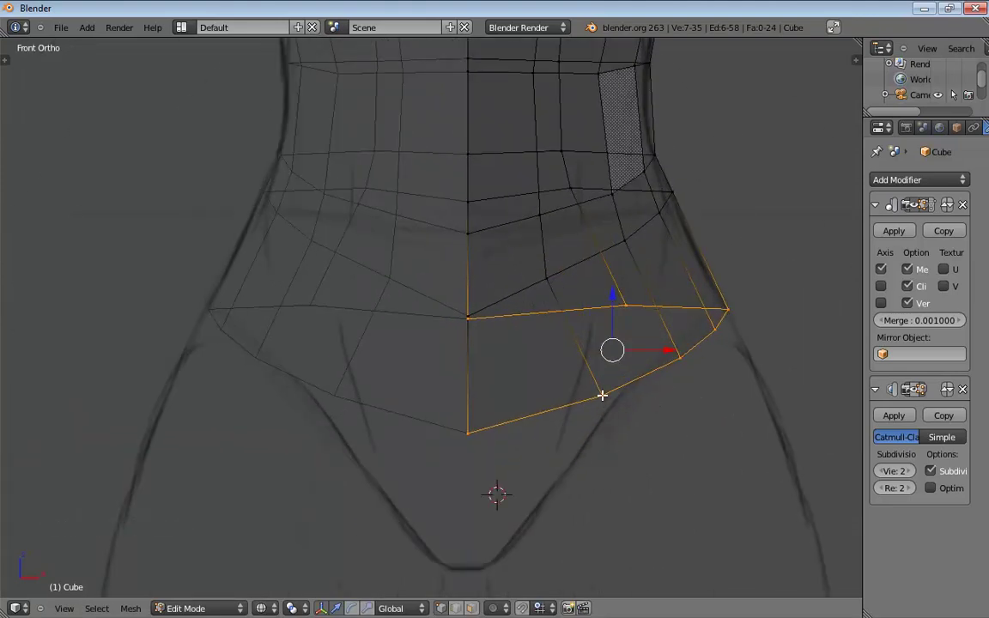
drag(601, 396, 547, 422)
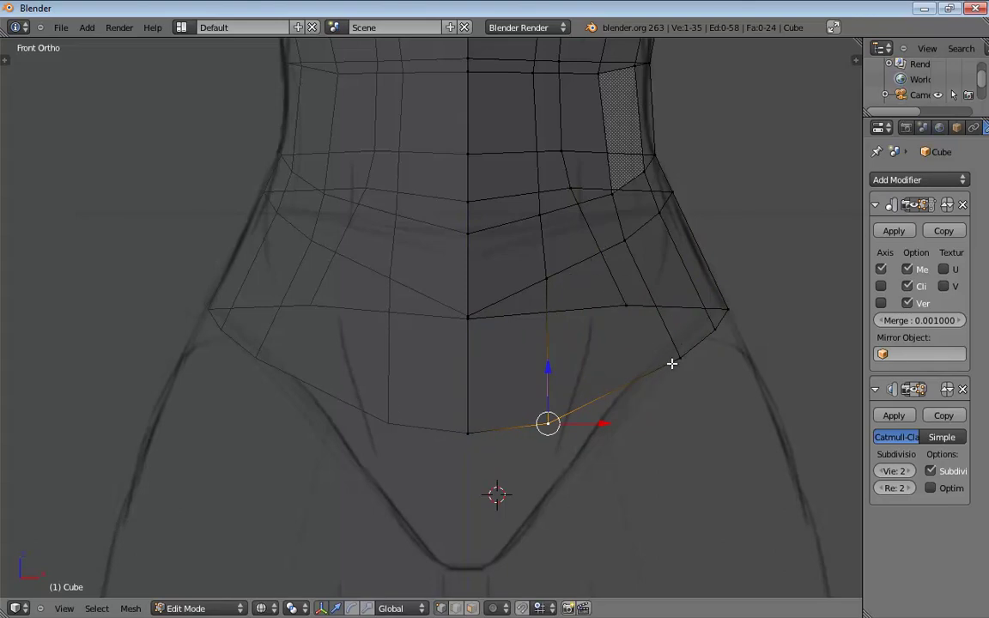
drag(678, 357, 658, 348)
drag(715, 326, 716, 290)
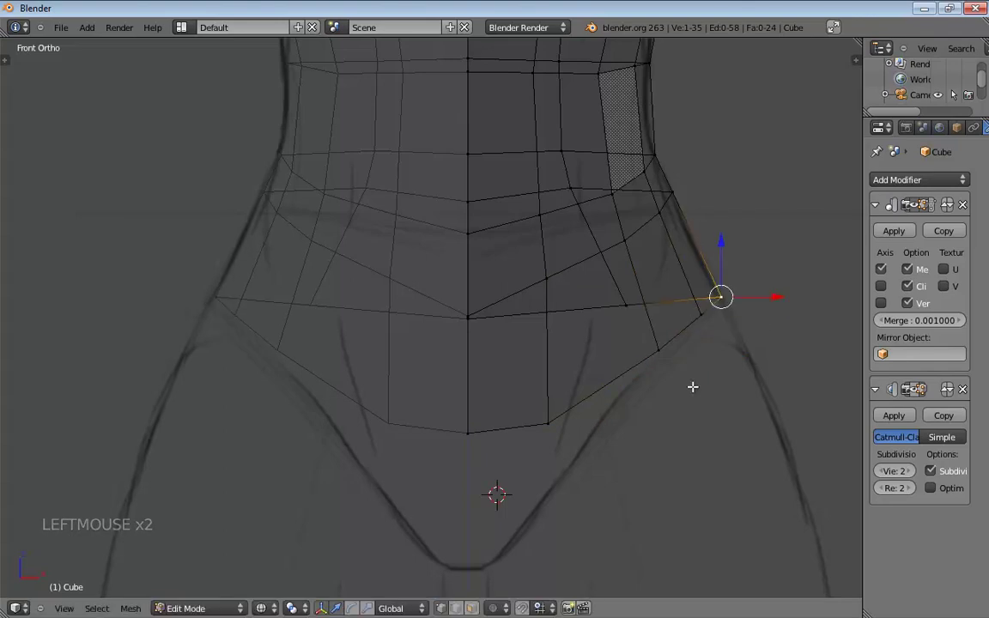
- Nudge the hip row's outer front vertex outward and raise its centre vertex and the neighbouring front vertex
shift+middle_drag(693, 389, 609, 326)
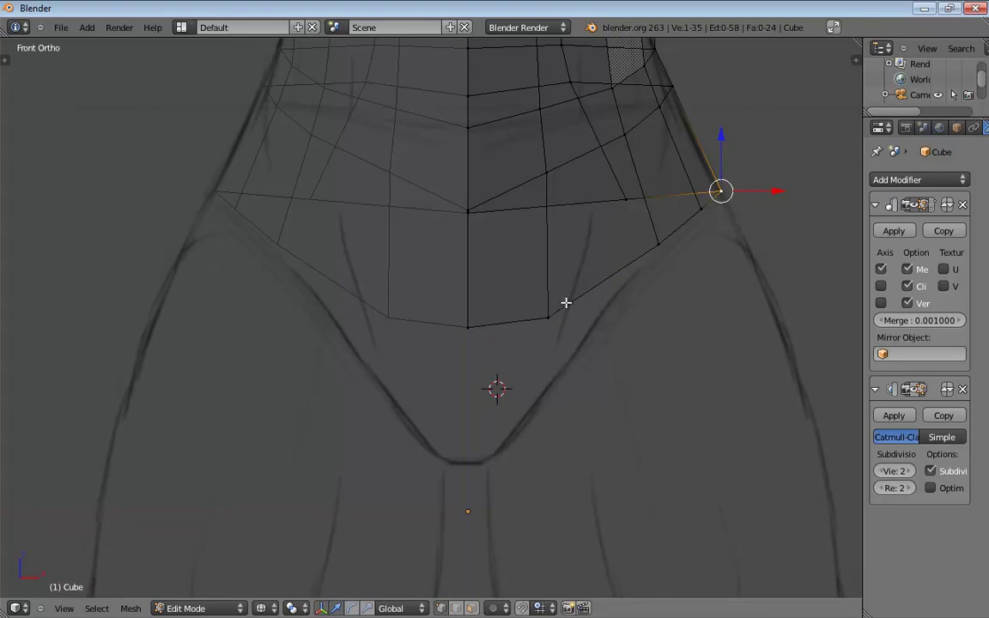
drag(660, 246, 676, 248)
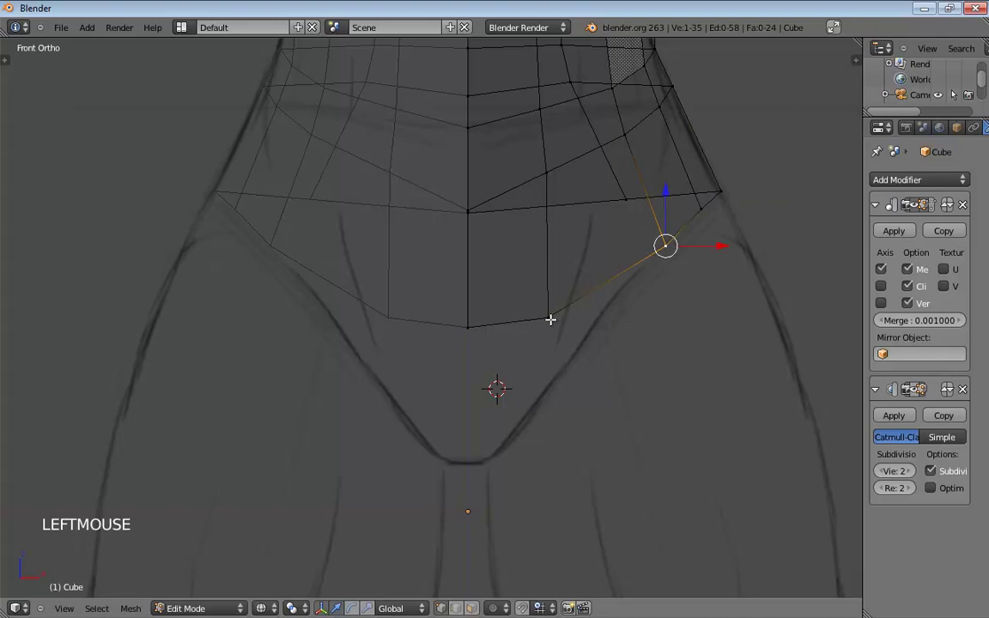
mouse_move(550, 318)
mouse_down()
mouse_move(566, 318)
mouse_move(545, 317)
mouse_up()
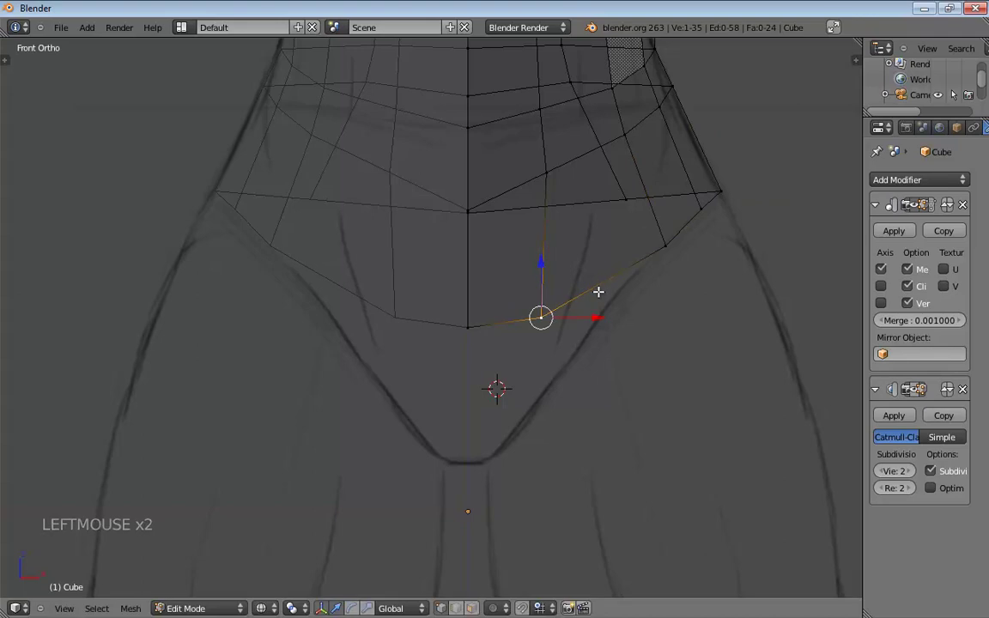
shift+middle_drag(646, 307, 666, 322)
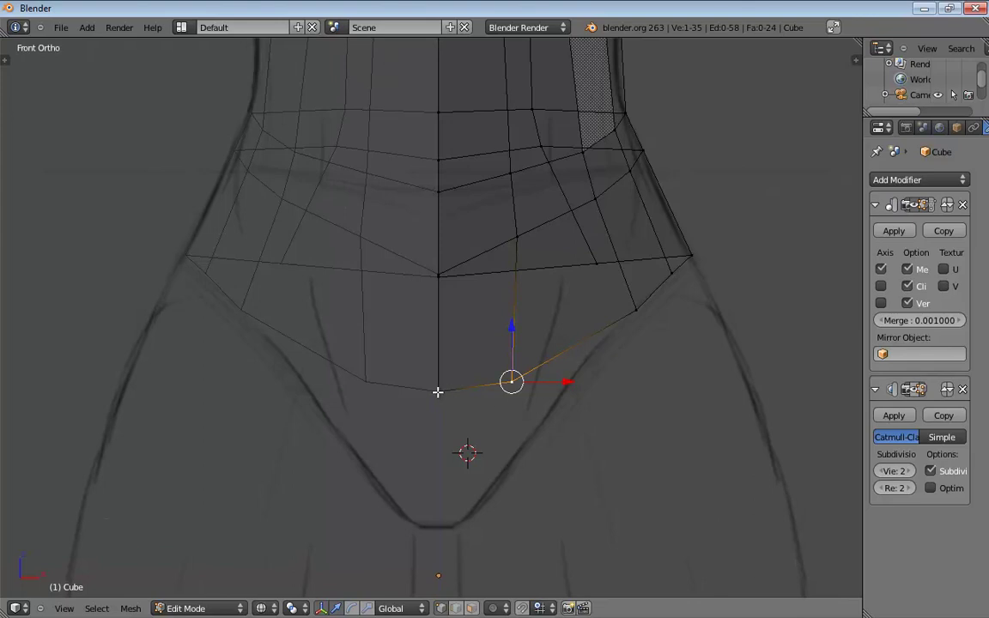
drag(438, 392, 437, 367)
drag(511, 380, 518, 357)
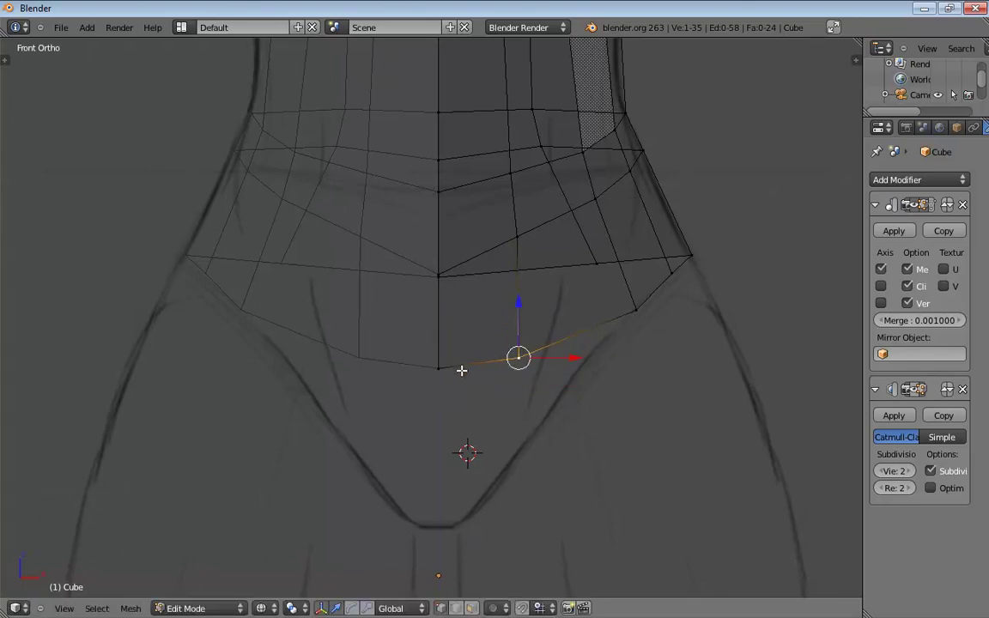
- Raise the front centre vertices of the two rows above the hip row to flatten their downward points
shift+middle_drag(457, 280, 463, 364)
middle_drag(611, 358, 430, 379)
drag(370, 360, 373, 333)
drag(368, 437, 368, 403)
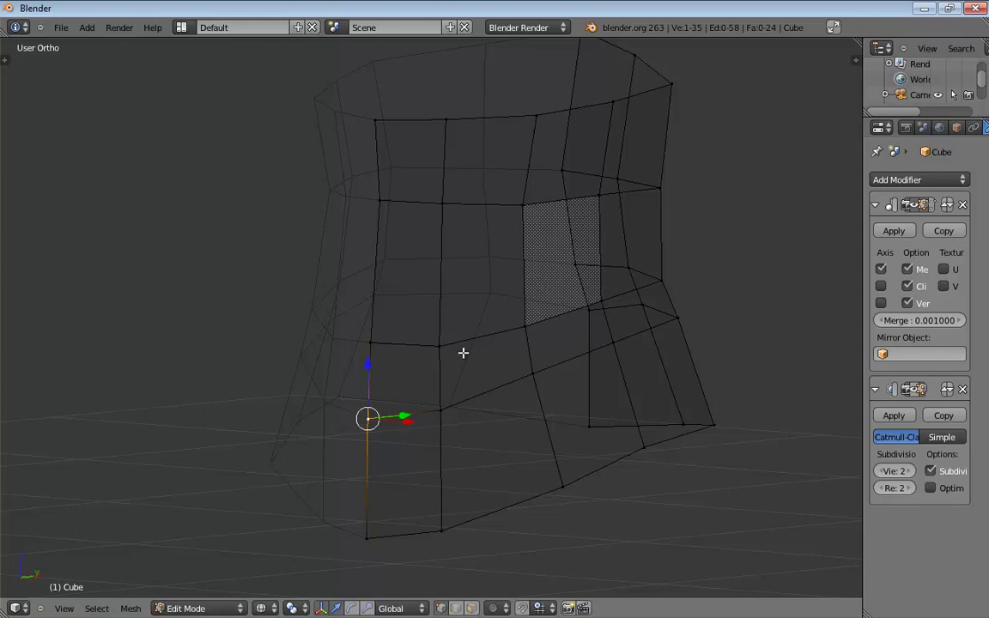
middle_drag(463, 352, 529, 412)
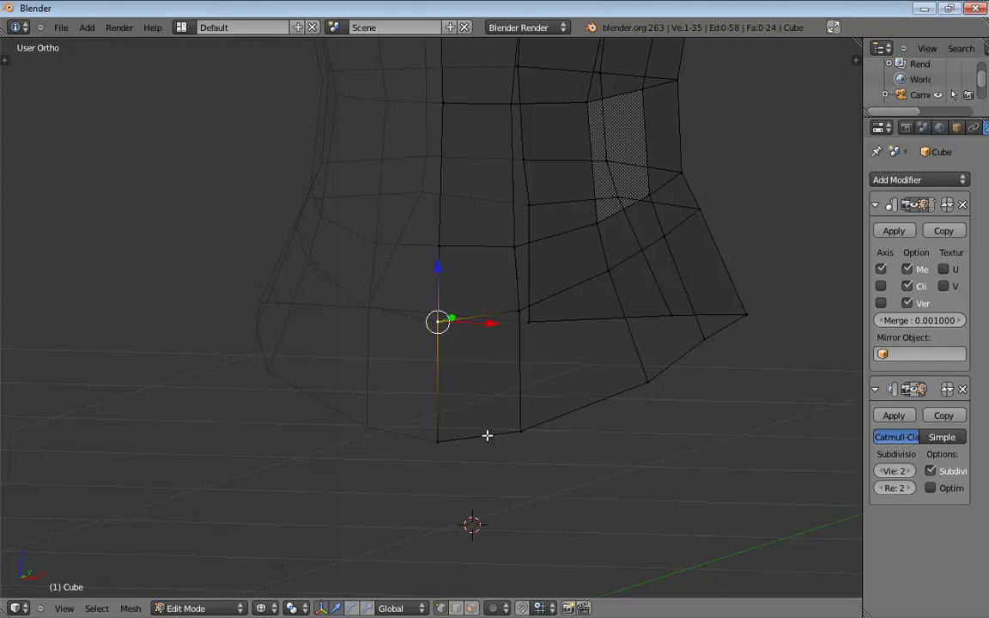
- Extrude the front centre edge of the hip row down to the sketched crotch and return to vertex selection
key(ctrl+Tab)
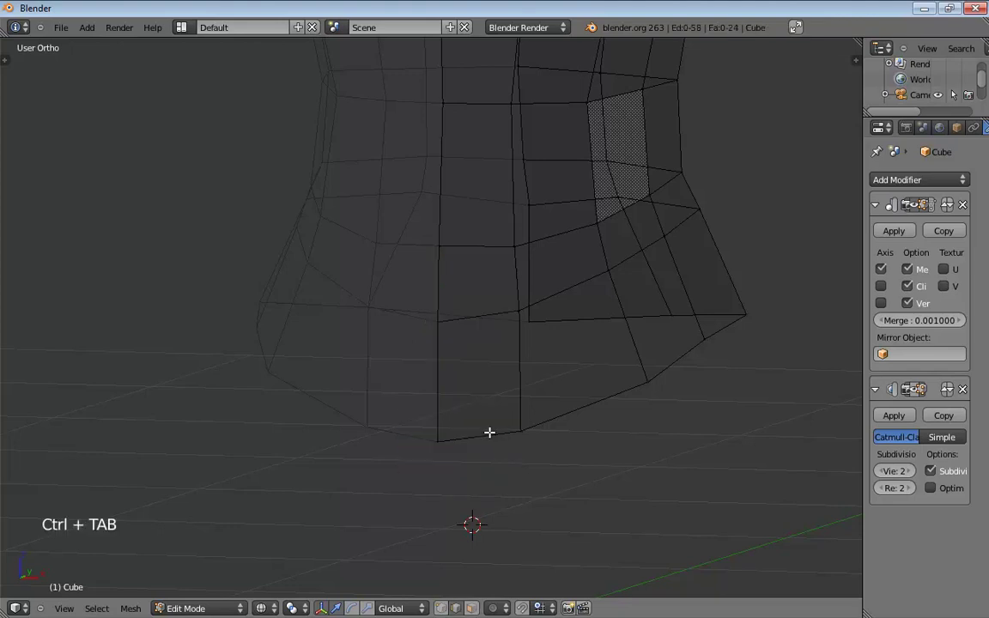
click(518, 429)
key(KP_1)
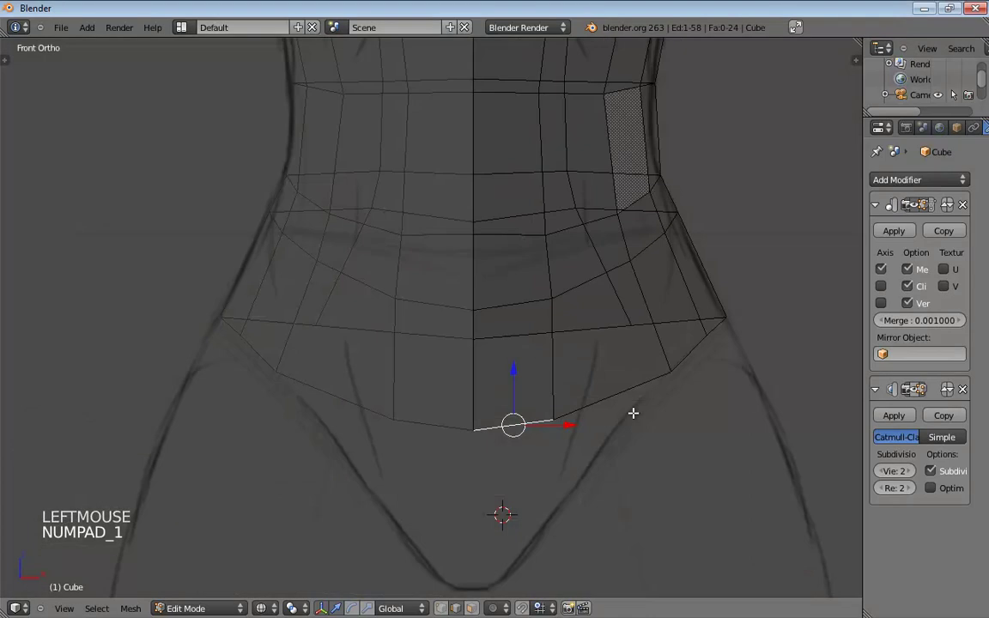
shift+middle_drag(634, 410, 553, 358)
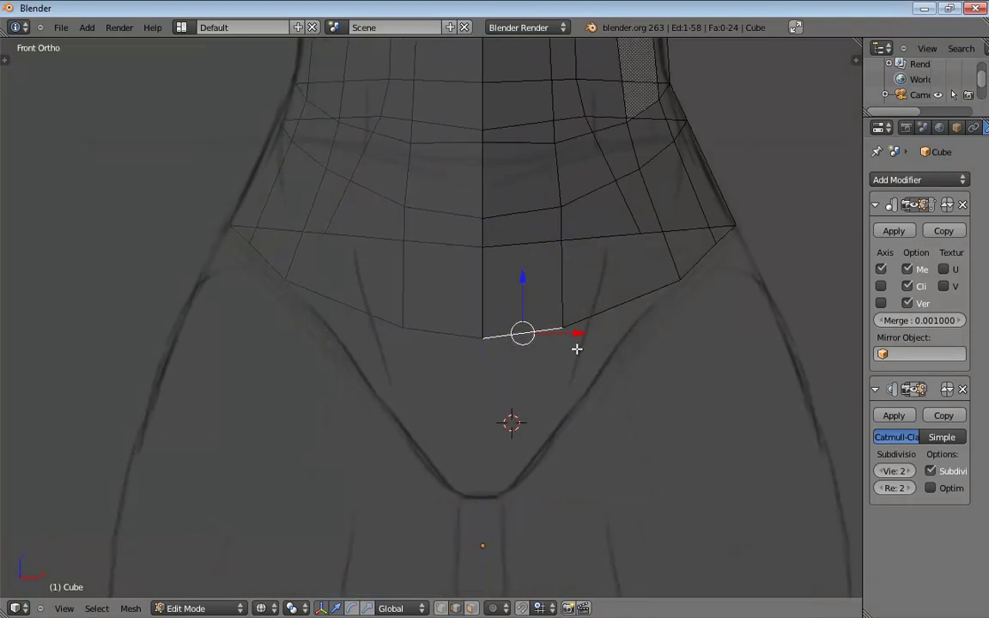
key(e)
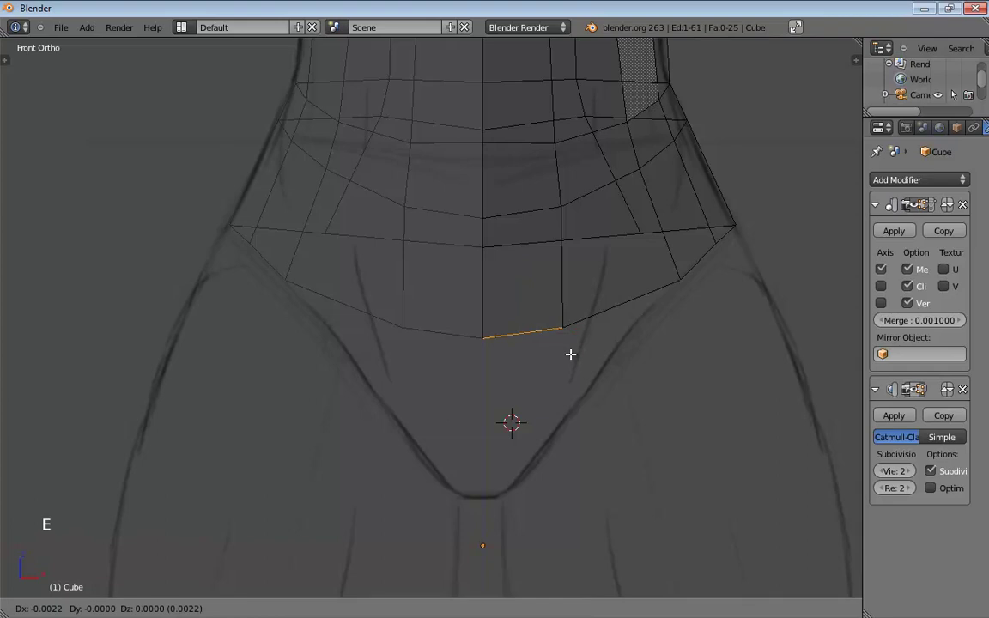
click(524, 515)
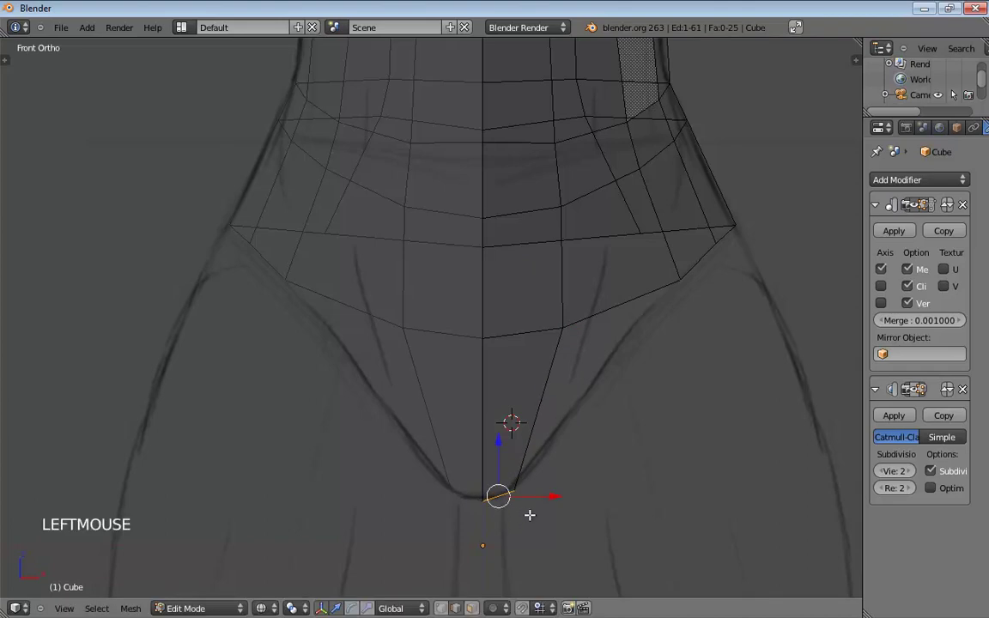
key(ctrl+Tab)
click(542, 486)
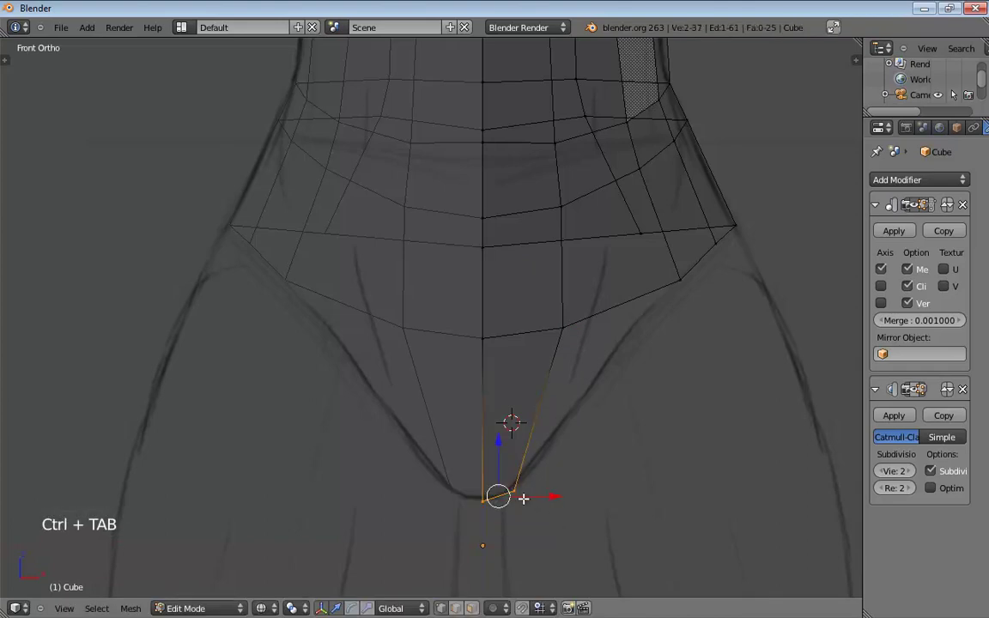
- Move the crotch edge's outer vertex inward and down onto the sketched crotch line, and switch to the side view
click(515, 490)
drag(515, 489, 509, 498)
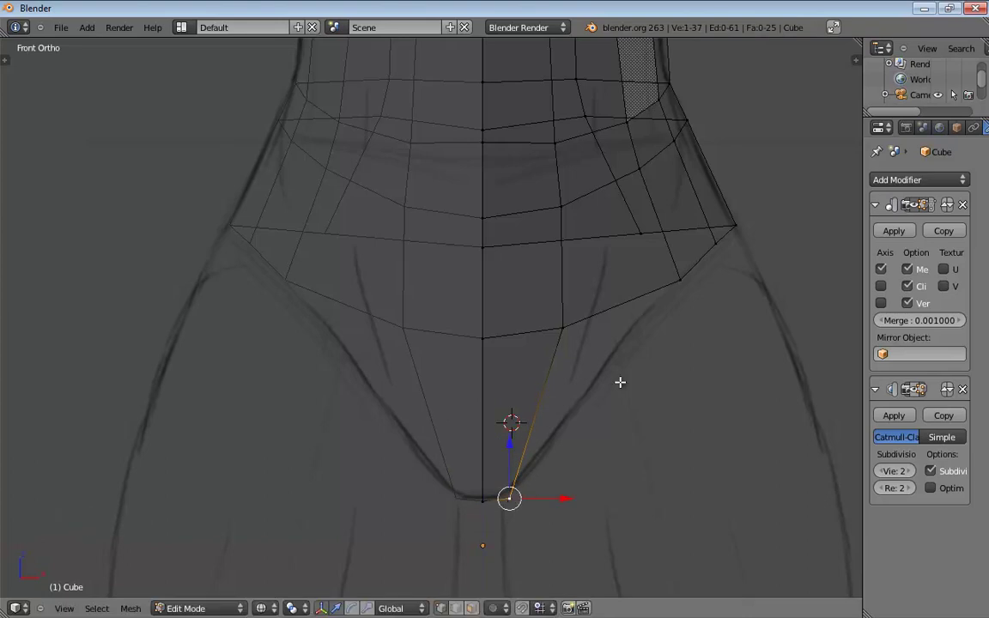
key(KP_3)
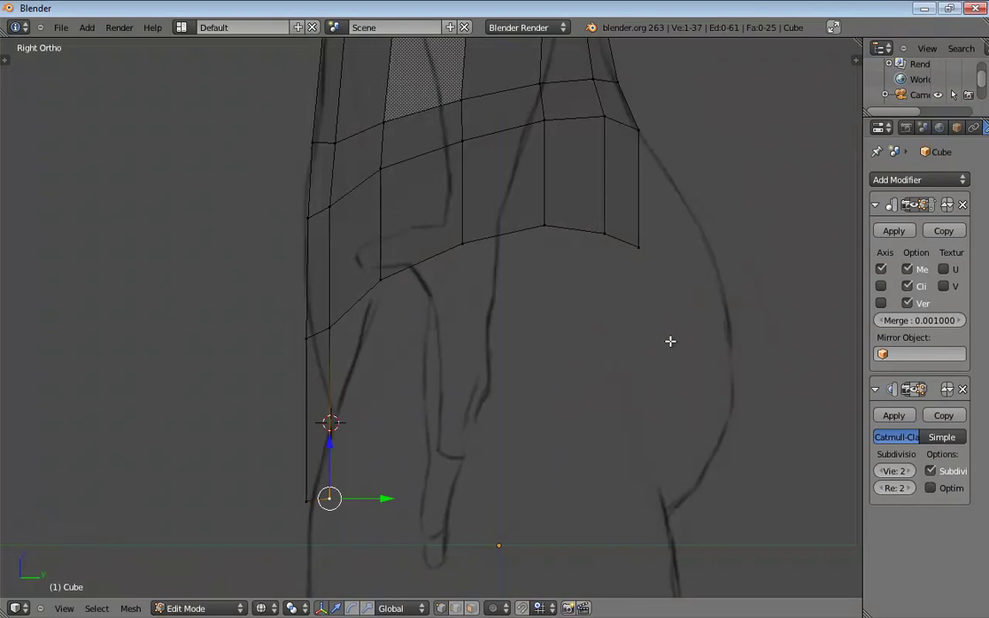
shift+middle_drag(652, 315, 633, 390)
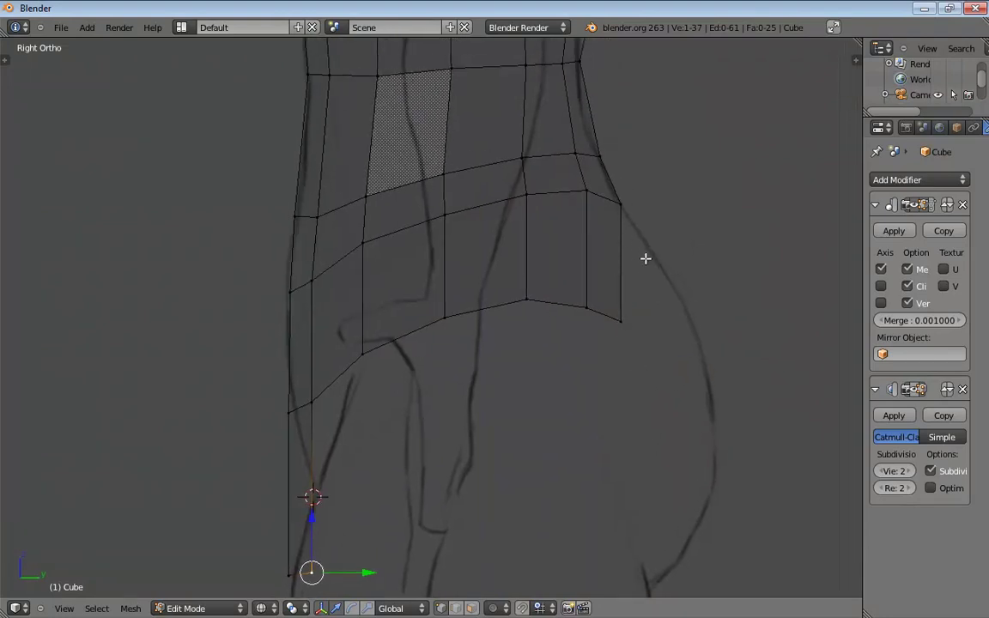
shift+middle_drag(622, 316, 610, 403)
click(610, 405)
drag(611, 405, 640, 323)
drag(577, 391, 579, 332)
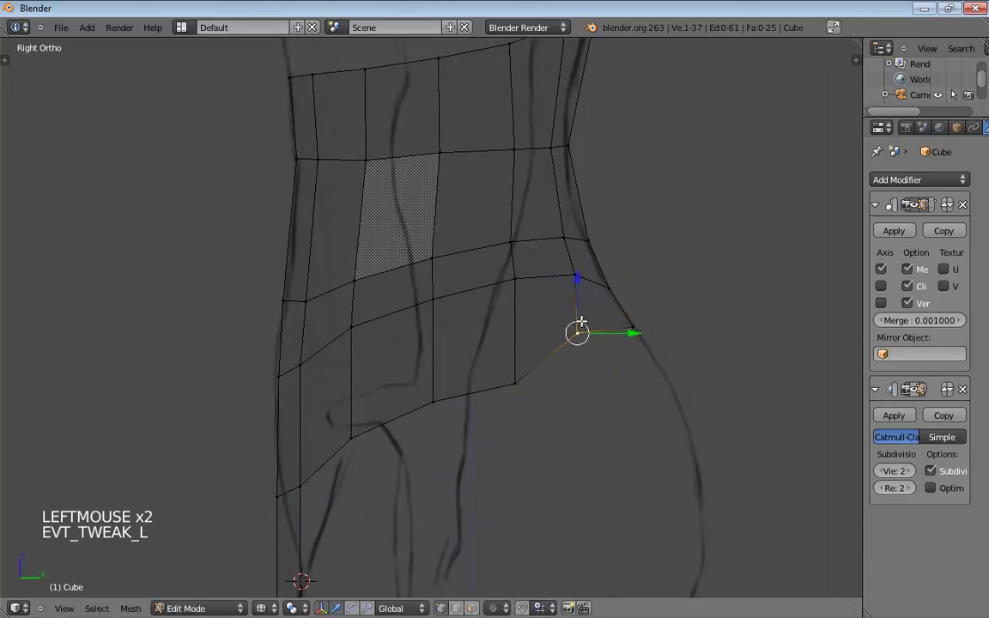
key(ctrl+z)
key(ctrl+z)
key(ctrl+z)
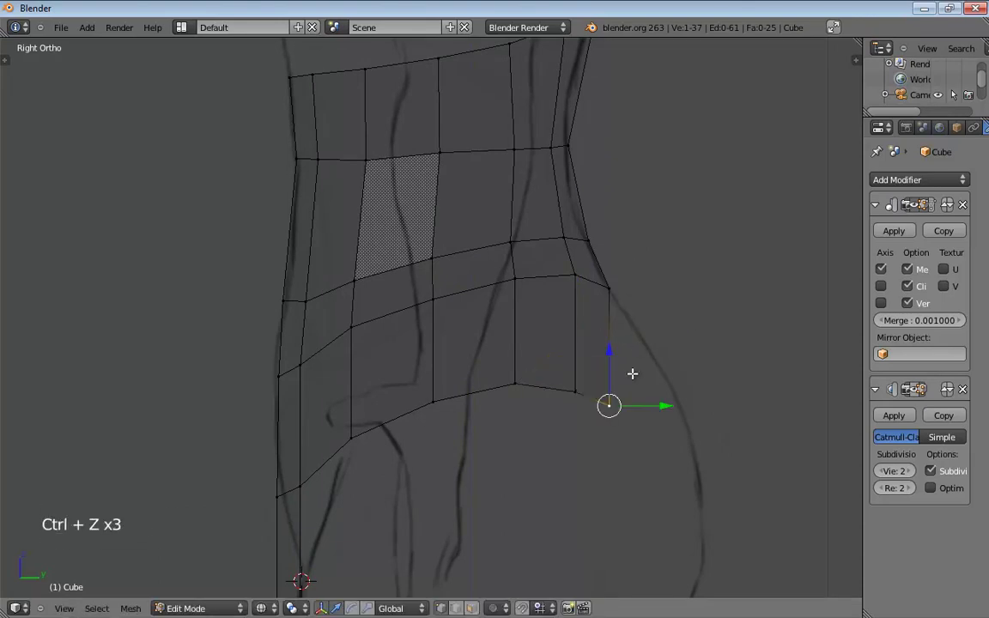
- Move the hip row's rearmost vertex up onto the sketched buttock outline and raise the two vertices in front of it
drag(611, 405, 645, 344)
drag(574, 390, 572, 357)
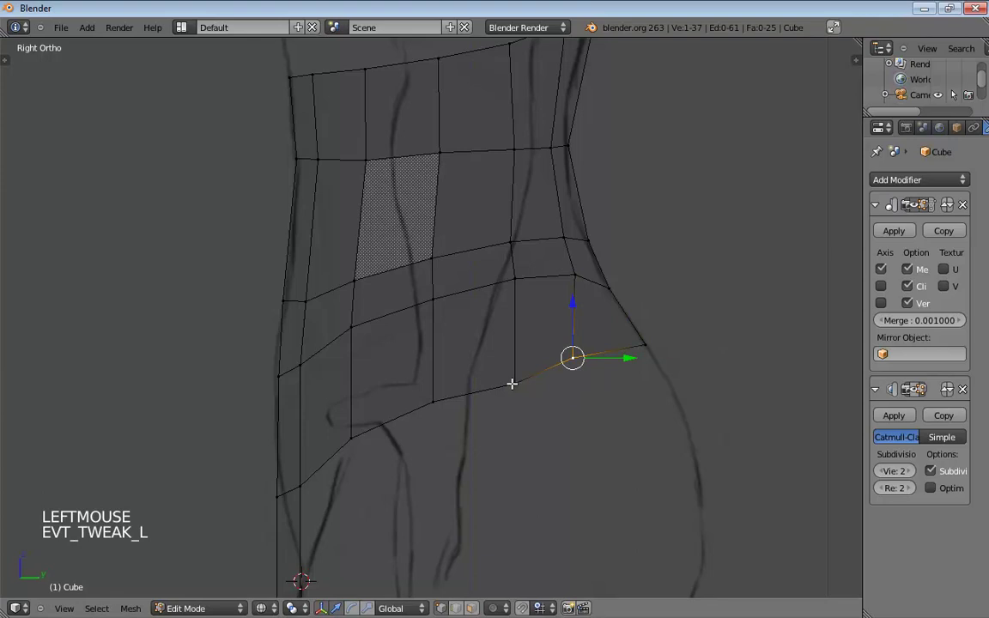
drag(514, 383, 509, 367)
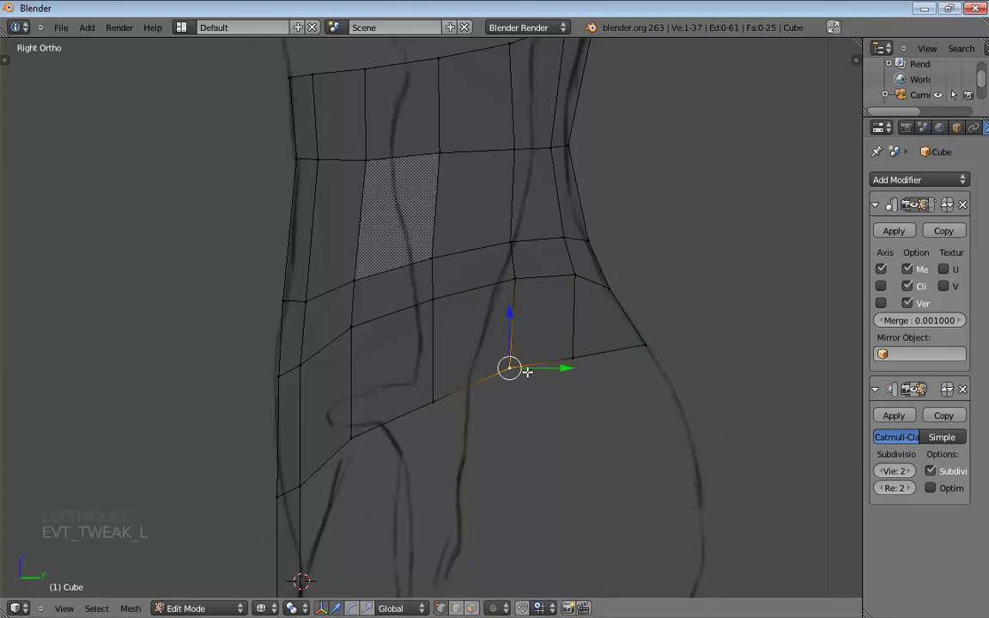
- Move both crotch vertices backward and slightly up in the side view, and nudge the hip row's second front vertex backward
shift+middle_drag(670, 429, 644, 343)
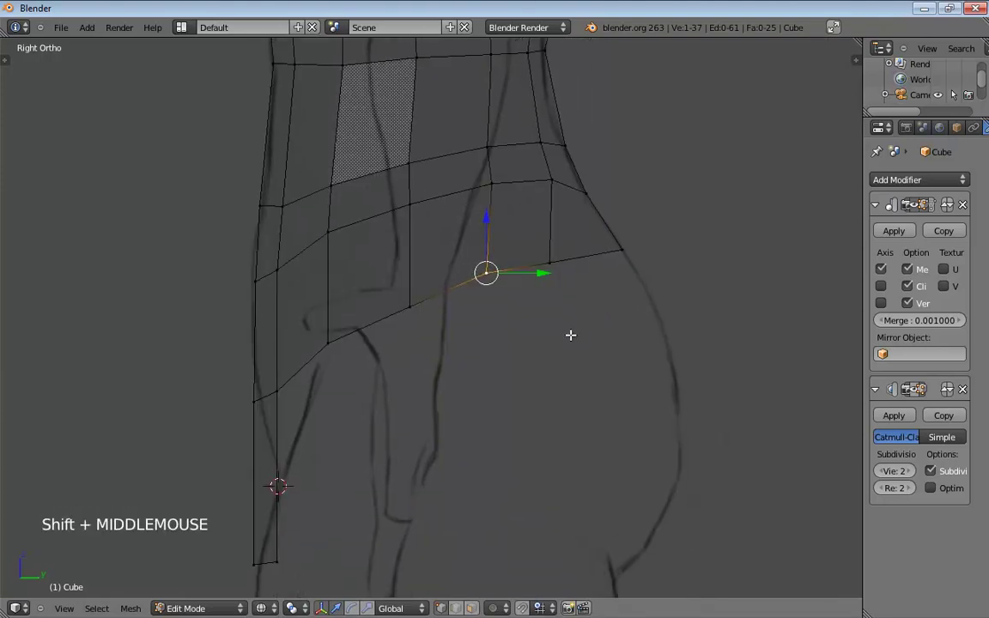
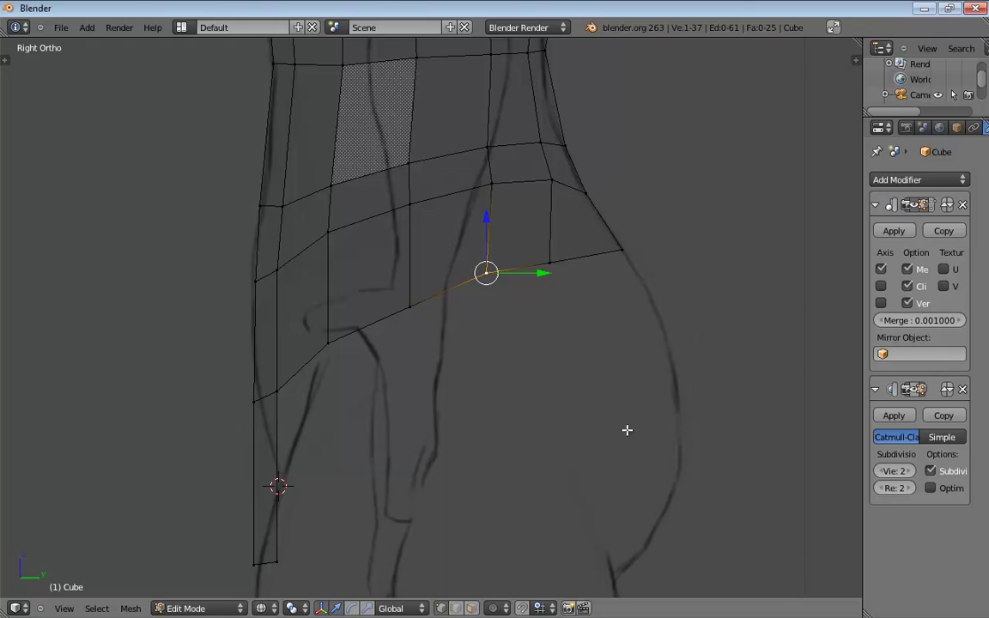
shift+middle_drag(290, 558, 391, 380)
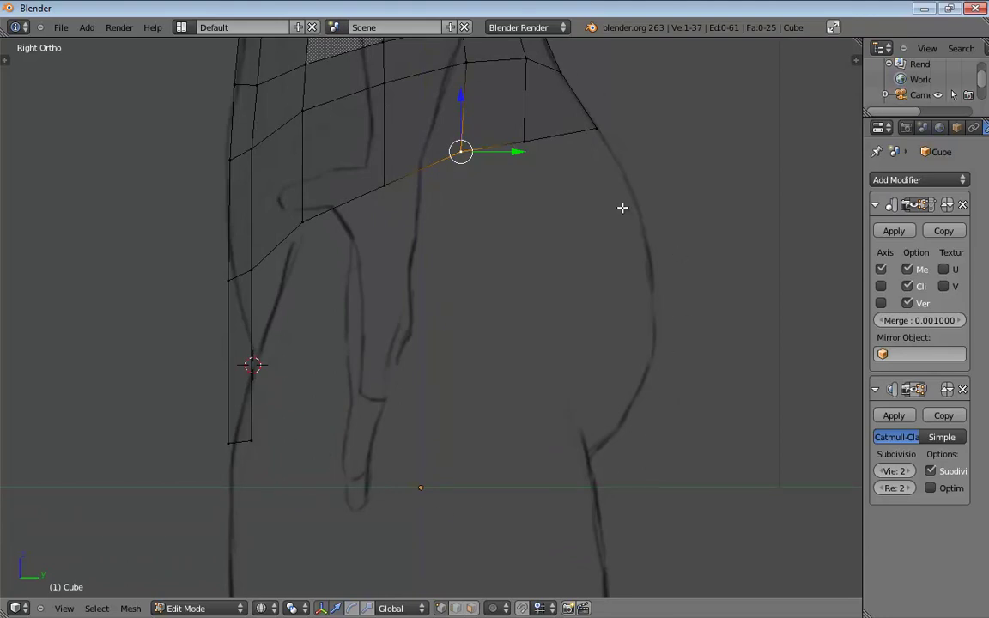
drag(250, 440, 292, 429)
click(229, 281)
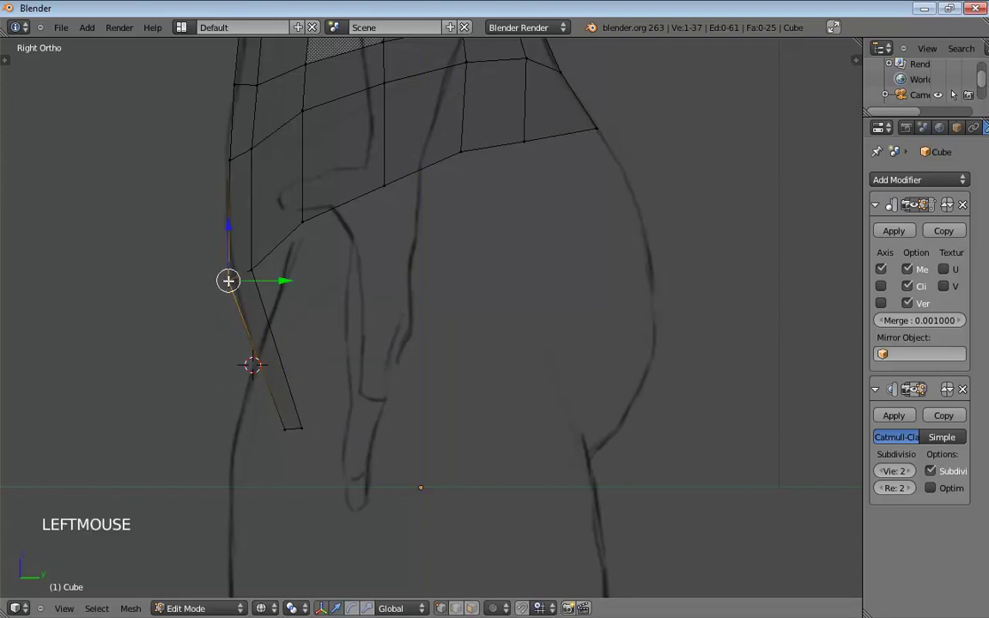
drag(254, 267, 261, 268)
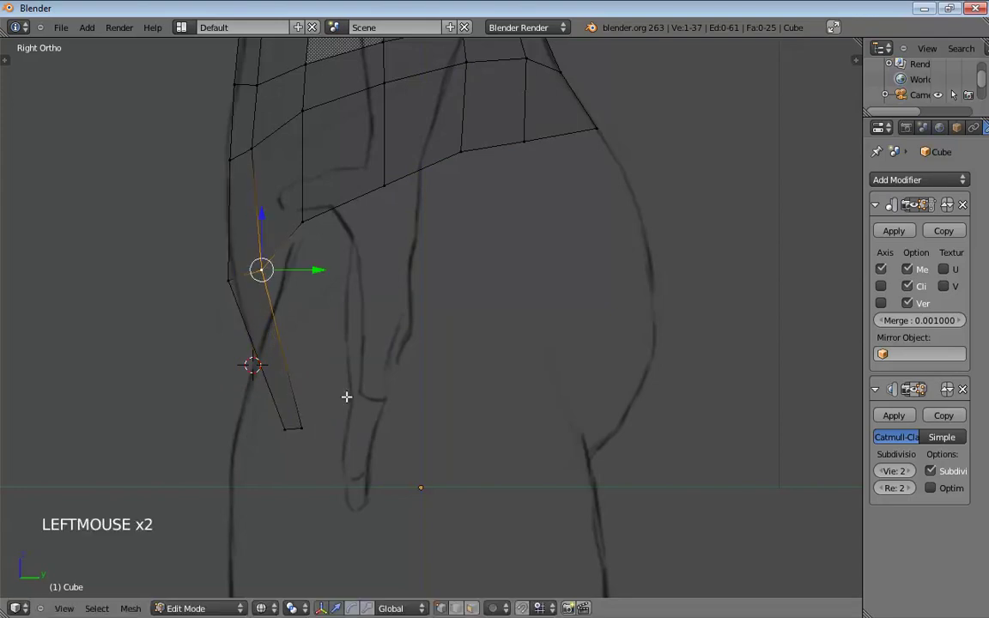
click(302, 426)
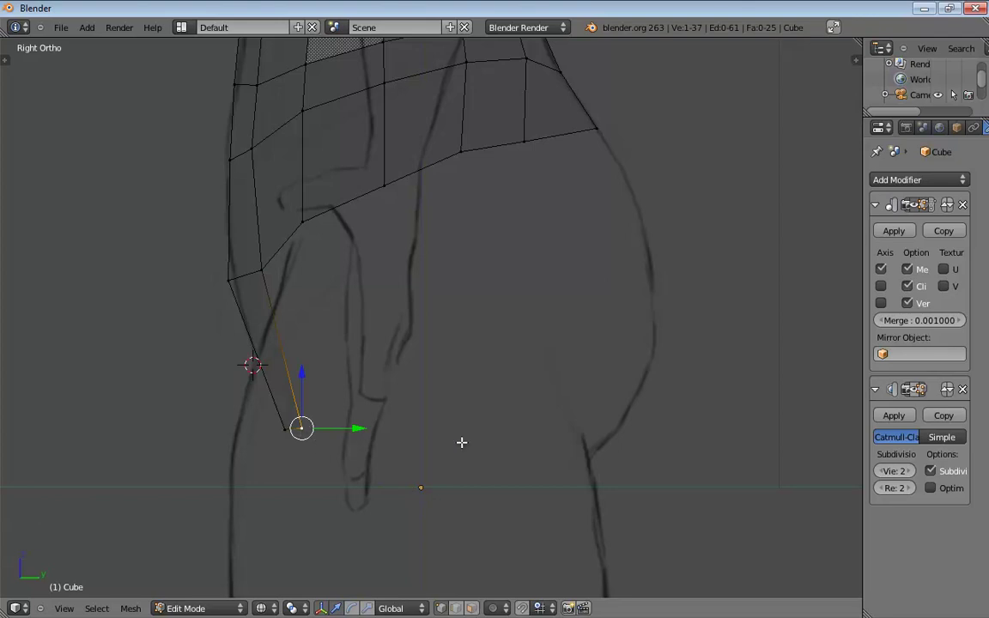
- Lower the centre and outer crotch vertices onto the sketched crotch line in the front view
key(KP_1)
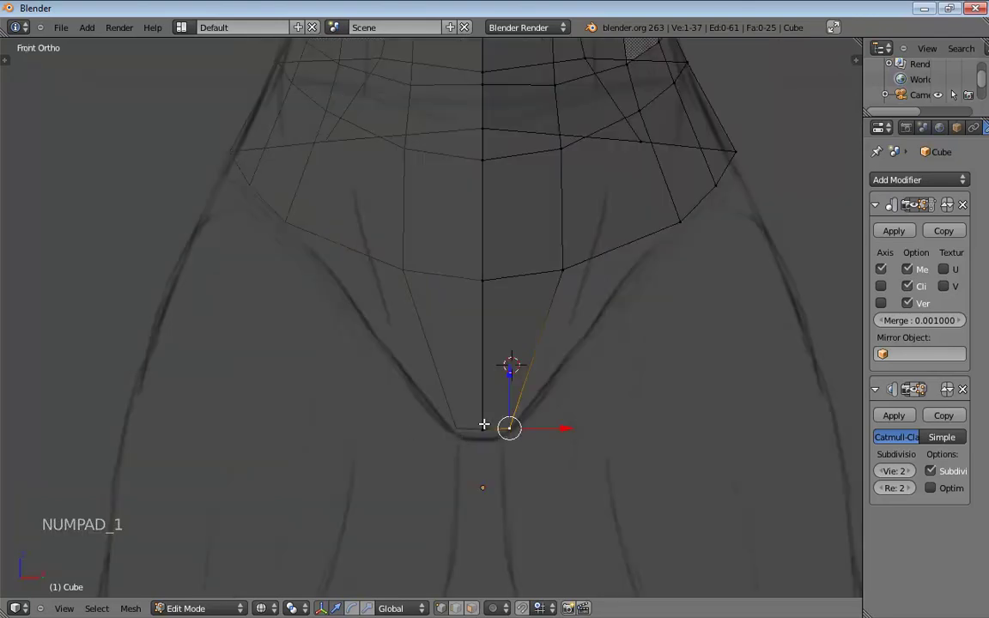
drag(483, 425, 483, 438)
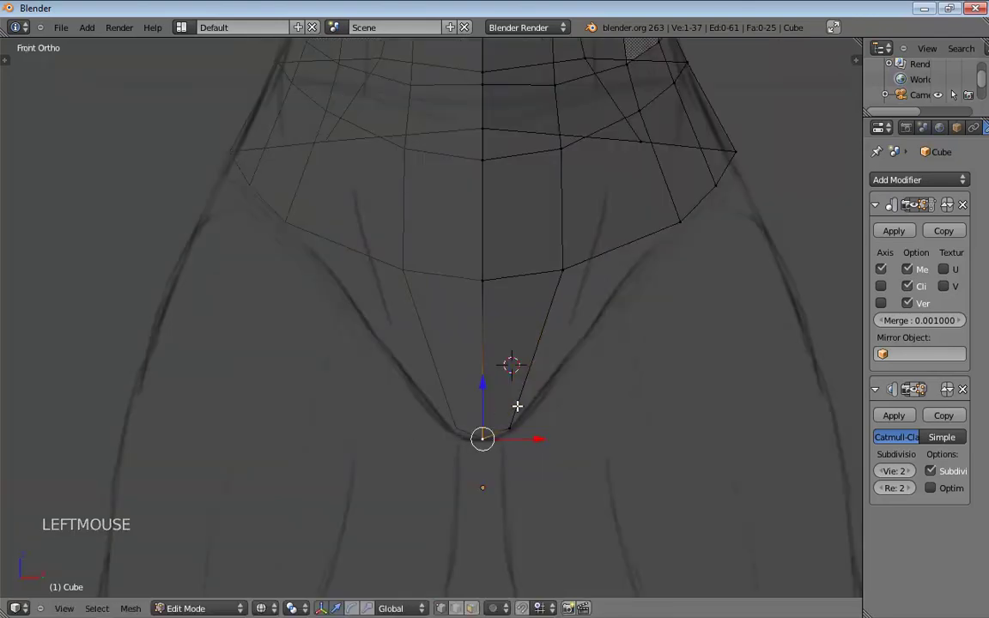
click(510, 426)
drag(510, 375, 508, 386)
- Move both crotch vertices together further backward and down in the side view
key(KP_3)
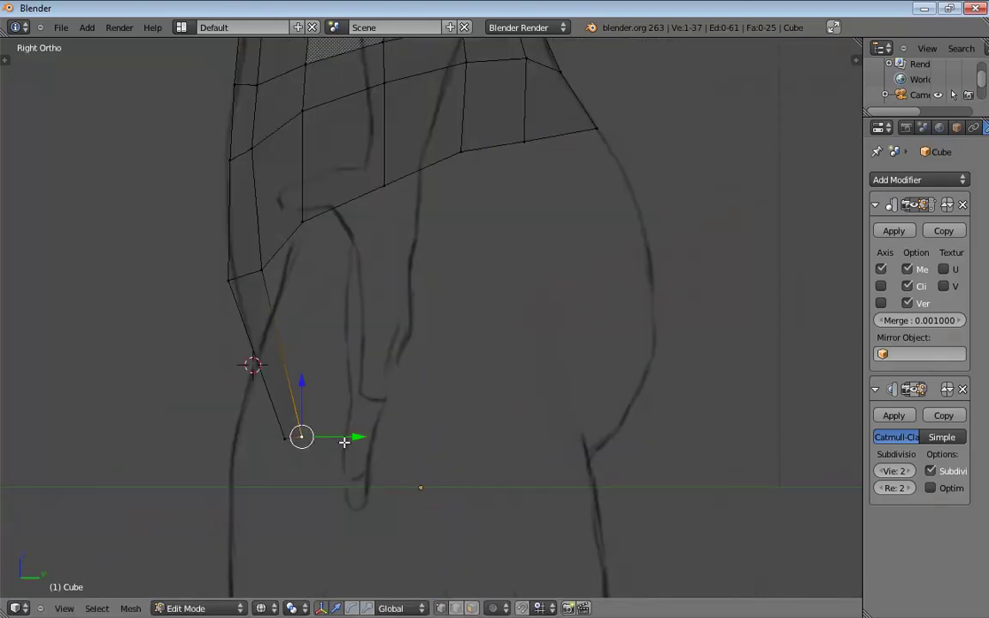
shift+click(283, 440)
drag(333, 437, 365, 438)
drag(329, 396, 328, 411)
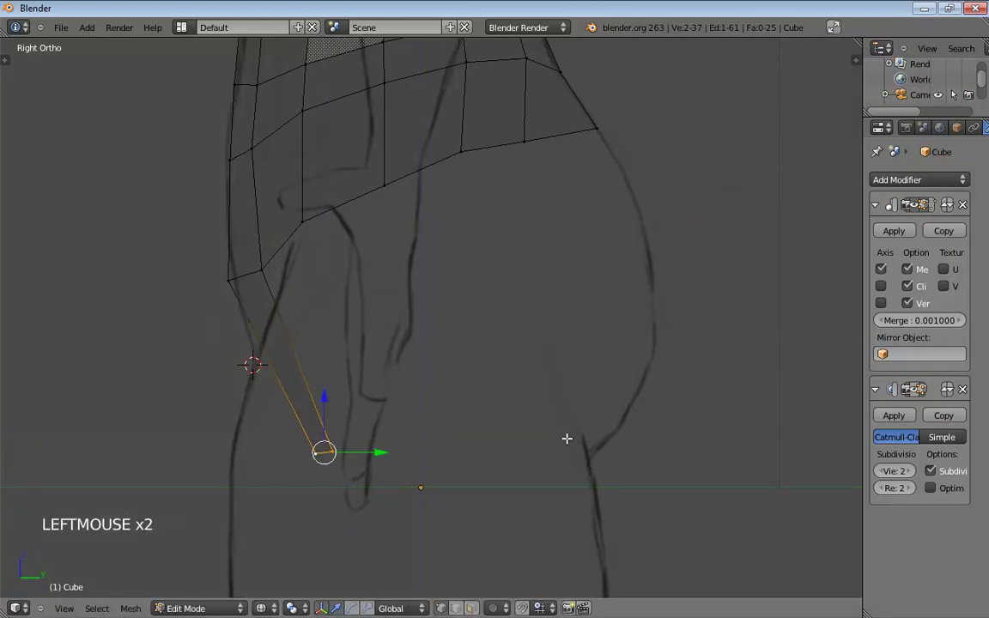
click(525, 143)
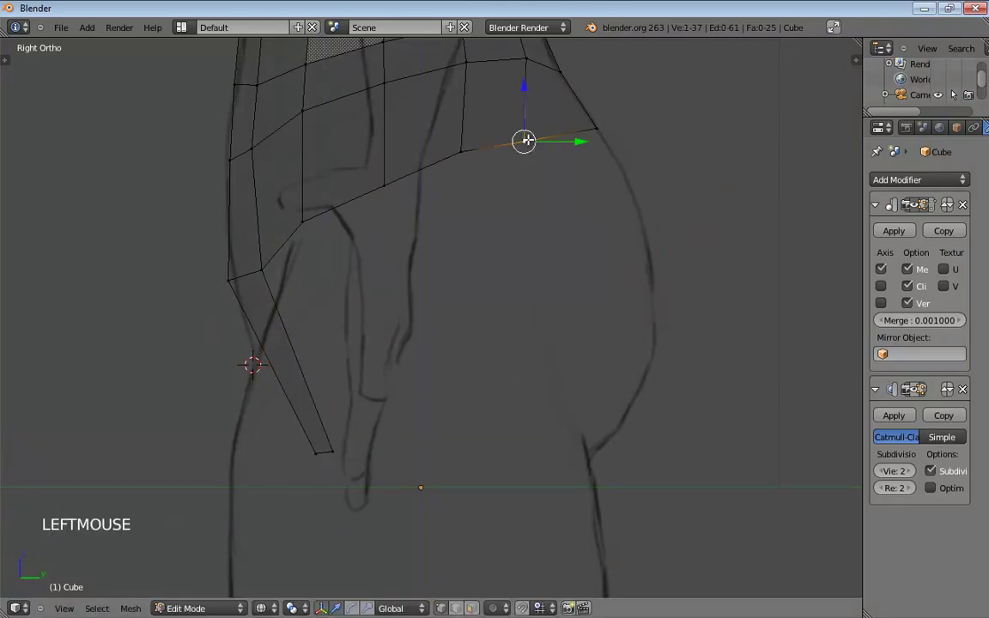
drag(525, 143, 539, 131)
key(z)
key(ctrl+z)
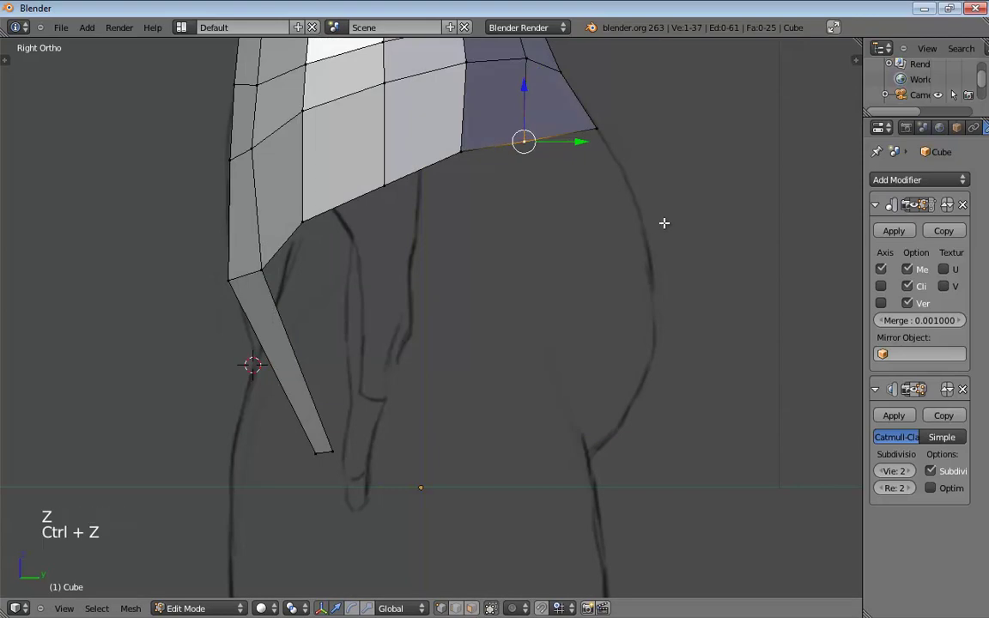
key(z)
- Shift the hip row's three vertices ahead of the rearmost one backward and up, and nudge its second front vertex backward
shift+middle_drag(637, 224, 627, 351)
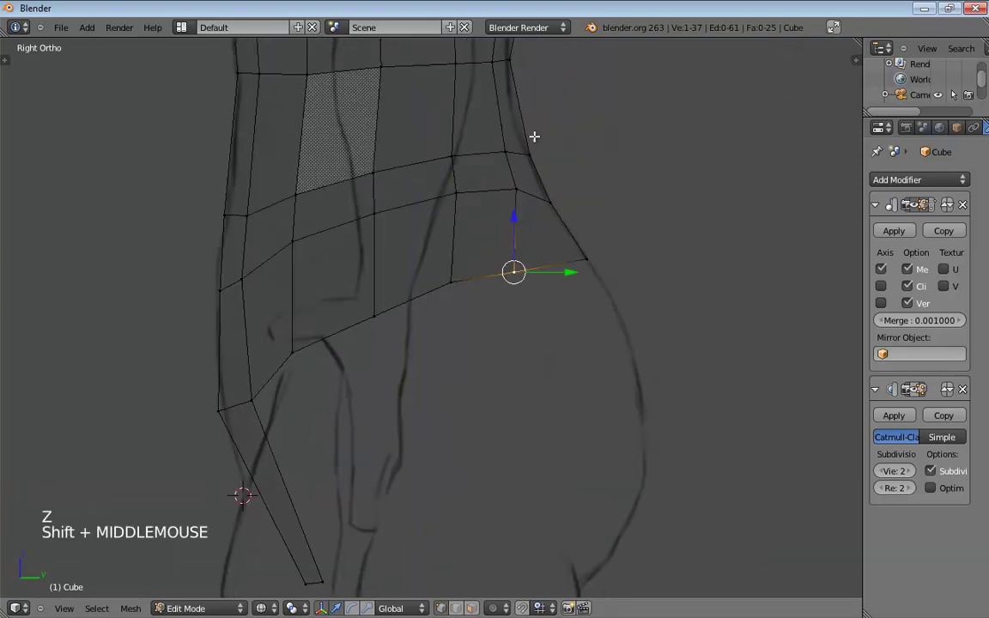
shift+middle_drag(534, 136, 565, 267)
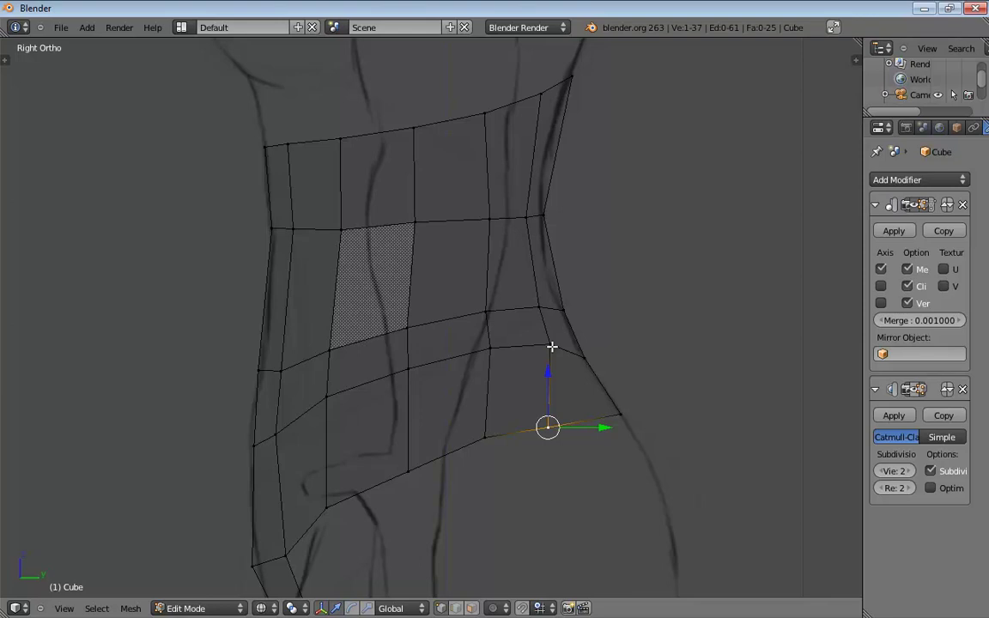
drag(549, 428, 581, 412)
drag(488, 444, 512, 425)
drag(421, 468, 426, 456)
shift+middle_drag(368, 514, 375, 456)
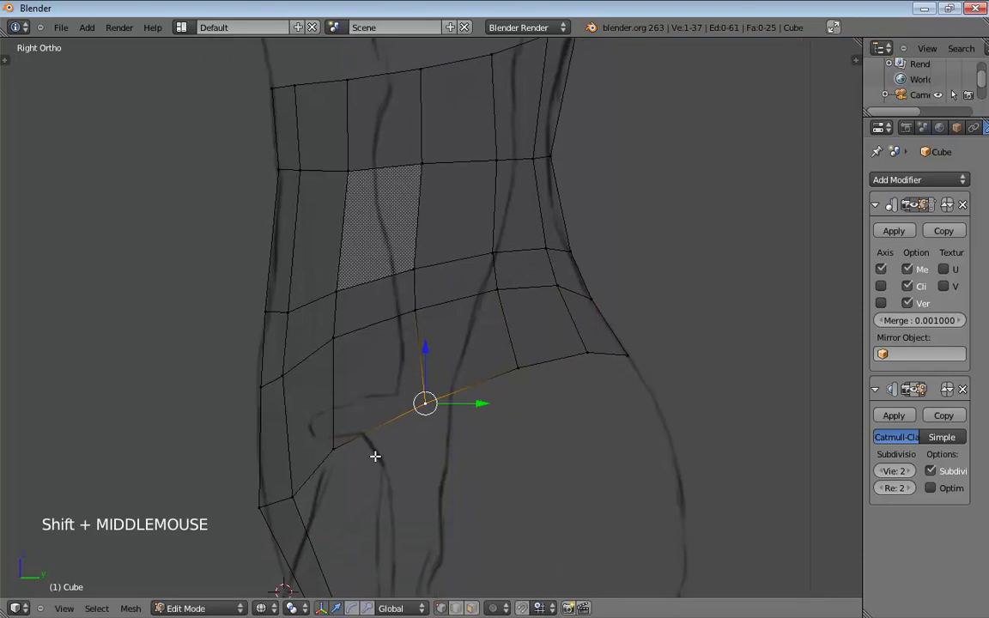
click(336, 450)
drag(293, 494, 309, 495)
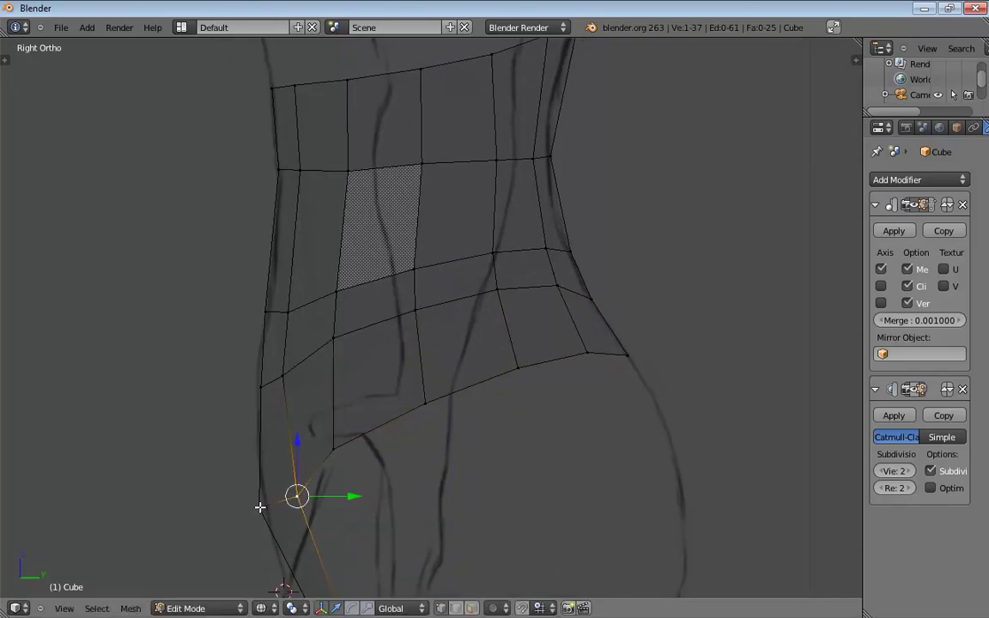
- Show the torso in solid shading and enable the Subdivision Surface modifier's display in Edit Mode
shift+middle_drag(546, 451, 540, 344)
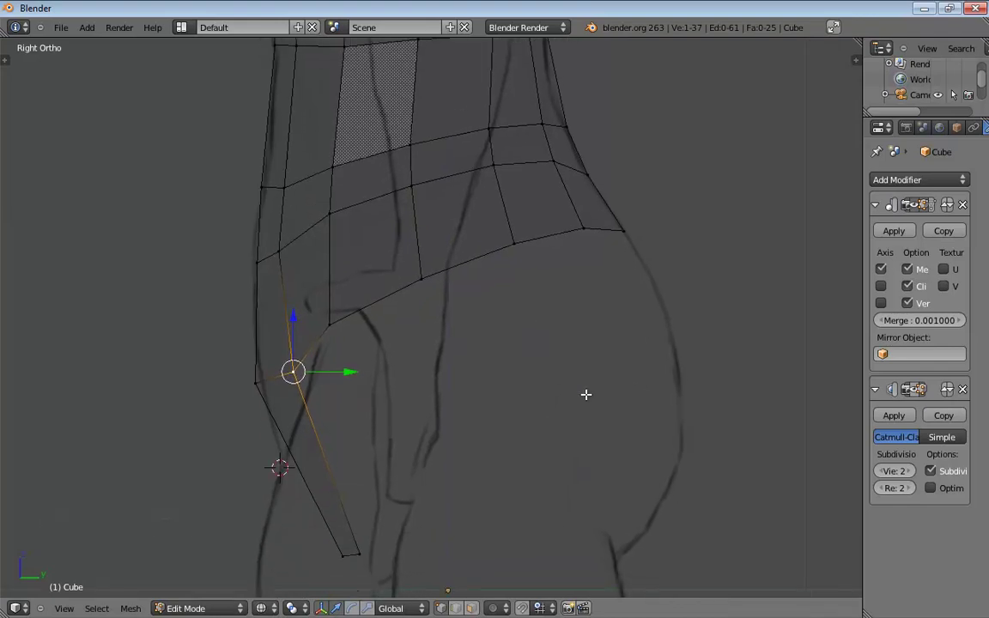
mouse_move(554, 388)
middle_down()
mouse_move(683, 379)
mouse_move(649, 395)
mouse_move(589, 370)
mouse_move(501, 366)
mouse_move(602, 371)
middle_up()
scroll(636, 397, down, 3)
key(z)
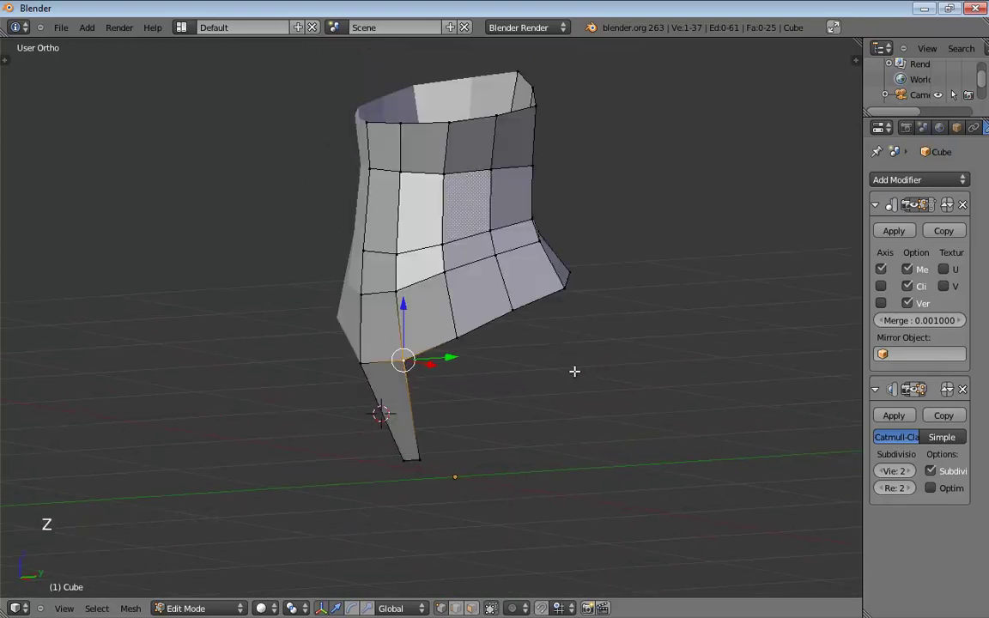
click(915, 392)
middle_drag(521, 379, 551, 318)
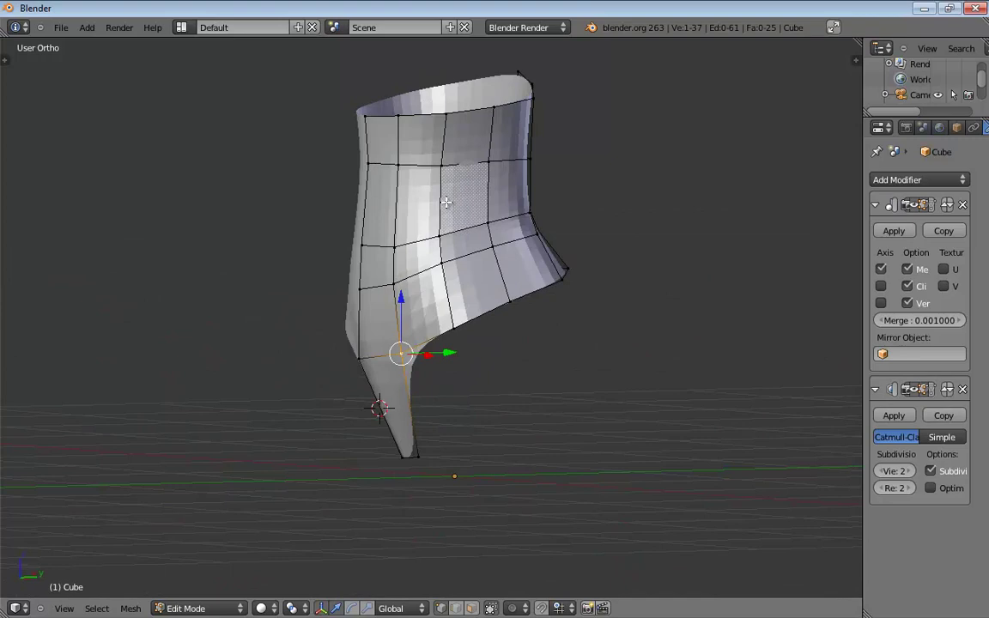
middle_drag(467, 206, 561, 229)
middle_drag(409, 220, 415, 228)
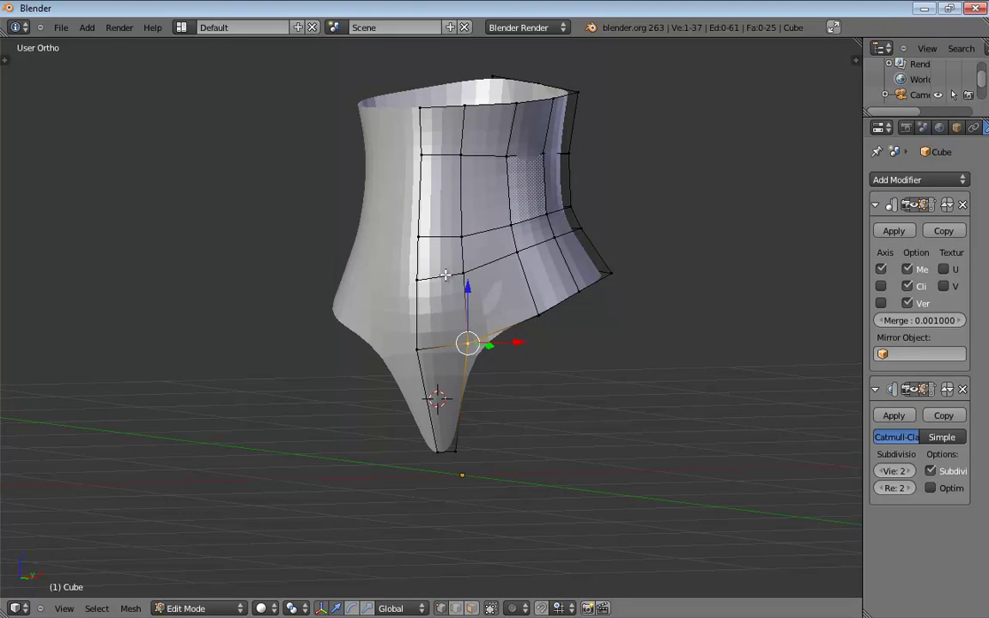
key(ctrl+r)
scroll(447, 271, up, 5)
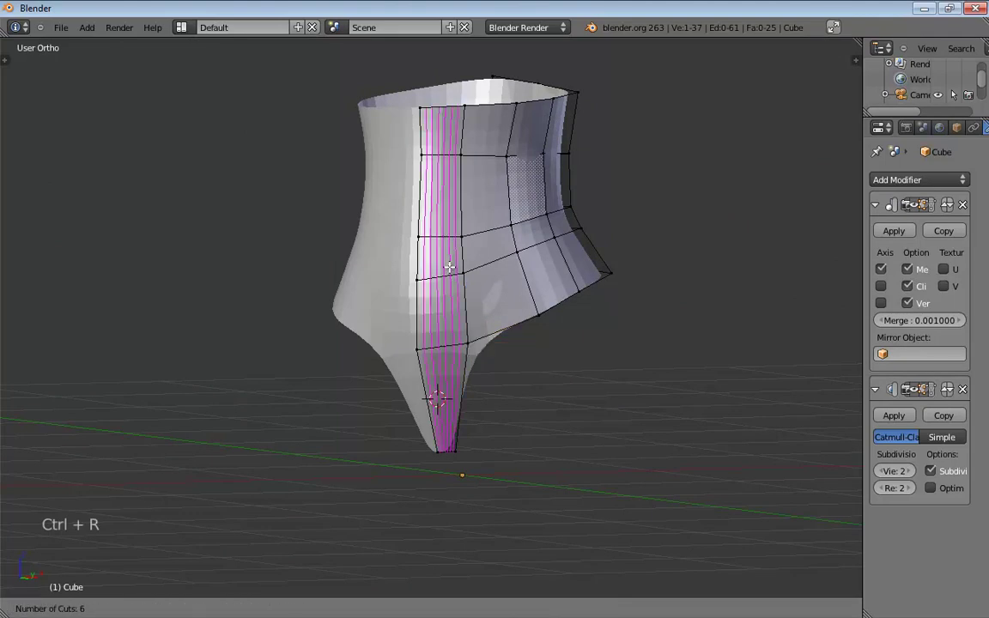
scroll(449, 267, down, 5)
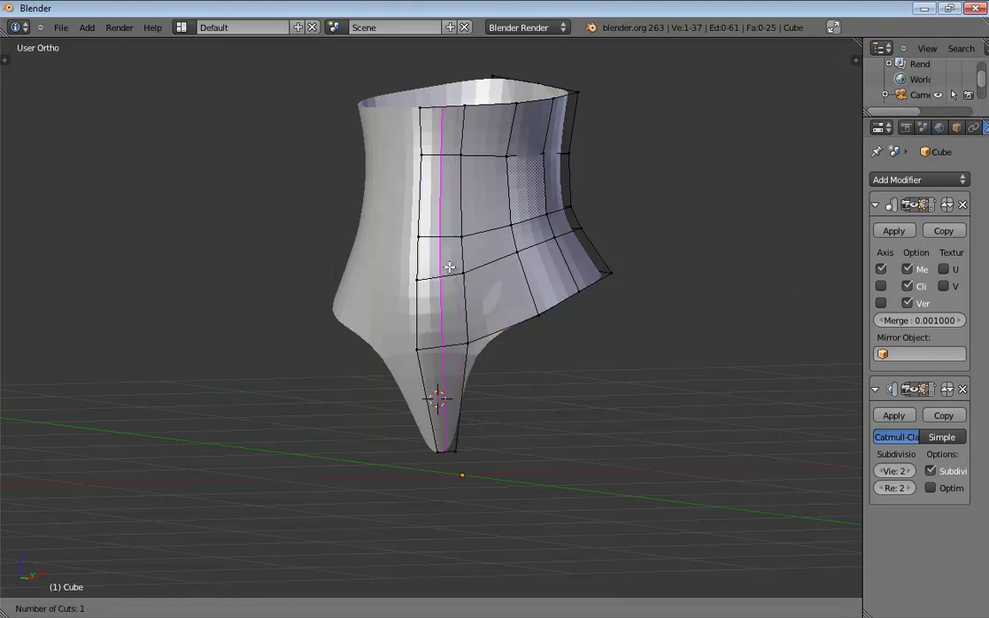
right_click(652, 358)
- Switch to perspective view and inspect the smoothed torso and crotch strip from the side, front and back
middle_drag(706, 379, 588, 383)
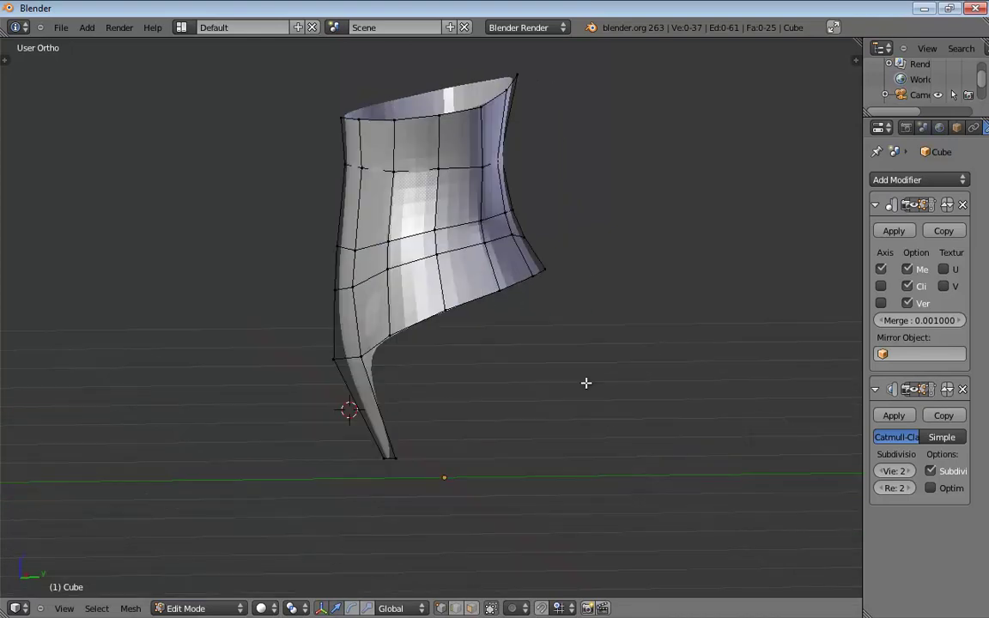
middle_drag(585, 383, 569, 408)
key(KP_5)
scroll(571, 387, down, 3)
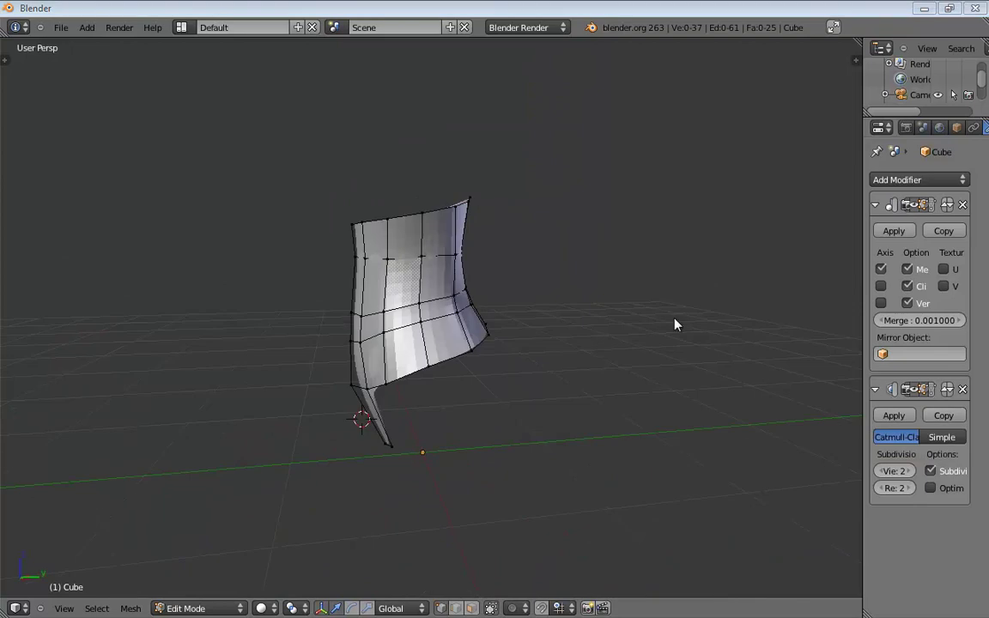
middle_drag(675, 325, 680, 295)
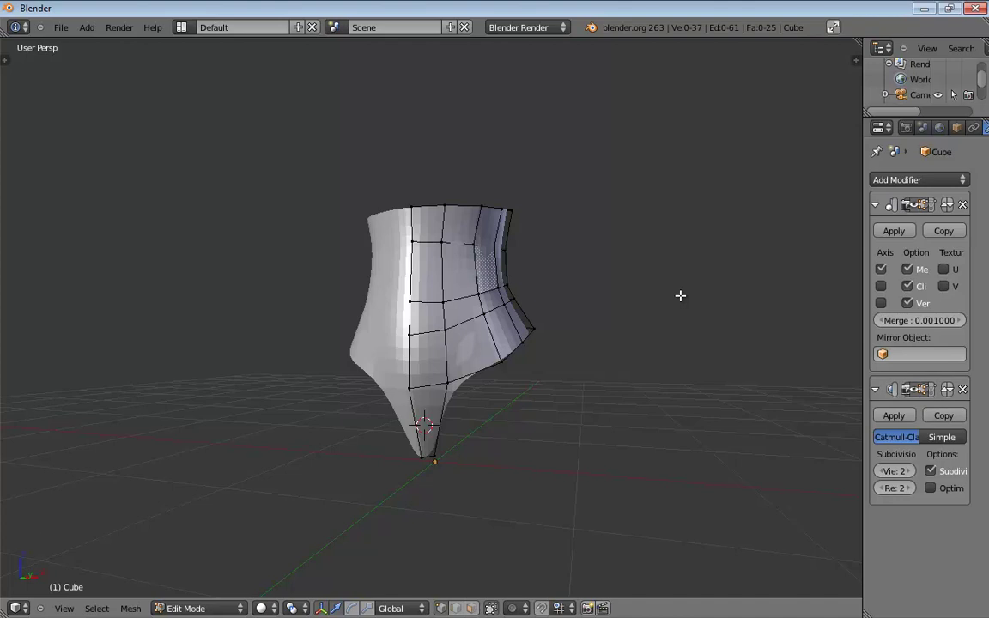
middle_drag(680, 295, 438, 306)
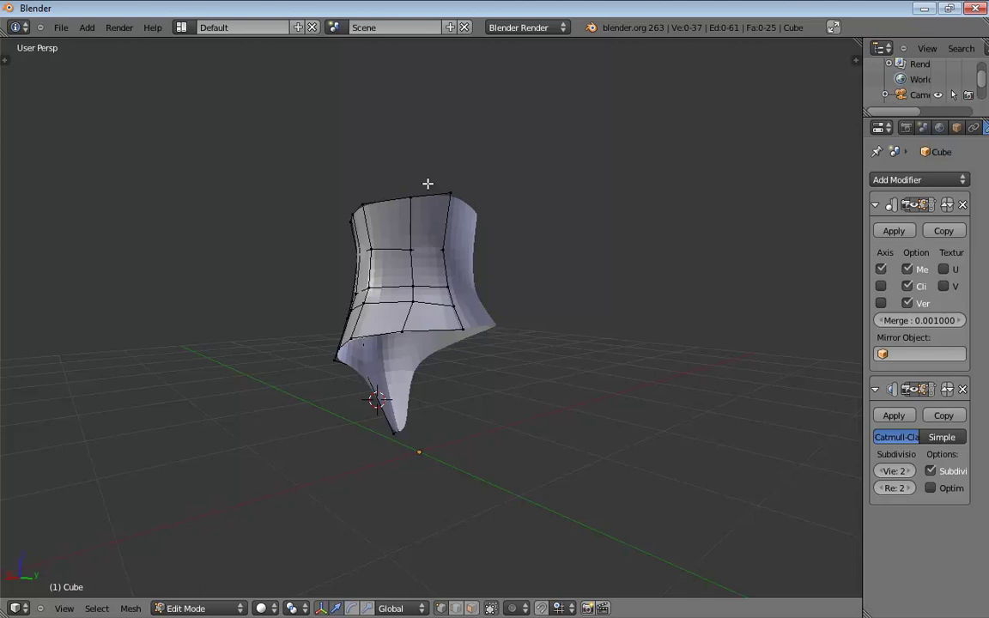
middle_drag(508, 385, 501, 342)
scroll(502, 343, up, 3)
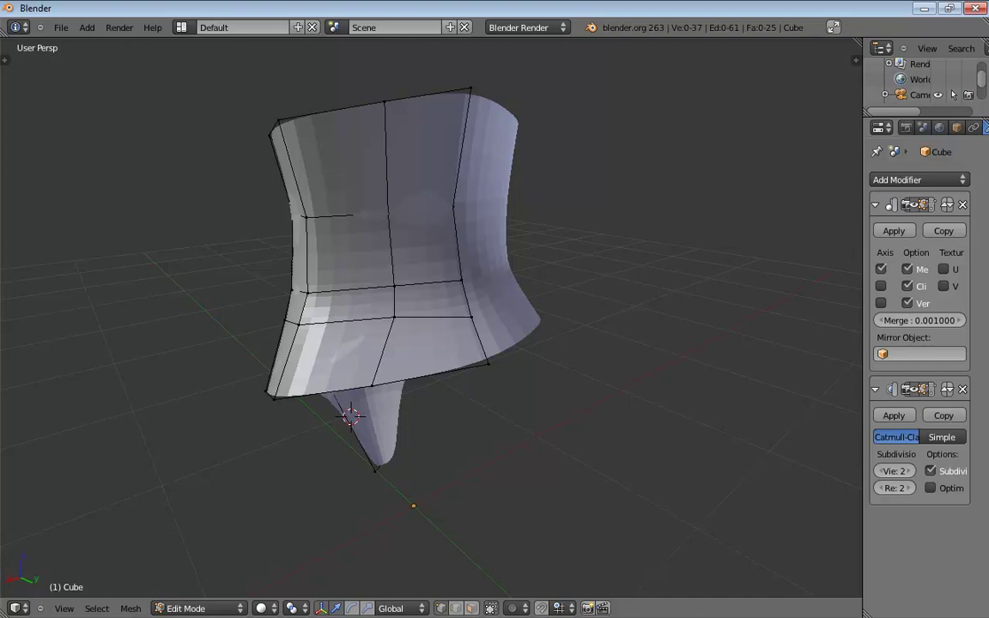
middle_drag(591, 324, 691, 336)
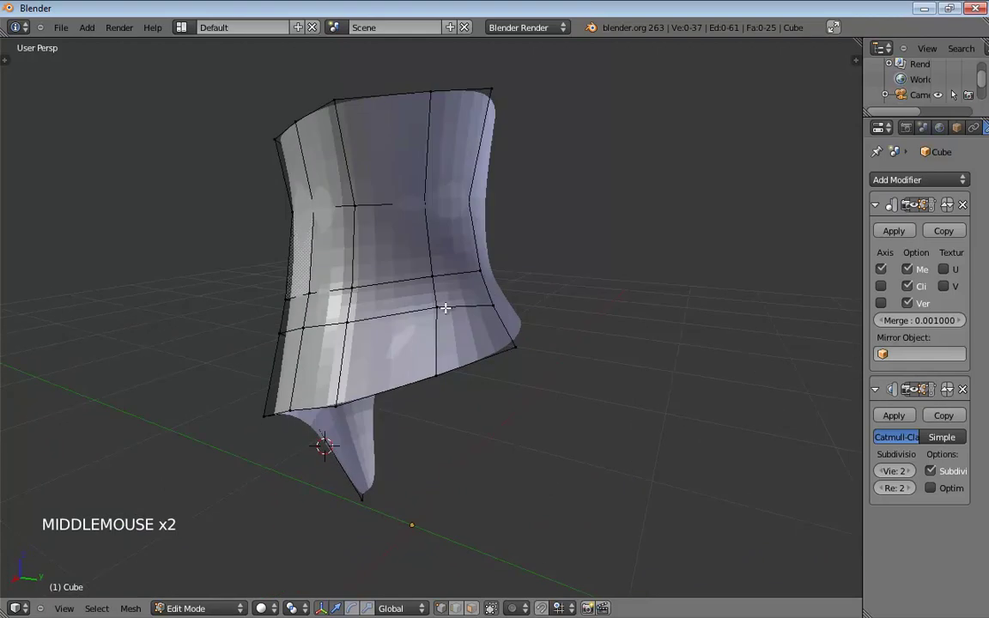
- Disable the Subdivision Surface modifier's display in Edit Mode and preview a vertical loop cut through the torso's back
click(913, 389)
middle_drag(489, 356, 440, 358)
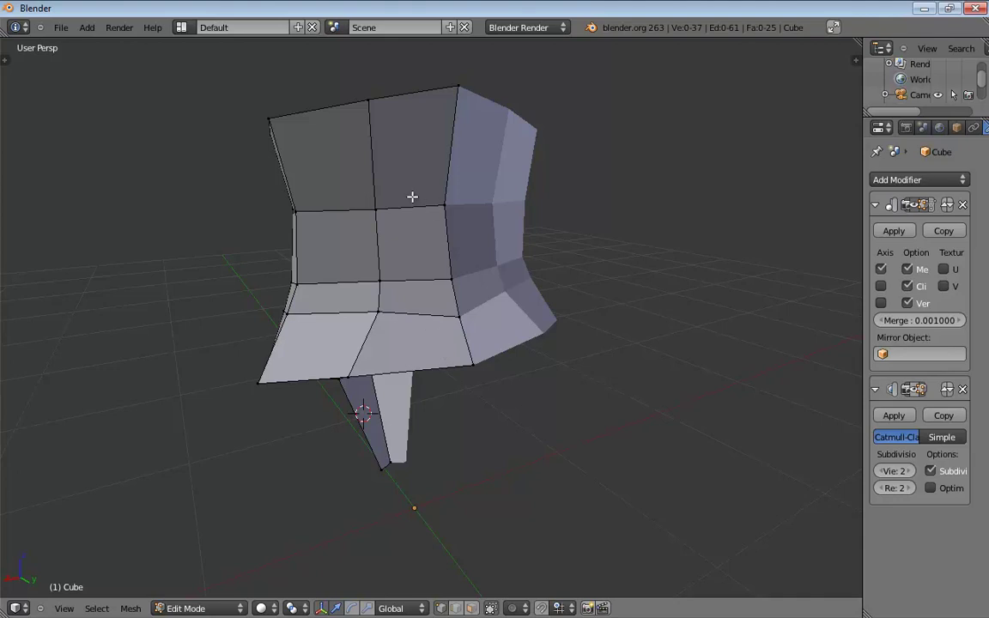
key(ctrl+r)
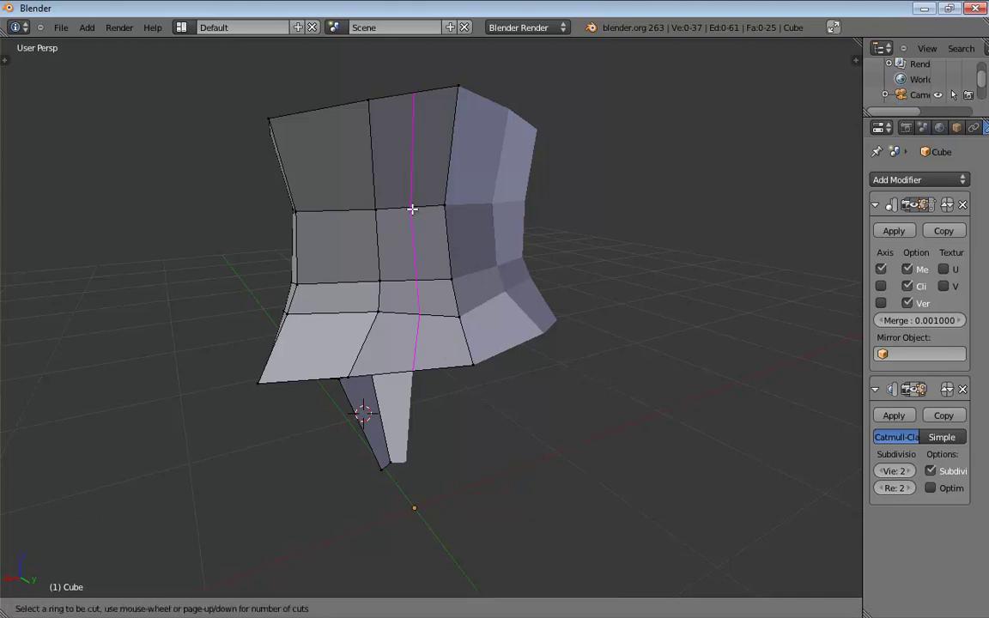
right_click(412, 213)
middle_drag(426, 259, 435, 294)
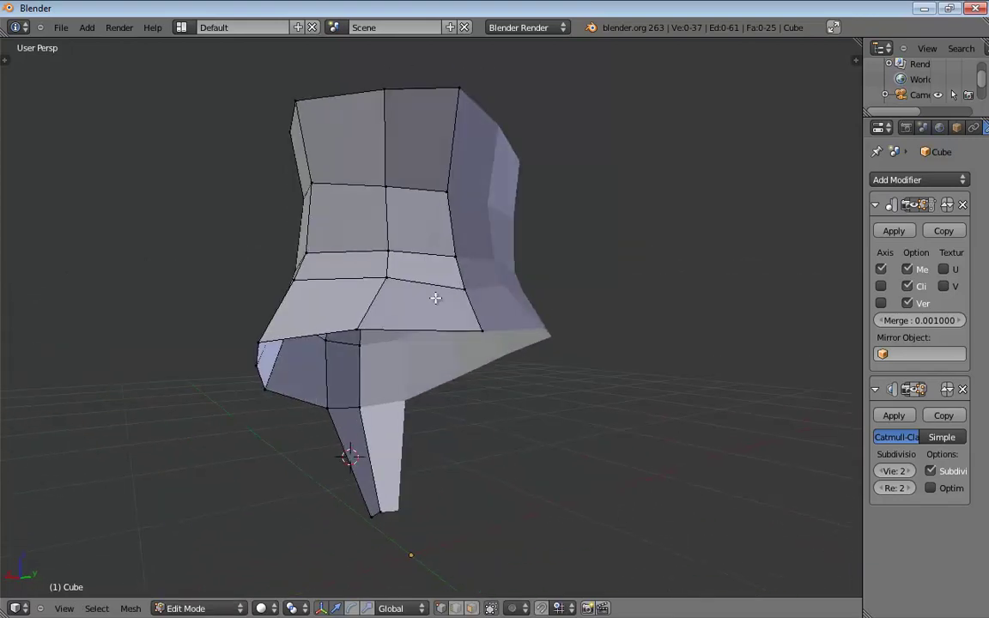
- Move the hip row's vertex beside the rear centre inward and backward, and nudge the waist row's third vertex from the rear forward
click(358, 327)
key(ctrl+z)
middle_drag(358, 328, 361, 371)
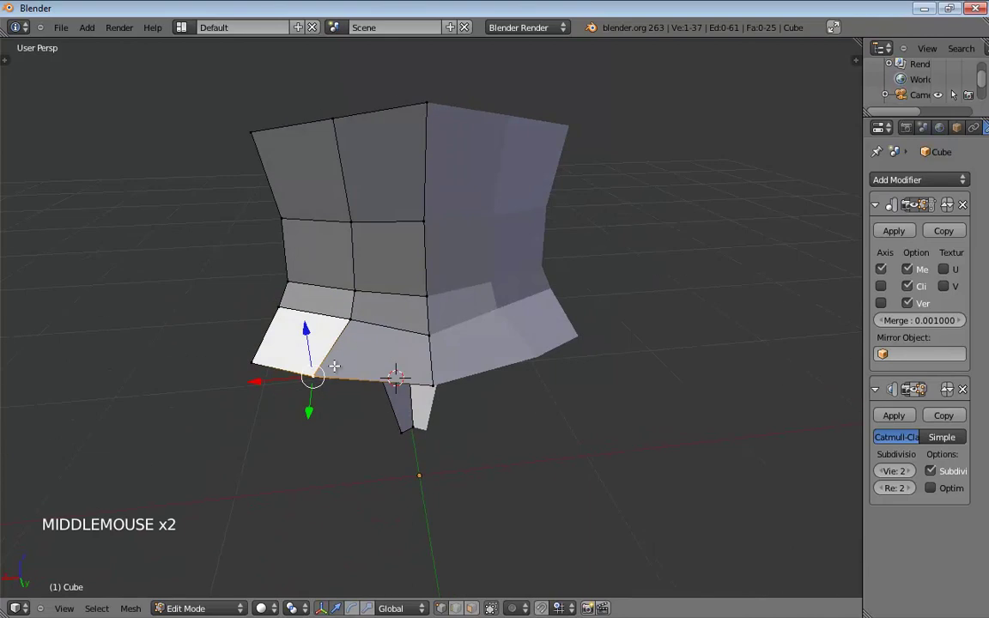
drag(313, 378, 339, 381)
middle_drag(339, 381, 532, 302)
key(KP_3)
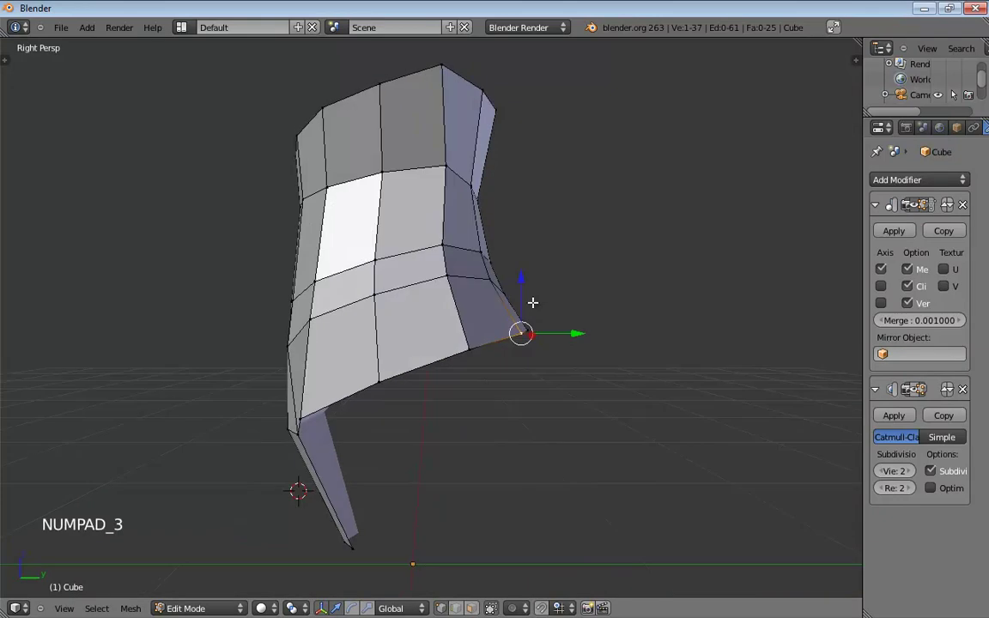
key(KP_5)
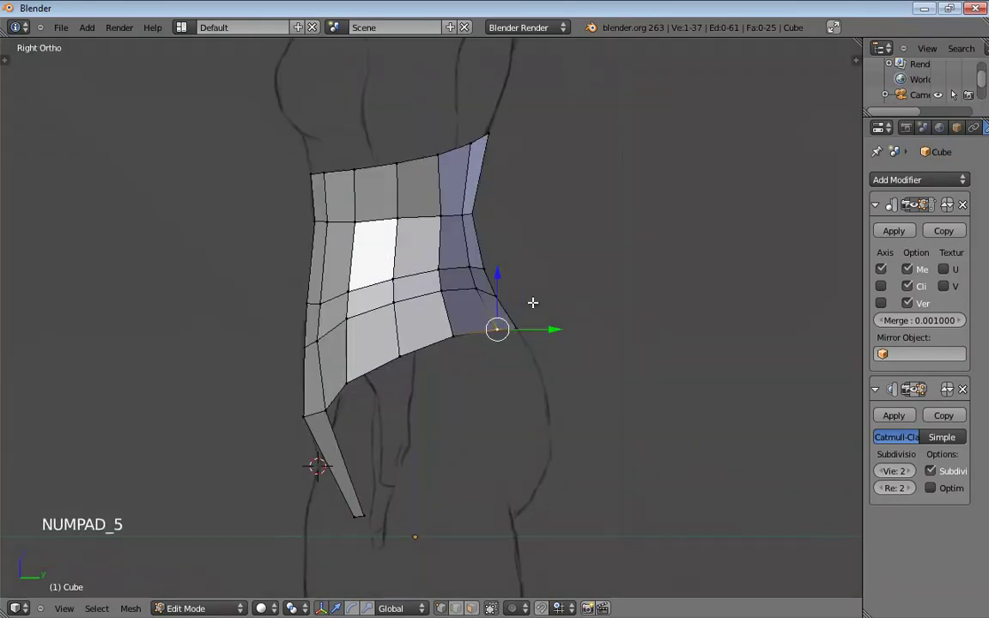
drag(505, 326, 508, 327)
mouse_move(440, 218)
mouse_down()
mouse_move(425, 217)
mouse_move(433, 214)
mouse_up()
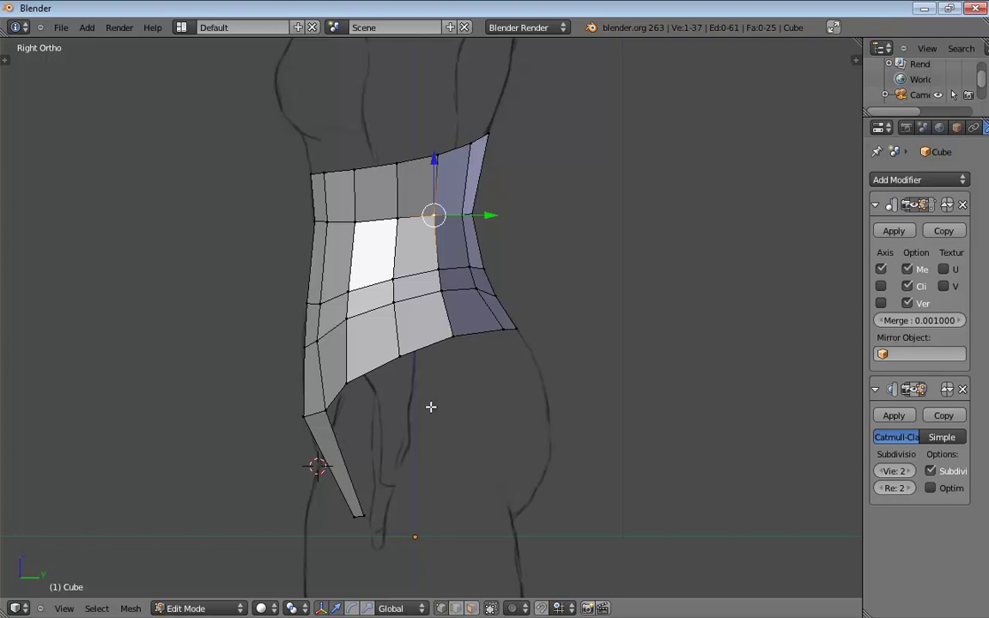
- Add a loop cut across the middle of the crotch strip in perspective view
middle_drag(431, 407, 576, 389)
scroll(503, 417, up, 2)
shift+middle_drag(503, 417, 487, 329)
key(KP_5)
key(ctrl+r)
click(497, 333)
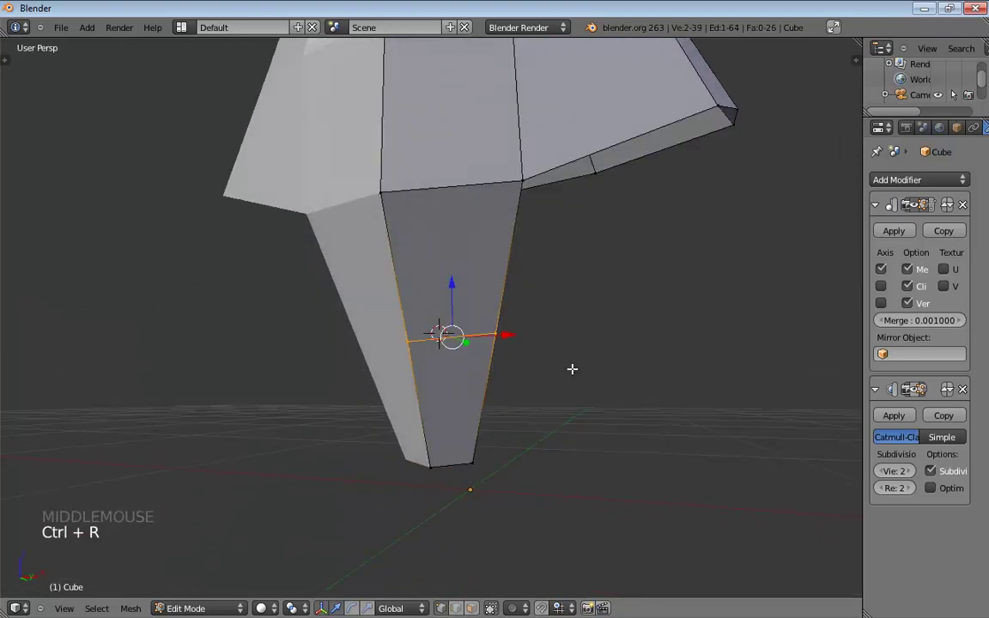
middle_drag(572, 369, 546, 367)
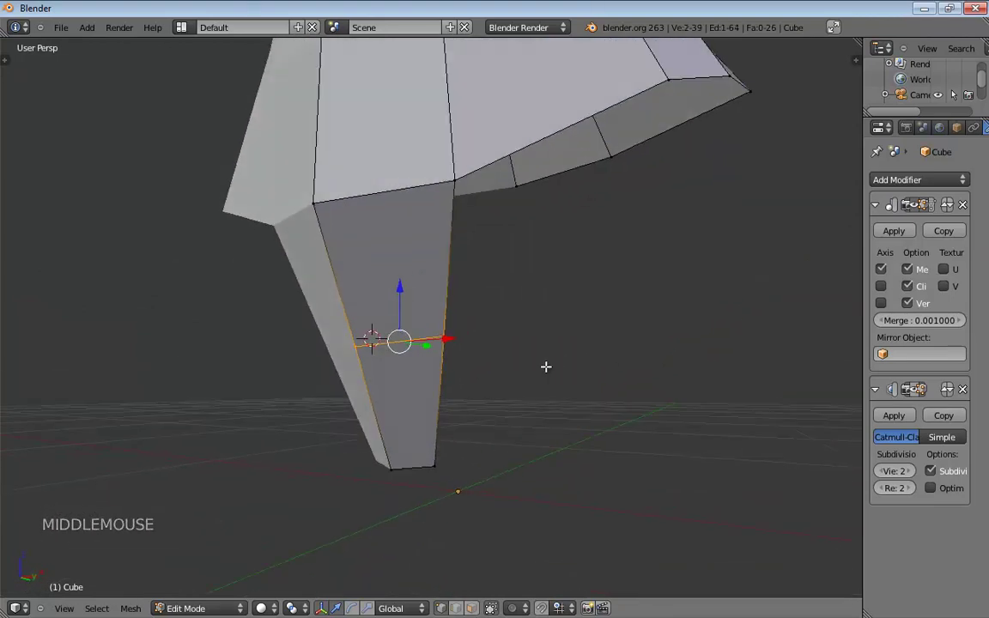
- In the orthographic front view, move the new crotch loop's outer vertex outward to the sketched leg crease
key(KP_1)
key(KP_5)
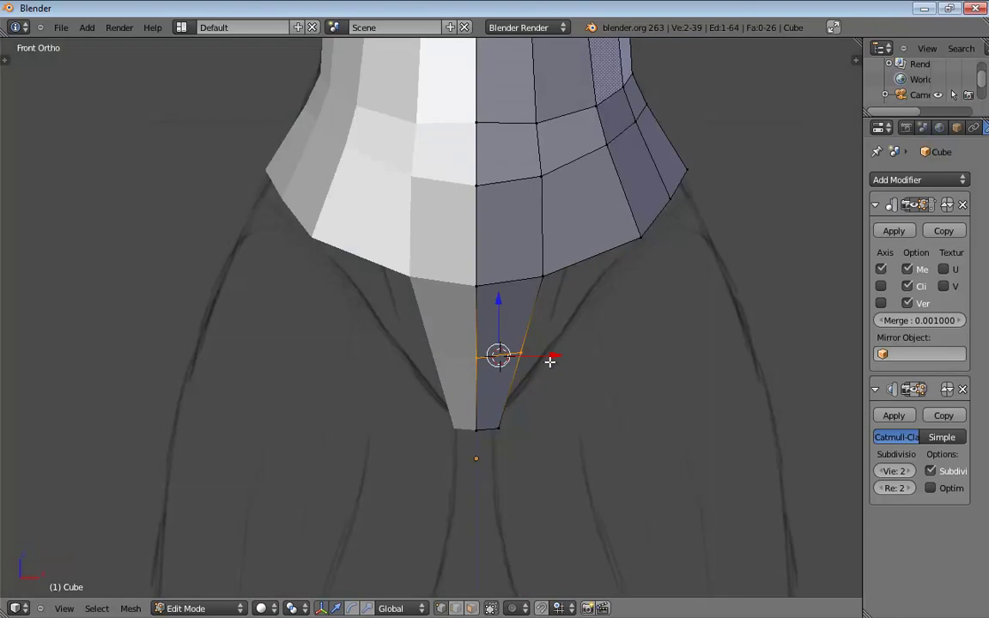
key(ctrl+Tab)
click(522, 352)
click(522, 352)
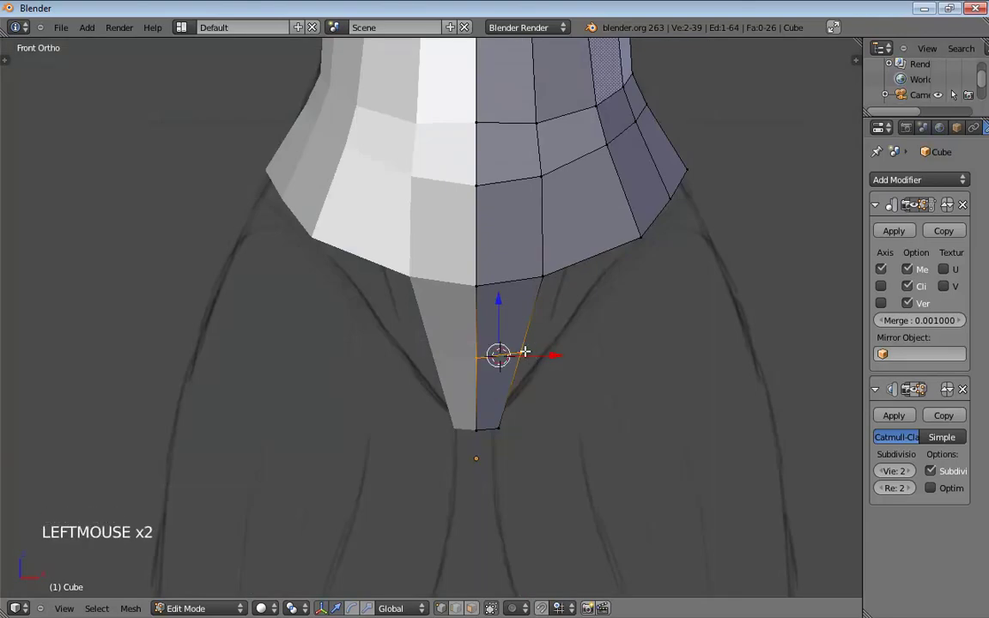
click(522, 352)
key(a)
click(521, 351)
drag(521, 350, 536, 354)
- In the side view, move both vertices of the middle crotch loop forward and slightly down
middle_drag(624, 340, 407, 365)
key(KP_1)
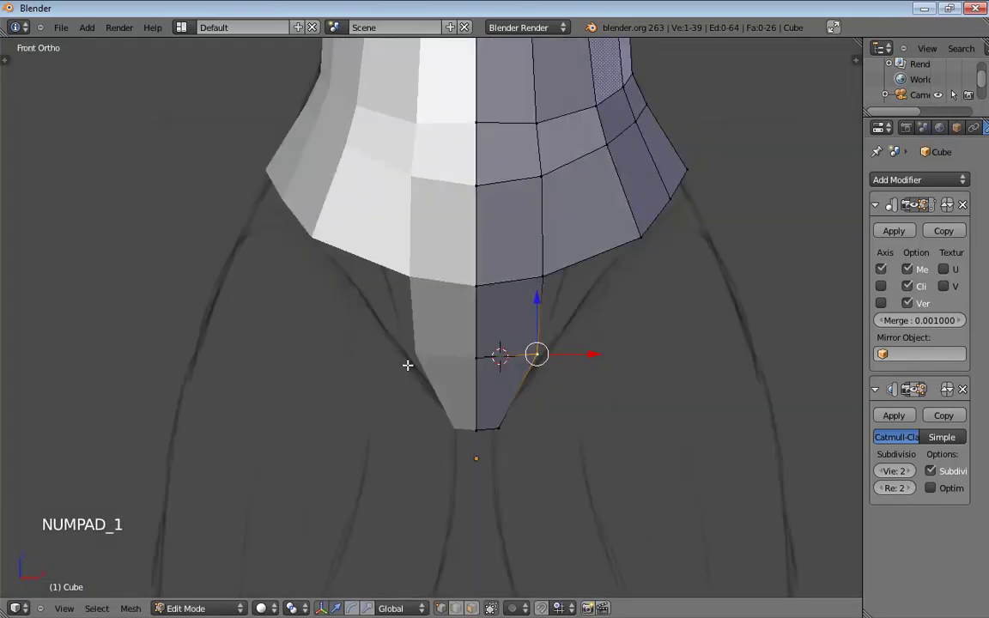
key(KP_3)
click(268, 359)
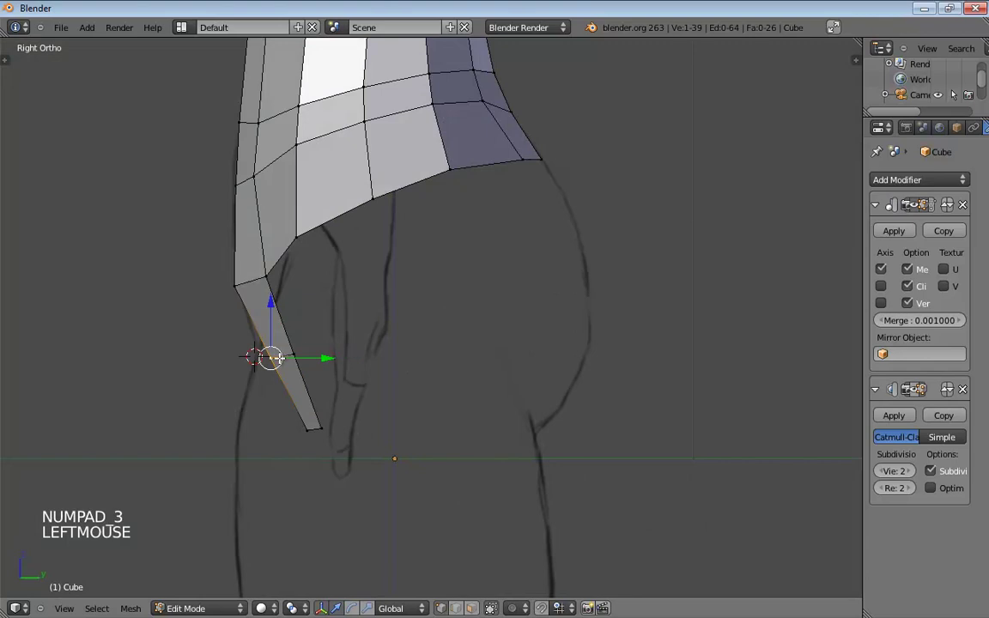
drag(282, 354, 256, 368)
click(255, 362)
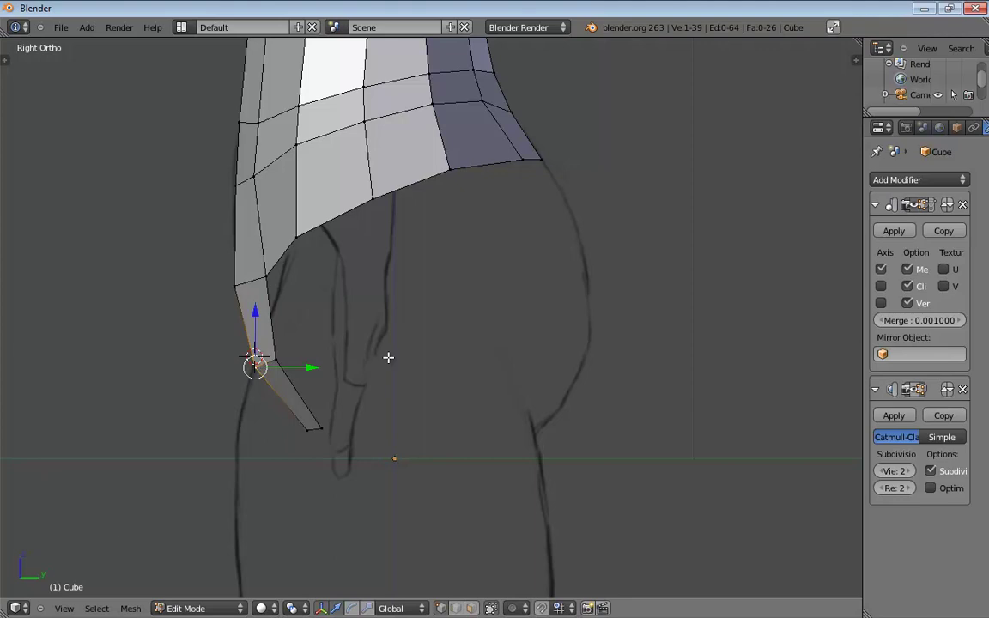
- Hide the transform manipulator and place the 3D cursor well away from the mesh
key(ctrl+space)
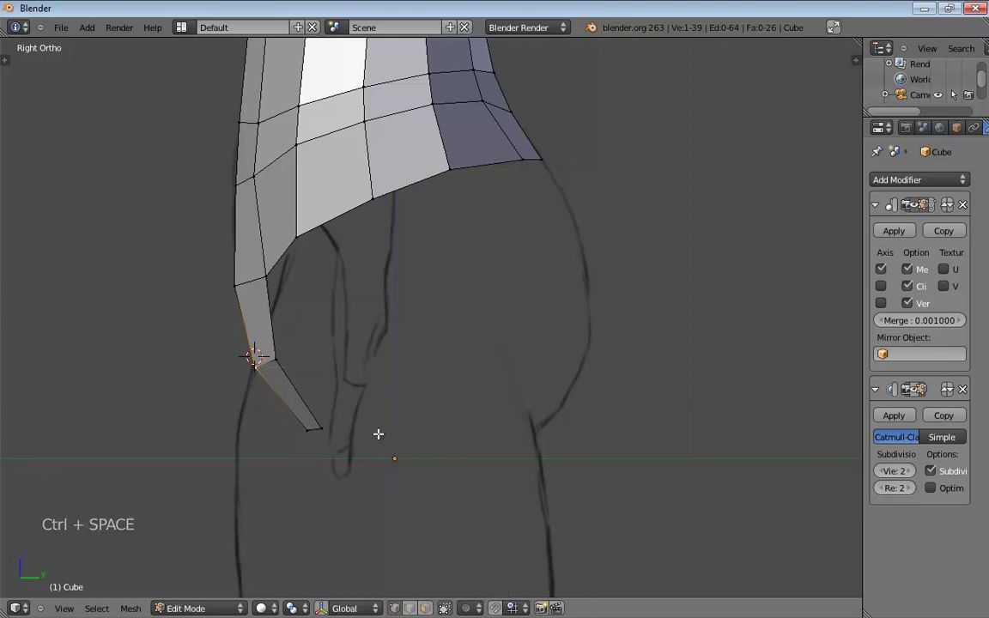
scroll(476, 422, down, 5)
right_click(59, 170)
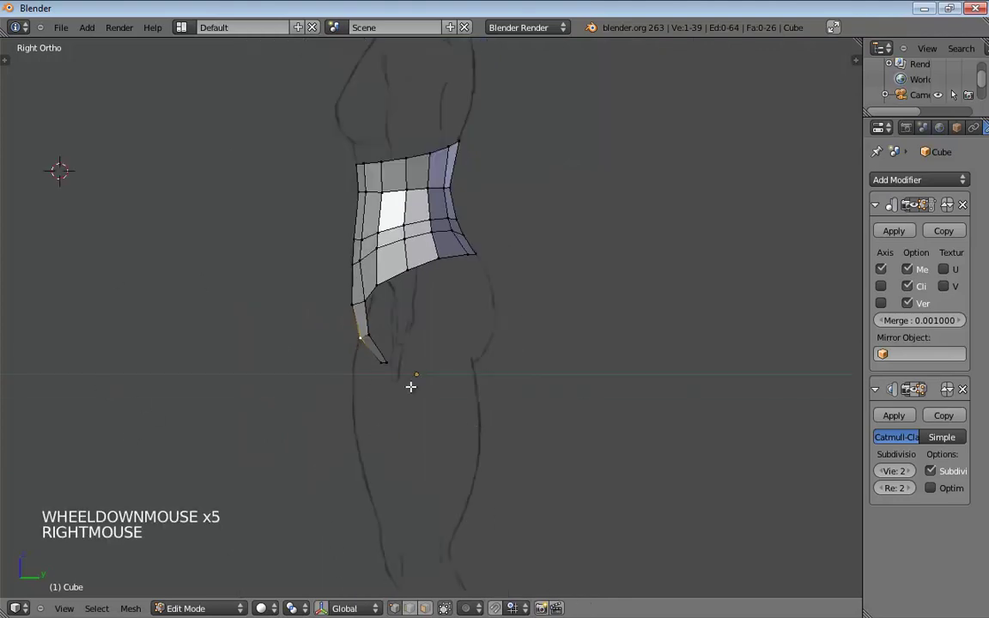
scroll(368, 332, up, 5)
shift+middle_drag(331, 336, 363, 327)
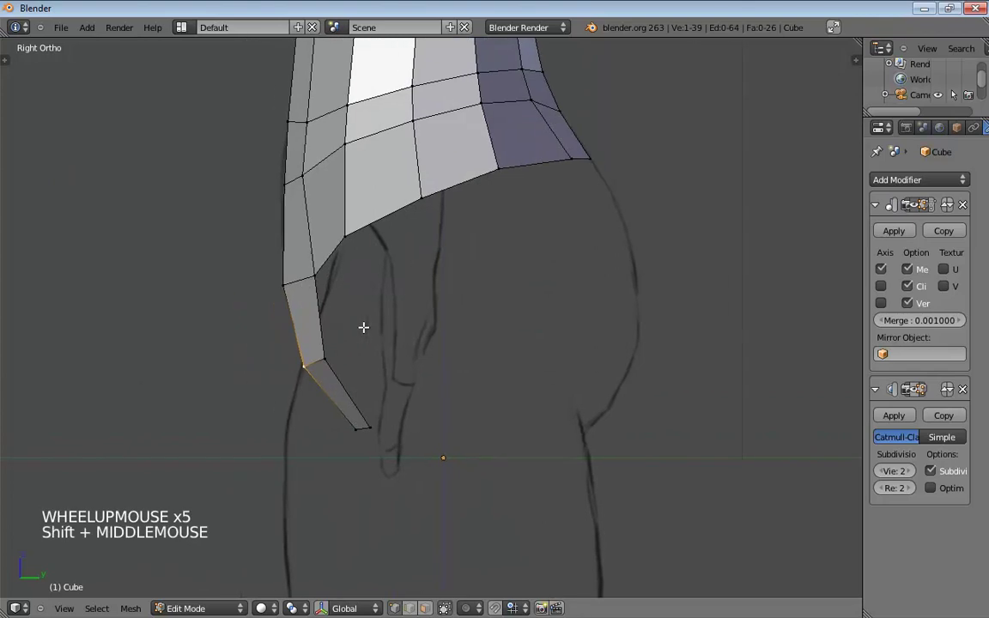
- Nudge the hip row's second front vertex forward and, in wireframe shading, raise both vertices of the middle crotch loop
click(303, 274)
click(284, 285)
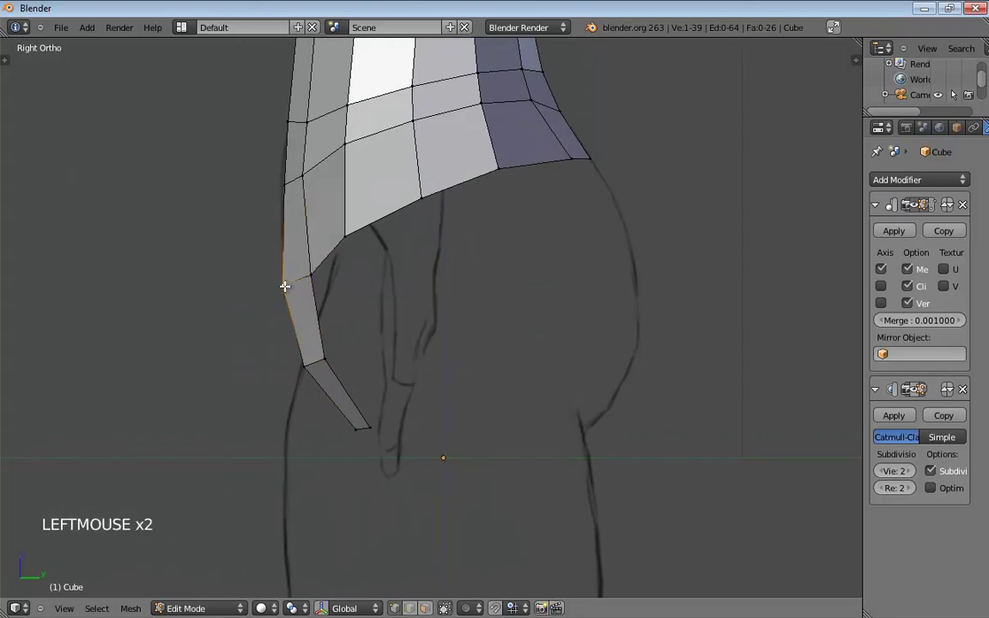
key(z)
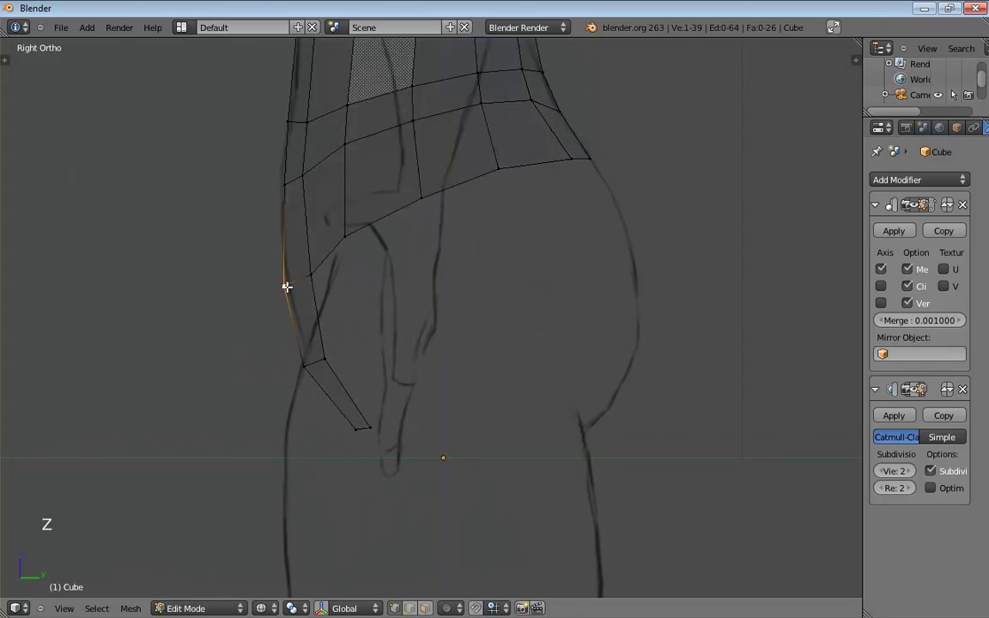
click(288, 286)
click(308, 365)
drag(326, 354, 323, 336)
drag(309, 364, 309, 349)
click(324, 344)
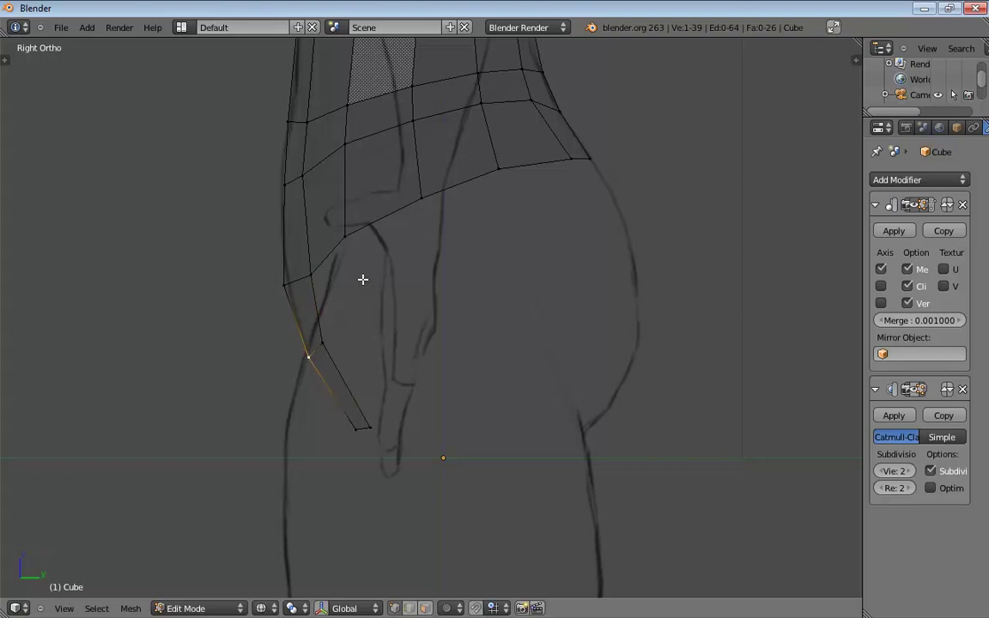
- Switch to edge selection and try to select the hip's open lower border with loop selection
key(ctrl+Tab)
click(332, 270)
click(332, 251)
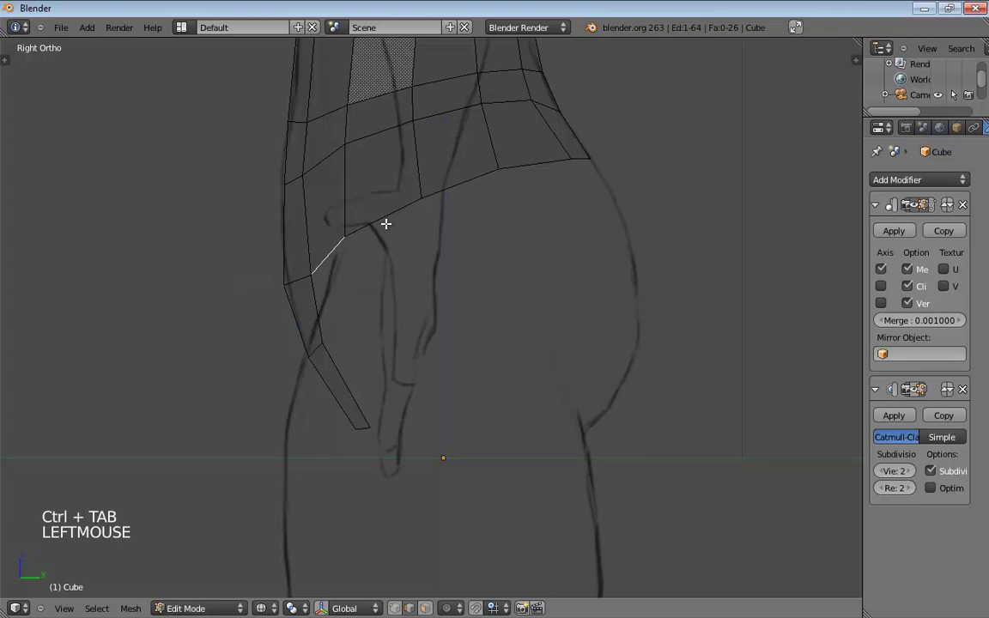
shift+click(385, 218)
alt+click(468, 183)
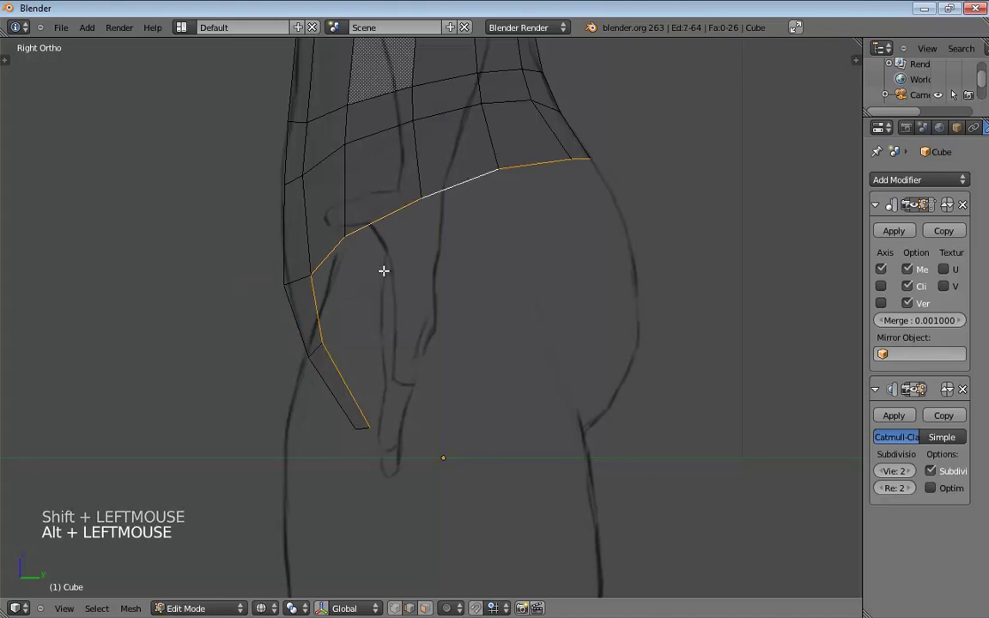
ctrl+click(355, 377)
ctrl+click(346, 385)
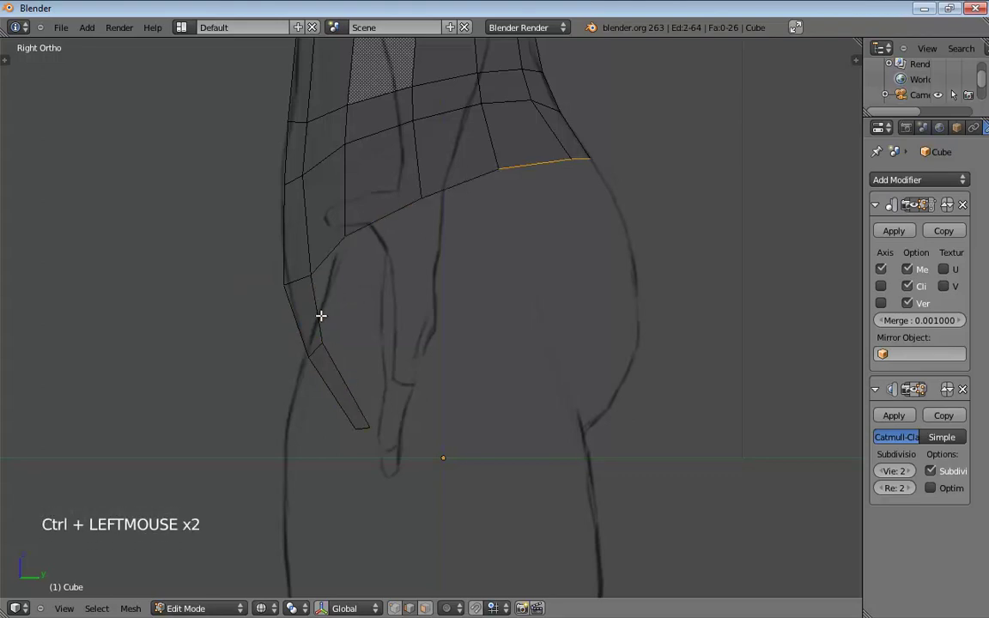
- Extrude the hip's five lower border edges, from the second front vertex to the rear centre, about 0.16 down and 0.08 backward
click(326, 255)
shift+click(395, 213)
shift+click(459, 183)
shift+click(547, 163)
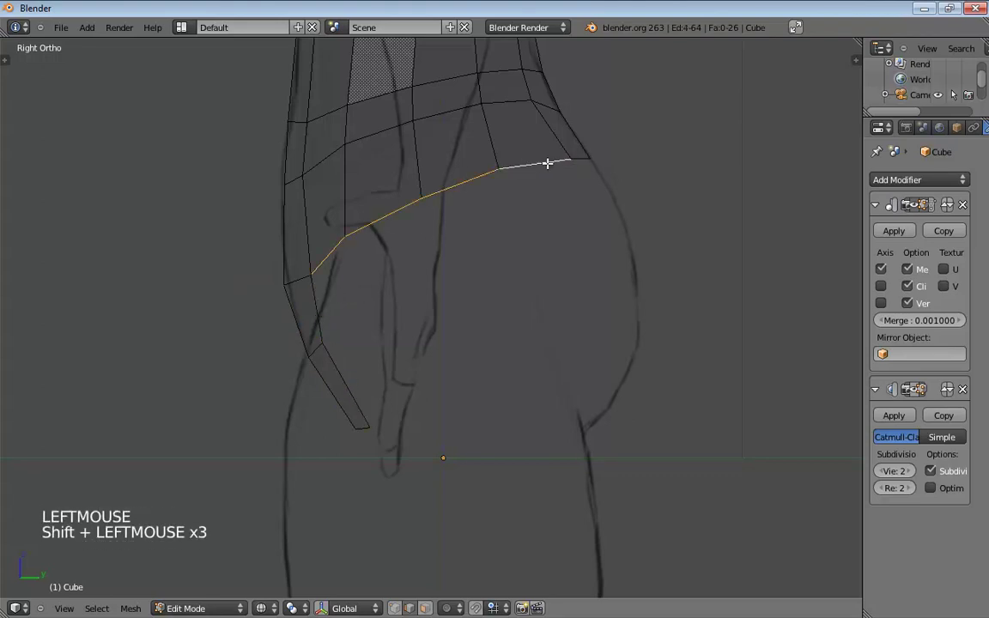
shift+click(581, 160)
middle_drag(644, 240, 669, 254)
key(KP_3)
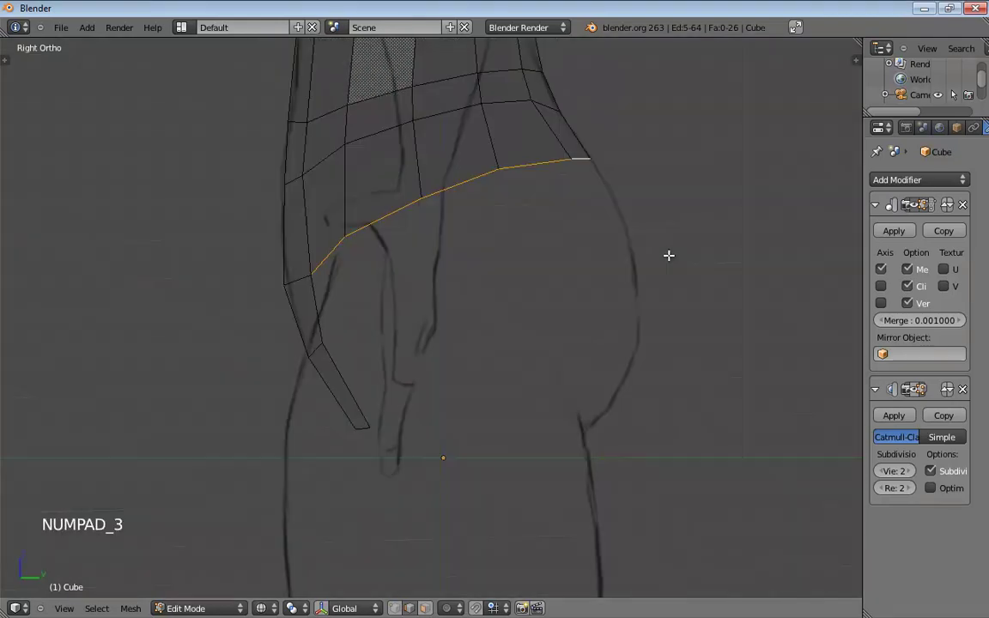
key(e)
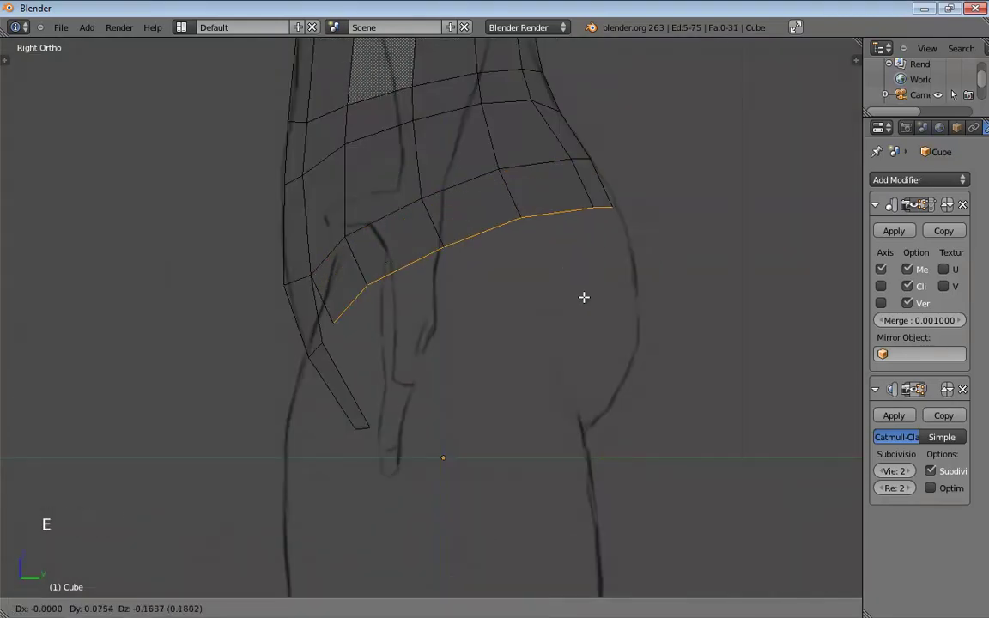
click(585, 299)
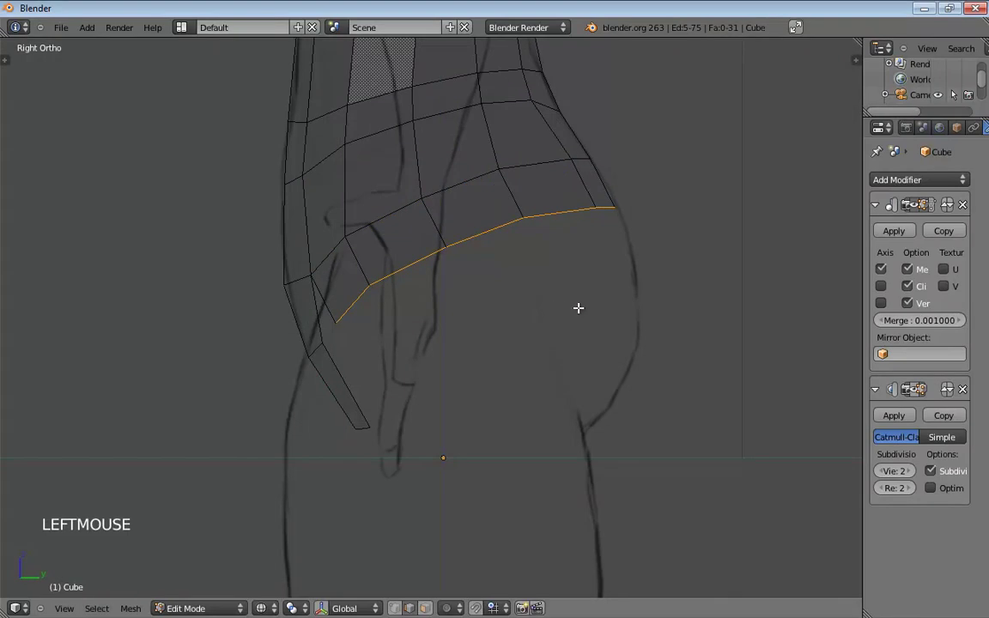
- In vertex selection, move the extruded row's front vertex forward and down, and its second vertex forward
key(ctrl+Tab)
click(570, 293)
drag(334, 324, 322, 338)
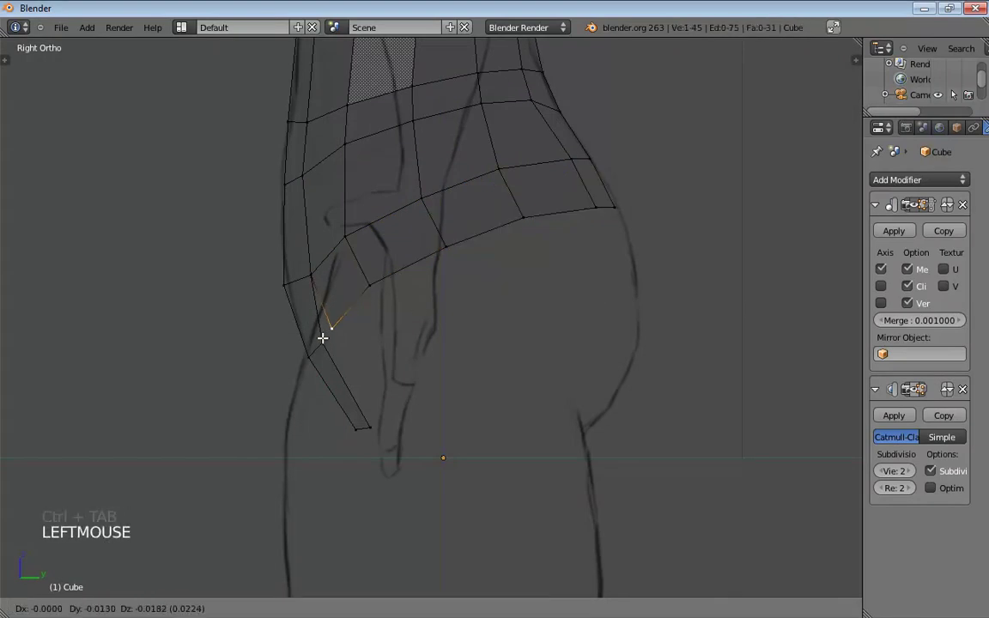
click(324, 336)
mouse_move(371, 287)
mouse_down()
mouse_move(341, 291)
mouse_move(337, 276)
mouse_move(358, 287)
mouse_up()
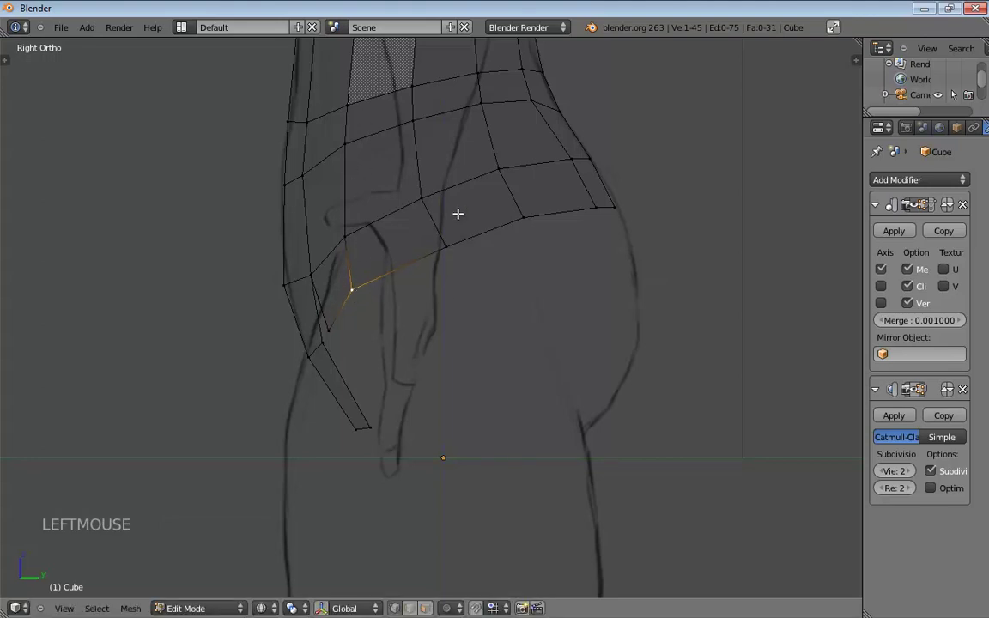
- Shift the extruded row's two middle vertices forward and slightly down, and nudge its rear centre vertex onto the buttock outline
shift+middle_drag(596, 258, 600, 404)
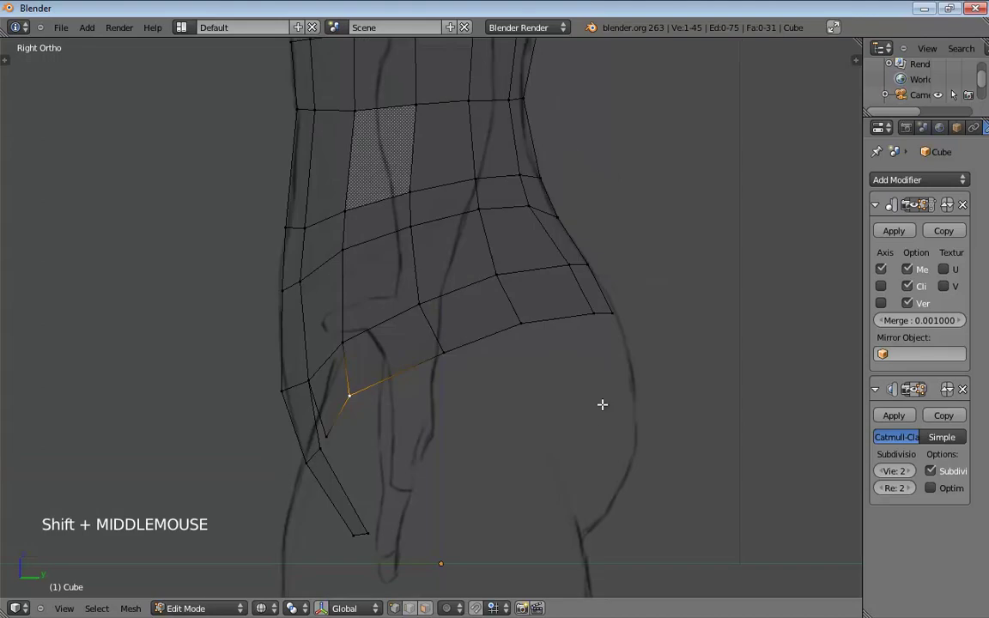
scroll(567, 341, down, 4)
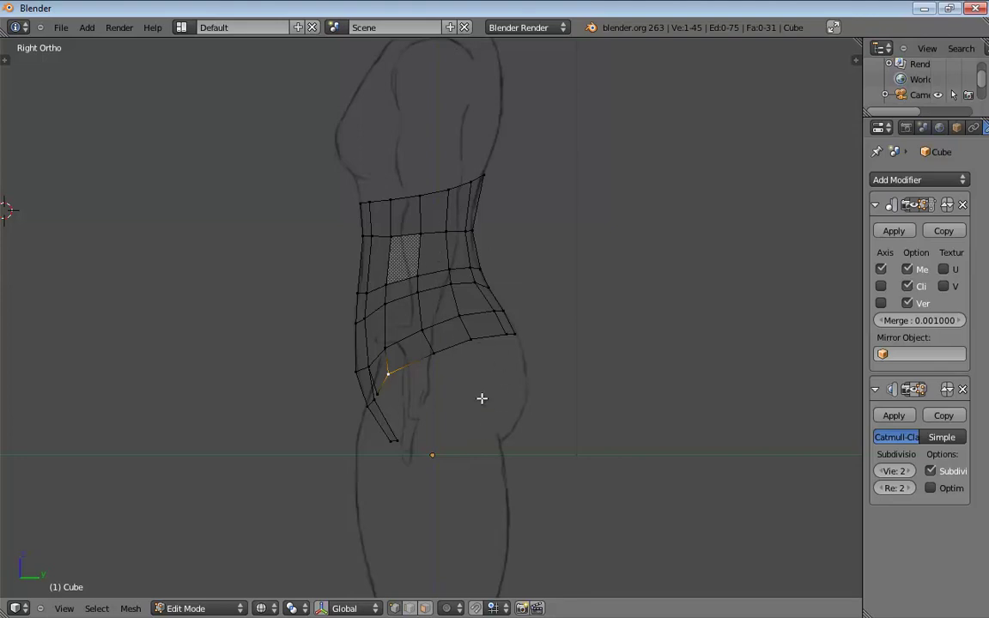
drag(435, 358, 525, 336)
click(519, 333)
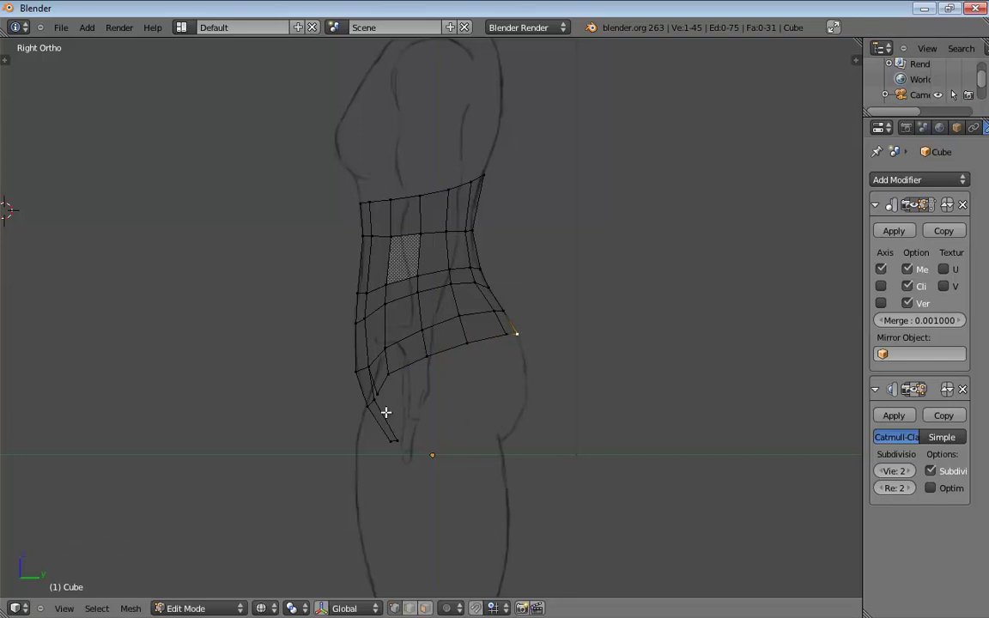
- In the front view, move the extruded row's outermost vertex outward and the hip row's outermost vertex inward to the sketch outline
scroll(386, 412, up, 4)
middle_drag(419, 393, 584, 379)
key(KP_1)
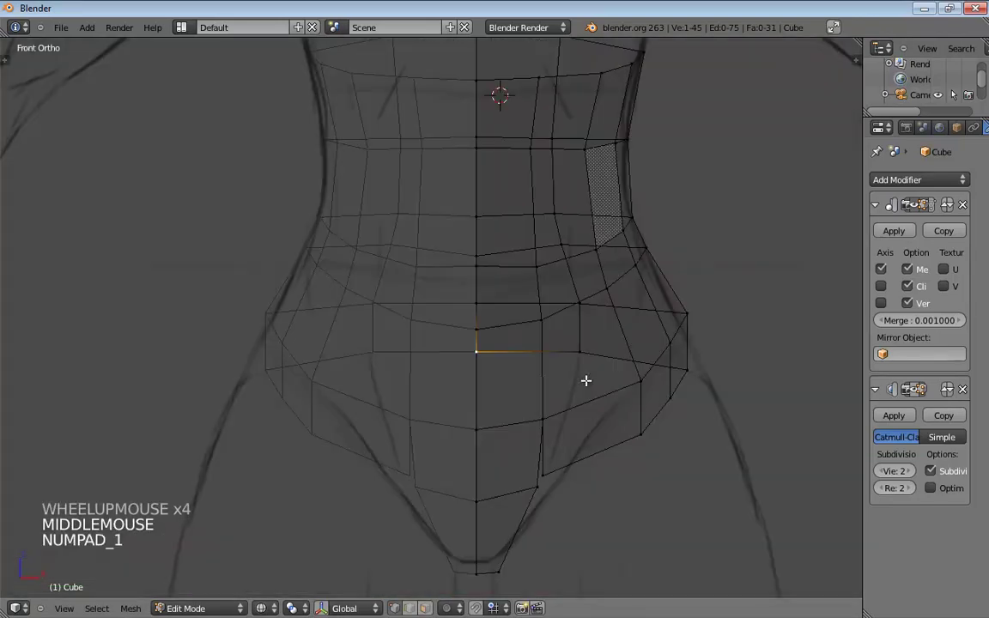
drag(688, 371, 718, 366)
drag(688, 313, 676, 319)
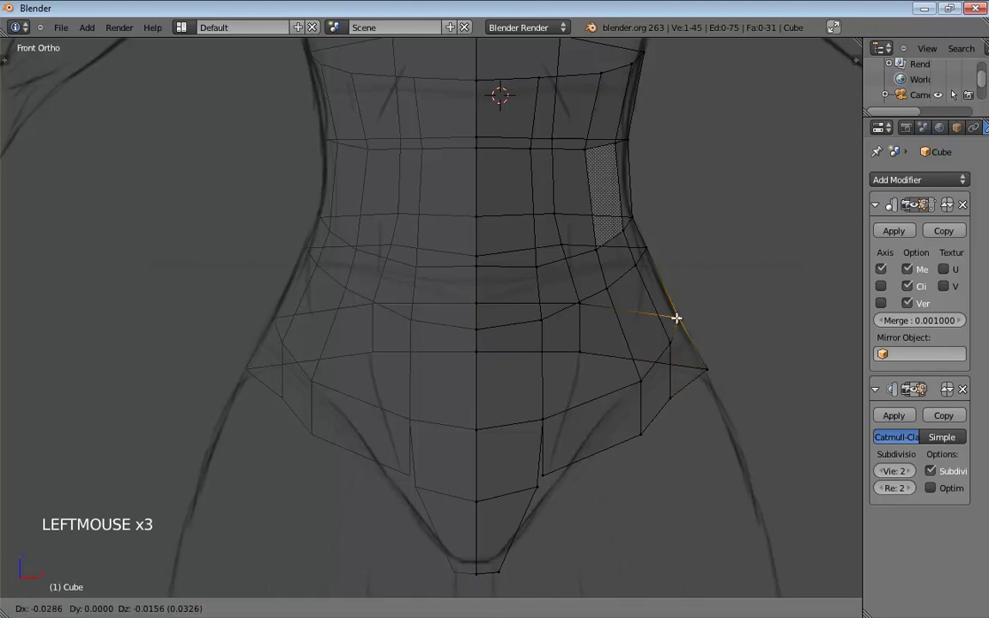
- Raise the extruded row's next two side vertices, and shift the hip row's three outer vertices up toward the sketched hip curve
drag(670, 400, 689, 382)
drag(646, 428, 668, 304)
click(676, 312)
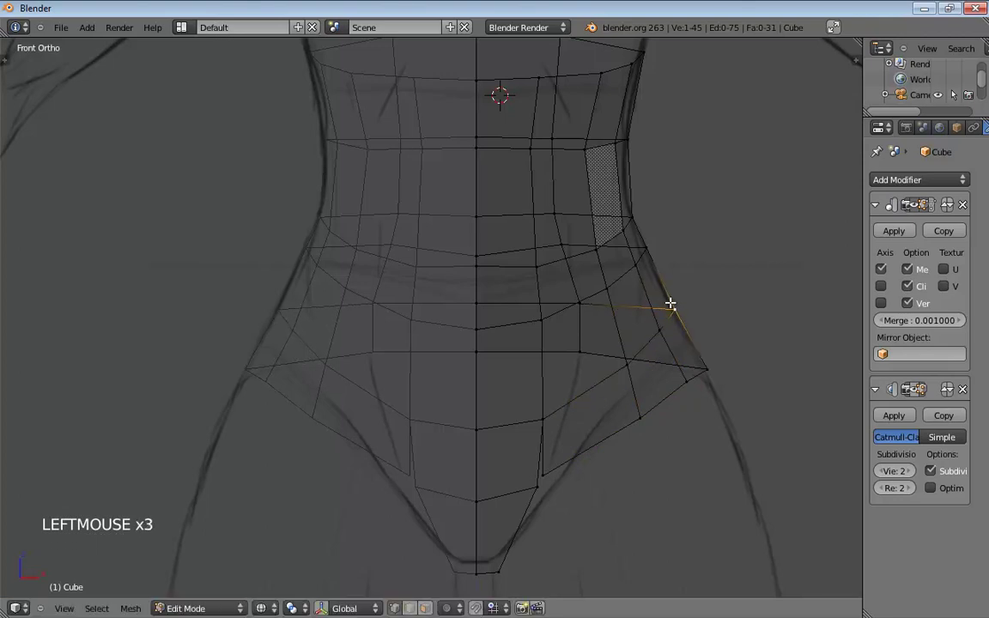
- Merge the extruded row's front vertex with the crotch strip's side vertex at centre, and lower the merged vertex slightly
click(541, 480)
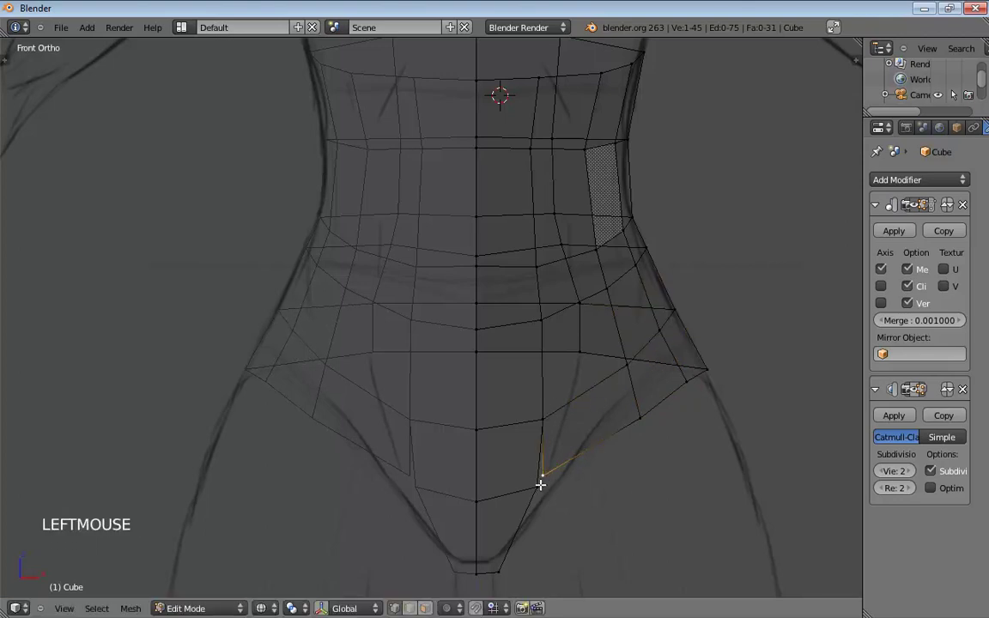
shift+click(538, 485)
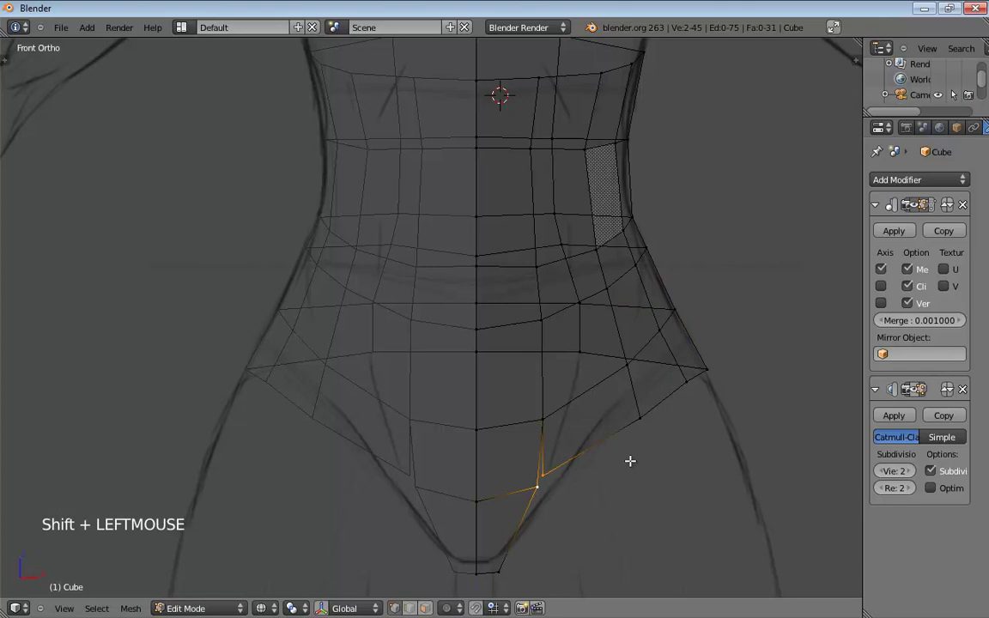
key(alt+m)
click(577, 496)
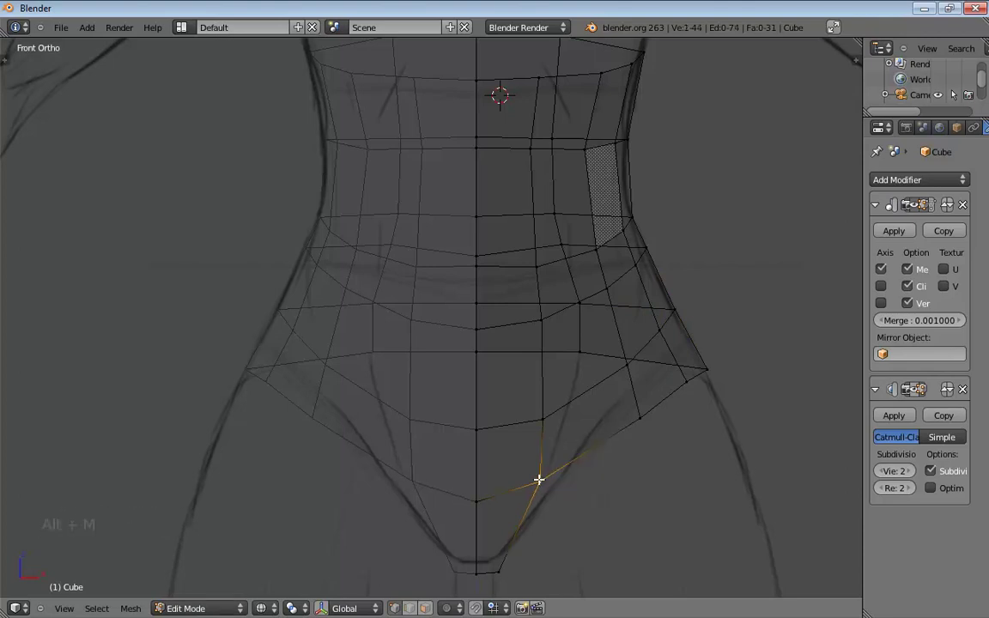
drag(538, 480, 541, 491)
- Move the leg opening's middle vertex inward onto the sketched leg line, and shift the two hip vertices above it inward and down
drag(642, 416, 625, 416)
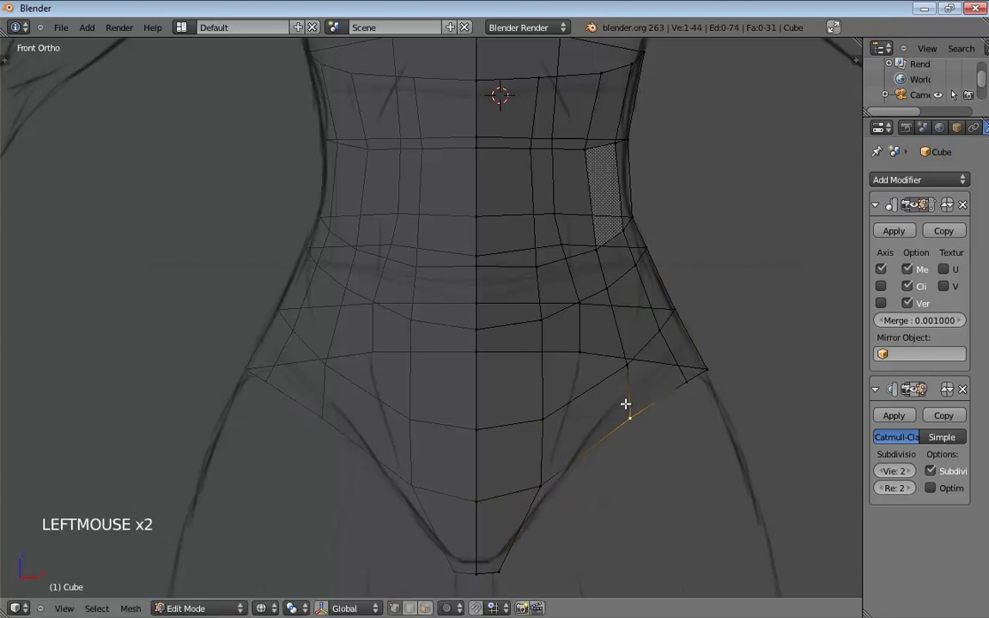
drag(621, 364, 598, 368)
drag(603, 287, 590, 300)
drag(614, 362, 612, 372)
click(628, 413)
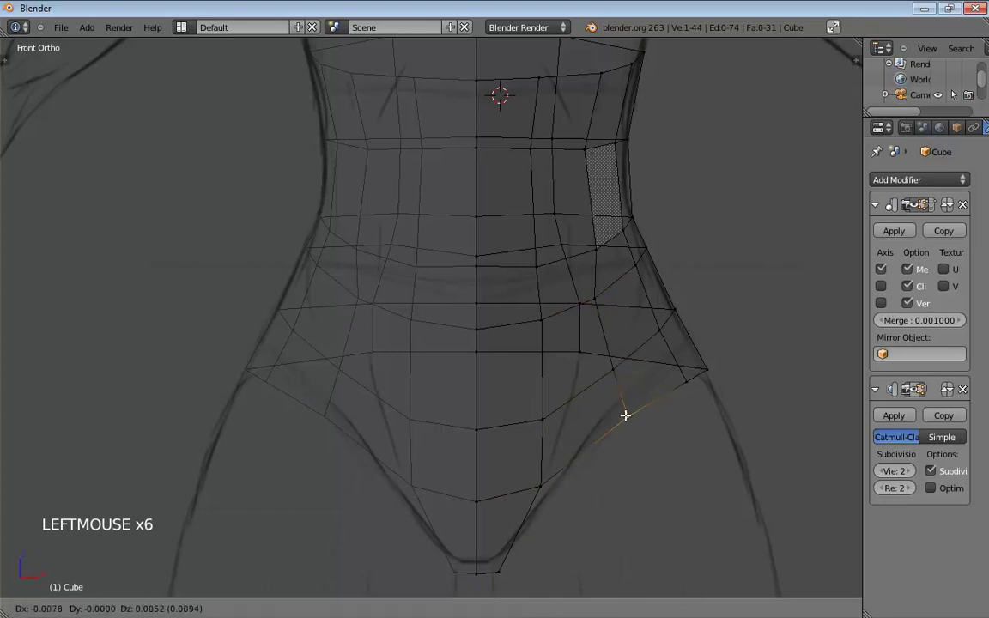
- Move the leg opening's two outermost vertices up and inward toward the sketched hip outline
shift+middle_drag(662, 430, 676, 355)
click(674, 307)
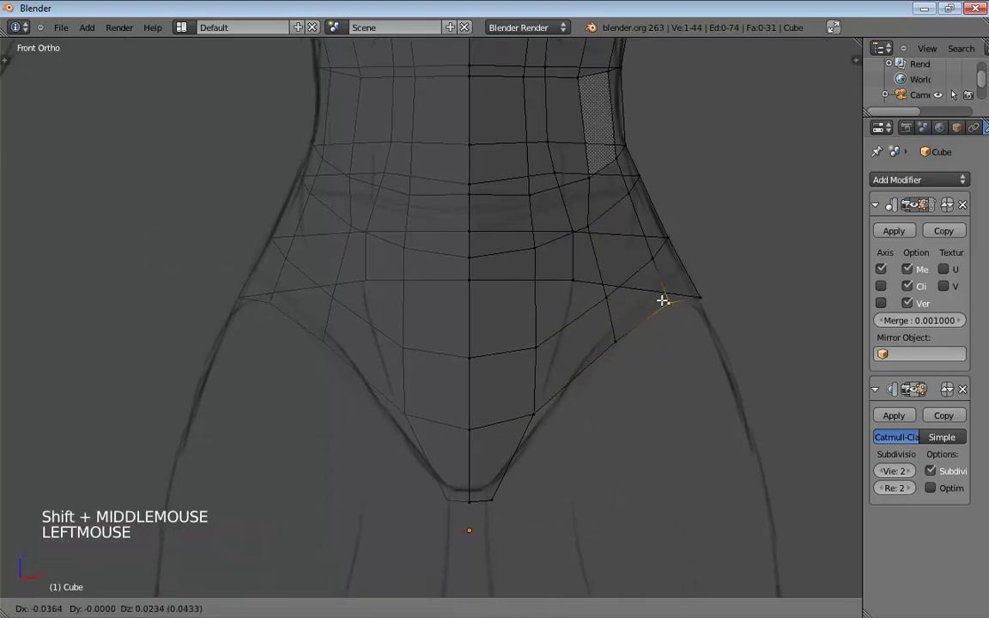
drag(696, 291, 688, 284)
- Switch to solid shading and adjust the bottom row's vertex at the back of the hip
mouse_move(704, 388)
middle_down()
mouse_move(395, 402)
mouse_move(395, 377)
mouse_move(342, 324)
mouse_move(364, 373)
middle_up()
key(z)
drag(364, 373, 332, 355)
middle_drag(393, 393, 424, 368)
scroll(554, 368, down, 1)
middle_click(392, 401)
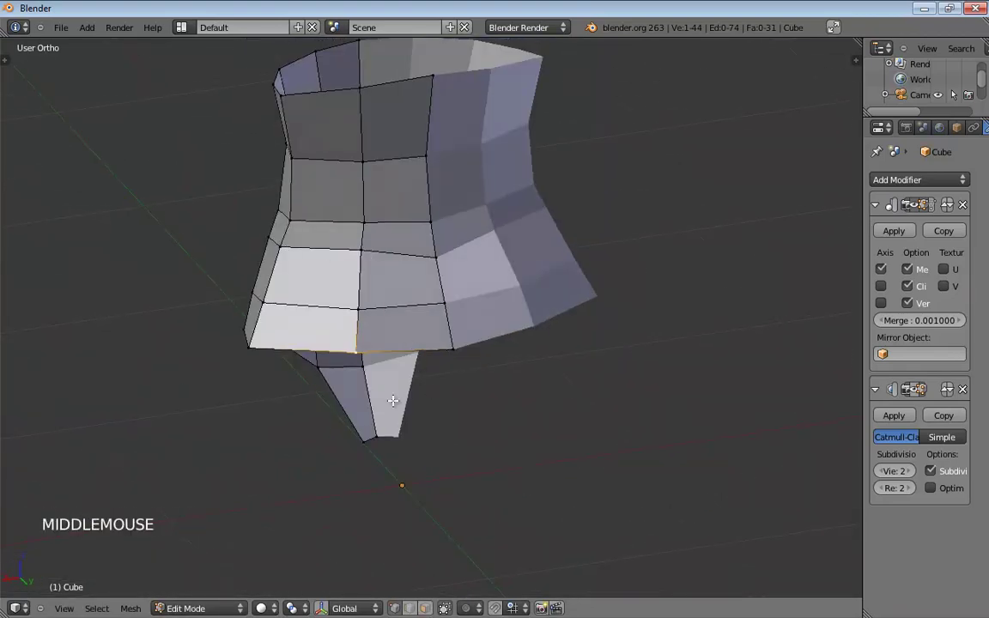
middle_drag(393, 401, 461, 368)
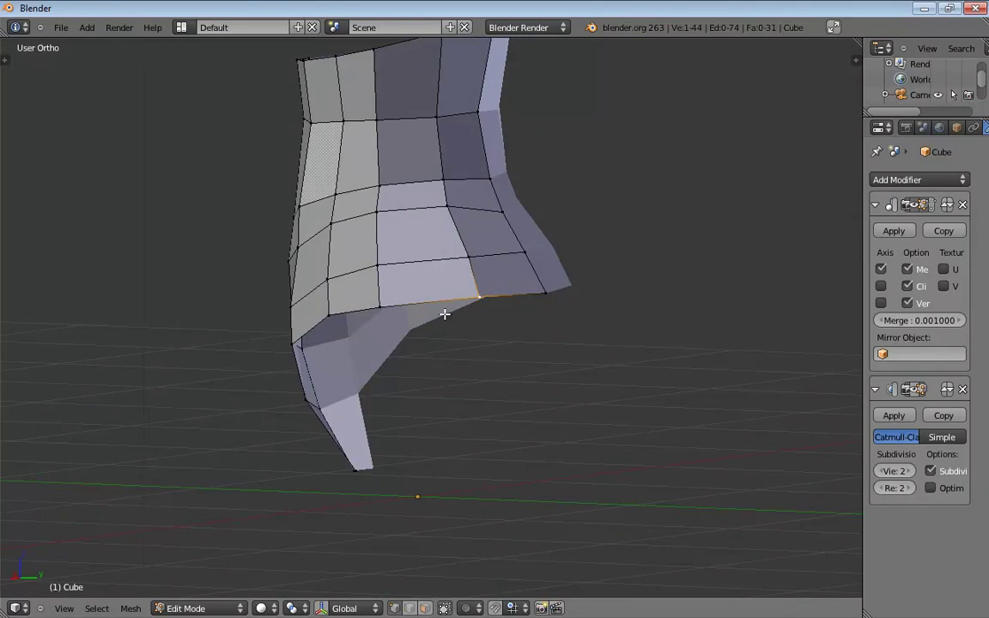
- In edge selection, select only the bottom edge beside the rear centre line, ready in the side view
key(ctrl+Tab)
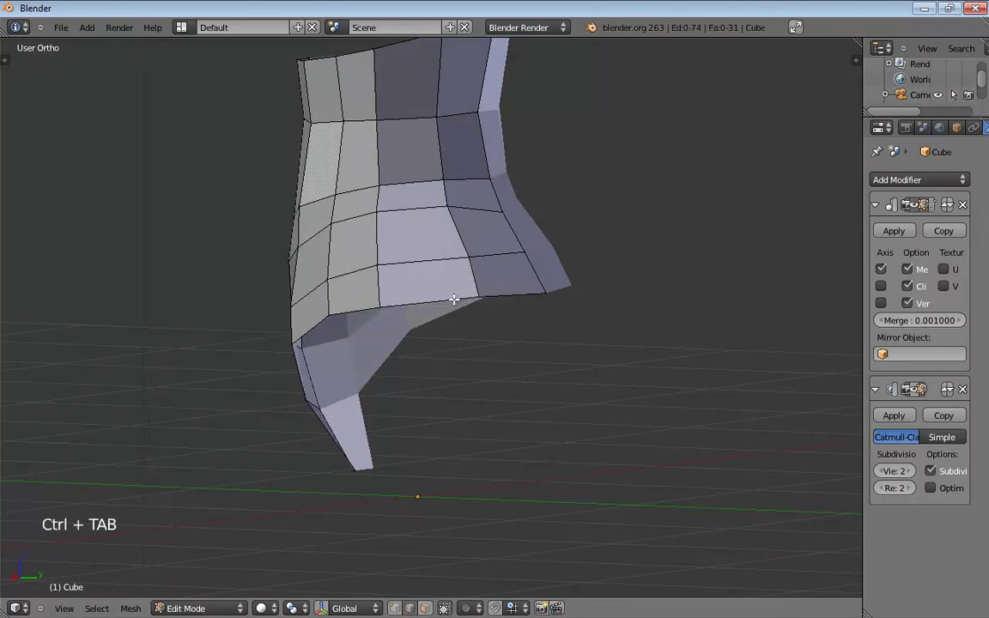
click(454, 298)
shift+click(521, 294)
middle_drag(595, 340, 380, 361)
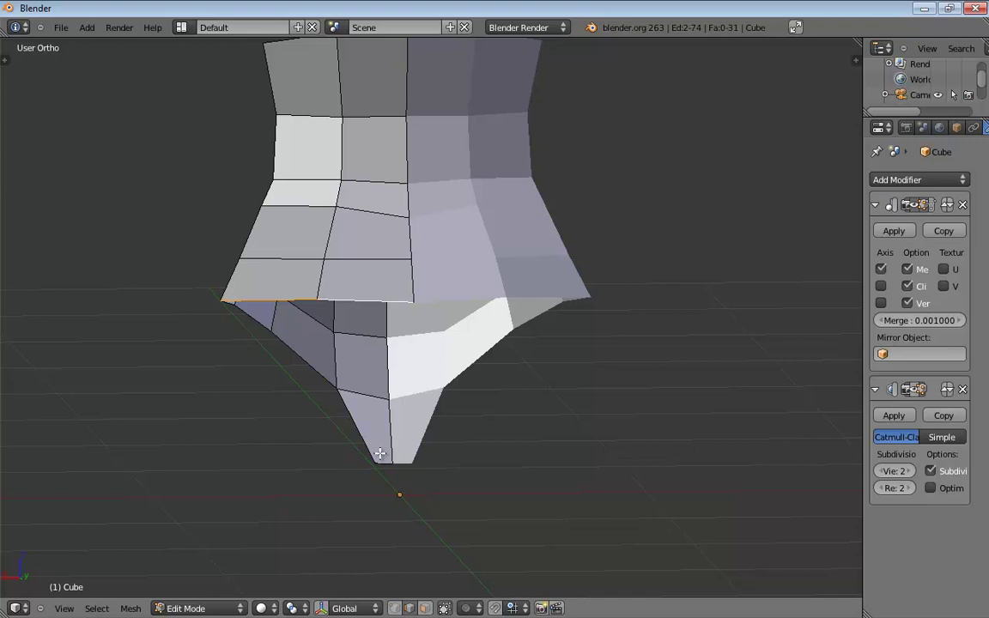
middle_drag(380, 454, 456, 437)
middle_drag(473, 343, 594, 399)
scroll(503, 409, down, 3)
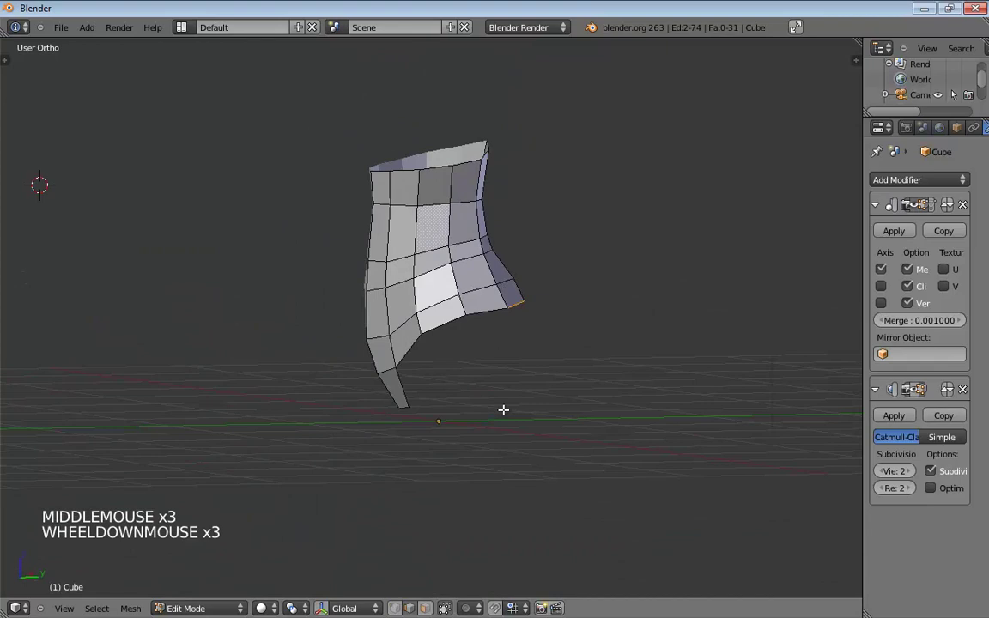
middle_drag(503, 408, 455, 413)
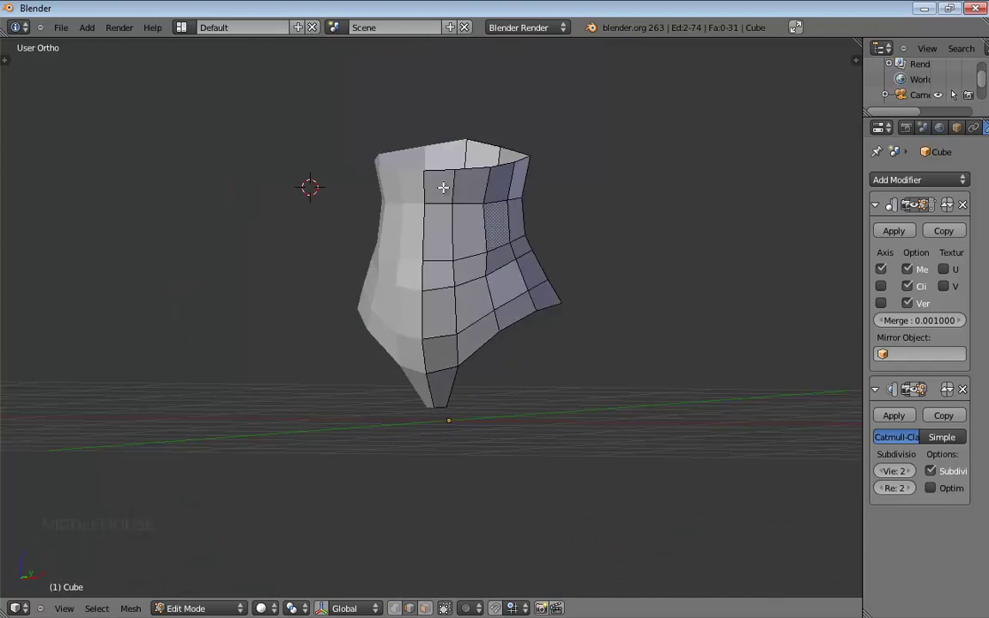
middle_drag(444, 187, 334, 422)
click(567, 430)
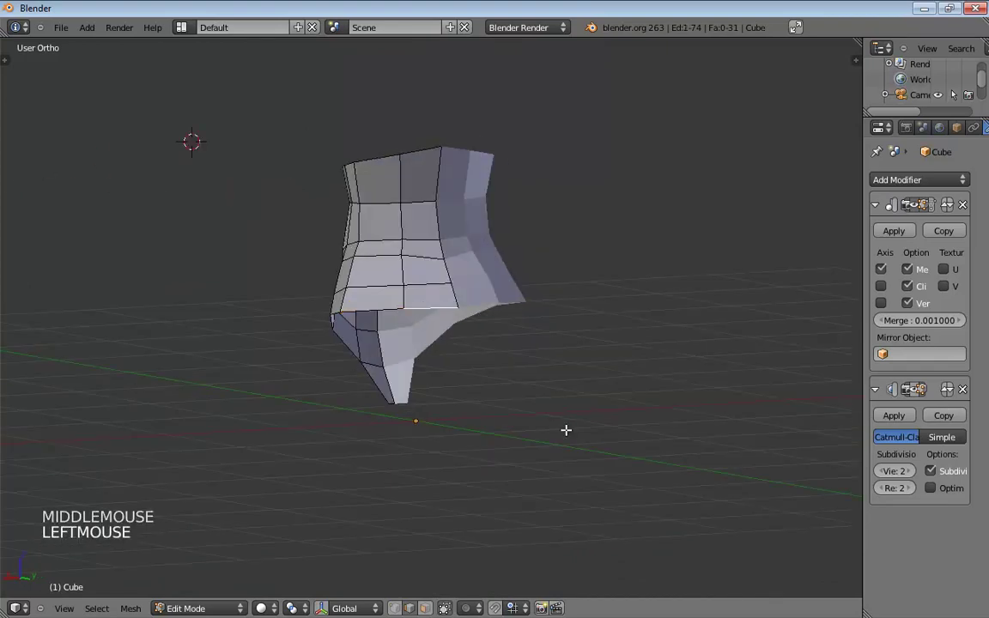
middle_drag(567, 430, 489, 359)
scroll(450, 406, up, 2)
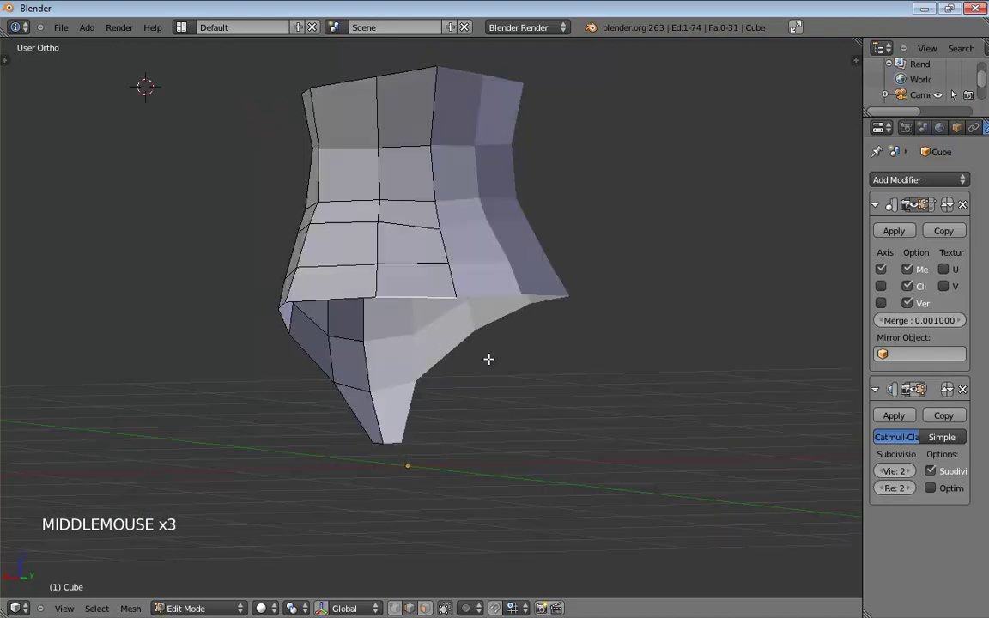
key(KP_1)
key(KP_3)
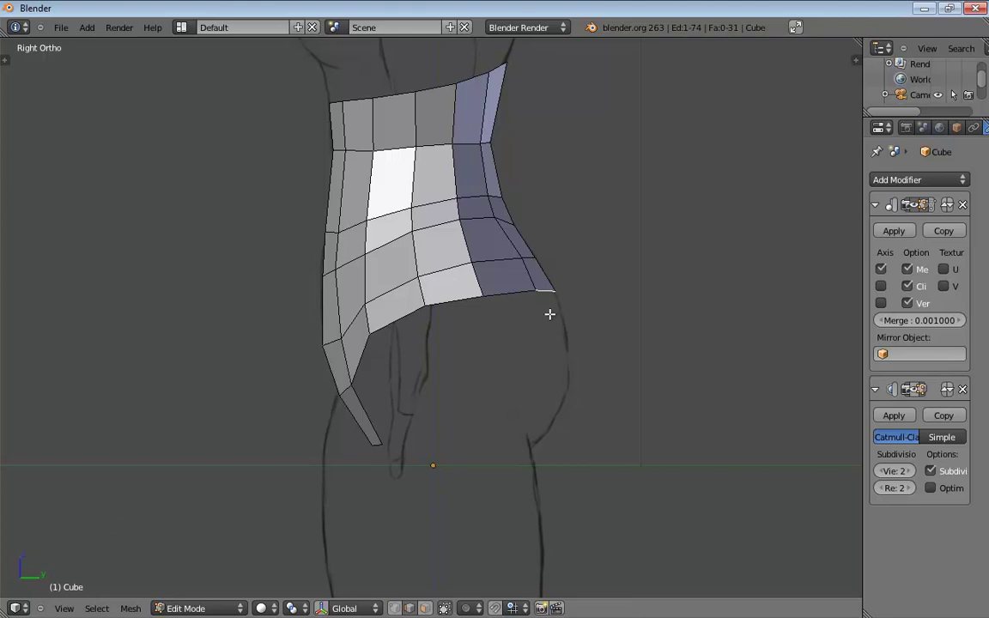
- Extrude the rear centre edge four times along the sketched buttock outline and forward under the crotch
key(e)
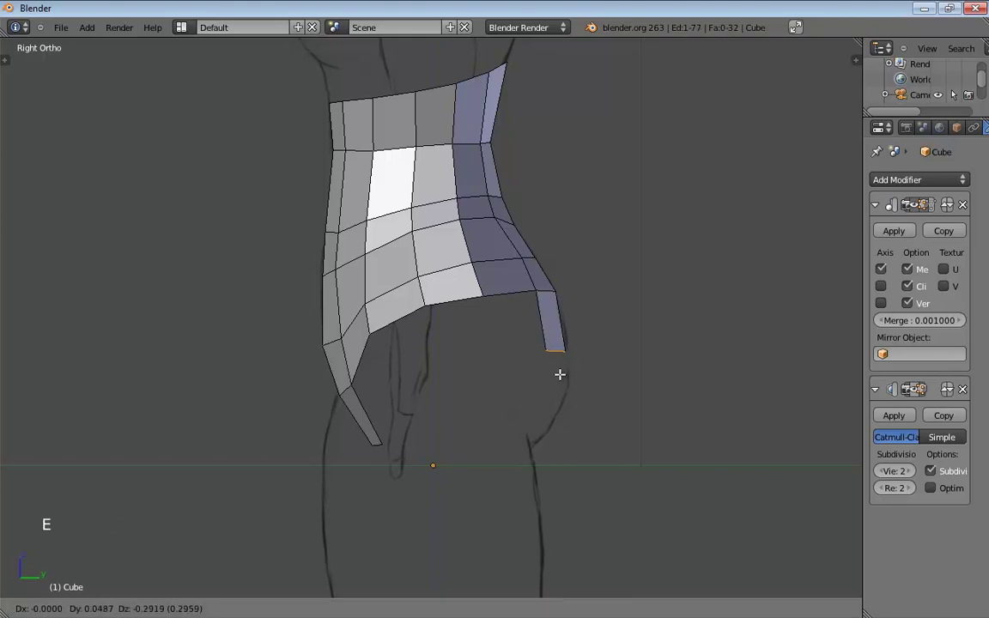
click(562, 369)
key(e)
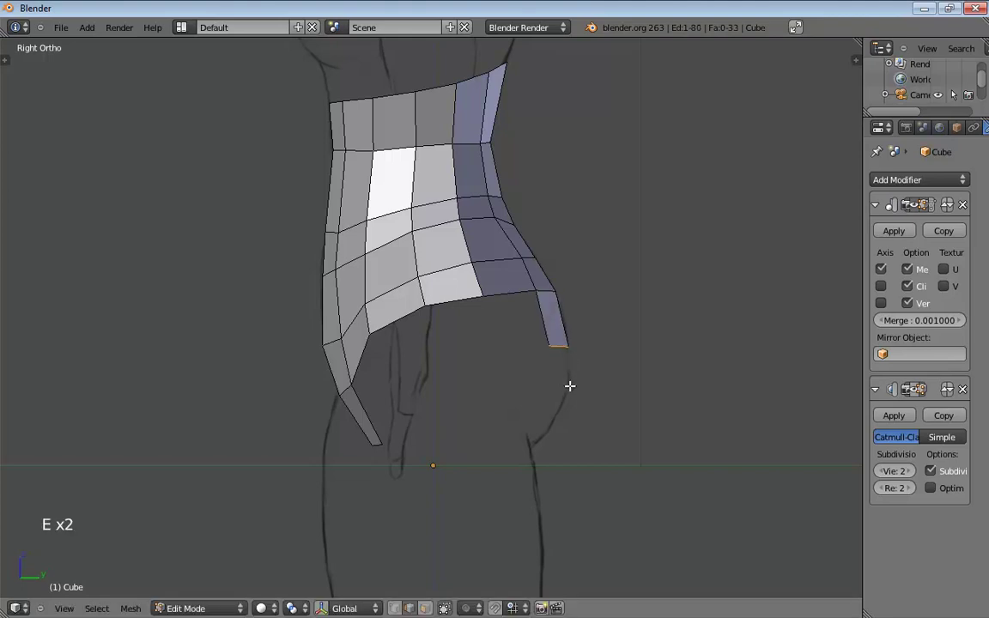
click(558, 453)
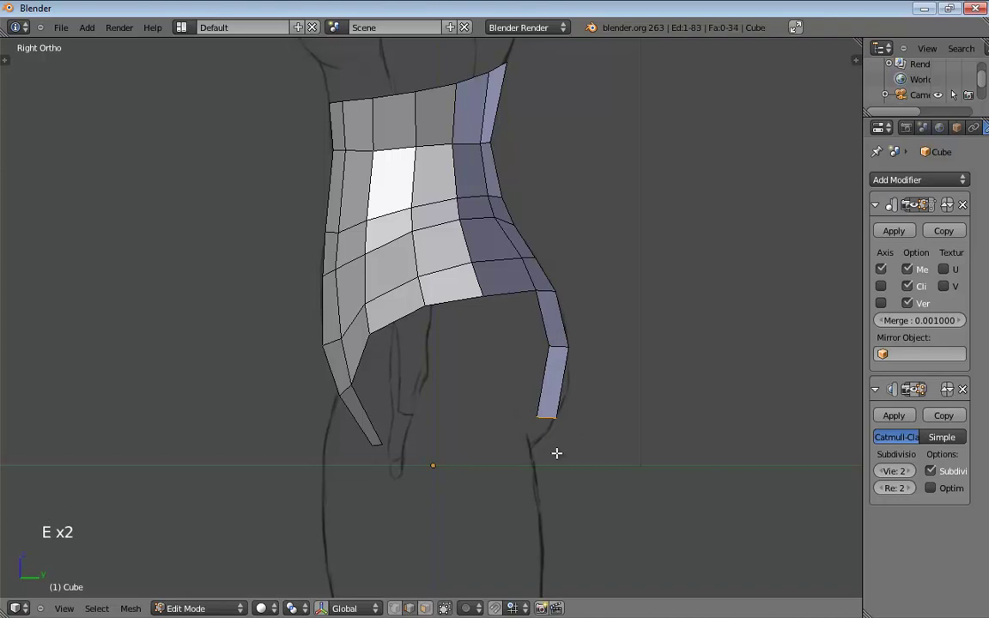
key(e)
click(506, 494)
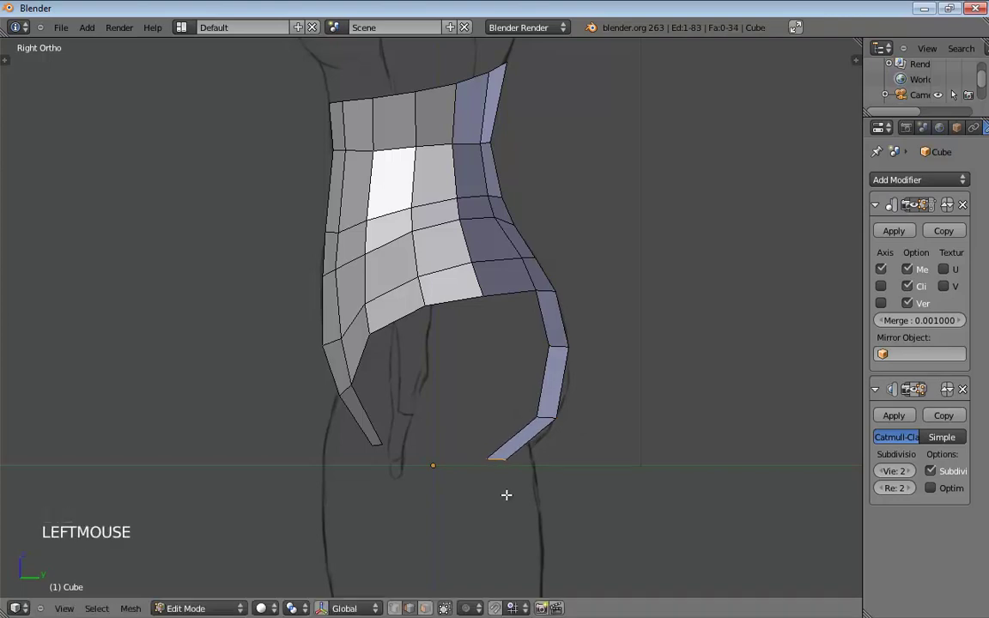
key(e)
click(400, 485)
- Merge the buttock strip's centre end vertex with the crotch strip's at last, and pull its outer end vertex toward the crotch strip
middle_drag(556, 512, 450, 399)
scroll(480, 421, up, 2)
middle_drag(503, 442, 533, 299)
key(KP_5)
key(ctrl+Tab)
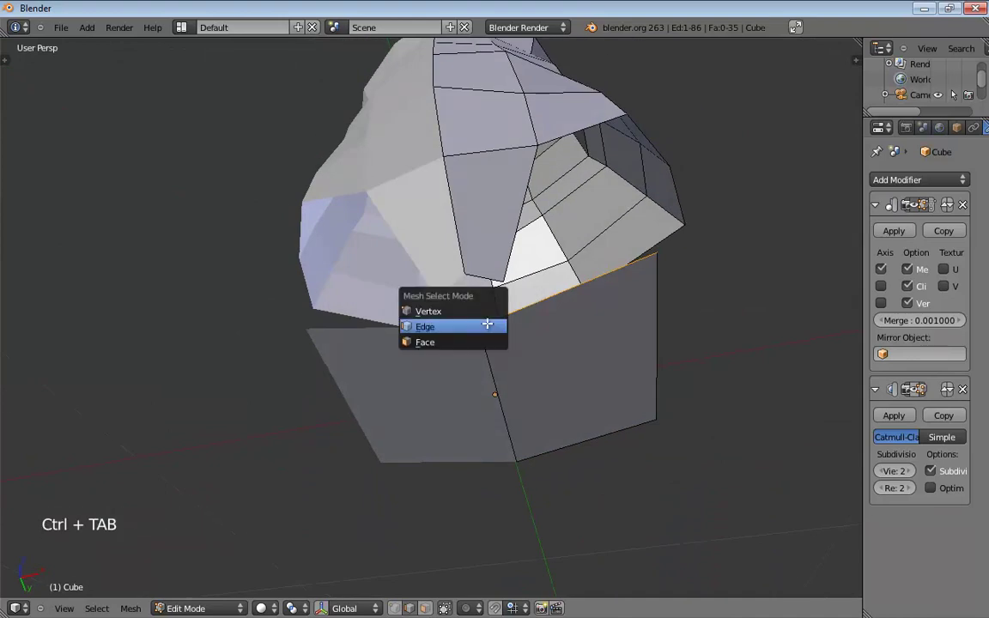
click(429, 307)
click(478, 327)
shift+click(464, 275)
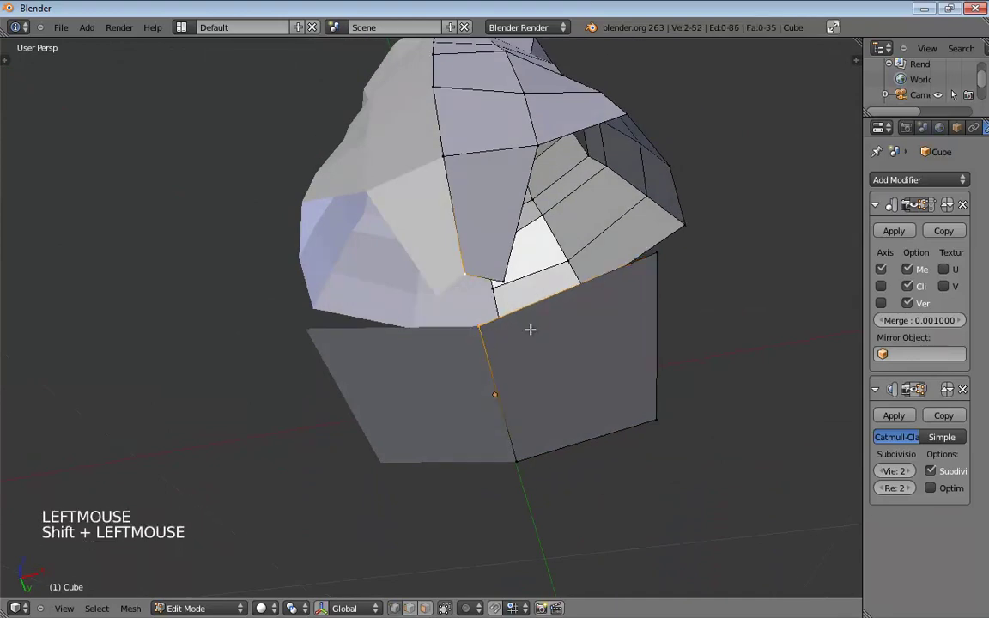
key(alt+m)
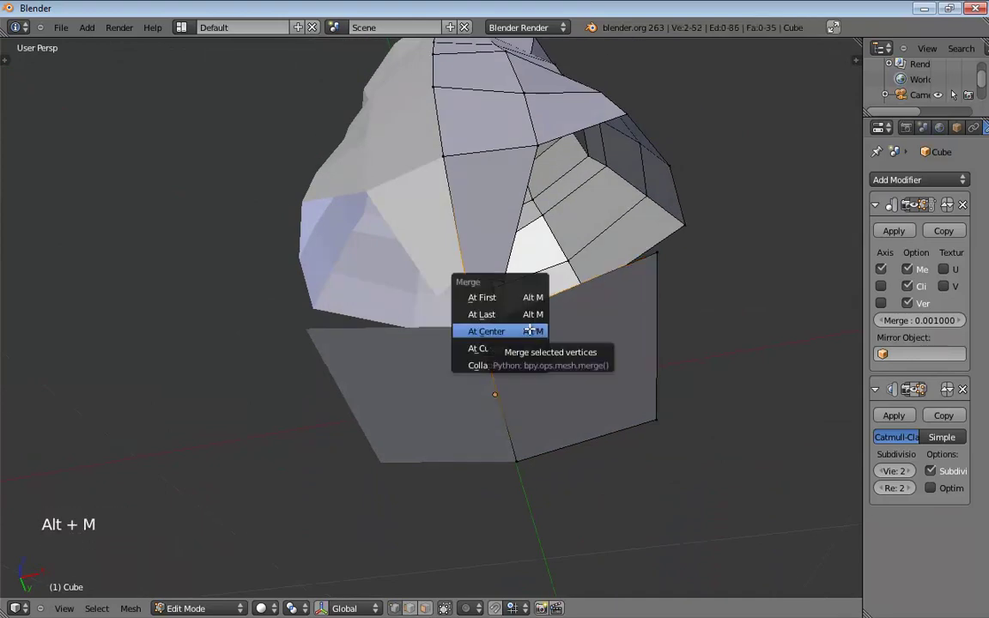
click(513, 314)
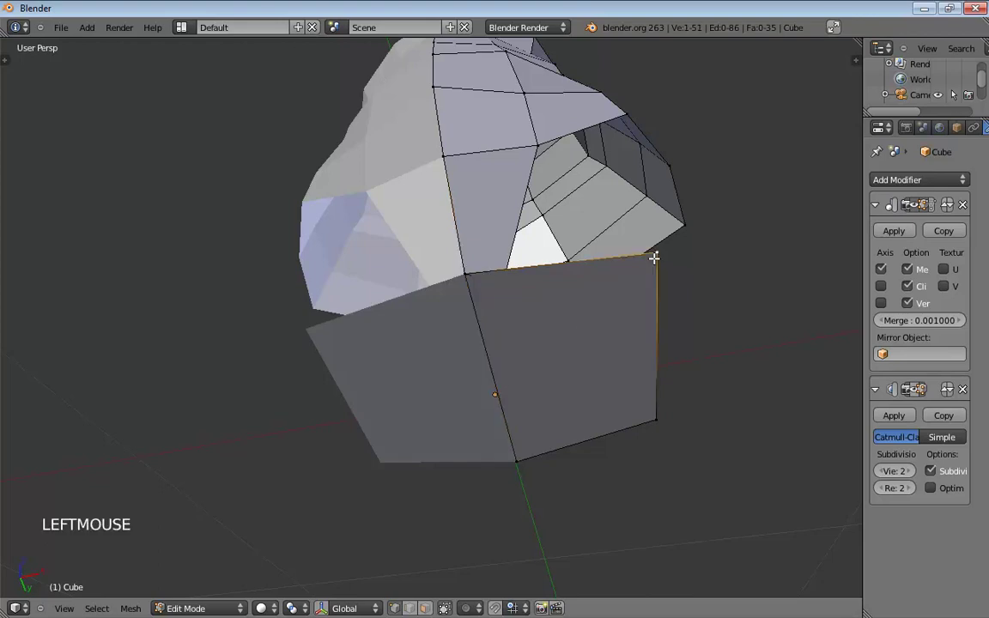
drag(654, 258, 519, 298)
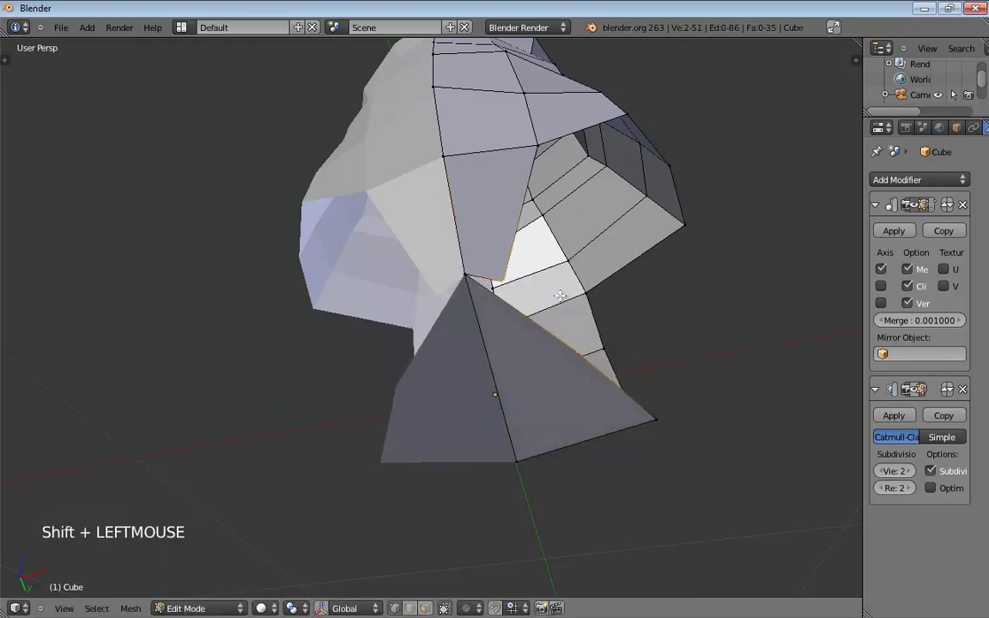
key(shift+r)
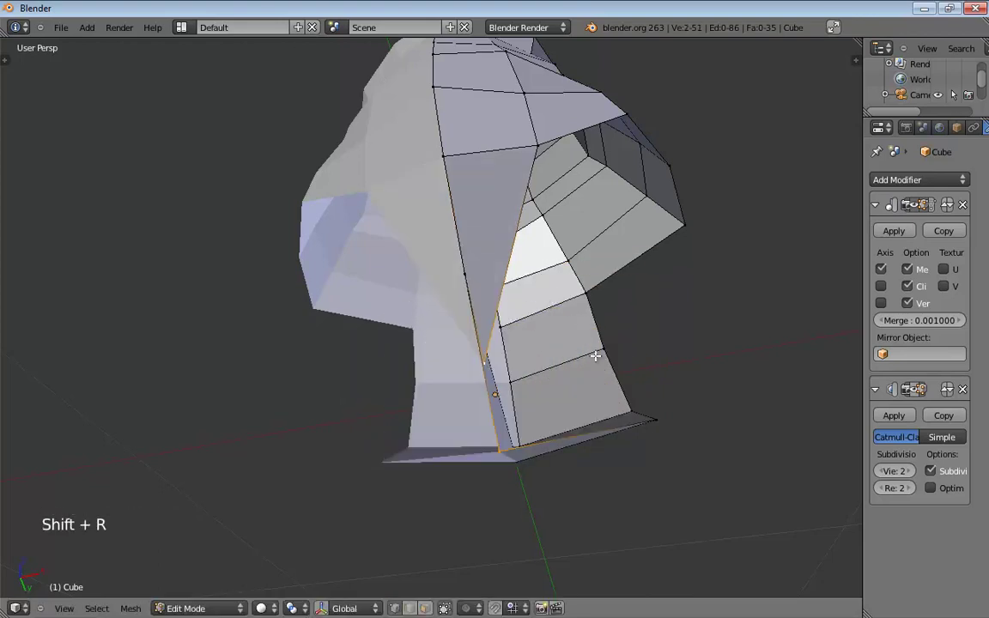
middle_drag(595, 355, 491, 294)
key(ctrl+z)
- Merge the buttock strip's outer end vertex with the crotch strip's outer end vertex
middle_drag(553, 290, 739, 336)
click(539, 370)
key(a)
click(492, 346)
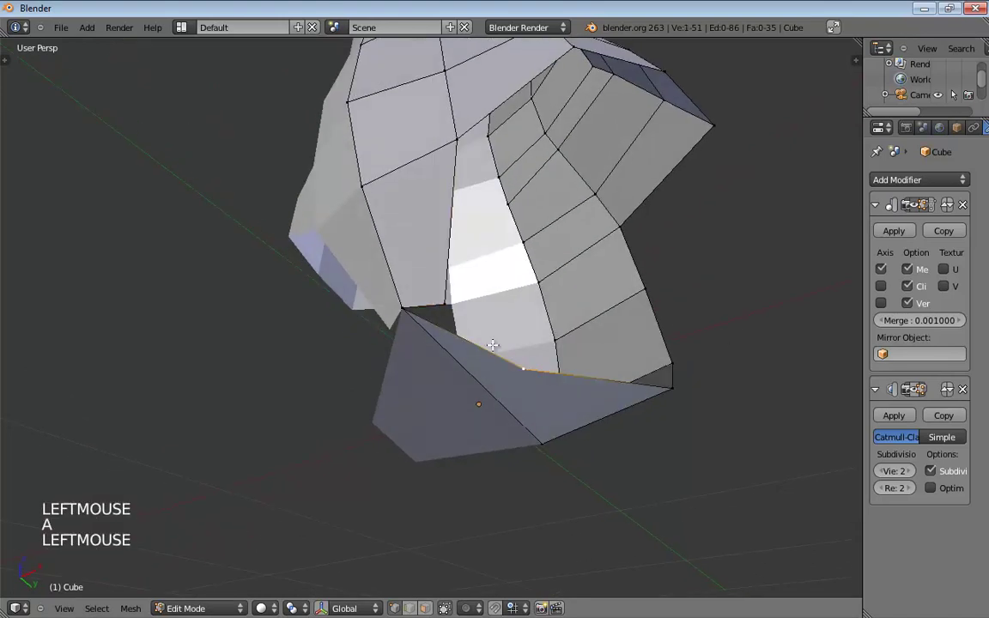
shift+click(447, 292)
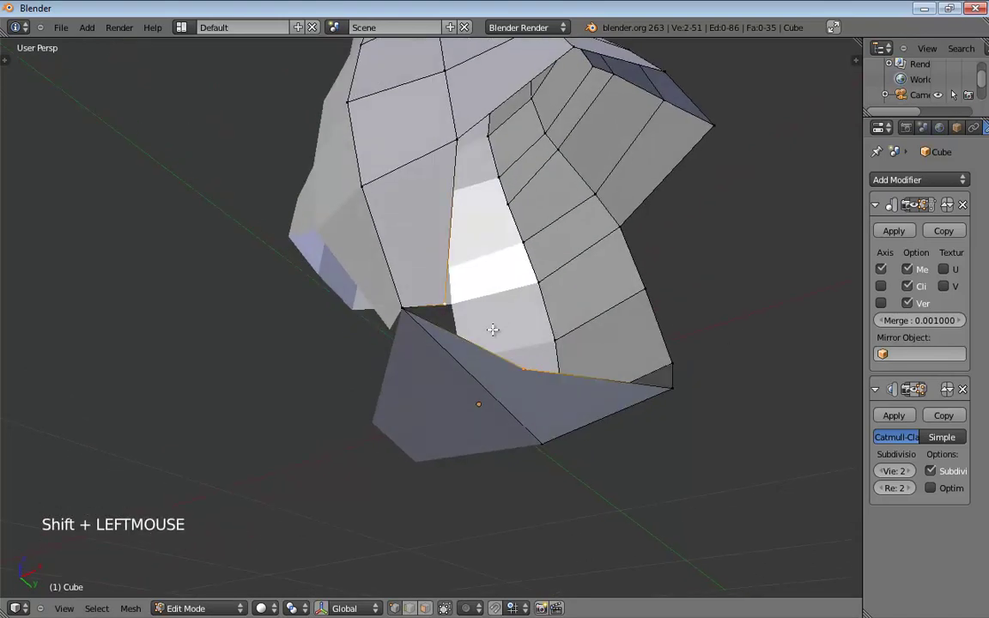
key(alt+m)
click(477, 331)
- Move the buttock strip's outer vertices inward toward the centre line to narrow the strip
middle_drag(506, 336, 323, 293)
drag(229, 264, 379, 298)
drag(314, 121, 400, 143)
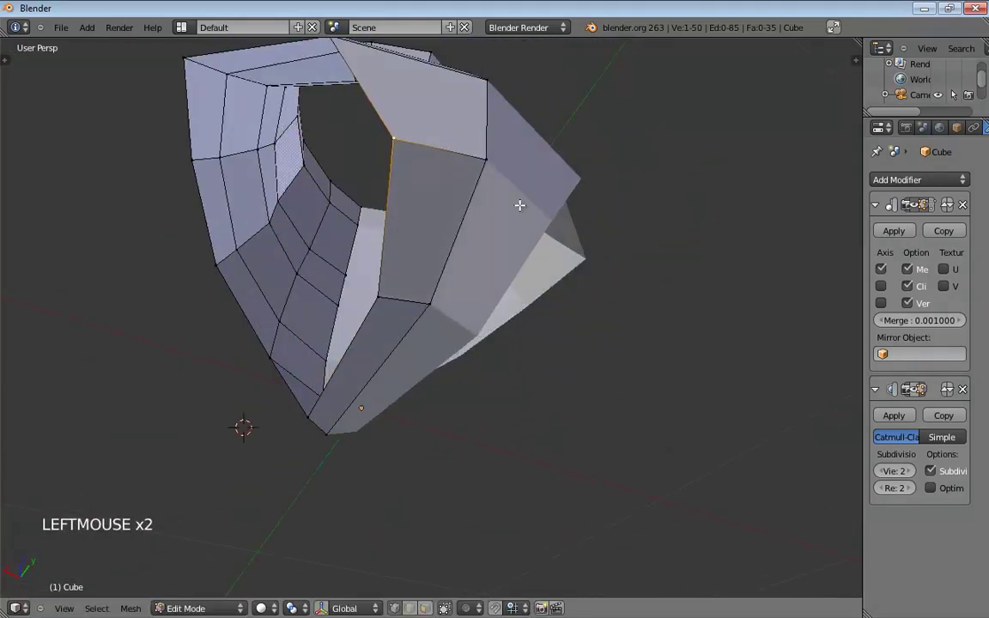
middle_drag(519, 205, 337, 355)
scroll(457, 305, down, 2)
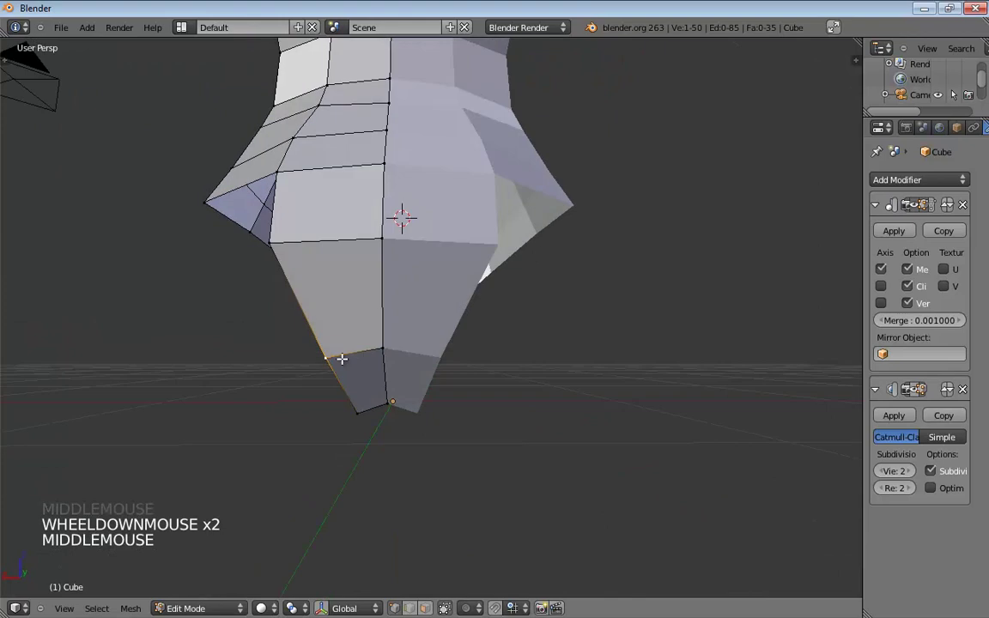
drag(338, 355, 346, 350)
drag(273, 245, 328, 233)
- In the front view, raise the buttock strip's lowest outer vertex toward the sketched crotch line
middle_drag(328, 233, 494, 429)
drag(496, 401, 520, 395)
key(KP_1)
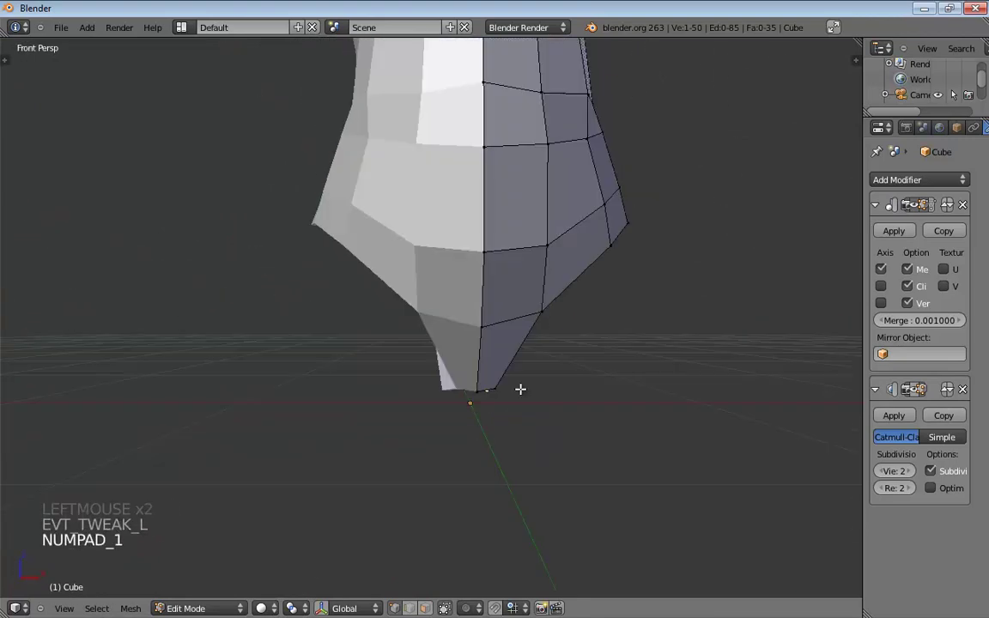
key(KP_5)
scroll(526, 381, up, 3)
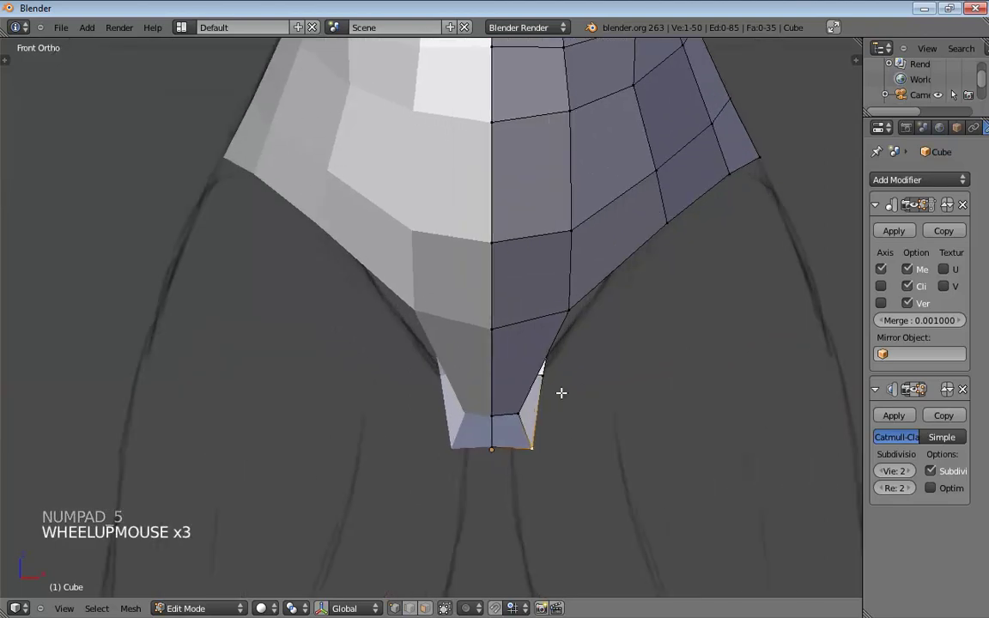
shift+middle_drag(563, 393, 522, 354)
drag(501, 398, 502, 335)
- Switch to wireframe and raise the buttock strip's lowest centre vertex toward the sketched crotch line
key(a)
key(a)
key(z)
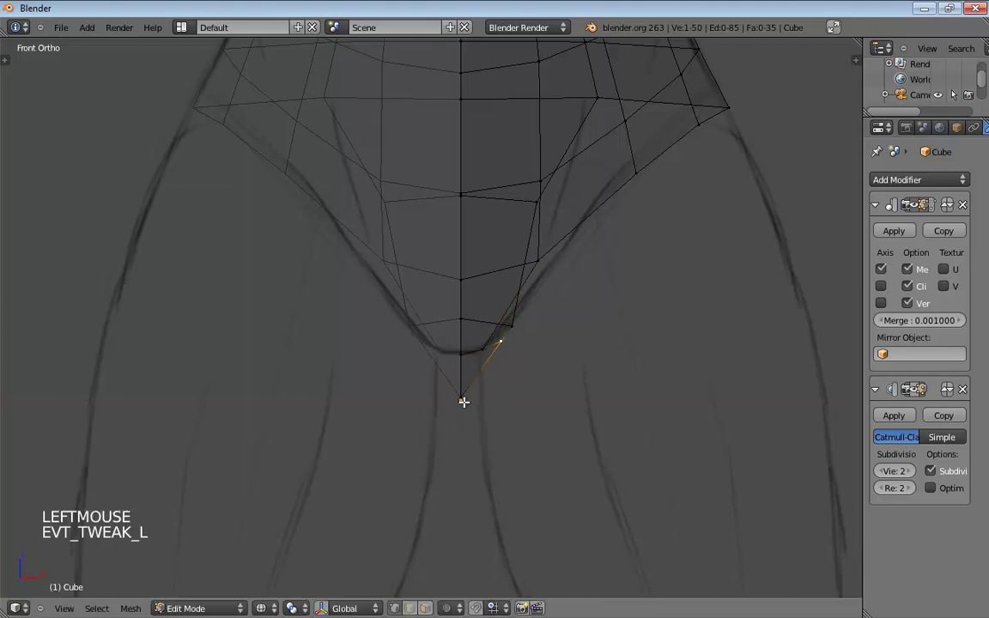
drag(461, 400, 499, 323)
- In the side view, move the strip's two underside vertices back and down to the sketched buttock crease
middle_drag(499, 323, 471, 363)
middle_drag(557, 300, 549, 287)
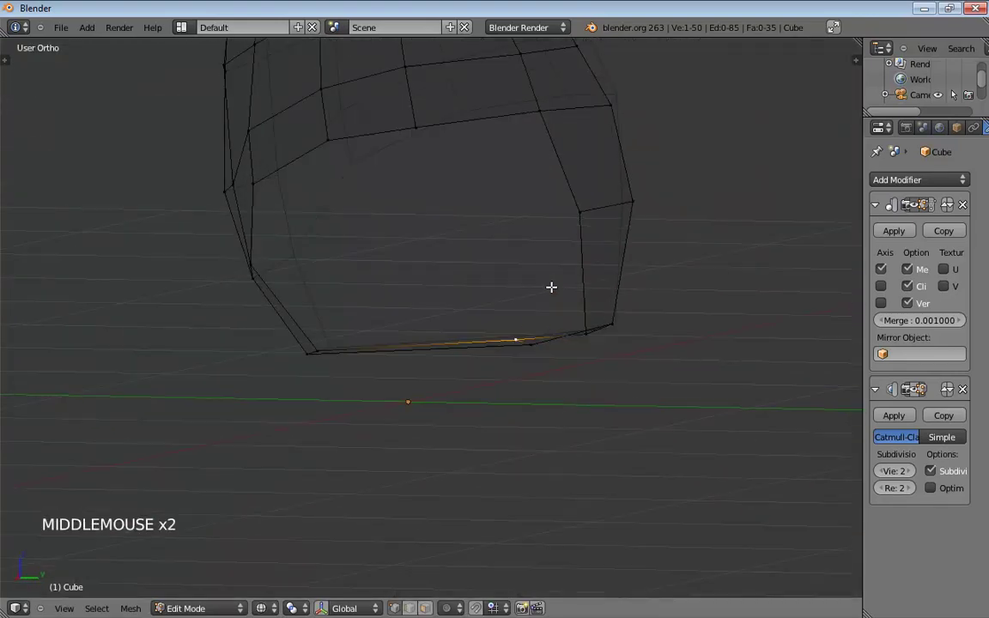
key(KP_1)
key(KP_3)
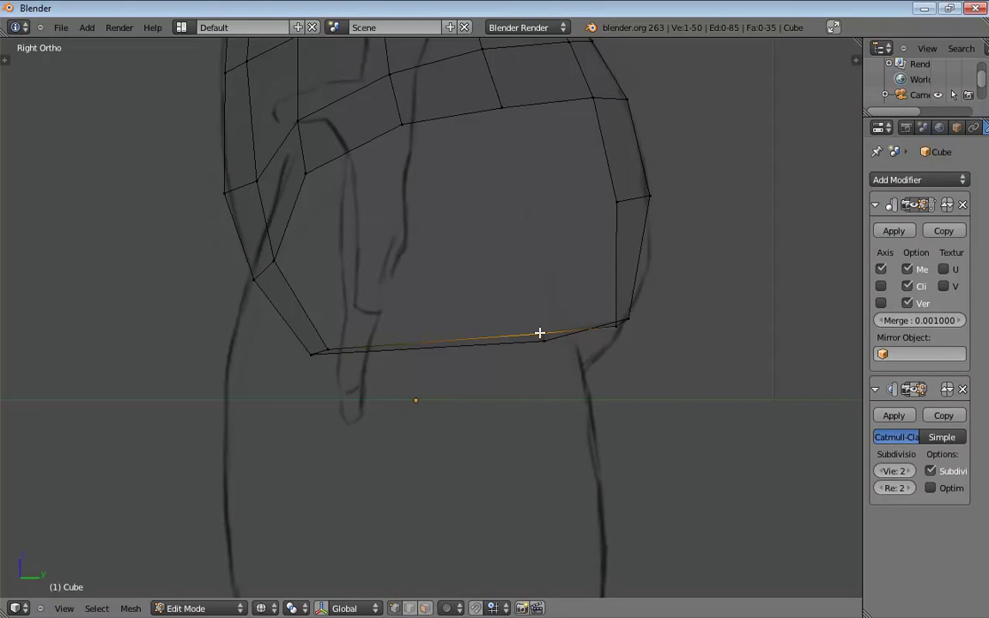
drag(544, 343, 565, 365)
drag(539, 335, 593, 357)
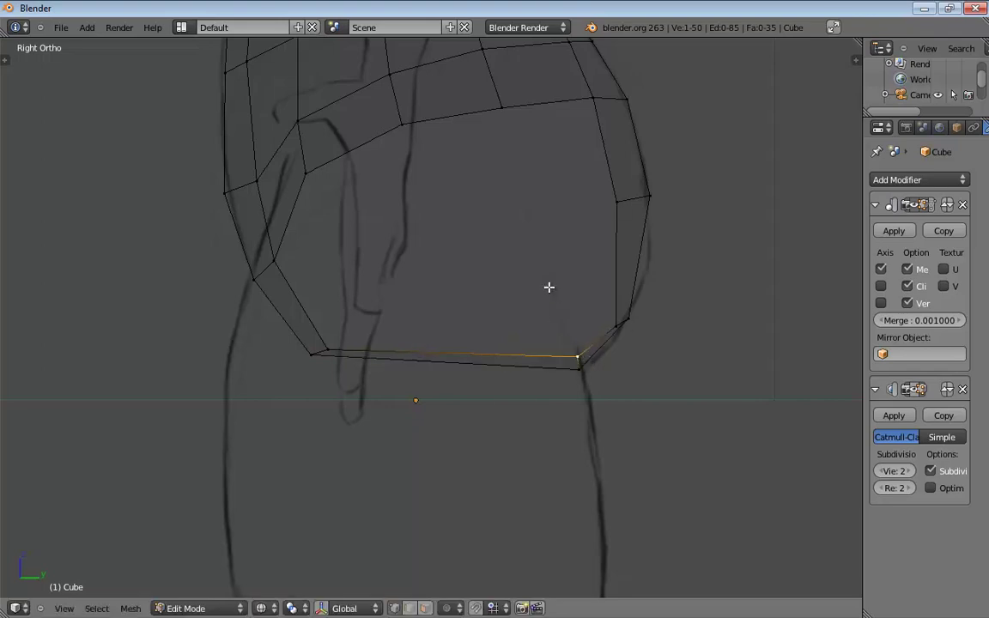
- Examine the buttock strip and crotch corner in wireframe, from the front and from behind
key(KP_4)
key(KP_4)
key(KP_1)
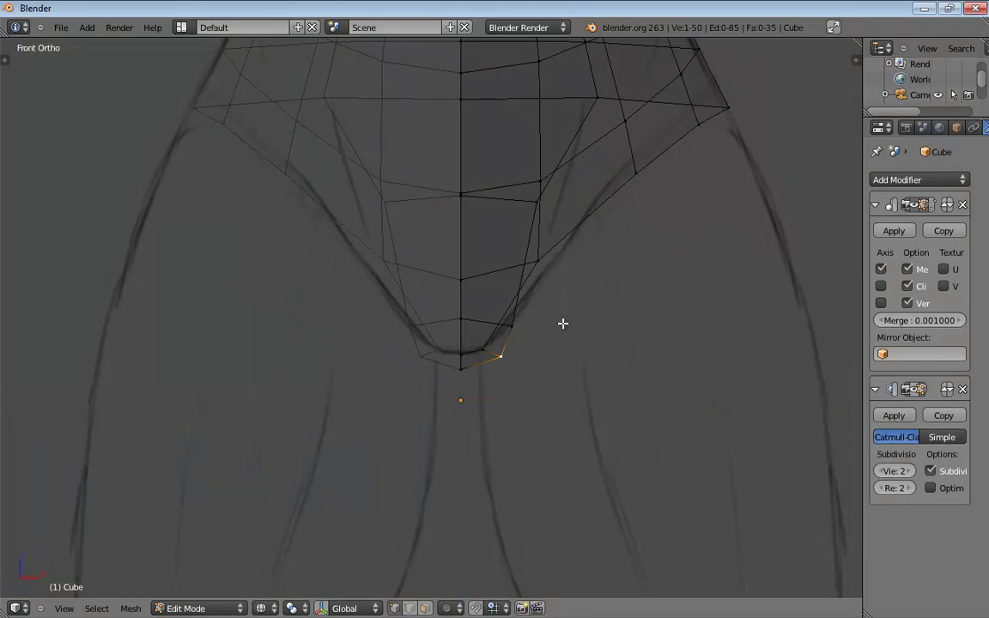
mouse_move(656, 251)
middle_down()
mouse_move(356, 260)
mouse_move(400, 255)
mouse_move(376, 250)
mouse_move(451, 203)
mouse_move(441, 250)
mouse_move(457, 275)
mouse_move(399, 259)
mouse_move(364, 262)
middle_up()
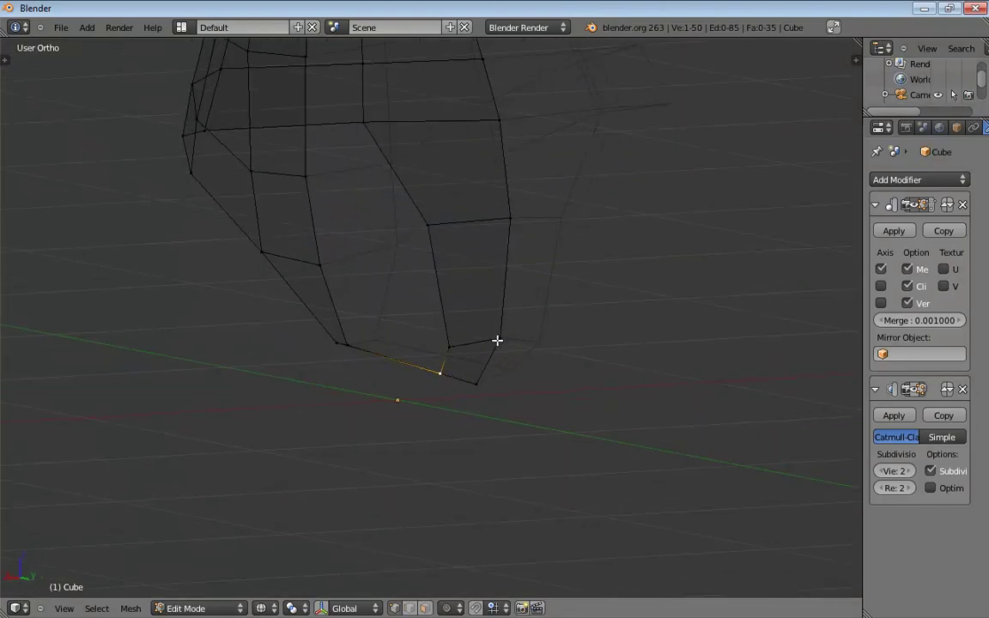
click(497, 343)
shift+middle_drag(550, 225, 587, 298)
click(498, 324)
key(KP_5)
scroll(587, 298, down, 6)
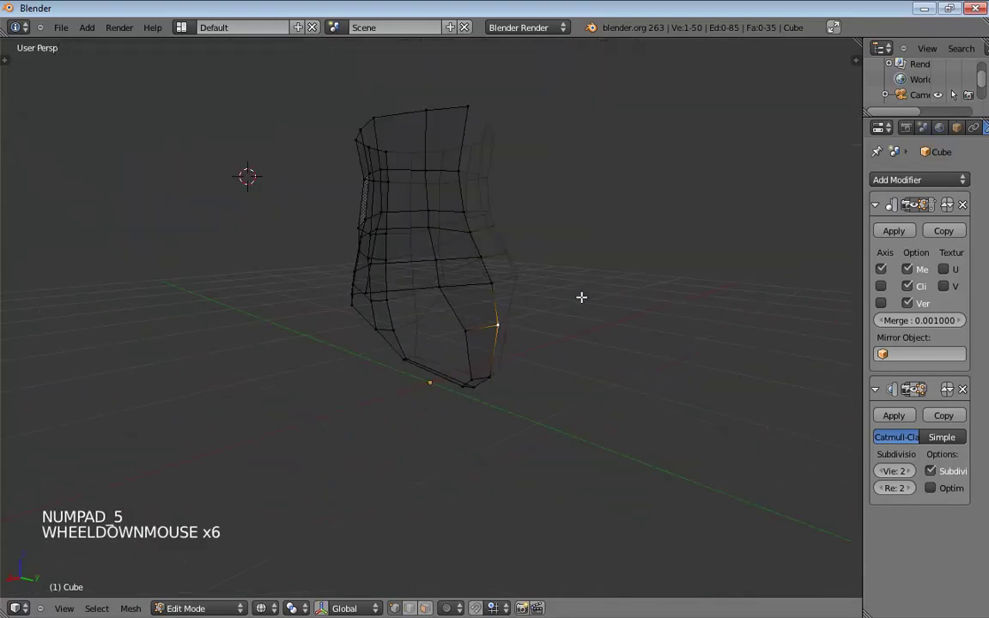
- Switch the torso to solid shading and show the Subdivision Surface modifier's result while editing
key(z)
mouse_move(572, 274)
middle_down()
mouse_move(481, 298)
mouse_move(471, 271)
mouse_move(580, 258)
mouse_move(559, 275)
mouse_move(572, 290)
mouse_move(468, 322)
mouse_move(399, 313)
mouse_move(407, 290)
mouse_move(401, 304)
middle_up()
scroll(510, 302, up, 2)
scroll(512, 309, up, 1)
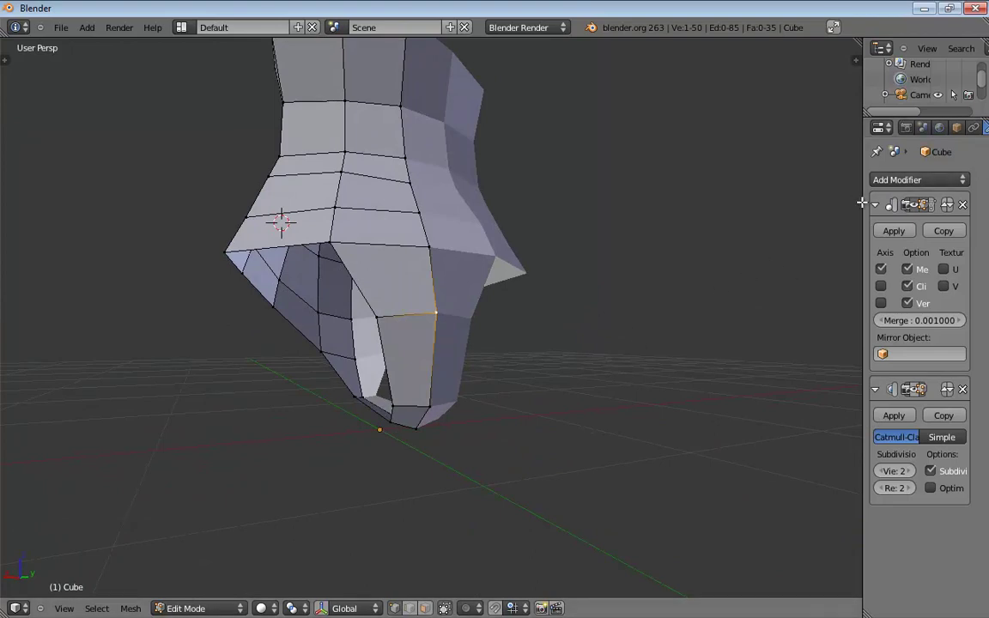
click(914, 391)
- Adjust the buttock strip's vertices and pull the centre-line vertices inward to form the cleft between the buttocks
middle_drag(559, 285, 624, 285)
middle_drag(491, 315, 522, 316)
drag(445, 321, 478, 317)
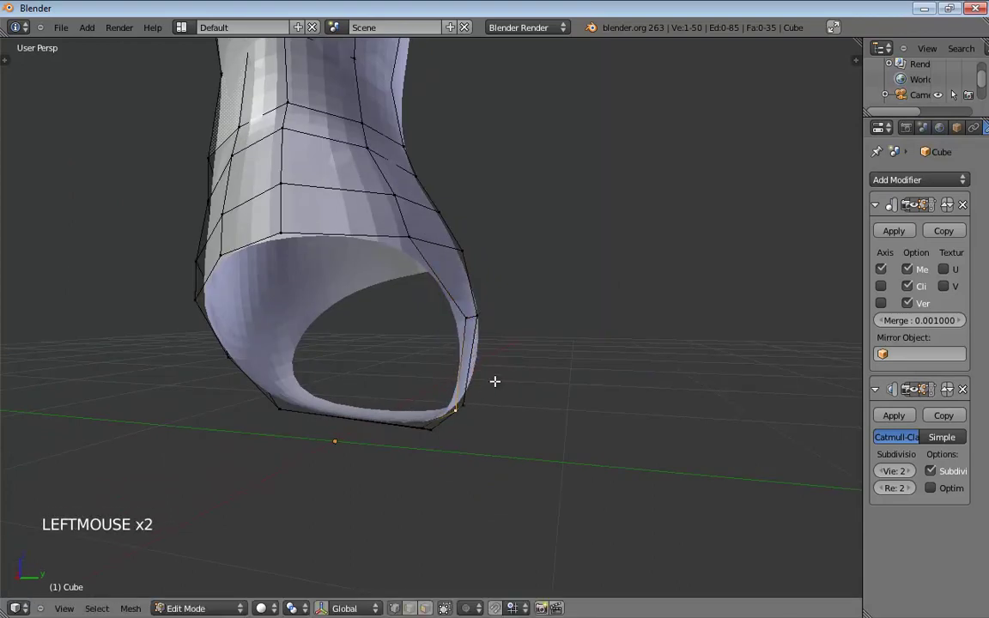
middle_drag(495, 381, 526, 345)
click(421, 339)
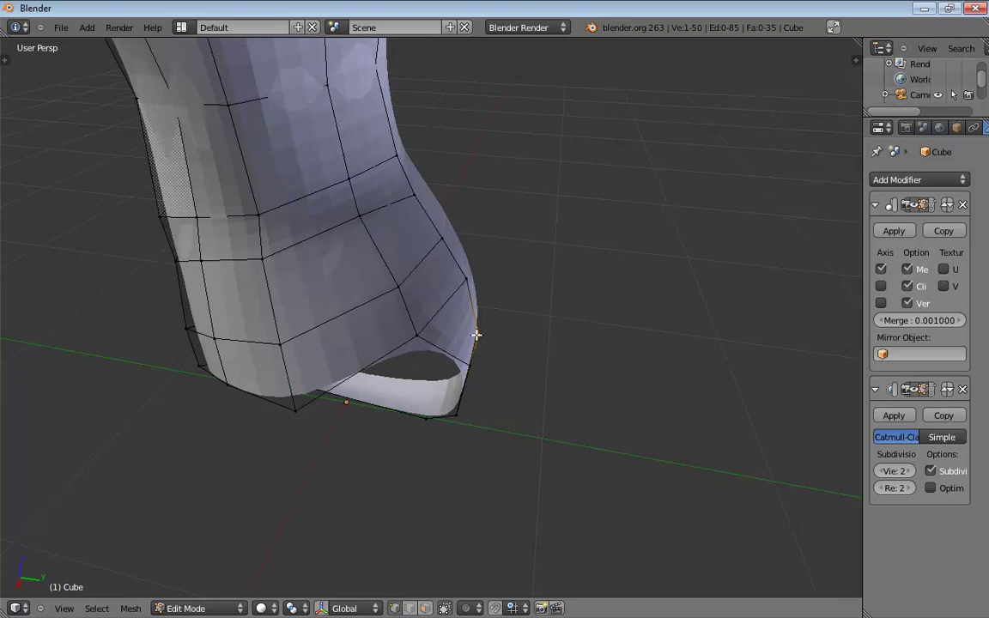
click(450, 280)
click(433, 239)
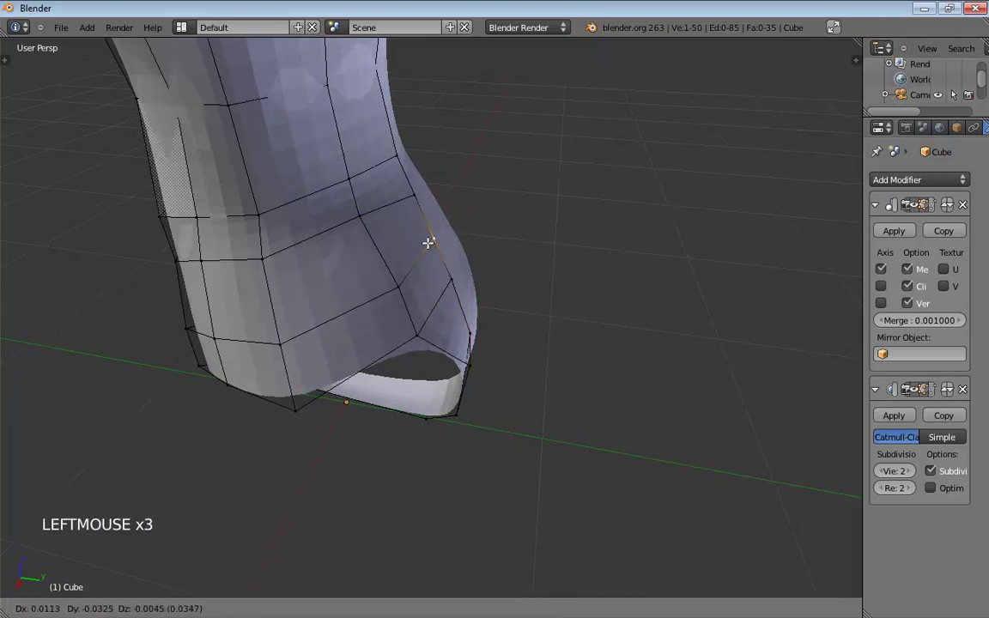
- Slightly raise the two centre-line vertices of the lower back and lower the neighbouring vertex in the lower row
middle_drag(558, 281, 473, 332)
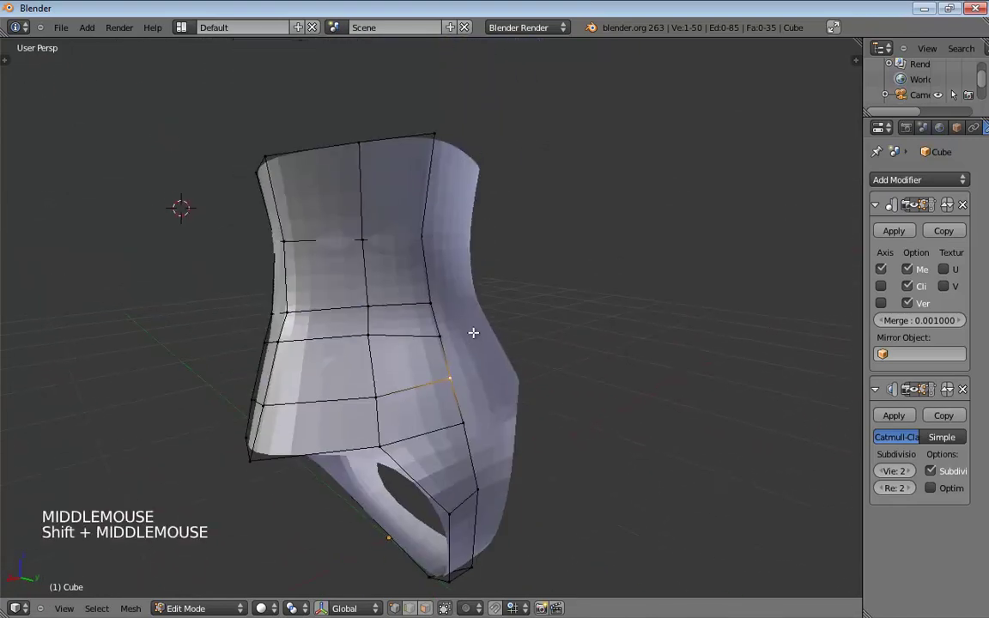
drag(432, 302, 430, 290)
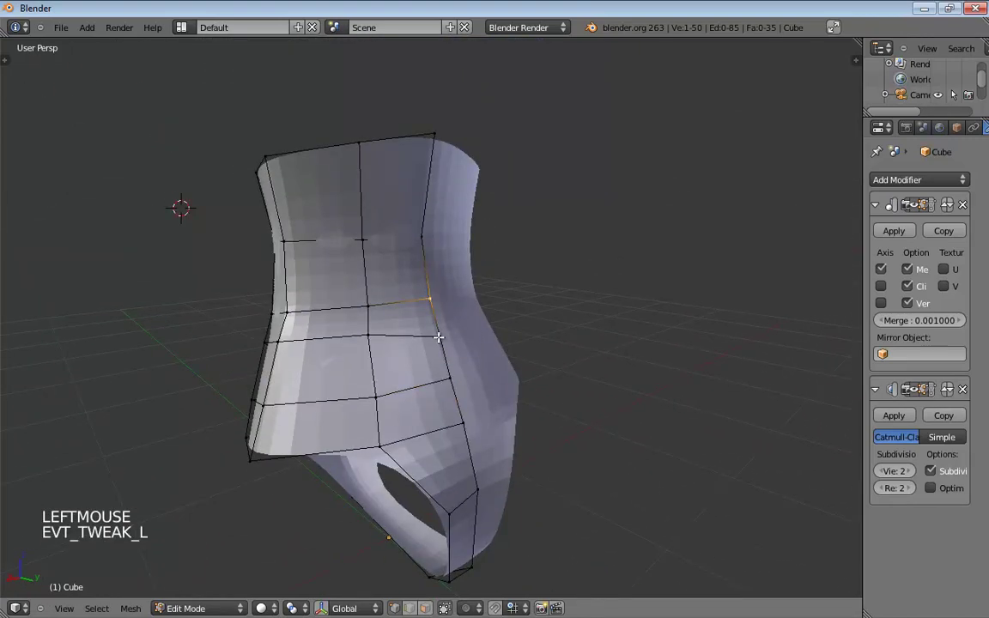
drag(439, 336, 436, 327)
click(368, 340)
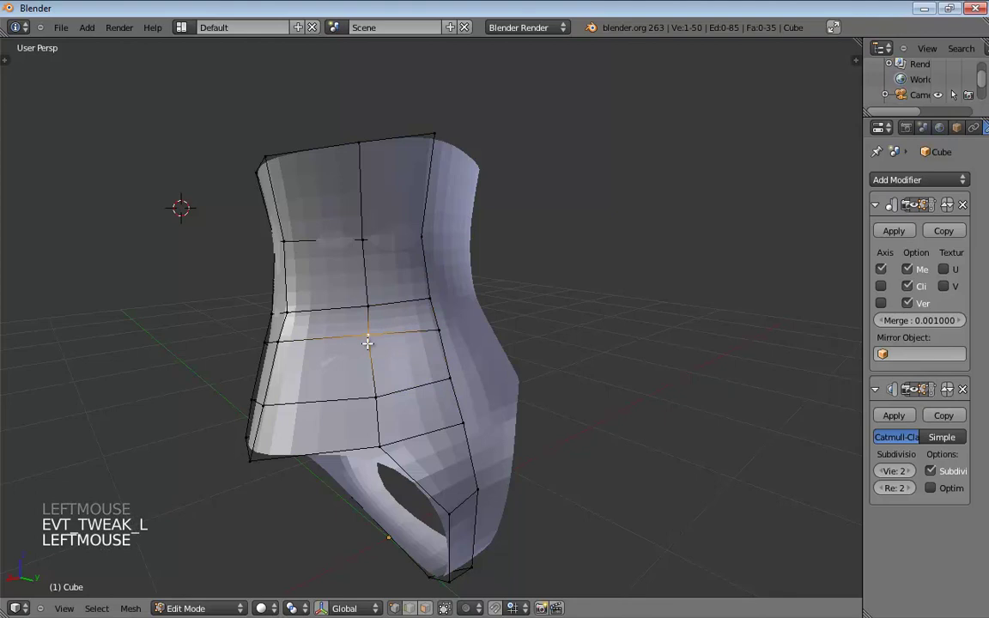
drag(368, 340, 368, 346)
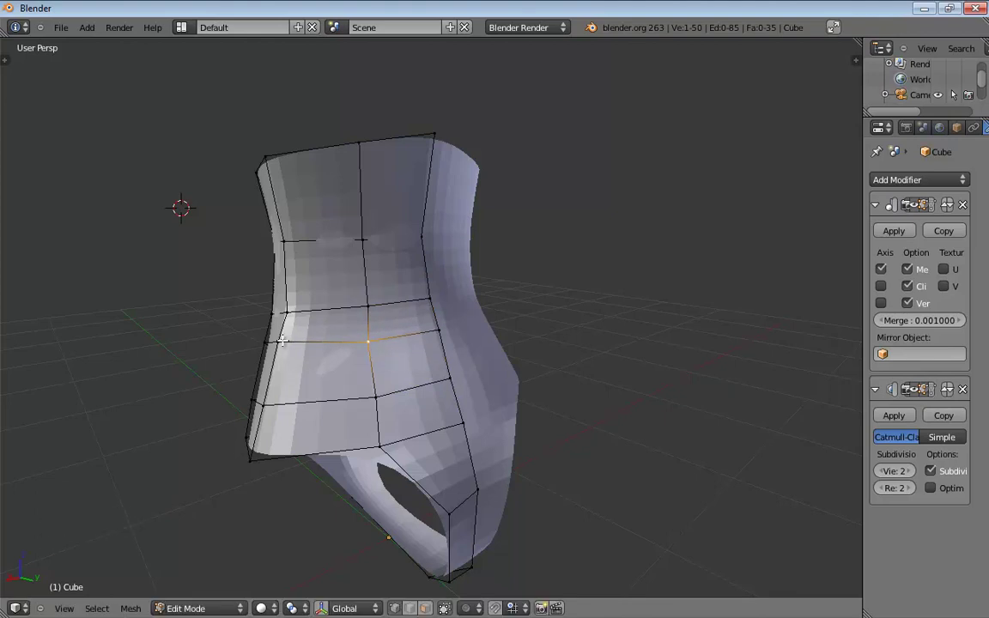
- Raise the vertices of the edge row just below the waist across the back, from the side to the centre line
drag(290, 312, 297, 300)
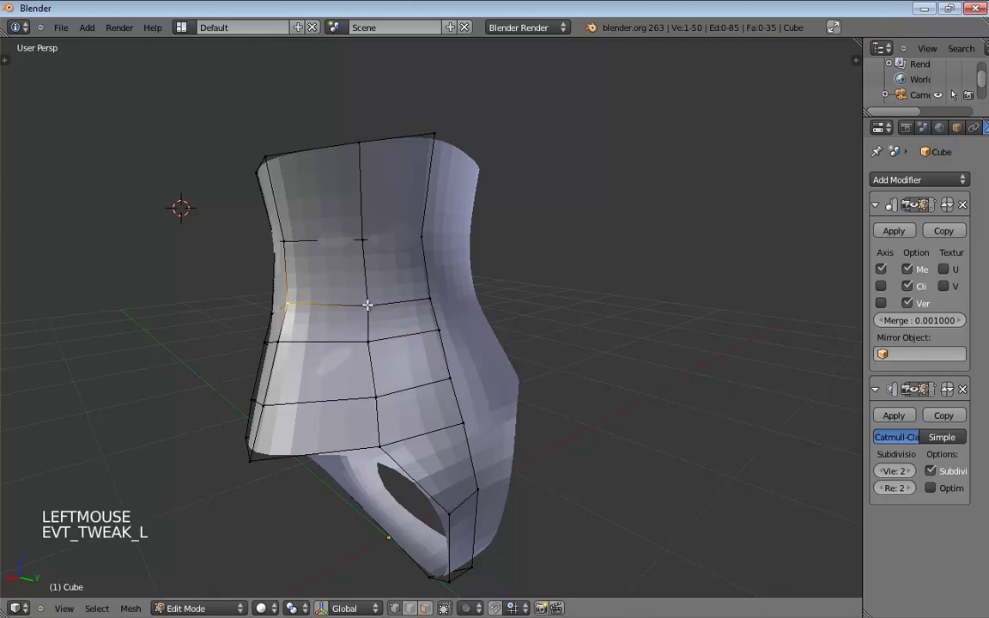
drag(367, 304, 367, 294)
drag(428, 293, 426, 281)
middle_drag(426, 281, 400, 327)
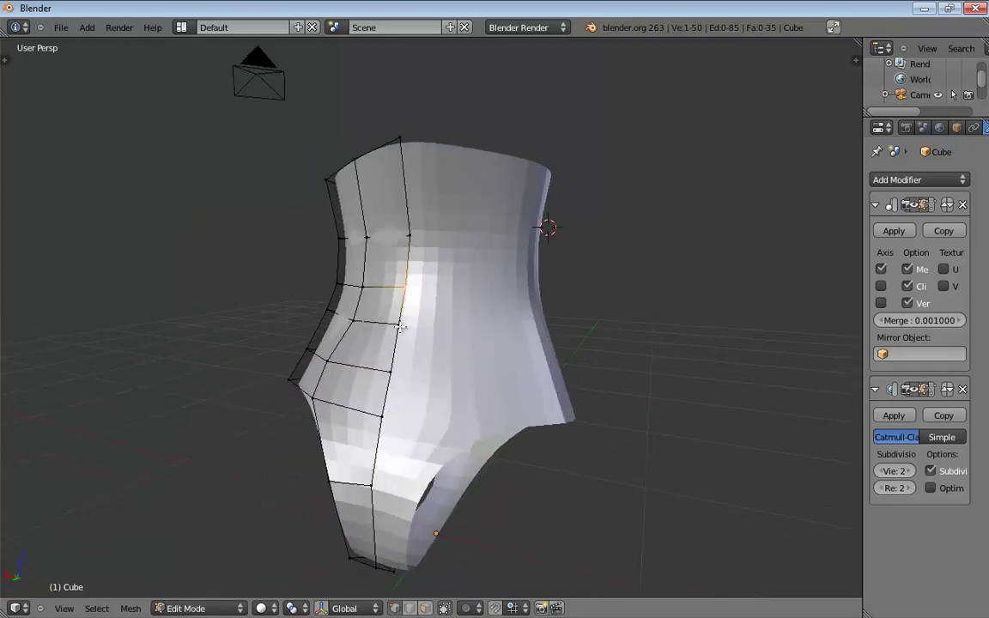
middle_drag(404, 416, 438, 404)
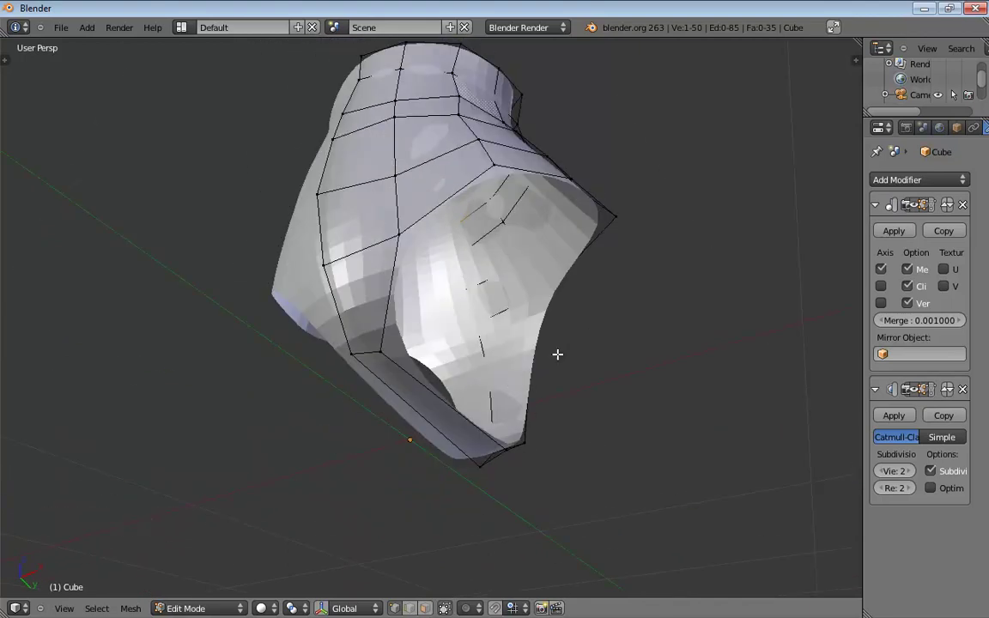
middle_drag(557, 353, 314, 308)
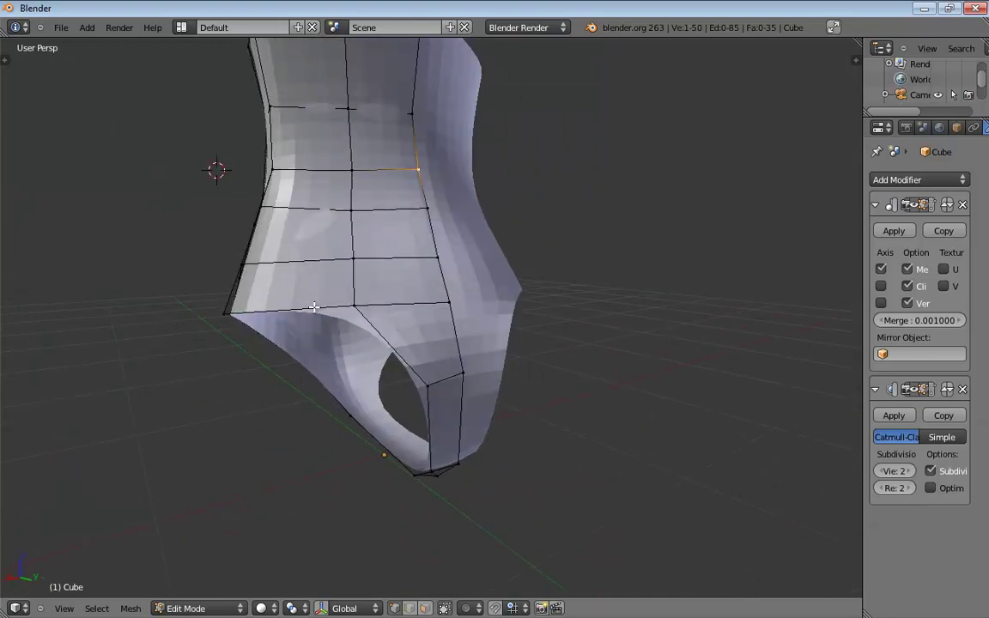
- Enable proportional editing and cycle through its falloff types
middle_drag(320, 299, 403, 242)
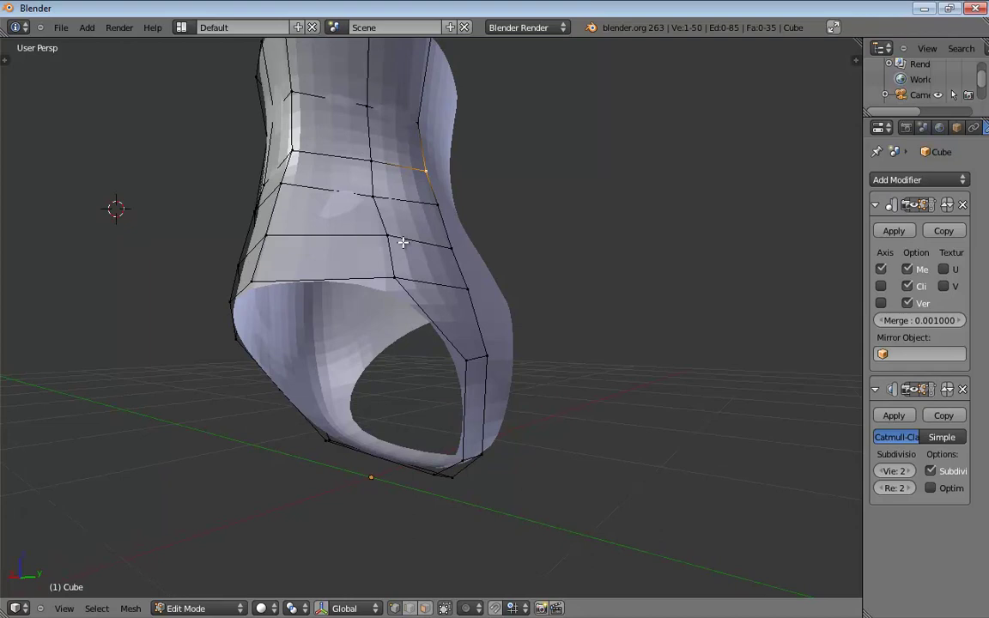
key(o)
key(o)
key(o)
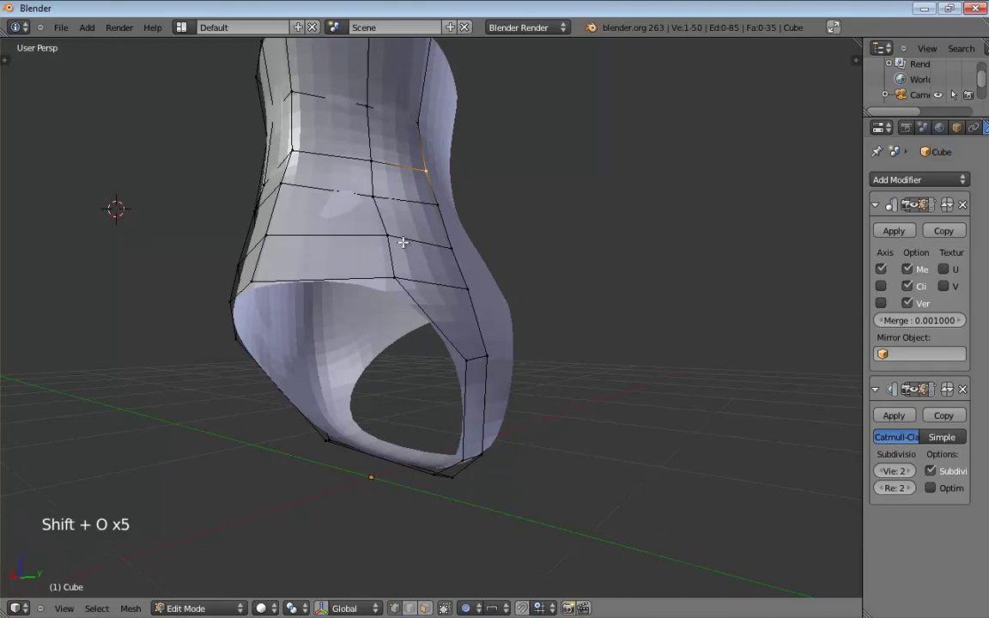
key(o)
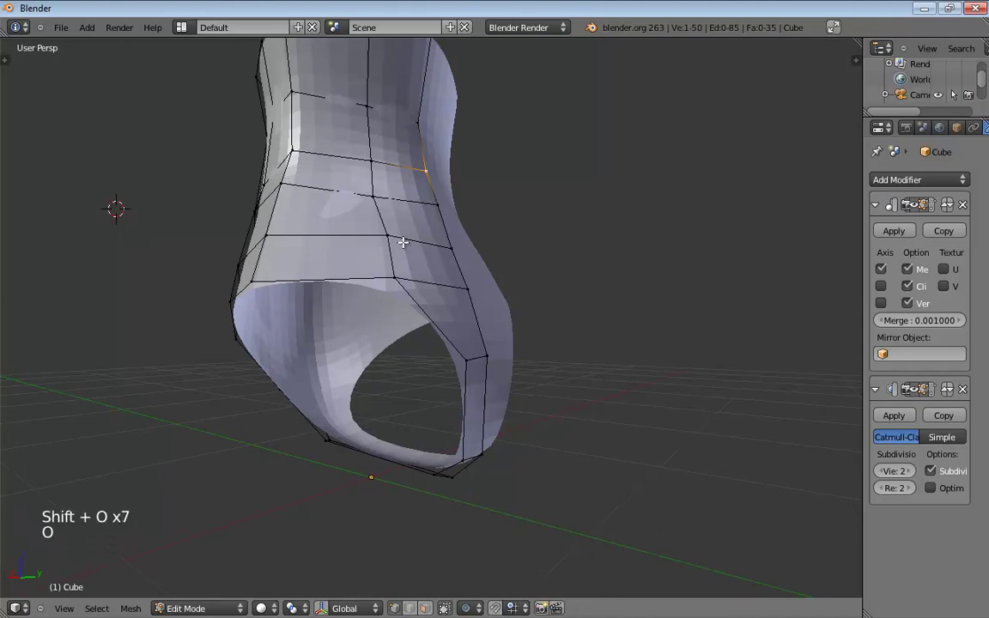
click(467, 608)
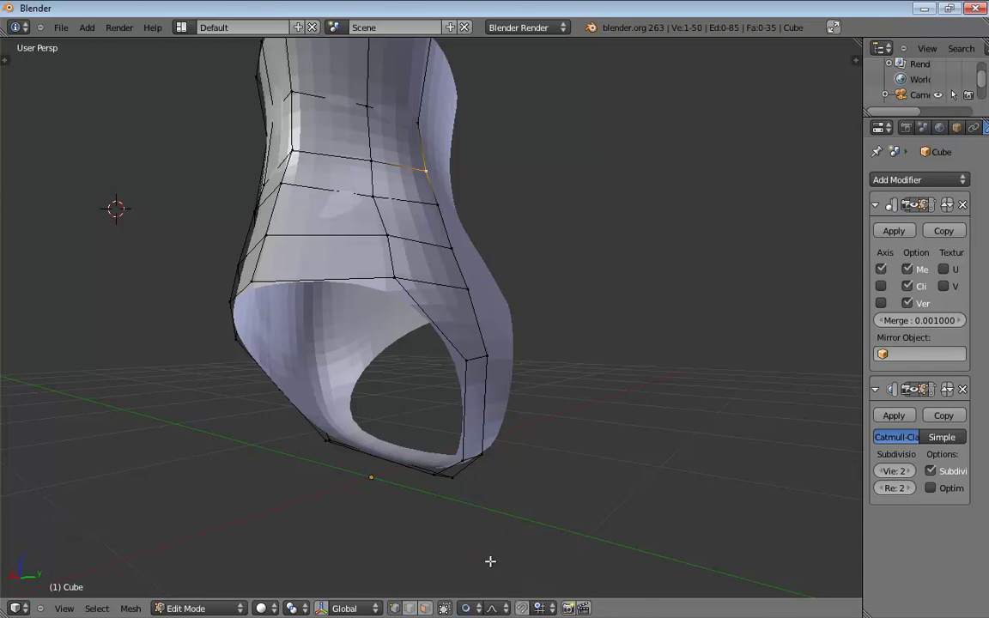
key(o)
key(o)
- Toggle connected proportional editing, leaving proportional editing switched off
key(ctrl+o)
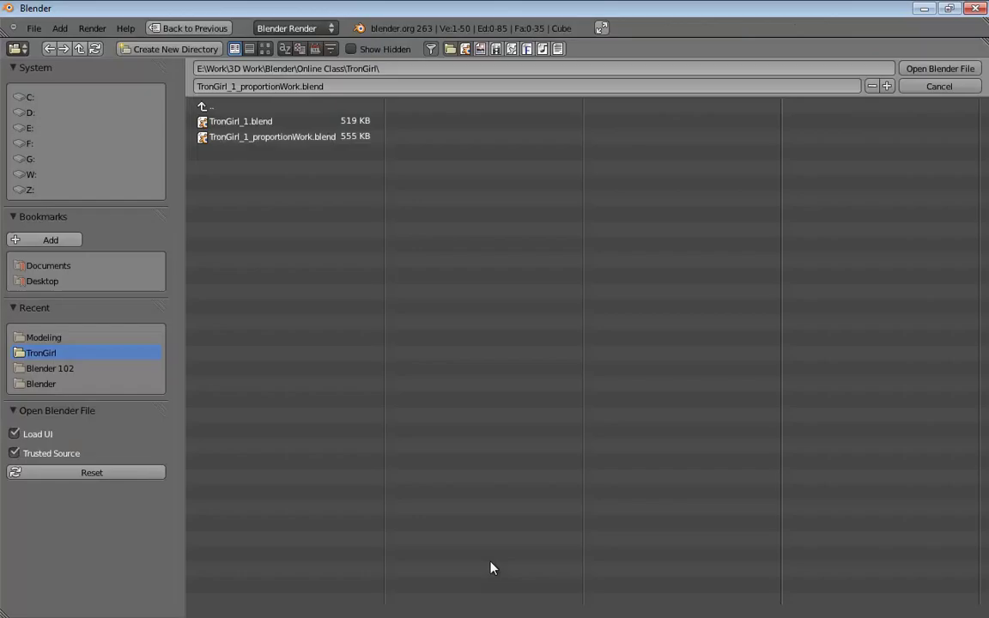
key(Escape)
key(alt+o)
key(alt+o)
key(alt+o)
key(alt+o)
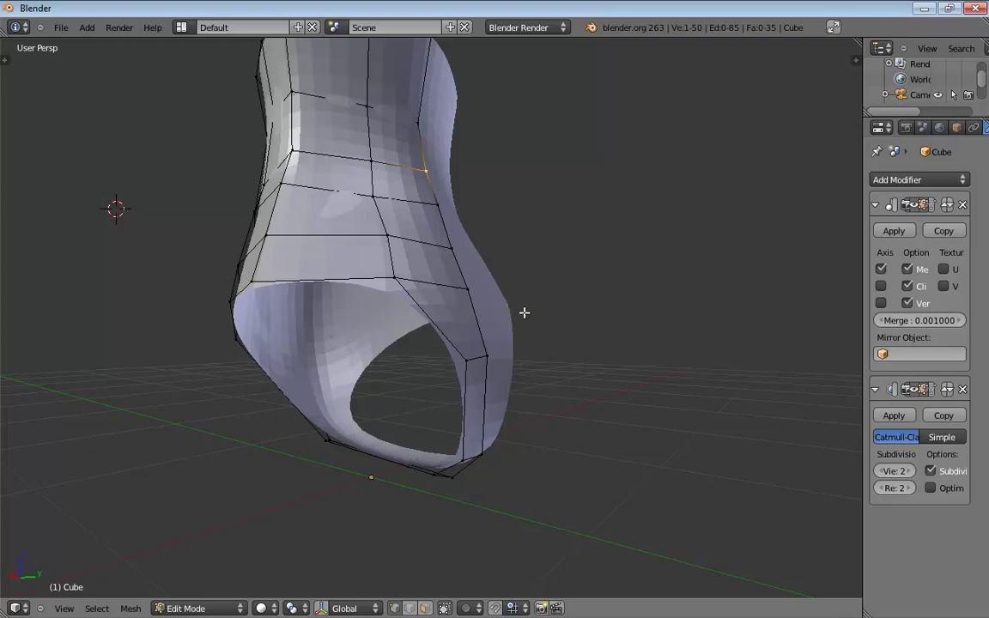
- Move the centre-line vertex at the top of the crotch strip on the body's back to adjust the buttock shape
middle_drag(508, 303, 357, 303)
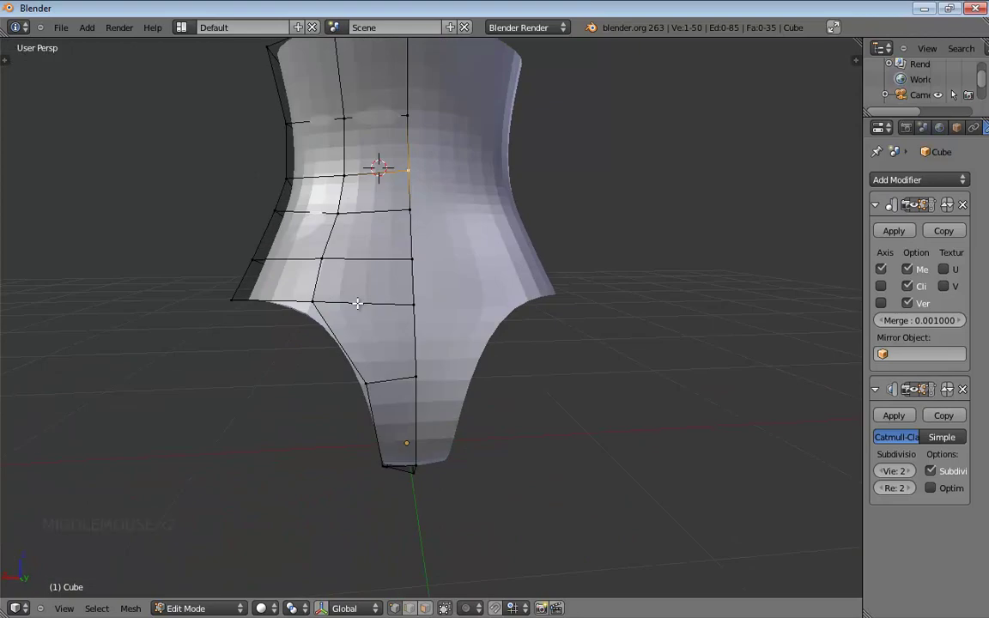
click(414, 319)
click(414, 378)
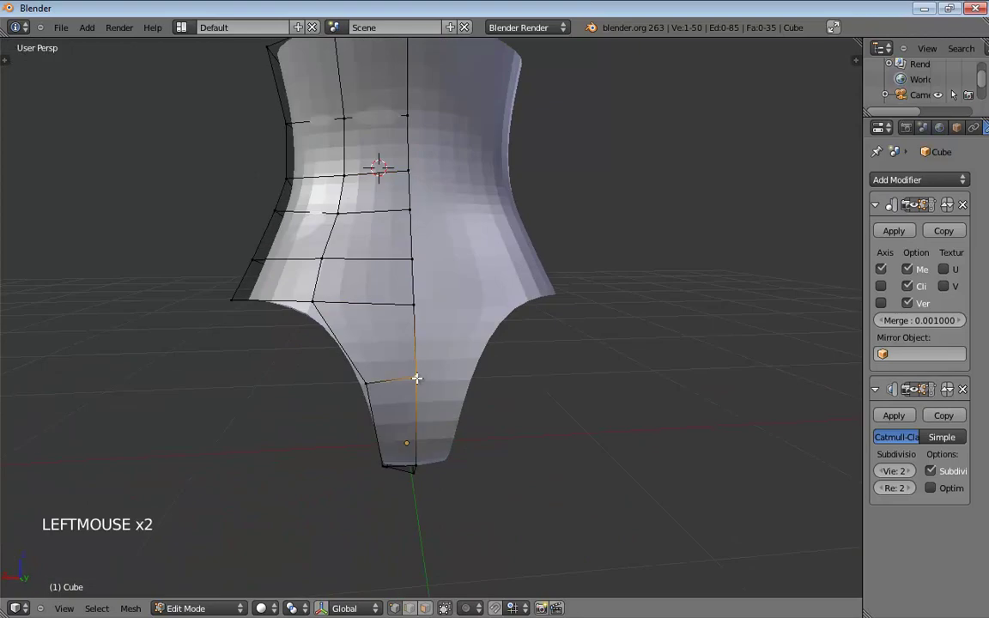
middle_drag(415, 378, 559, 371)
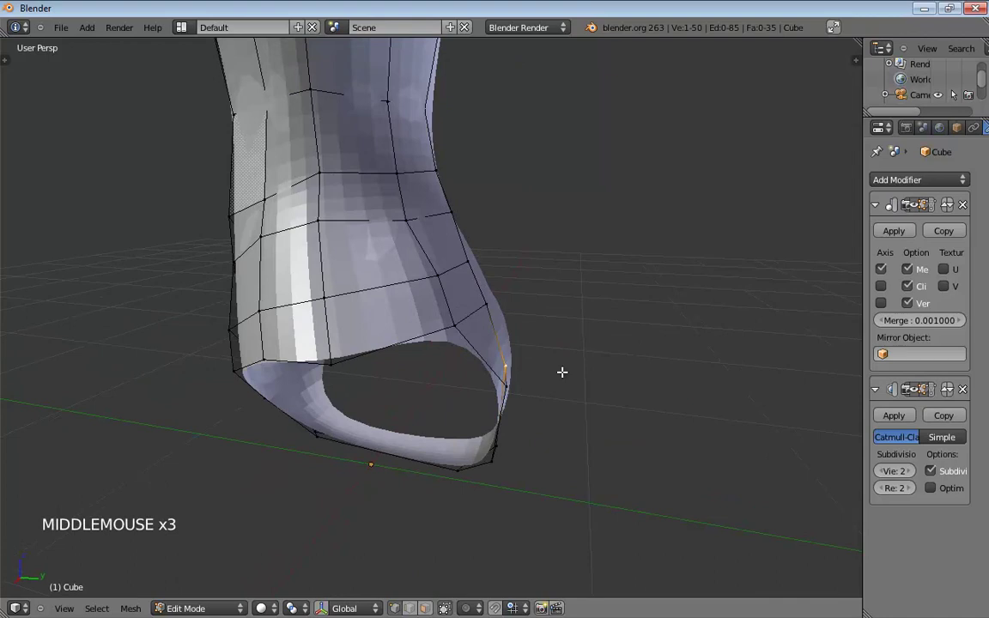
key(w)
key(g)
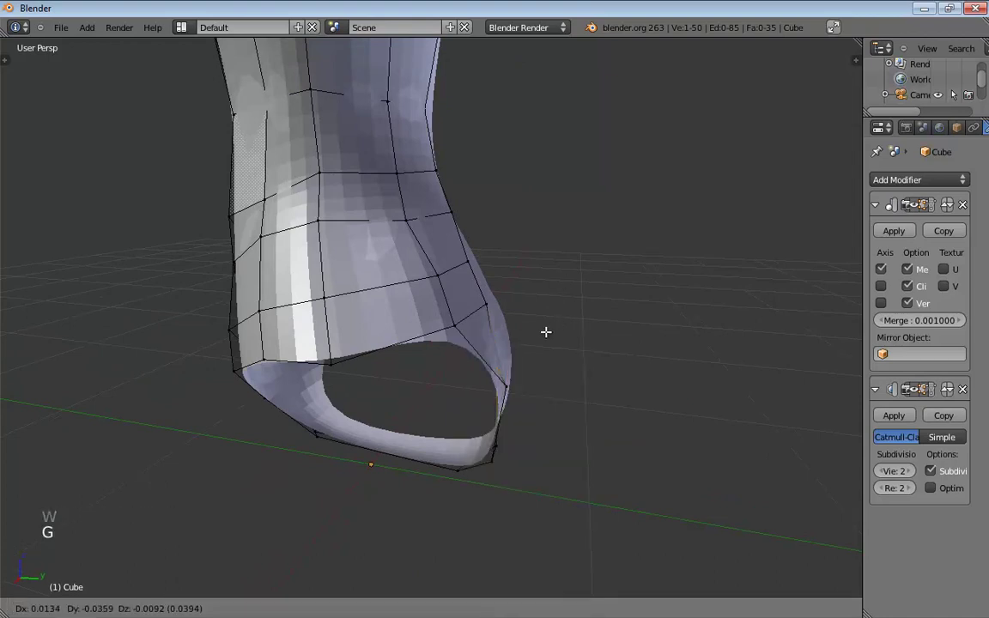
click(545, 331)
middle_drag(545, 331, 586, 345)
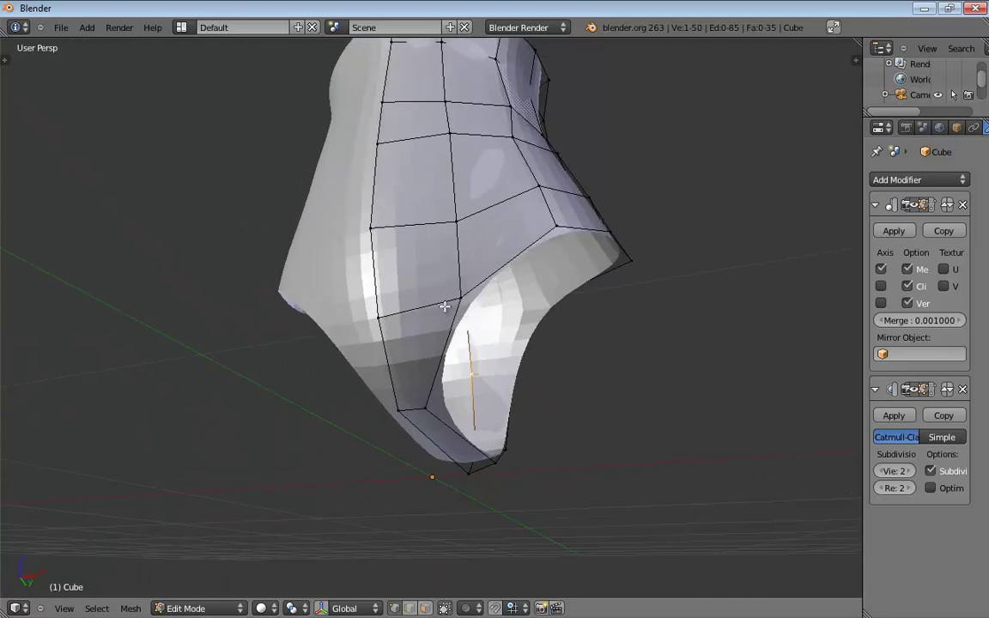
- Examine the torso's open top edge against the body drawing in front orthographic view
middle_drag(459, 298, 373, 333)
scroll(480, 386, down, 4)
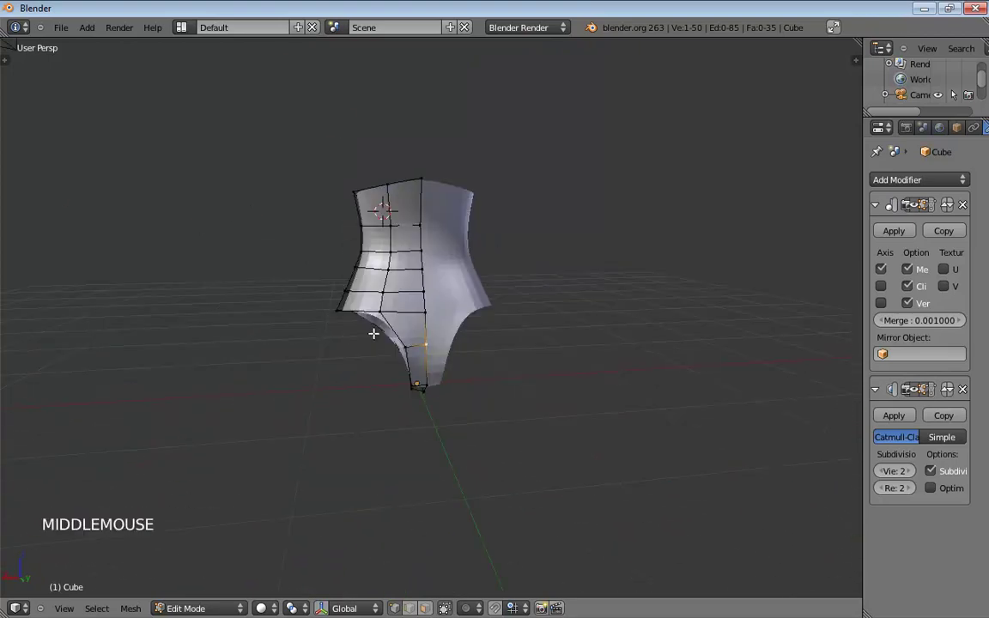
middle_drag(417, 234, 487, 222)
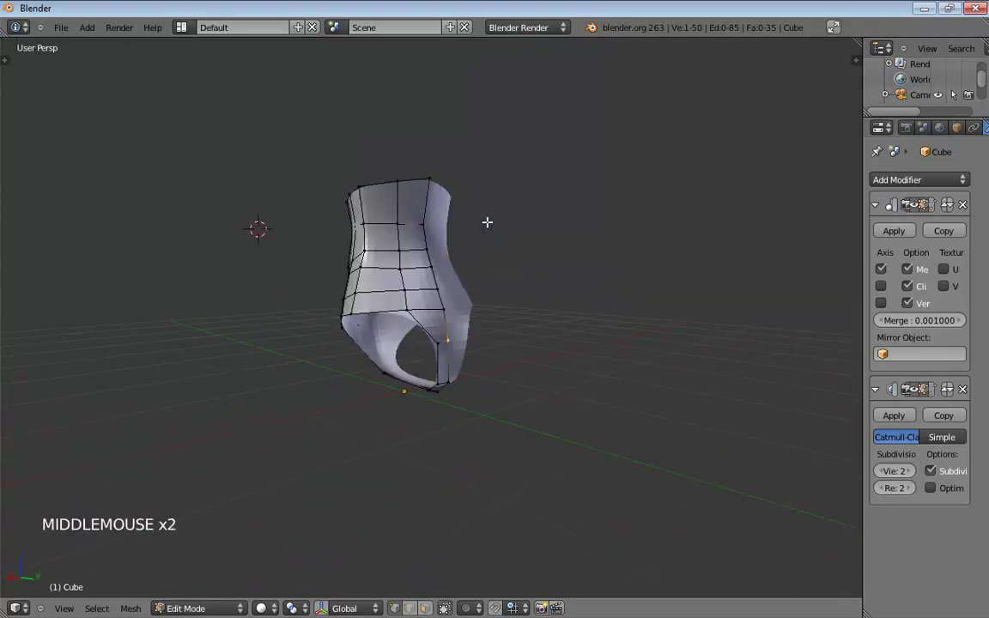
key(KP_1)
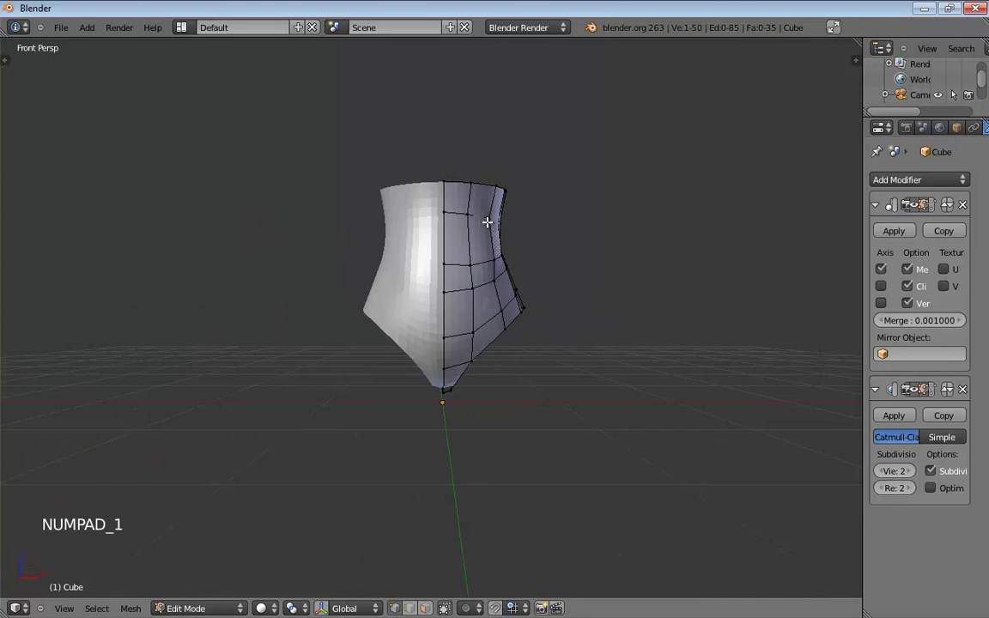
key(KP_5)
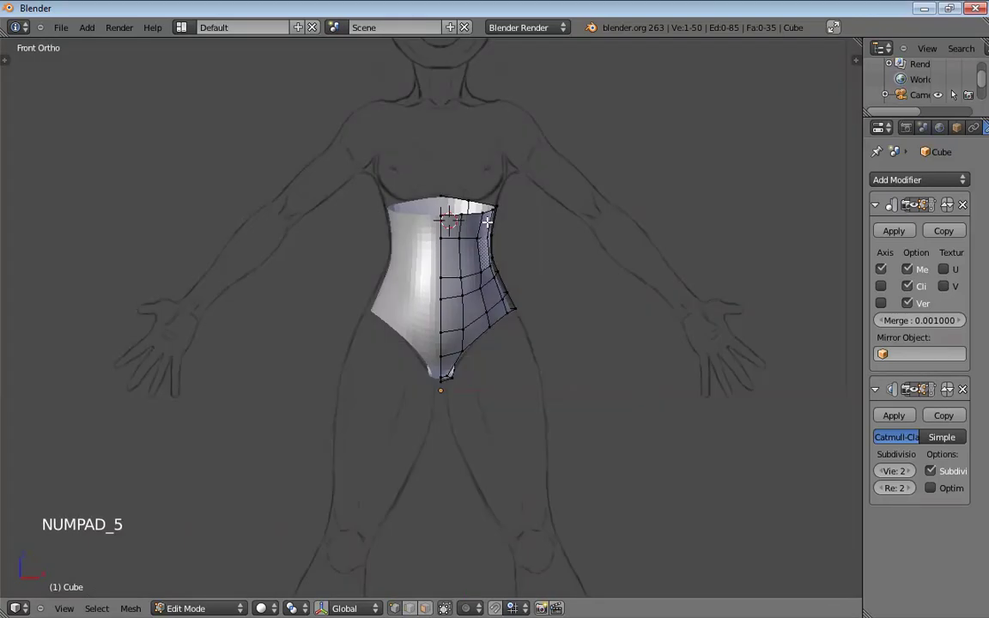
shift+middle_drag(487, 223, 451, 303)
scroll(450, 276, up, 4)
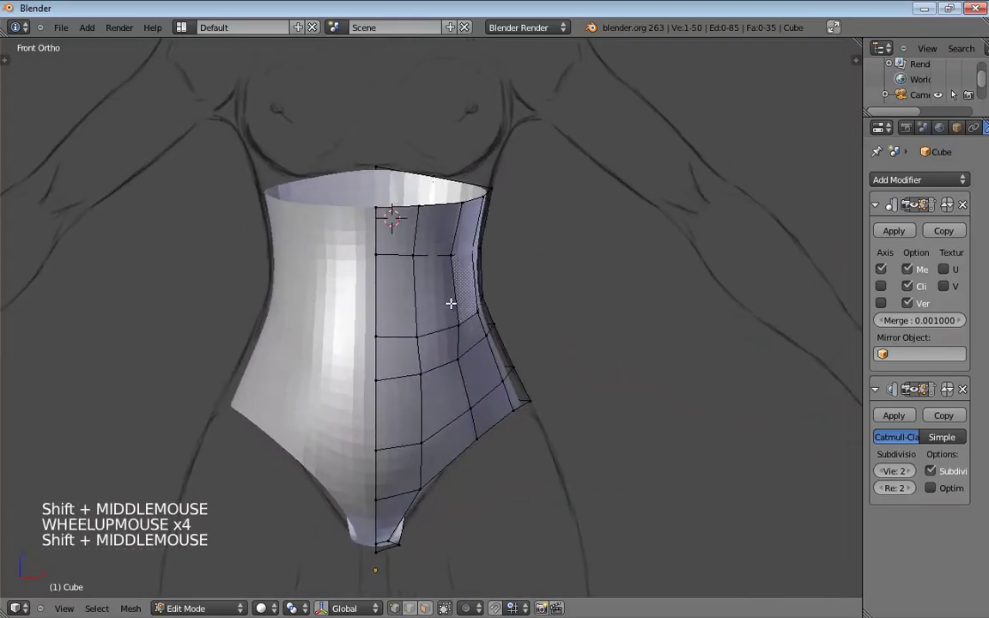
scroll(448, 258, up, 2)
shift+middle_drag(446, 244, 425, 415)
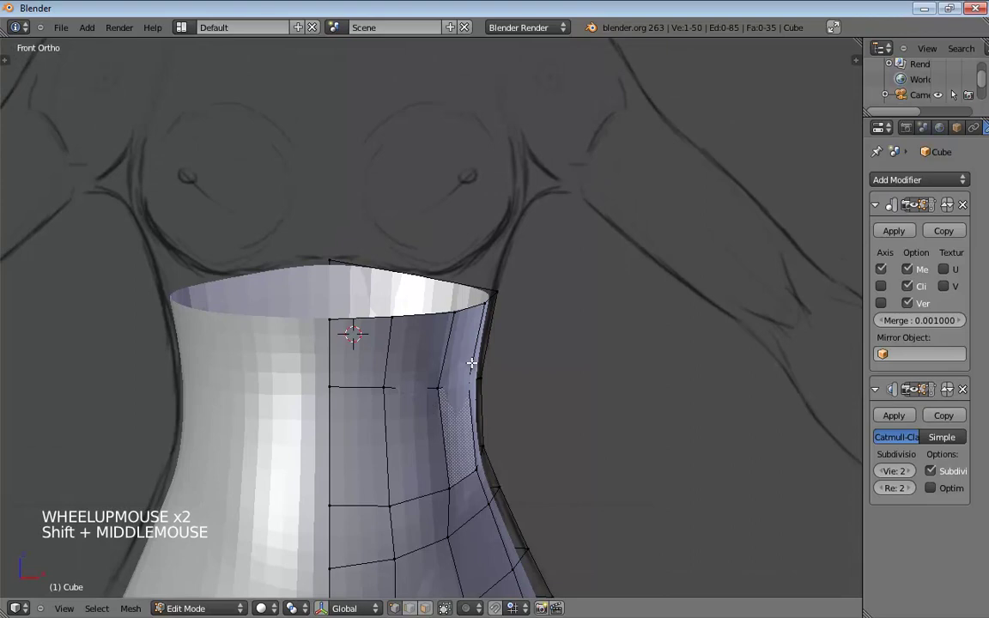
- Extrude the torso's top edge loop upward about 0.19 in right-side wireframe view, with the subdivision surface display off
alt+click(375, 321)
mouse_move(375, 321)
middle_down()
mouse_move(528, 314)
mouse_move(495, 313)
middle_up()
key(KP_1)
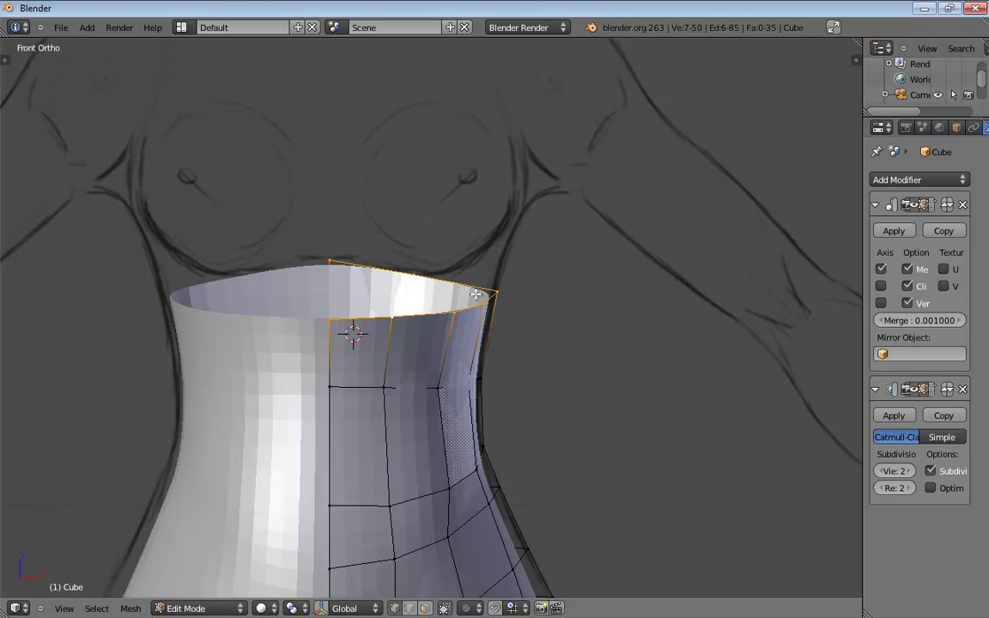
key(KP_3)
key(z)
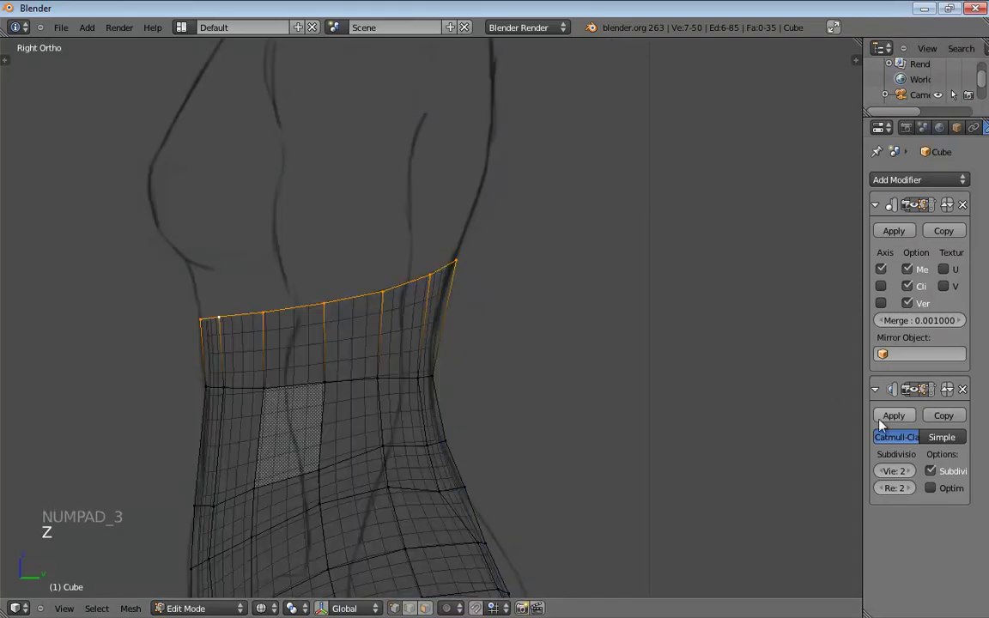
click(915, 390)
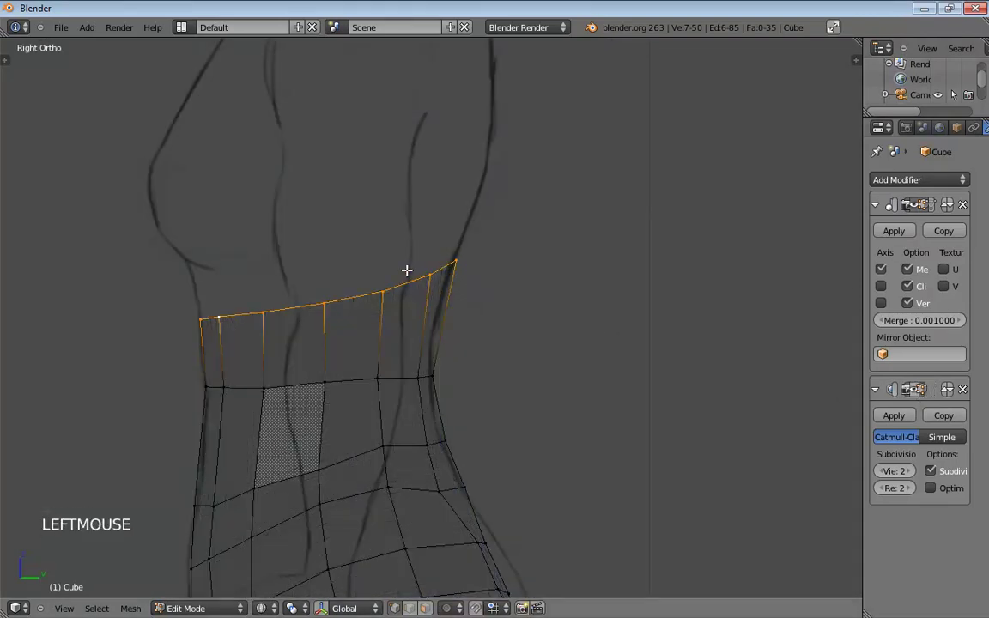
key(e)
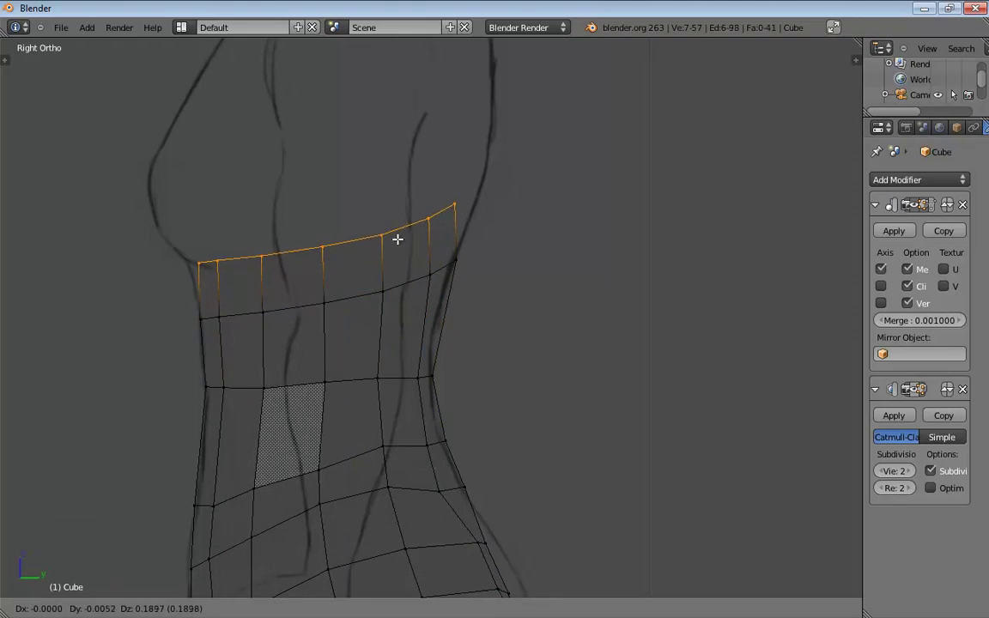
click(397, 240)
- Reposition the extruded top loop's vertices so they slope from the under-bust line up to the back outline of the side drawing
drag(202, 265, 262, 257)
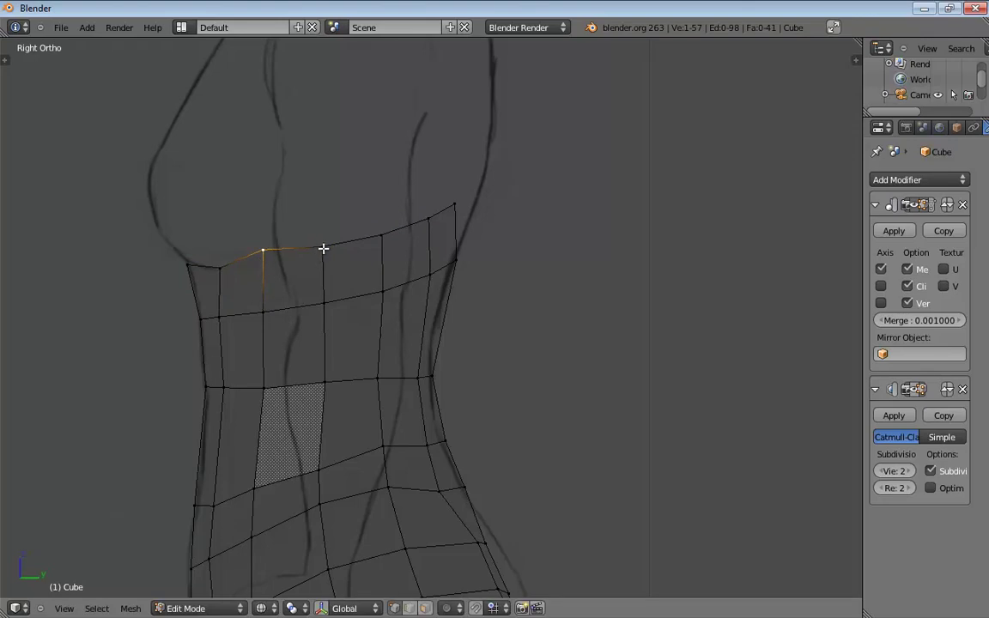
drag(323, 248, 327, 215)
drag(387, 230, 486, 176)
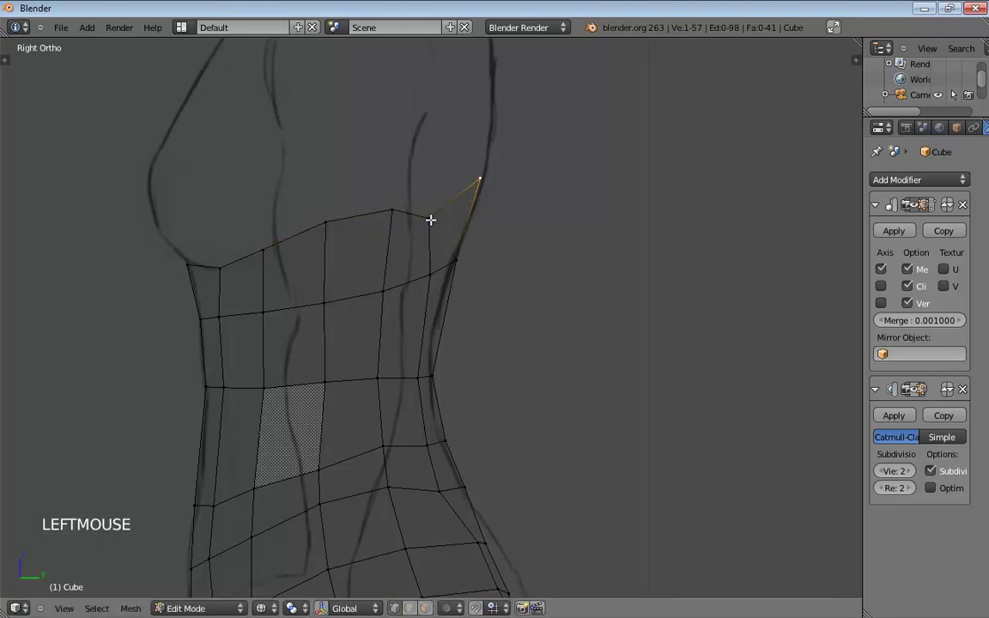
drag(431, 218, 438, 191)
click(488, 173)
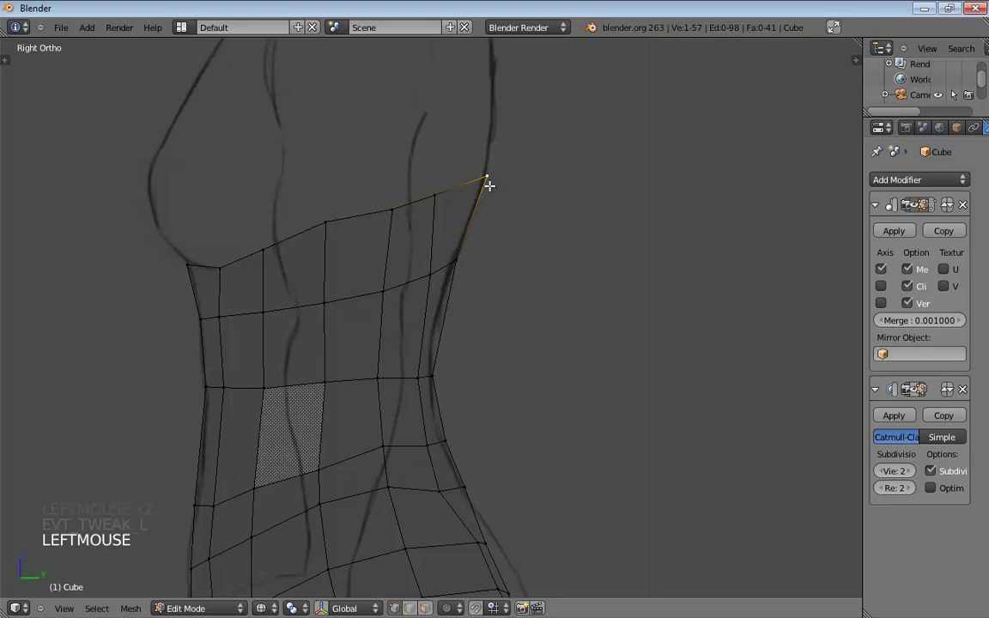
drag(433, 195, 460, 189)
drag(326, 220, 332, 230)
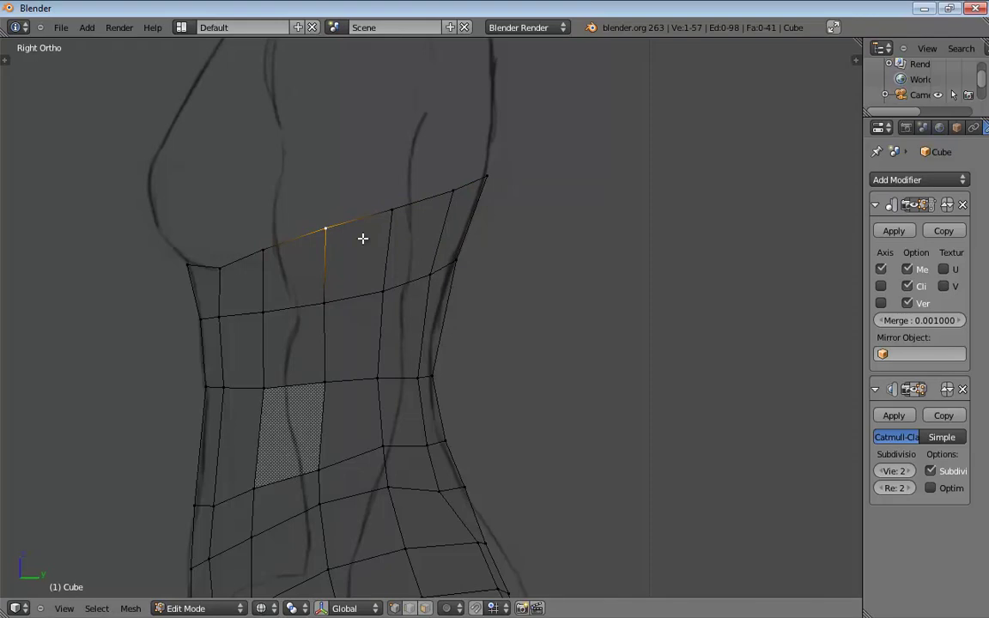
- Shift the vertices beside the front centre of the top loop in perspective view to round the ribcage
middle_drag(363, 239, 447, 282)
click(212, 282)
key(KP_5)
drag(375, 278, 364, 309)
drag(439, 301, 428, 302)
- Fine-tune the front vertices of the ribcage and waist loops against the side drawing in right orthographic view
middle_drag(427, 302, 412, 181)
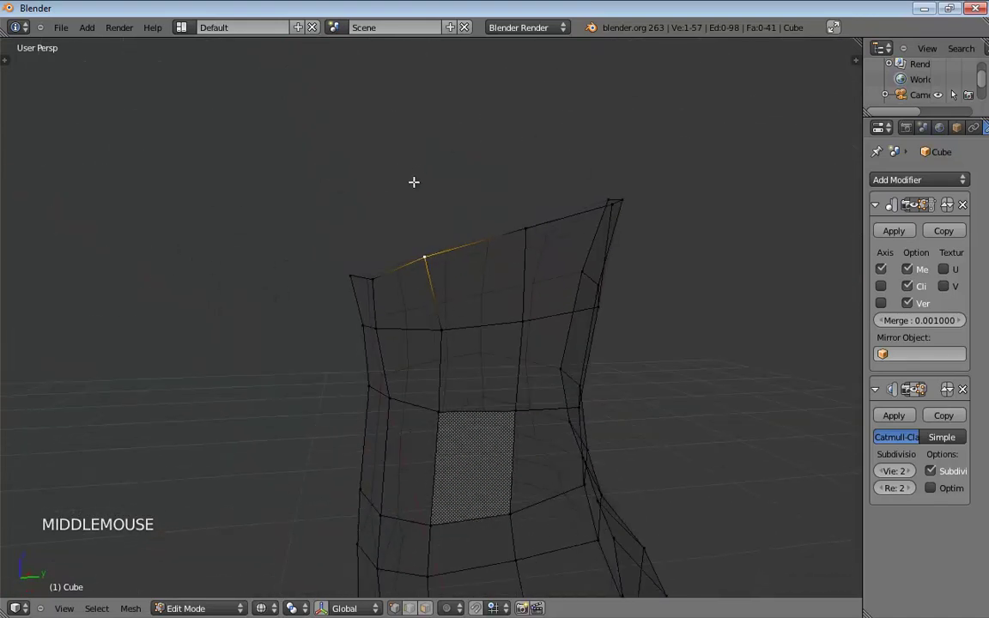
key(KP_1)
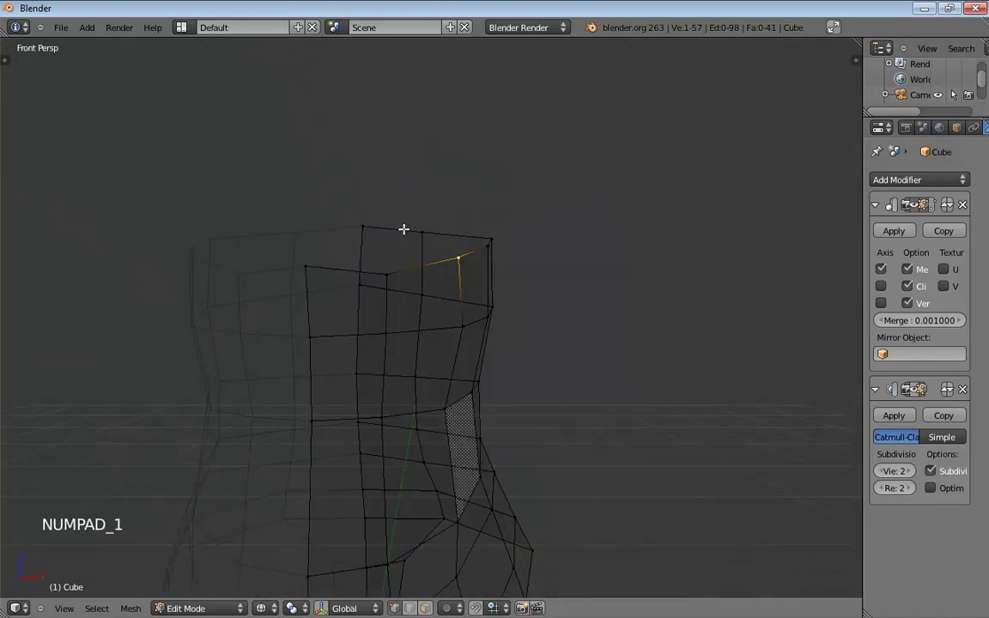
key(KP_3)
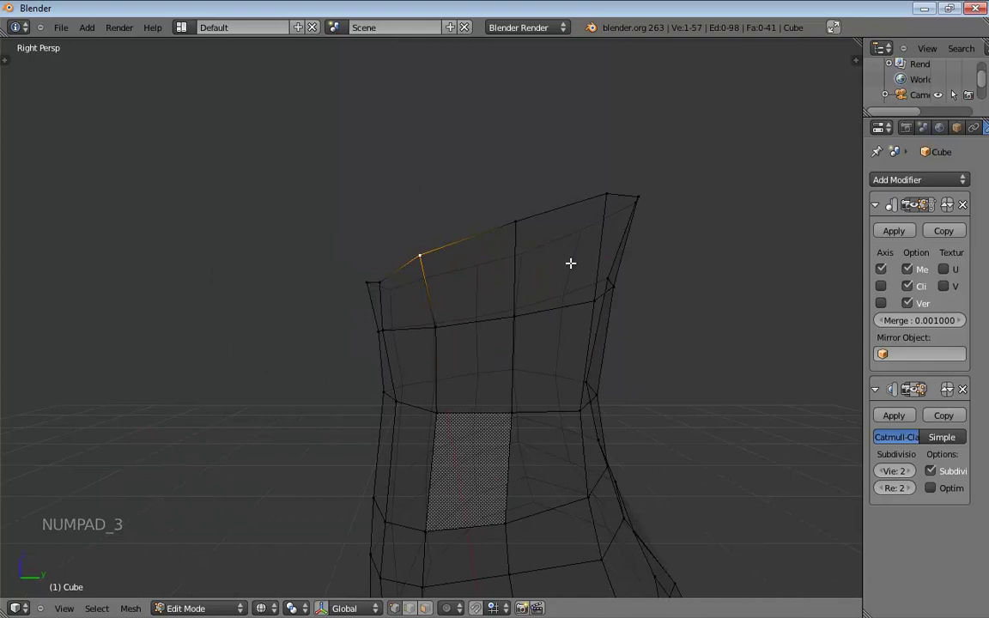
key(KP_5)
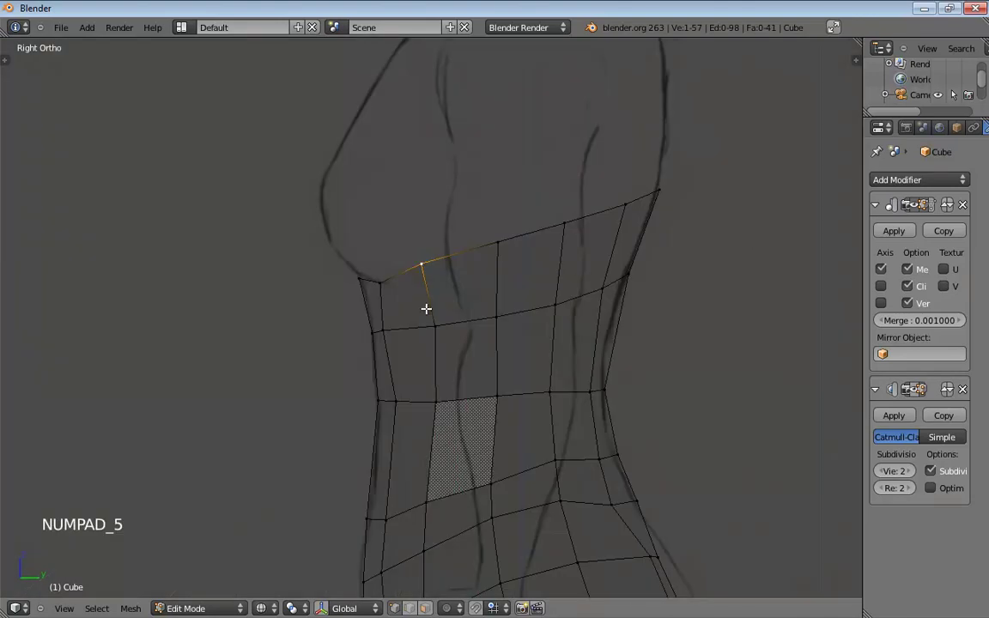
drag(380, 285, 373, 284)
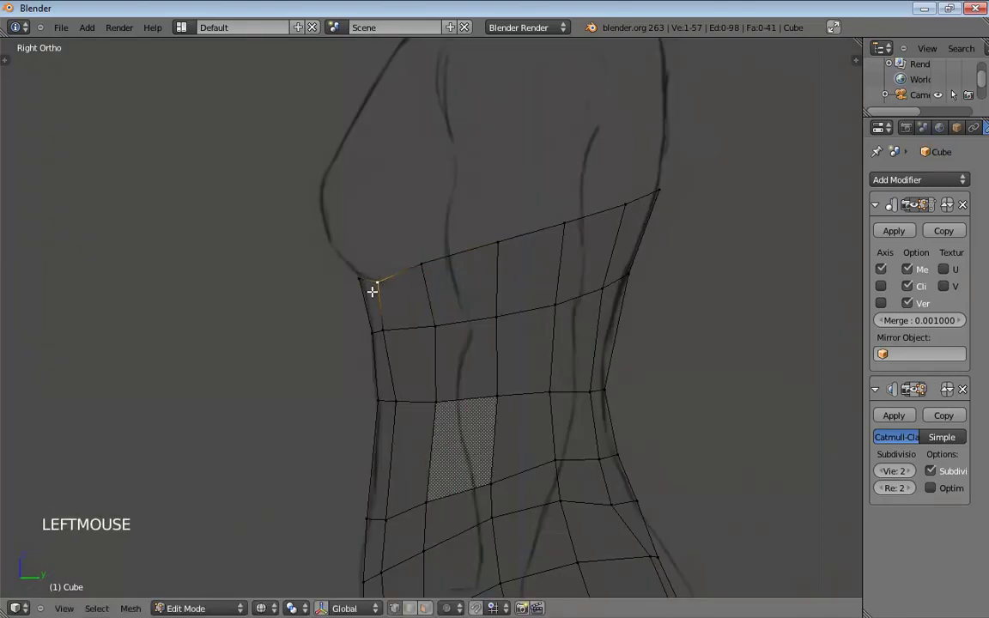
drag(370, 336, 364, 336)
drag(382, 402, 391, 401)
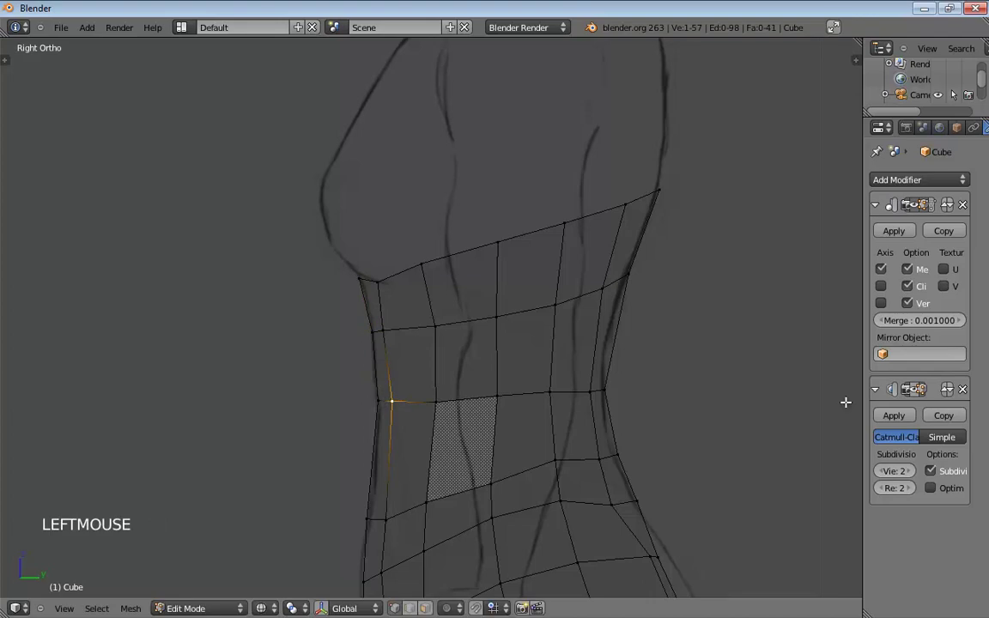
- Show the subdivision surface again and move the rear hip vertices closer to the buttock outline in the side drawing
click(916, 391)
shift+middle_drag(618, 403, 697, 236)
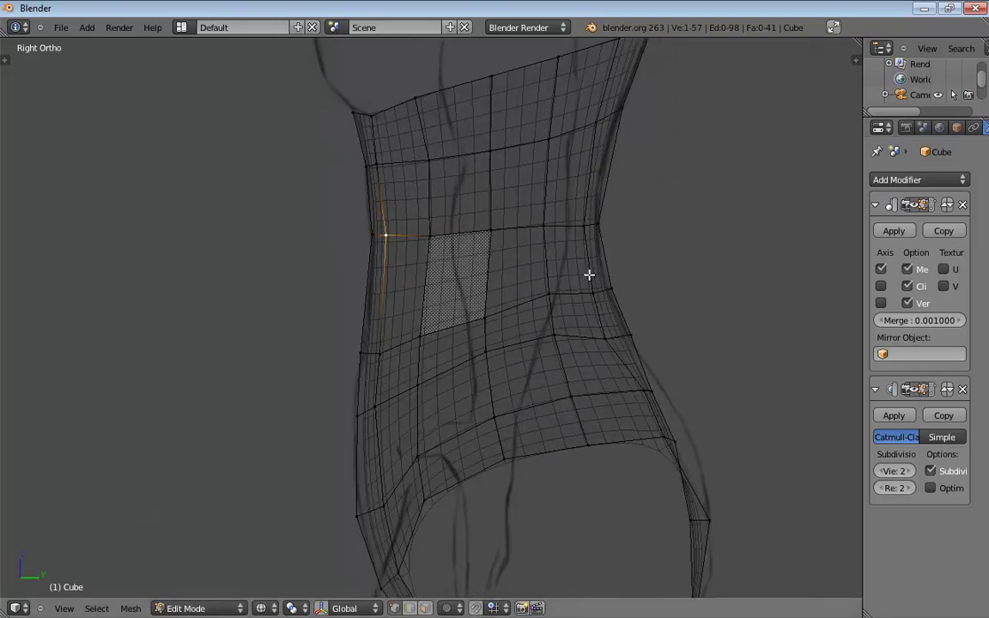
shift+middle_drag(716, 433, 630, 360)
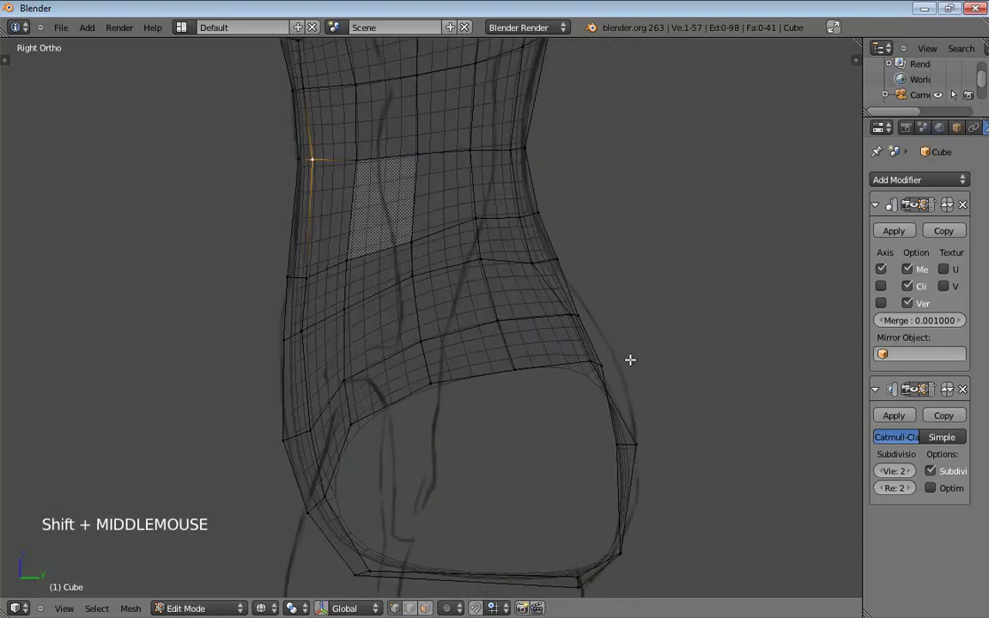
mouse_move(604, 365)
mouse_down()
mouse_move(634, 360)
mouse_move(604, 358)
mouse_up()
mouse_move(583, 309)
mouse_down()
mouse_move(591, 309)
mouse_move(582, 310)
mouse_up()
drag(541, 265, 540, 245)
- Adjust the vertices along the rear edge of the leg opening to follow the buttock curve of the side drawing
click(619, 447)
drag(622, 446, 647, 443)
click(629, 444)
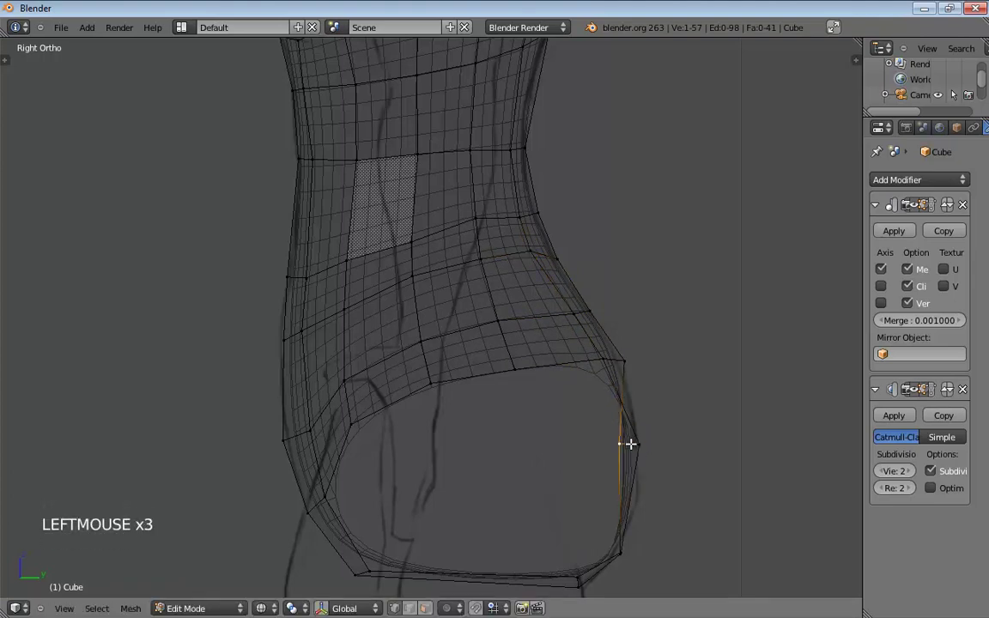
click(618, 359)
drag(613, 359, 623, 358)
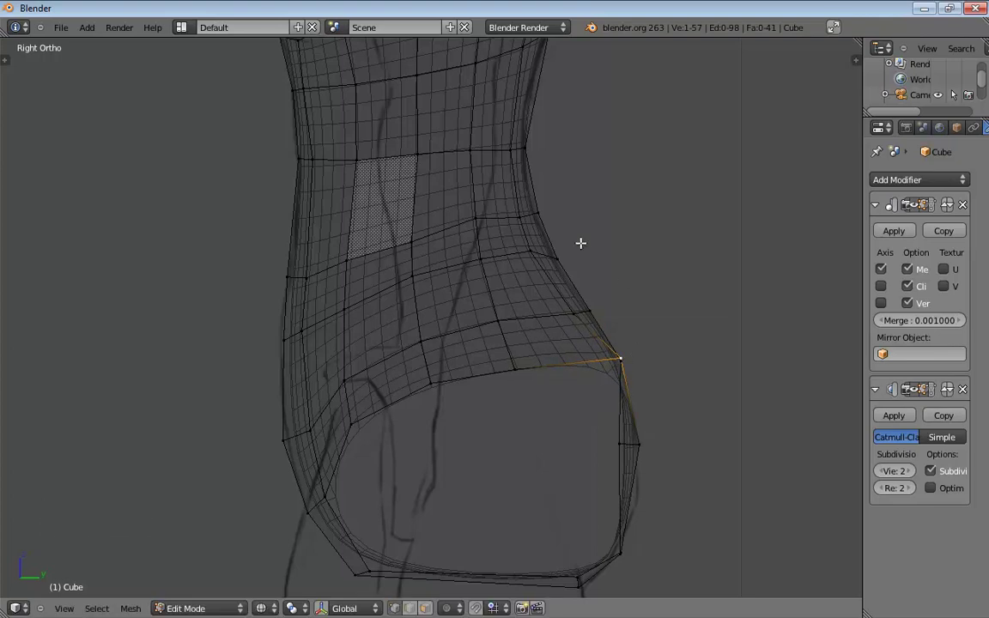
- Examine the open upper edge of the torso mesh from several angles
mouse_move(650, 283)
shift+middle_down()
mouse_move(644, 336)
mouse_move(654, 359)
shift+middle_up()
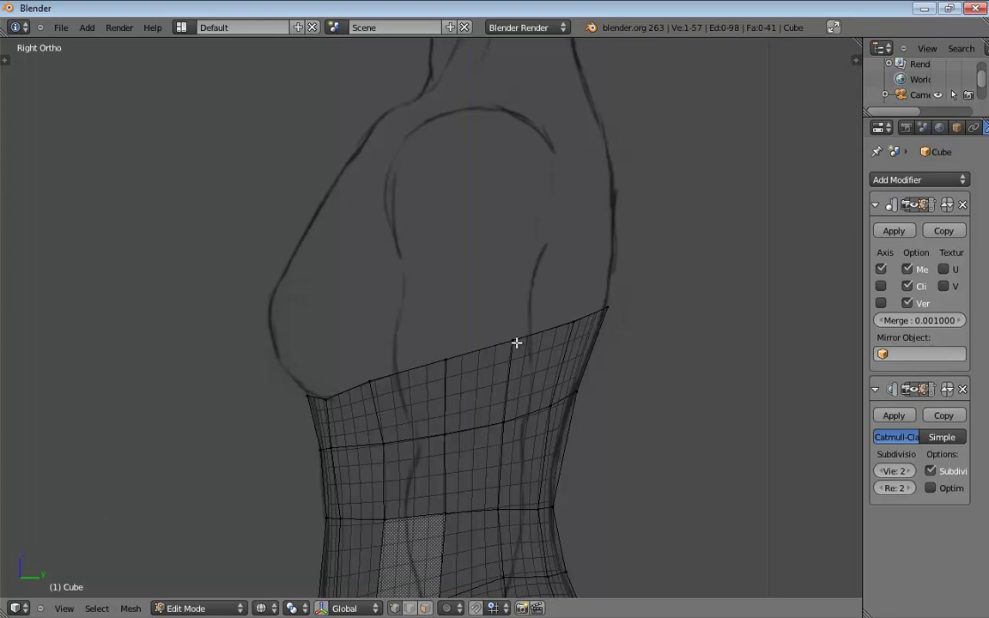
mouse_move(517, 342)
middle_down()
mouse_move(470, 325)
mouse_move(613, 305)
mouse_move(633, 338)
mouse_move(459, 366)
mouse_move(517, 335)
mouse_move(448, 349)
mouse_move(435, 370)
mouse_move(381, 363)
middle_up()
key(KP_5)
scroll(443, 359, down, 2)
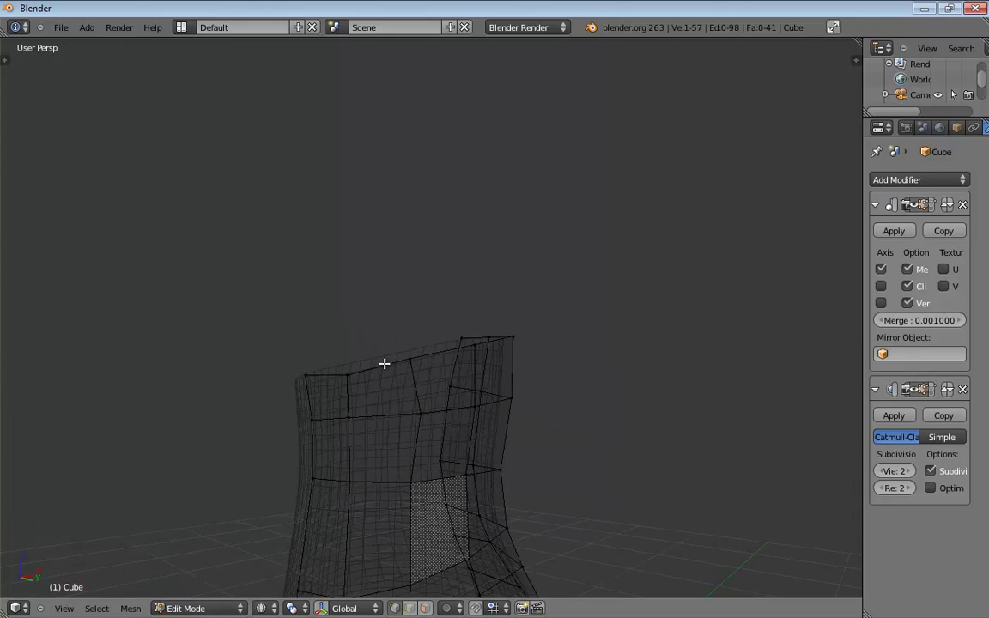
middle_drag(392, 358, 419, 341)
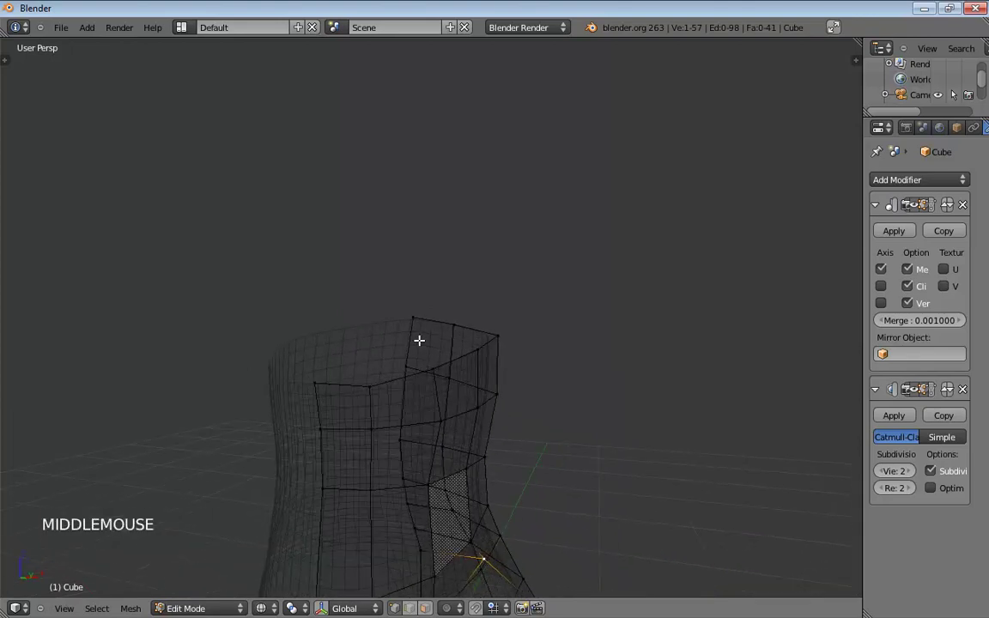
key(KP_5)
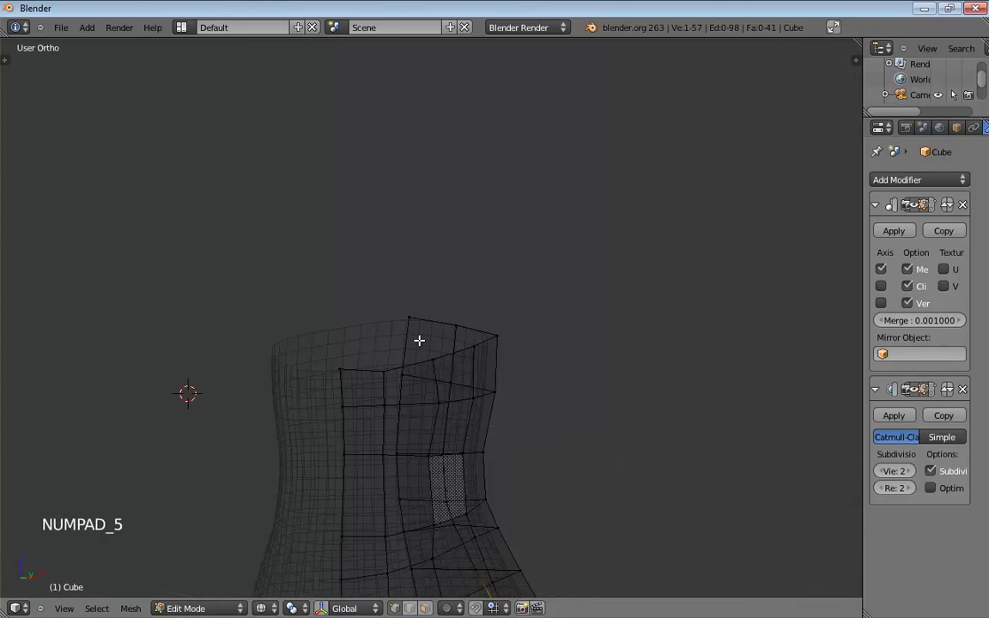
key(KP_4)
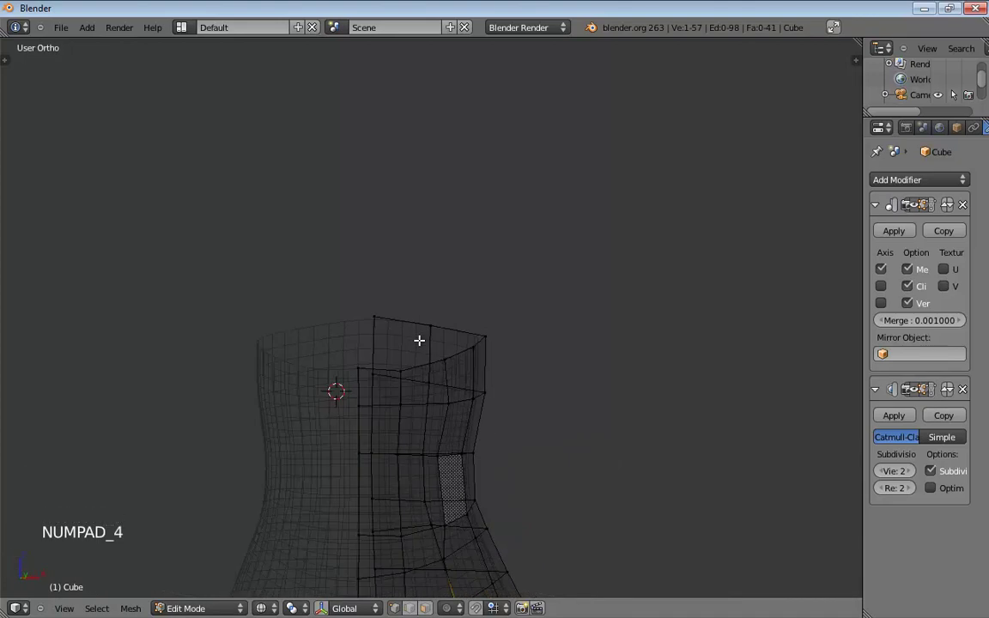
middle_drag(419, 340, 371, 330)
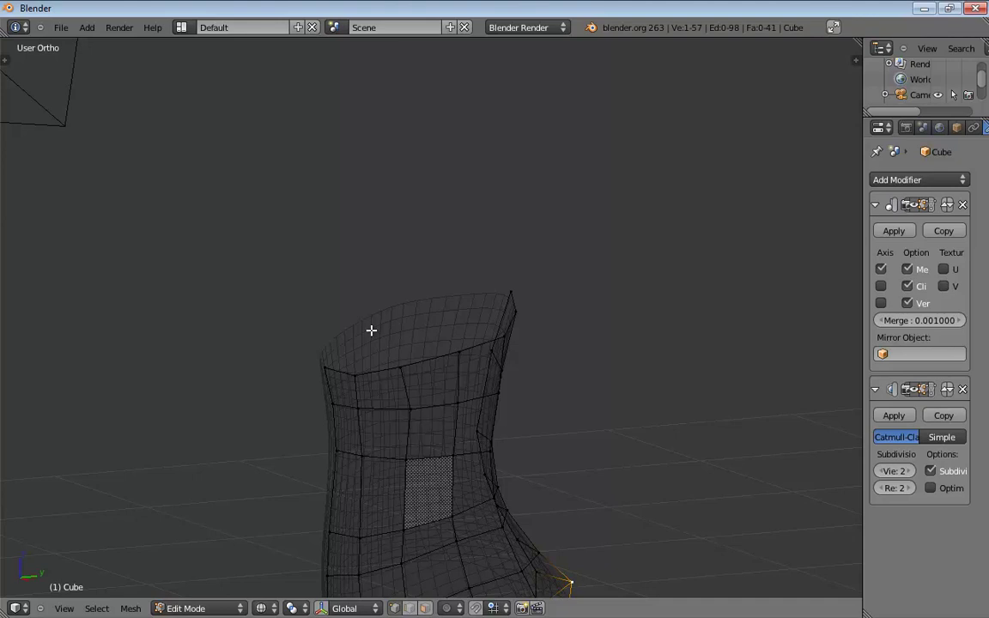
- Extrude the two front edges of the top loop twice in right view, out to the bust and up to the collarbone in the side drawing
key(ctrl+Tab)
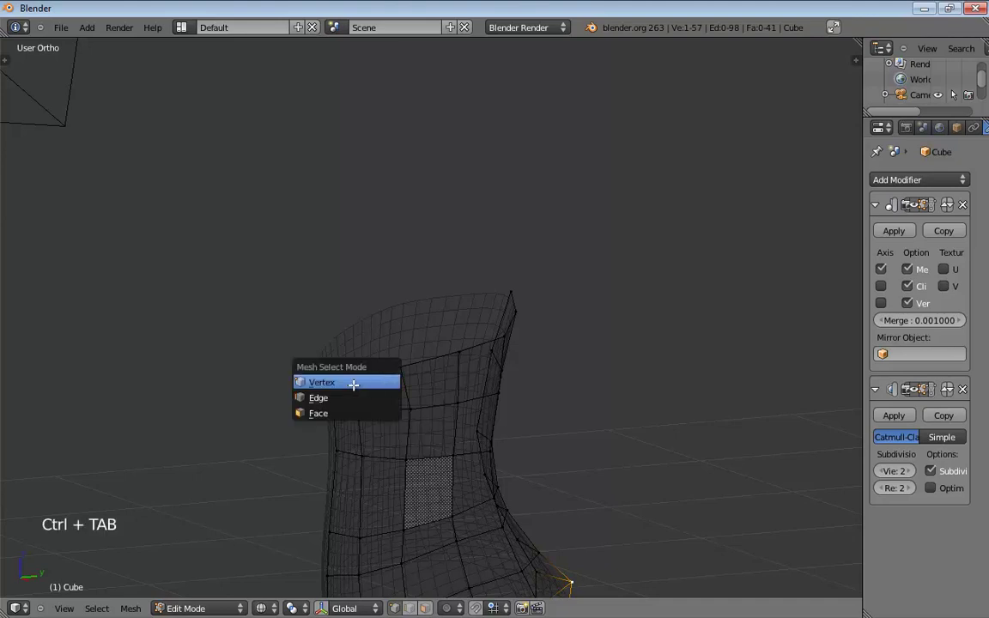
click(317, 397)
click(341, 372)
shift+click(377, 369)
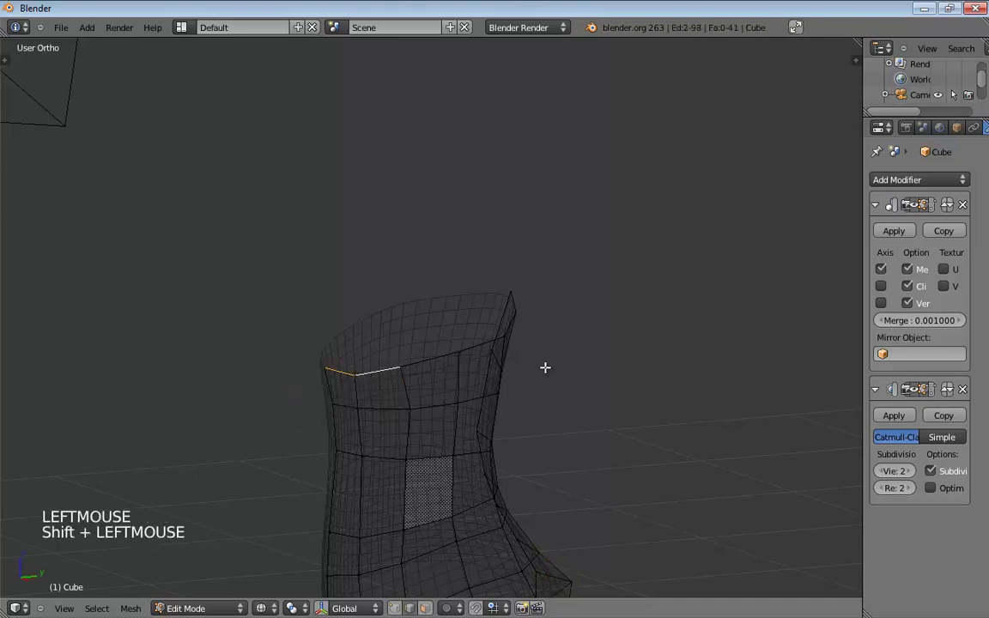
key(KP_1)
key(KP_3)
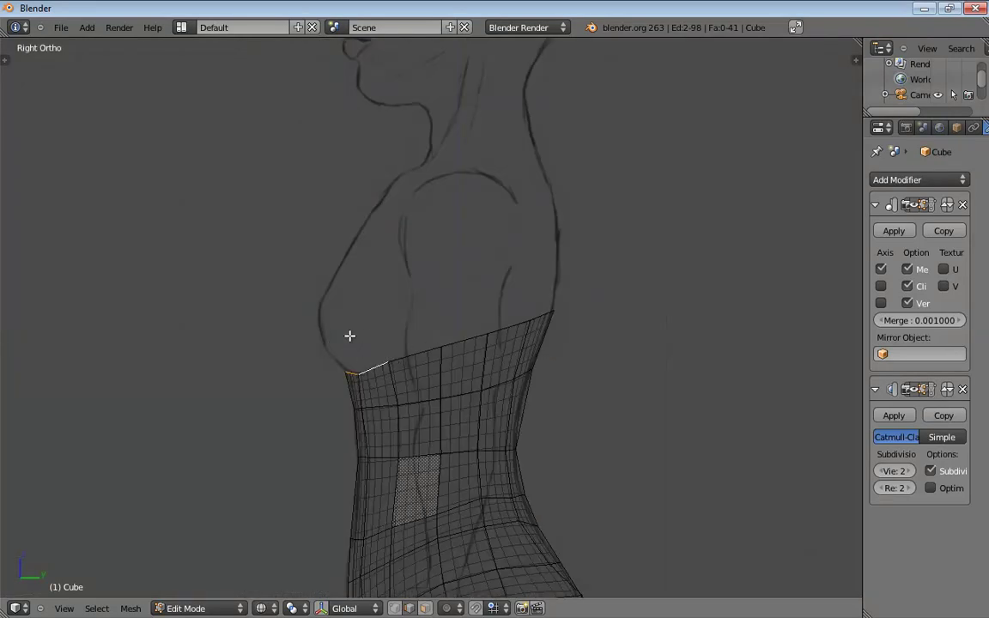
key(e)
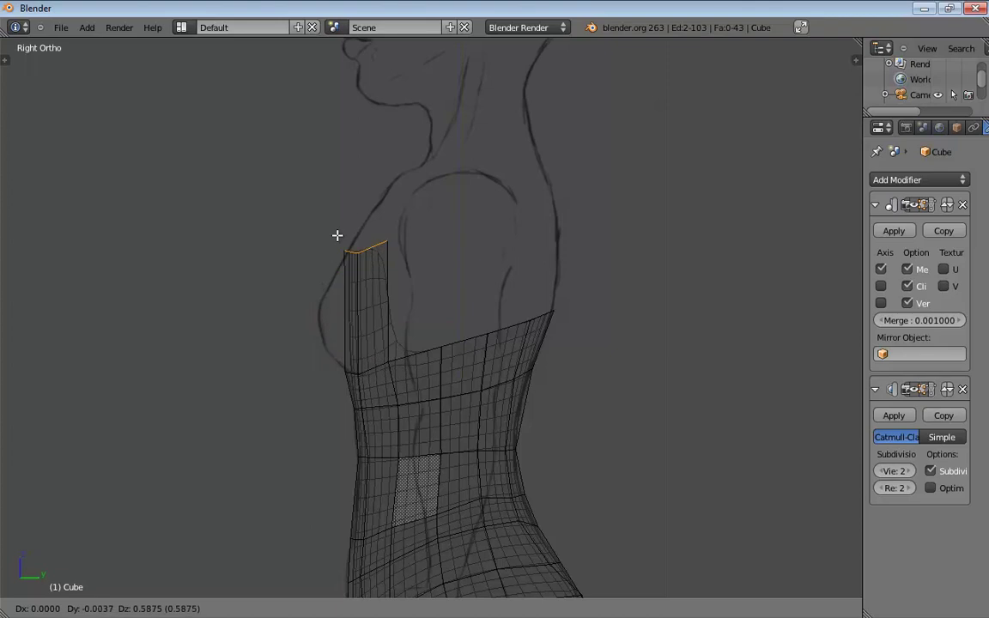
click(322, 287)
key(e)
key(e)
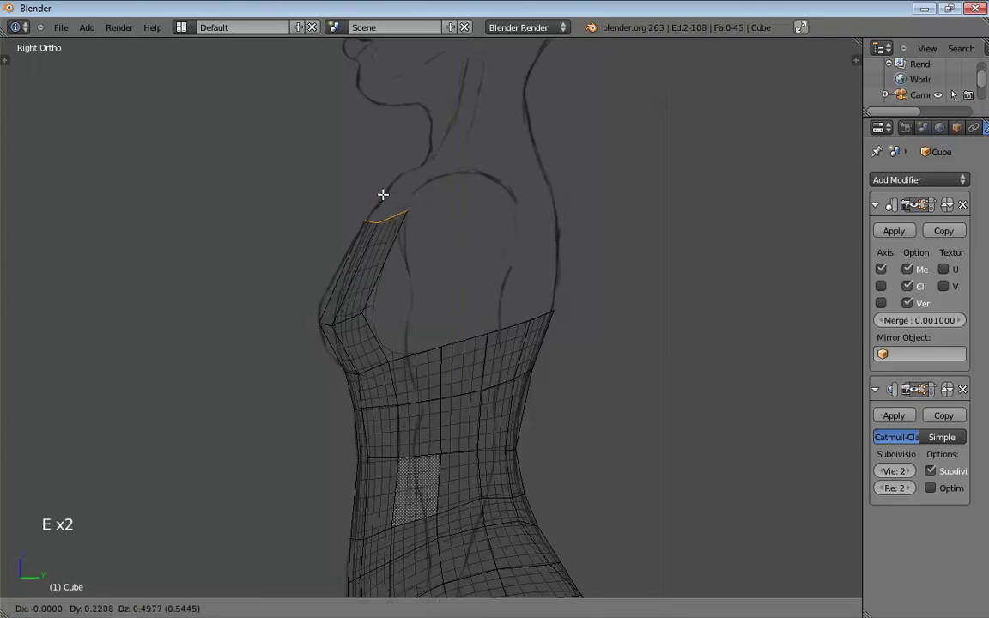
click(406, 156)
- Show the mesh in solid shading and view the torso from behind
middle_drag(429, 420, 645, 347)
scroll(525, 345, down, 2)
middle_drag(526, 345, 470, 523)
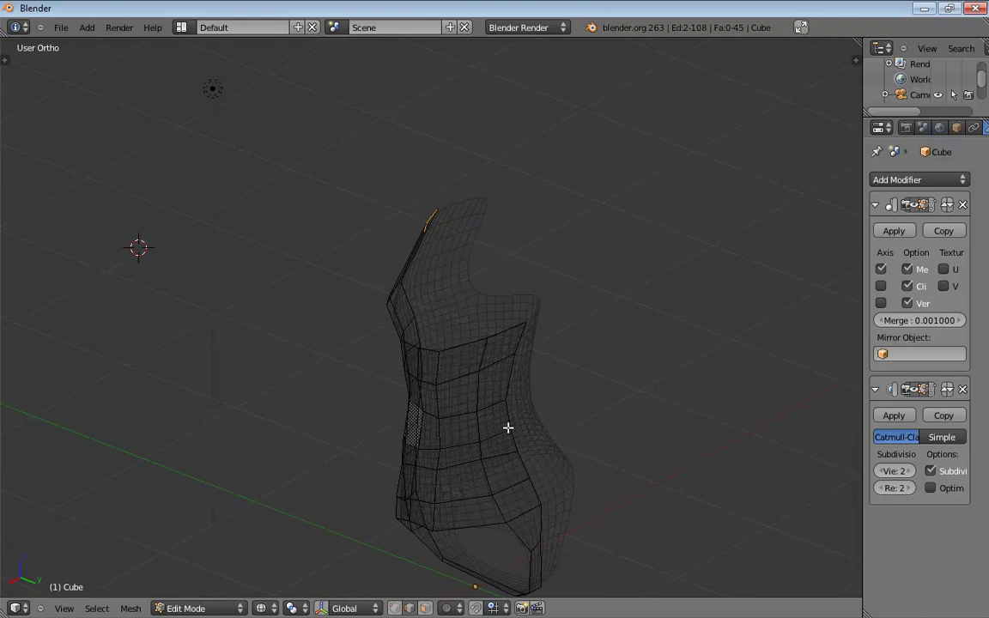
mouse_move(508, 428)
middle_down()
mouse_move(477, 391)
mouse_move(451, 413)
mouse_move(487, 408)
mouse_move(465, 393)
mouse_move(483, 394)
mouse_move(485, 331)
mouse_move(461, 328)
mouse_move(476, 335)
middle_up()
key(z)
- Edge-slide the column of six vertical edges on the back, from hip to ribcage, closer to the spine
key(ctrl+Tab)
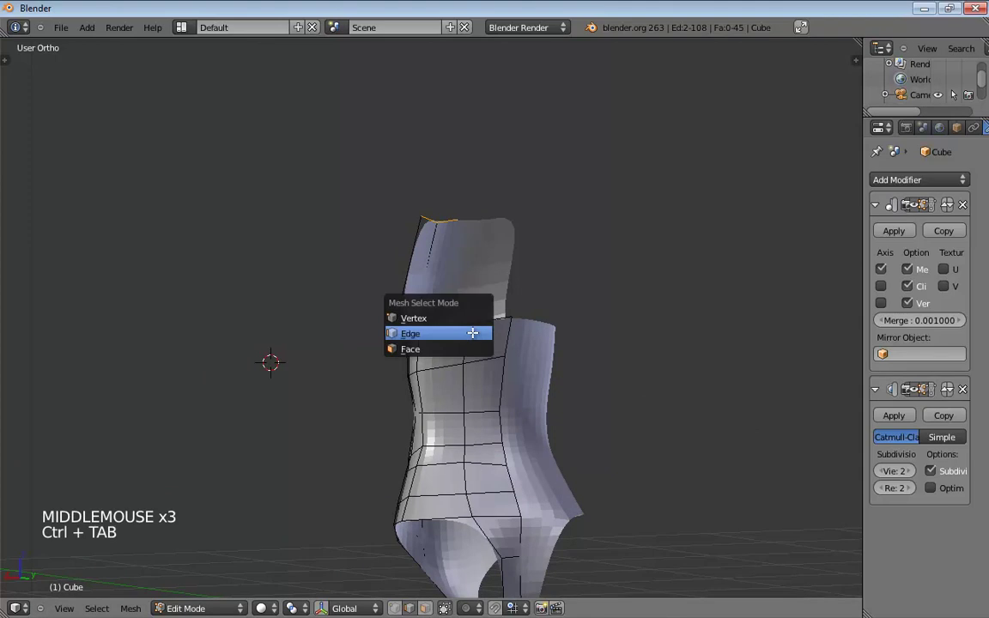
click(467, 315)
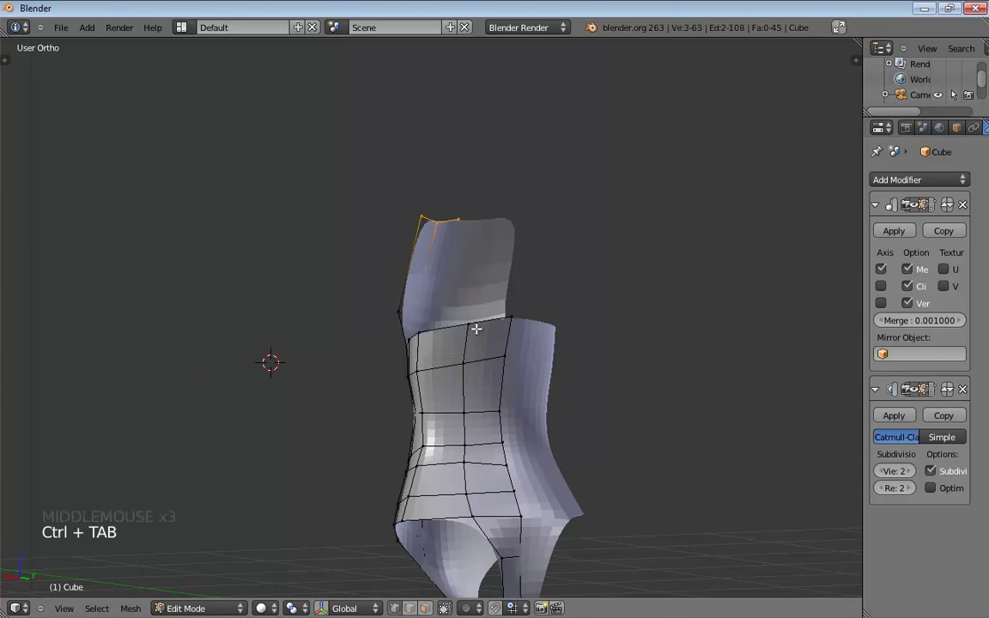
key(ctrl+Tab)
click(455, 518)
click(469, 497)
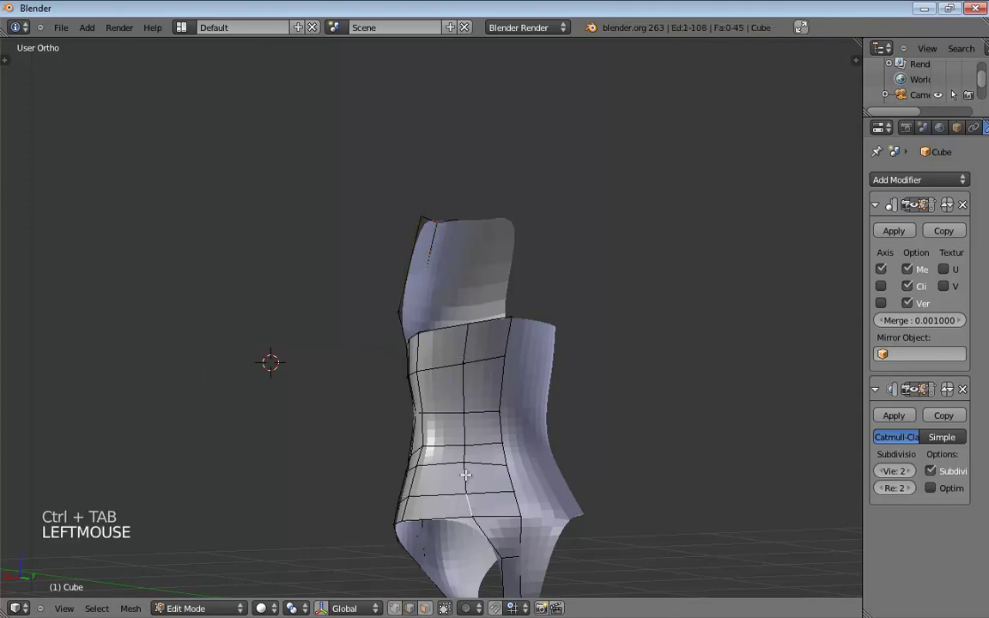
shift+click(465, 475)
shift+click(466, 451)
shift+click(465, 425)
shift+click(467, 401)
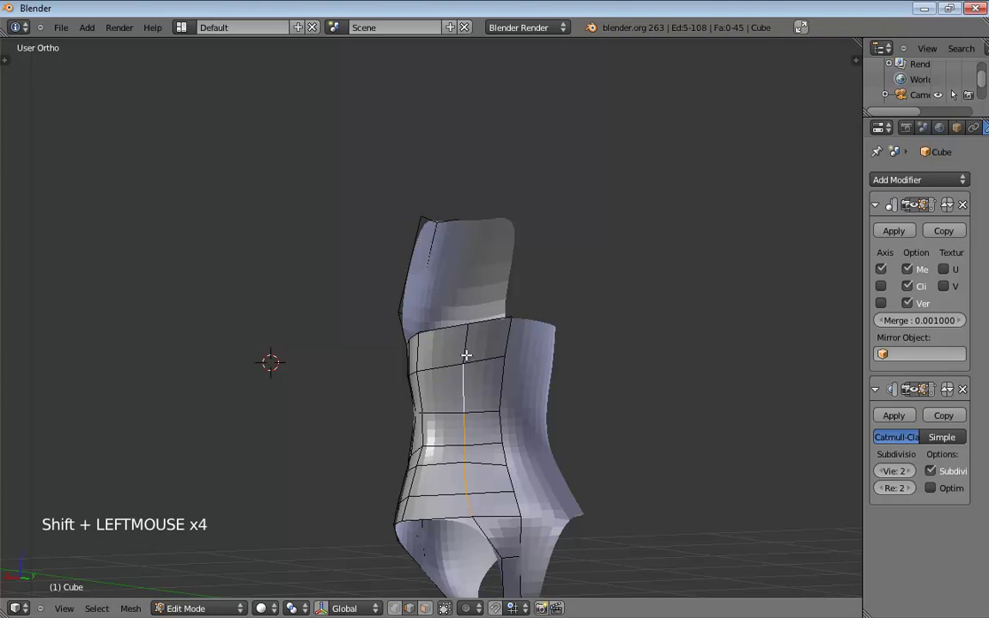
shift+click(468, 353)
middle_drag(517, 399, 521, 440)
key(w)
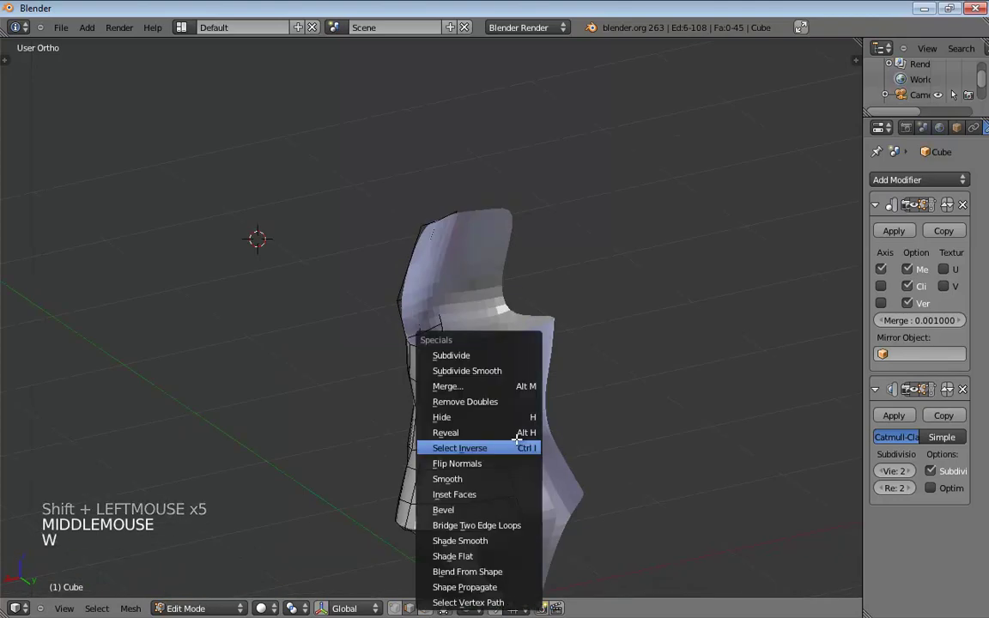
key(ctrl+e)
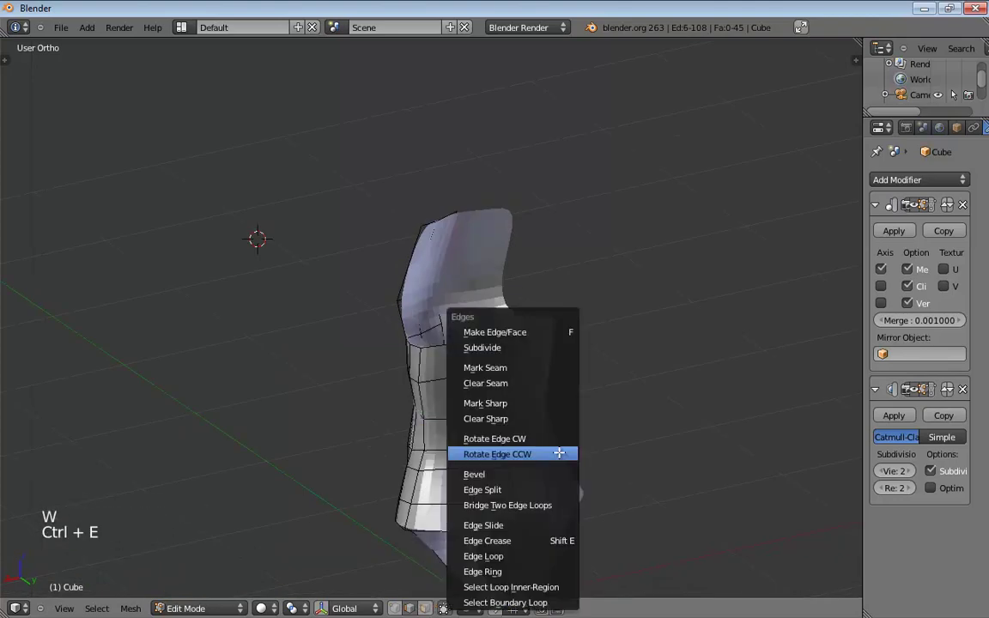
click(515, 524)
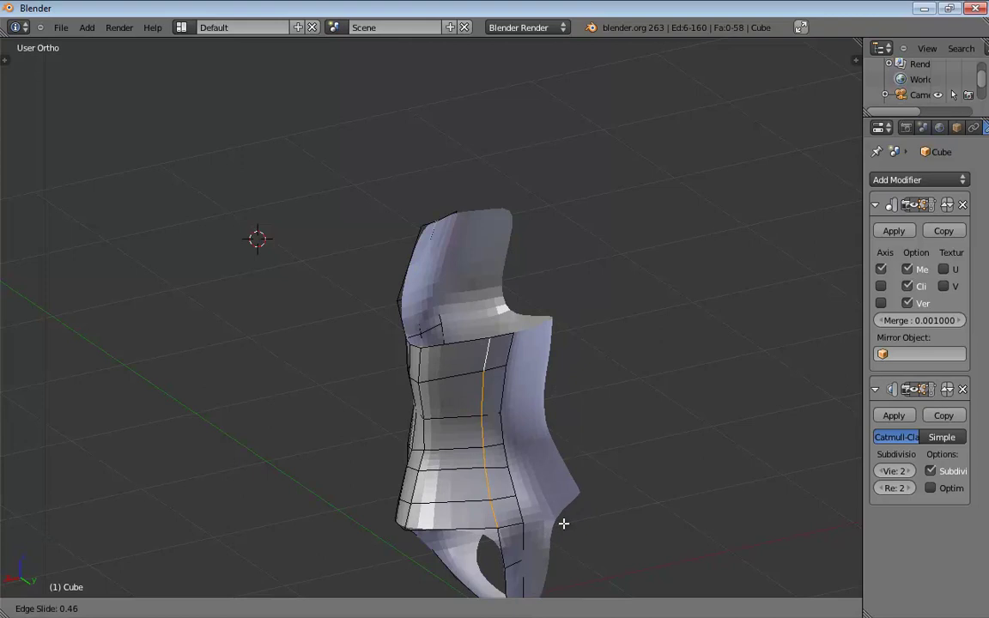
click(473, 506)
- Cut a new vertical edge loop between the side and back columns and shift it to round the back
key(ctrl+r)
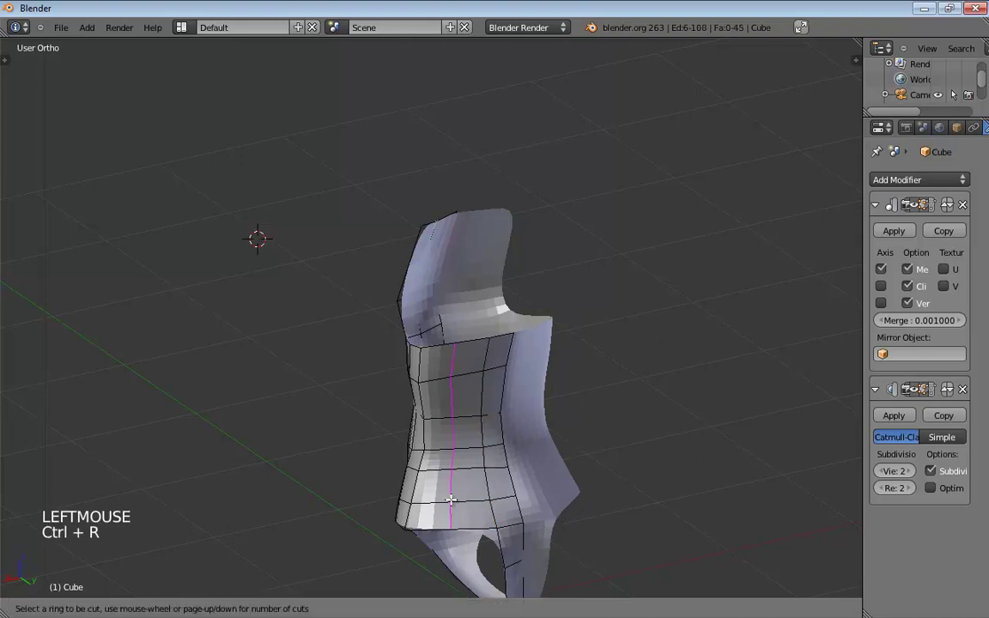
middle_drag(453, 496, 545, 439)
key(w)
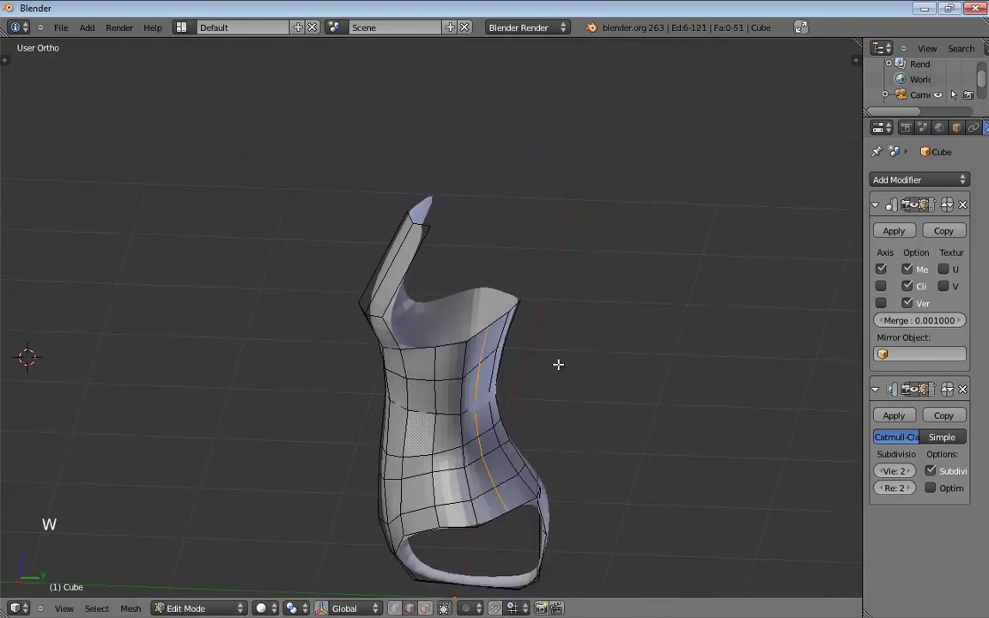
middle_drag(558, 364, 475, 460)
key(g)
click(573, 393)
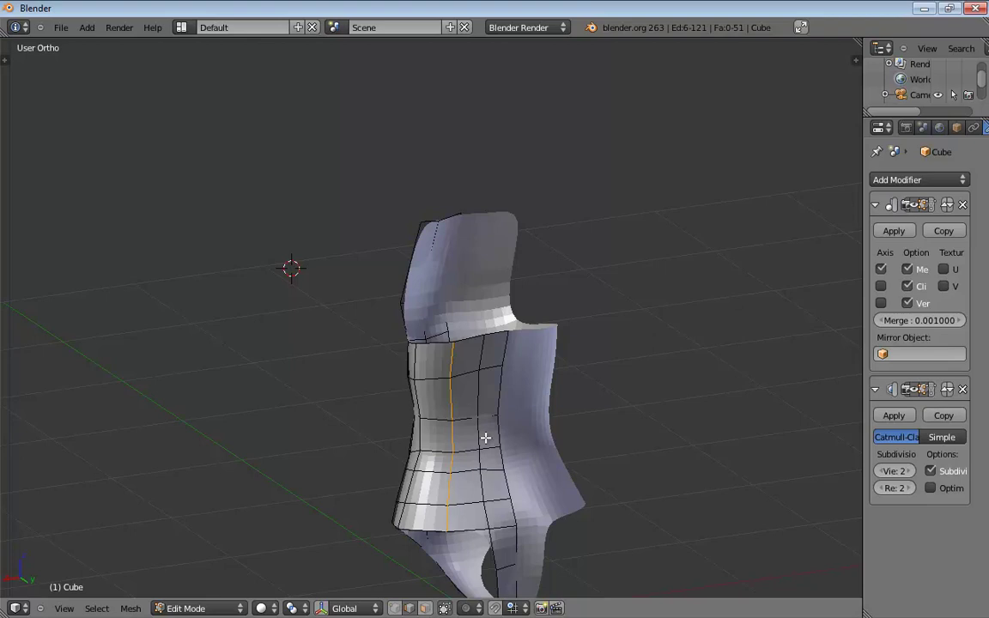
- Extrude the two rear edges of the top loop three times in right view, up the back outline and forward over the shoulder
middle_drag(493, 396, 648, 360)
click(477, 344)
shift+click(476, 344)
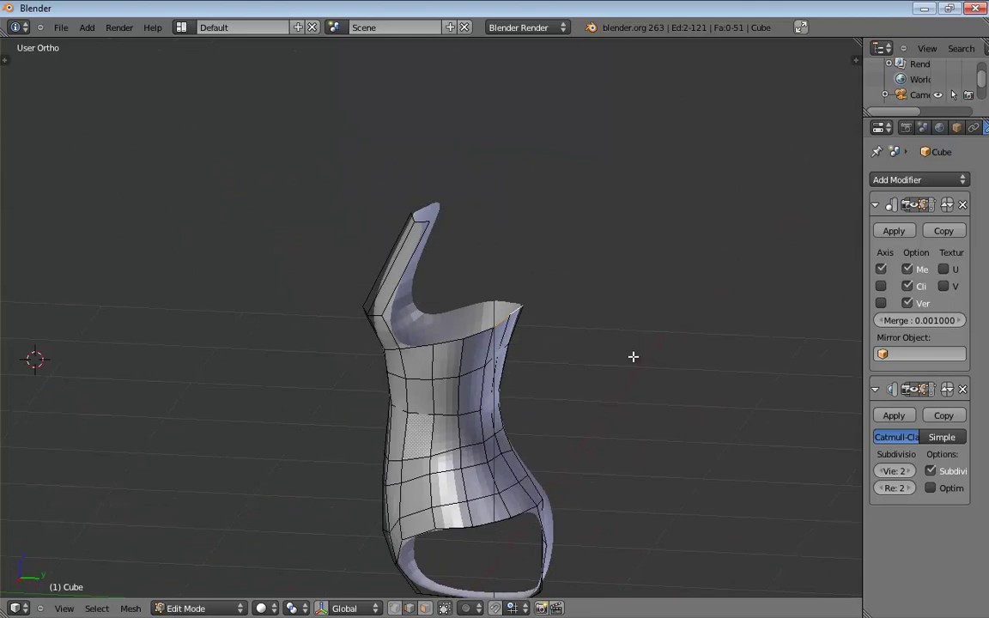
mouse_move(632, 356)
middle_down()
mouse_move(564, 320)
mouse_move(593, 328)
middle_up()
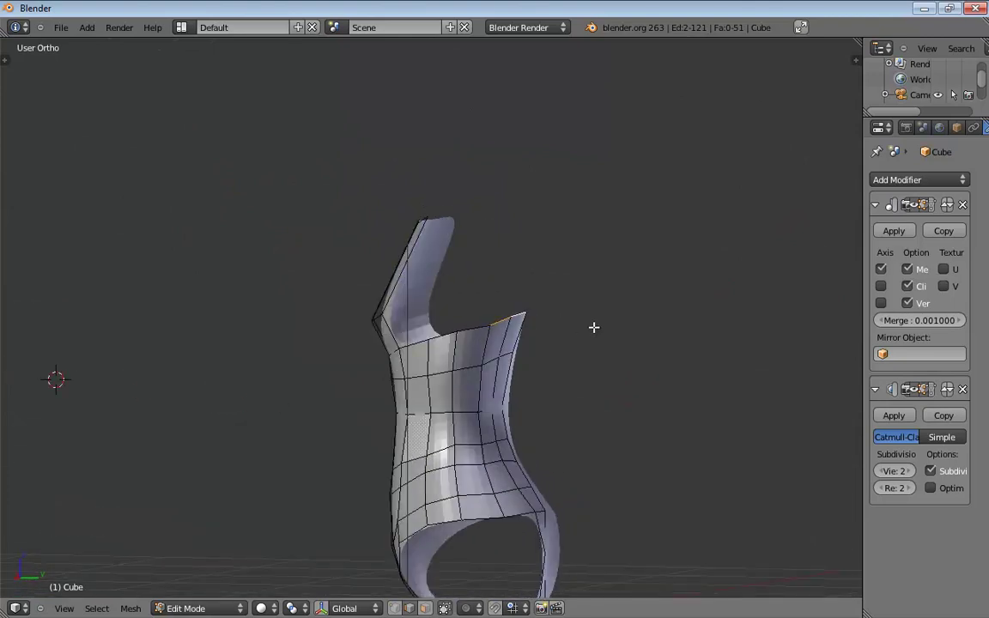
key(KP_3)
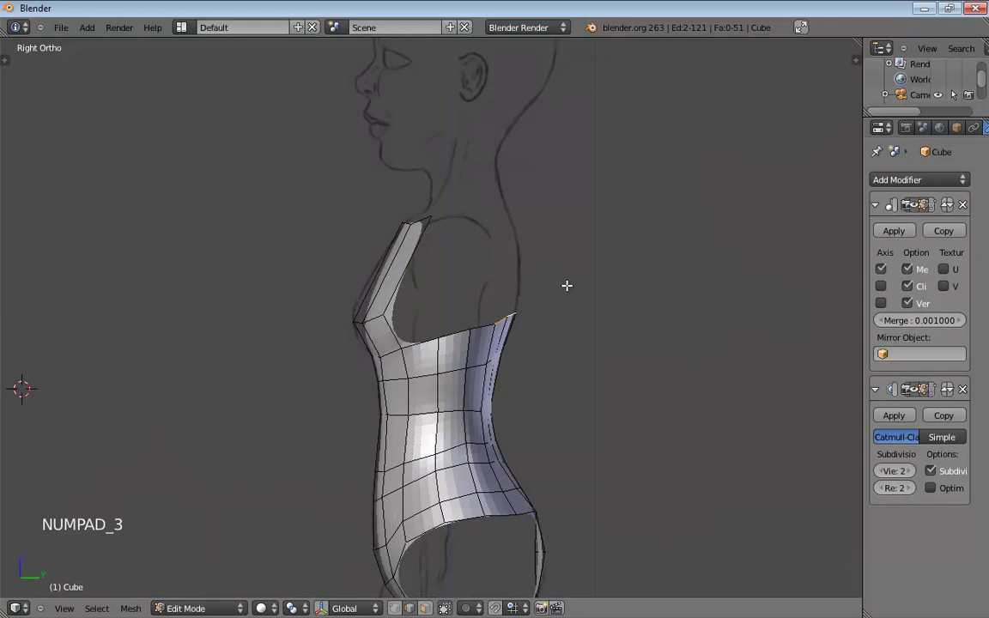
key(e)
click(570, 239)
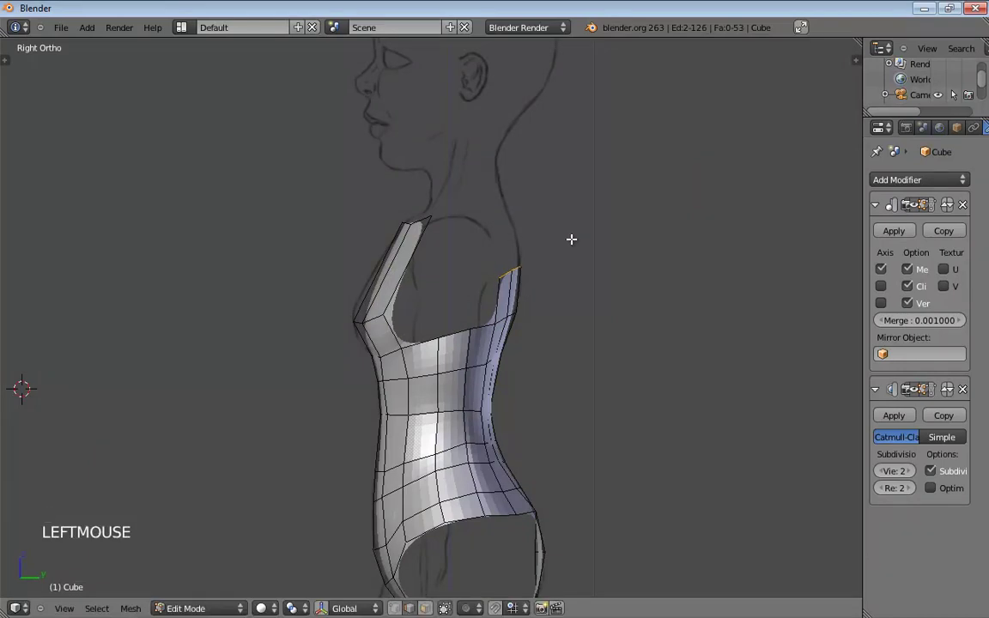
key(e)
click(557, 182)
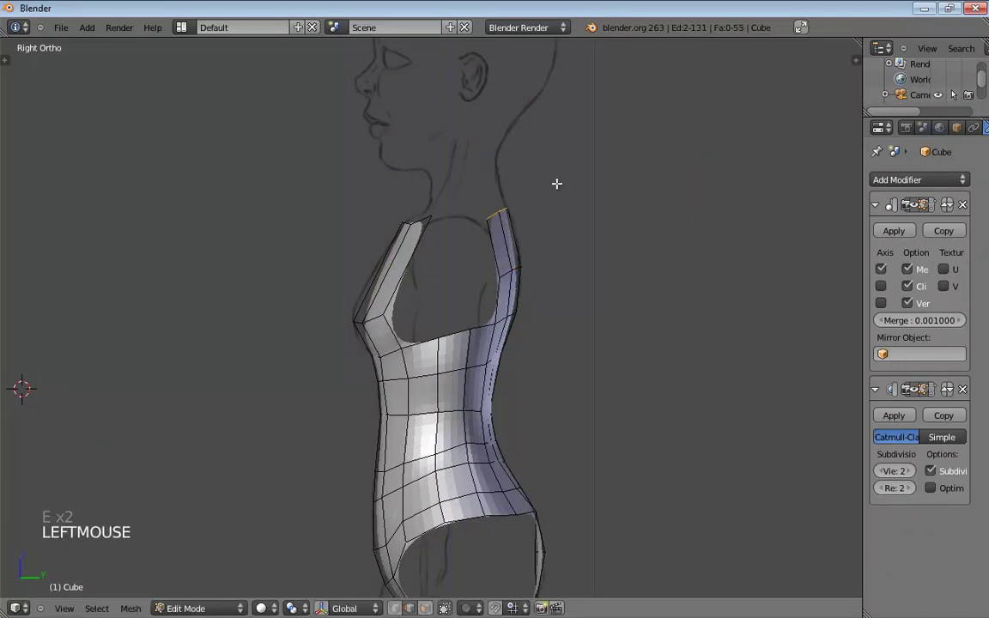
key(e)
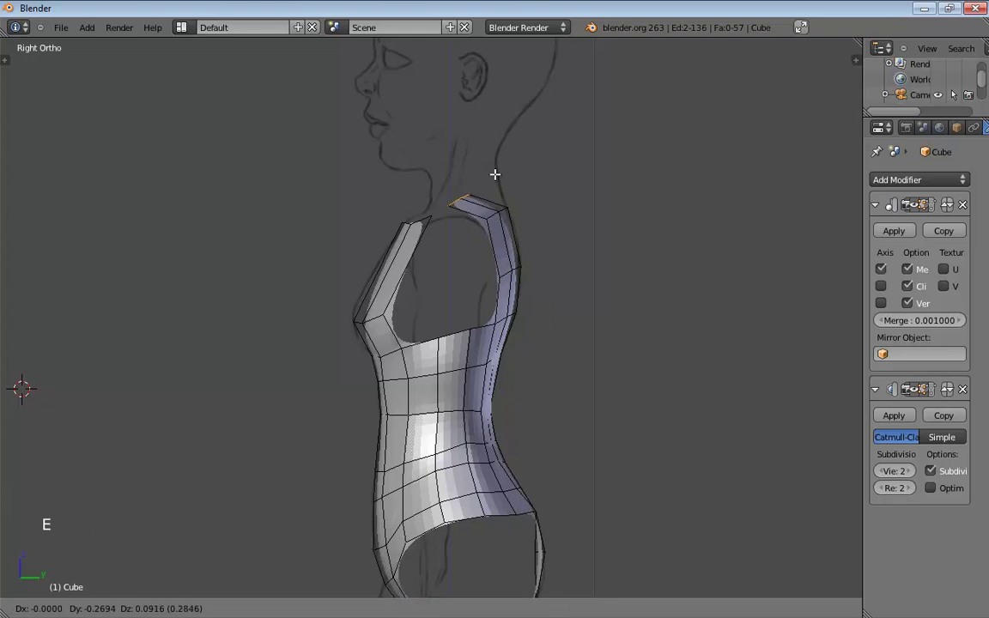
click(507, 181)
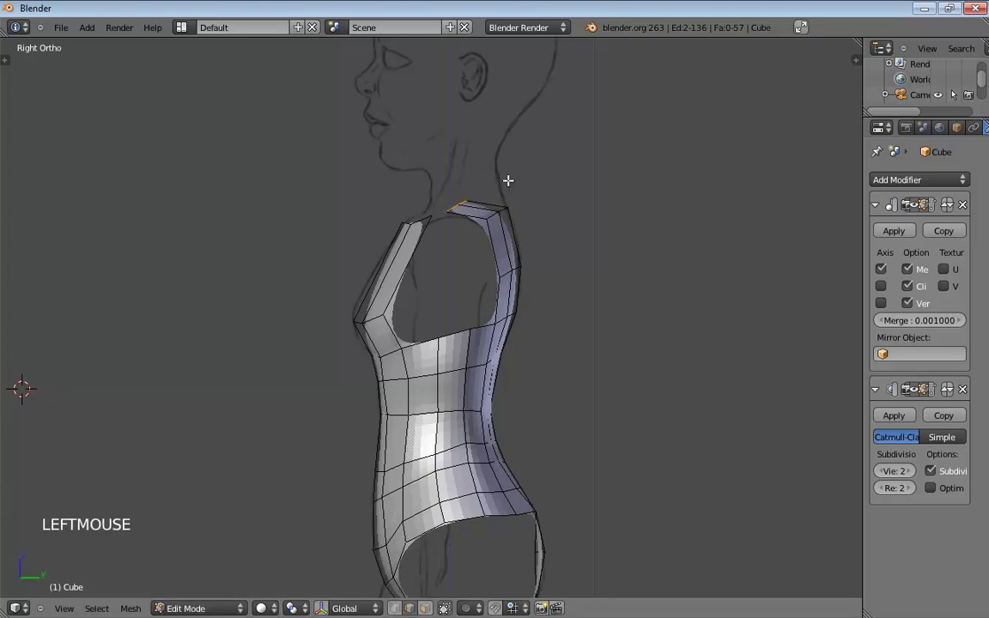
- Narrow the extruded shoulder-top edges by scaling them along the global Y axis
key(s)
key(s)
key(y)
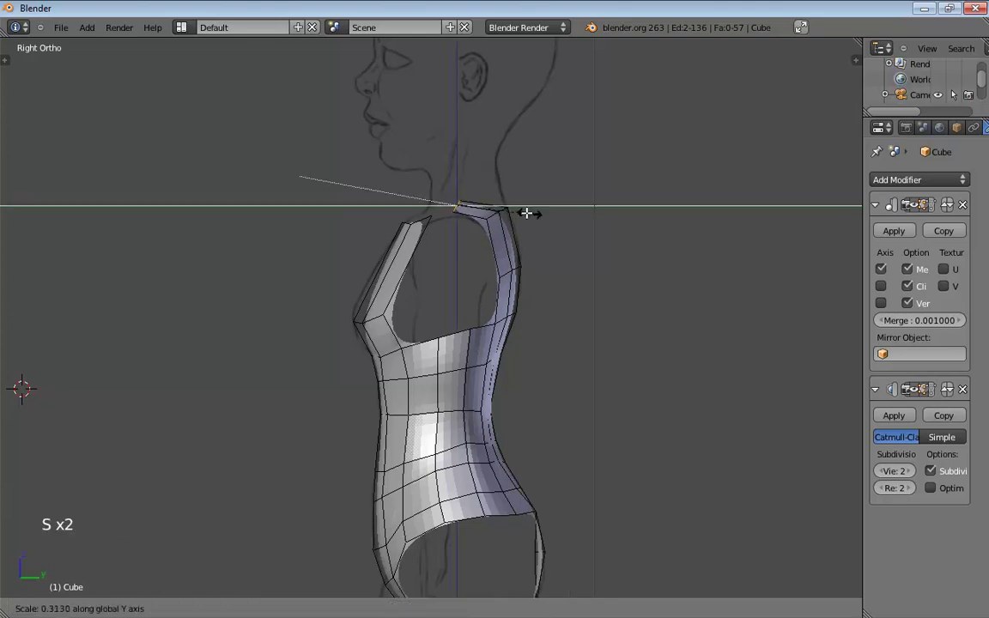
click(461, 203)
- Extrude the two shoulder-top edges once more, forward toward the end of the chest strip
middle_drag(460, 203, 618, 341)
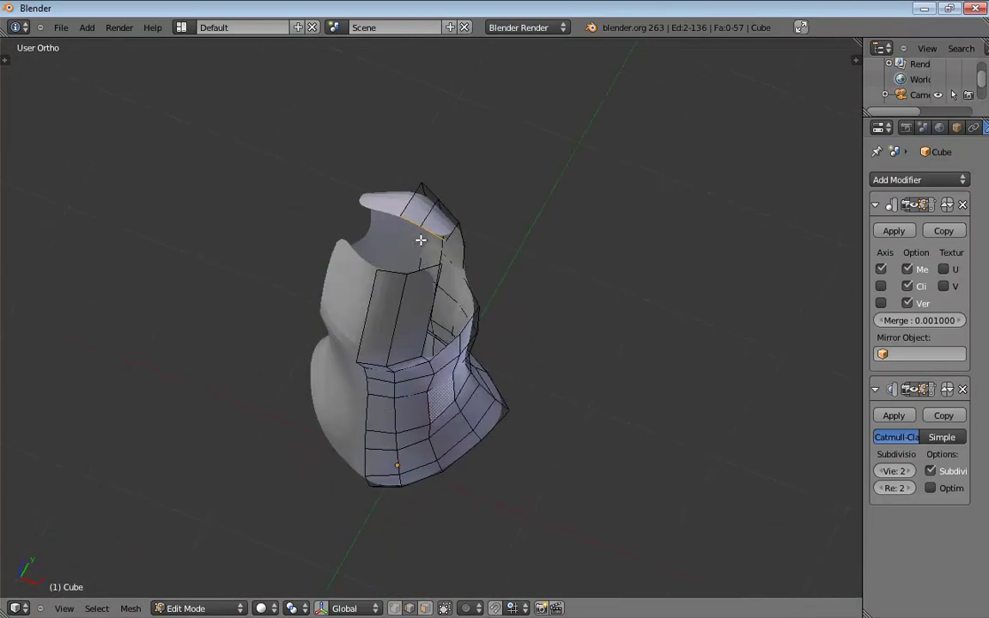
scroll(420, 241, up, 2)
shift+middle_drag(419, 240, 448, 268)
click(454, 227)
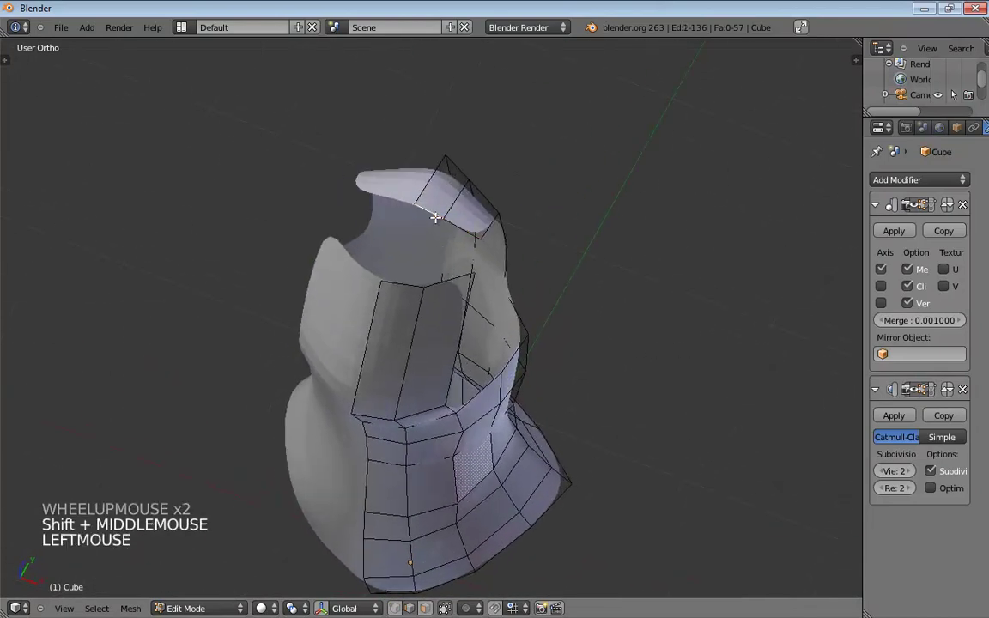
shift+click(516, 238)
key(e)
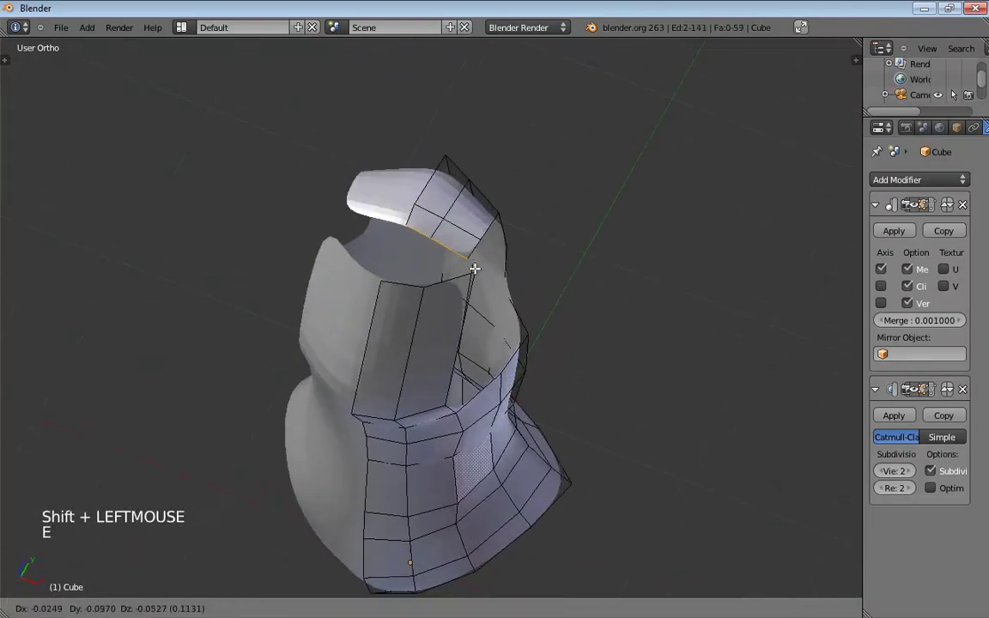
click(477, 273)
- Merge the outer end vertex of the shoulder strip with the outer top vertex of the chest strip
middle_drag(507, 269, 505, 260)
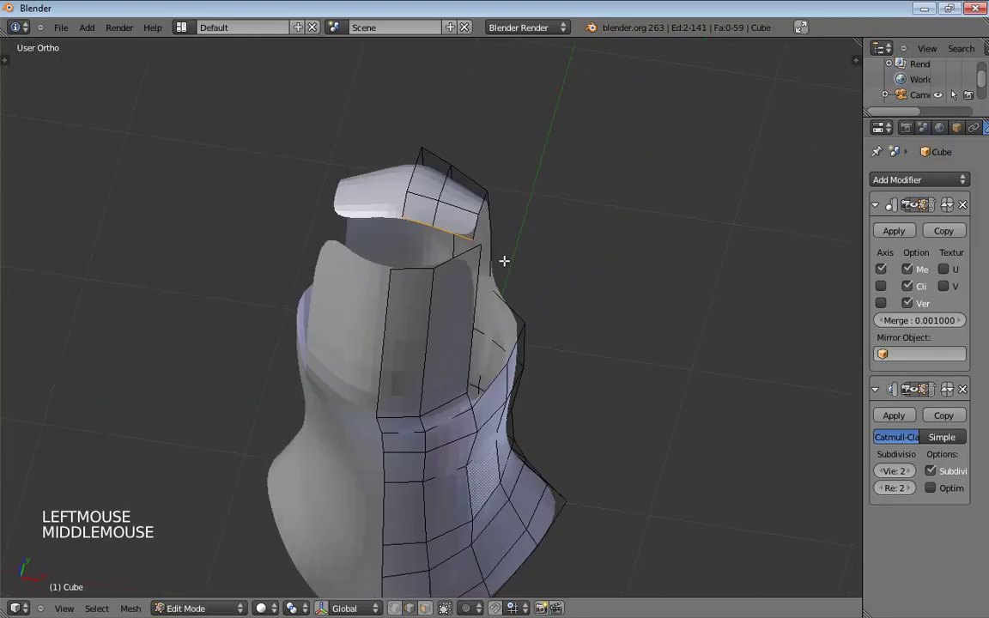
key(ctrl+Tab)
click(472, 244)
click(470, 238)
shift+click(479, 247)
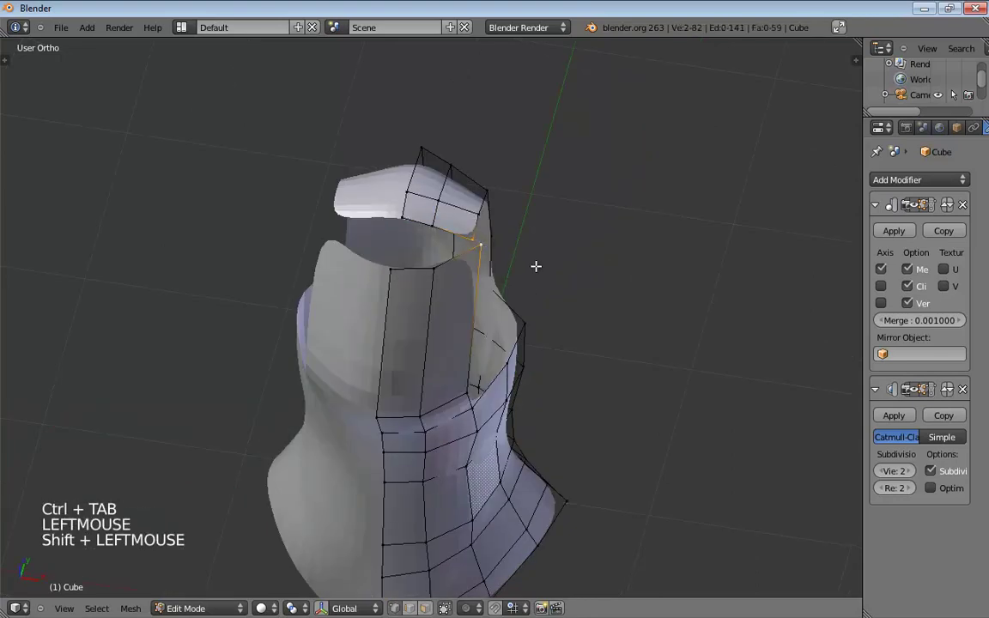
key(alt+m)
click(502, 268)
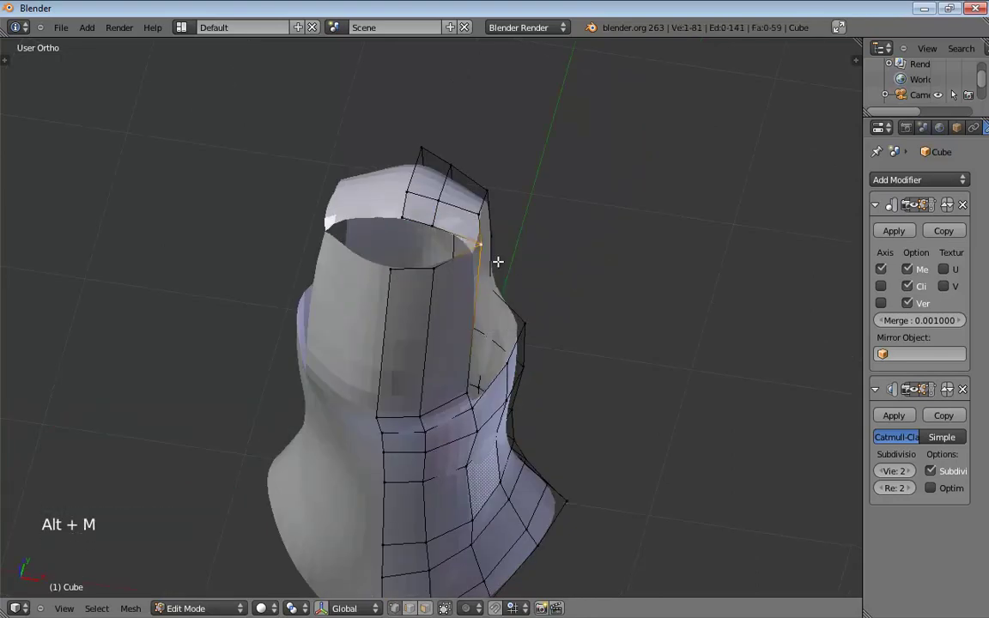
- Merge the middle and centre-line end vertices of the shoulder strip with their matching top vertices on the chest strip
click(431, 228)
shift+click(454, 267)
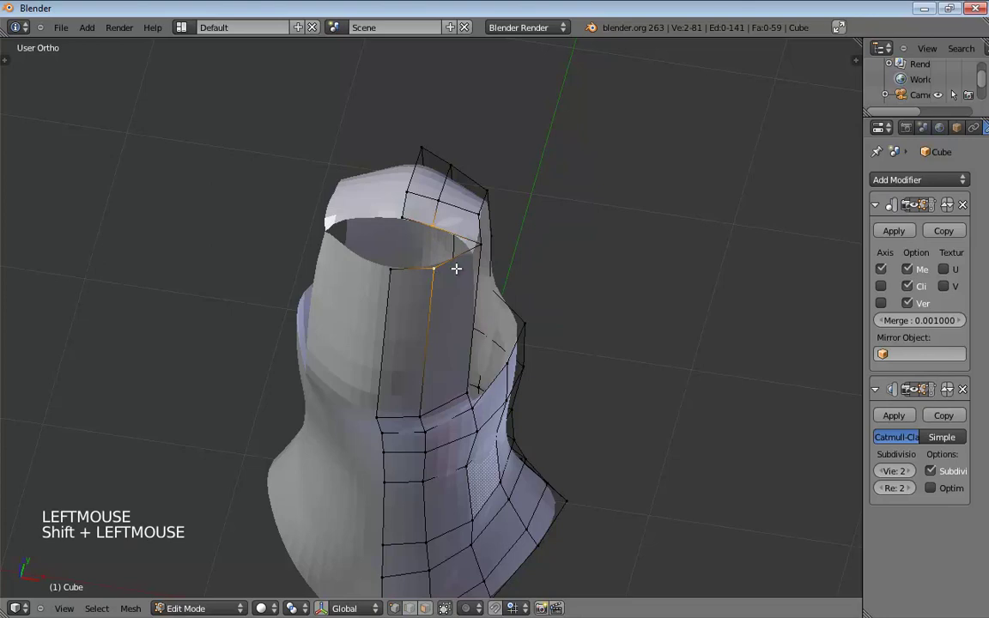
key(alt+m)
click(448, 267)
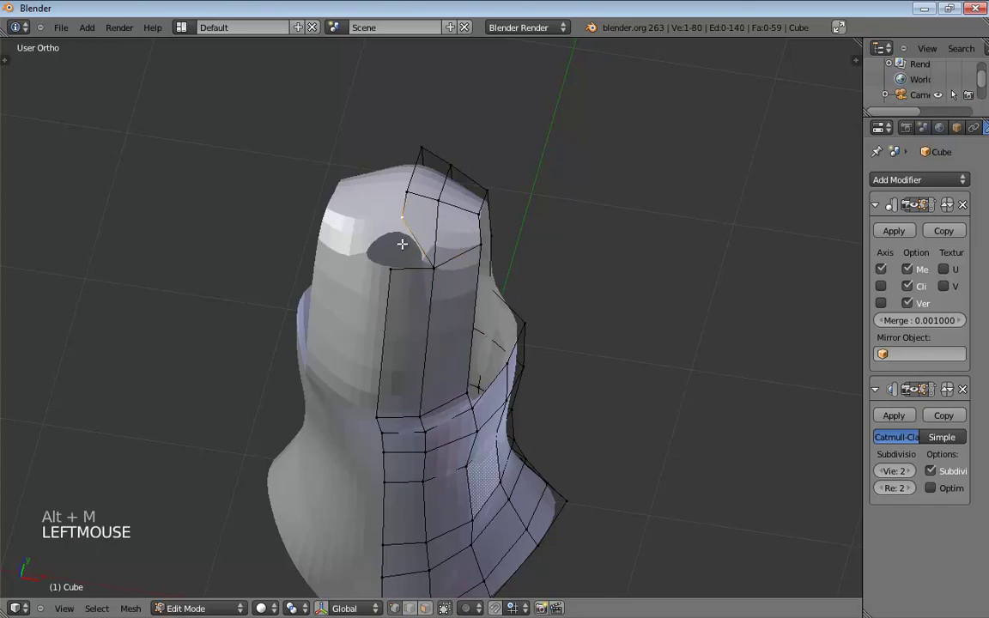
shift+click(392, 270)
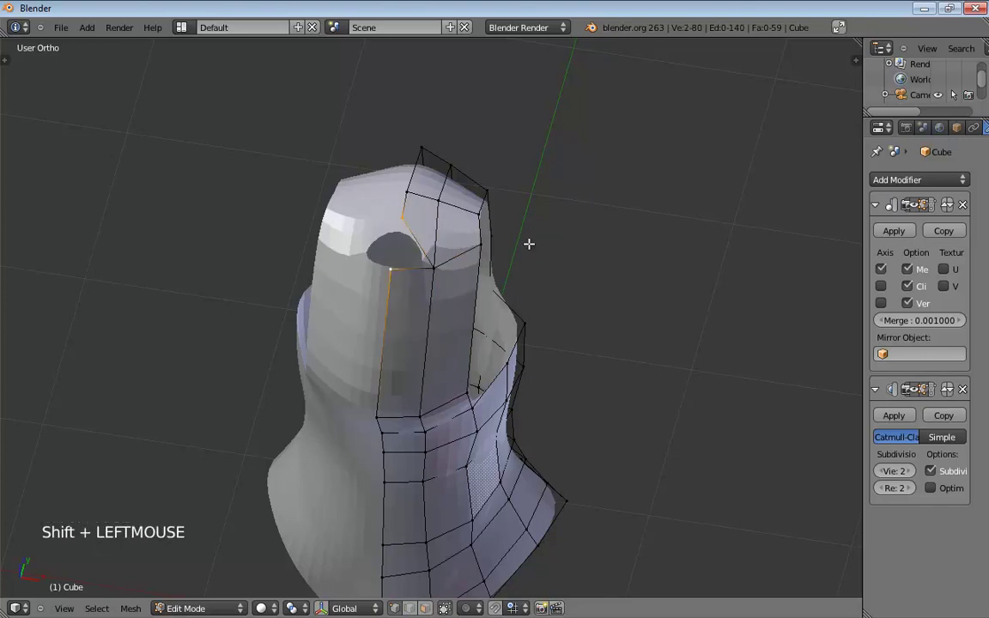
key(alt+m)
click(488, 261)
- Reposition the centre-line and outer vertices of the merged chest-shoulder seam to smooth the join
middle_drag(488, 261, 420, 226)
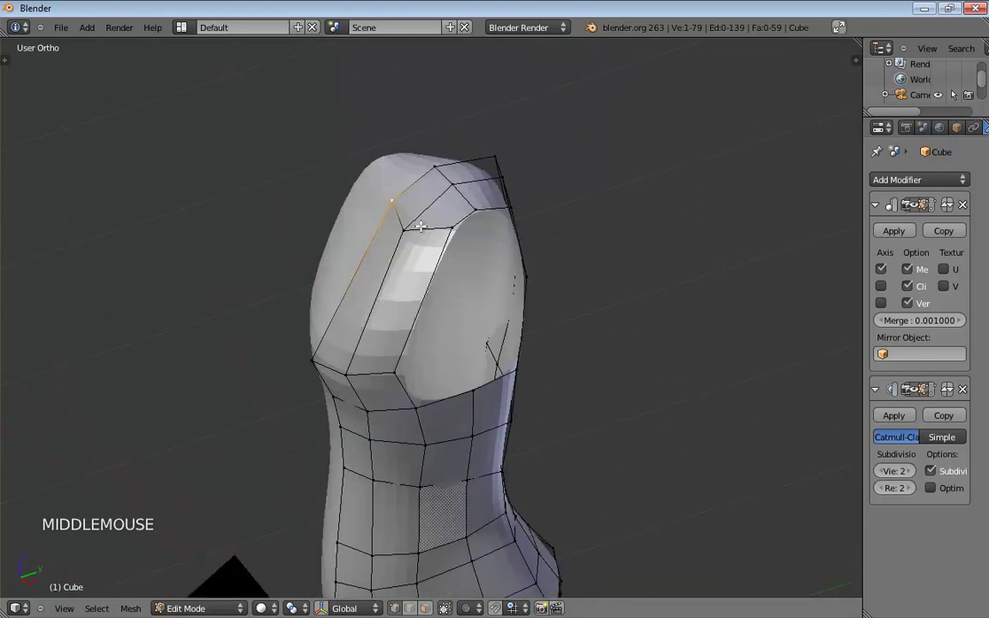
drag(391, 206, 374, 227)
click(375, 230)
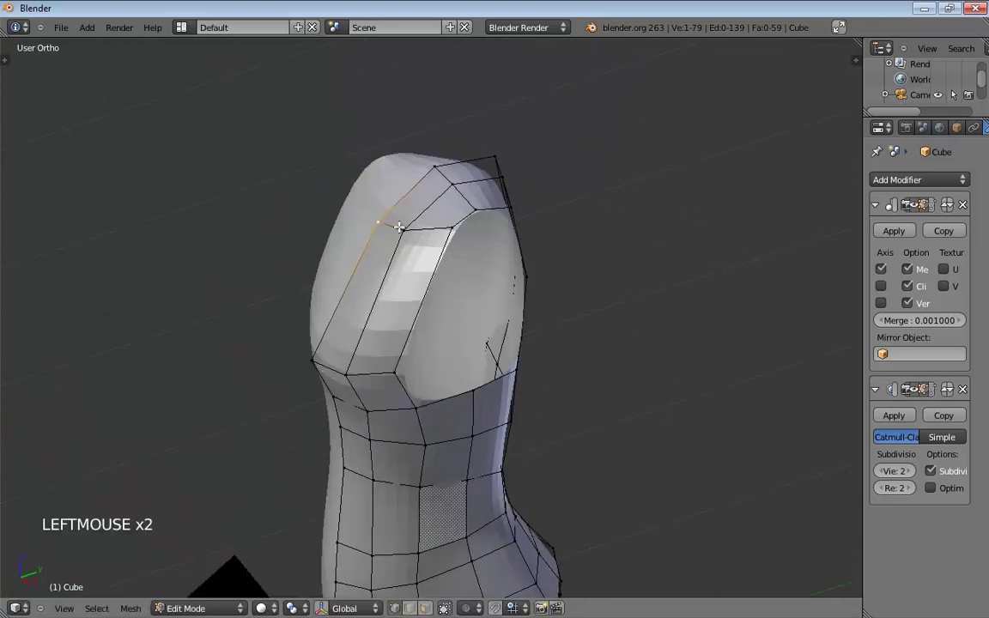
mouse_move(399, 226)
middle_down()
mouse_move(388, 206)
mouse_move(393, 214)
middle_up()
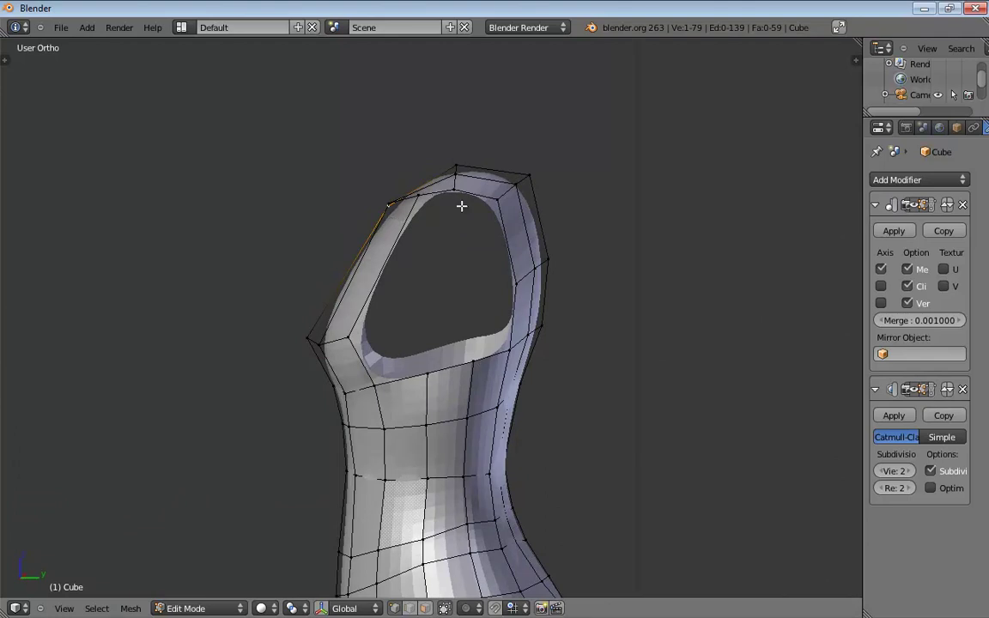
middle_drag(460, 206, 474, 216)
drag(461, 207, 449, 218)
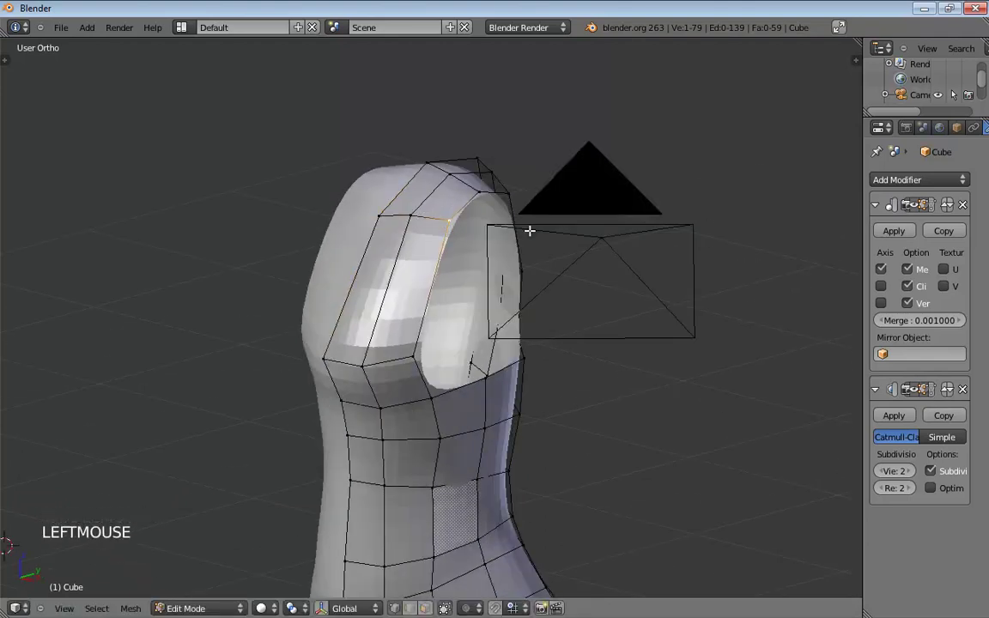
- Inspect the joined shoulder strap and arm opening from the front, side and back
middle_drag(529, 229, 443, 205)
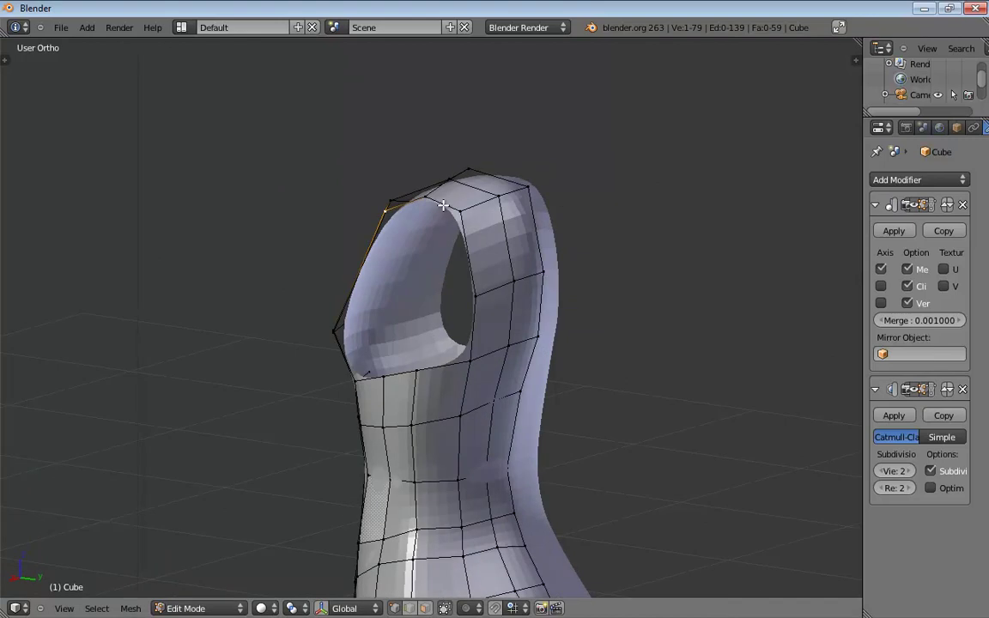
middle_drag(417, 325, 523, 318)
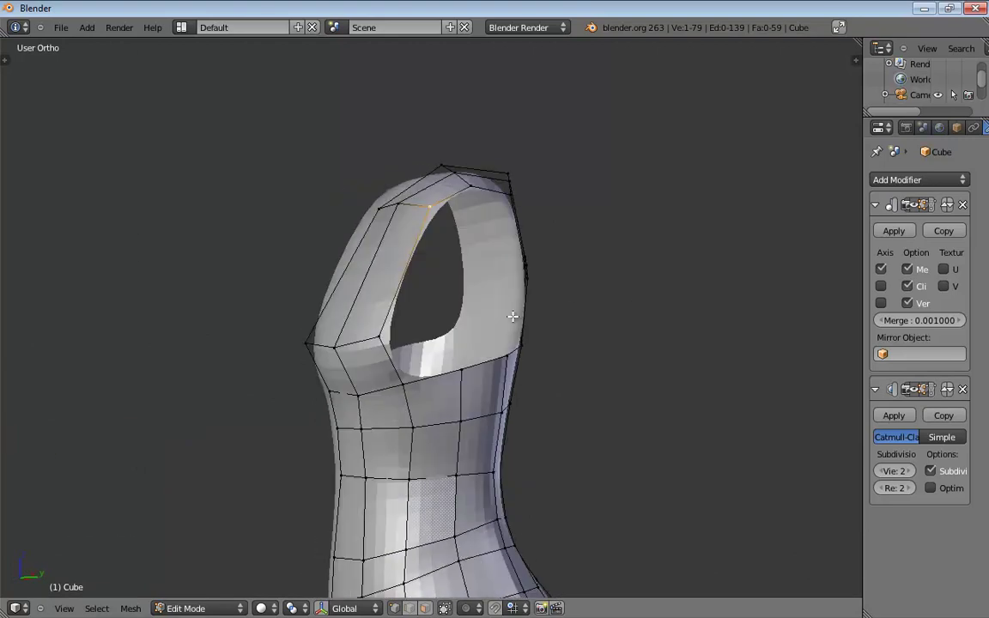
middle_drag(511, 317, 641, 307)
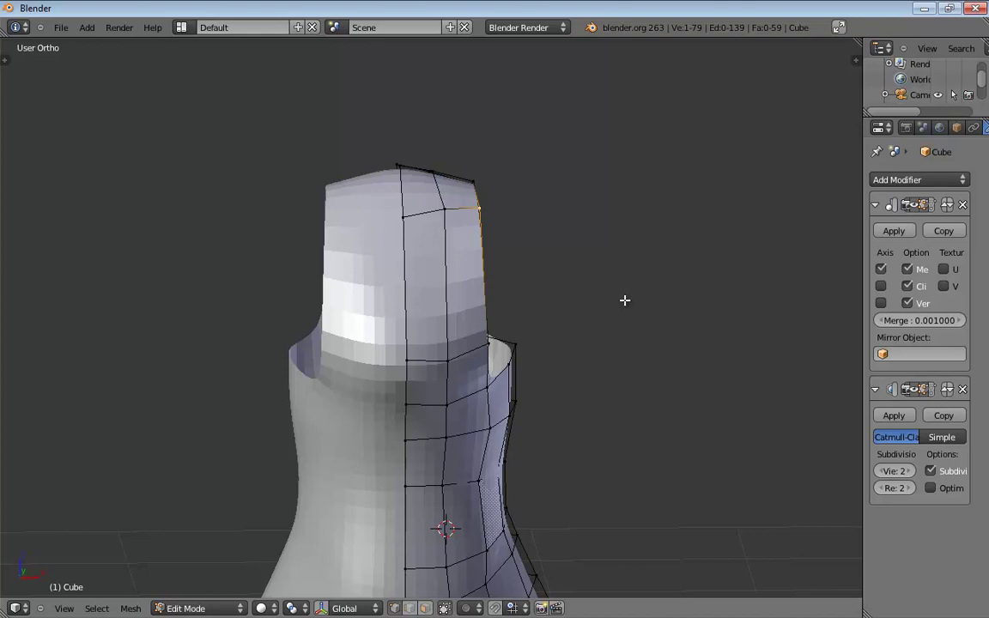
middle_drag(646, 317, 382, 328)
middle_drag(375, 283, 416, 222)
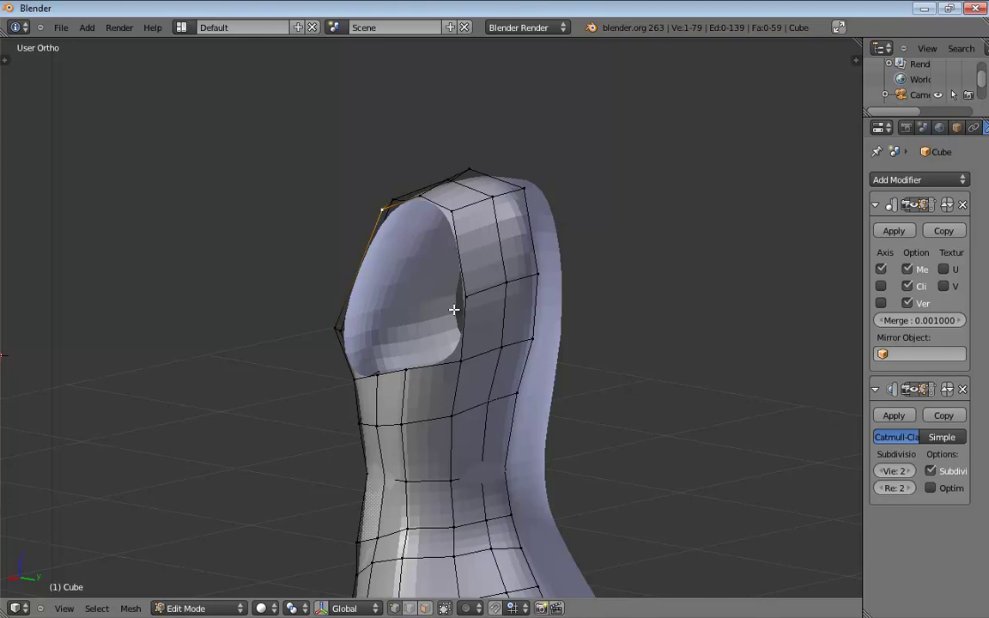
middle_drag(426, 349, 537, 344)
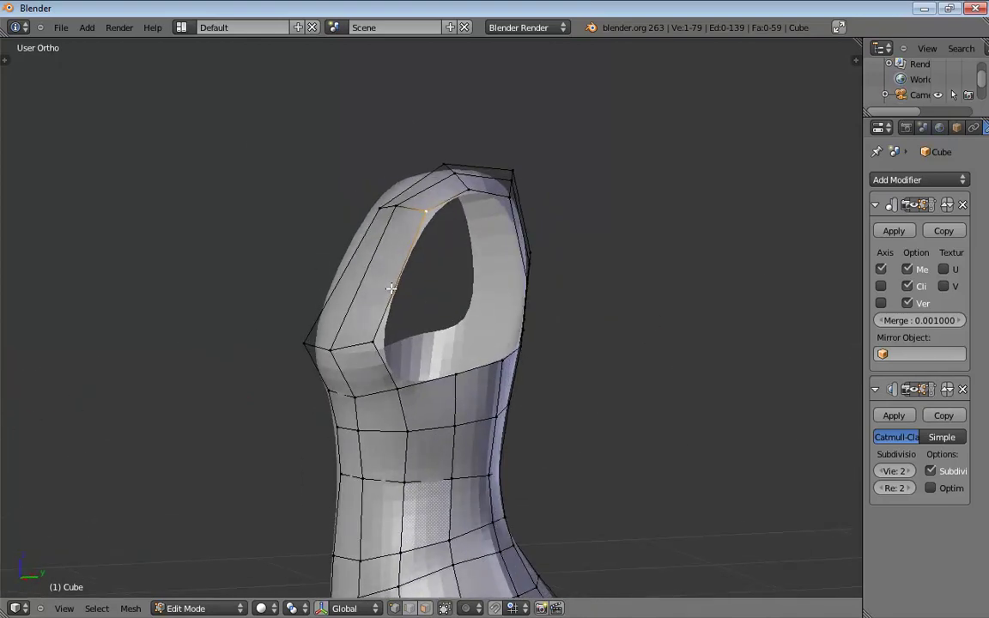
middle_drag(391, 288, 512, 349)
- Cut a horizontal edge loop across the chest strip and move it forward toward the chest outline in right view
key(ctrl+r)
click(404, 283)
key(space)
key(KP_3)
scroll(506, 347, up, 2)
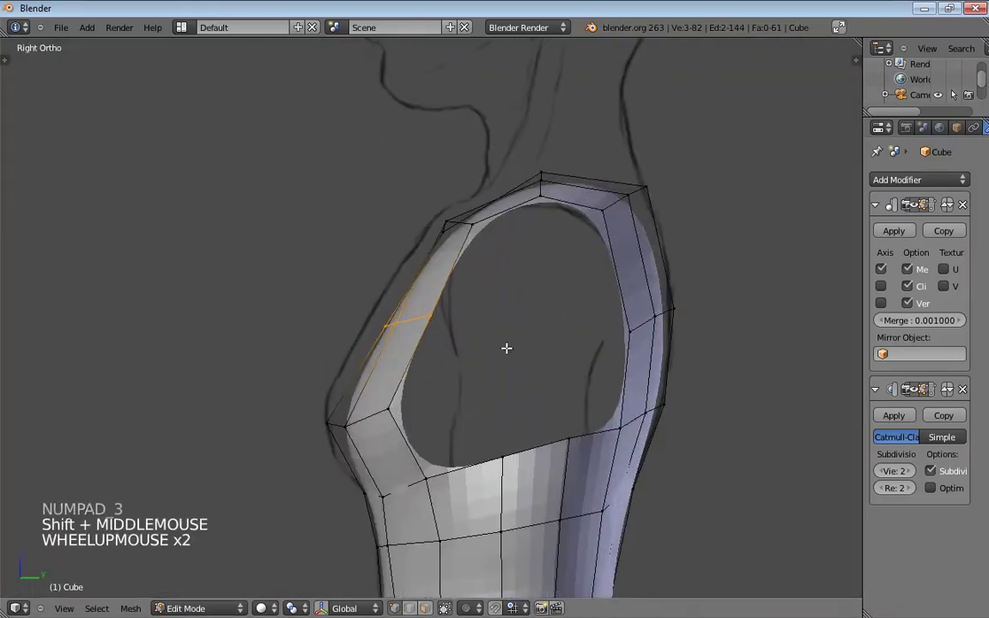
key(g)
click(453, 343)
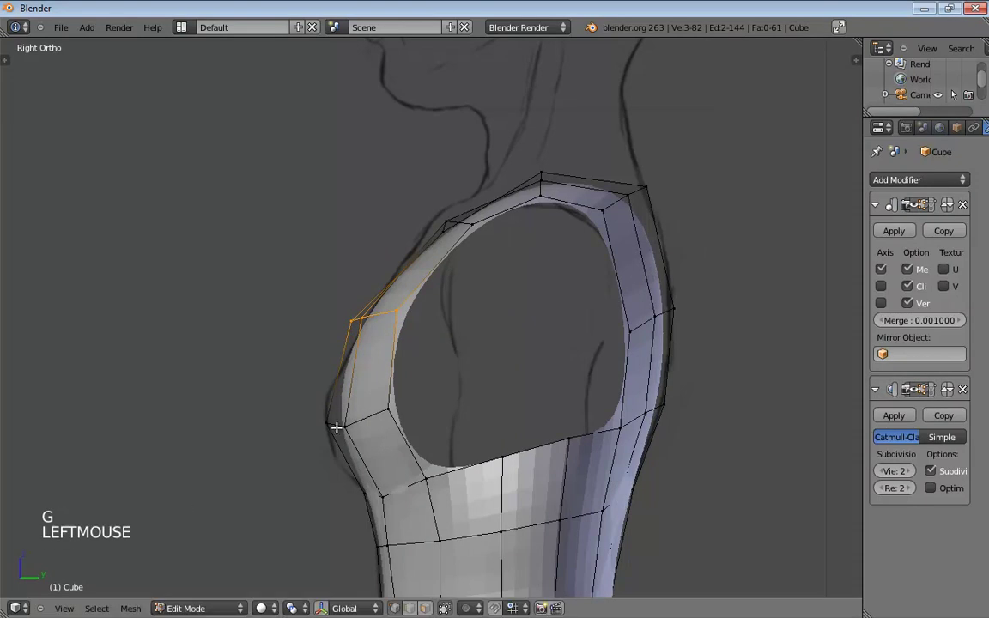
- Move the middle and outer bust-level vertices of the chest strip forward toward the bust outline
click(327, 424)
click(327, 425)
click(327, 429)
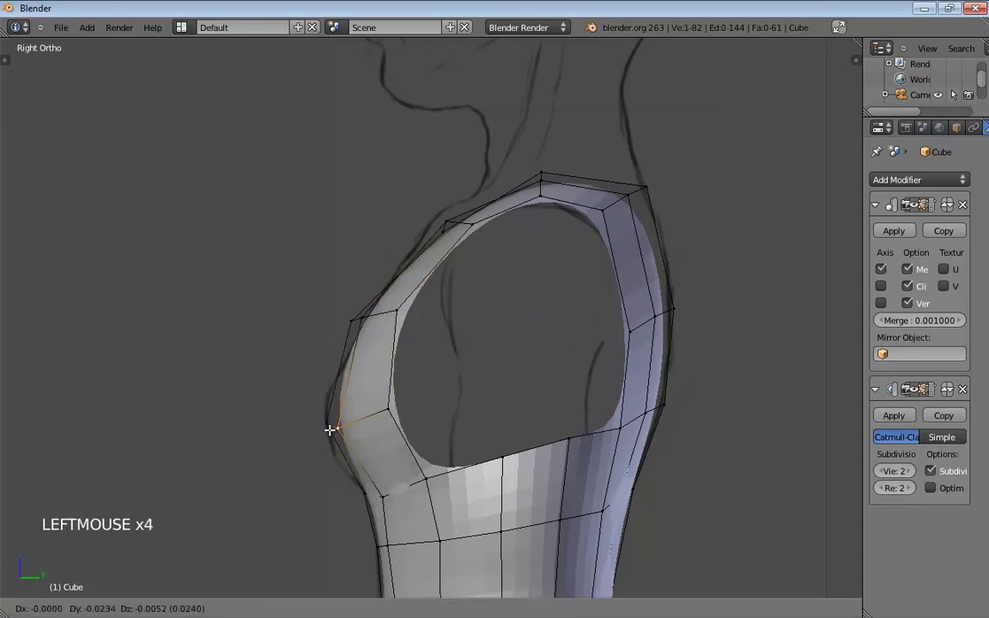
drag(390, 411, 380, 415)
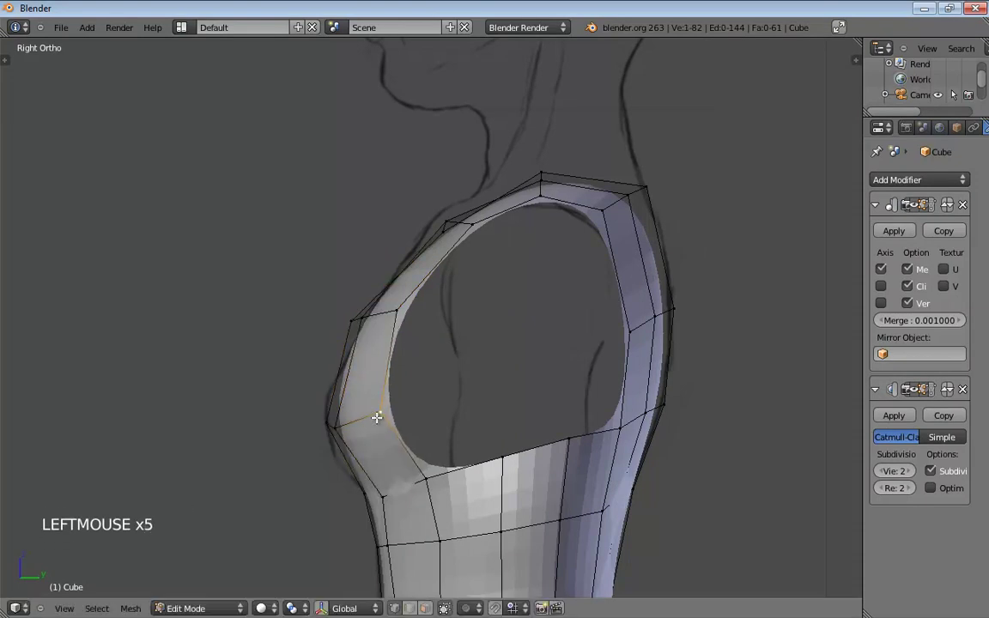
- Hide the subdivision in the viewport, switch to wireframe, and fit the outer bust vertex and front upper-chest vertex to the side outline
click(915, 388)
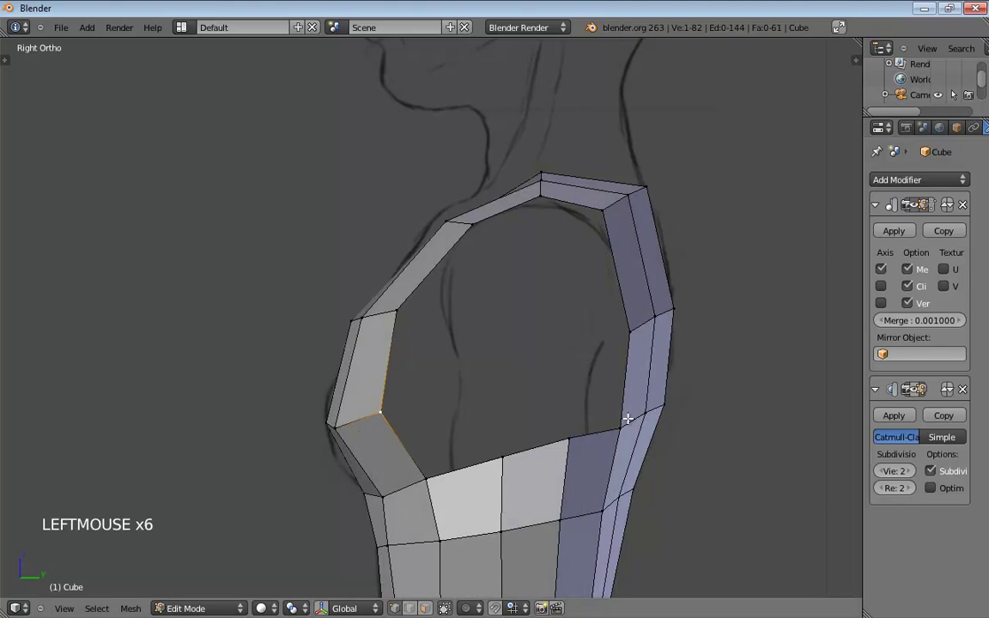
key(z)
drag(381, 413, 357, 415)
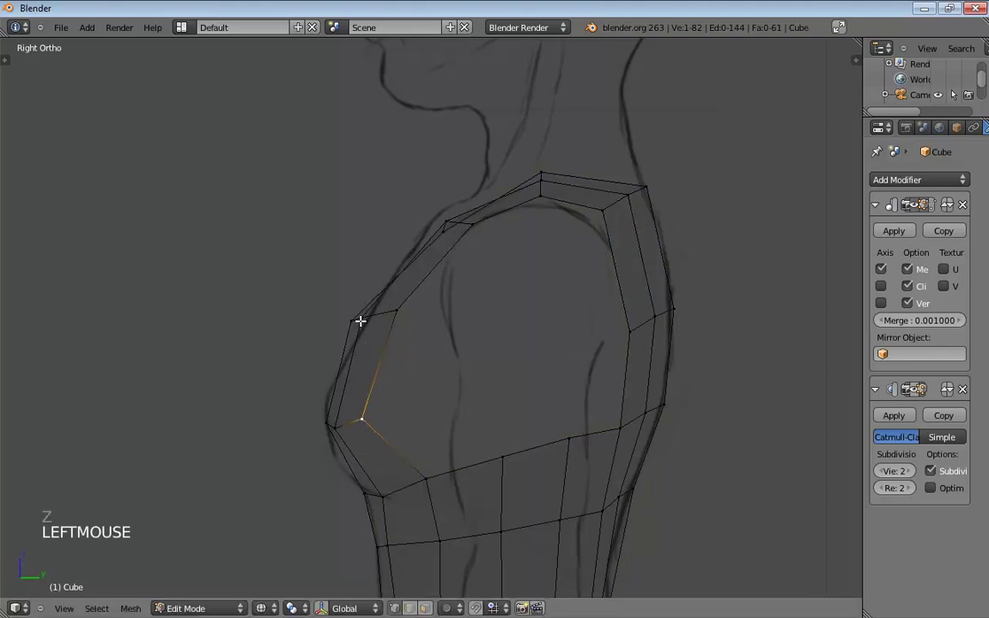
drag(360, 321, 378, 321)
drag(356, 321, 370, 324)
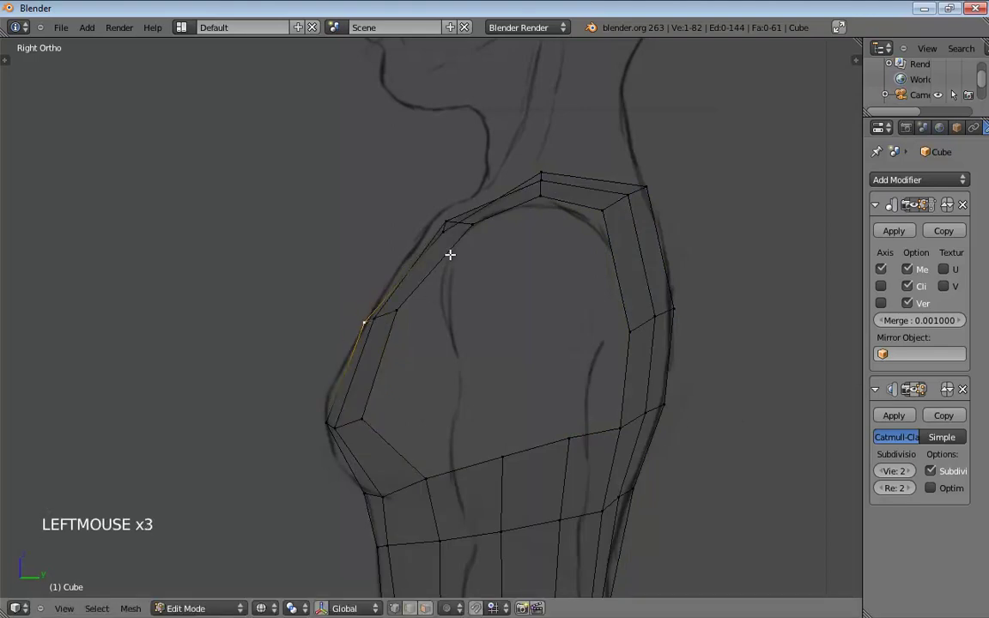
- Move the collar seam vertices up and forward to the neck-base outline, and slightly lower the top centre shoulder vertex
mouse_move(442, 232)
mouse_down()
mouse_move(426, 228)
mouse_move(456, 218)
mouse_move(442, 214)
mouse_up()
click(458, 223)
click(447, 222)
click(457, 225)
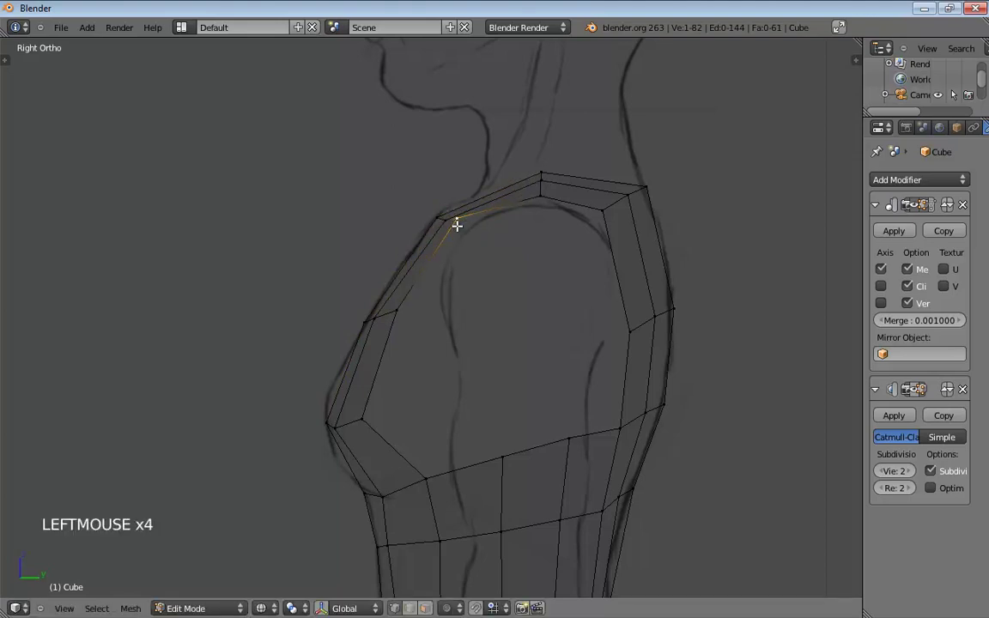
click(538, 174)
drag(537, 181, 539, 183)
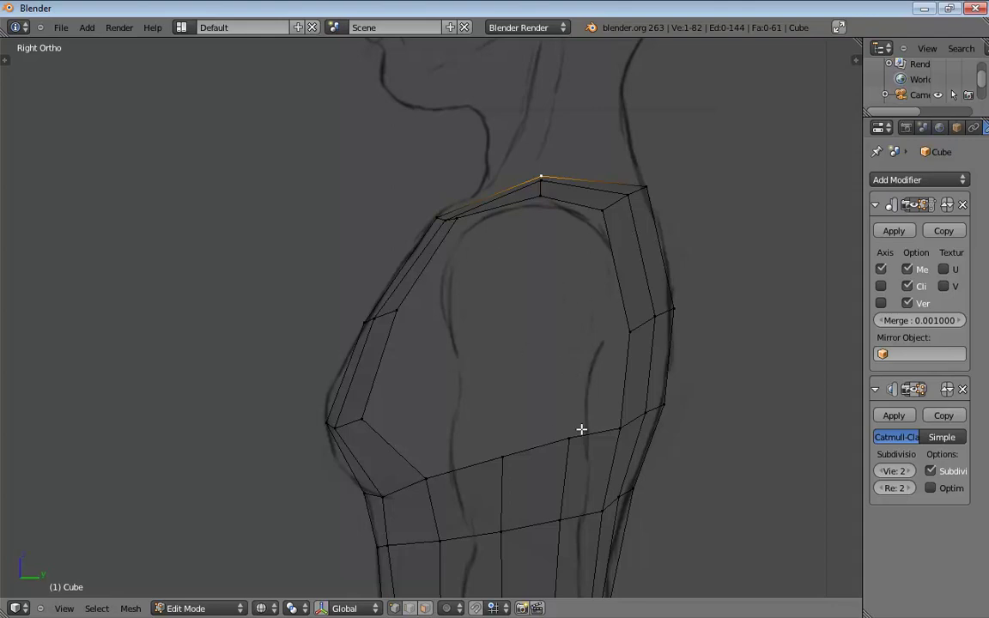
- Shift the middle and outer vertices of the upper back strip rearward toward the back outline in right view
shift+middle_drag(589, 532, 587, 360)
scroll(459, 444, down, 4)
shift+middle_drag(609, 313, 576, 413)
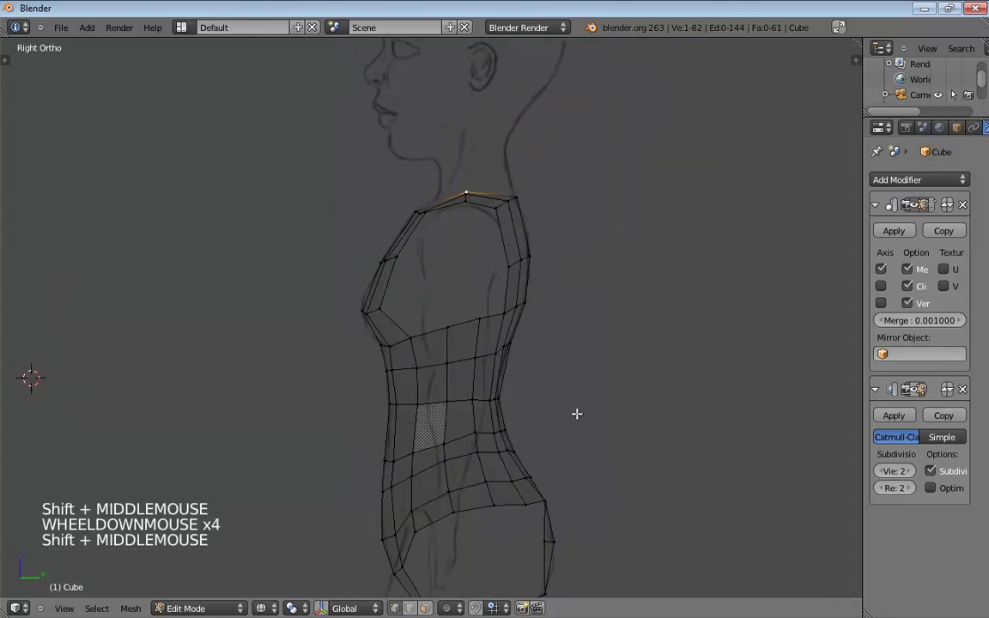
shift+middle_drag(548, 299, 525, 408)
scroll(481, 269, up, 3)
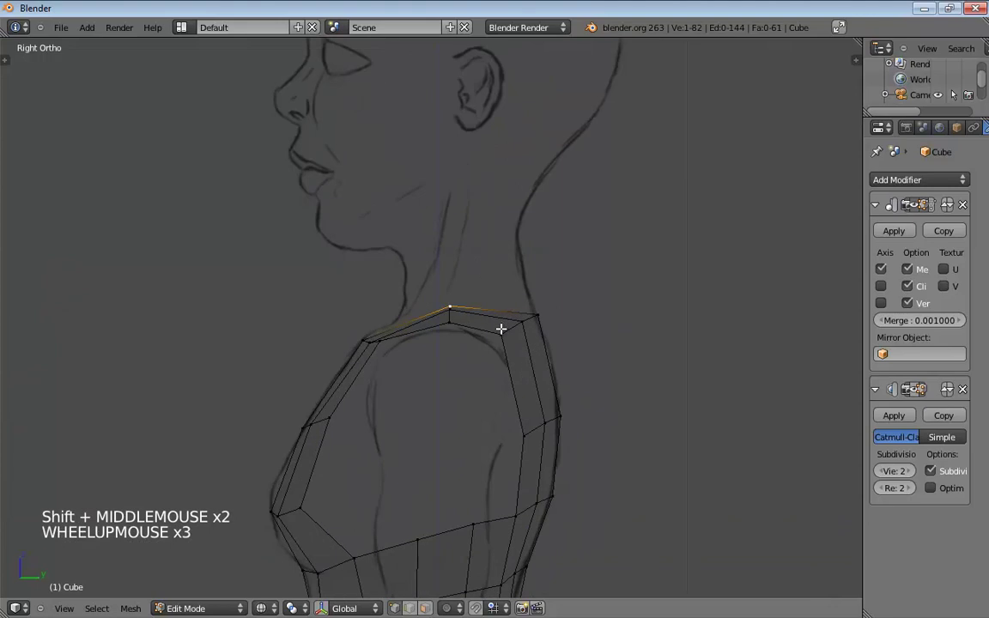
click(537, 322)
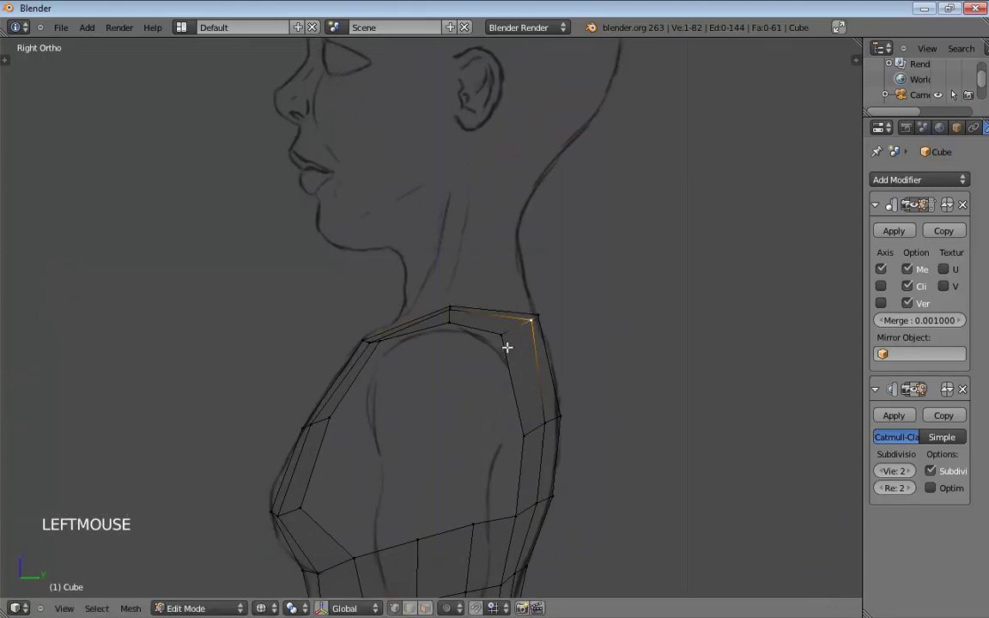
click(514, 331)
click(526, 433)
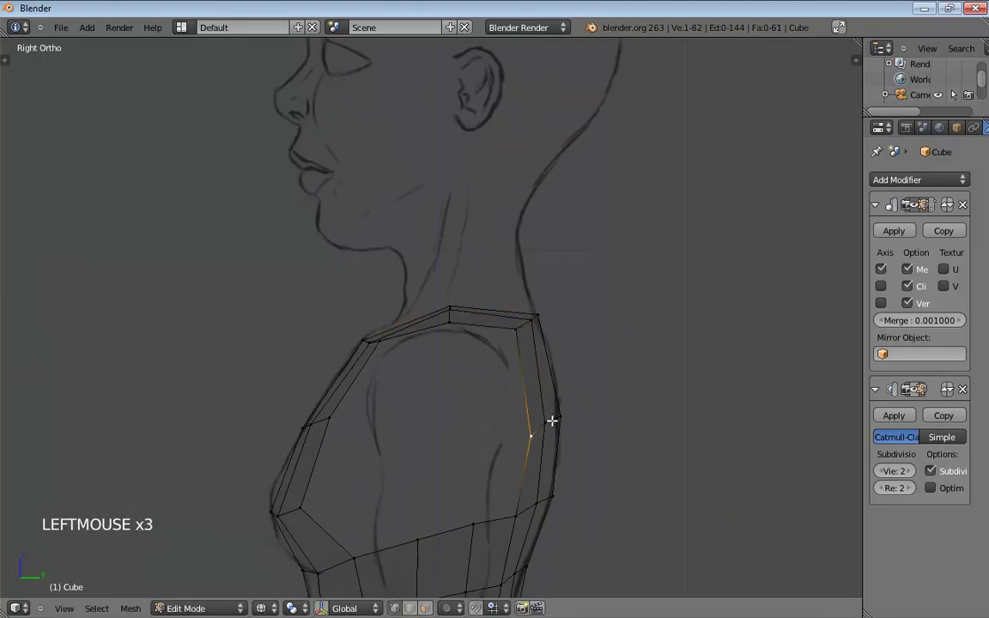
click(553, 420)
drag(538, 435, 553, 429)
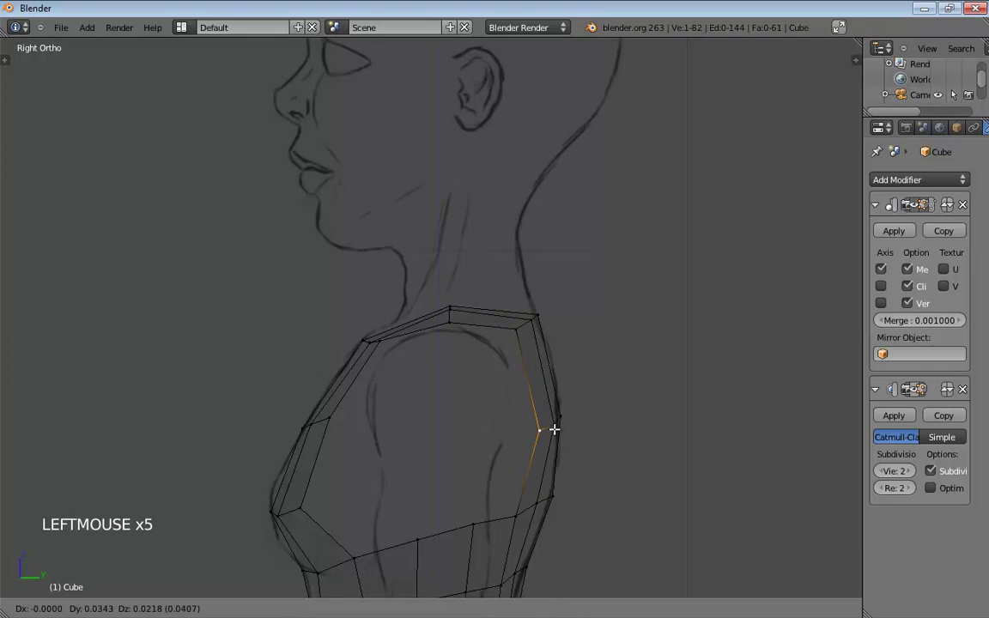
click(537, 501)
- In front view, move the two underarm vertices out to the torso outline and lower the neighbouring vertex toward the under-breast crease
shift+middle_drag(465, 450, 487, 403)
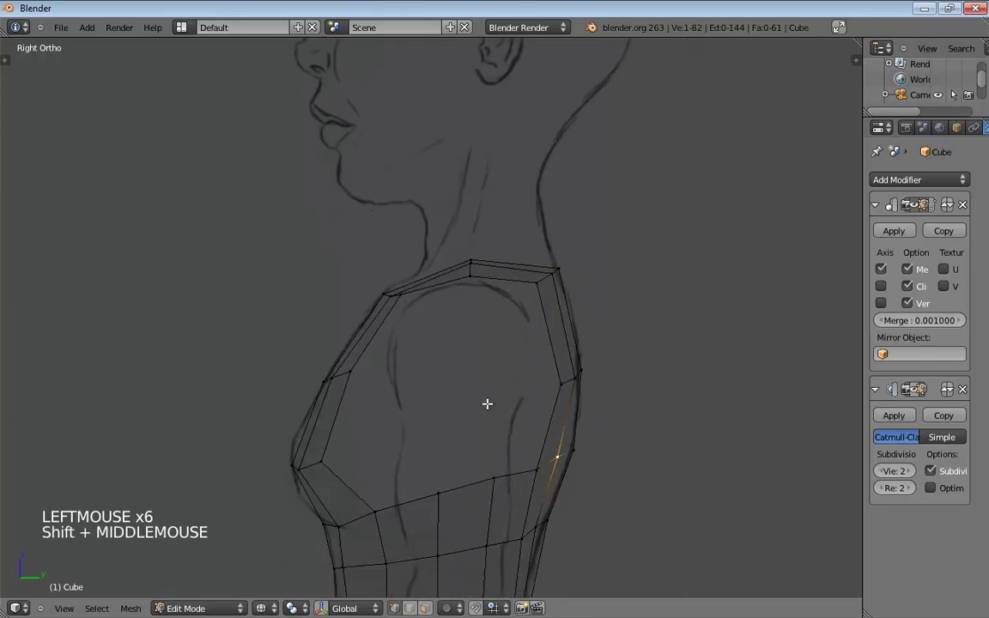
scroll(480, 403, up, 2)
shift+middle_drag(437, 433, 472, 402)
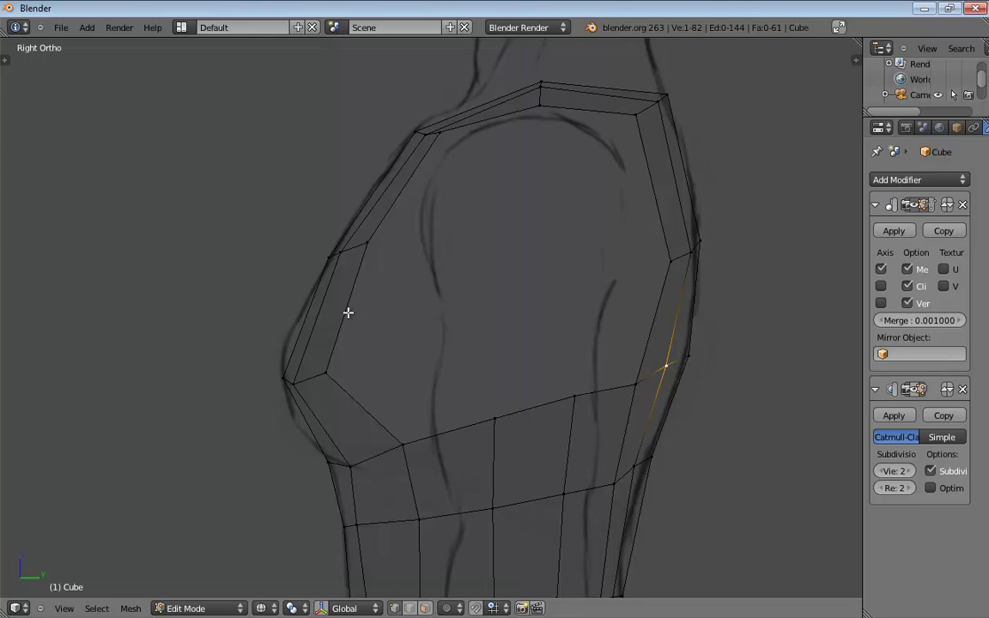
middle_drag(348, 312, 585, 338)
key(KP_1)
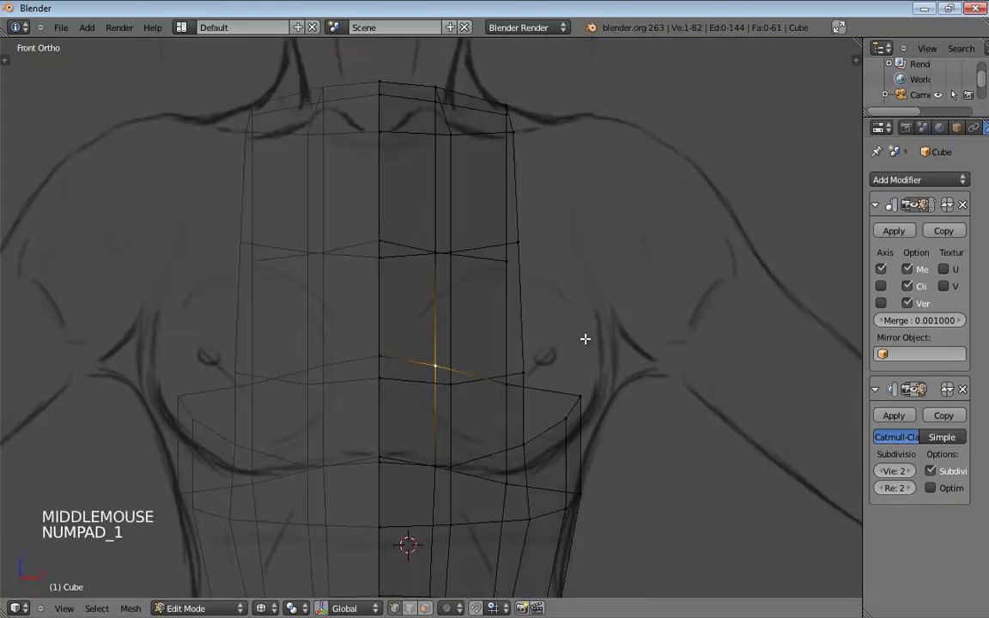
drag(580, 401, 590, 427)
click(572, 420)
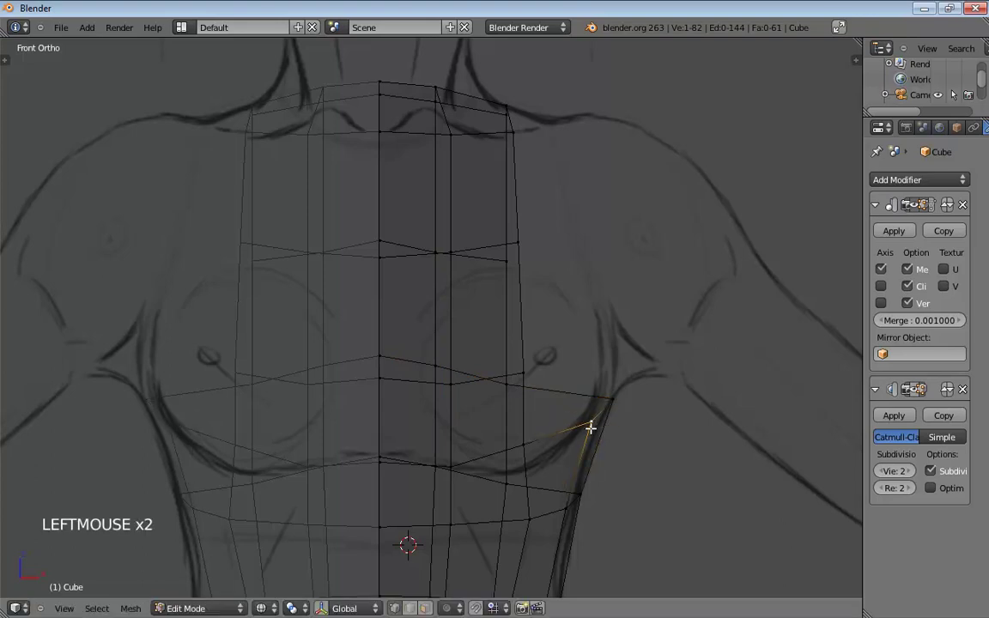
mouse_move(638, 468)
shift+middle_down()
mouse_move(673, 465)
mouse_move(658, 365)
shift+middle_up()
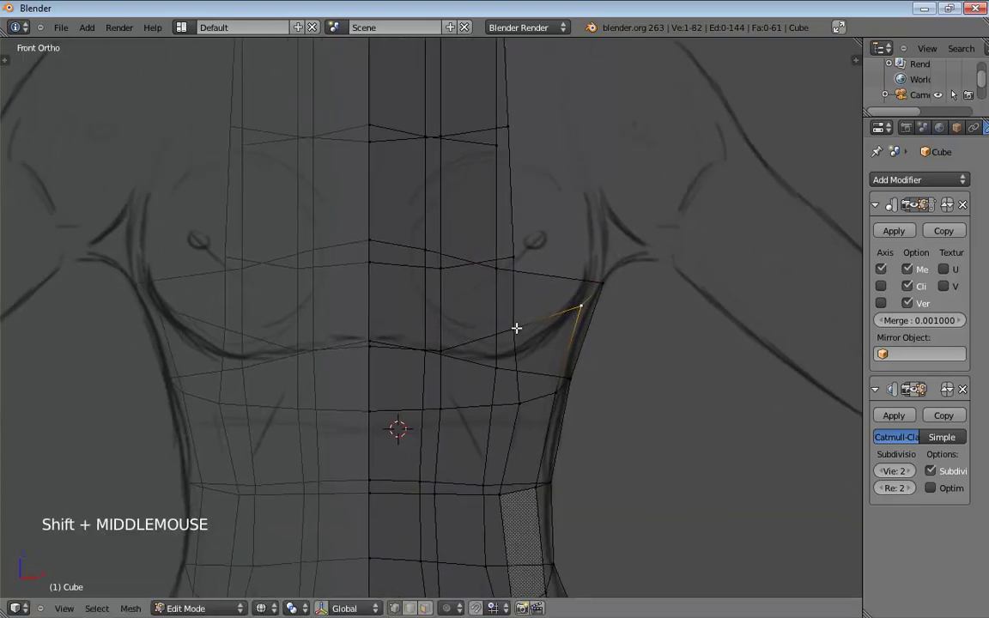
drag(516, 328, 518, 337)
key(KP_1)
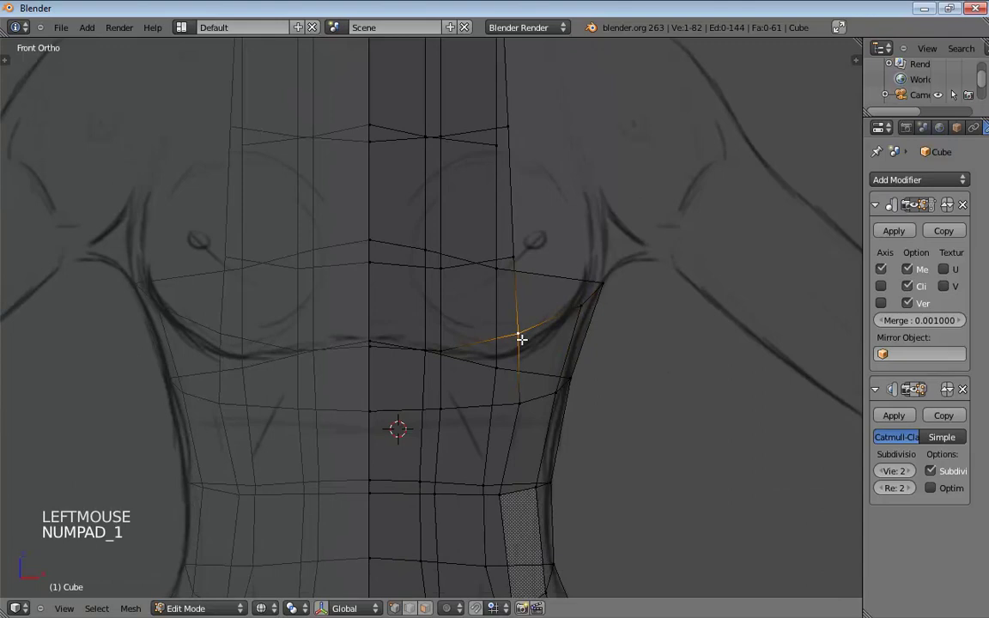
- In front view, move the outer under-bust, bust and upper-chest vertices of the front strip outward toward the torso side
key(KP_3)
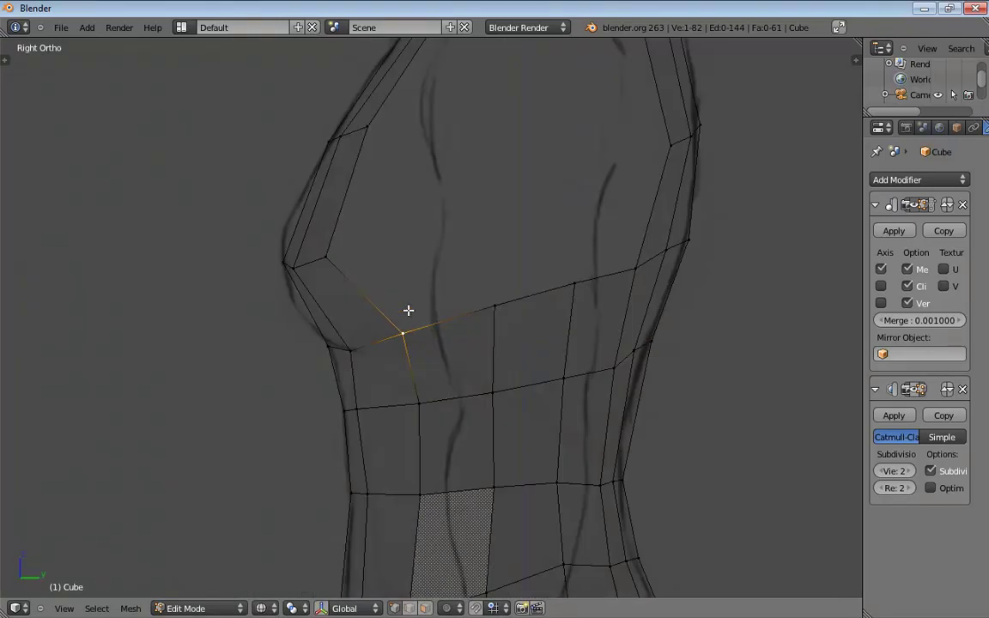
key(KP_1)
drag(524, 336, 563, 335)
drag(514, 254, 562, 256)
drag(506, 126, 552, 126)
shift+middle_drag(665, 216, 673, 422)
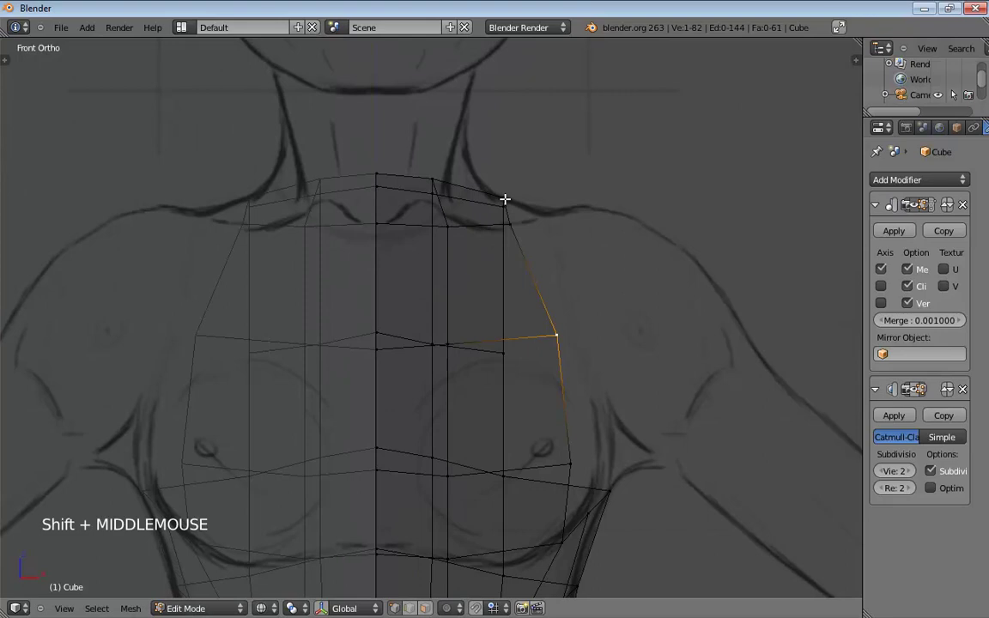
- Move the outer collarbone vertex outward, and widen the outer upper-chest and bust vertices further toward the armpit outline
drag(506, 201, 545, 231)
key(ctrl+z)
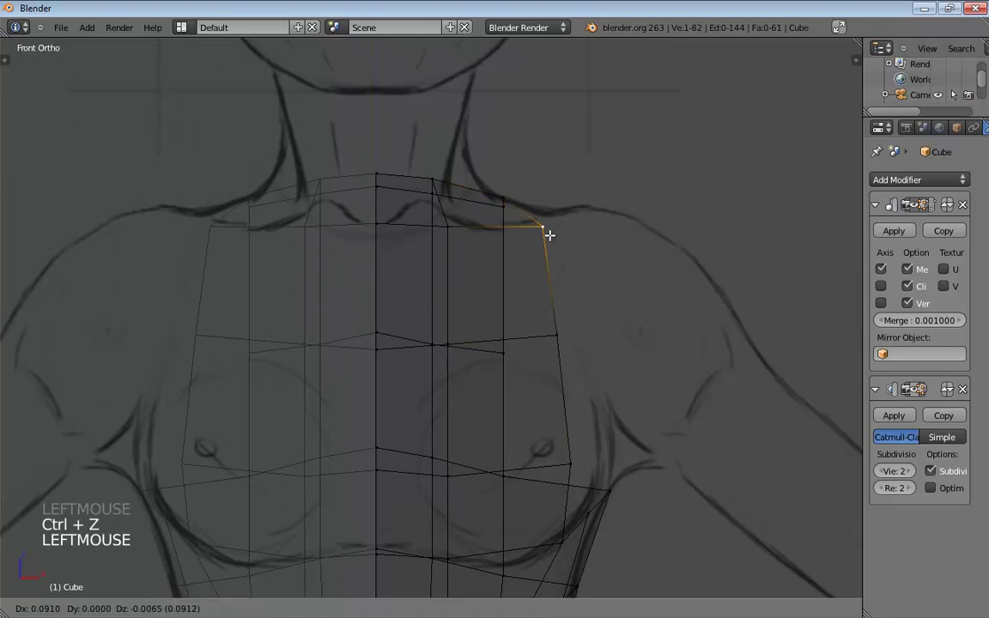
click(565, 335)
drag(567, 336, 570, 341)
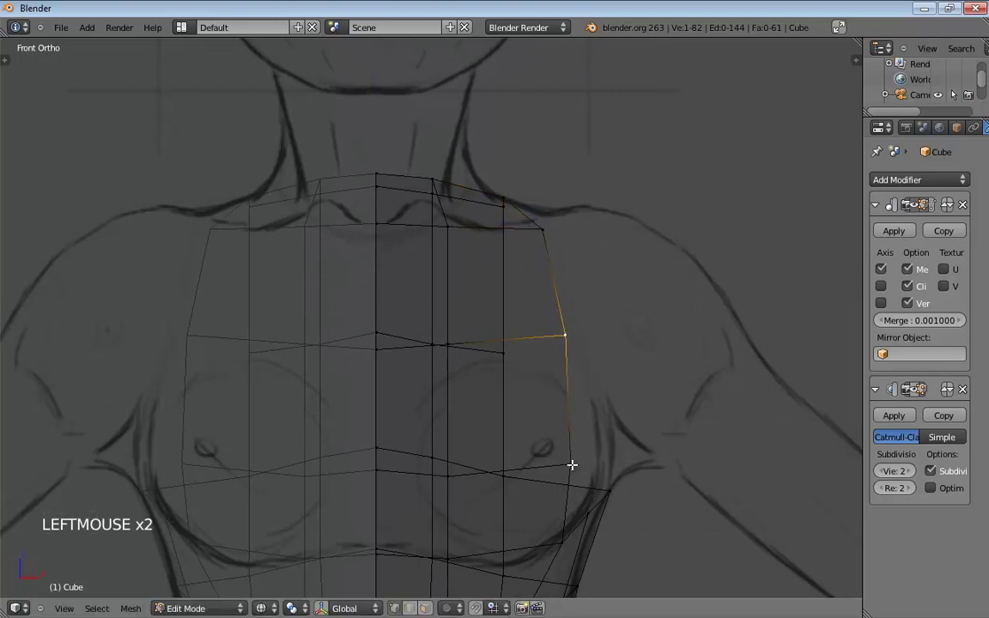
drag(572, 464, 604, 462)
shift+middle_drag(579, 532, 574, 452)
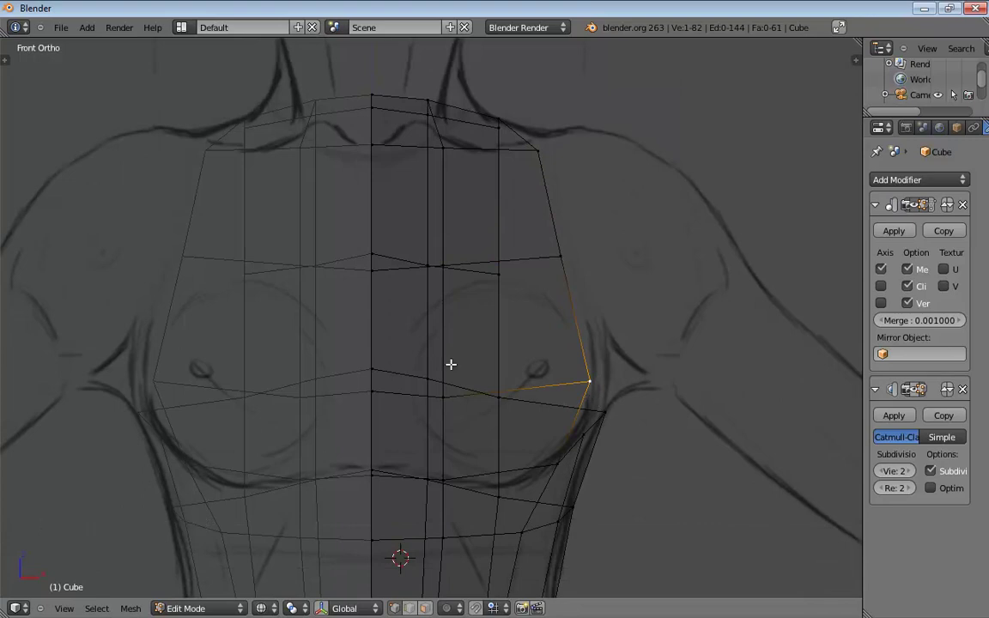
- Push the centre-line bust and upper-chest vertices slightly back into the chest to form the hollow between the breasts
mouse_move(551, 373)
middle_down()
mouse_move(452, 368)
mouse_move(415, 352)
mouse_move(405, 327)
mouse_move(486, 288)
mouse_move(497, 297)
mouse_move(453, 302)
mouse_move(441, 250)
mouse_move(497, 223)
mouse_move(348, 209)
middle_up()
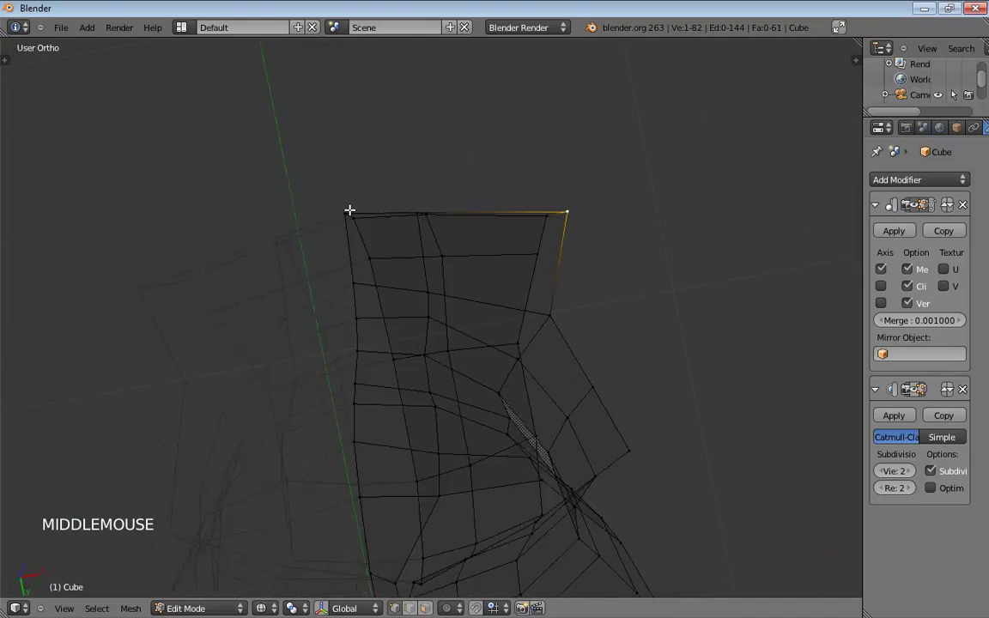
drag(349, 209, 351, 239)
middle_drag(351, 239, 322, 249)
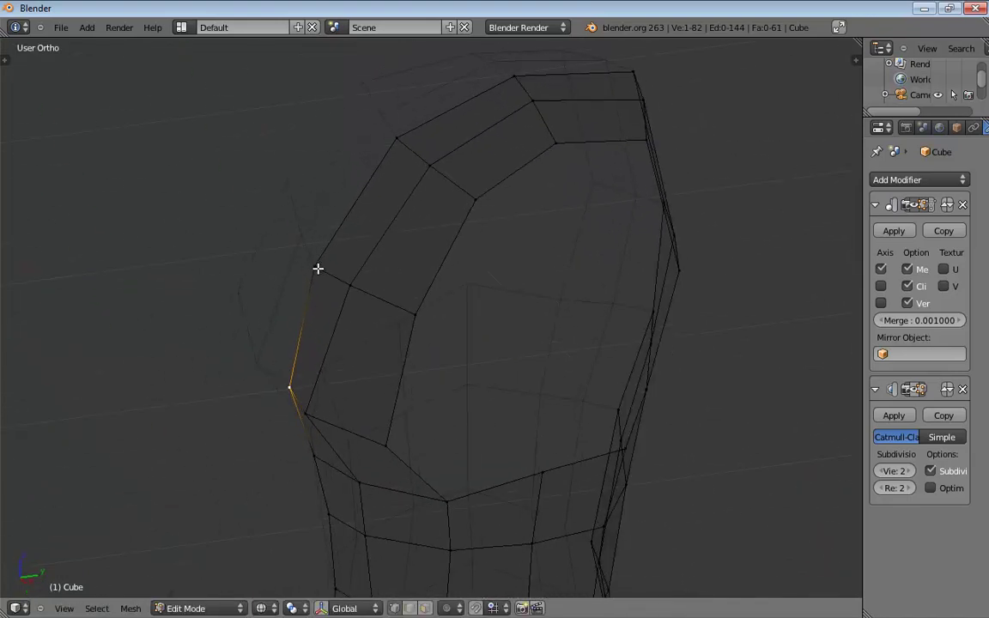
drag(317, 269, 324, 272)
mouse_move(409, 296)
middle_down()
mouse_move(455, 223)
mouse_move(448, 263)
mouse_move(457, 309)
mouse_move(475, 304)
mouse_move(470, 283)
mouse_move(468, 329)
middle_up()
key(KP_1)
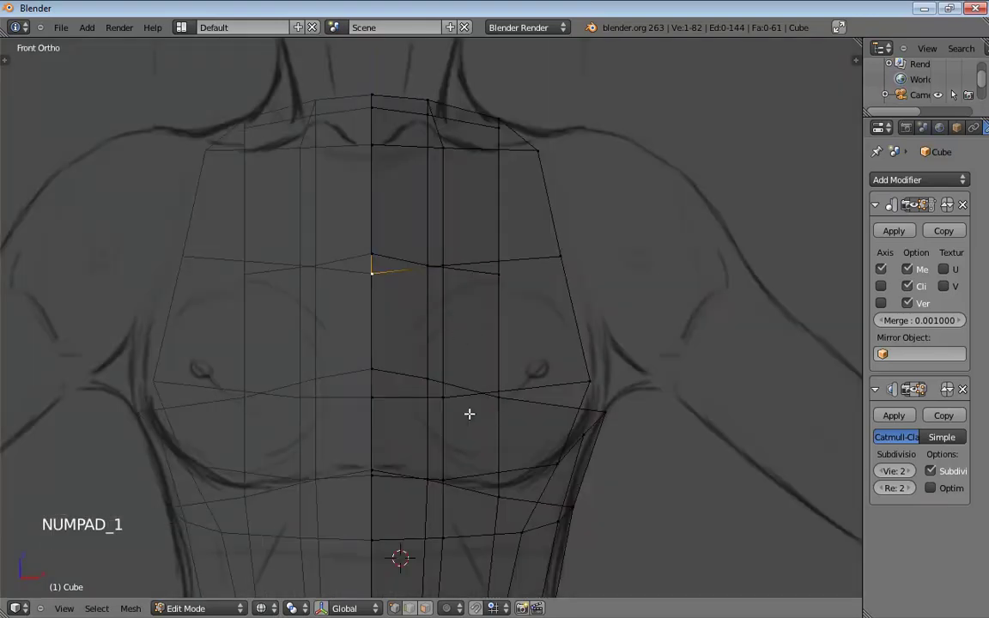
- In front view, nudge the outer bust vertex outward and shift the middle column's bust, upper-chest and collarbone vertices outward
drag(592, 382, 602, 382)
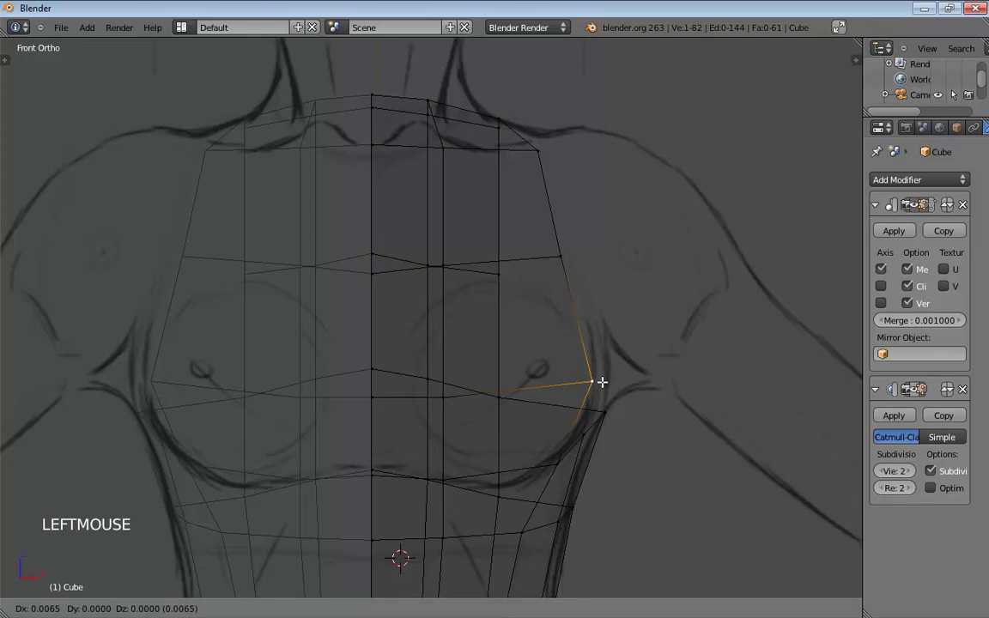
drag(446, 399, 479, 395)
drag(444, 265, 476, 266)
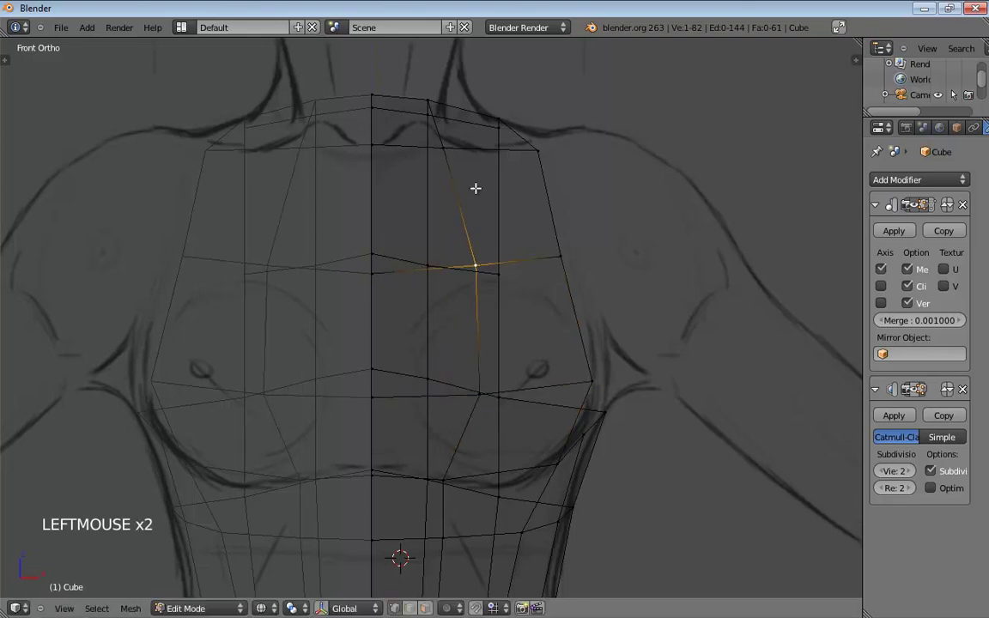
drag(430, 147, 455, 153)
drag(484, 400, 498, 396)
- Extrude the outer side edge of the bust rearward into the armhole opening, and return to vertex selection
middle_drag(558, 430, 455, 347)
scroll(475, 420, down, 2)
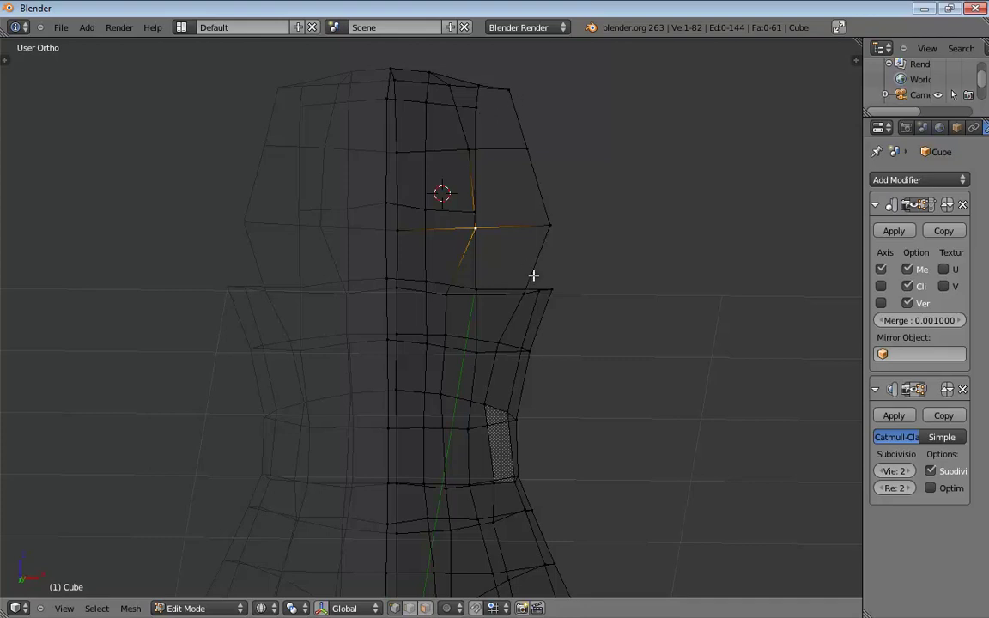
middle_drag(533, 275, 347, 248)
middle_drag(599, 273, 502, 284)
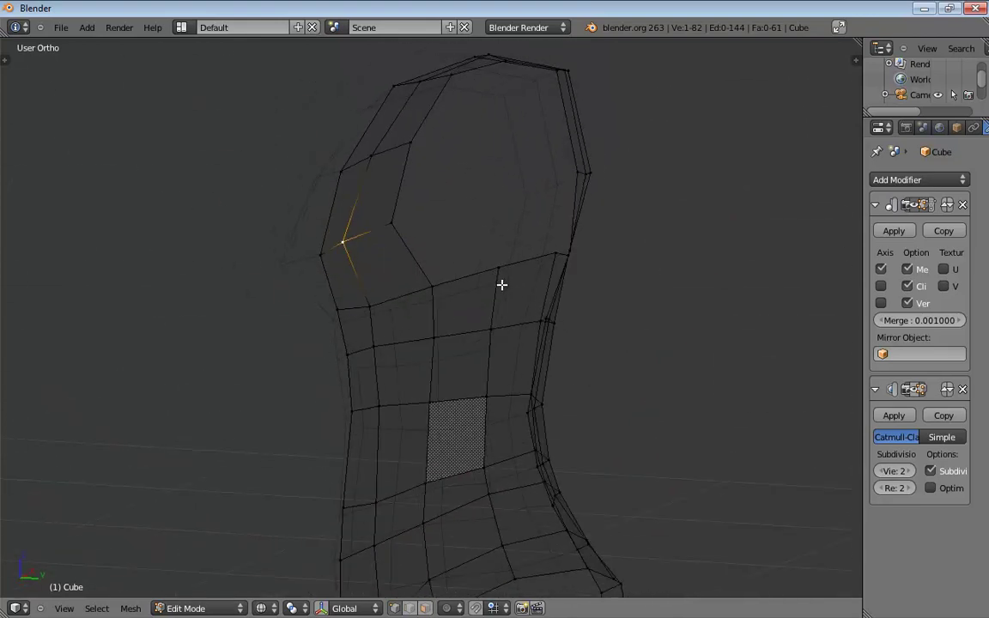
middle_drag(465, 254, 455, 273)
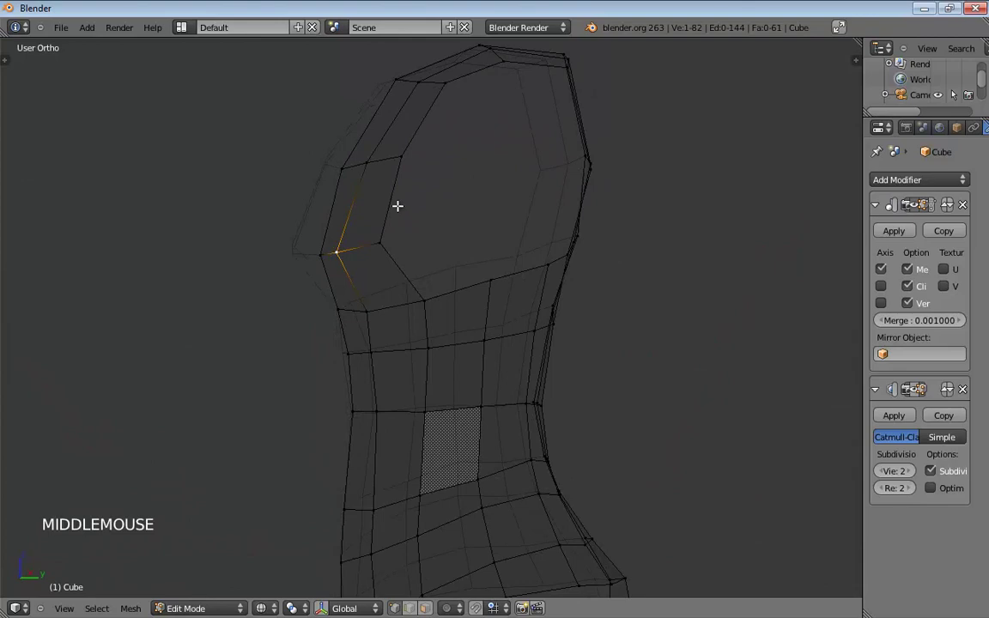
key(ctrl+Tab)
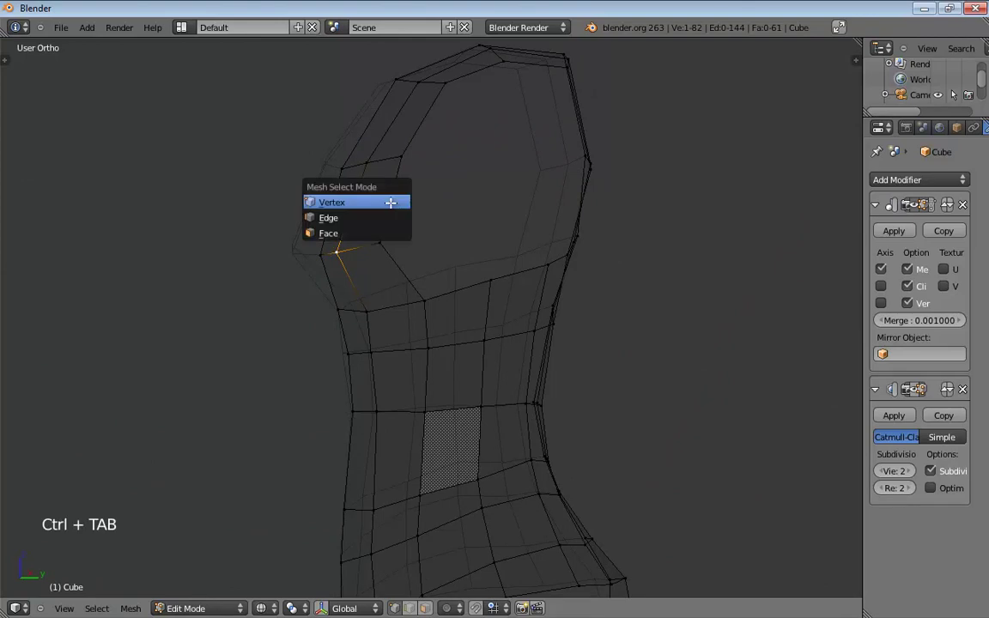
click(378, 216)
middle_drag(442, 236, 430, 236)
click(438, 242)
key(e)
key(e)
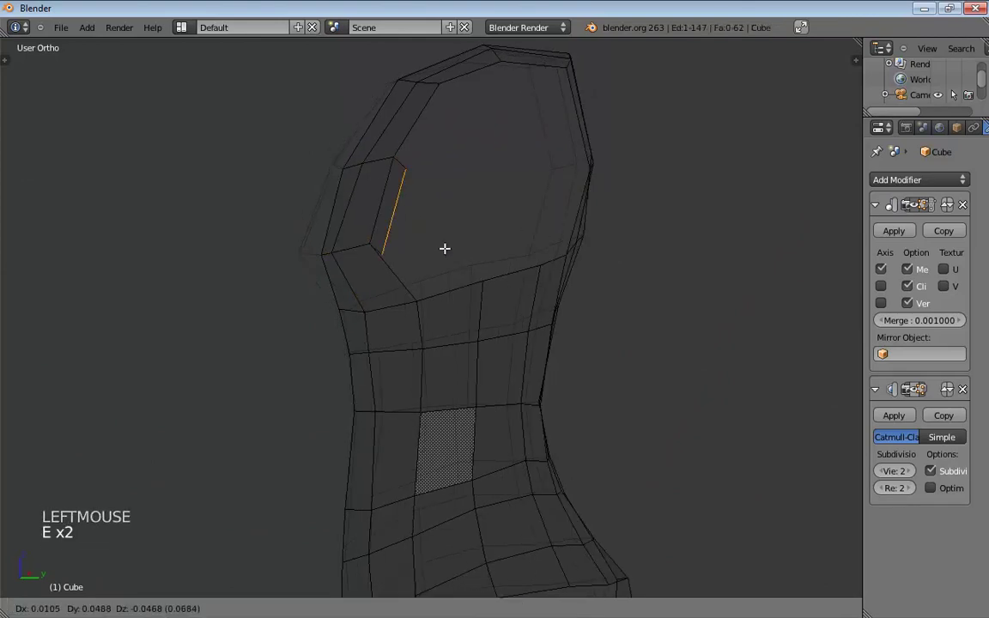
click(452, 259)
key(ctrl+Tab)
click(400, 239)
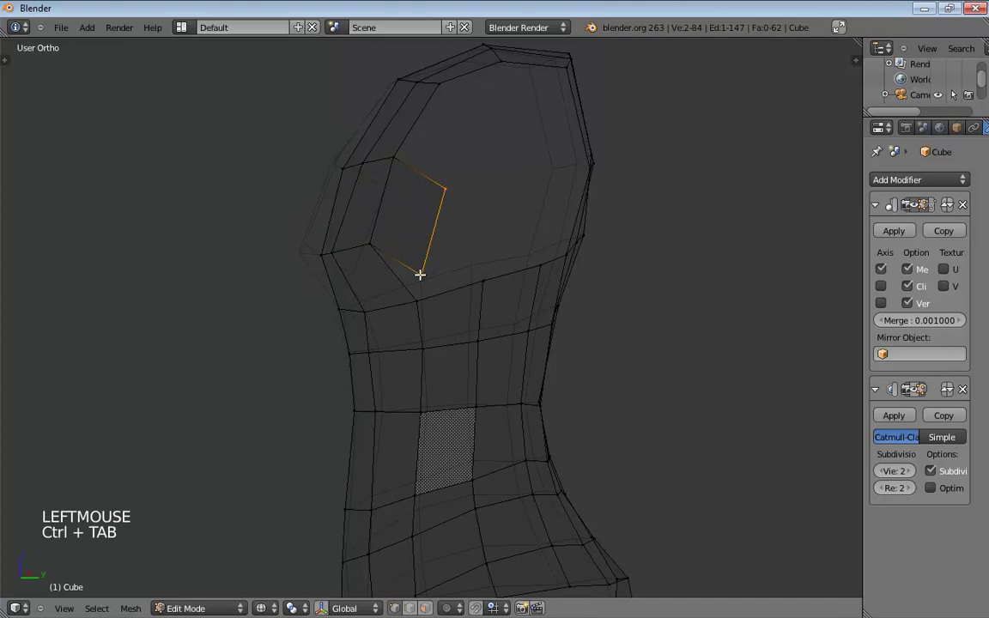
- Merge the extruded face's two free vertices at last onto the two neighbouring underarm vertices of the torso
click(420, 273)
shift+click(416, 300)
key(alt+m)
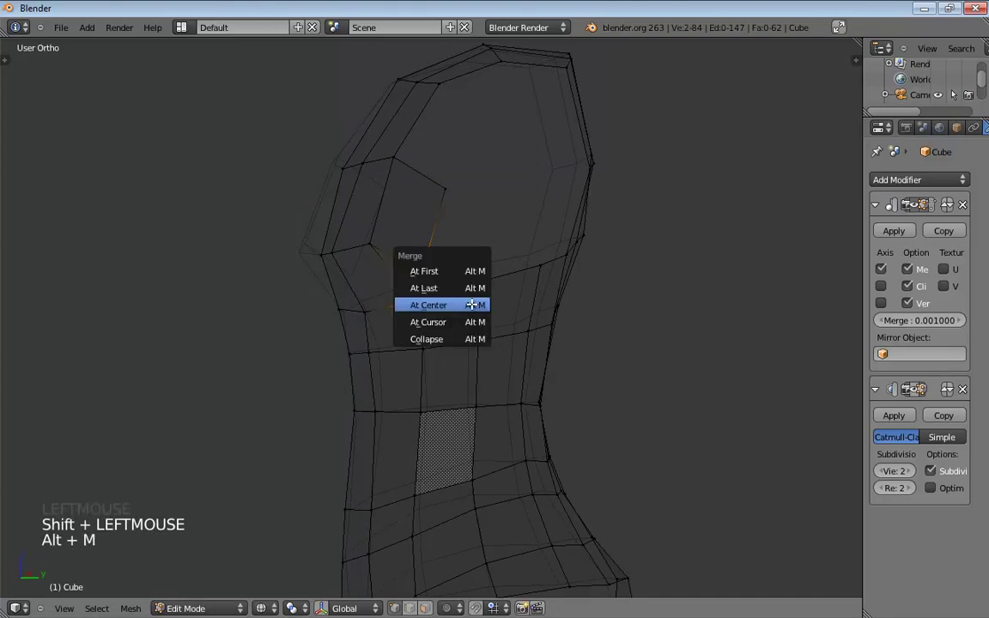
click(445, 290)
click(446, 189)
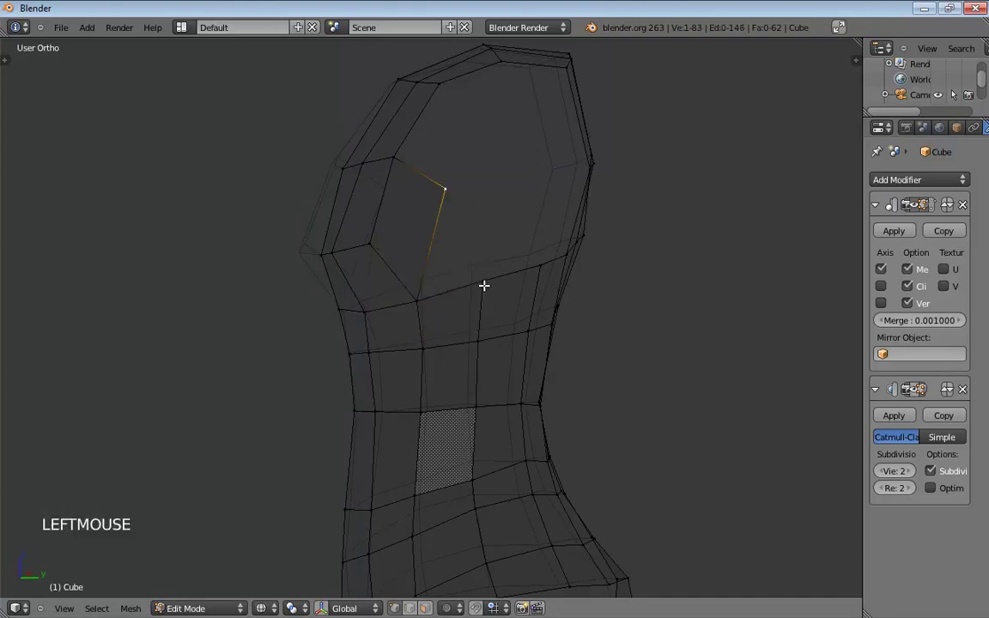
shift+click(482, 283)
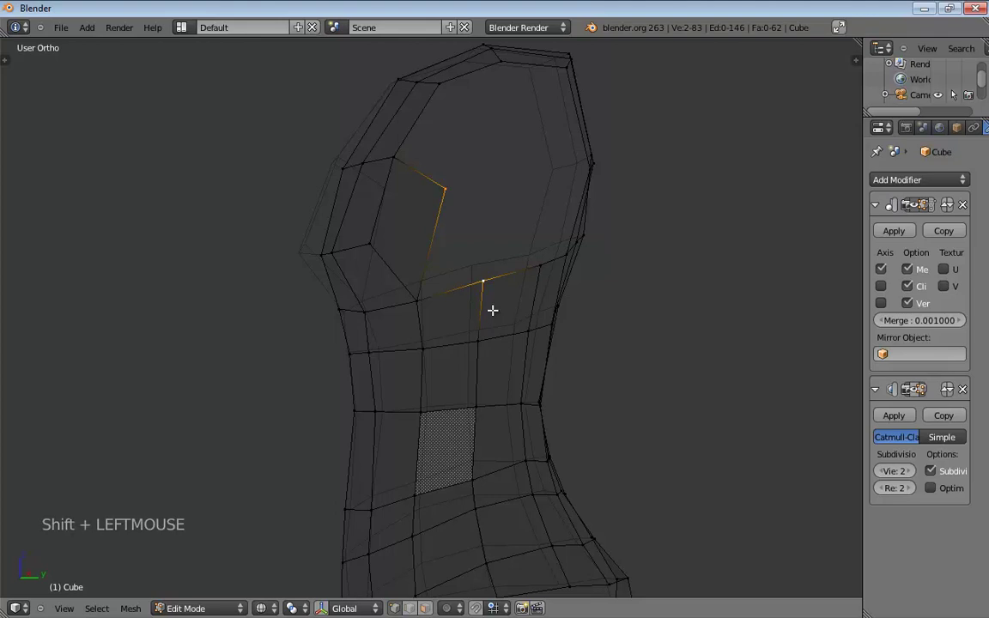
key(alt+m)
click(491, 310)
- Add a loop cut across the lower bust and move it forward and slightly down to the breast outline in right view
middle_drag(492, 310, 534, 264)
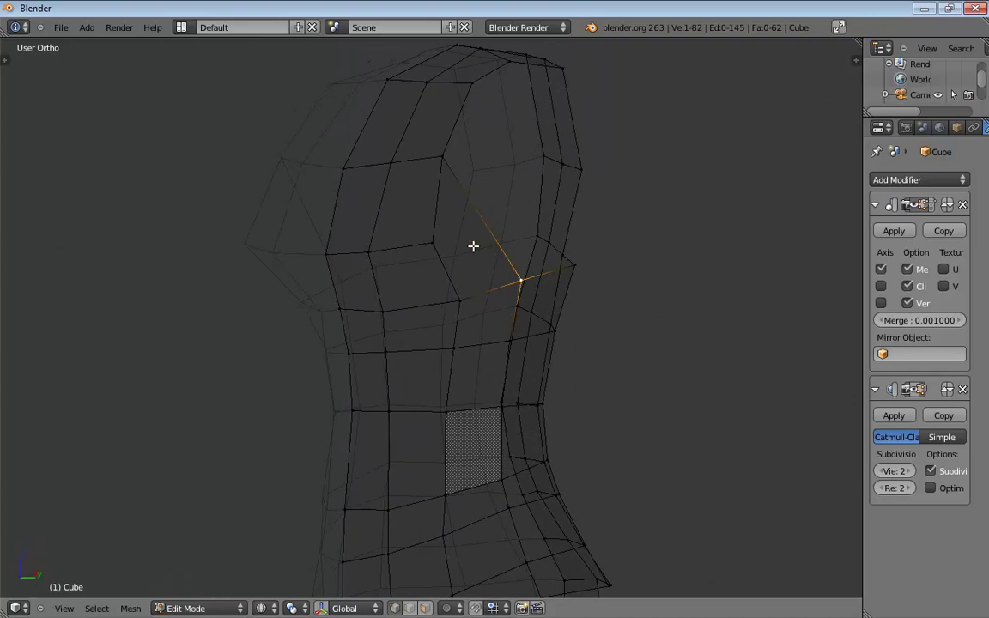
middle_drag(445, 268, 378, 276)
key(KP_1)
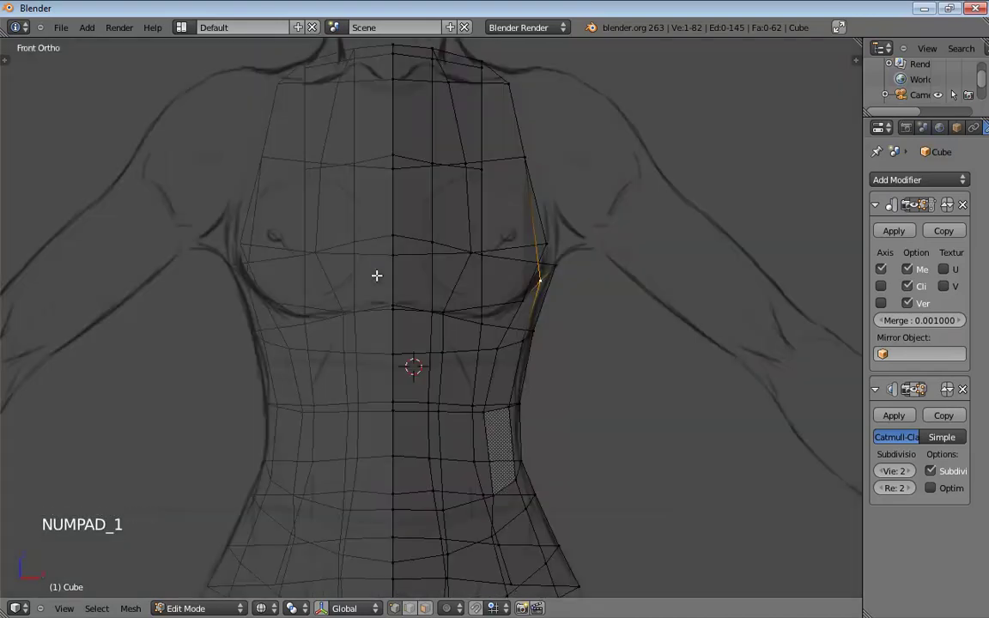
key(KP_3)
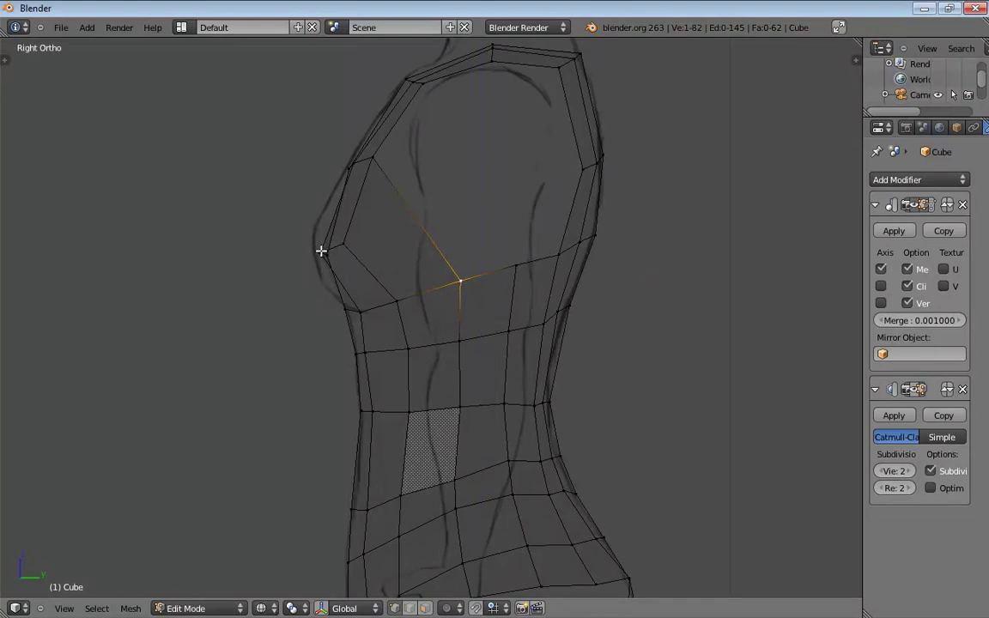
key(ctrl+r)
double_click(414, 230)
middle_drag(409, 277, 381, 279)
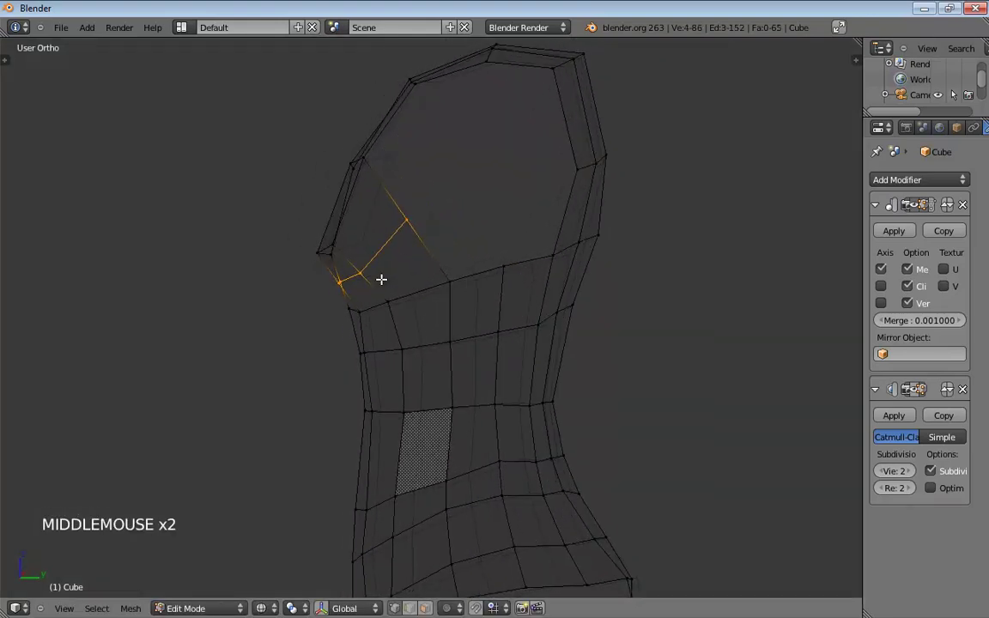
key(KP_2)
key(KP_3)
key(KP_3)
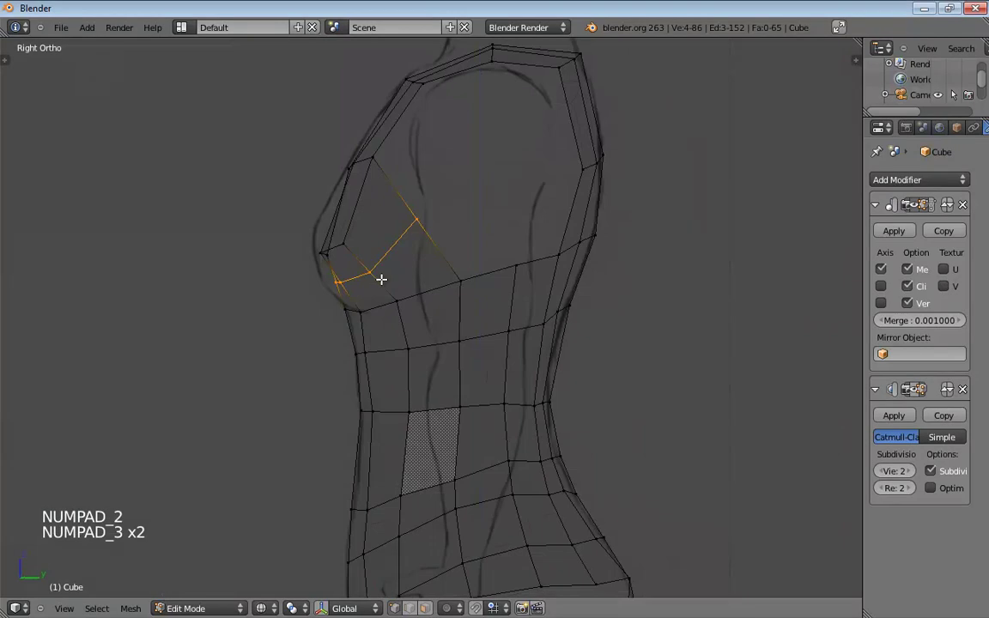
key(g)
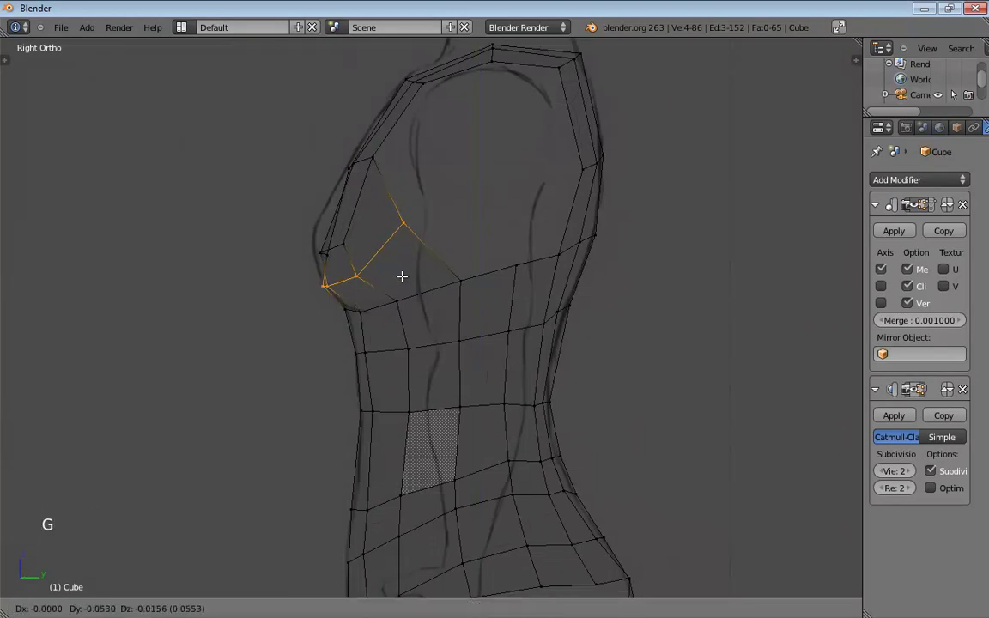
click(400, 275)
- Raise the bust row to the peak of the side outline and lower the loop cut's vertex at the armhole
drag(327, 255, 345, 227)
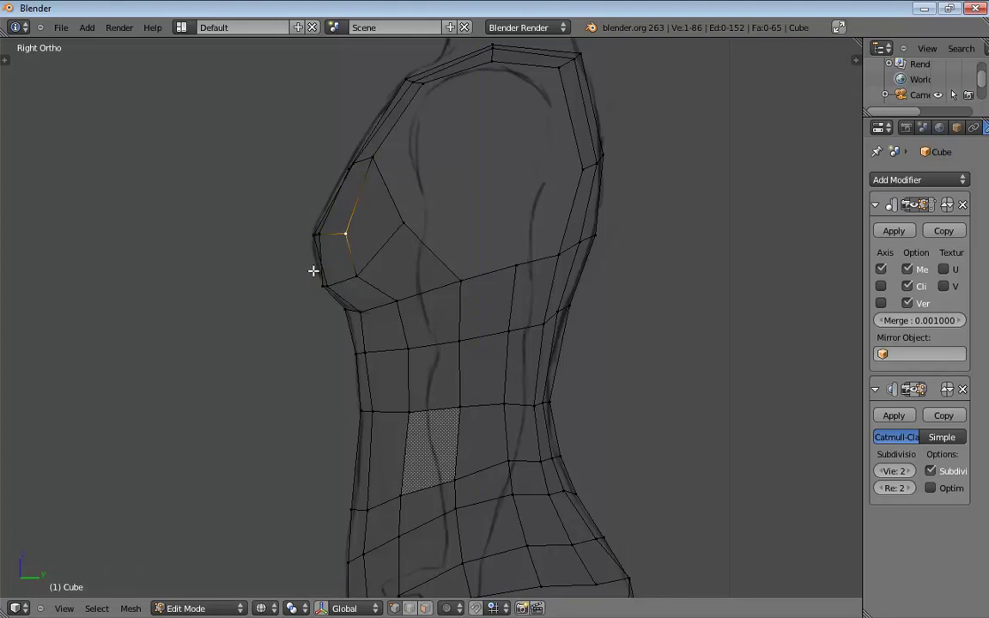
drag(407, 230, 399, 254)
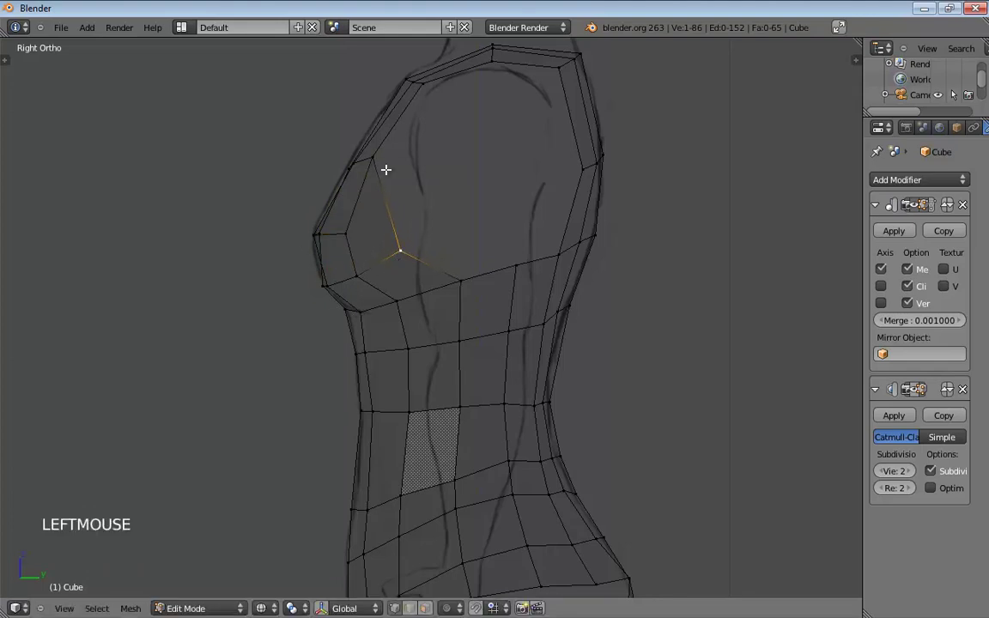
click(374, 158)
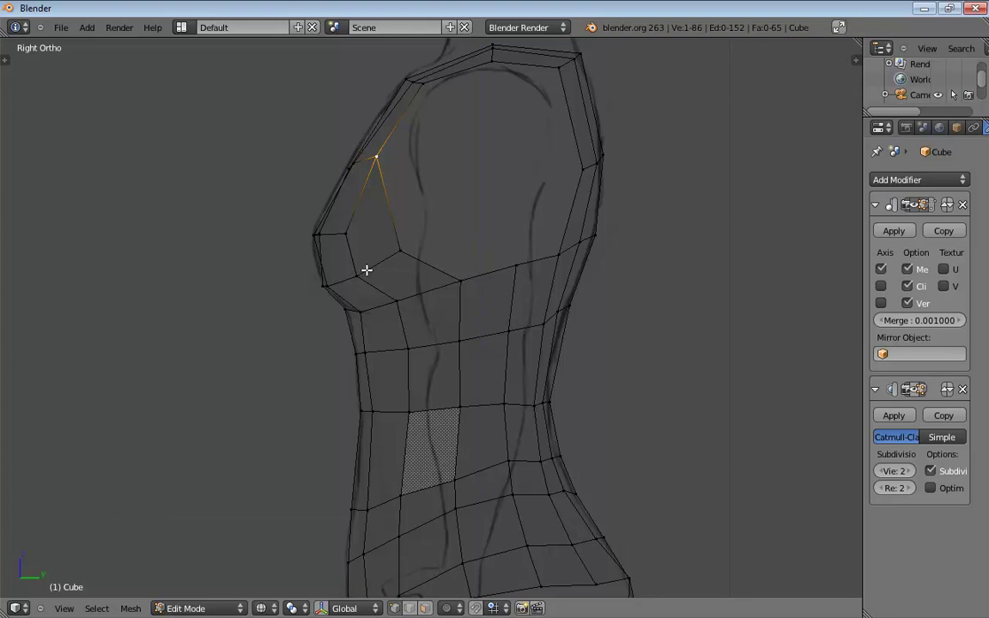
drag(317, 234, 306, 237)
- Check the chest in solid shading, and move the loop cut's armhole vertex outward to the armpit outline in front view
mouse_move(393, 263)
middle_down()
mouse_move(556, 259)
mouse_move(490, 249)
mouse_move(479, 291)
mouse_move(503, 296)
mouse_move(489, 179)
mouse_move(501, 263)
mouse_move(448, 274)
mouse_move(464, 253)
mouse_move(435, 260)
mouse_move(390, 208)
mouse_move(463, 250)
mouse_move(552, 251)
mouse_move(495, 256)
mouse_move(406, 234)
mouse_move(429, 209)
mouse_move(457, 236)
mouse_move(502, 243)
middle_up()
key(z)
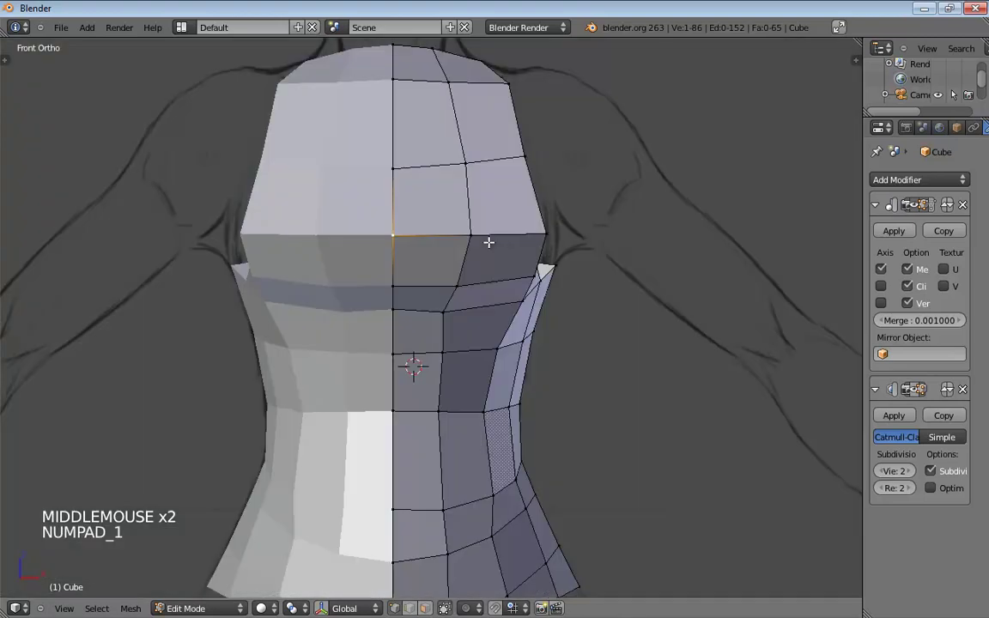
middle_drag(578, 258, 463, 245)
key(KP_1)
key(z)
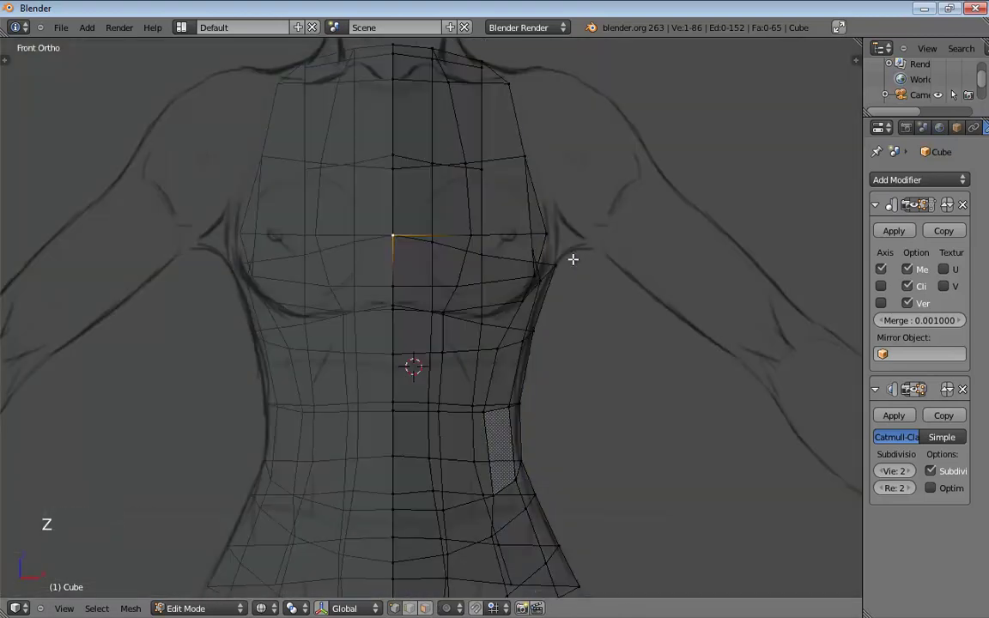
click(562, 250)
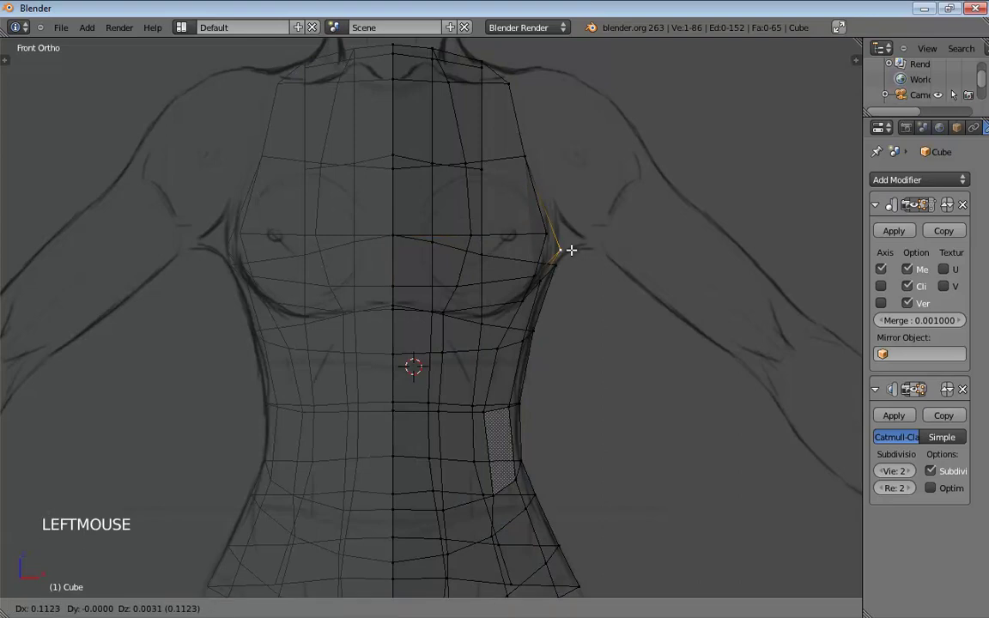
key(z)
mouse_move(566, 249)
middle_down()
mouse_move(486, 267)
mouse_move(430, 249)
middle_up()
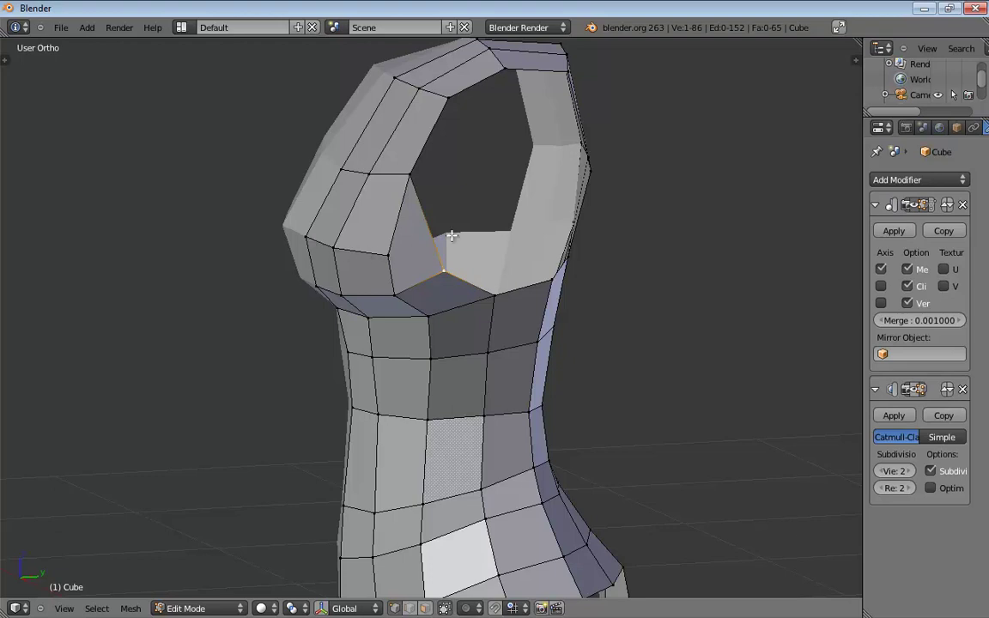
- Knife-cut an edge from the outer bust vertex across the side face to the armhole border
middle_drag(438, 211, 403, 236)
key(k)
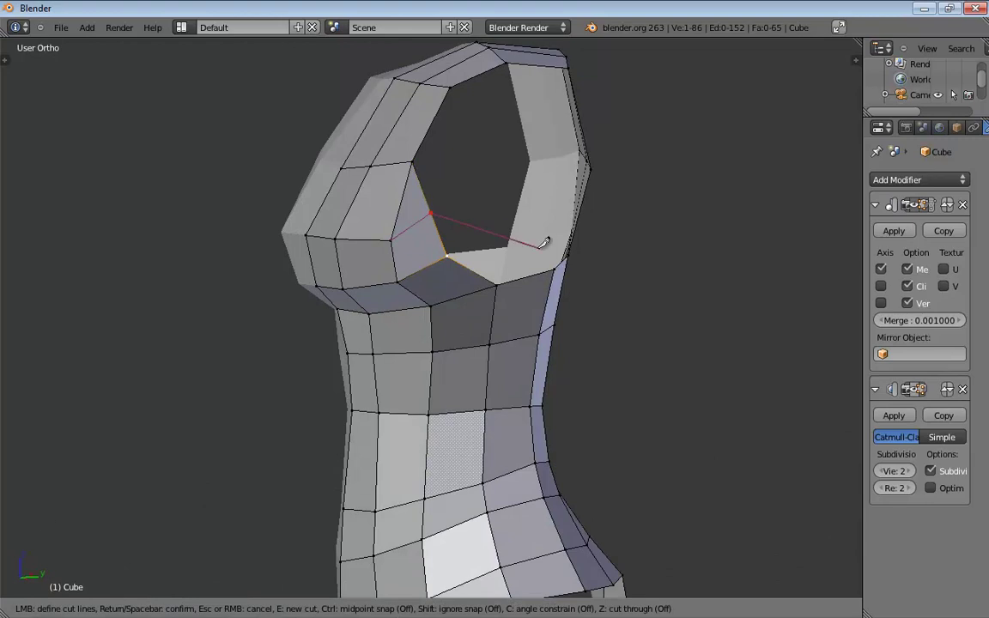
click(392, 241)
key(Return)
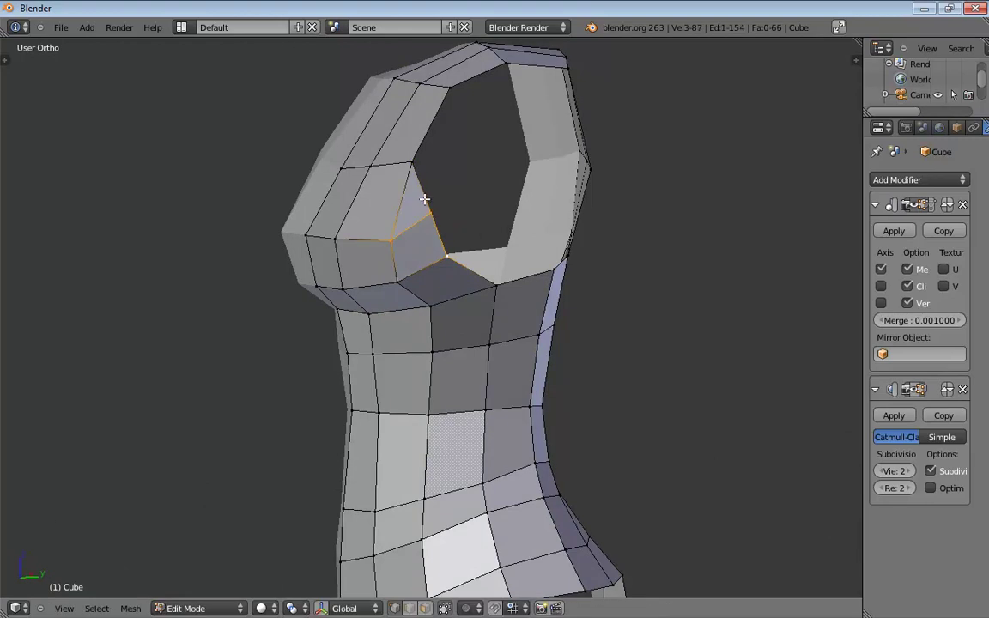
key(w)
key(Escape)
middle_drag(411, 163, 306, 250)
middle_drag(315, 212, 594, 201)
key(g)
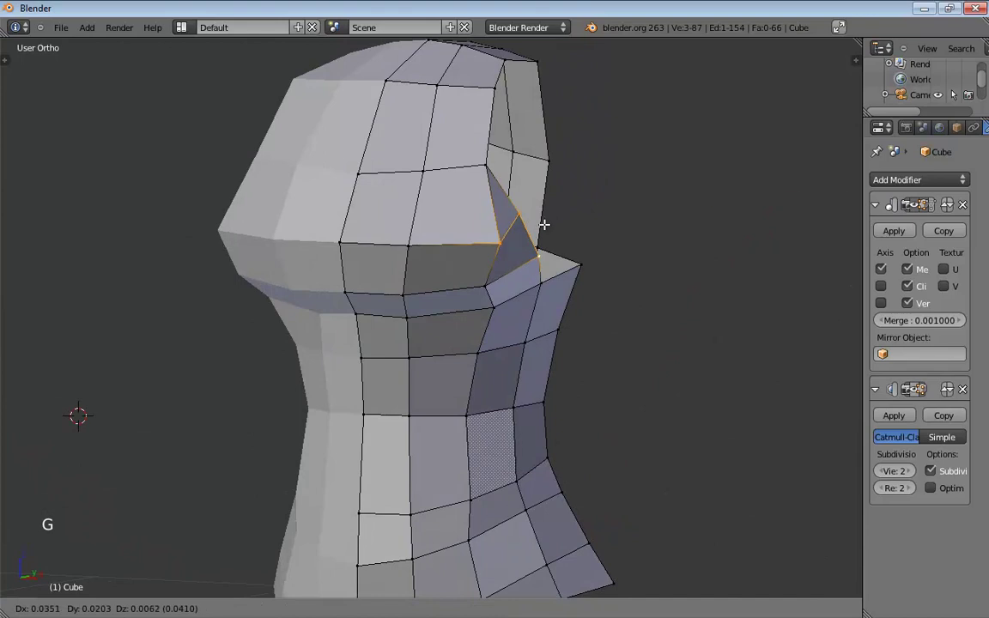
right_click(540, 229)
- Nudge the outer bust vertex and the vertex directly below it slightly to refine the side of the chest
middle_drag(541, 230, 551, 202)
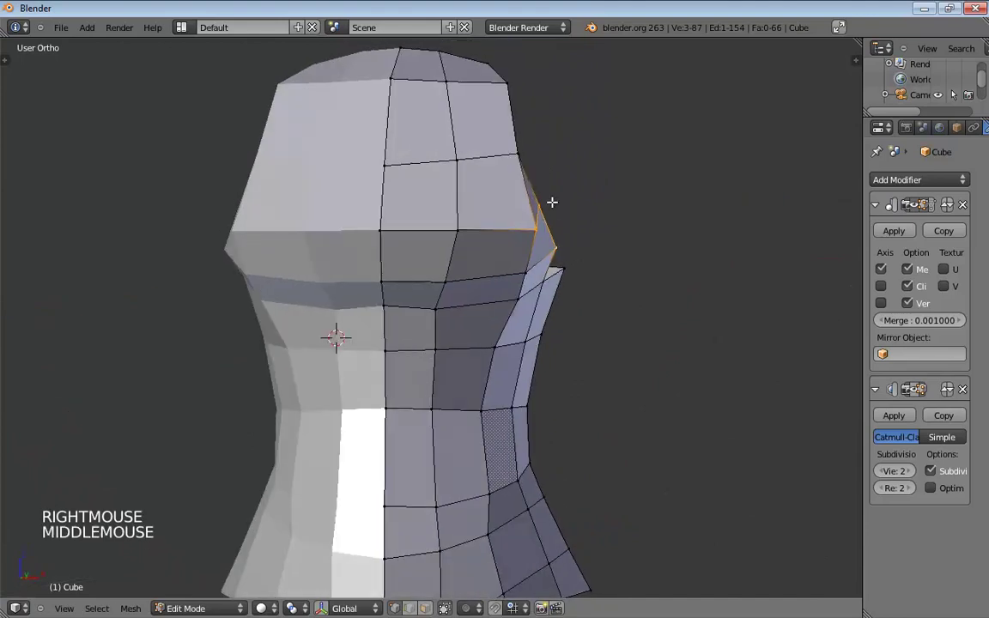
key(a)
click(532, 225)
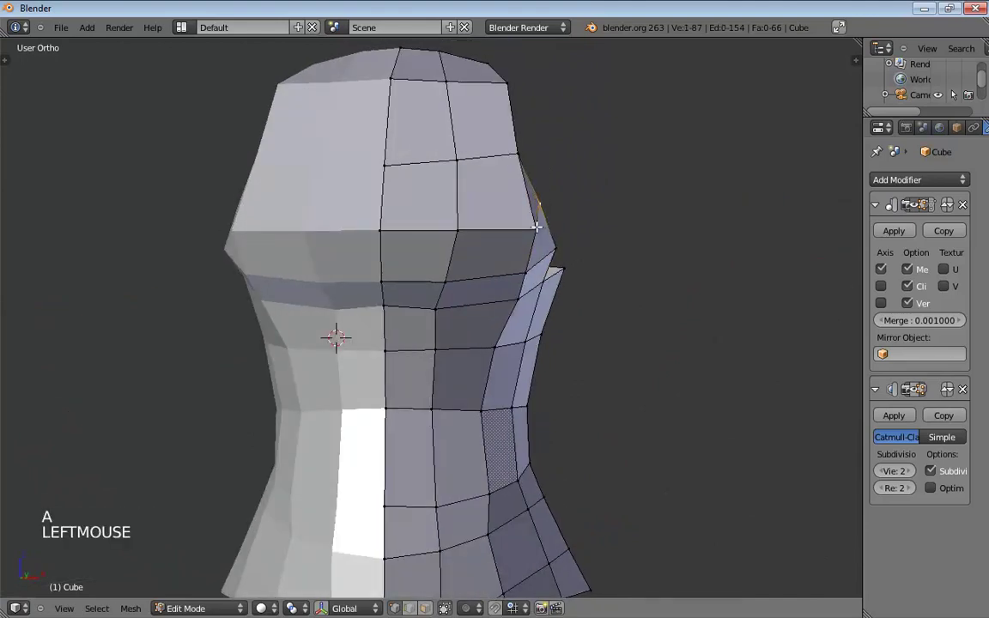
click(532, 225)
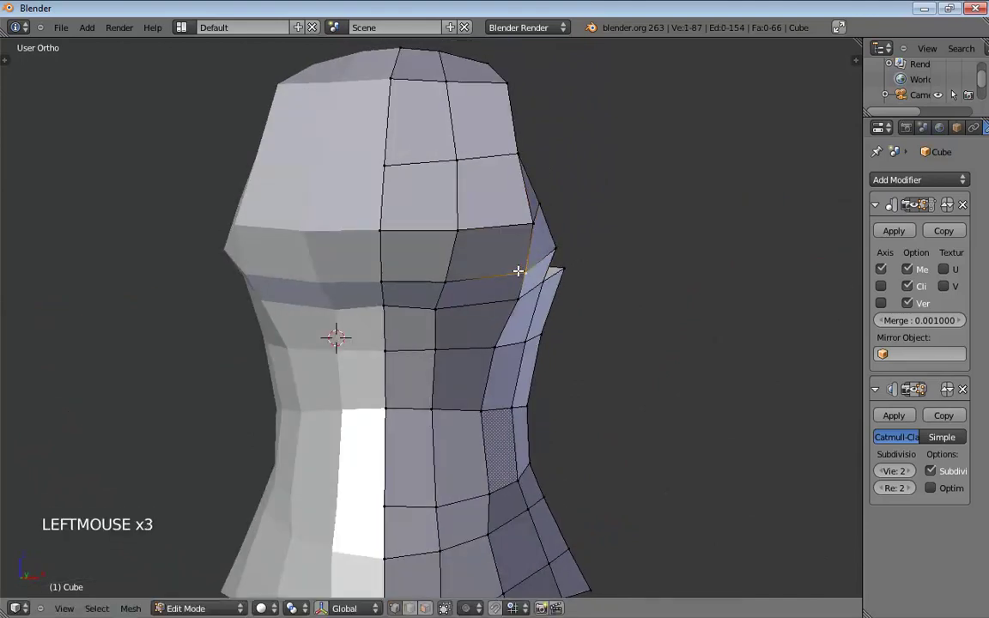
middle_drag(497, 256, 531, 263)
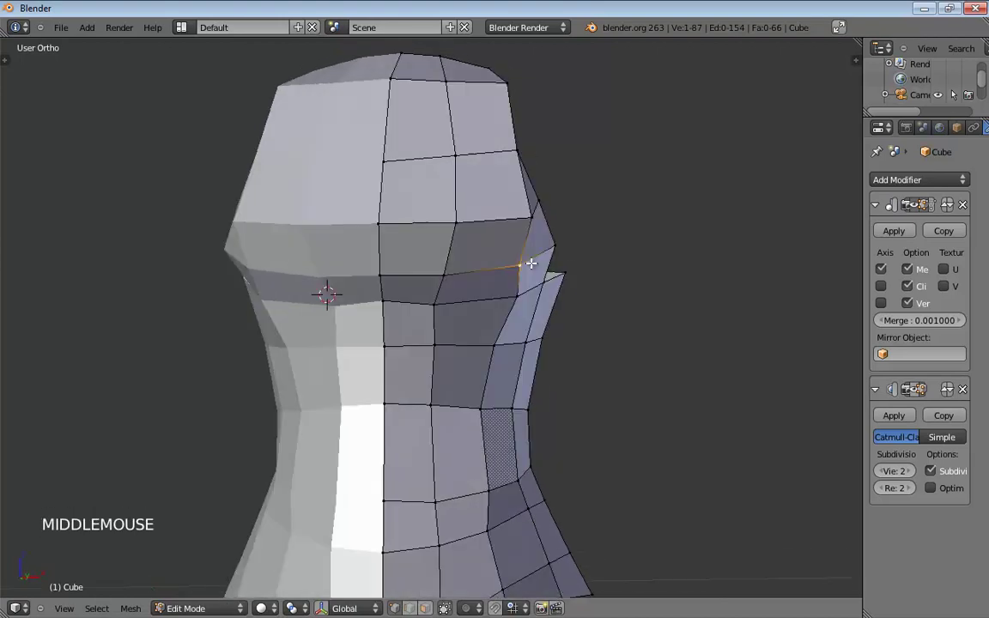
click(530, 264)
middle_drag(607, 205, 442, 230)
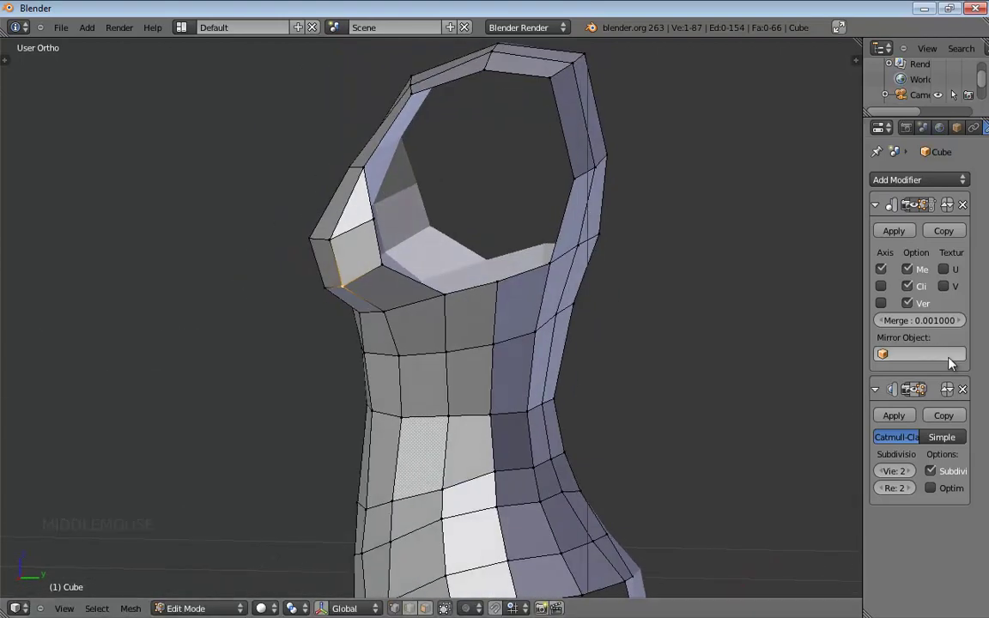
- Show the subdivision smoothing in the viewport and lower the front centre vertex of the chest's top edge in front view
click(912, 390)
middle_drag(788, 368, 387, 237)
middle_drag(365, 294, 548, 291)
key(KP_1)
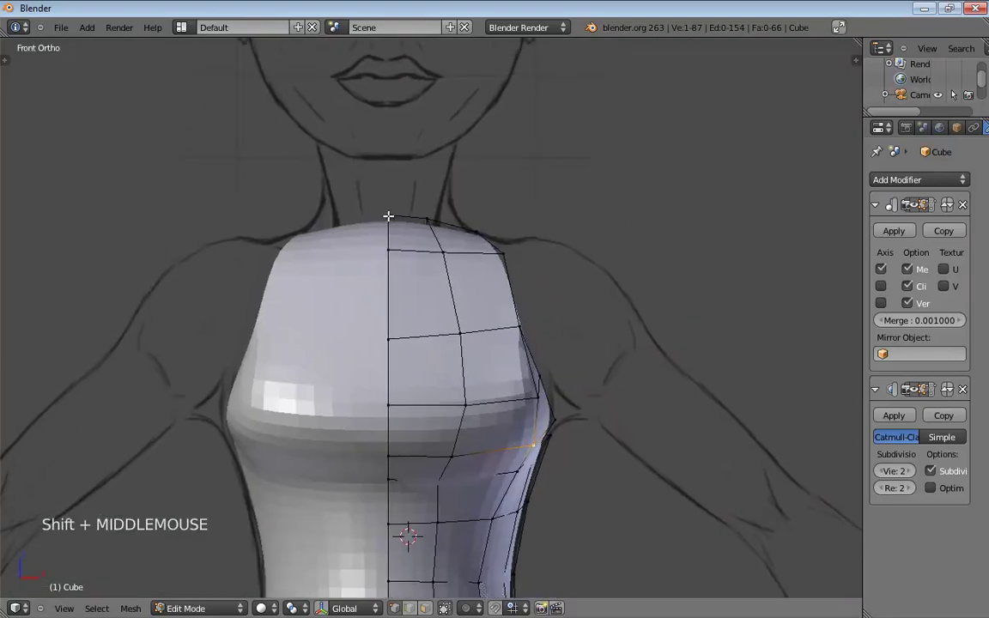
drag(388, 216, 390, 267)
middle_drag(402, 241, 453, 277)
- Delete the two faces beside the centre line on top of the torso to open the neck hole
key(ctrl+Tab)
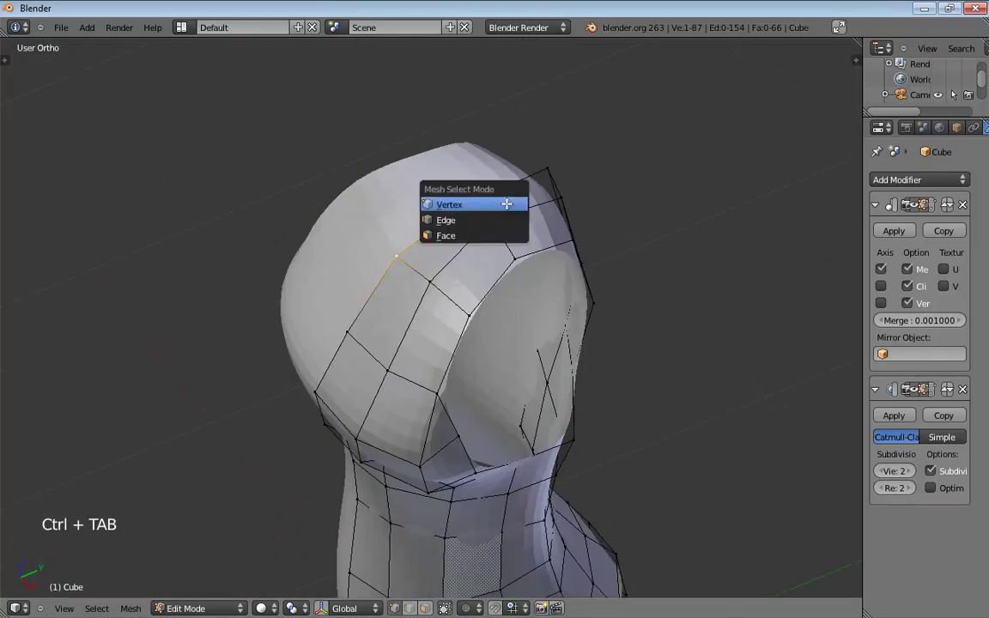
click(481, 234)
shift+click(471, 246)
key(x)
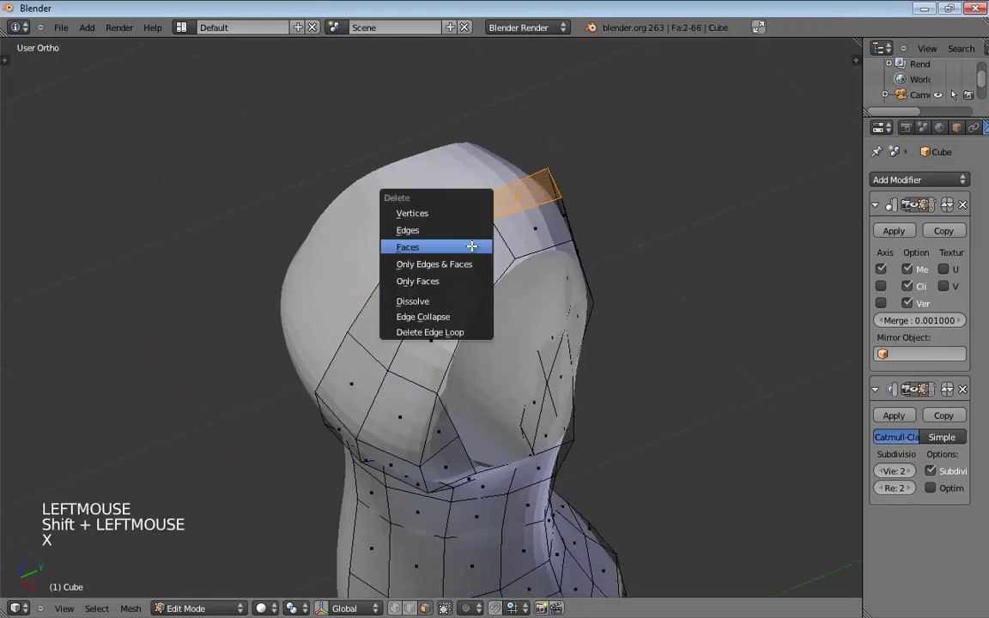
click(463, 247)
middle_drag(463, 247, 585, 178)
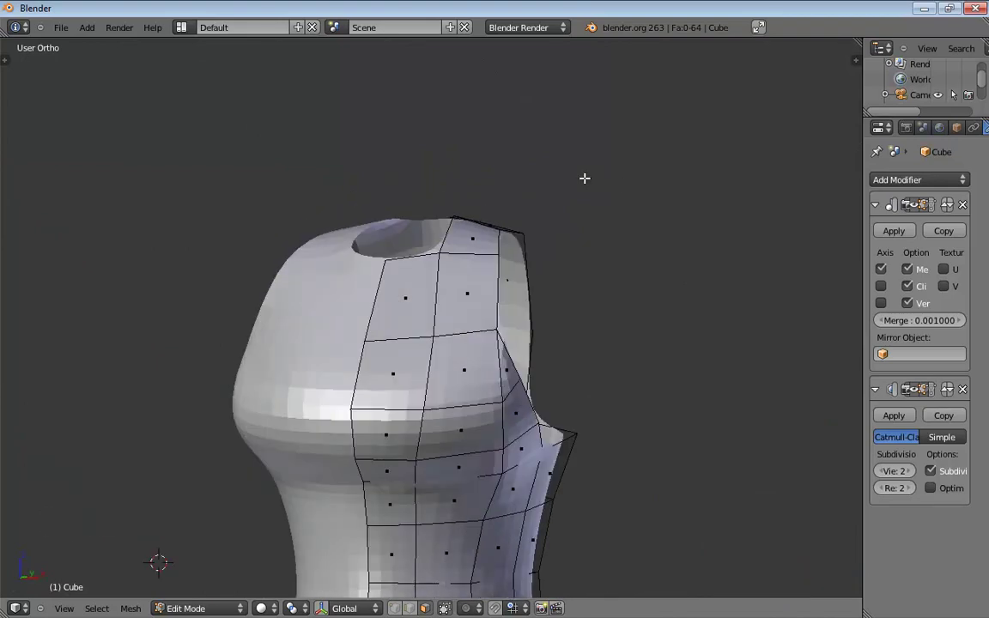
- Widen the neck opening in front view by moving the shoulder vertices outward, and lower the front centre neckline vertex
key(ctrl+Tab)
click(581, 148)
key(KP_1)
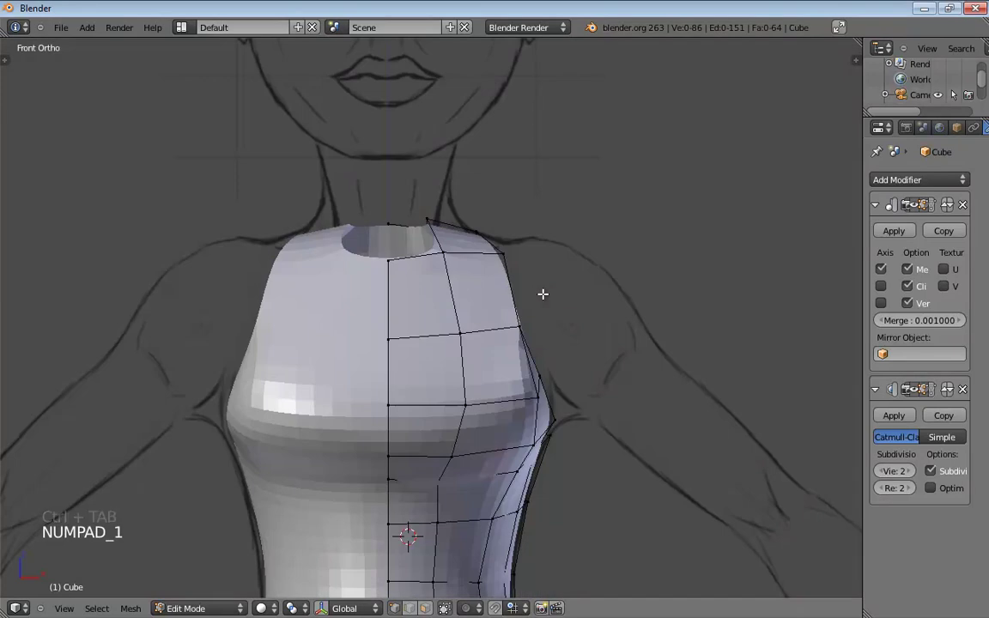
drag(426, 217, 477, 231)
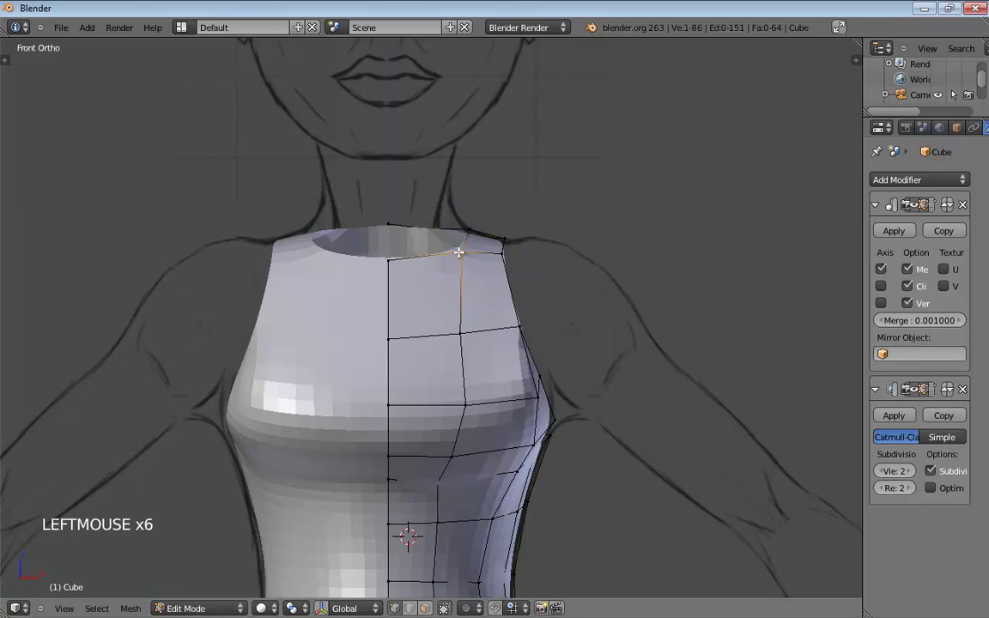
drag(392, 257, 385, 285)
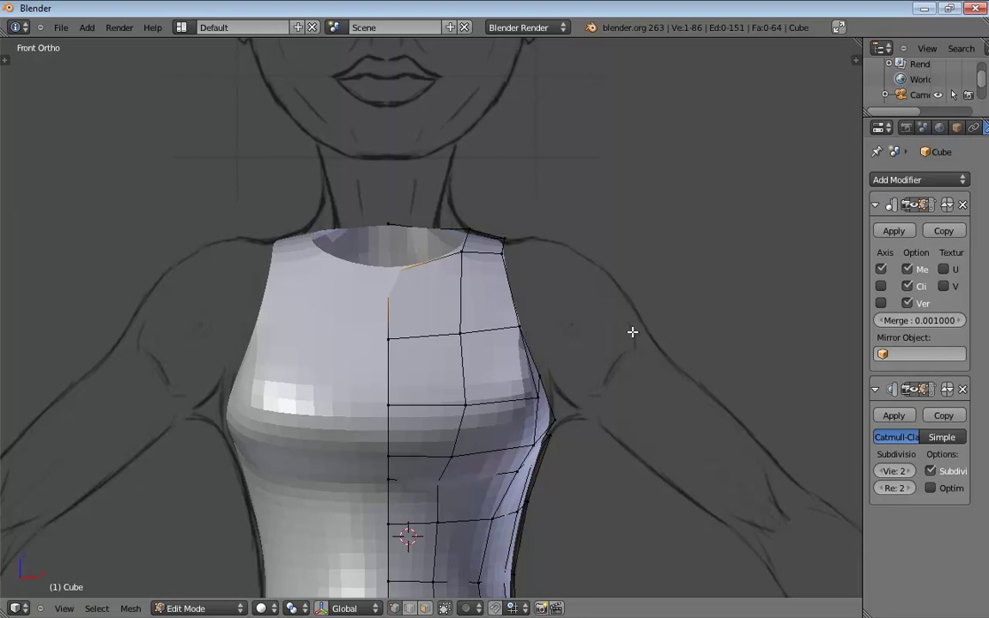
- Align the front neckline and upper back vertices with the side outline in right view, using wireframe shading
middle_drag(631, 332, 510, 345)
key(KP_3)
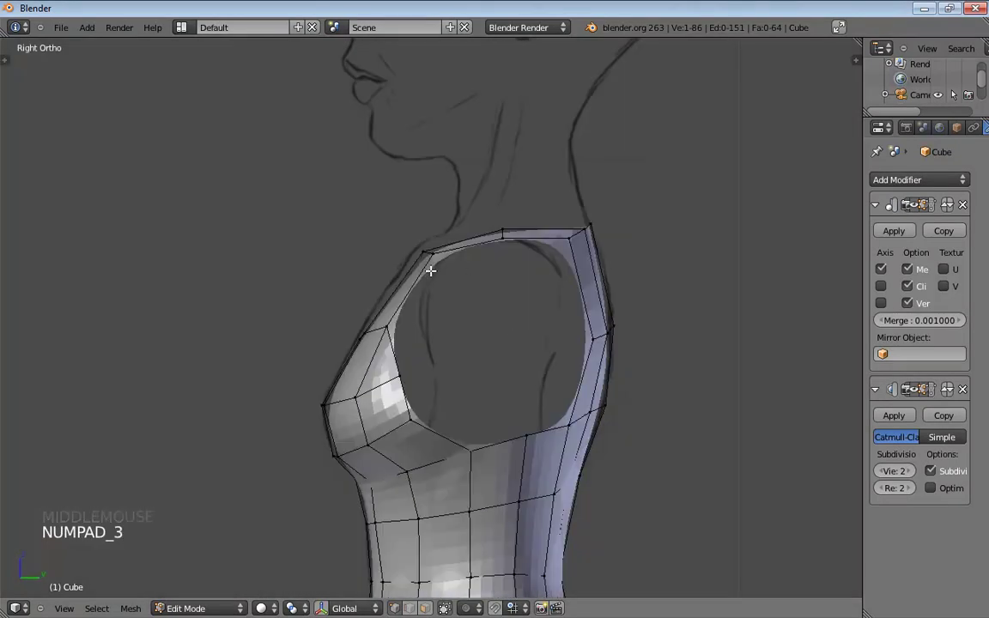
mouse_move(416, 269)
mouse_down()
mouse_move(398, 265)
mouse_move(401, 276)
mouse_move(421, 259)
mouse_move(415, 273)
mouse_move(392, 265)
mouse_move(403, 265)
mouse_up()
key(ctrl+z)
key(z)
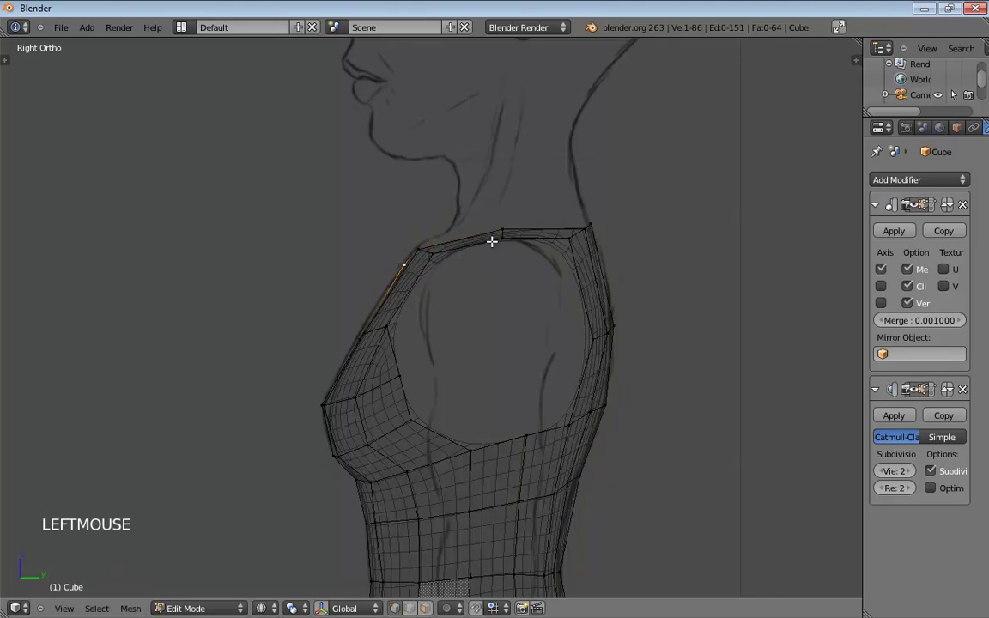
drag(570, 241, 606, 248)
click(614, 333)
drag(602, 333, 594, 338)
- Delete the triangular face between the outer bust vertex and the armhole border
middle_drag(417, 351, 492, 370)
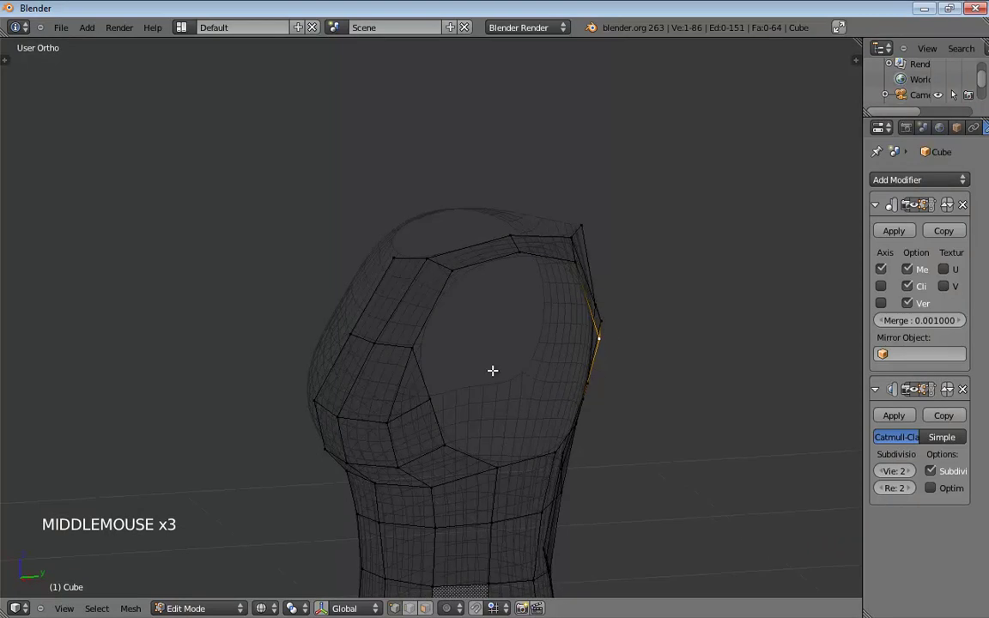
key(ctrl+Tab)
click(395, 420)
click(415, 386)
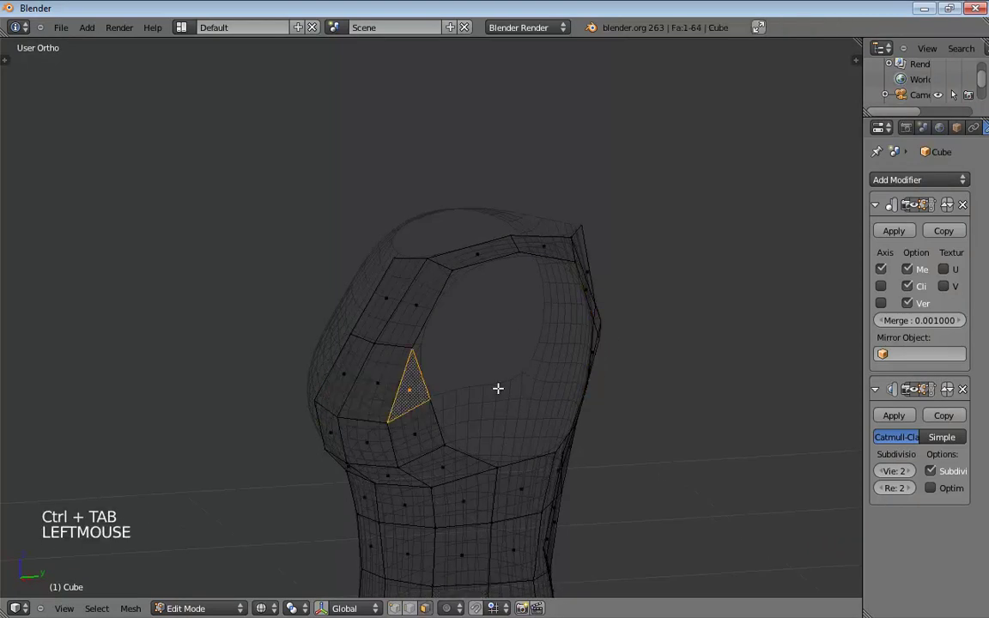
key(Delete)
click(498, 388)
middle_drag(499, 389, 486, 361)
- Extrude the two front armhole edges above the bust outward into a new strip of faces
key(ctrl+Tab)
click(416, 379)
click(407, 380)
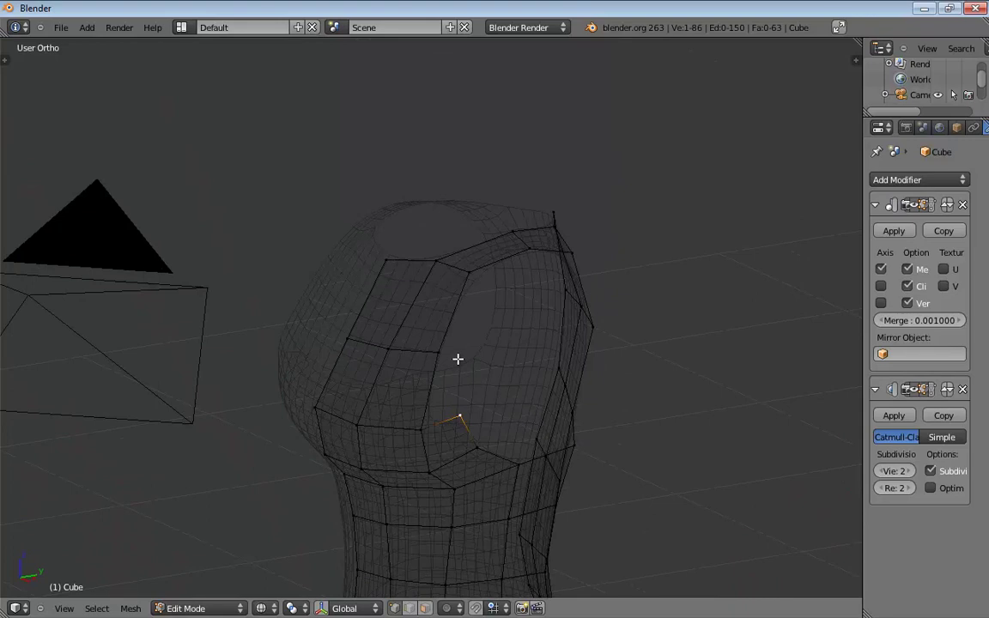
key(ctrl+Tab)
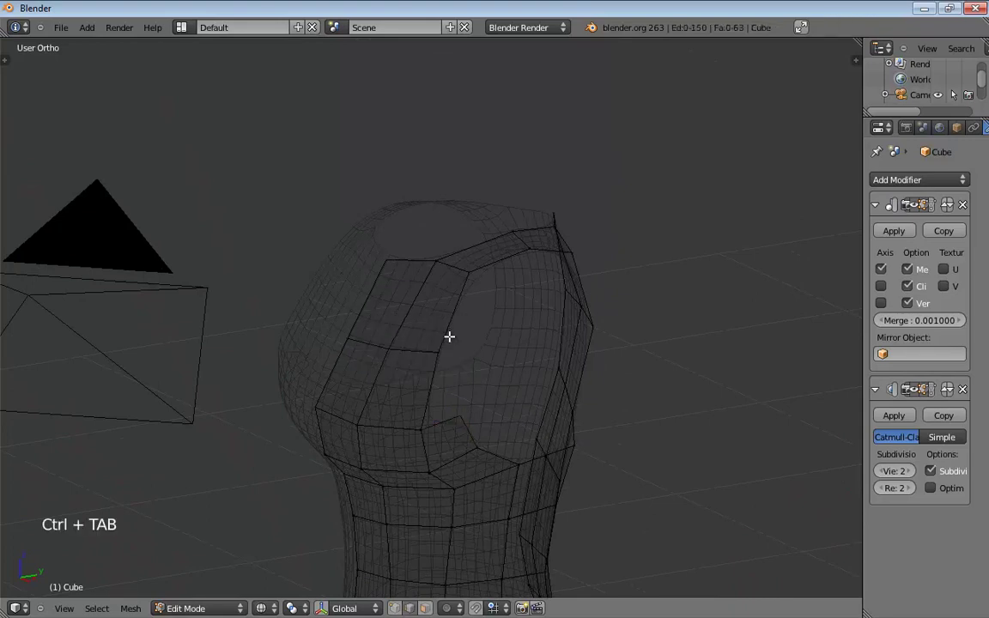
shift+click(440, 382)
middle_drag(512, 379, 518, 365)
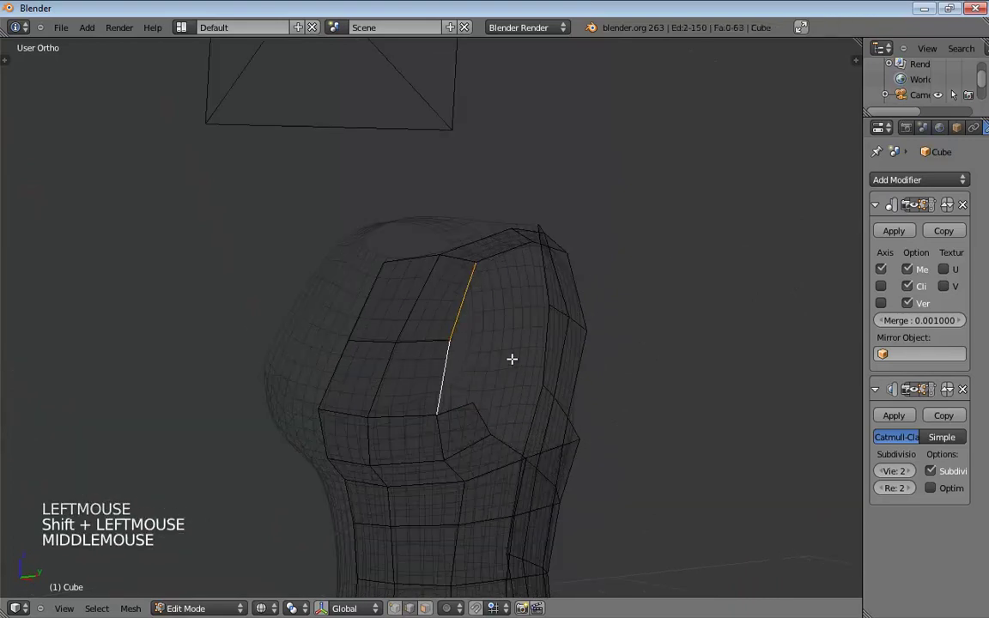
key(e)
key(e)
click(512, 379)
- Merge the new strip's lower vertex with the adjacent armhole vertex at the last selected one, and adjust the strip's remaining vertices
key(ctrl+Tab)
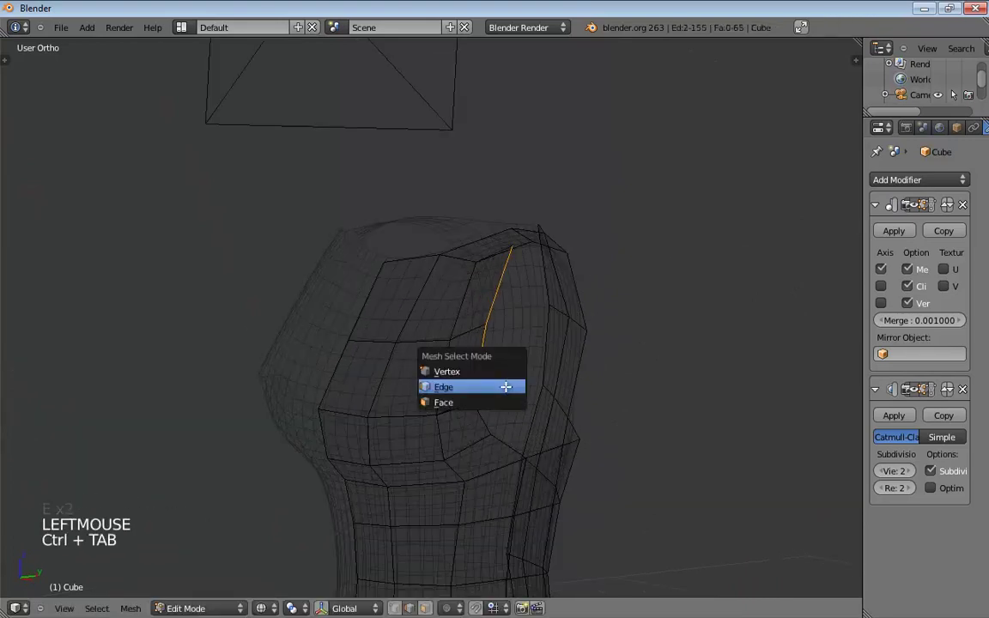
click(506, 387)
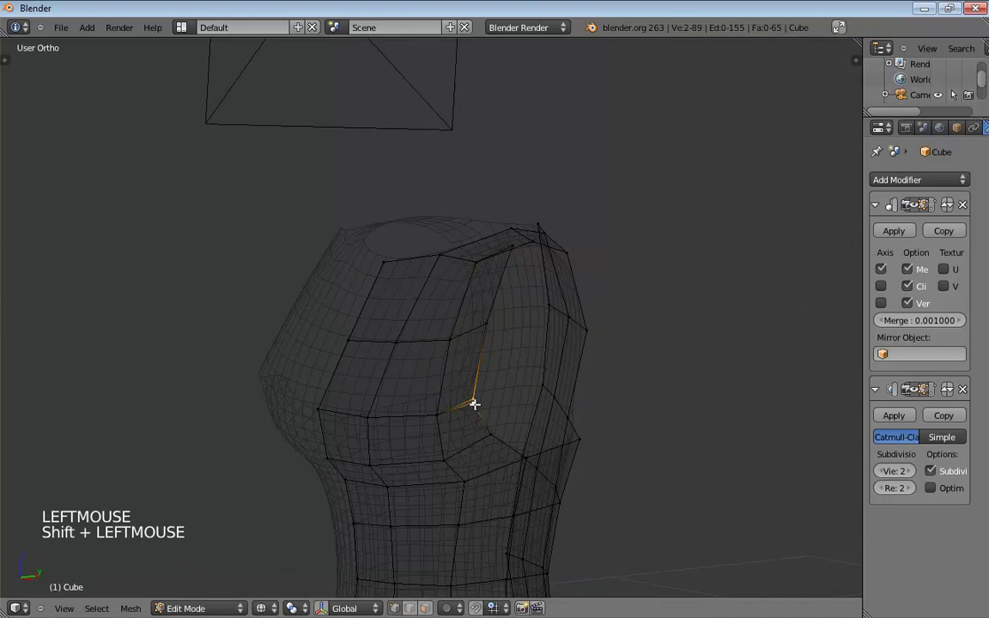
key(alt+m)
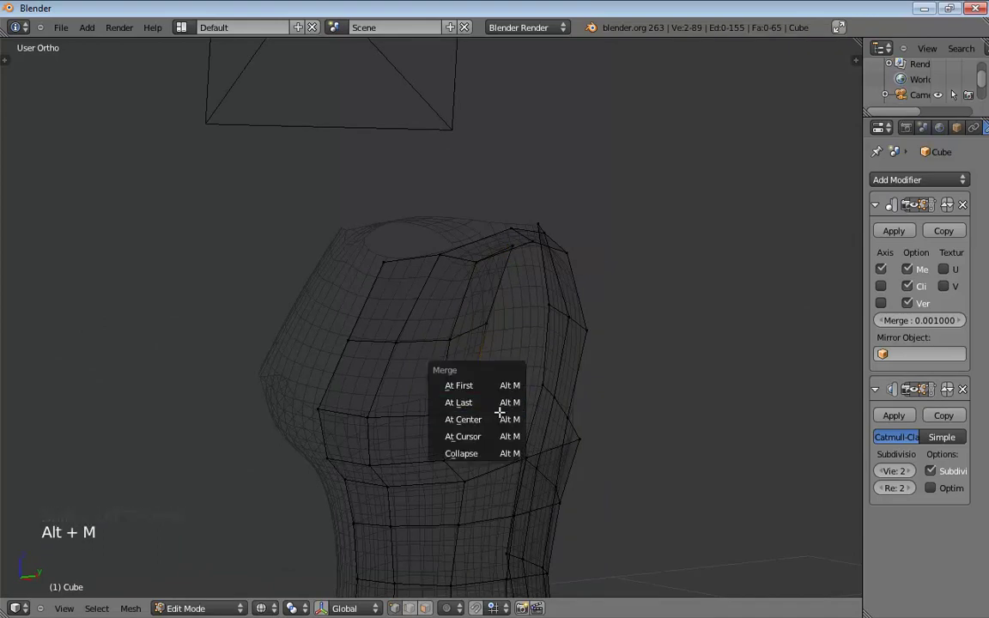
click(513, 400)
middle_drag(522, 393, 500, 415)
drag(464, 322, 485, 341)
- Examine the armhole and overall torso shape from several sides in solid shading with perspective view
mouse_move(485, 342)
middle_down()
mouse_move(542, 369)
mouse_move(618, 324)
mouse_move(611, 344)
mouse_move(854, 361)
mouse_move(548, 258)
mouse_move(589, 285)
mouse_move(569, 276)
mouse_move(602, 333)
mouse_move(610, 318)
mouse_move(583, 327)
mouse_move(601, 335)
mouse_move(569, 312)
mouse_move(506, 302)
mouse_move(452, 352)
mouse_move(351, 272)
mouse_move(388, 248)
mouse_move(429, 255)
mouse_move(407, 236)
mouse_move(455, 240)
mouse_move(450, 212)
mouse_move(413, 220)
mouse_move(378, 182)
middle_up()
scroll(625, 321, down, 3)
key(z)
key(KP_5)
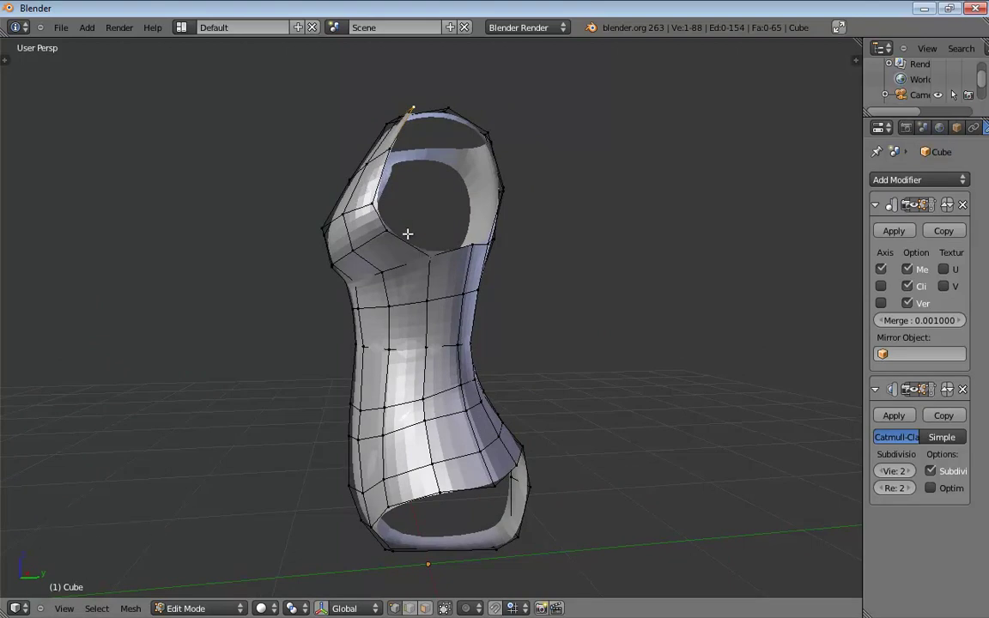
middle_drag(418, 230, 393, 211)
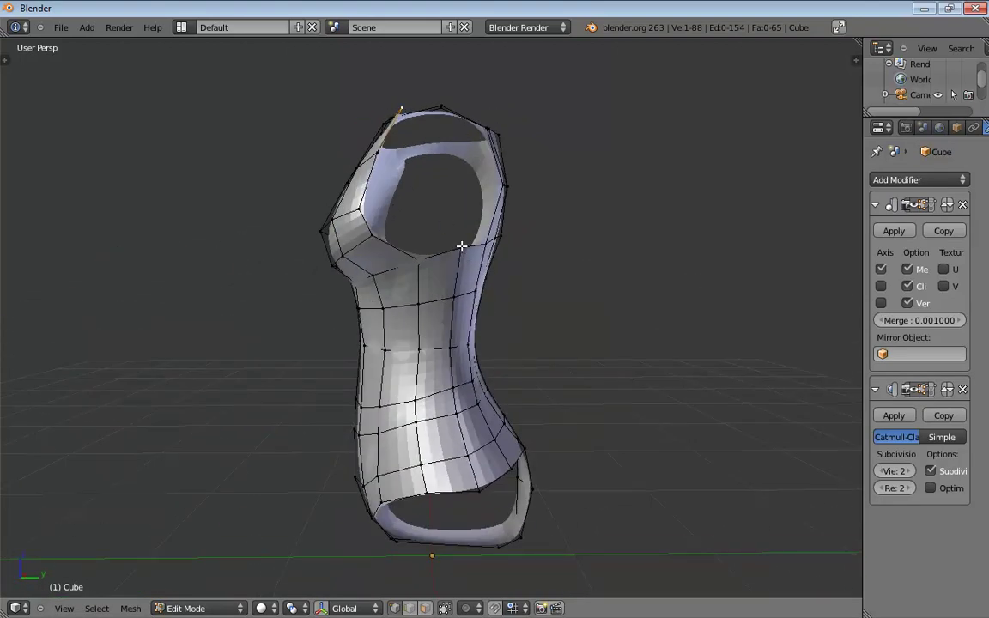
shift+middle_drag(459, 230, 455, 294)
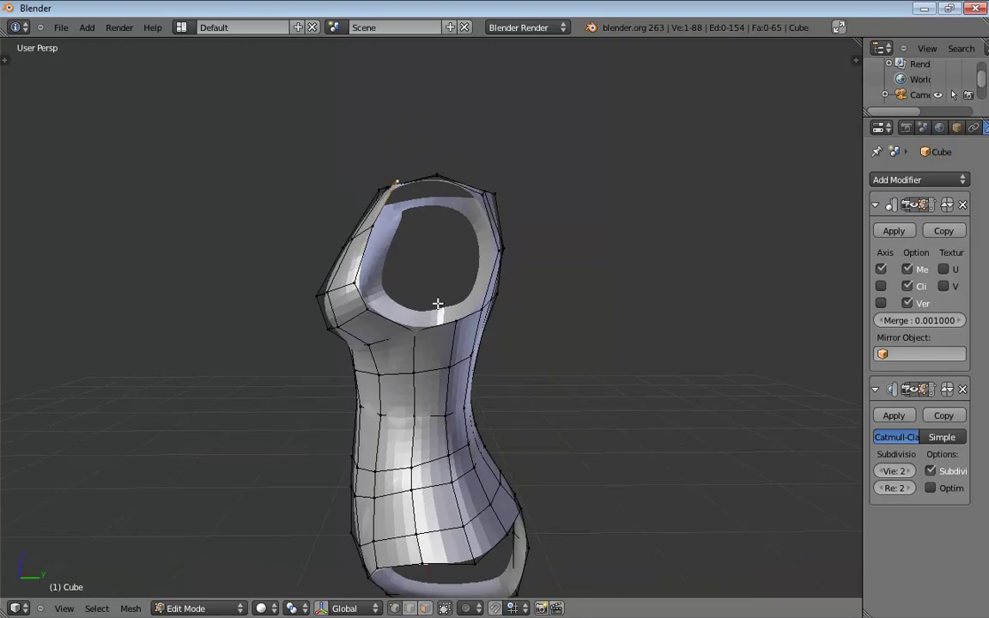
middle_drag(433, 305, 473, 299)
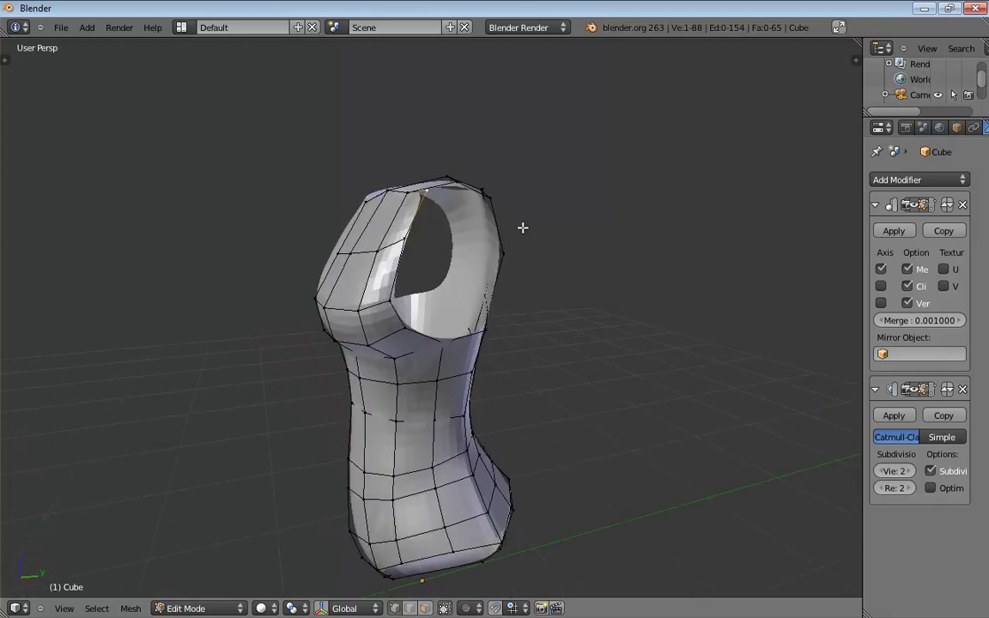
middle_drag(494, 205, 441, 273)
- Extrude the four armhole border edges along the shoulder and upper back into a strip of faces
drag(434, 272, 433, 273)
middle_drag(436, 243, 488, 251)
key(ctrl+Tab)
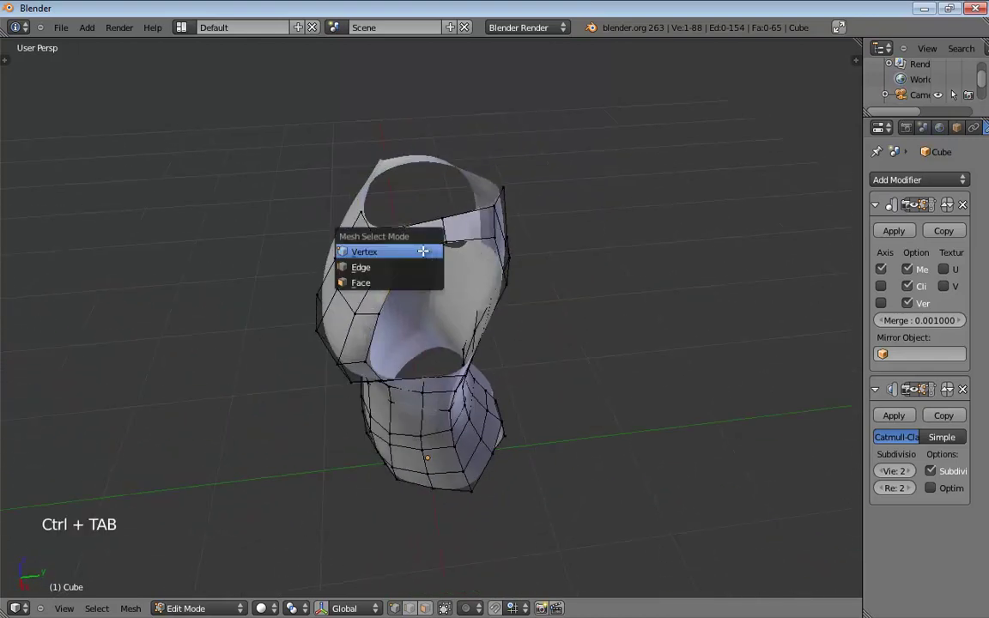
click(412, 266)
shift+click(423, 250)
middle_drag(423, 250, 449, 246)
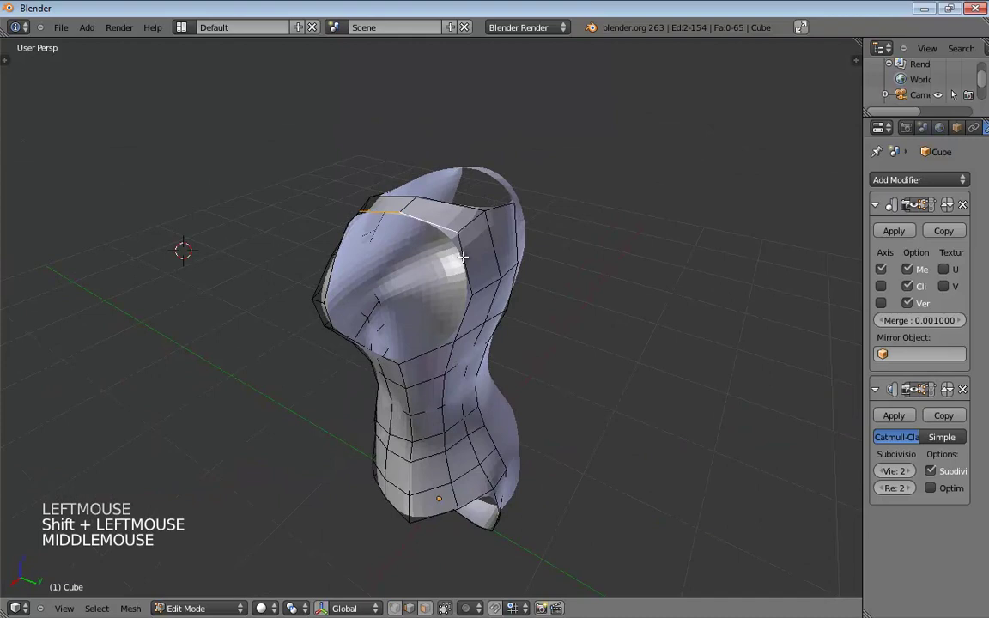
shift+click(461, 260)
shift+click(466, 312)
middle_drag(491, 305, 508, 260)
click(417, 325)
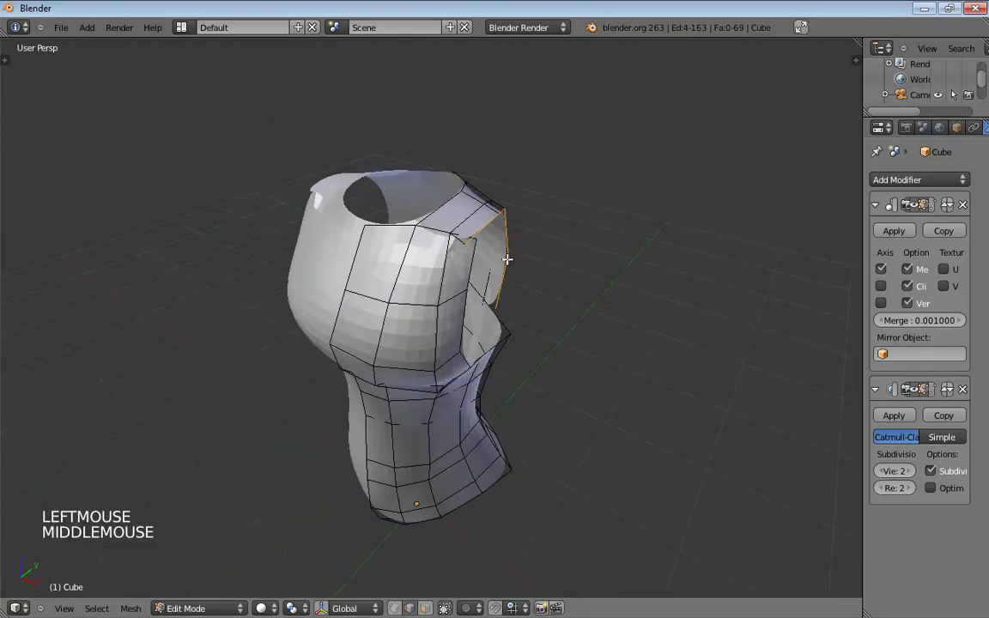
- Merge the top vertex of the front armhole strip with the shoulder strip's front vertex at center, and adjust the merged vertex
key(ctrl+Tab)
click(455, 230)
click(465, 243)
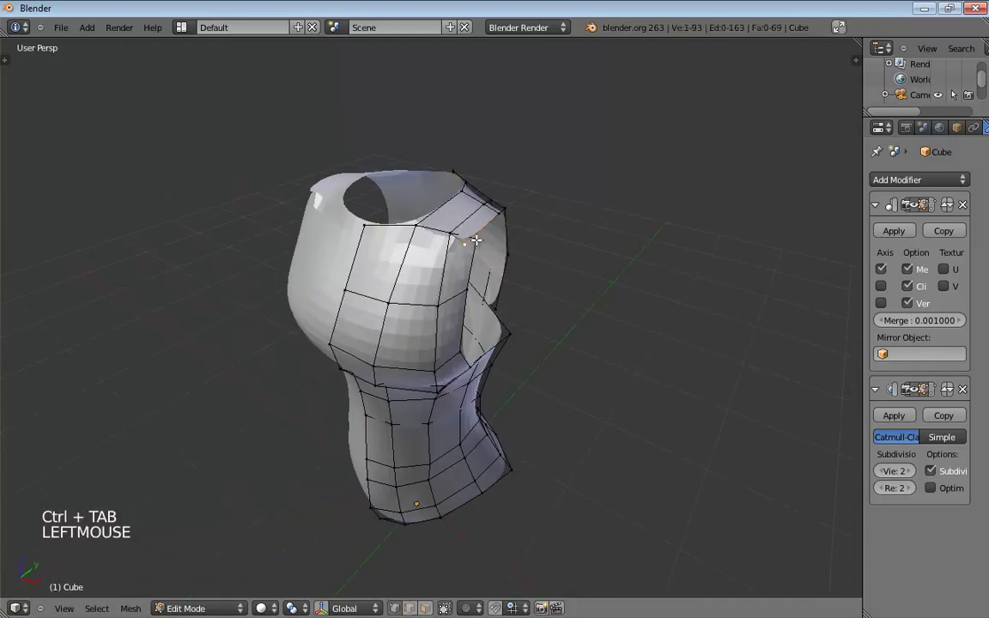
shift+click(474, 239)
key(alt+m)
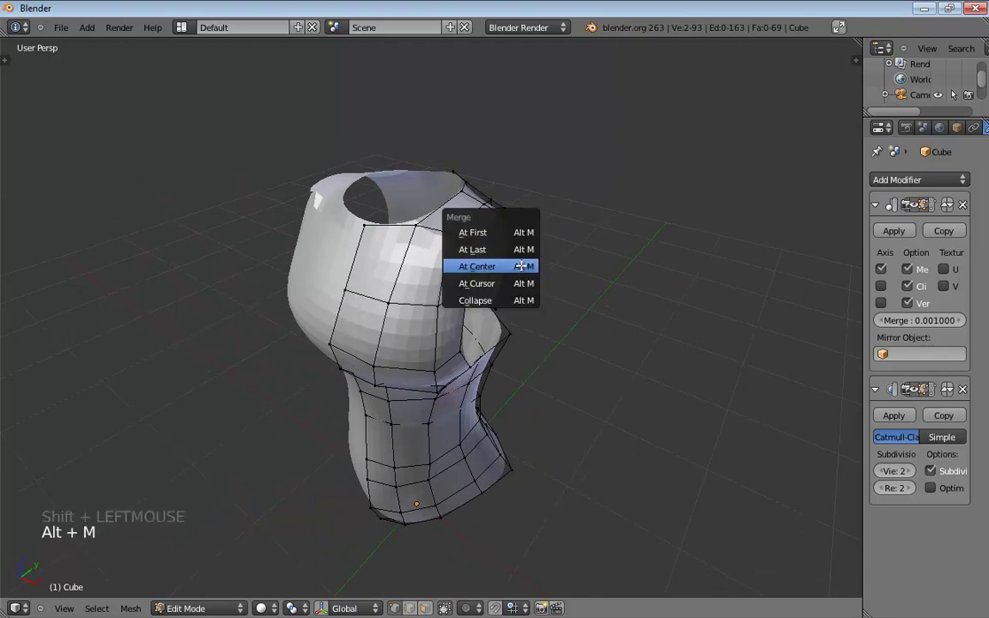
middle_click(524, 264)
drag(402, 249, 409, 247)
- Reposition the vertices along the armhole's lower edge and the torso side below it
middle_drag(487, 289, 427, 298)
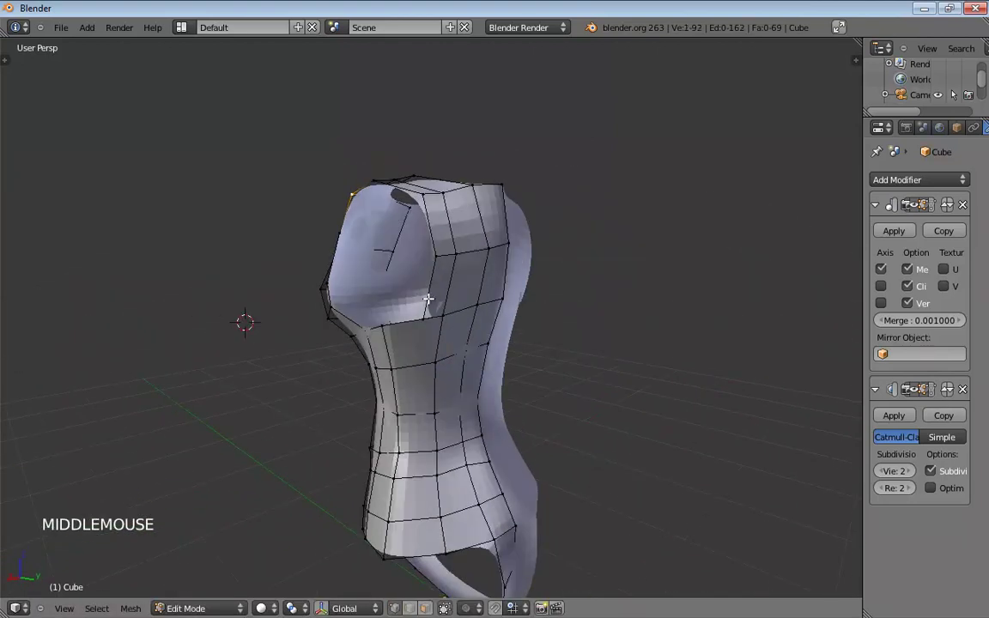
drag(430, 315, 417, 331)
middle_drag(417, 332, 394, 195)
scroll(461, 307, up, 2)
middle_drag(359, 386, 396, 325)
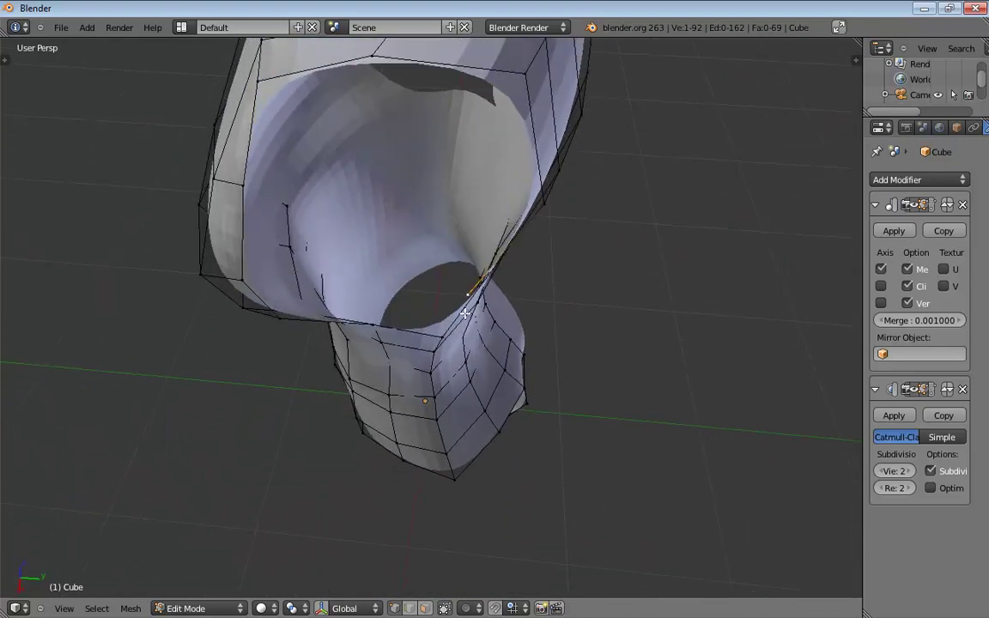
middle_drag(465, 314, 360, 205)
click(360, 196)
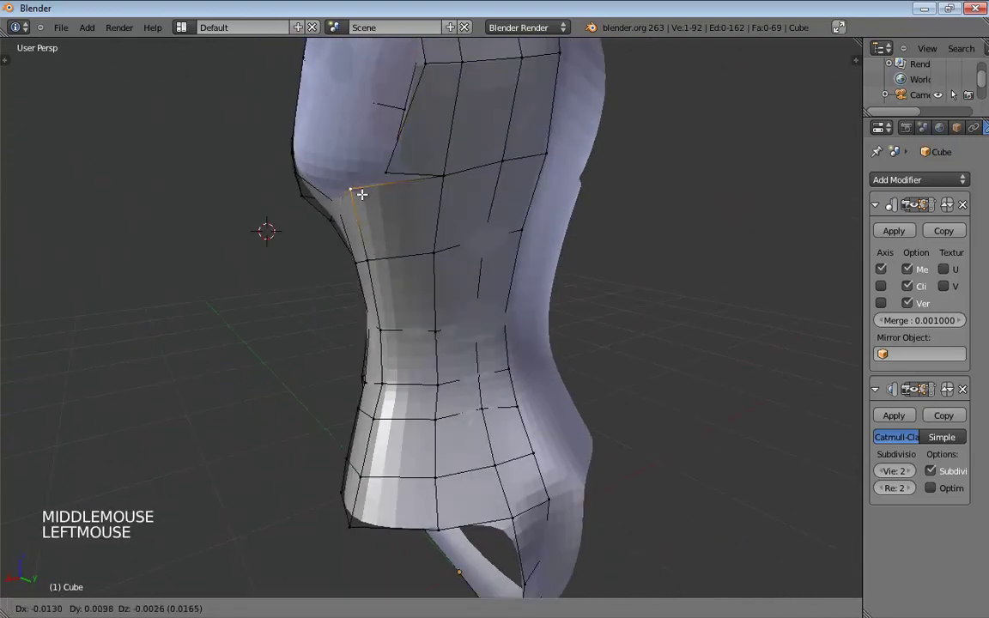
click(379, 258)
drag(389, 332, 397, 331)
- Align the waist and hip side vertices with the reference outline in wireframe front orthographic view
key(KP_1)
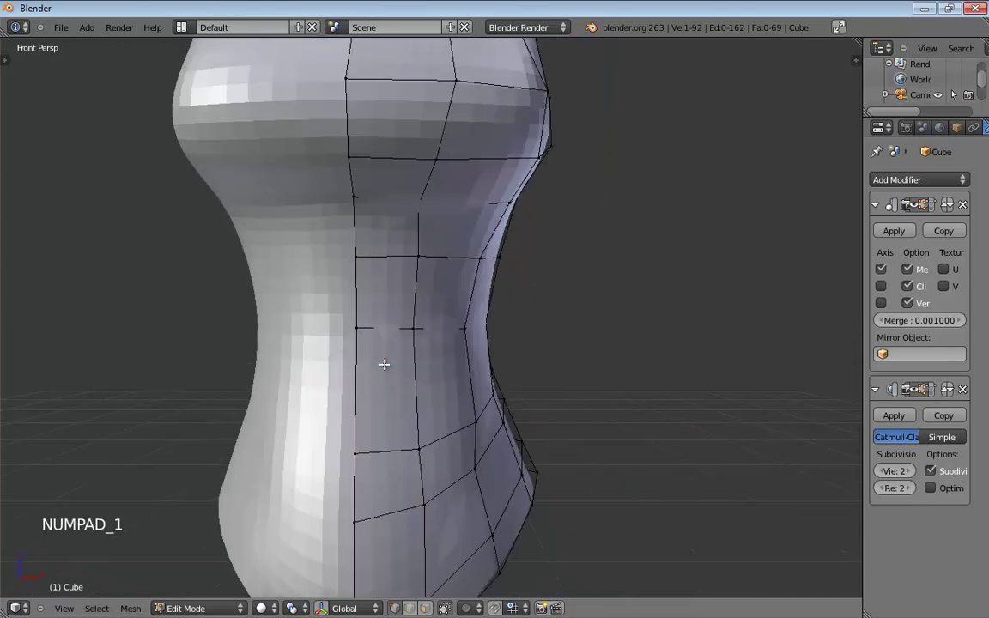
key(KP_5)
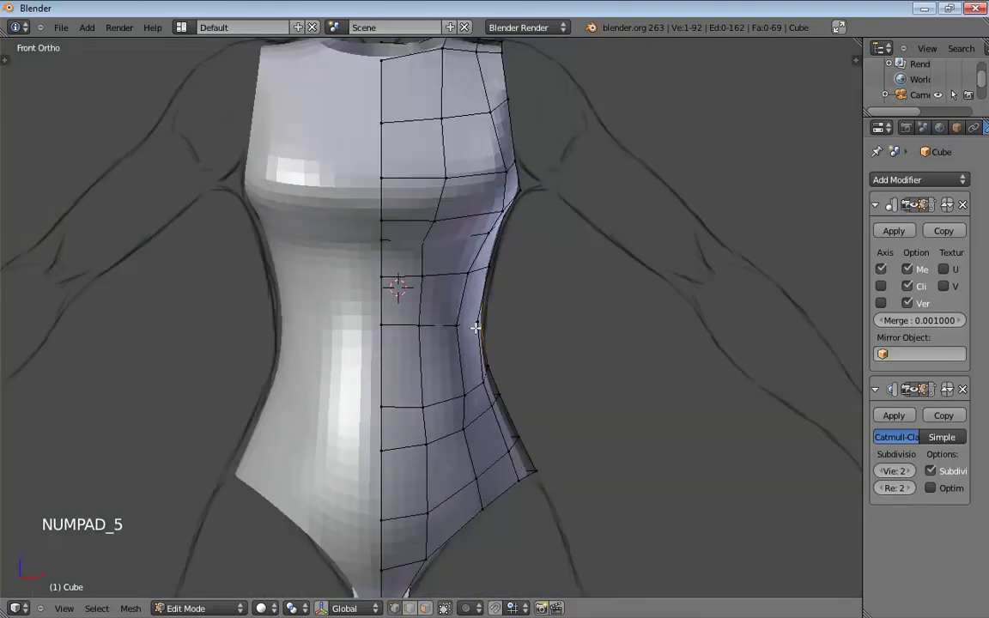
key(z)
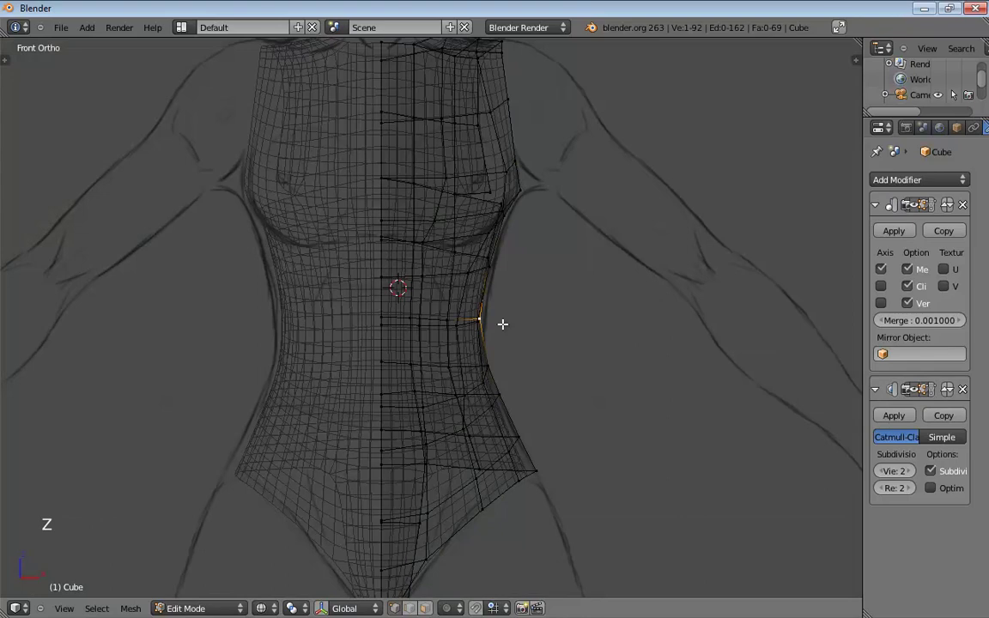
drag(478, 321, 486, 323)
drag(492, 378, 506, 402)
drag(510, 449, 530, 471)
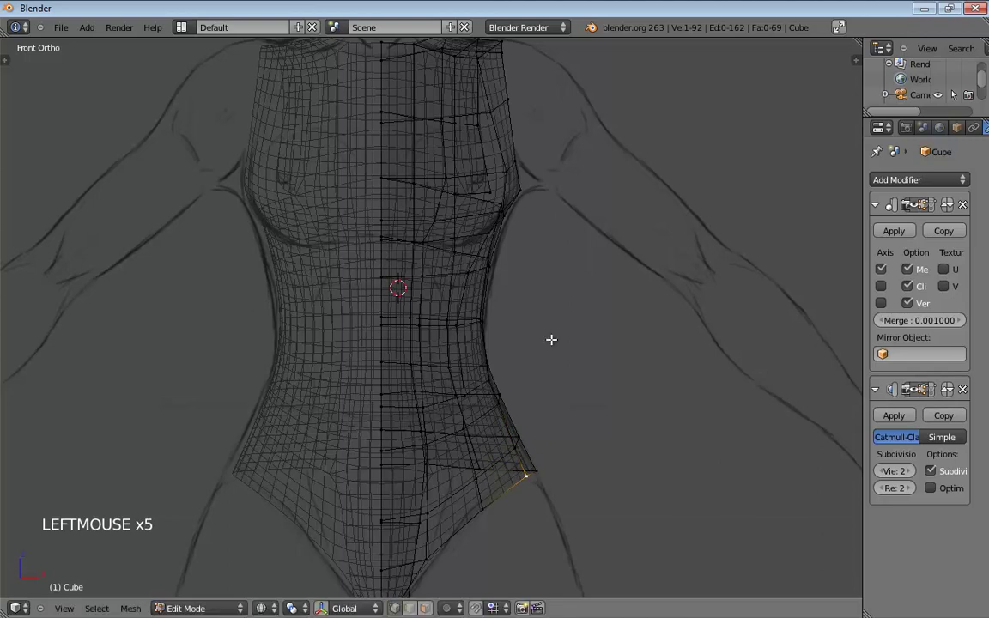
- Move the two side vertices below the armhole outward onto the front reference silhouette
middle_drag(527, 224, 643, 245)
click(454, 215)
key(KP_1)
key(g)
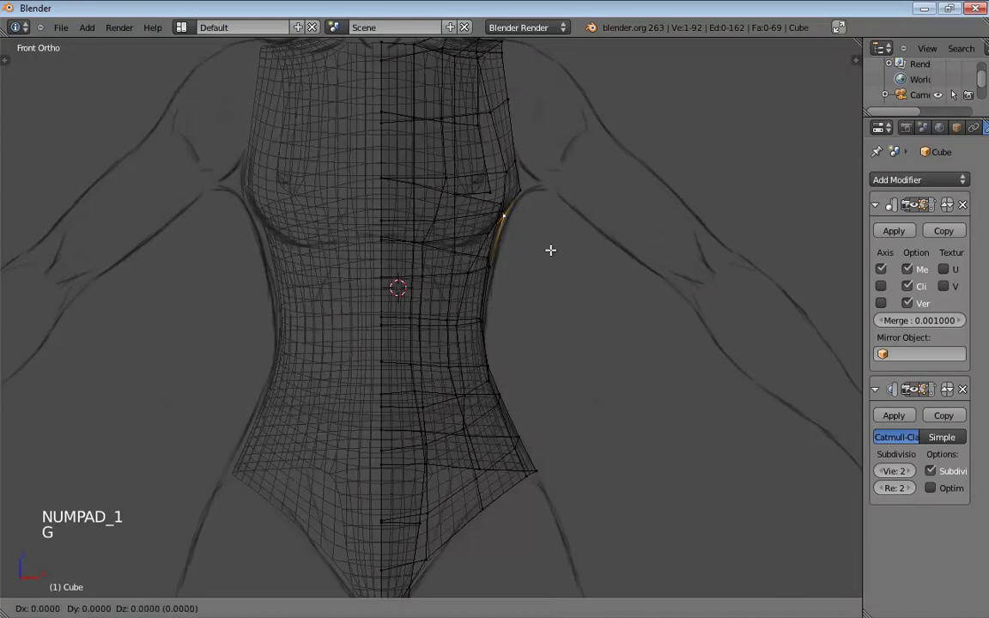
click(495, 267)
key(g)
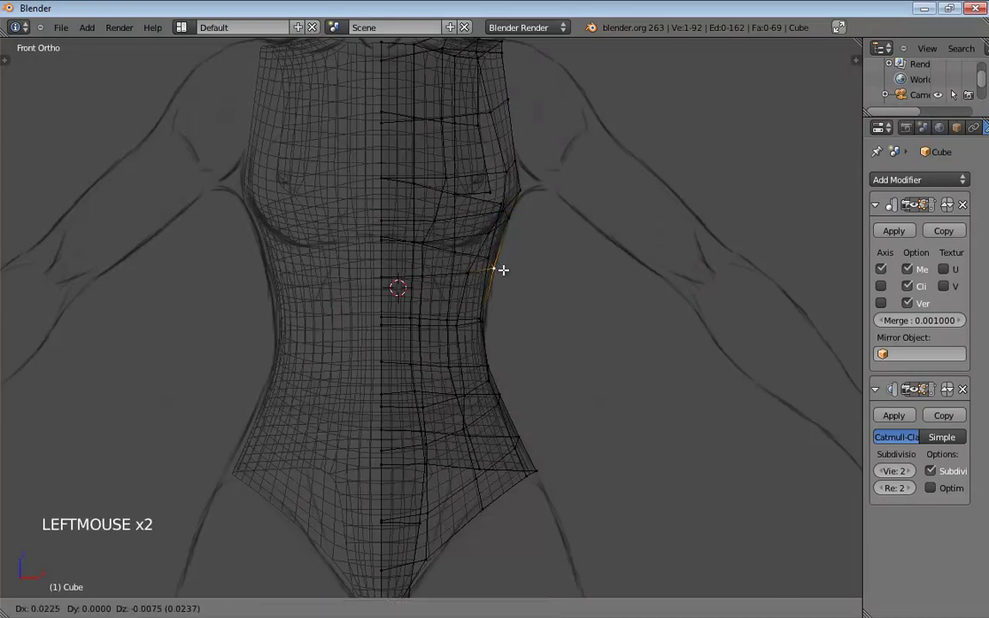
click(498, 269)
- Merge the two close vertices at the armhole's lower rear edge, and adjust the merged vertex
middle_drag(512, 312, 514, 206)
click(422, 246)
shift+click(424, 254)
key(alt+m)
click(502, 248)
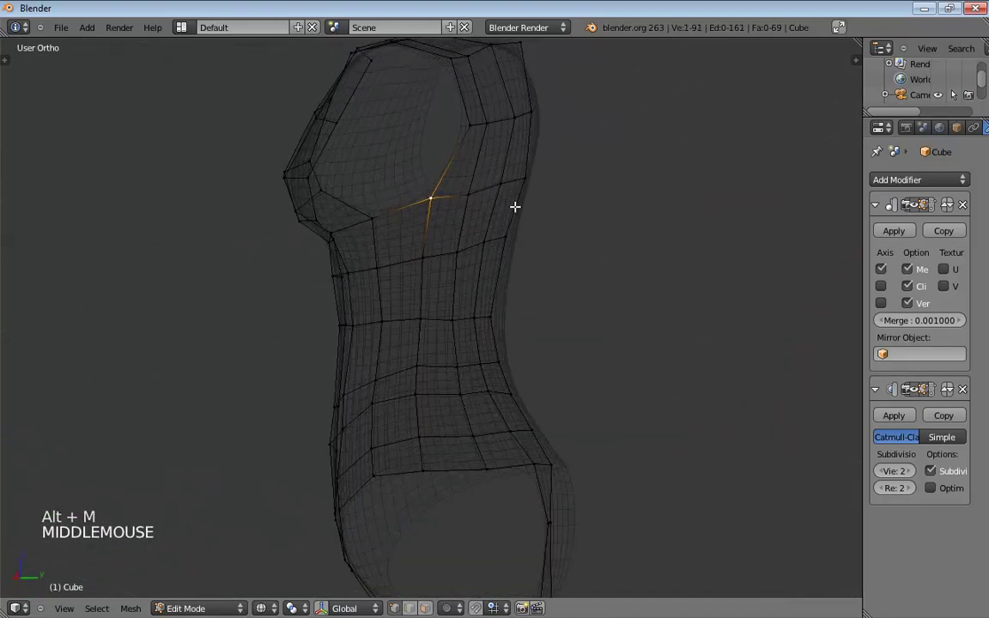
drag(432, 198, 436, 206)
mouse_move(435, 206)
middle_down()
mouse_move(472, 212)
mouse_move(485, 199)
mouse_move(441, 209)
mouse_move(409, 199)
mouse_move(507, 213)
mouse_move(447, 203)
middle_up()
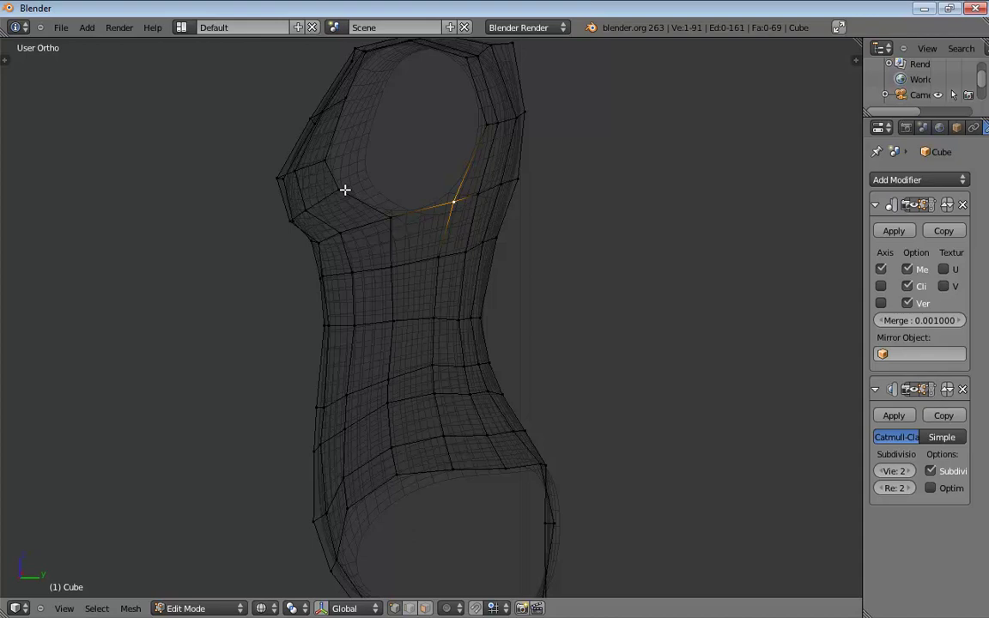
- Extrude the armhole's lower front border edge toward the back in solid shading and edge select mode
mouse_move(344, 189)
middle_down()
mouse_move(374, 213)
mouse_move(339, 217)
mouse_move(424, 176)
mouse_move(403, 232)
mouse_move(420, 266)
mouse_move(375, 275)
mouse_move(368, 301)
mouse_move(439, 267)
mouse_move(479, 265)
mouse_move(457, 282)
middle_up()
key(z)
key(ctrl+Tab)
click(387, 204)
key(KP_5)
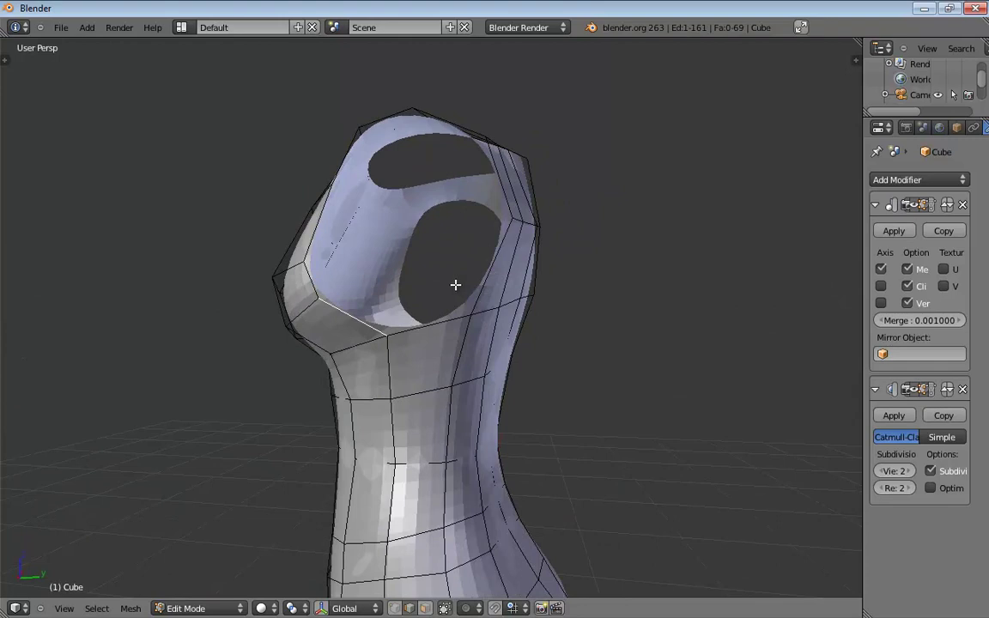
middle_drag(461, 275, 429, 301)
key(e)
key(e)
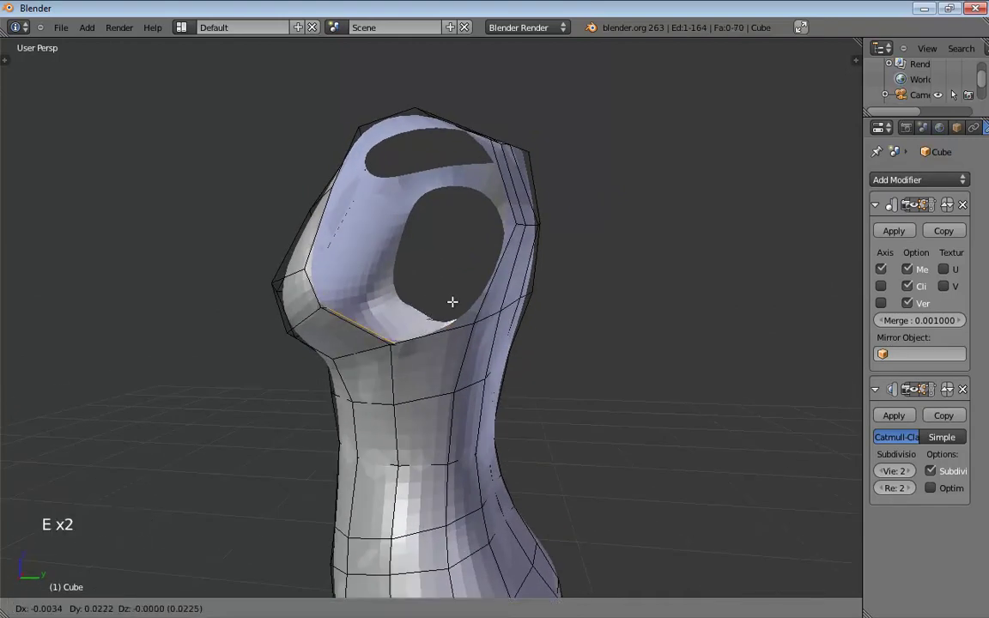
click(479, 300)
- Merge the extruded edge's lower rear vertex with the adjacent armhole vertex at the last selected one
middle_drag(479, 300, 424, 290)
key(ctrl+Tab)
click(424, 292)
click(411, 312)
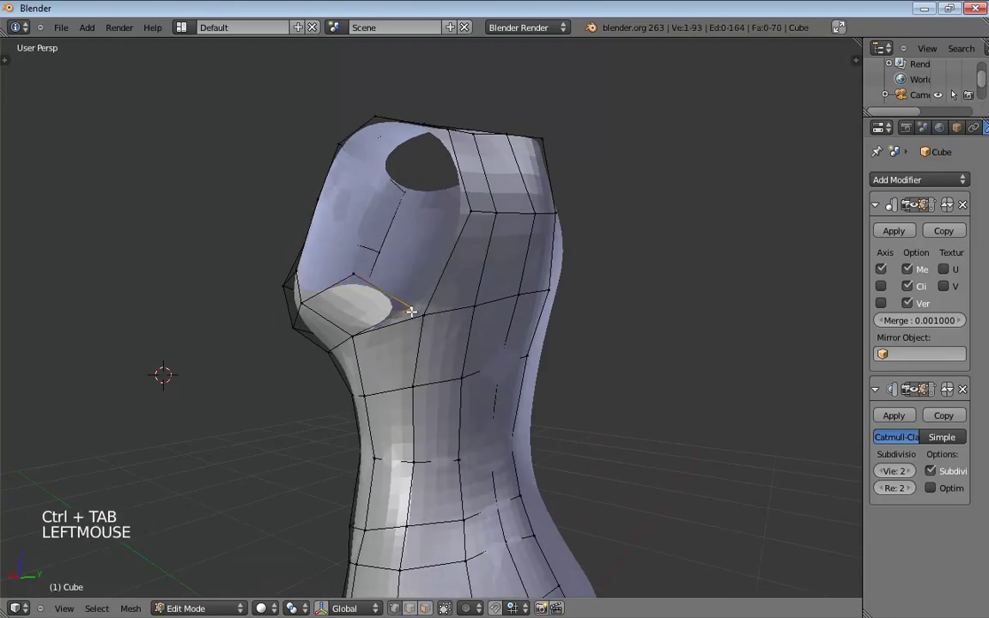
shift+click(423, 316)
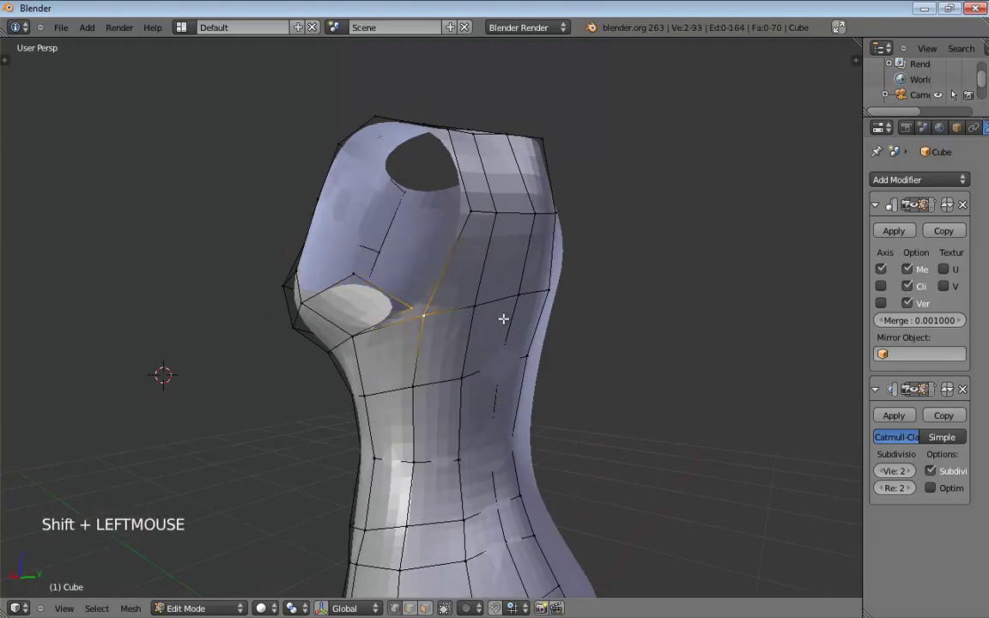
key(alt+m)
click(498, 321)
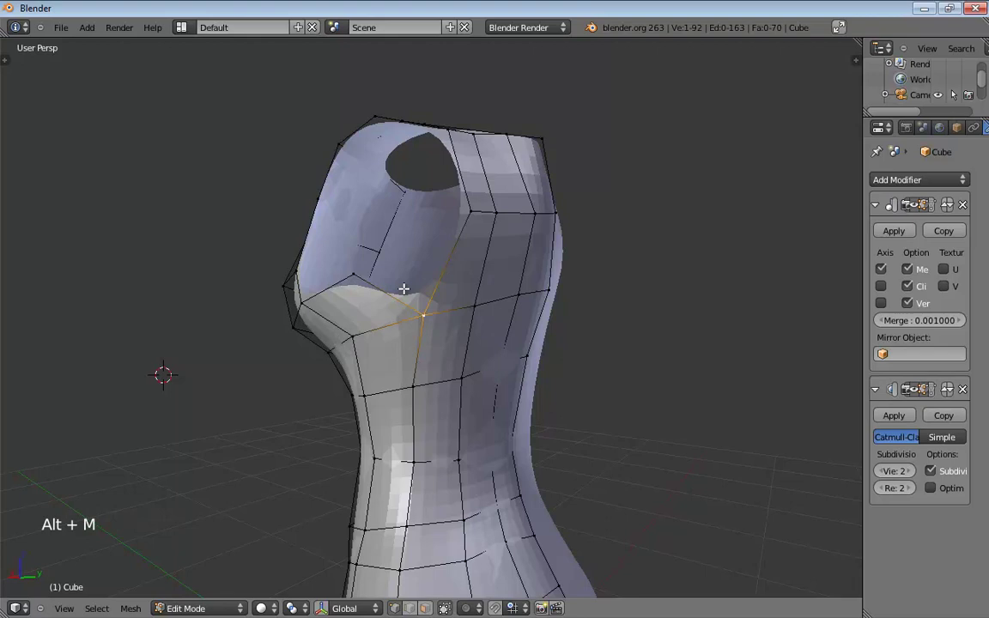
- Merge the extruded edge's remaining vertex into the armhole's rear border vertex at the last selected one
click(355, 273)
shift+click(470, 210)
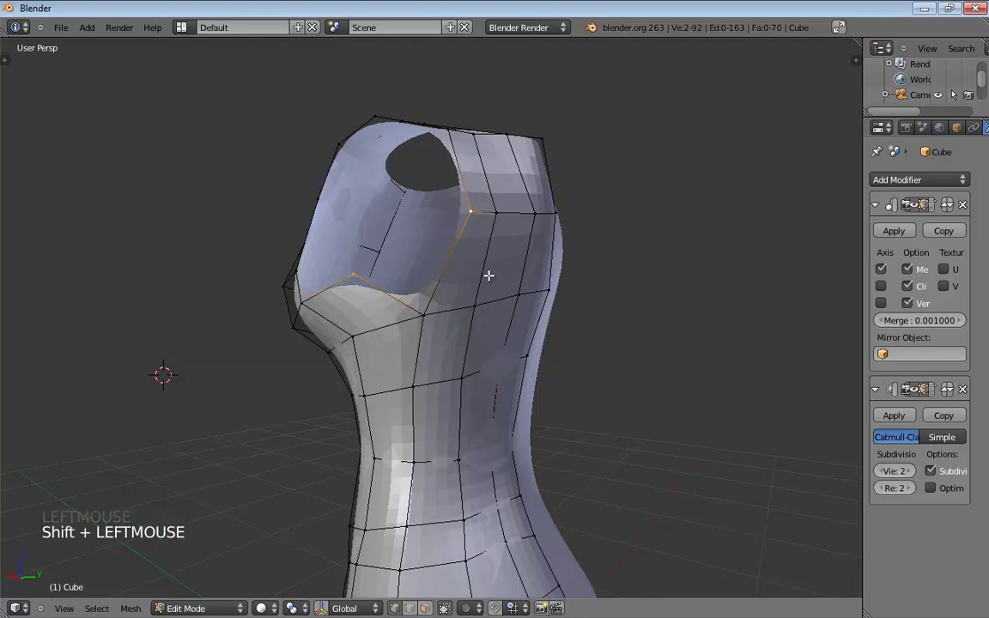
key(alt+m)
click(438, 249)
middle_drag(438, 249, 409, 260)
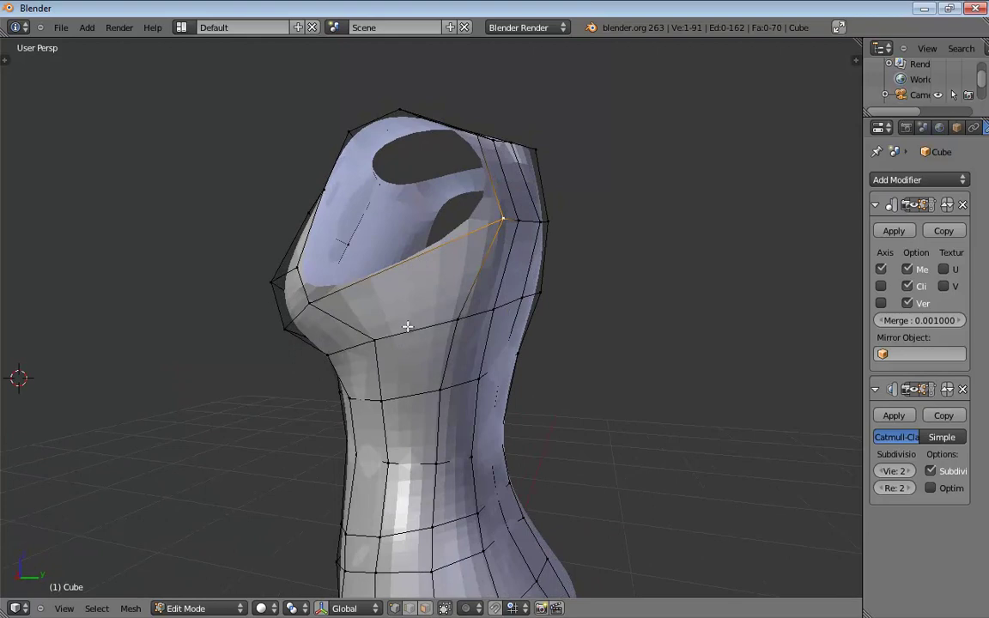
middle_drag(413, 321, 441, 280)
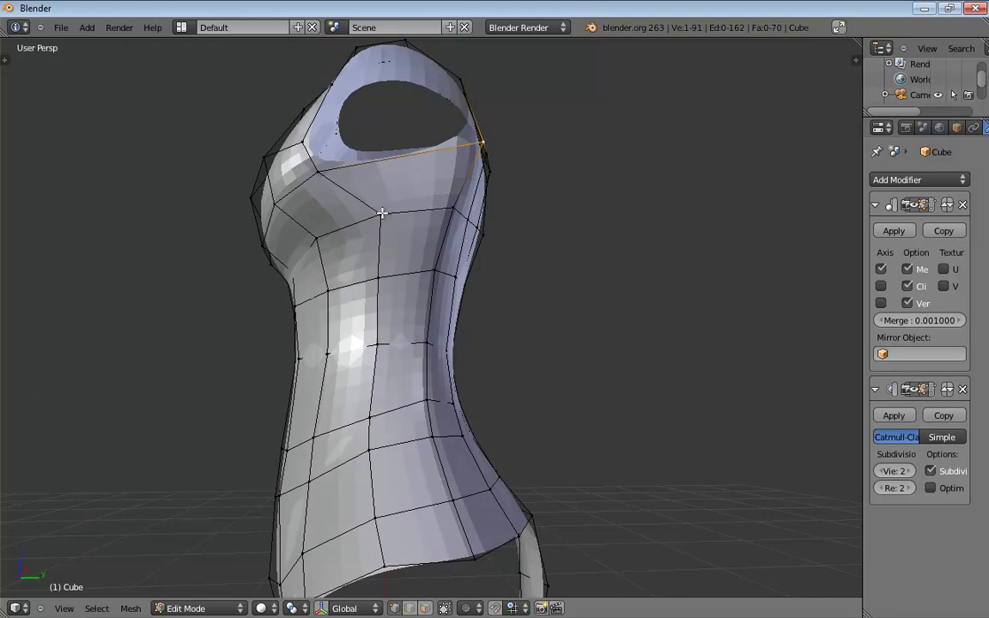
- Knife-cut an edge from the underarm vertex to the middle of the armhole's lower border, and lower the new border vertex
key(k)
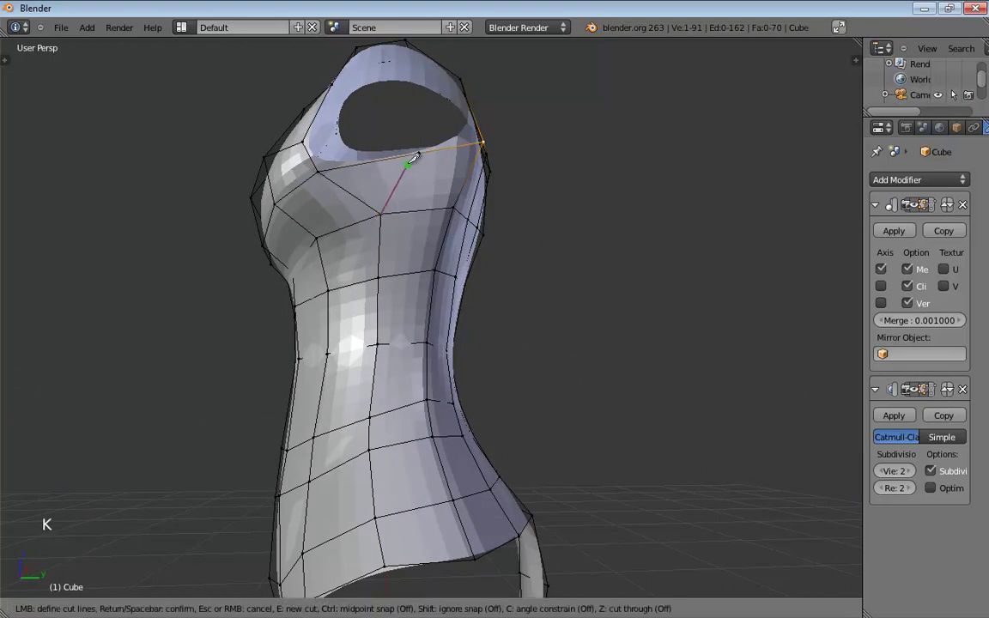
key(Return)
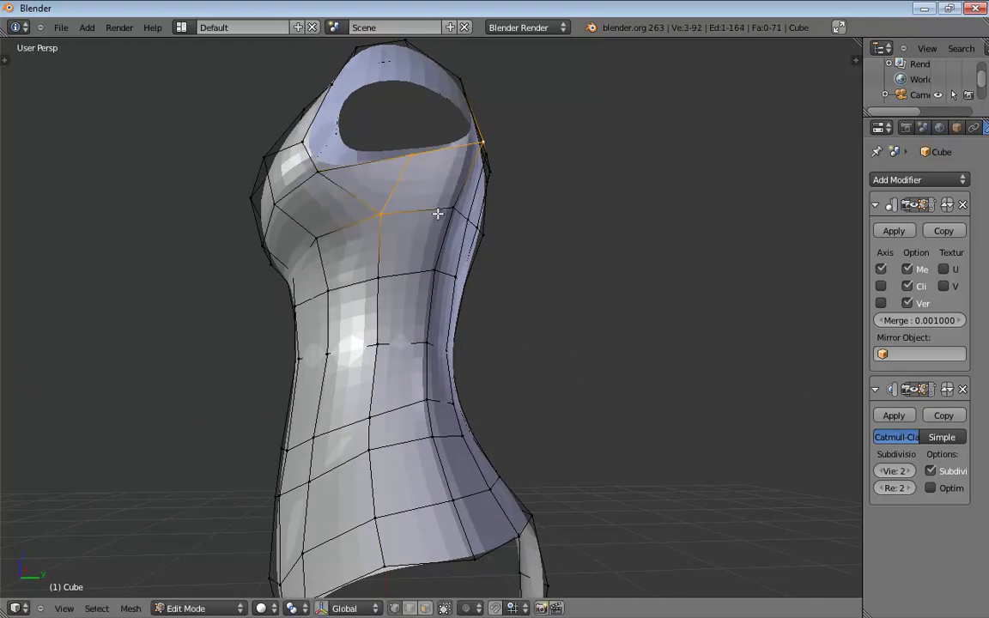
middle_drag(440, 209, 423, 247)
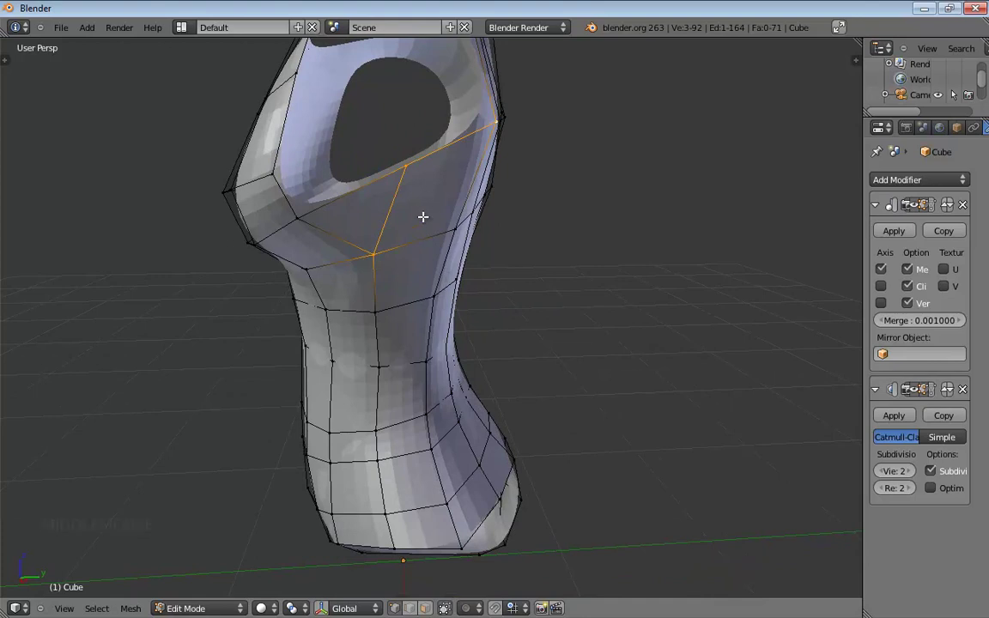
middle_drag(435, 193, 396, 191)
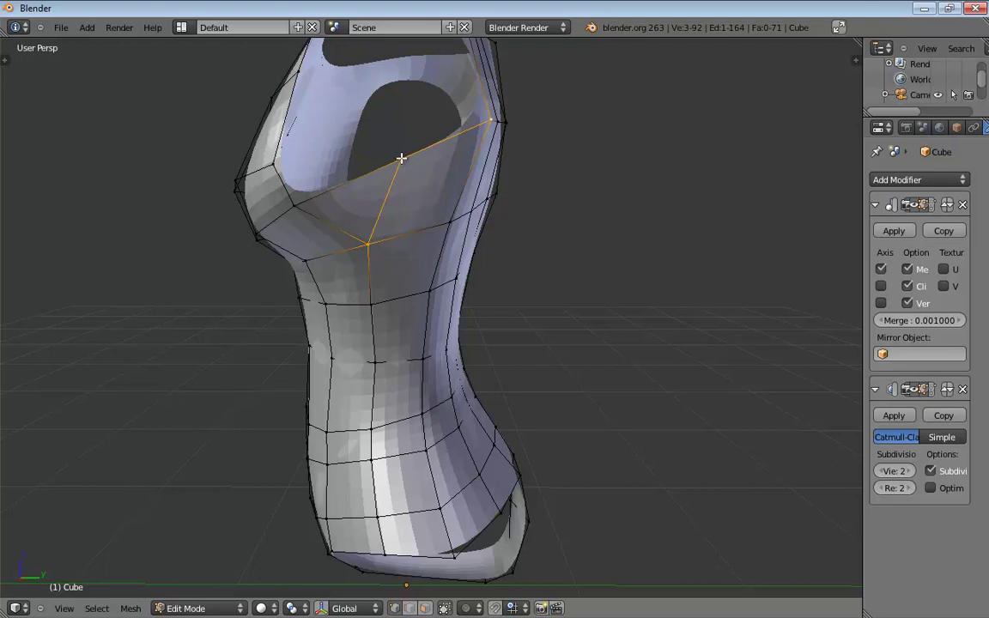
key(w)
click(396, 212)
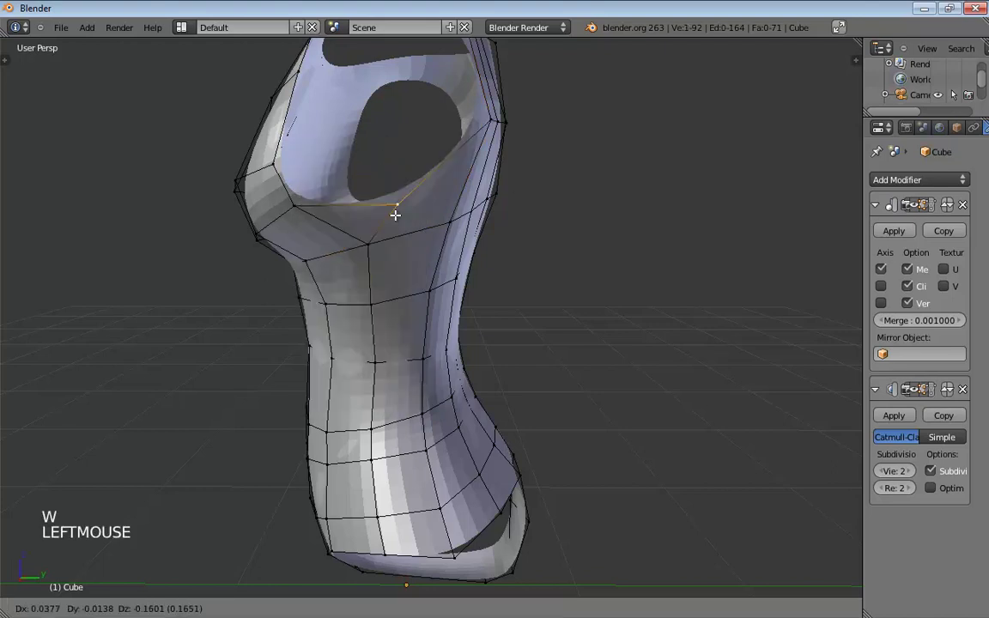
middle_drag(517, 163, 473, 121)
- Slide the row of three horizontal upper back edges downward with Edge Slide by about 0.44
key(ctrl+Tab)
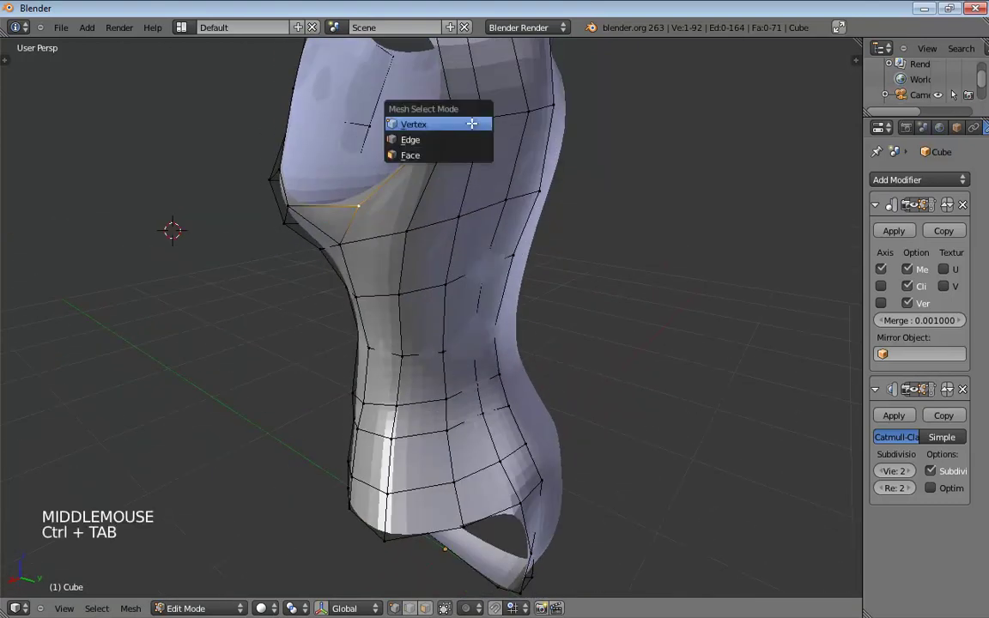
click(475, 121)
shift+click(526, 110)
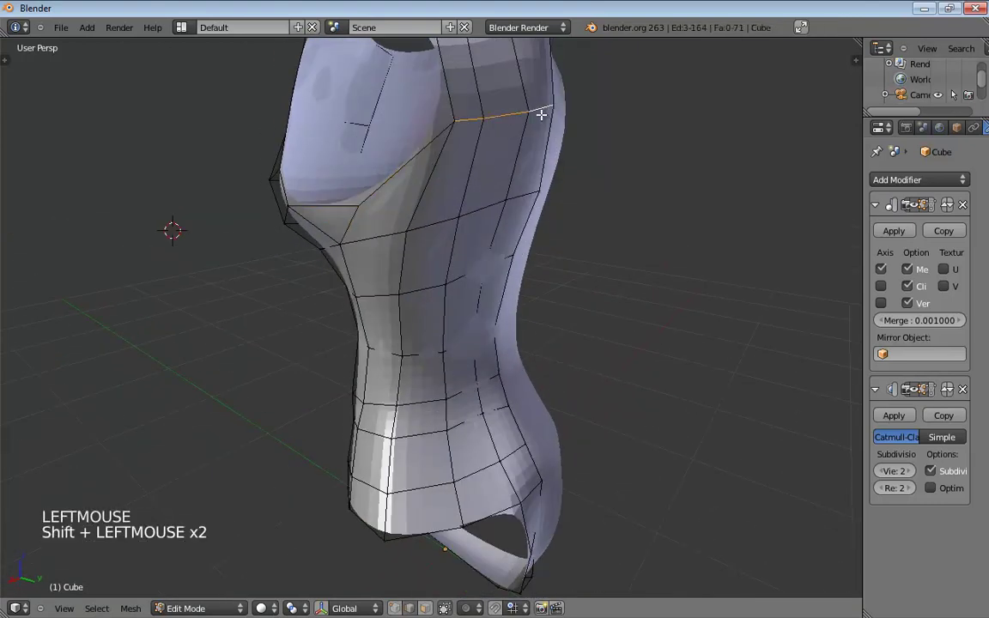
key(ctrl+e)
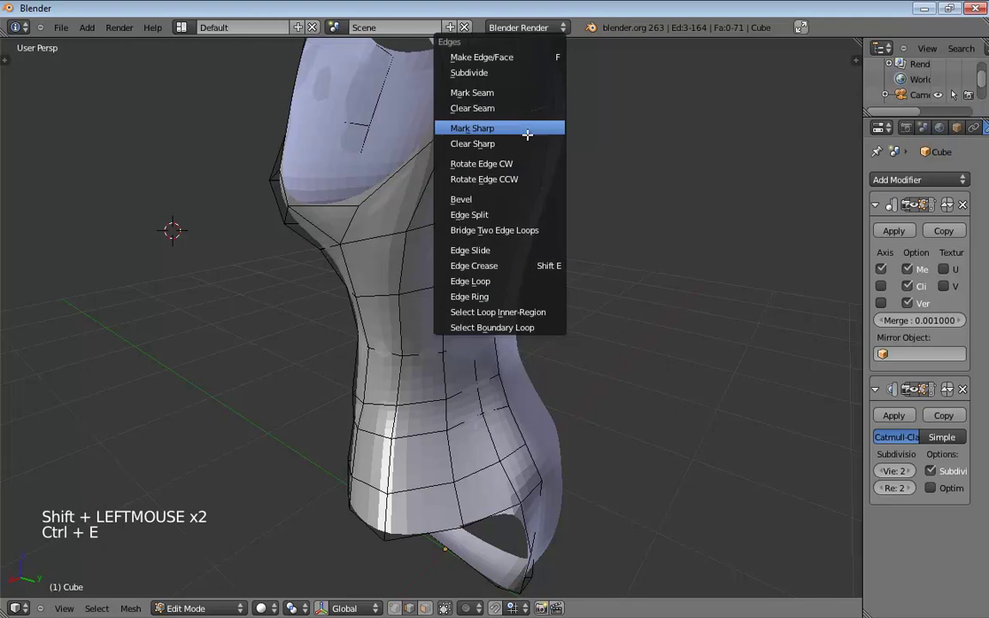
click(498, 250)
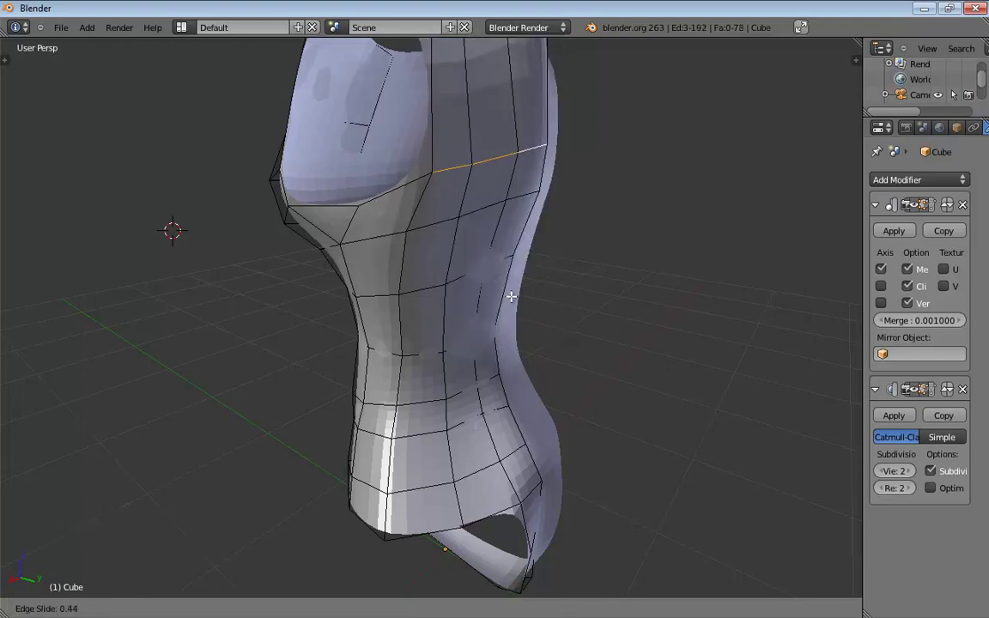
click(511, 297)
middle_drag(511, 297, 537, 212)
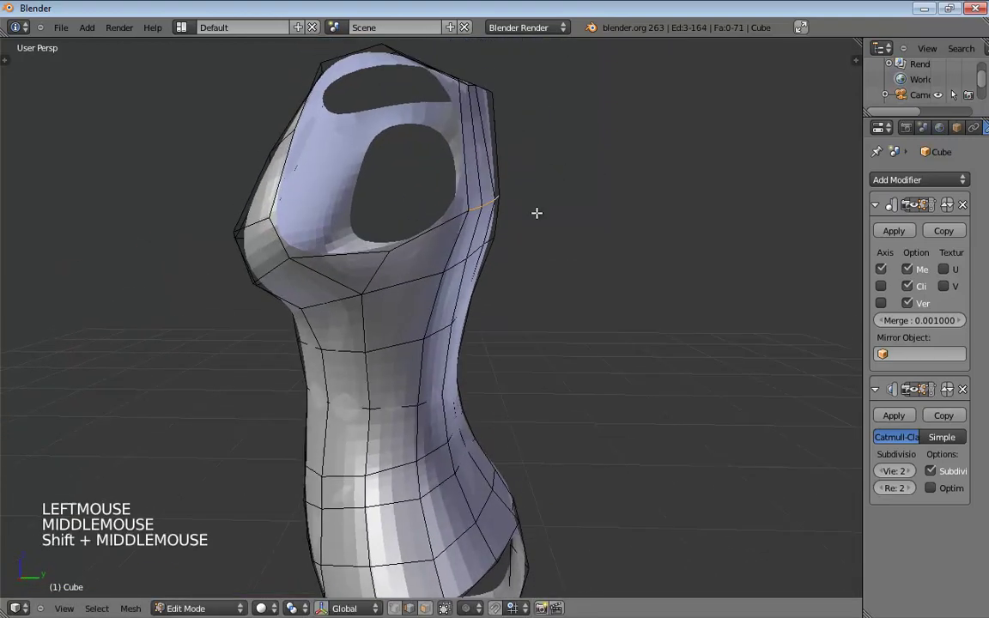
- Switch to vertex select mode and adjust the vertex in the middle of the armhole's lower border
drag(369, 294, 381, 293)
key(ctrl+Tab)
click(378, 279)
click(389, 250)
middle_drag(381, 233, 322, 175)
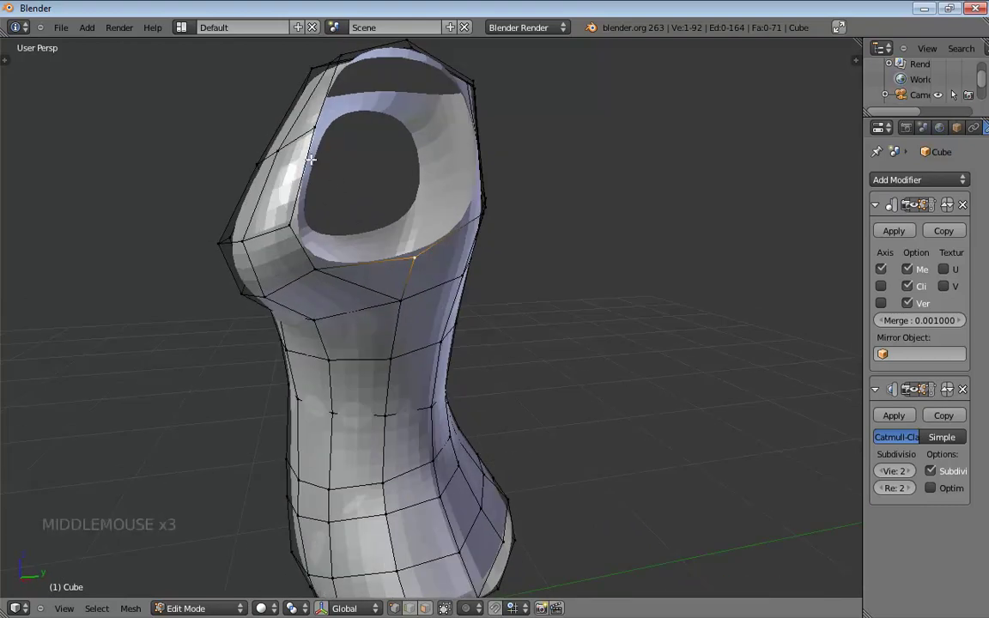
middle_drag(331, 234, 288, 220)
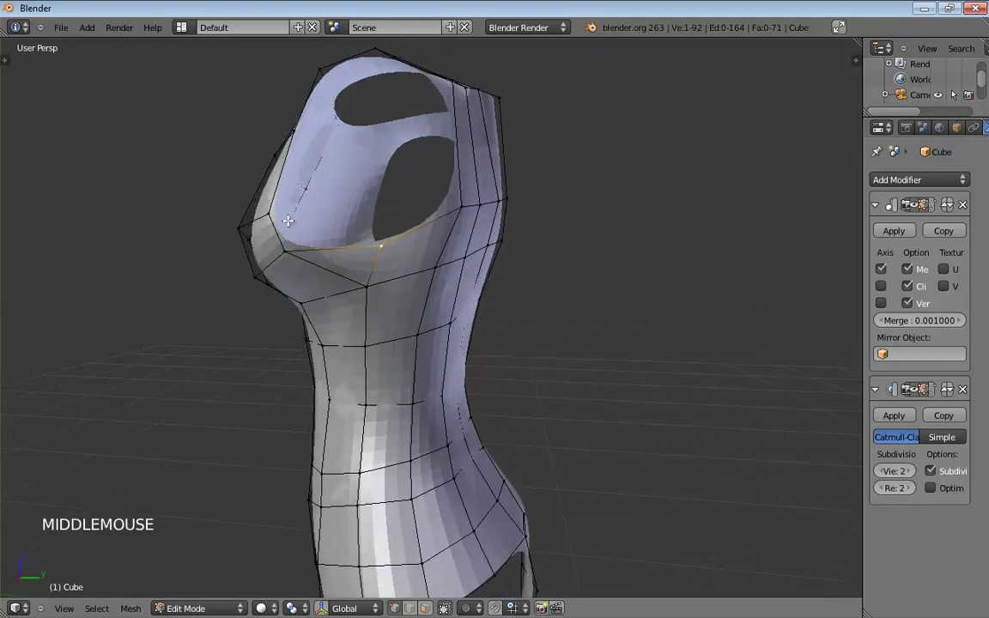
- Adjust the vertices along the armhole's rear border to round the opening, viewing it from several sides
click(360, 243)
middle_drag(383, 247, 384, 204)
click(352, 238)
click(372, 222)
drag(384, 203, 378, 213)
middle_drag(378, 212, 511, 238)
middle_drag(331, 245, 360, 246)
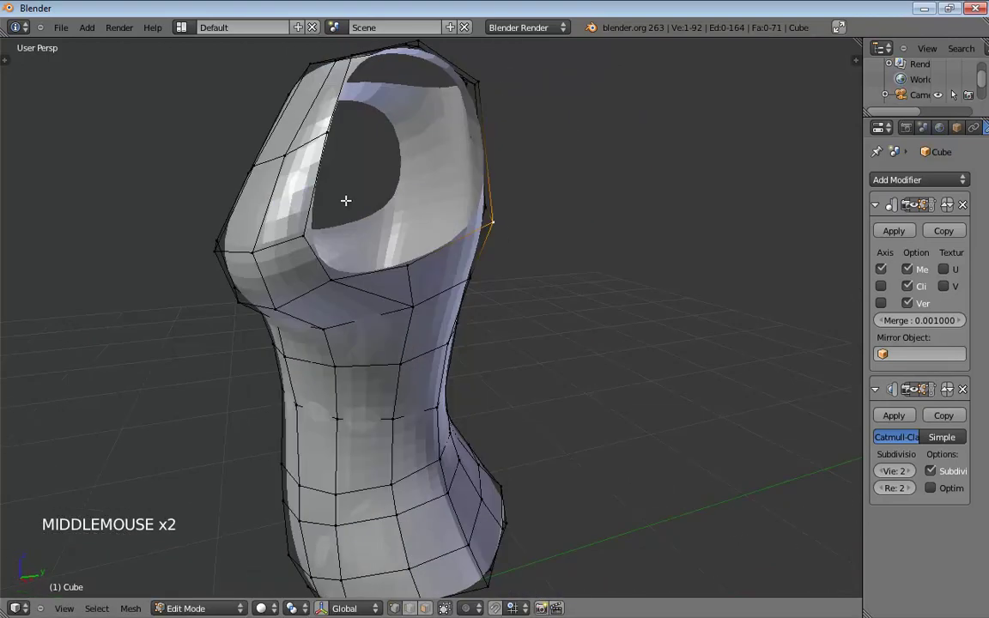
middle_drag(319, 165, 356, 247)
middle_drag(348, 205, 344, 114)
click(437, 194)
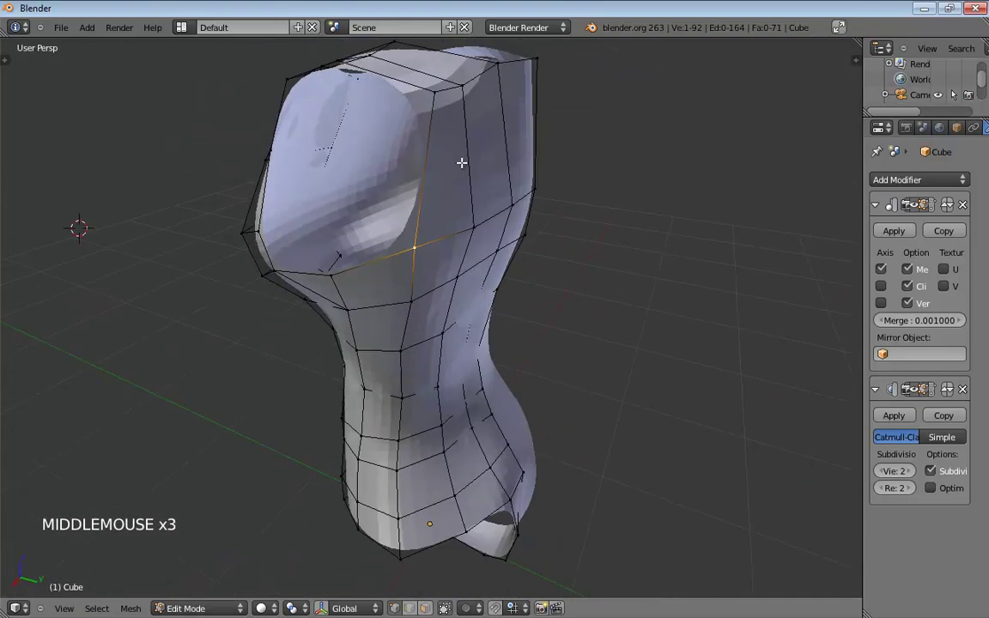
- Add one horizontal loop cut across the upper back faces between the shoulder and the armhole's rear vertex
key(ctrl+r)
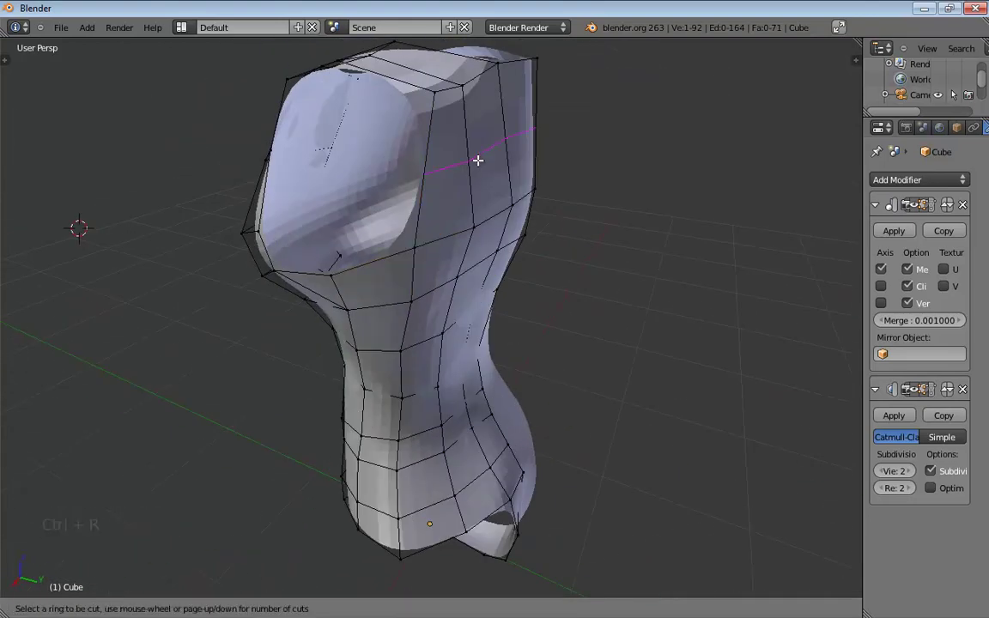
click(477, 161)
middle_drag(477, 161, 569, 150)
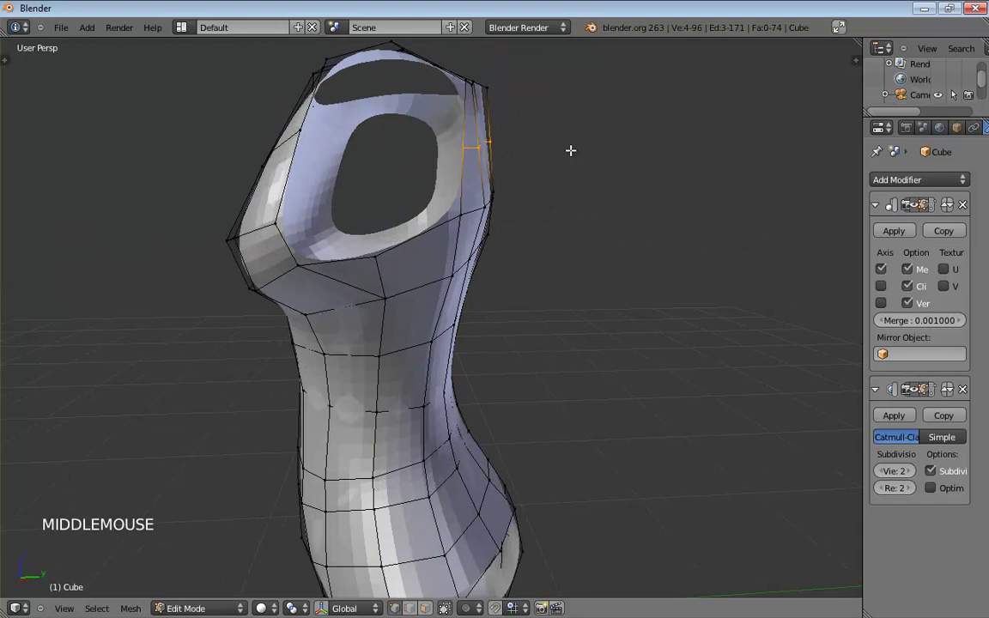
- In the right orthographic view, move the new upper back edge row rearward by about 0.045 and shift its armhole-side vertices rearward
key(KP_3)
key(KP_5)
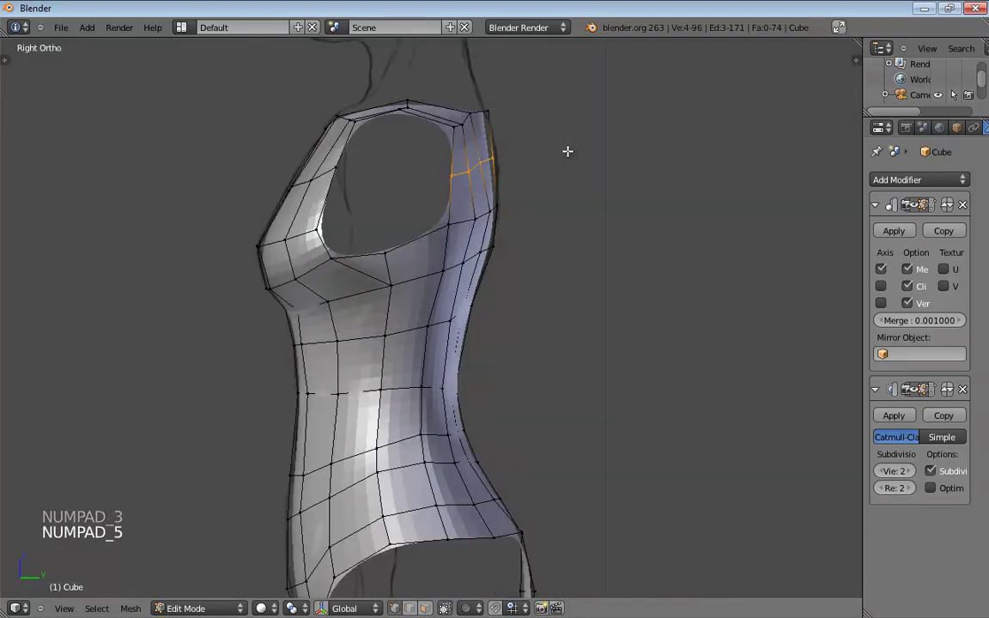
key(g)
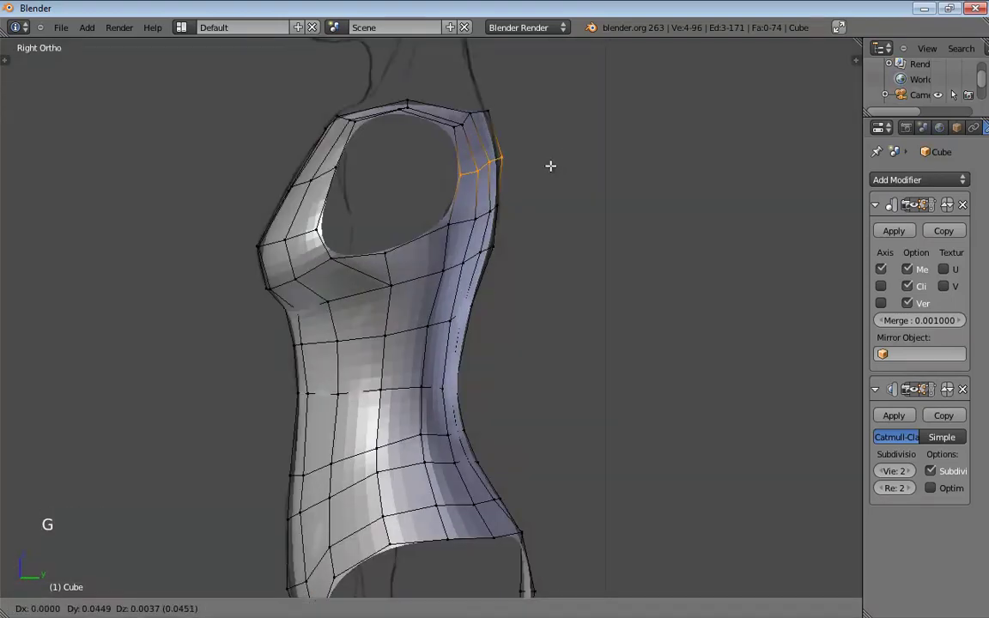
click(499, 162)
mouse_move(496, 161)
mouse_down()
mouse_move(507, 160)
mouse_move(493, 165)
mouse_up()
click(472, 172)
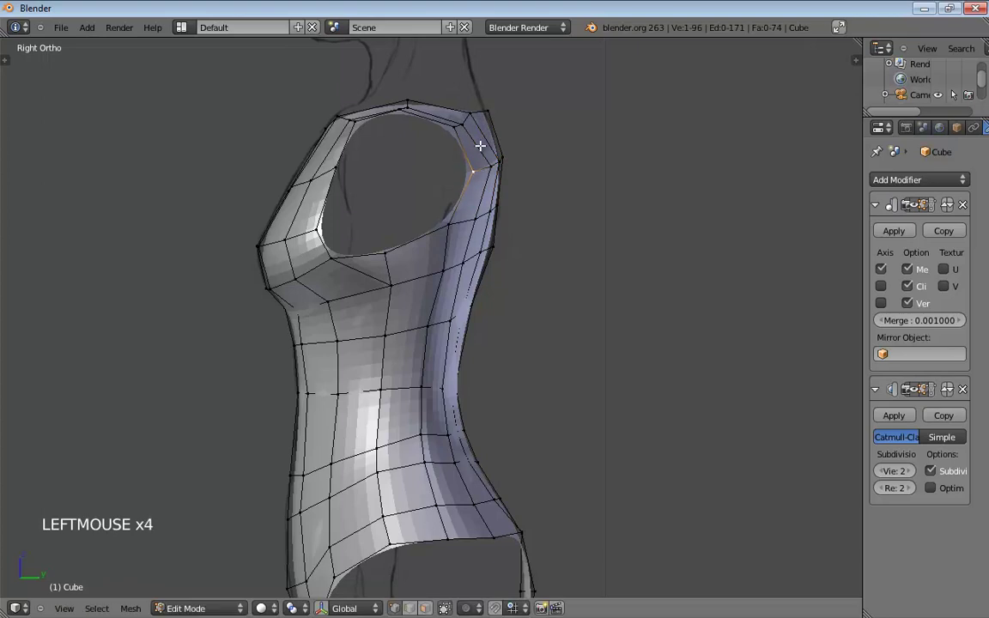
- Adjust the vertices at the armhole's upper rear corner and in the middle of its lower border
drag(472, 114, 410, 105)
click(453, 127)
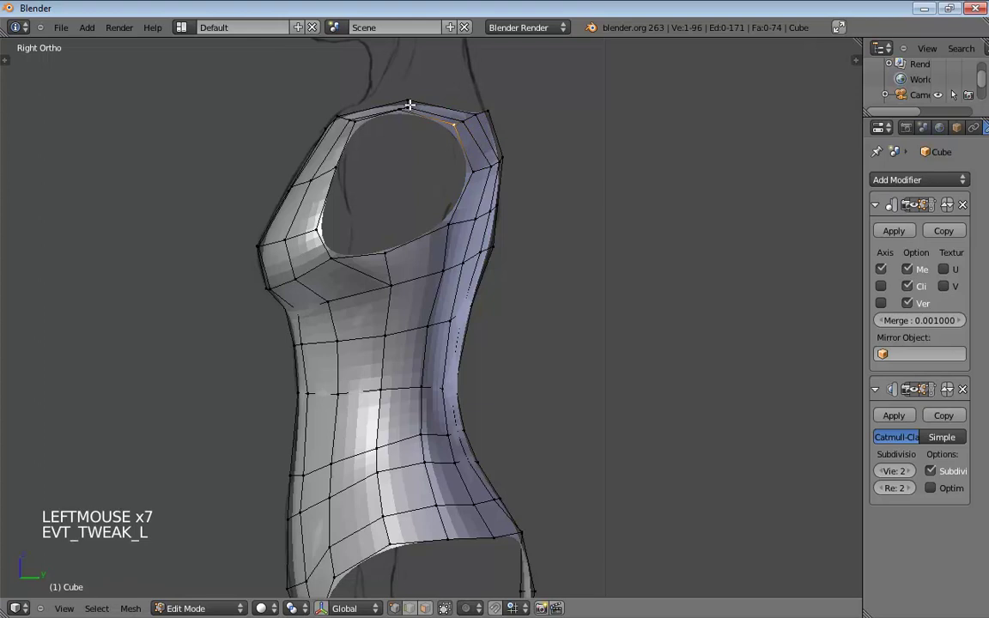
click(384, 246)
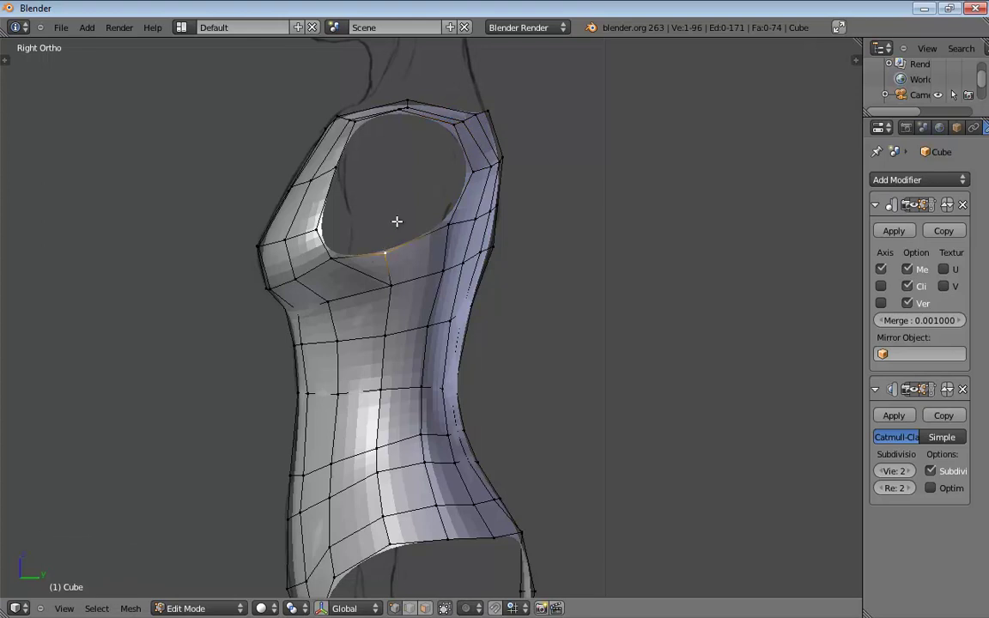
- Switch to edge select mode and extrude the armhole's lower front edge about 0.145 into the opening
middle_drag(396, 221, 378, 250)
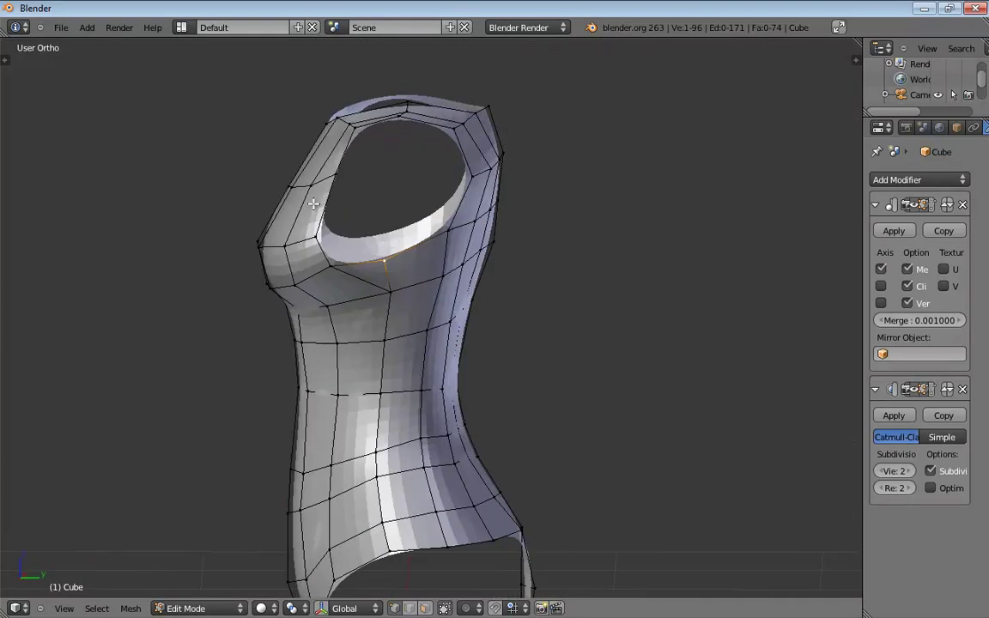
key(ctrl+Tab)
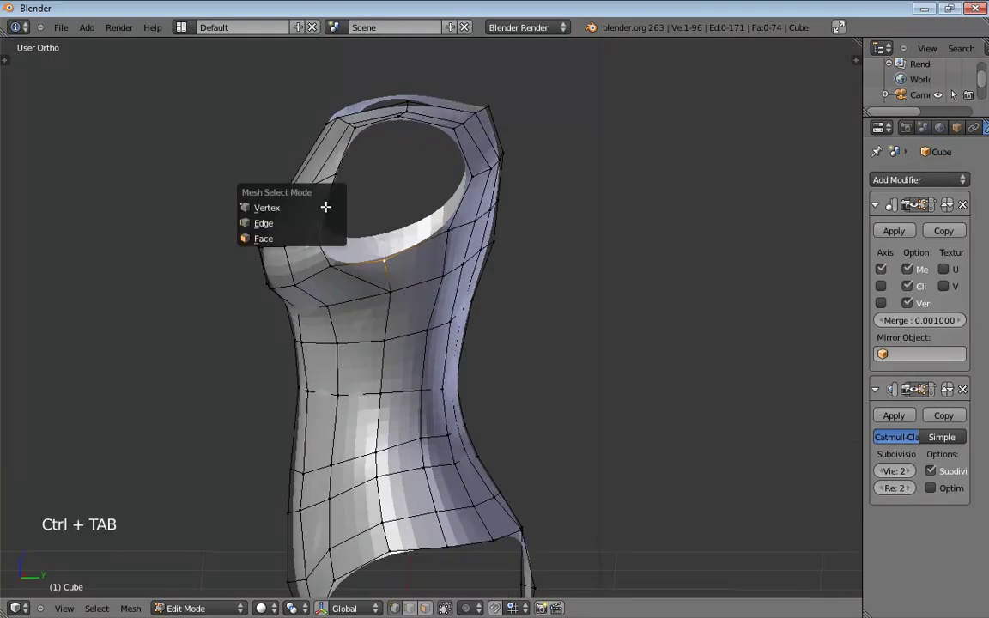
click(240, 204)
click(361, 212)
key(e)
key(e)
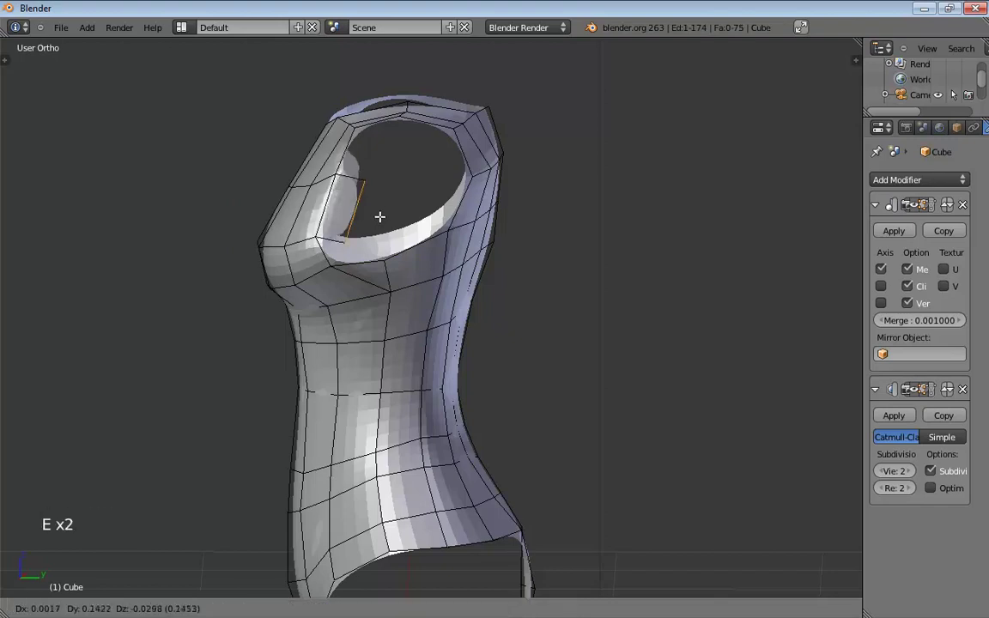
click(379, 215)
- In vertex select mode, merge the extruded edge's lower vertex into the armhole's lower front corner vertex with At Last
middle_drag(396, 225, 379, 223)
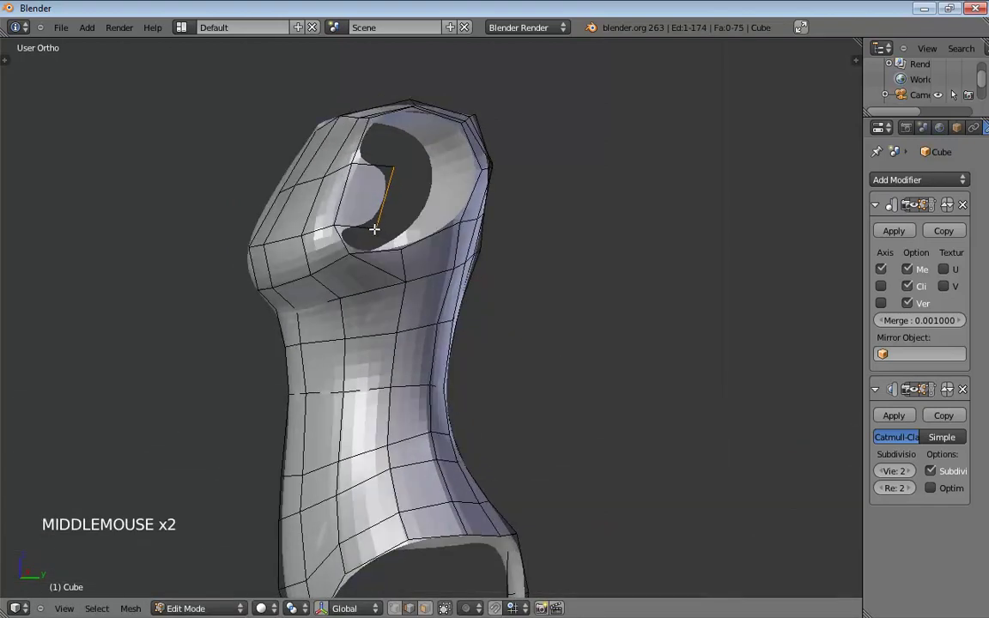
key(ctrl+Tab)
click(377, 218)
click(380, 227)
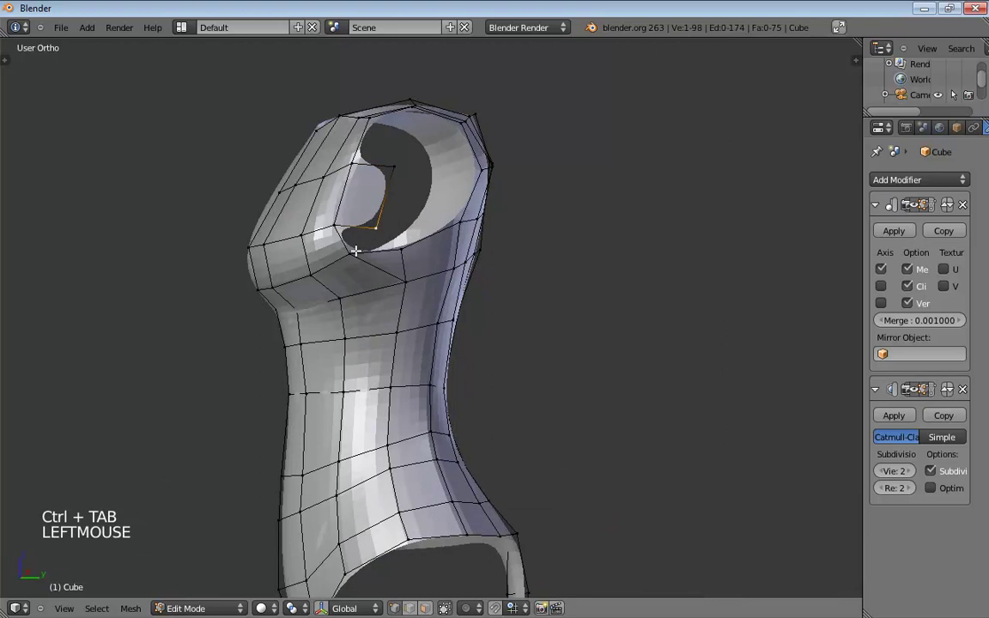
shift+click(351, 253)
key(alt+m)
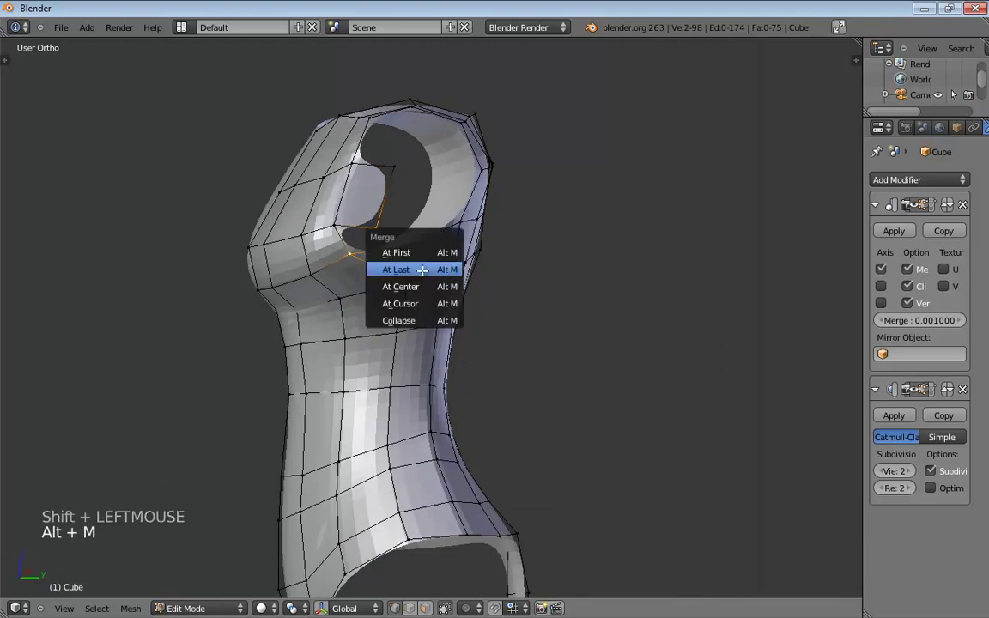
click(415, 269)
- Merge the extruded edge's upper vertex into the middle vertex of the armhole's lower border with At Last
click(390, 184)
shift+click(422, 249)
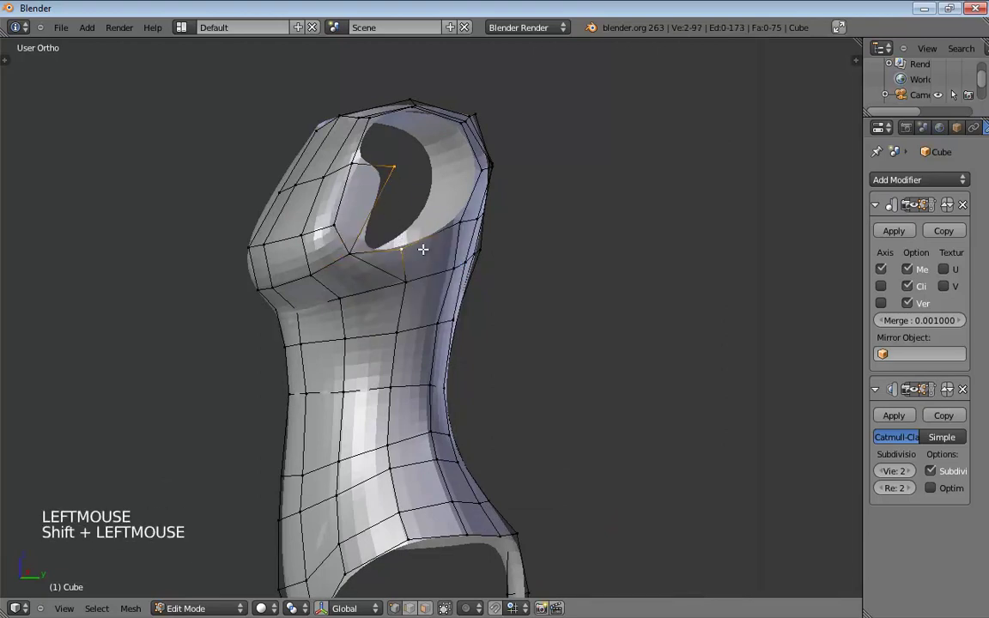
key(alt+m)
click(424, 254)
- Cut a new edge row with the Knife from the armhole's lower front border across the bust to the body's centre line
middle_drag(426, 254, 385, 257)
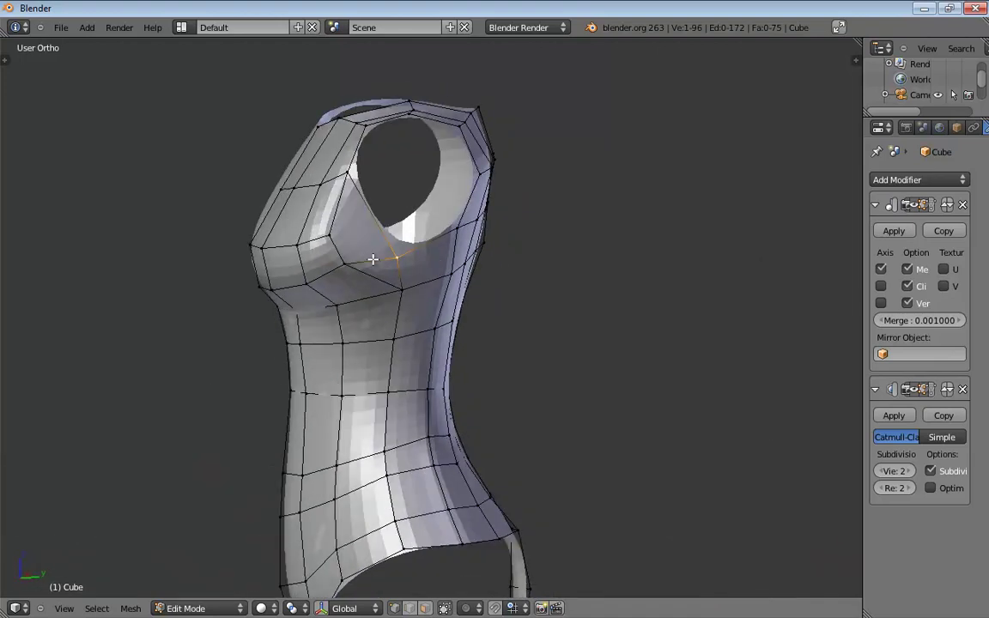
key(k)
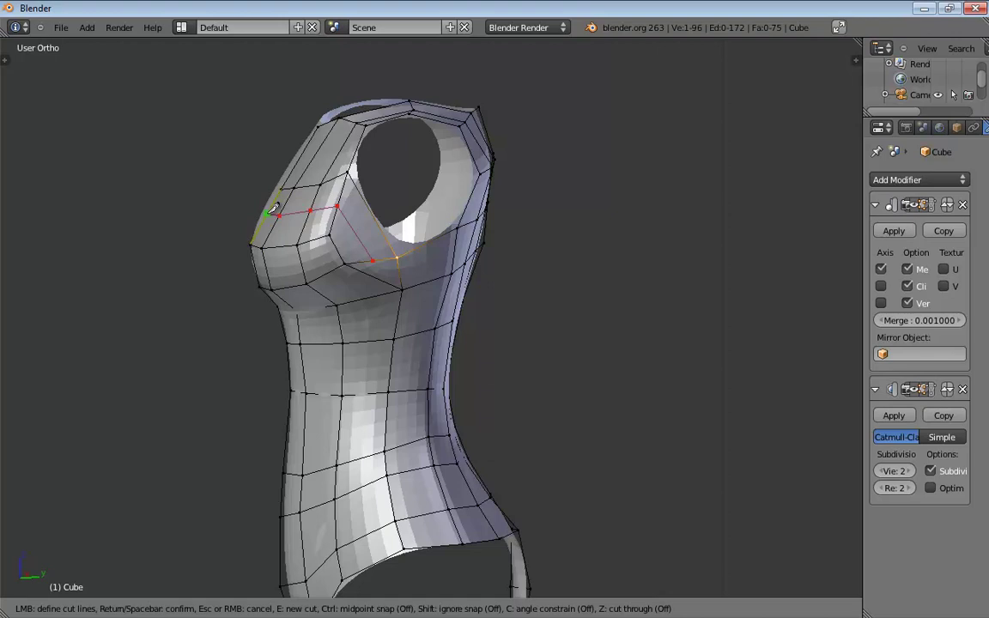
key(Return)
- Raise the vertices of the upper chest row and the newly cut row so the rows are evenly spaced
middle_drag(359, 263, 406, 237)
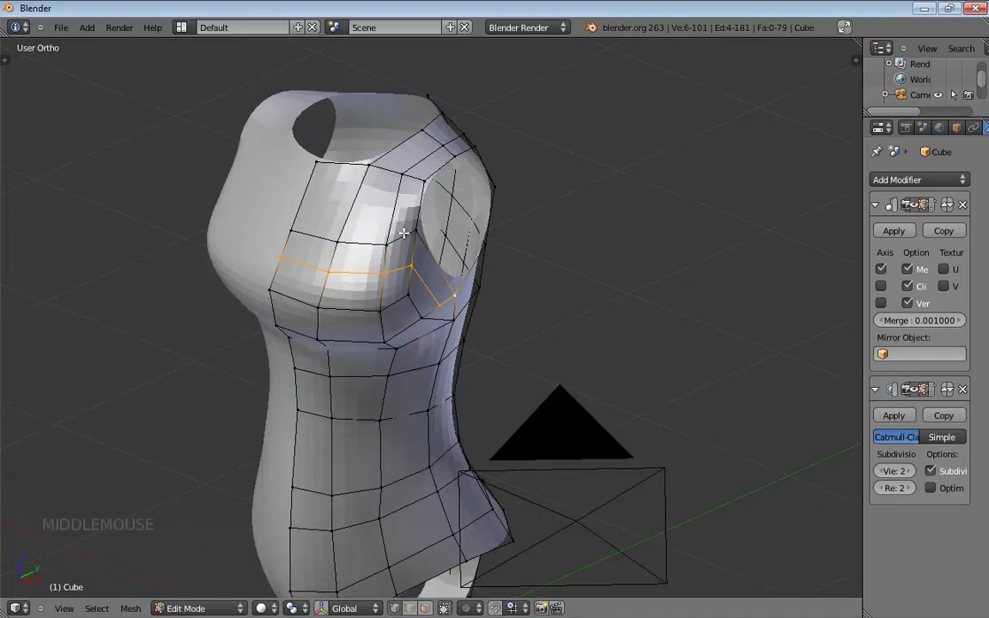
key(ctrl+Tab)
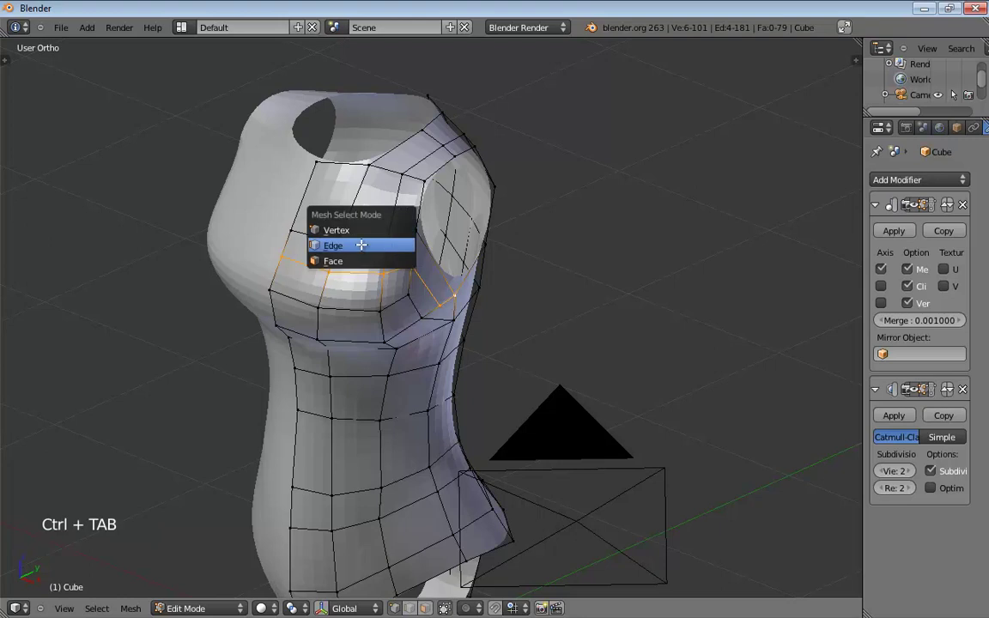
click(399, 244)
drag(388, 246, 395, 216)
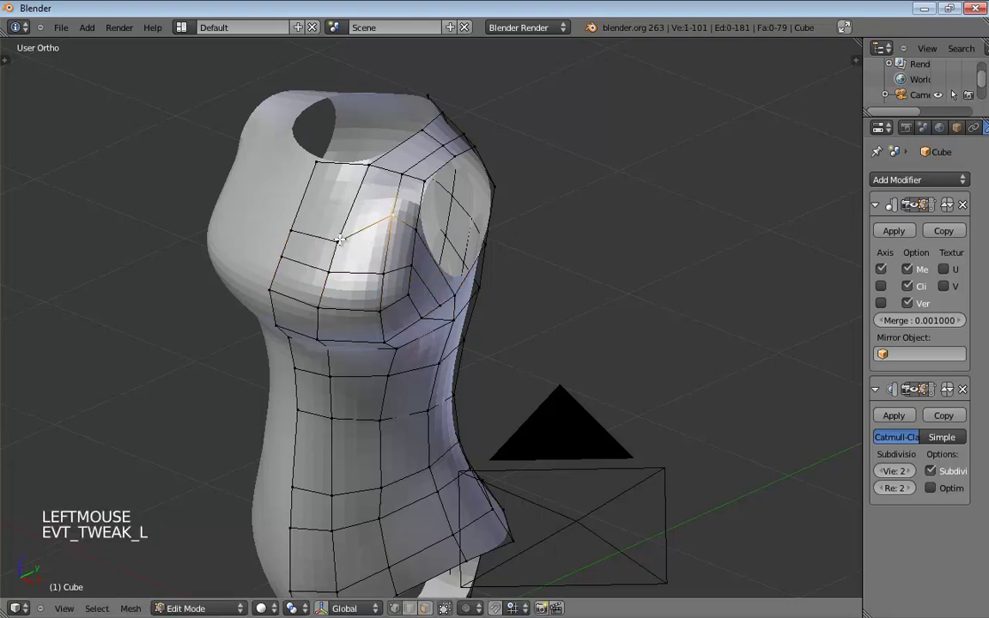
drag(339, 241, 352, 206)
drag(295, 228, 312, 192)
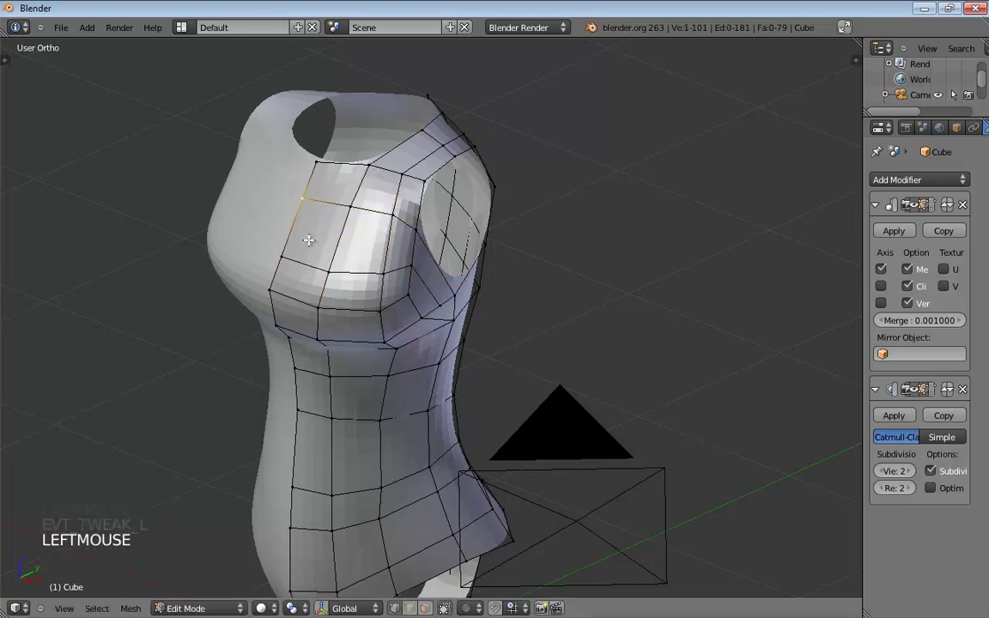
drag(332, 267, 292, 238)
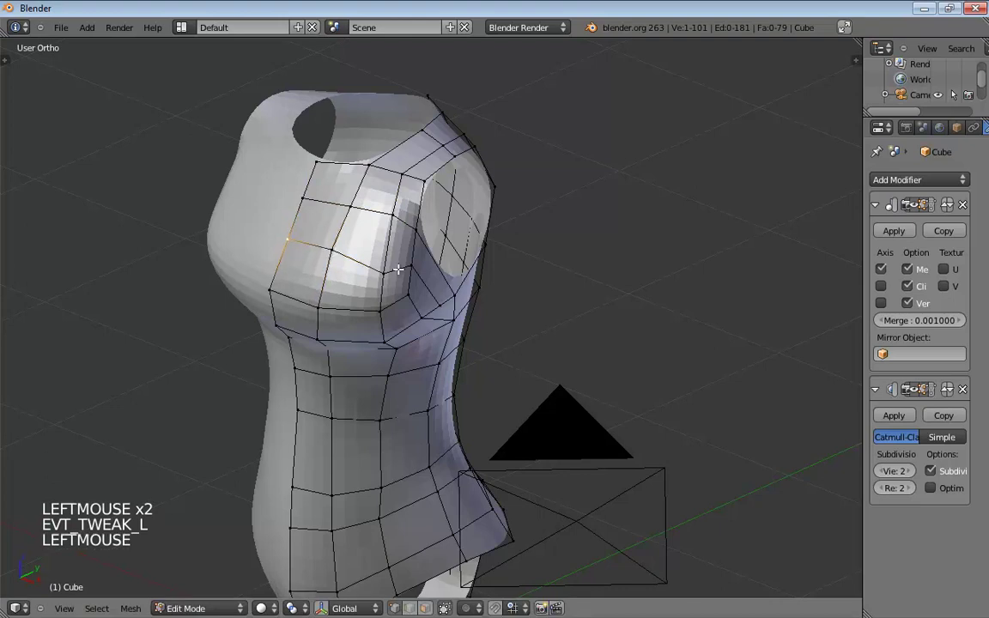
drag(388, 262, 388, 245)
click(292, 234)
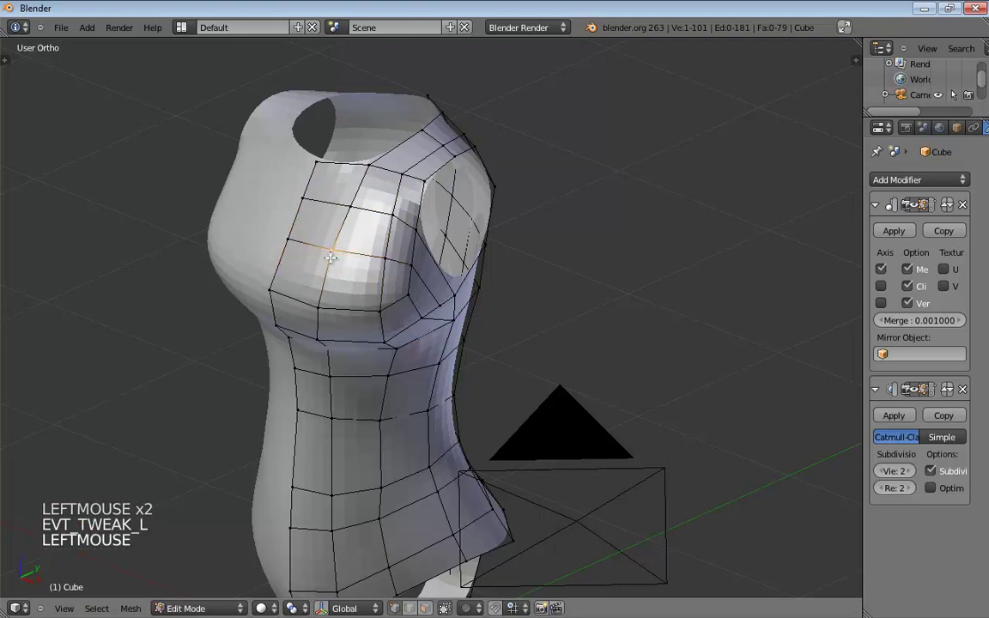
- Adjust the vertices between the side of the bust and the armhole's front border to even out the new faces
middle_drag(411, 264, 439, 283)
scroll(354, 243, up, 2)
scroll(416, 286, up, 1)
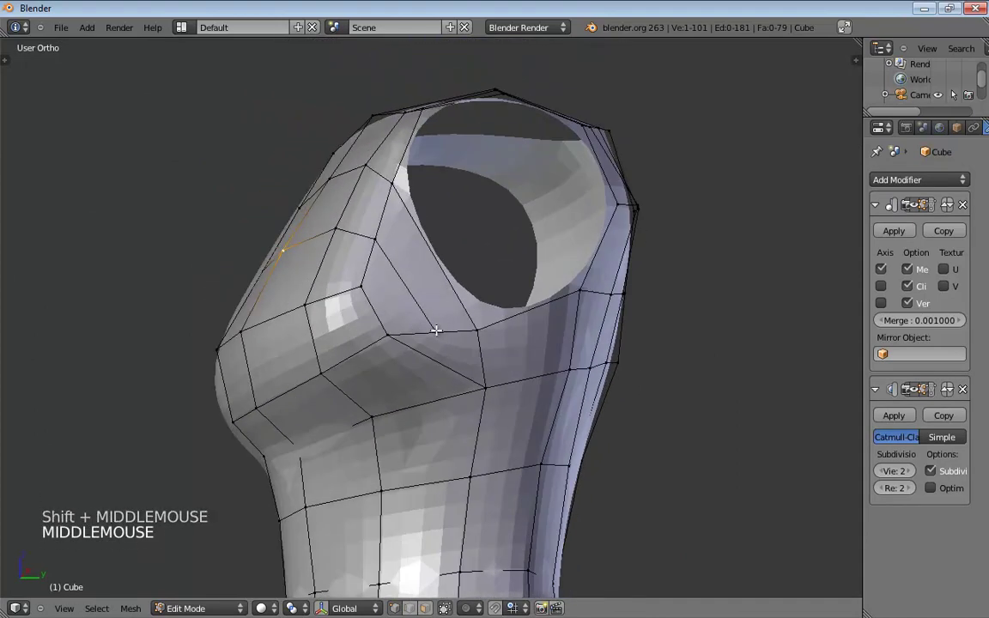
click(422, 300)
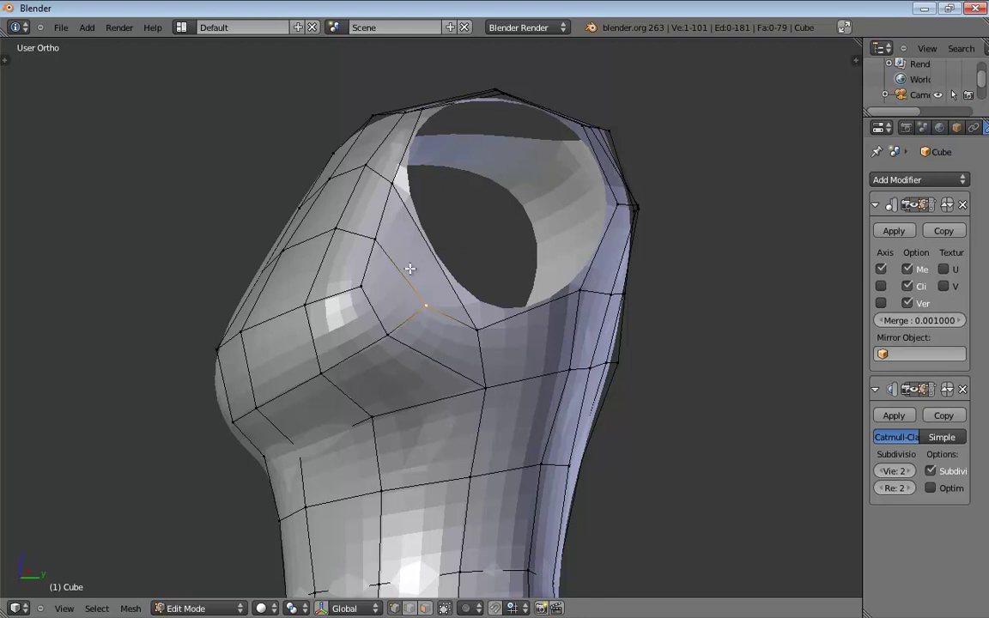
middle_drag(410, 269, 382, 262)
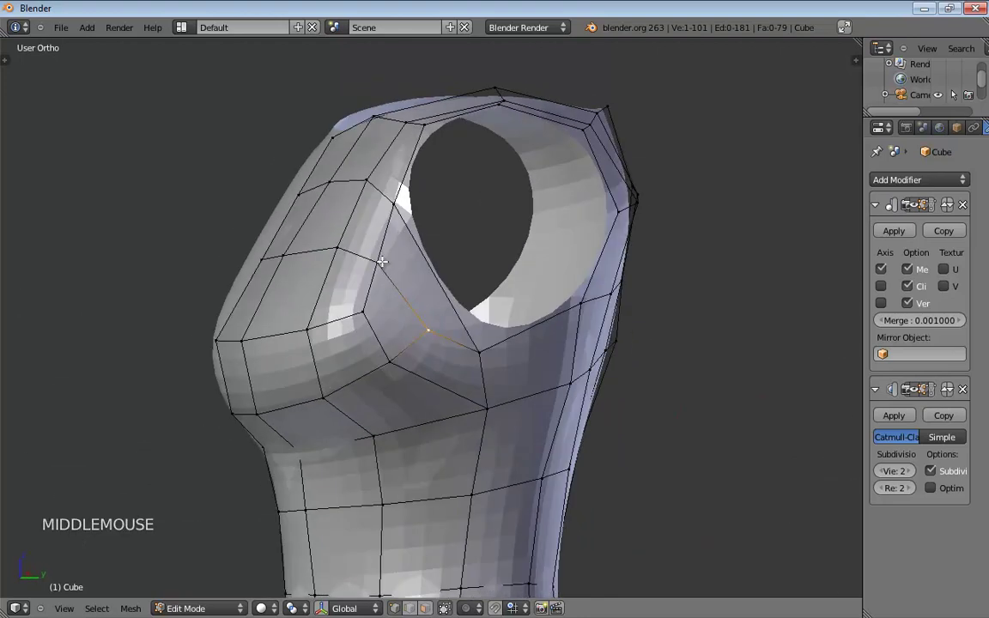
drag(382, 262, 396, 273)
drag(400, 207, 419, 224)
middle_drag(419, 223, 423, 331)
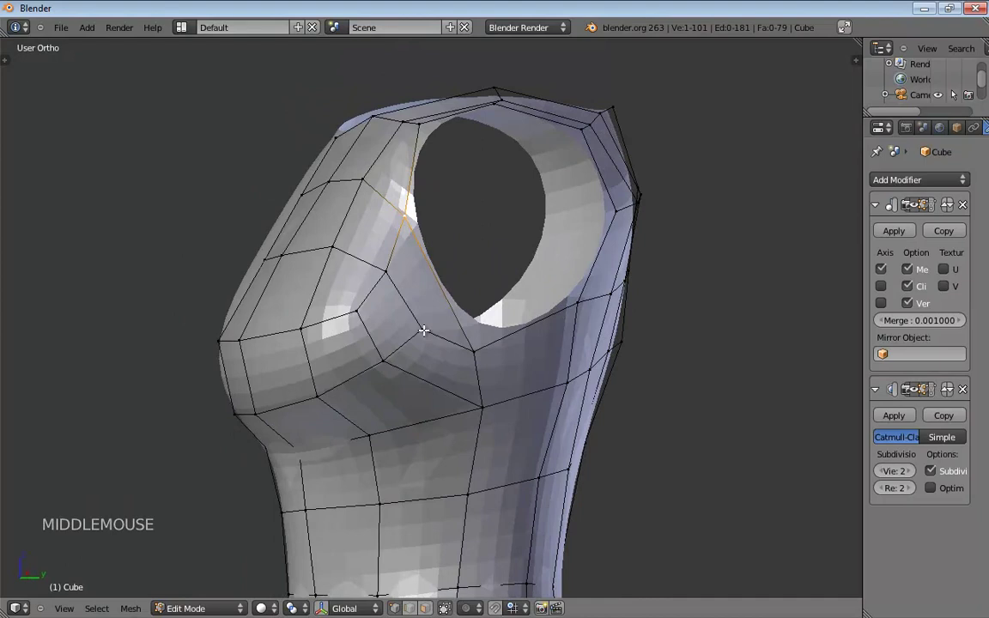
drag(423, 330, 436, 348)
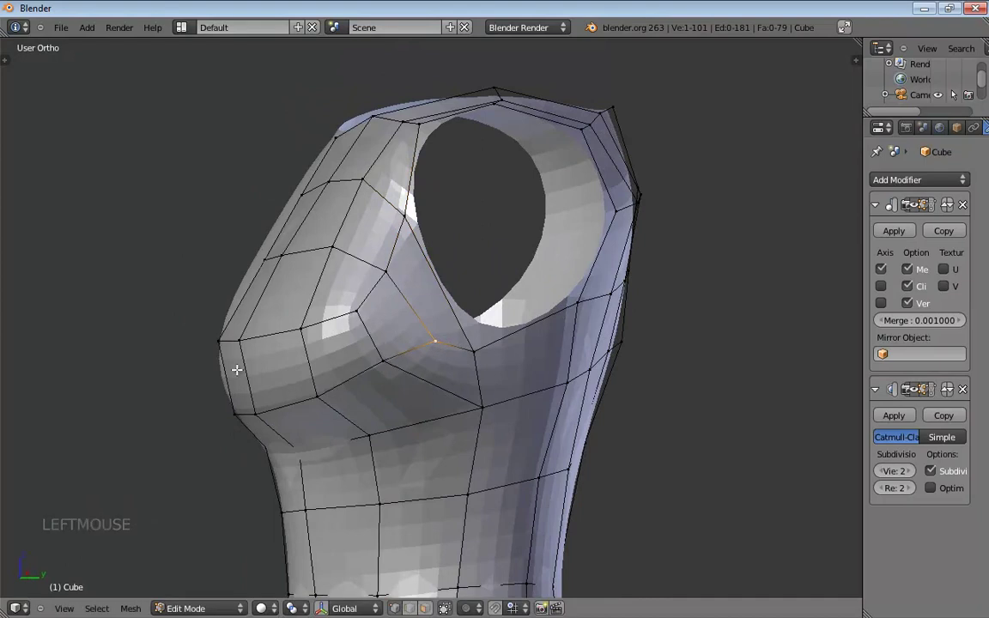
- In the wireframe right orthographic view, raise the vertices of the upper bust row and the armhole's front border vertex
middle_drag(352, 323, 312, 328)
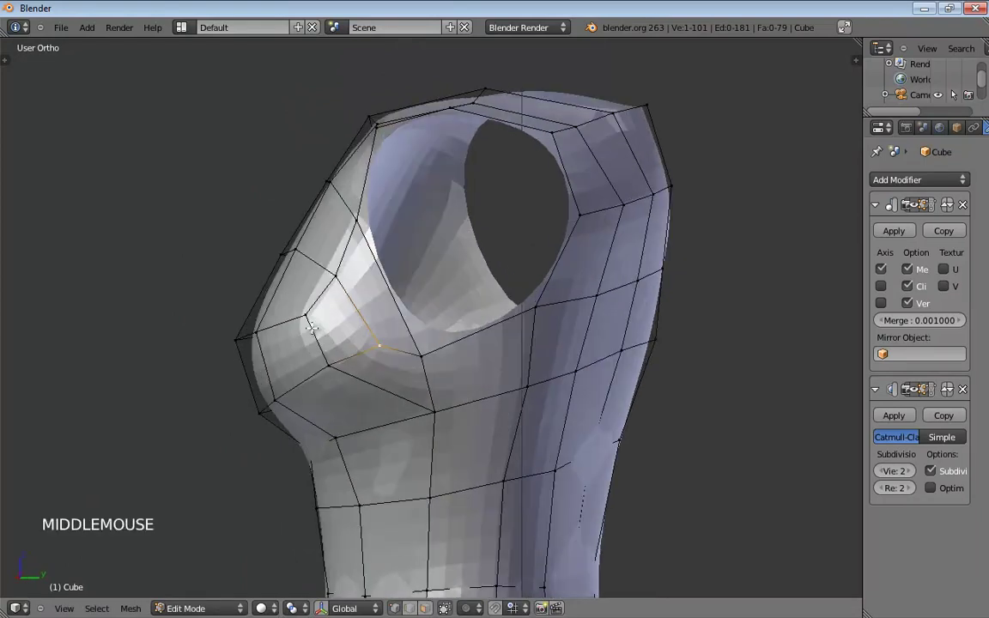
key(KP_3)
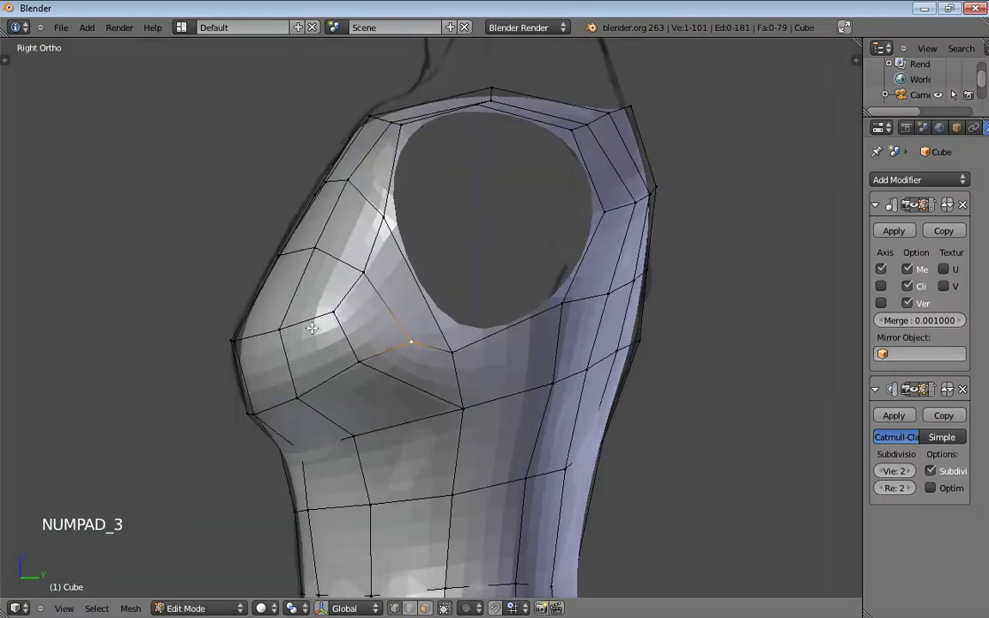
key(KP_5)
key(KP_5)
key(z)
mouse_move(296, 337)
shift+middle_down()
mouse_move(364, 320)
mouse_move(313, 312)
shift+middle_up()
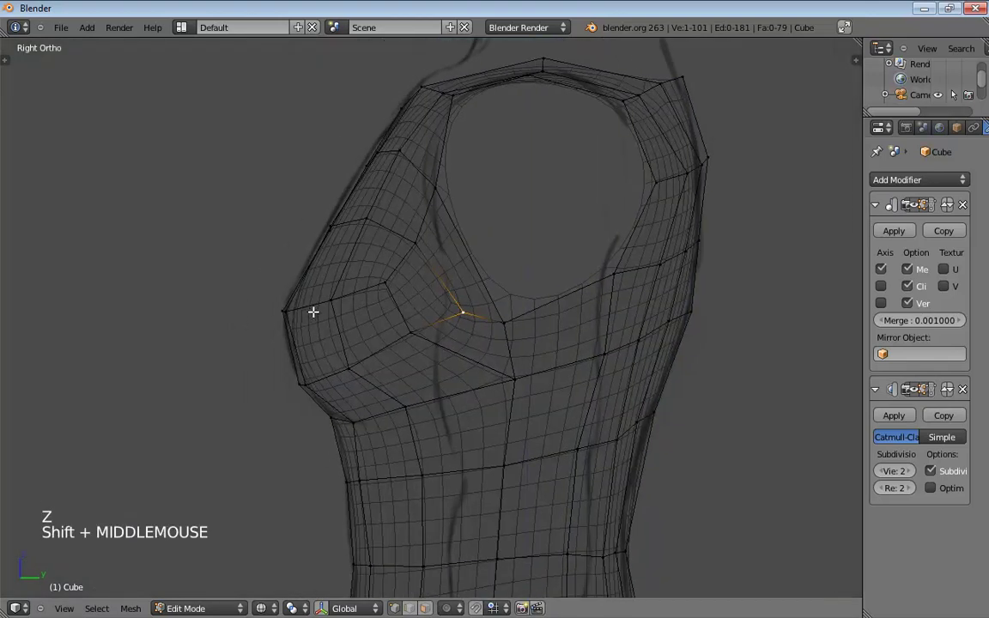
drag(281, 309, 339, 261)
mouse_move(416, 242)
mouse_down()
mouse_move(411, 221)
mouse_move(412, 232)
mouse_up()
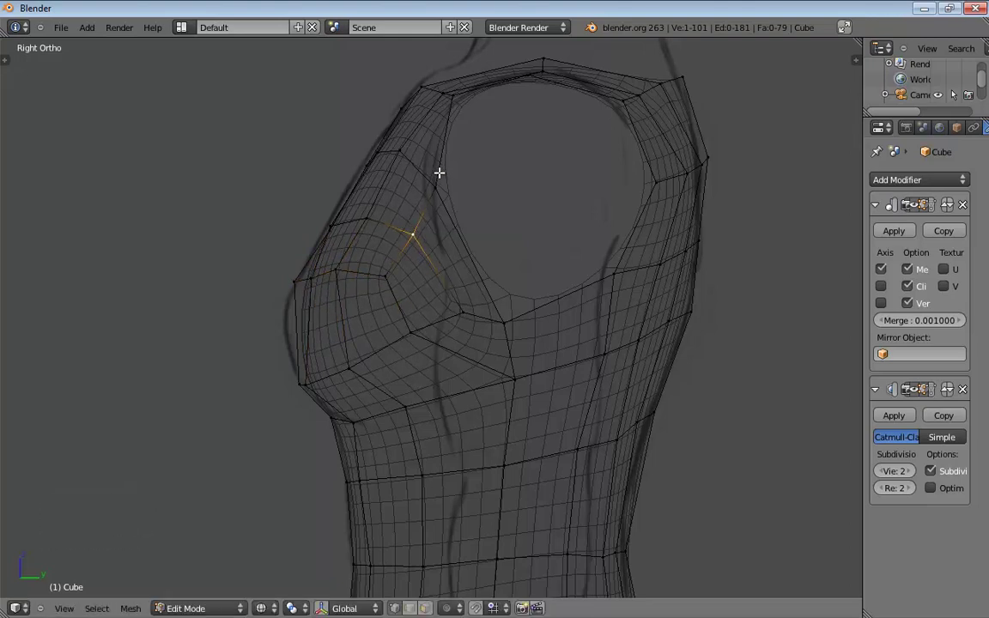
drag(435, 188, 440, 159)
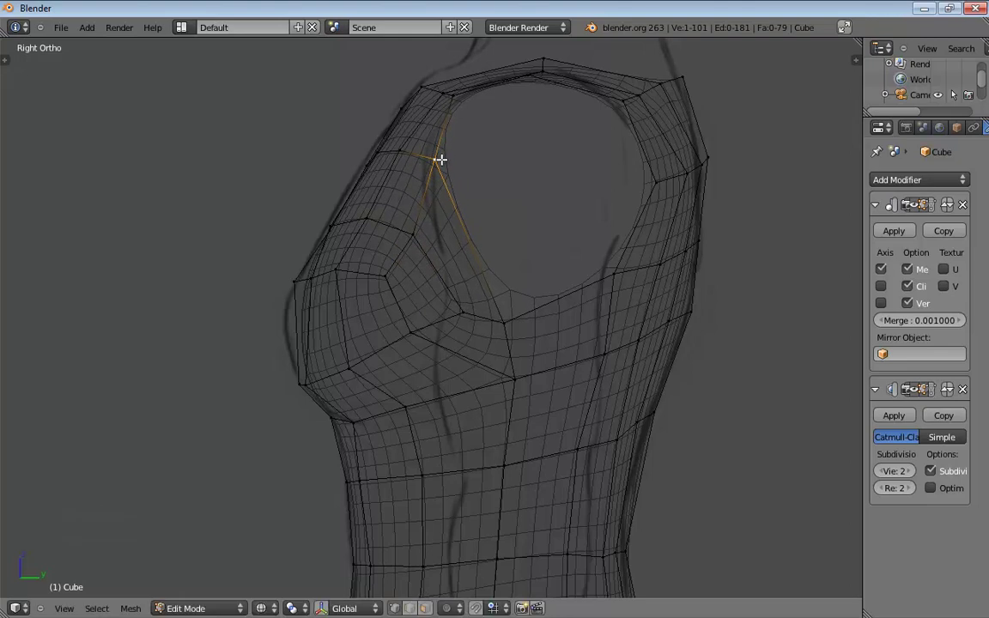
- Reposition the vertices around the side of the bust to spread its loop into a rounder shape
drag(387, 276, 384, 267)
drag(309, 386, 344, 372)
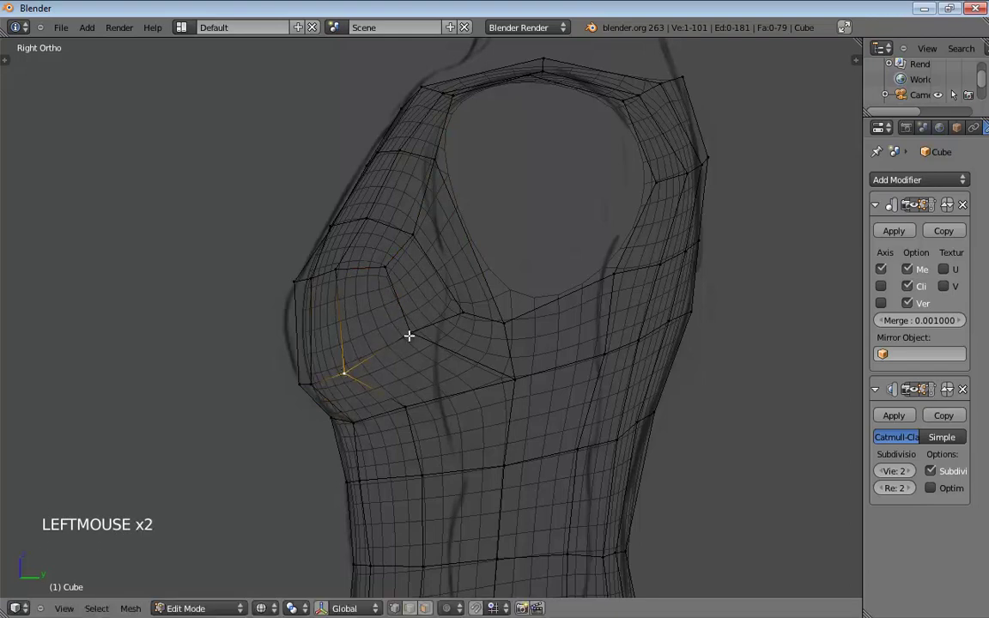
drag(411, 335, 405, 346)
drag(420, 237, 407, 224)
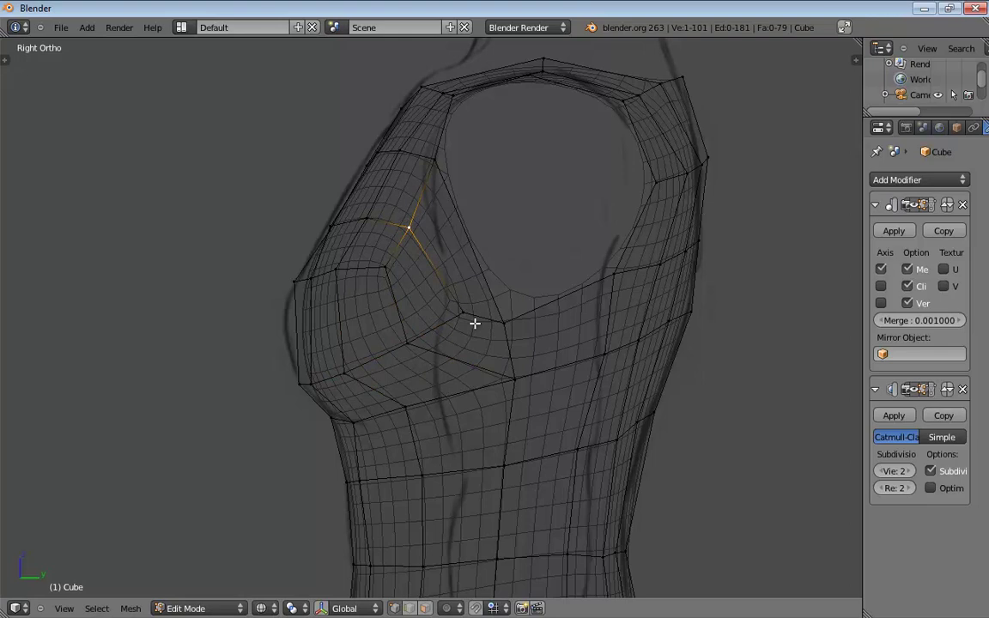
- Reposition the armhole's border vertices along its underside and back to widen and round the opening
click(503, 324)
shift+middle_drag(580, 294, 587, 294)
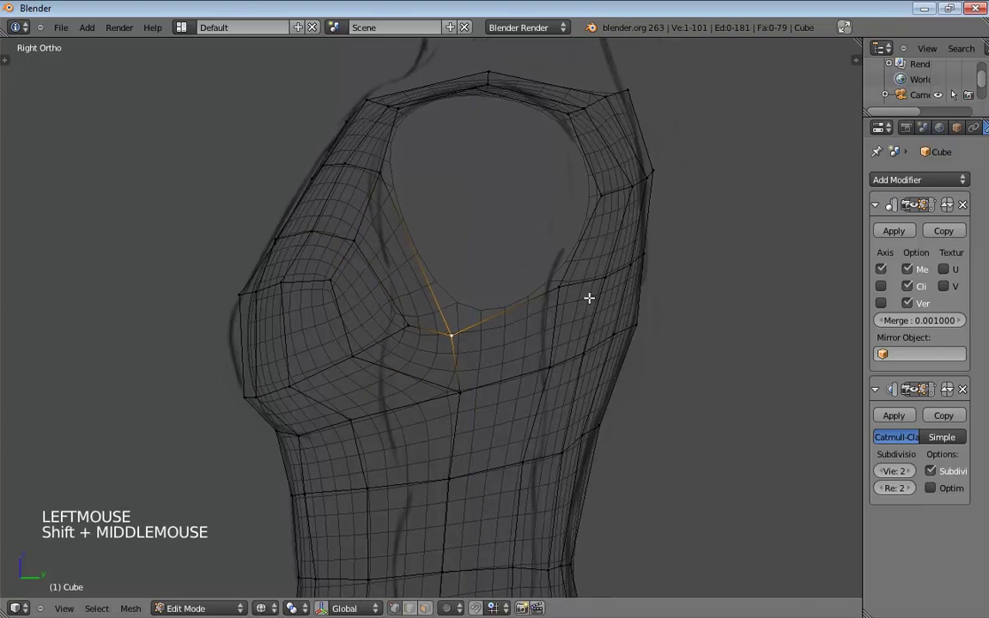
click(559, 291)
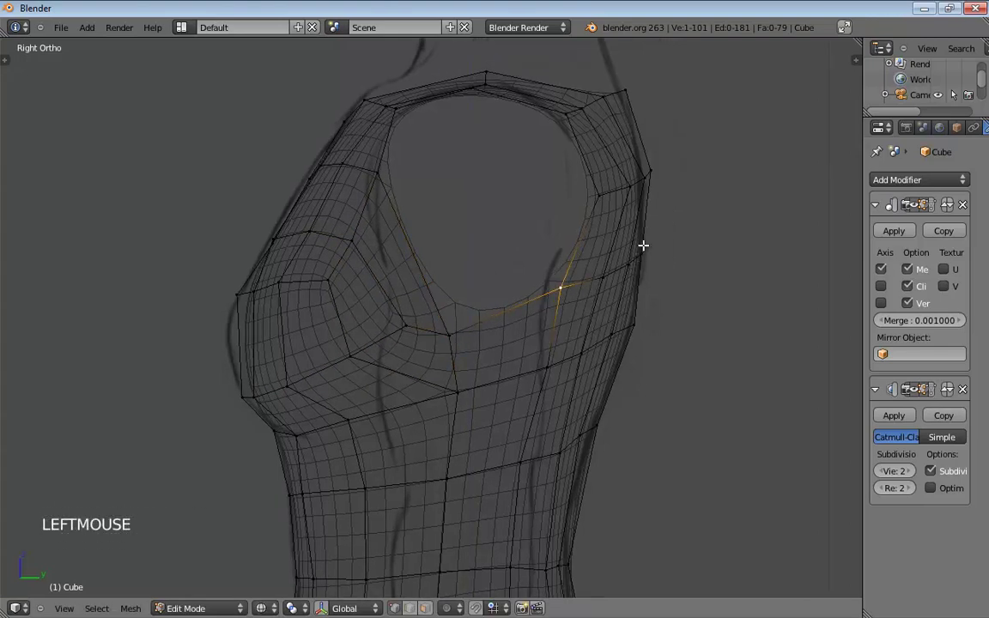
shift+middle_drag(645, 104, 646, 158)
click(594, 159)
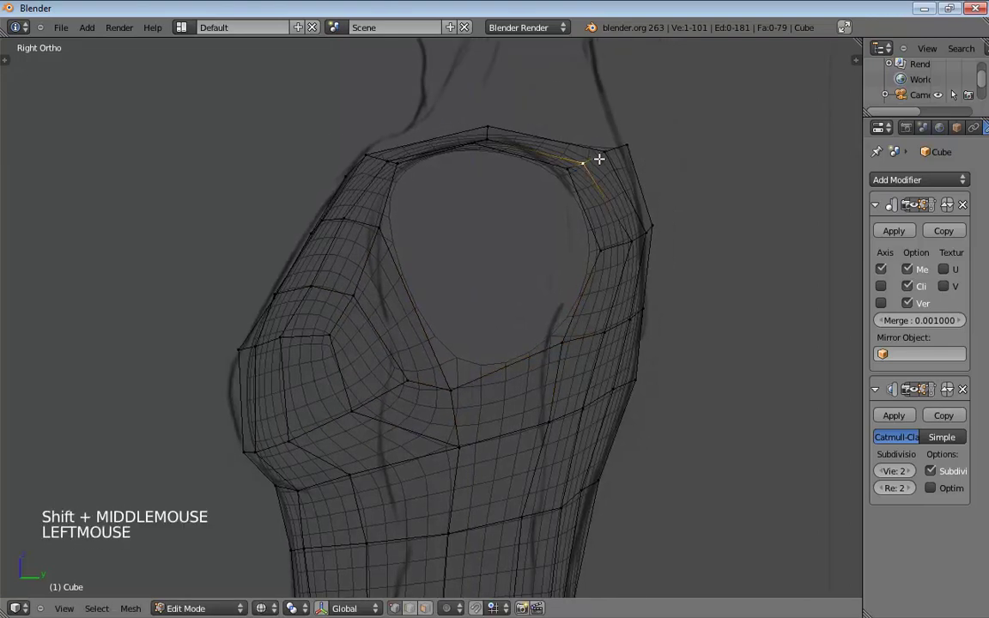
click(574, 170)
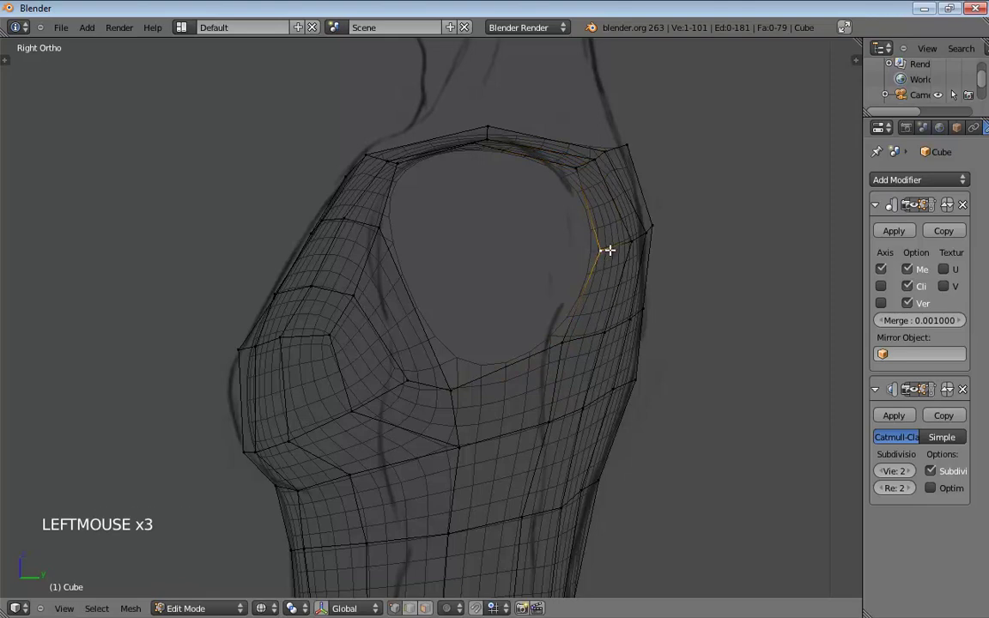
drag(609, 250, 621, 250)
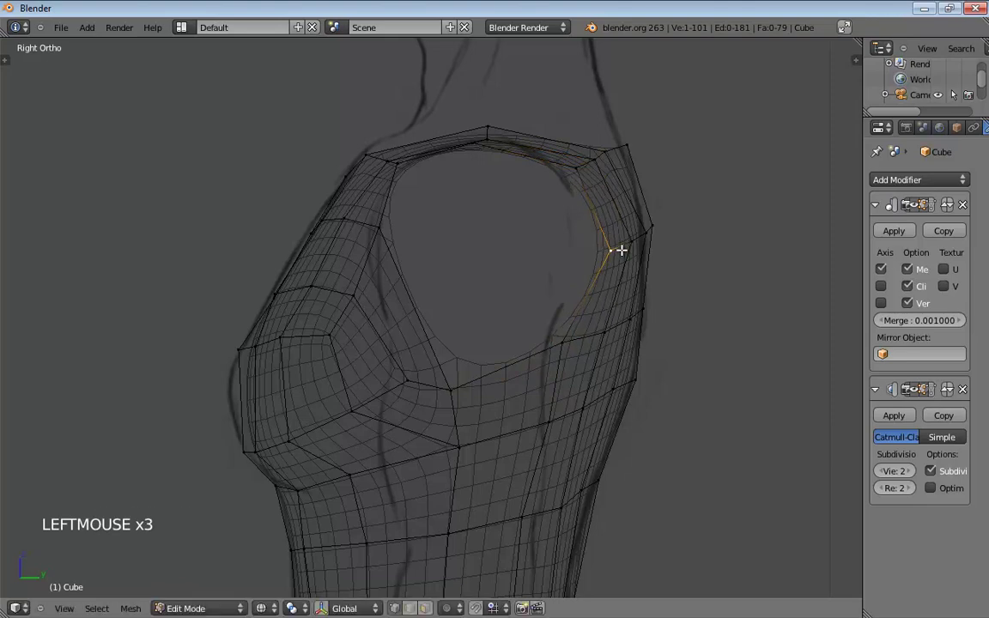
- Cut a centred edge loop across the middle of the bust up to the armhole's front border
key(ctrl+r)
click(414, 309)
right_click(361, 350)
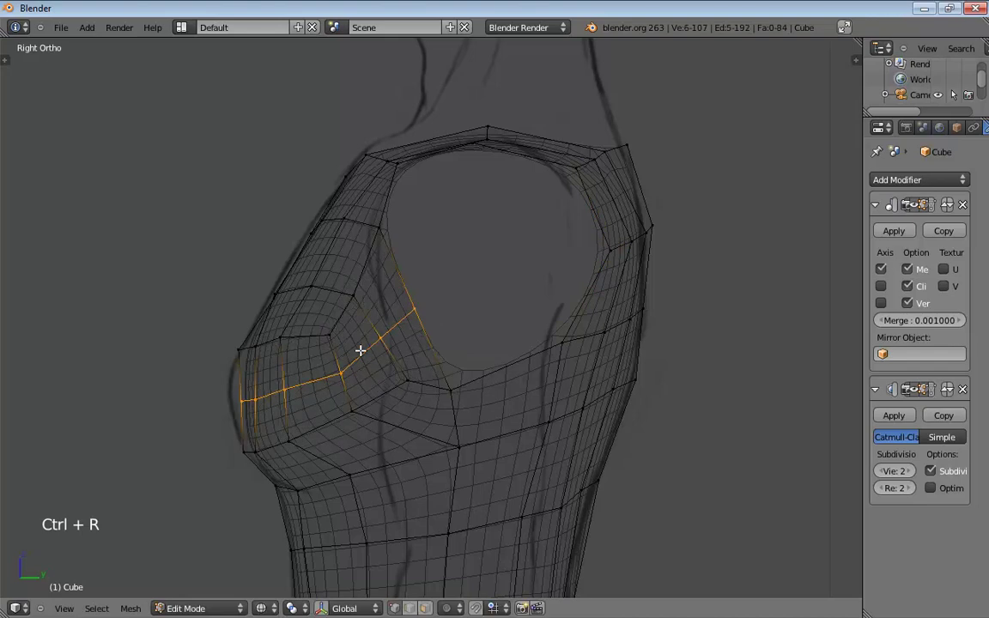
- Reposition the new loop's vertices to follow the bust's side profile and round the armhole's front border
mouse_move(242, 403)
mouse_down()
mouse_move(220, 403)
mouse_move(258, 395)
mouse_up()
drag(335, 374, 343, 424)
drag(397, 399, 404, 390)
drag(382, 344, 380, 362)
drag(412, 314, 400, 326)
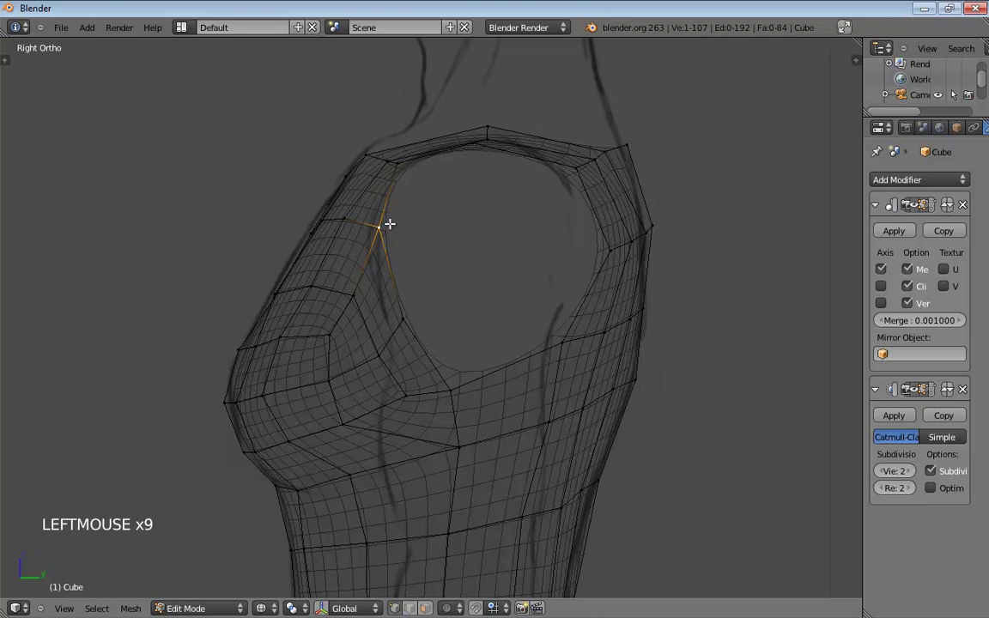
- In solid shading, shift the vertices of the upper chest columns to even out the faces above the bust
middle_drag(390, 224, 539, 326)
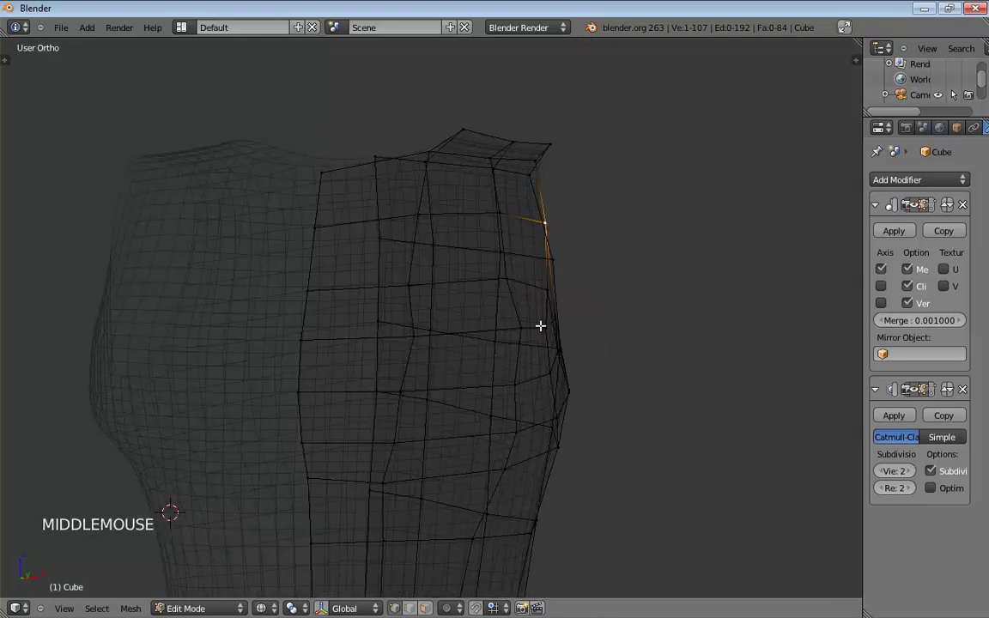
mouse_move(516, 329)
mouse_down()
mouse_move(483, 329)
mouse_move(515, 335)
mouse_up()
key(z)
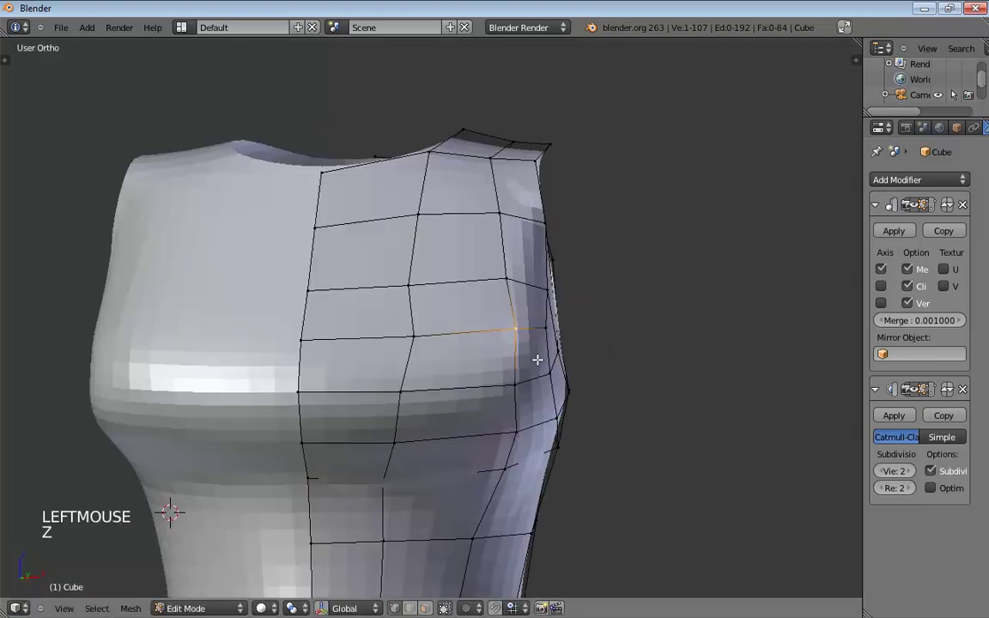
middle_drag(536, 358, 454, 329)
drag(441, 320, 428, 319)
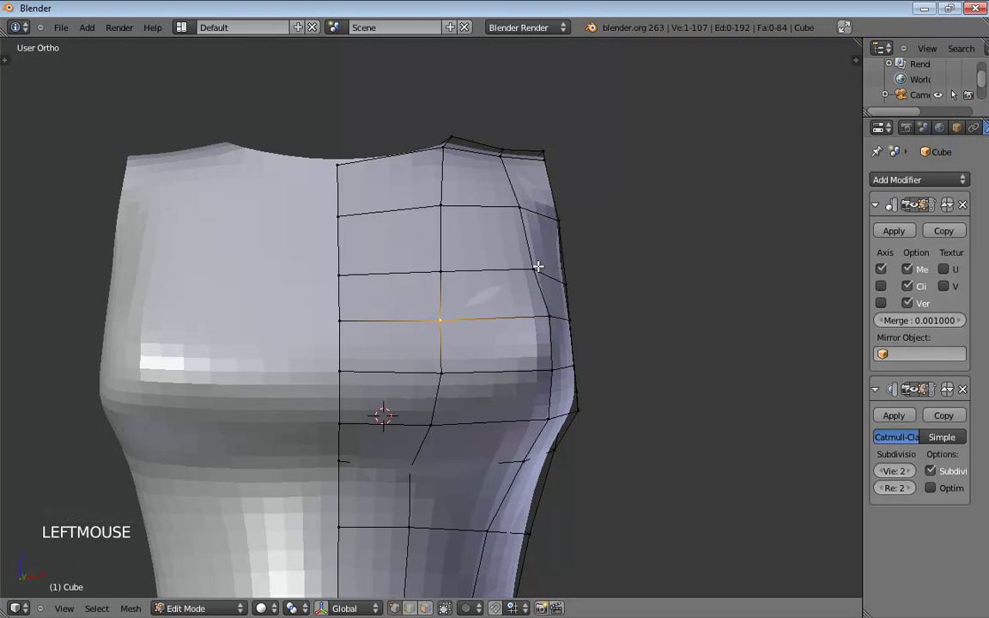
click(534, 267)
middle_drag(529, 380, 462, 341)
scroll(449, 364, down, 3)
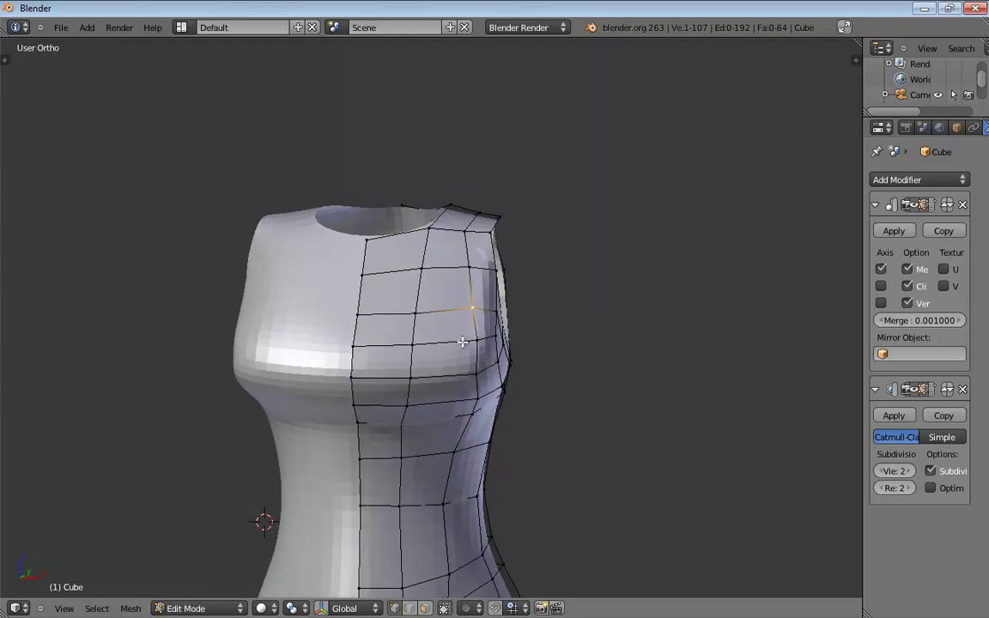
- Demonstrate the Mirror modifier's Clipping by pulling a centre seam vertex with it on and off, and restore the option and vertex
drag(367, 316, 399, 304)
key(ctrl+z)
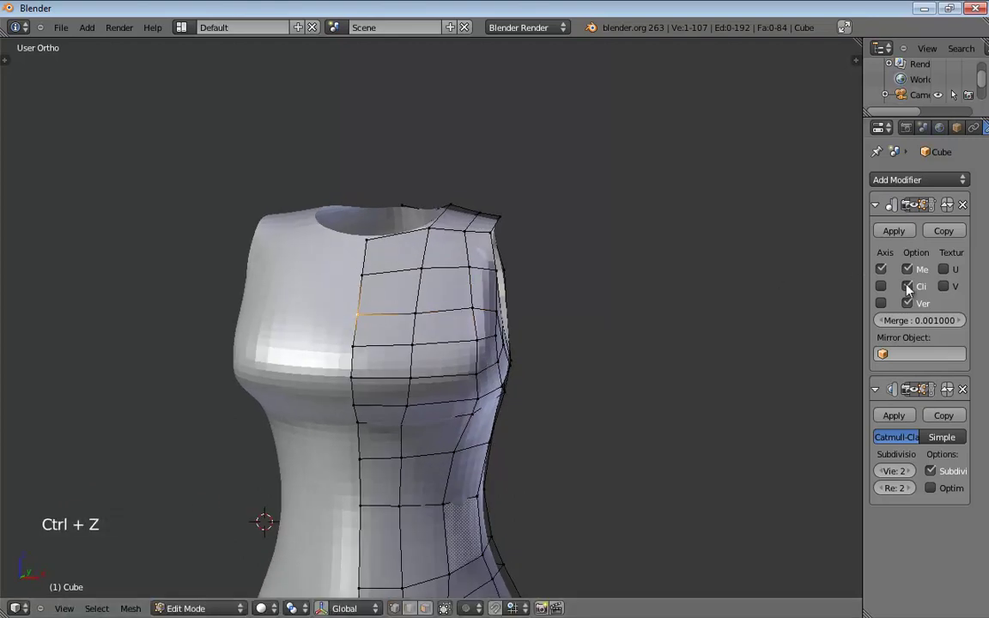
drag(863, 307, 684, 325)
click(774, 287)
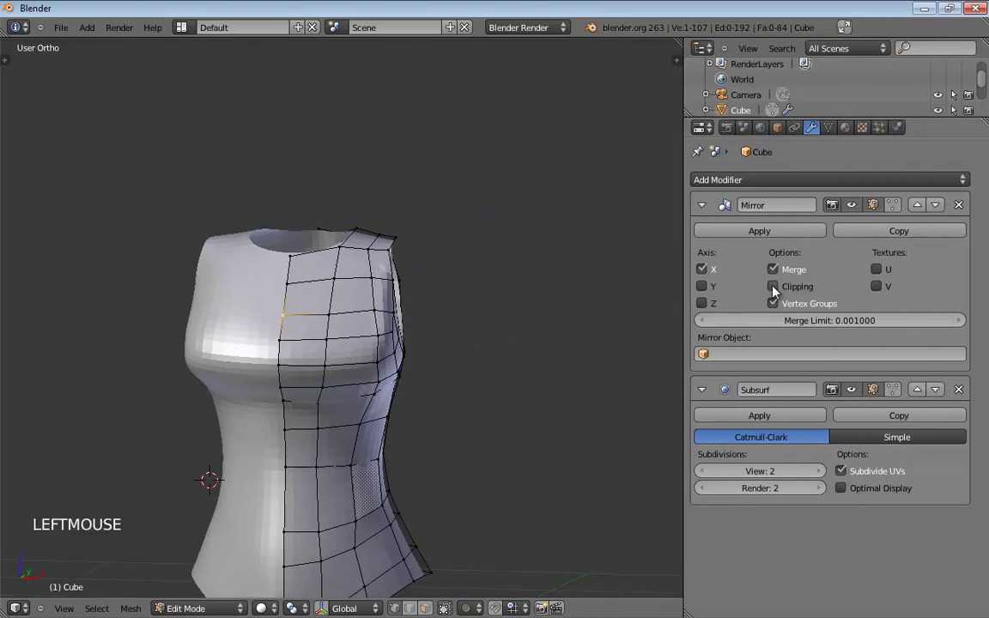
mouse_move(286, 318)
mouse_down()
mouse_move(313, 310)
mouse_move(260, 312)
mouse_move(268, 311)
mouse_up()
click(772, 287)
key(ctrl+z)
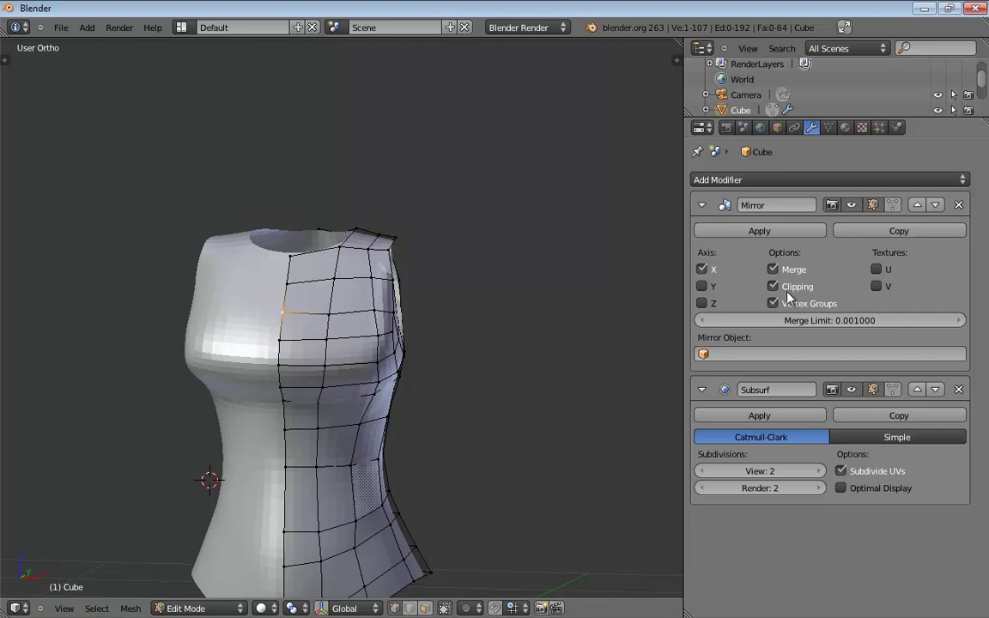
drag(684, 289, 855, 289)
- Pull the outer bust column's vertices inward, from the row under the bust up to its upper part
middle_drag(710, 336, 658, 312)
scroll(524, 360, down, 2)
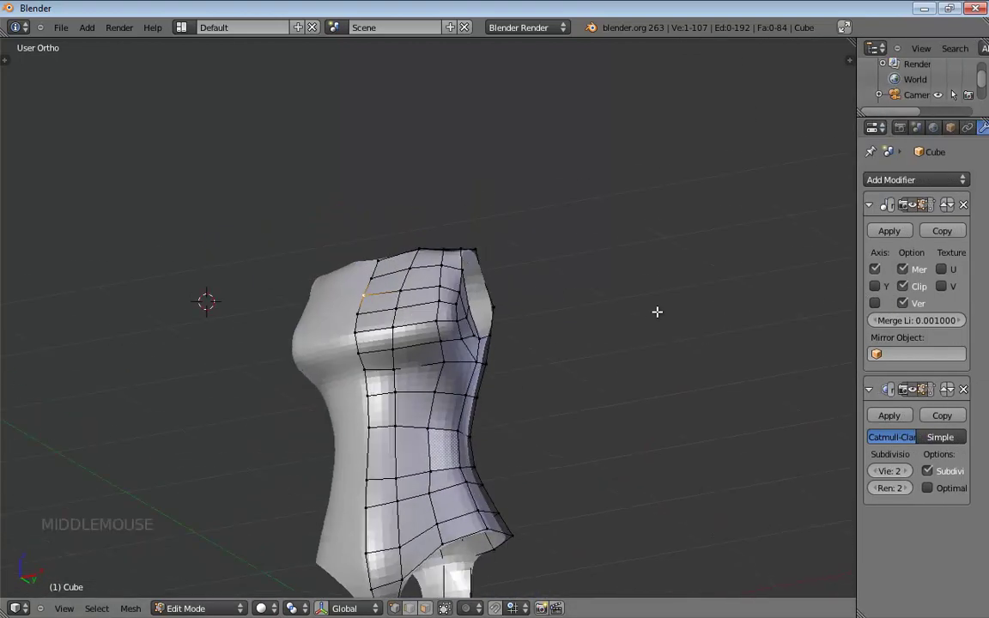
scroll(573, 332, up, 2)
scroll(574, 333, up, 2)
mouse_move(565, 342)
middle_down()
mouse_move(569, 335)
mouse_move(550, 336)
middle_up()
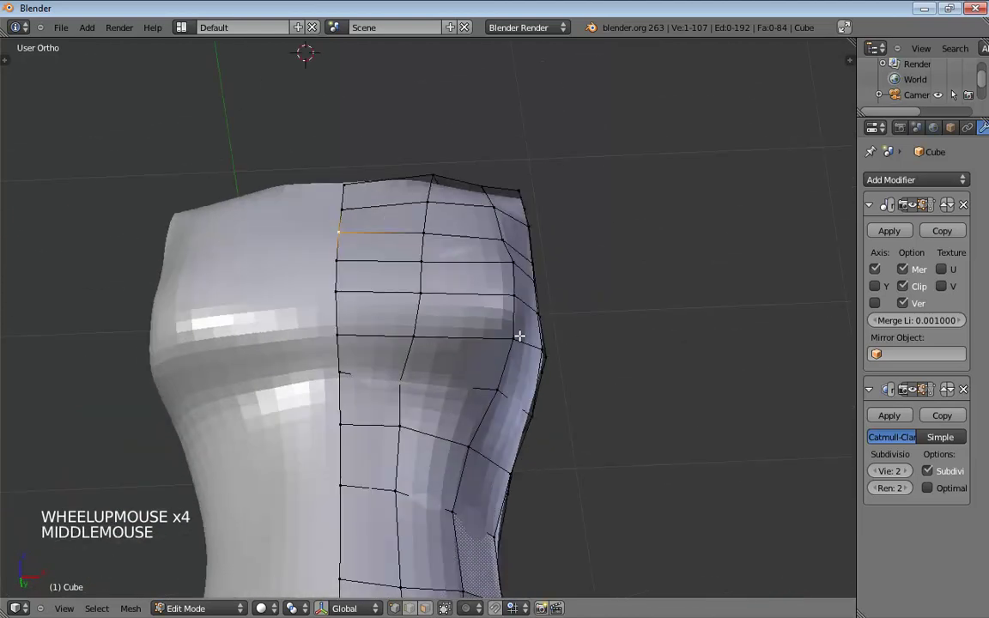
click(502, 336)
drag(501, 337, 483, 338)
drag(499, 390, 471, 388)
middle_drag(471, 388, 445, 334)
drag(432, 283, 404, 294)
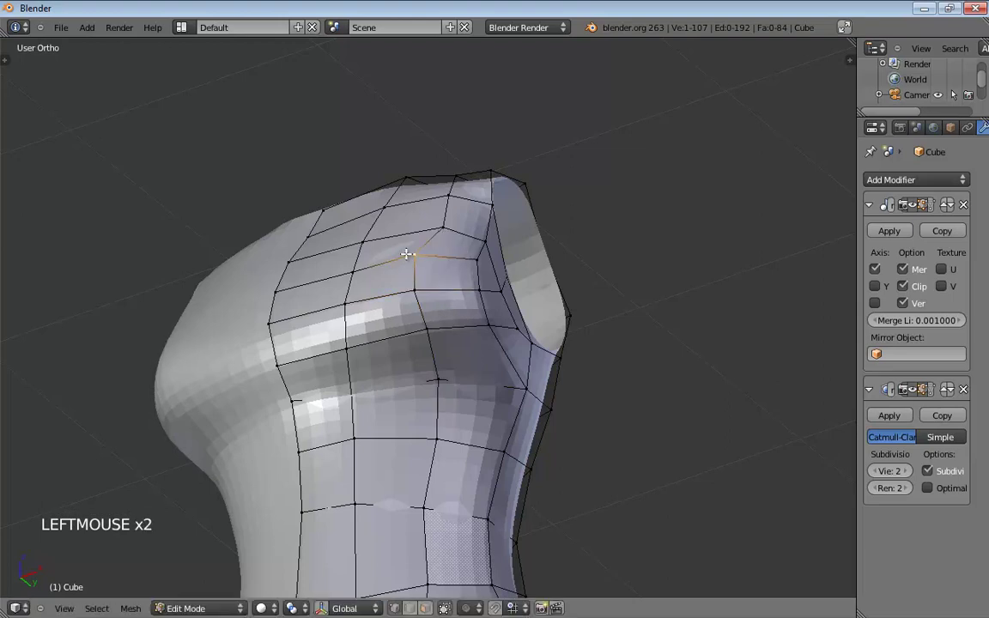
- Move the outer chest column's vertices inward from above the bust up to the shoulder
middle_drag(425, 251, 461, 323)
middle_drag(523, 301, 486, 353)
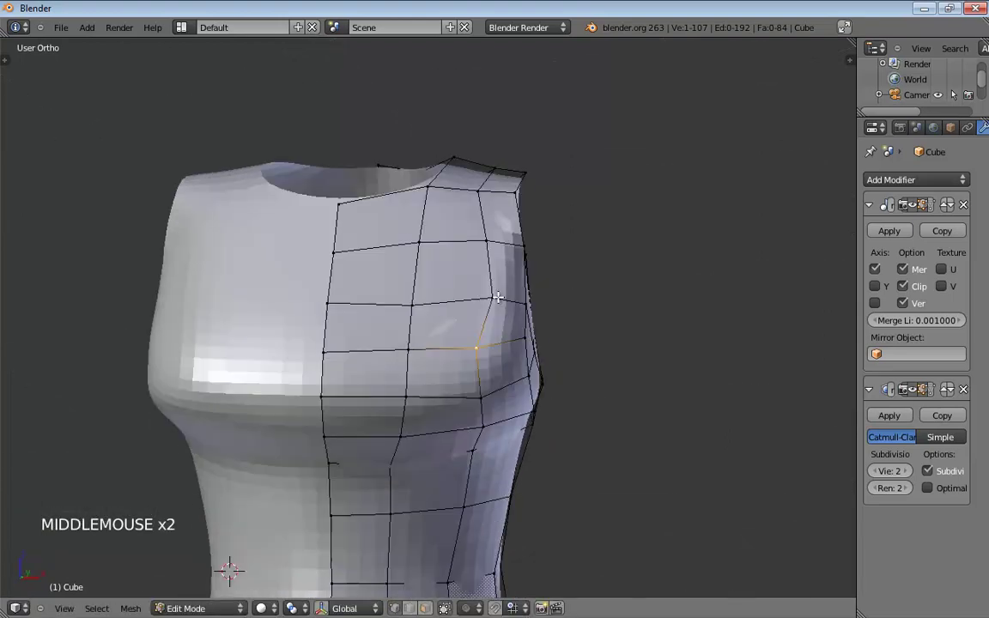
drag(486, 297, 455, 300)
drag(486, 241, 470, 237)
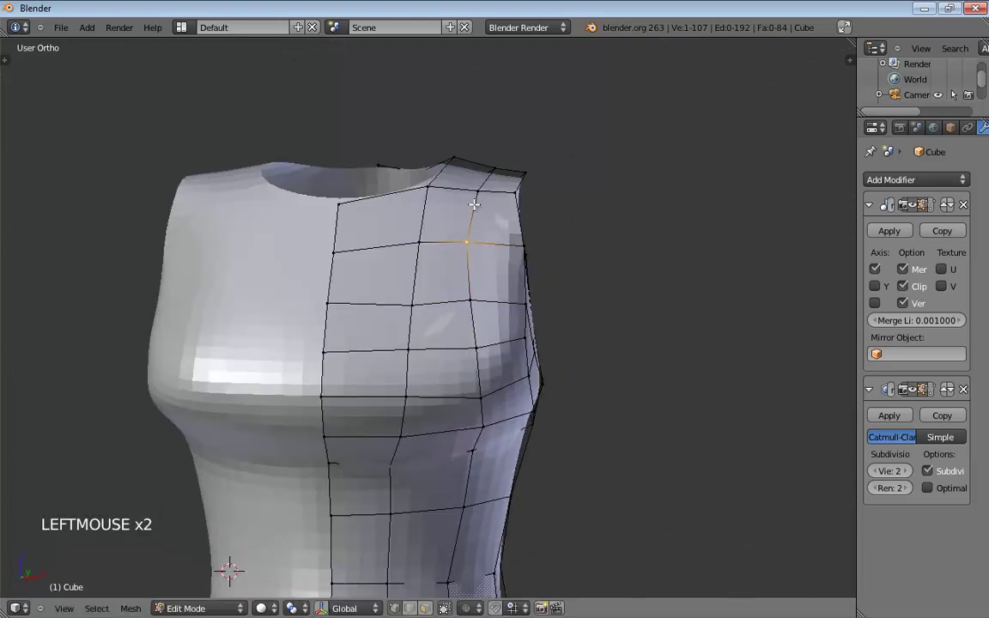
drag(479, 192, 451, 191)
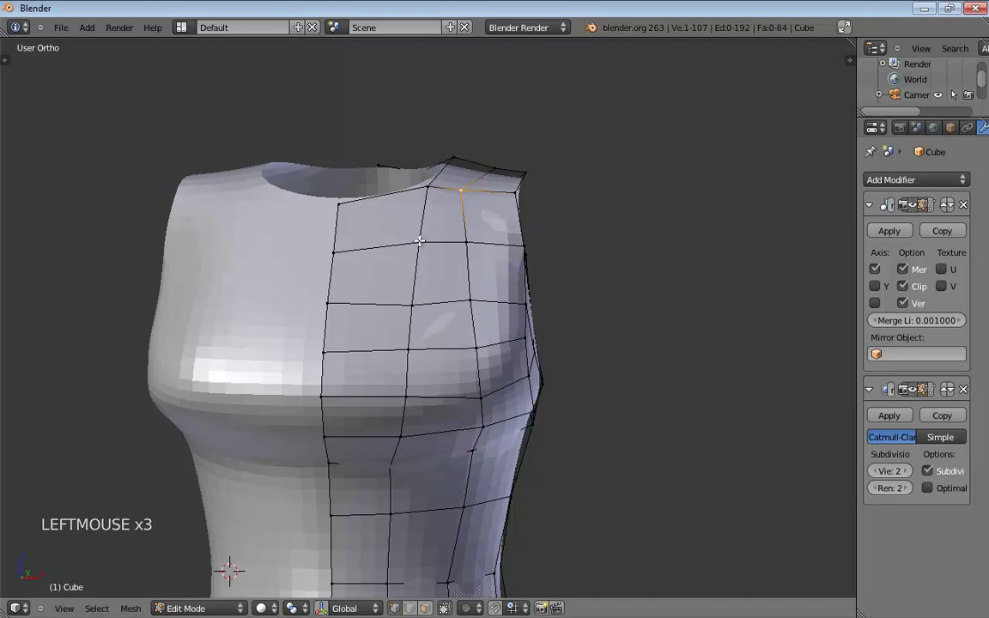
- Move the inner chest column's vertices towards the midline, from the upper chest down to beneath the bust
drag(419, 241, 409, 241)
drag(410, 296, 399, 296)
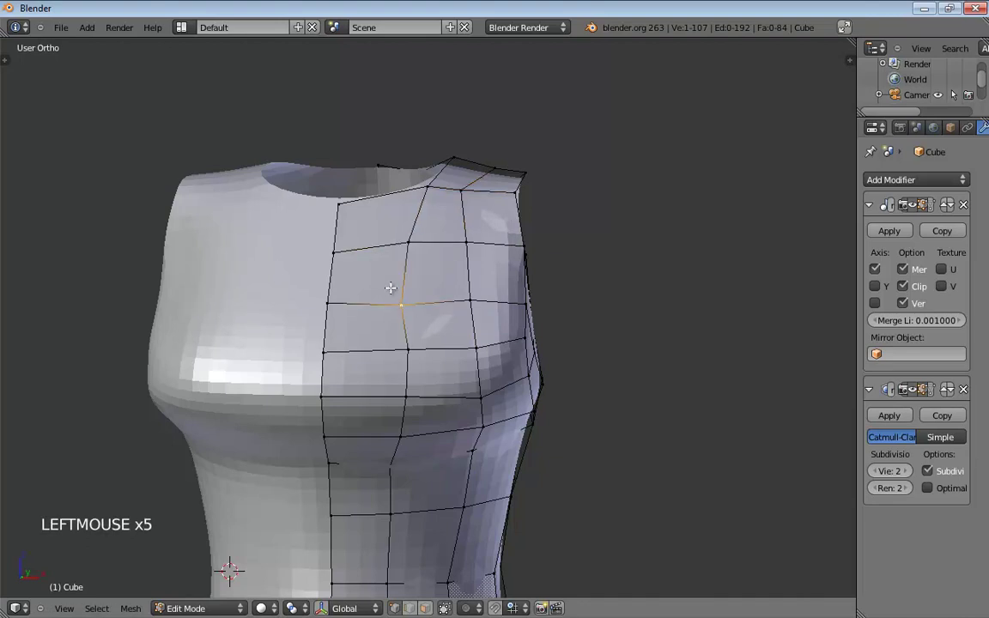
middle_drag(365, 393, 400, 361)
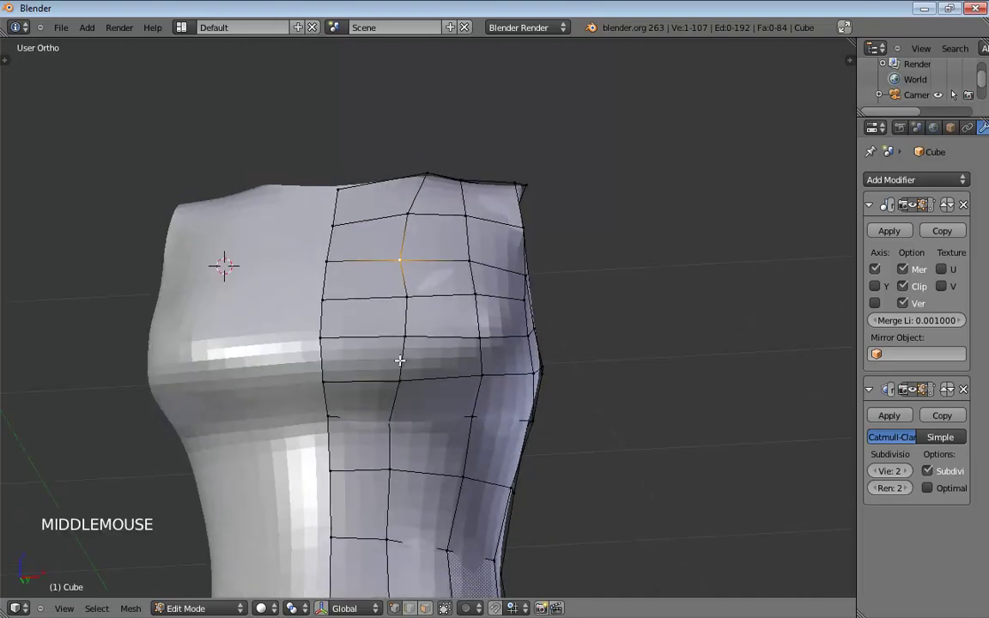
drag(404, 336, 396, 335)
drag(404, 295, 393, 297)
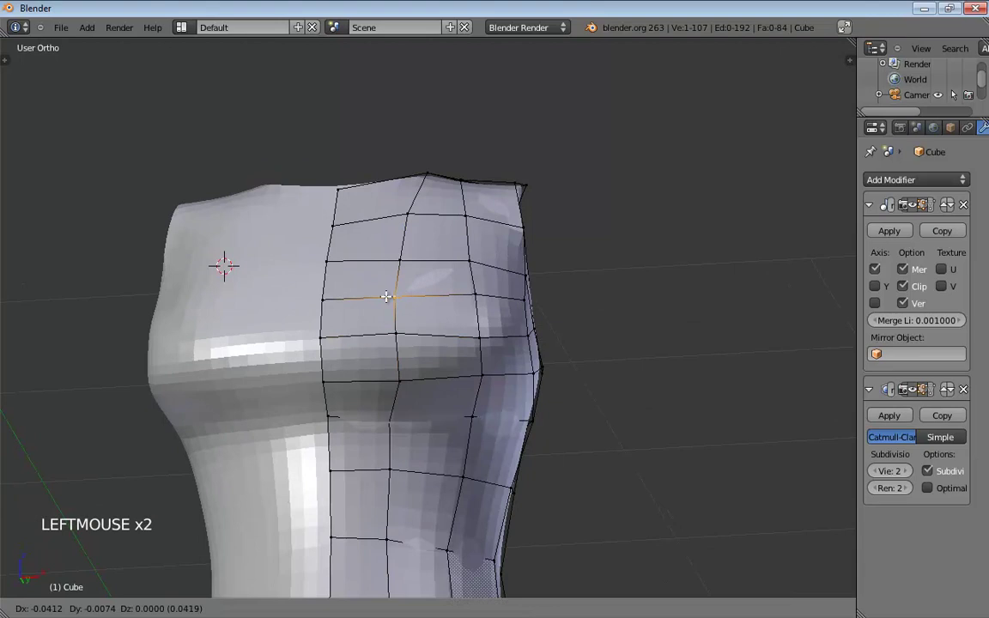
drag(399, 377, 389, 378)
- Pull the vertices along the side of the bust forward to space its faces evenly
middle_drag(446, 367, 429, 352)
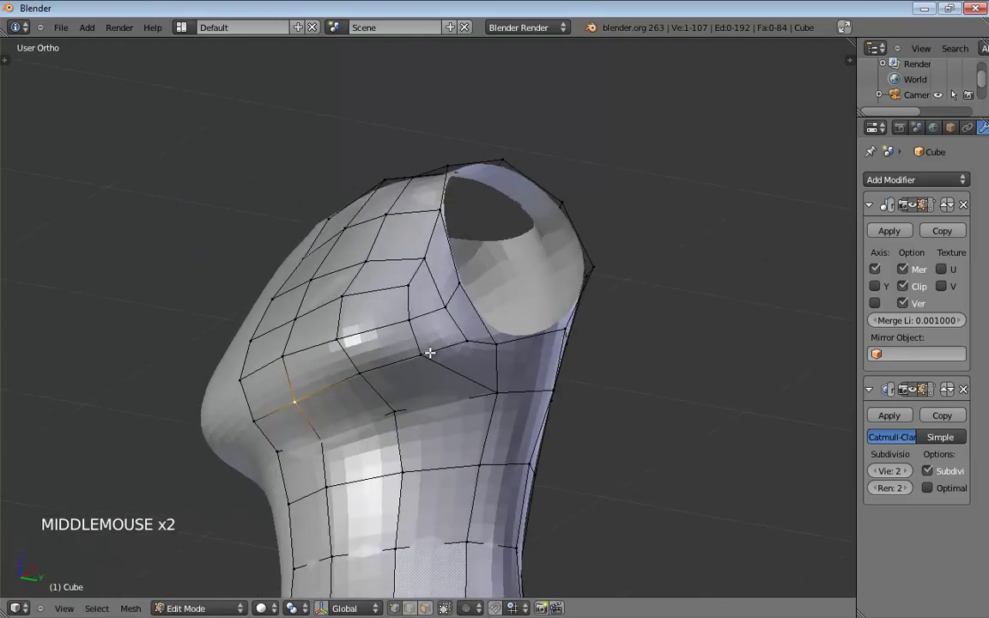
drag(420, 355, 401, 361)
drag(405, 322, 386, 321)
drag(394, 284, 377, 285)
middle_drag(418, 290, 381, 298)
drag(376, 285, 359, 285)
- Adjust the vertices on the front of the bust and upper chest from the side to smooth the curve
middle_drag(360, 285, 320, 305)
click(347, 311)
drag(276, 335, 289, 352)
drag(315, 302, 322, 291)
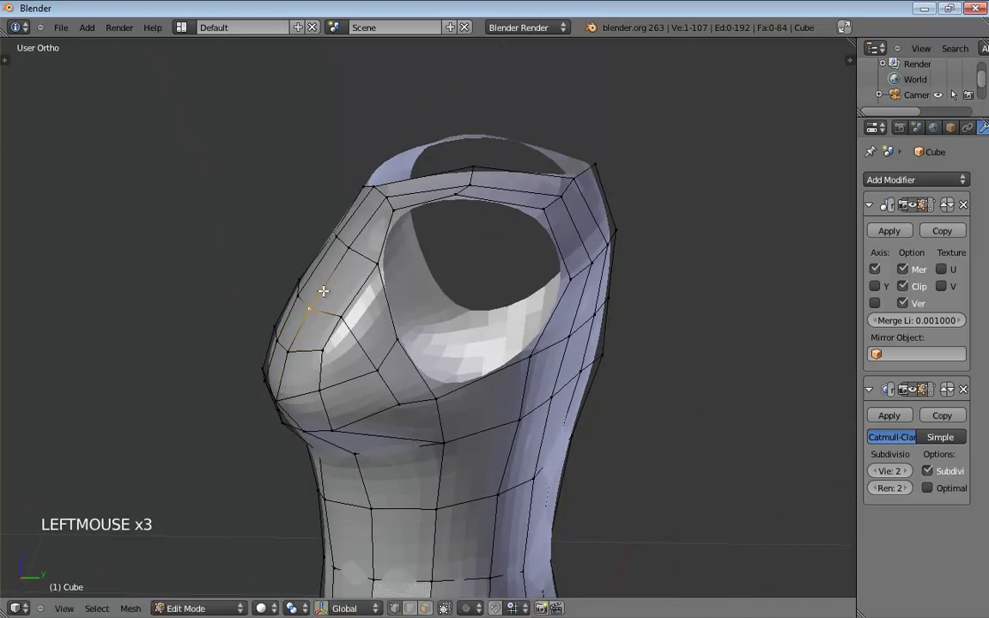
middle_drag(349, 318, 338, 334)
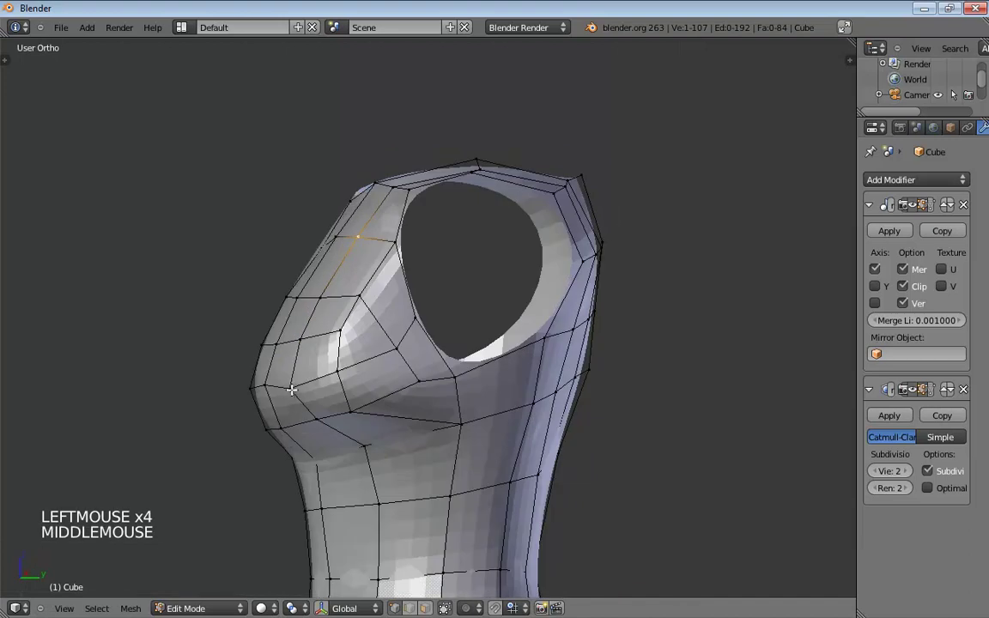
drag(292, 391, 289, 380)
- Adjust the vertices between the side of the bust and the armhole, moving the armhole's front border vertex
middle_drag(289, 380, 357, 416)
click(437, 380)
drag(403, 320, 424, 314)
- In the front orthographic view, move the outer shoulder vertices inward and the neckline and inner upper chest vertices outward
middle_drag(425, 314, 381, 189)
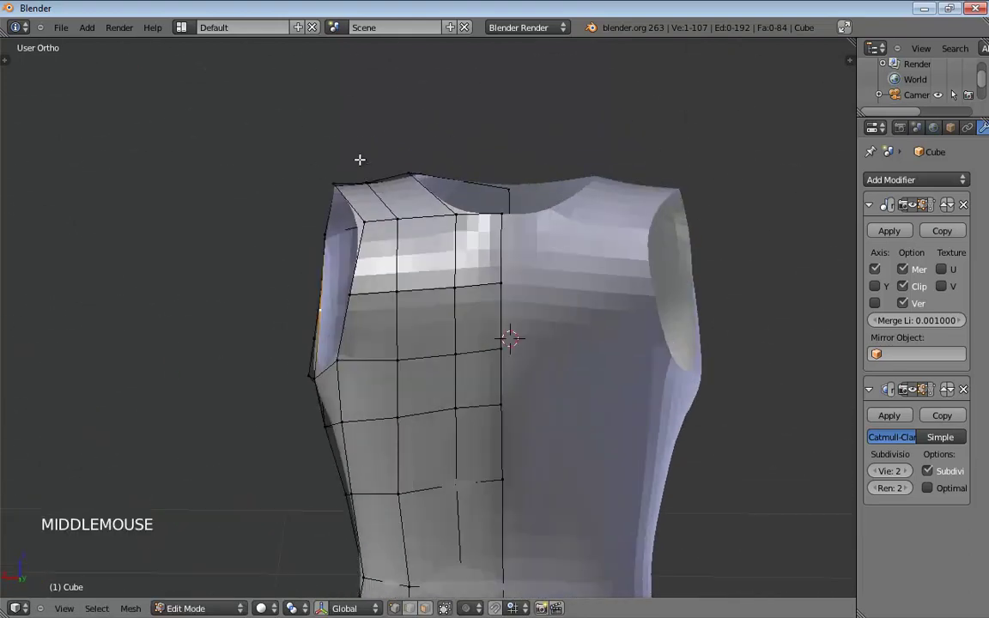
key(KP_1)
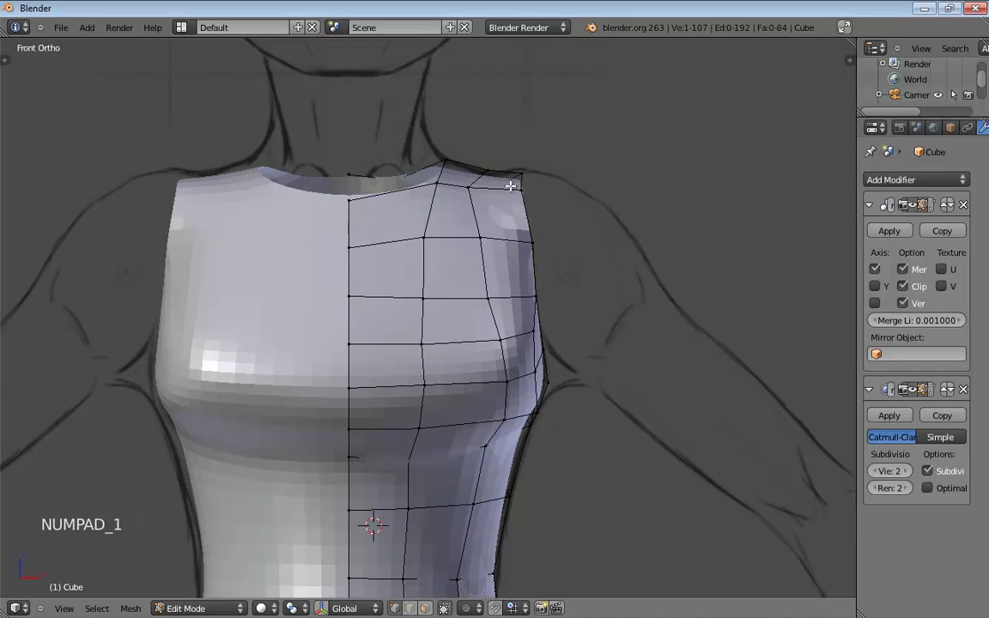
drag(524, 174, 462, 165)
click(449, 184)
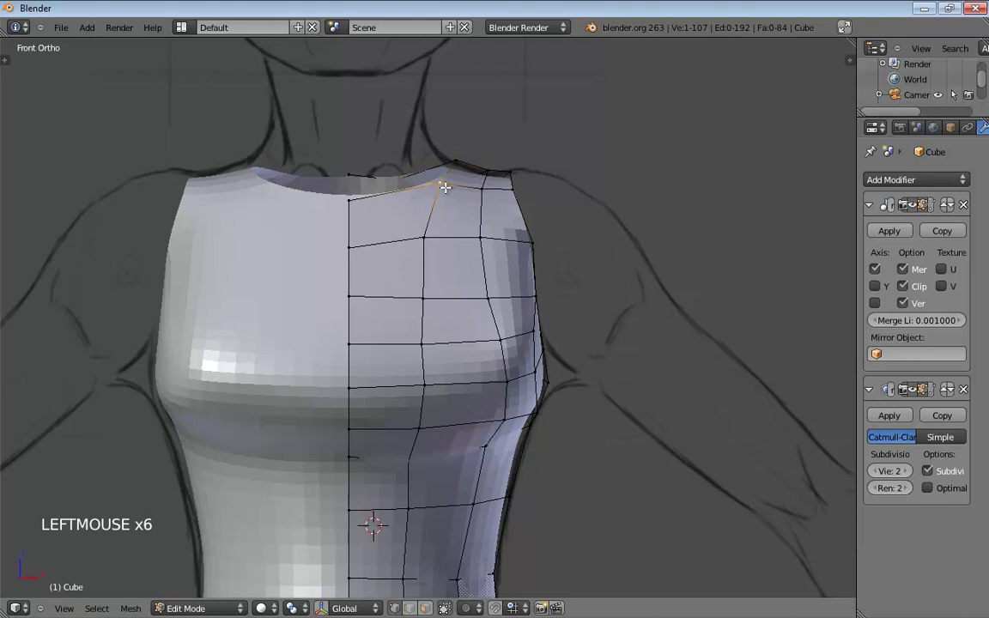
drag(435, 234, 448, 233)
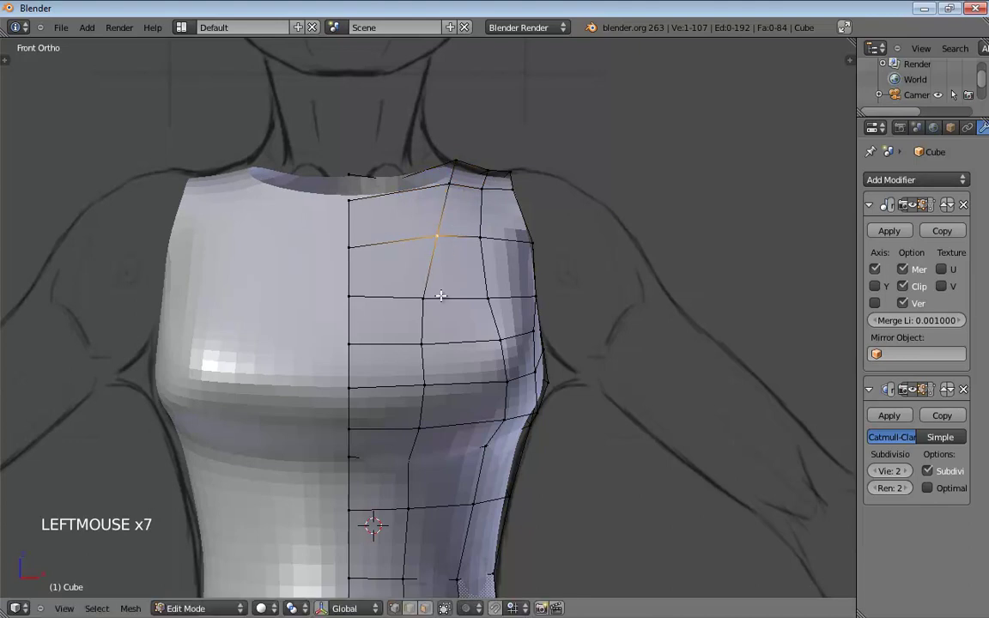
drag(434, 297, 435, 298)
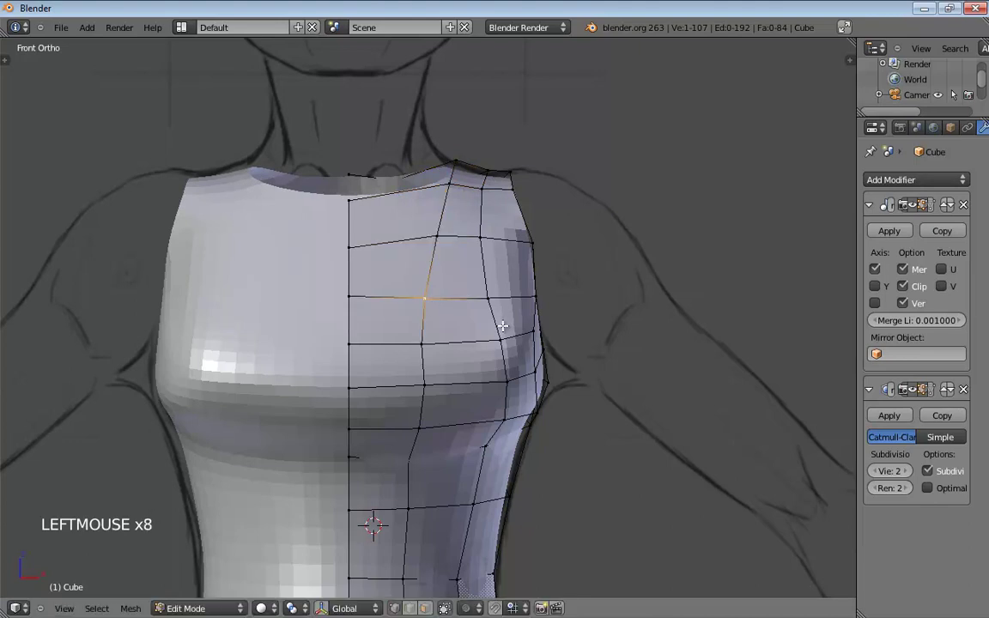
- Save the file as Demo_Model.blend in the TronGirl folder
key(ctrl+s)
click(258, 86)
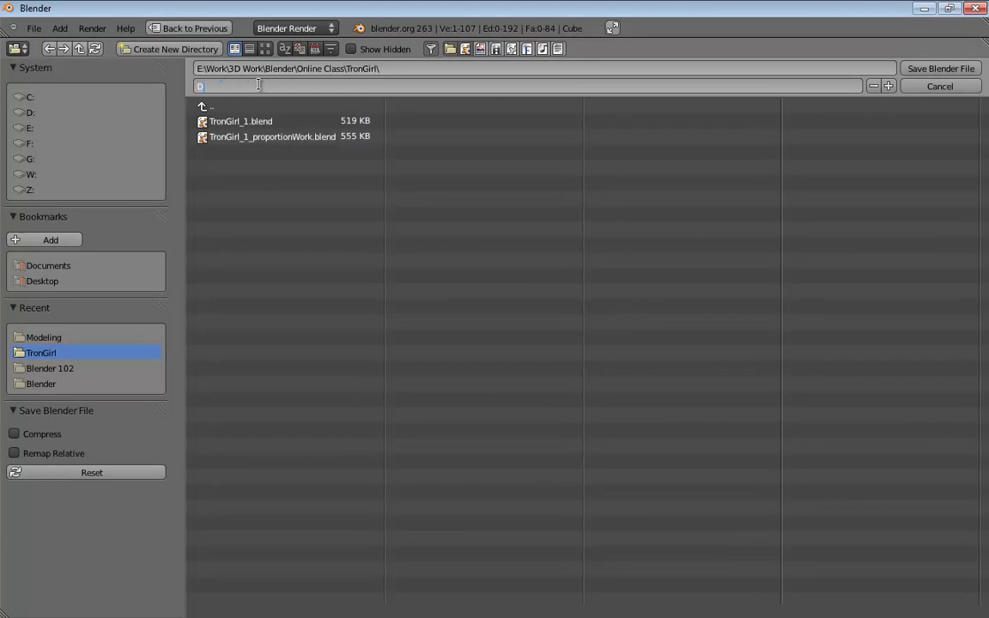
key(Return)
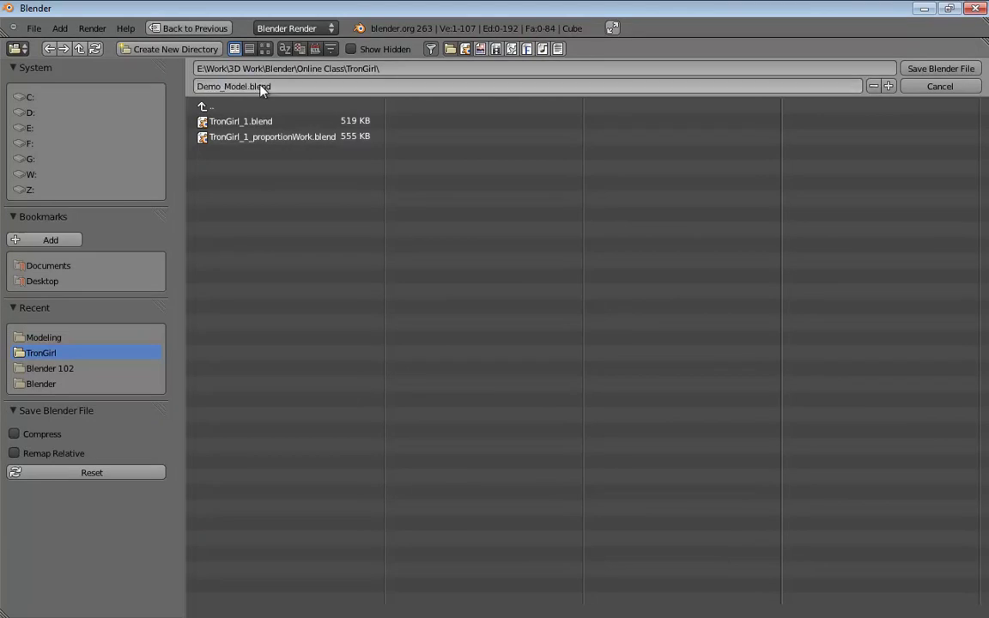
- In the front view, move the crotch edge vertex outward and adjust the lower leg-opening vertex to follow the reference outline
shift+middle_drag(376, 481, 347, 438)
click(348, 438)
shift+middle_drag(475, 303, 463, 194)
shift+middle_drag(510, 260, 502, 100)
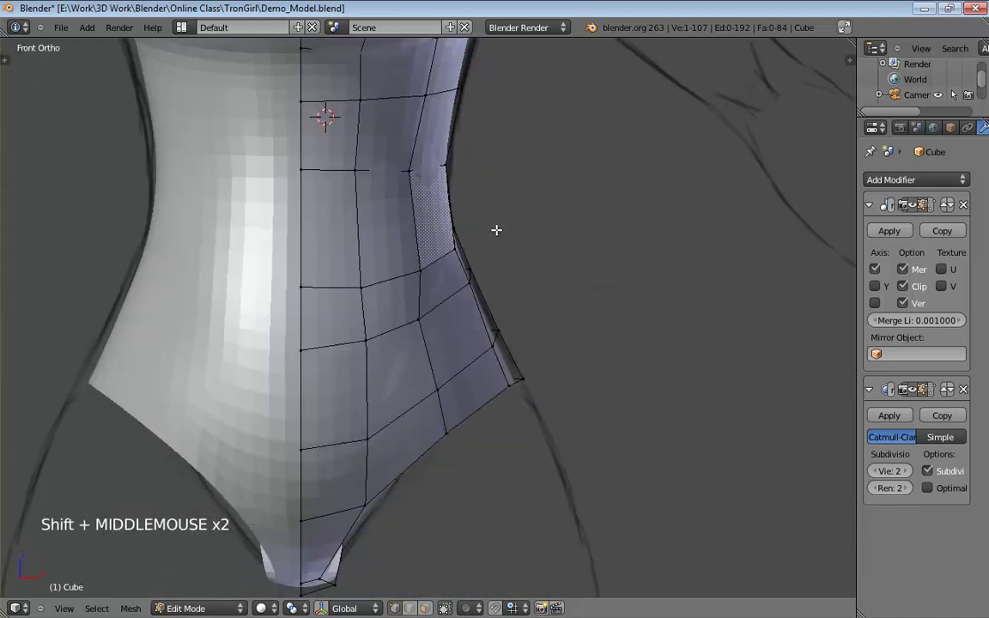
drag(321, 581, 342, 573)
double_click(366, 507)
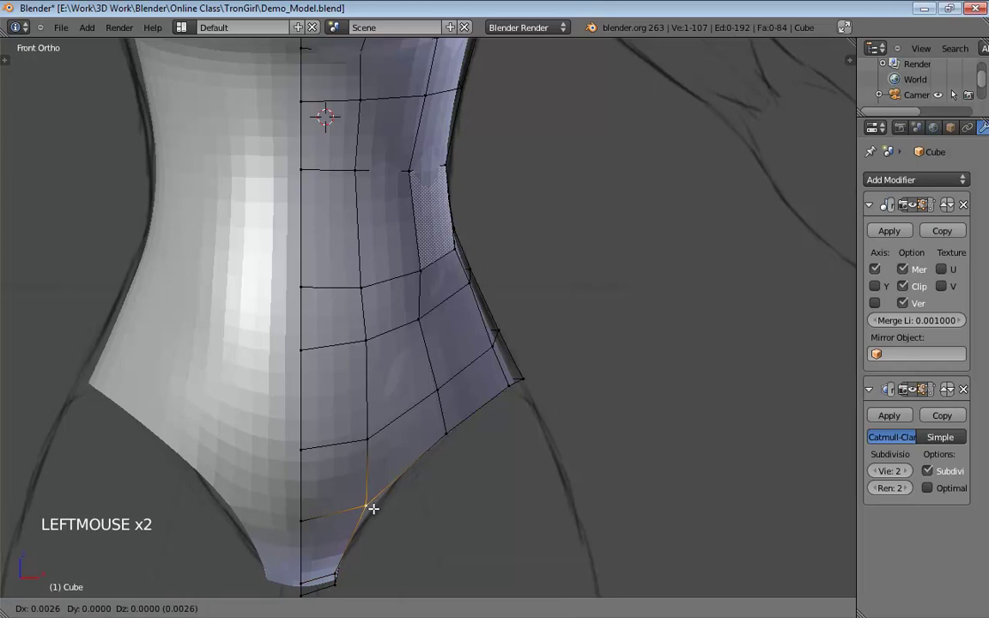
shift+middle_drag(449, 437, 461, 503)
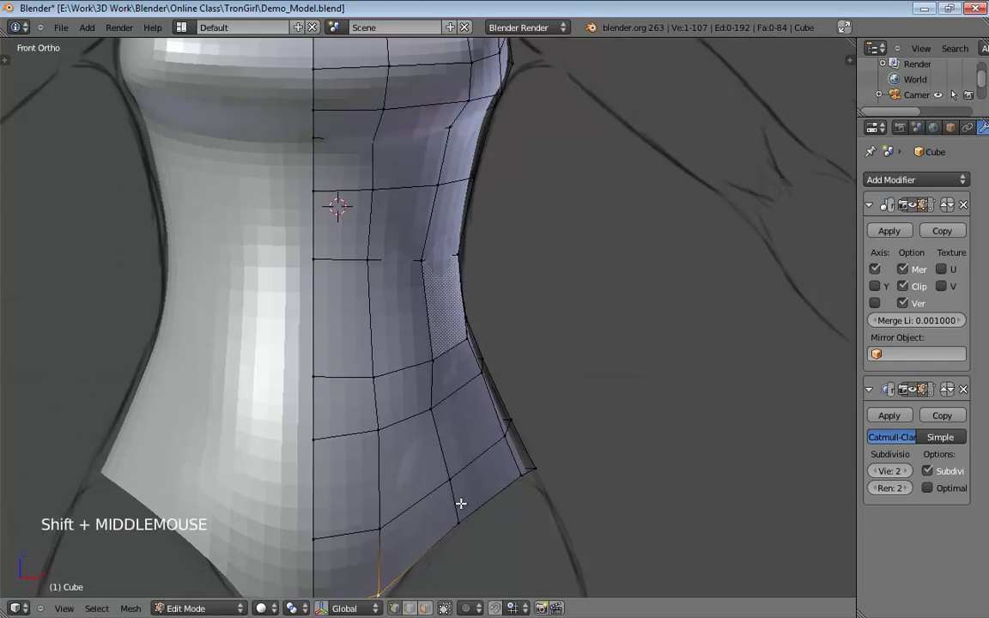
shift+middle_drag(464, 433, 488, 293)
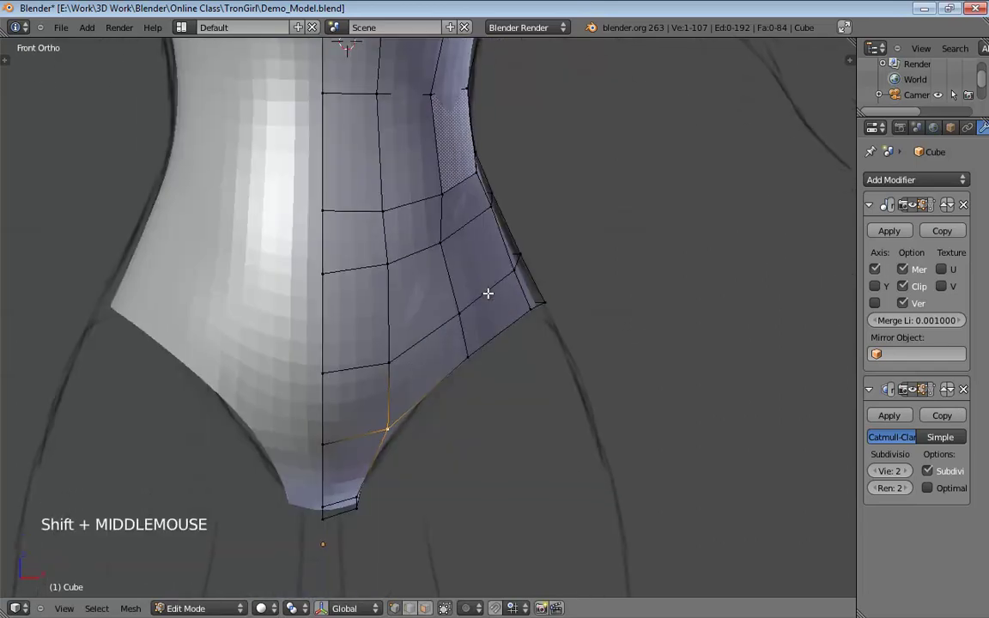
- Adjust the top shoulder vertex along the armhole edge to even out the shoulder strip
middle_drag(533, 328, 386, 258)
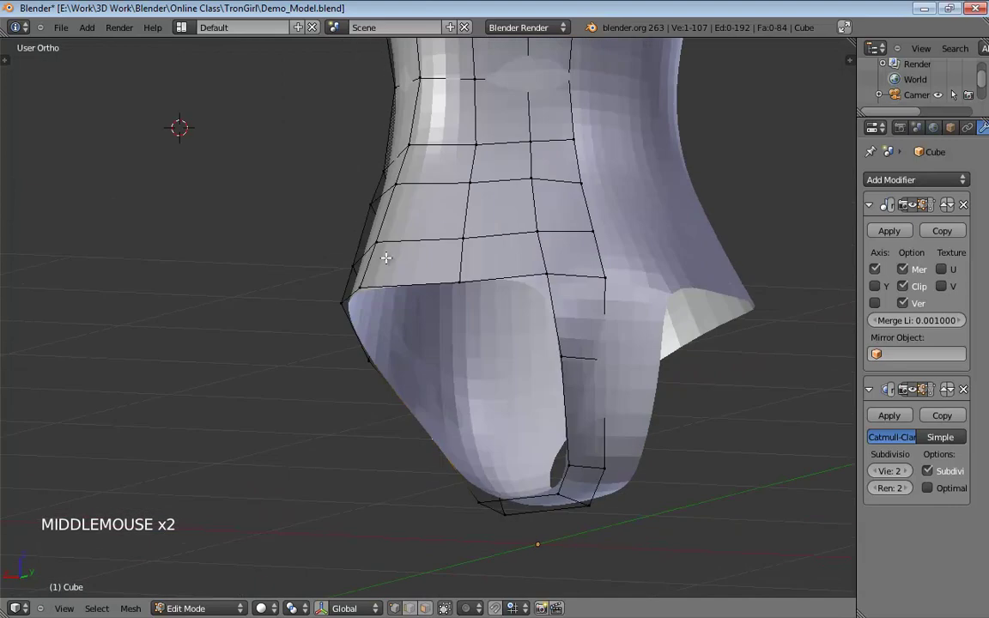
shift+middle_drag(478, 289, 460, 301)
shift+middle_drag(460, 300, 430, 288)
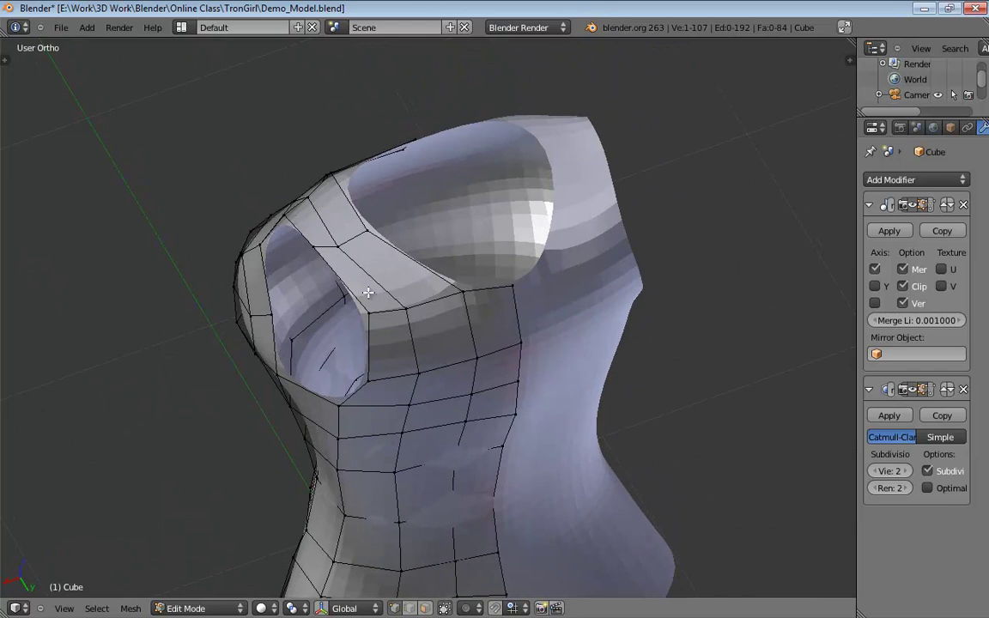
middle_drag(368, 293, 441, 324)
drag(445, 332, 460, 333)
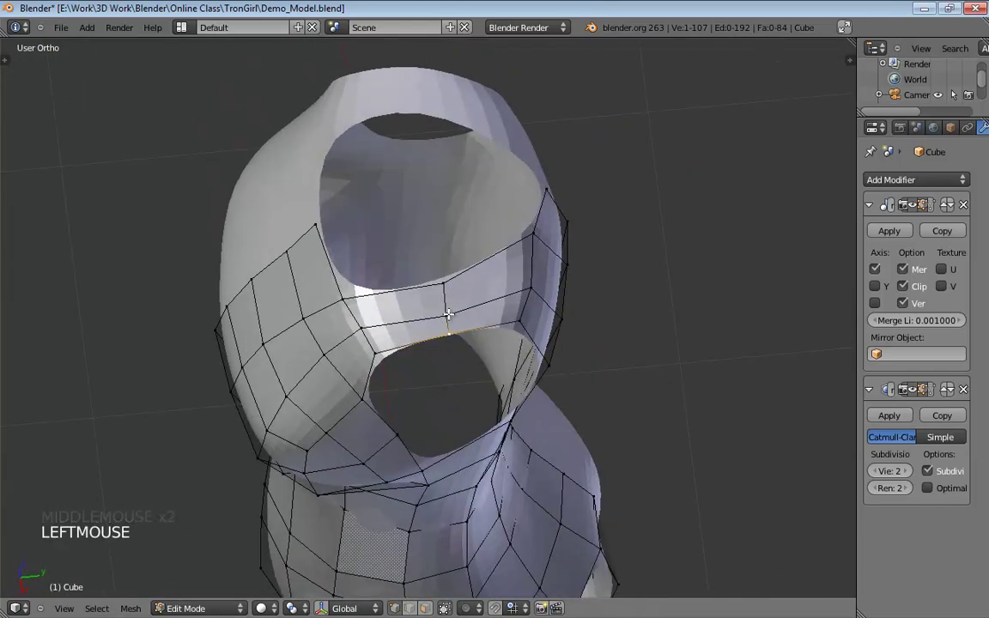
click(446, 309)
- Select the two centre-line vertices at the fullest part of the bust and move them back toward the body
middle_drag(437, 297, 447, 378)
click(357, 388)
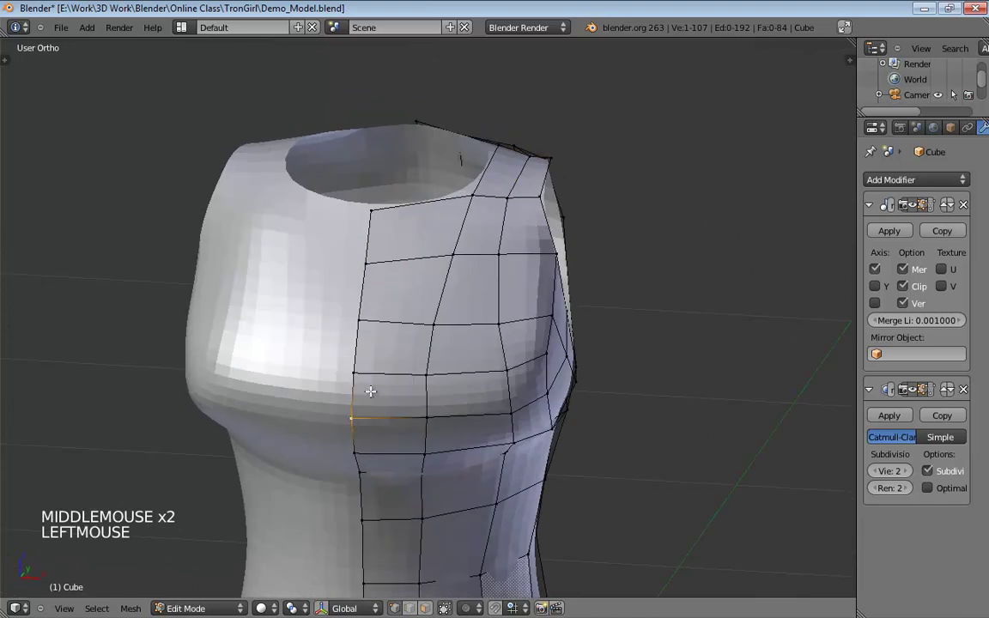
middle_drag(356, 388, 244, 403)
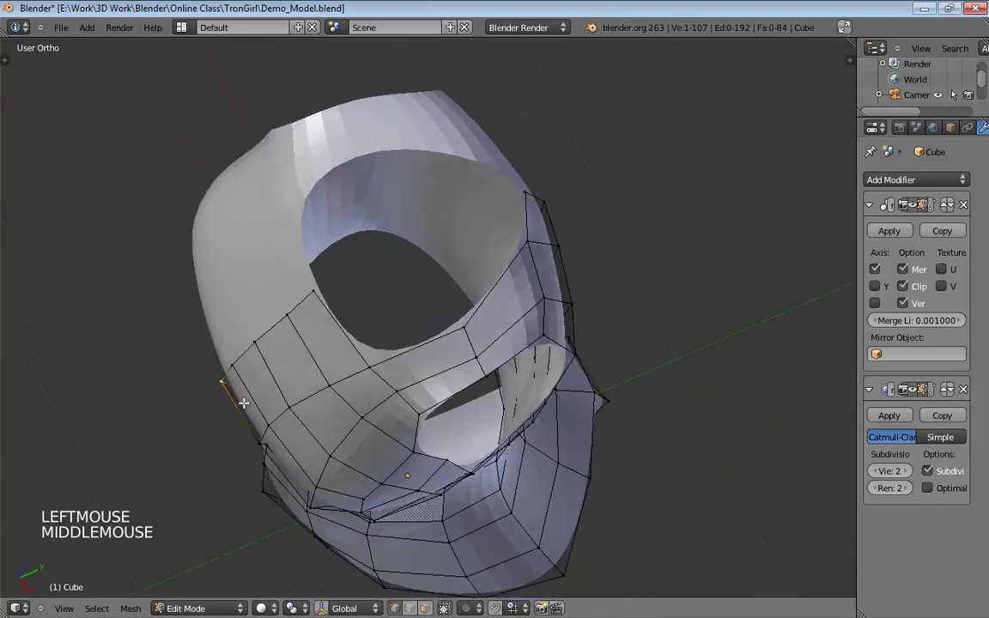
shift+click(248, 360)
key(g)
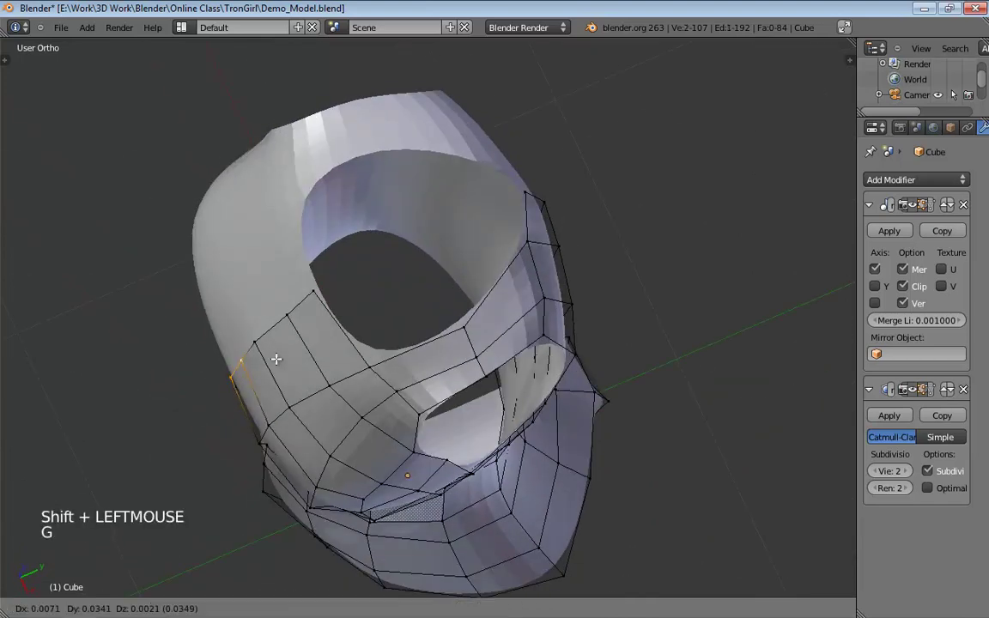
click(280, 349)
middle_drag(280, 348, 466, 243)
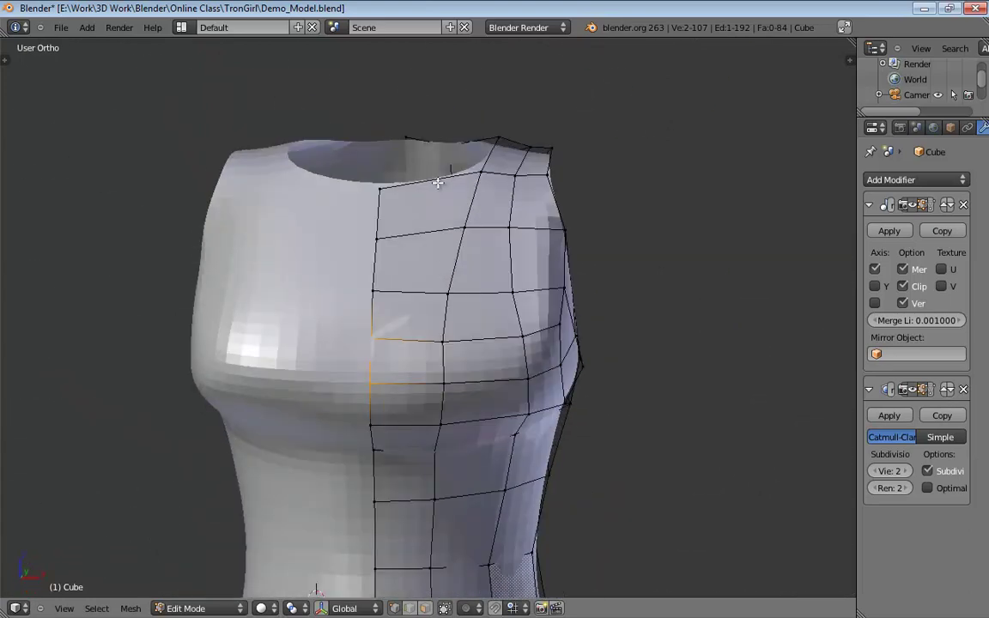
- Move the vertex column beside the centre line on the upper chest and bust outward for more even spacing
mouse_move(484, 404)
shift+middle_down()
mouse_move(477, 309)
mouse_move(476, 384)
shift+middle_up()
shift+middle_drag(475, 343, 459, 389)
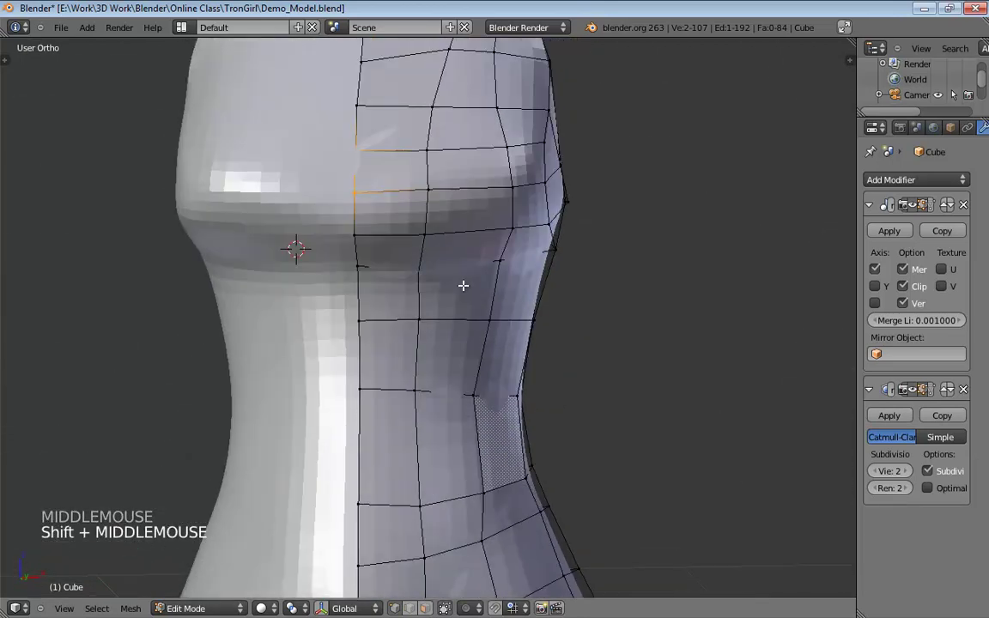
middle_drag(464, 287, 461, 346)
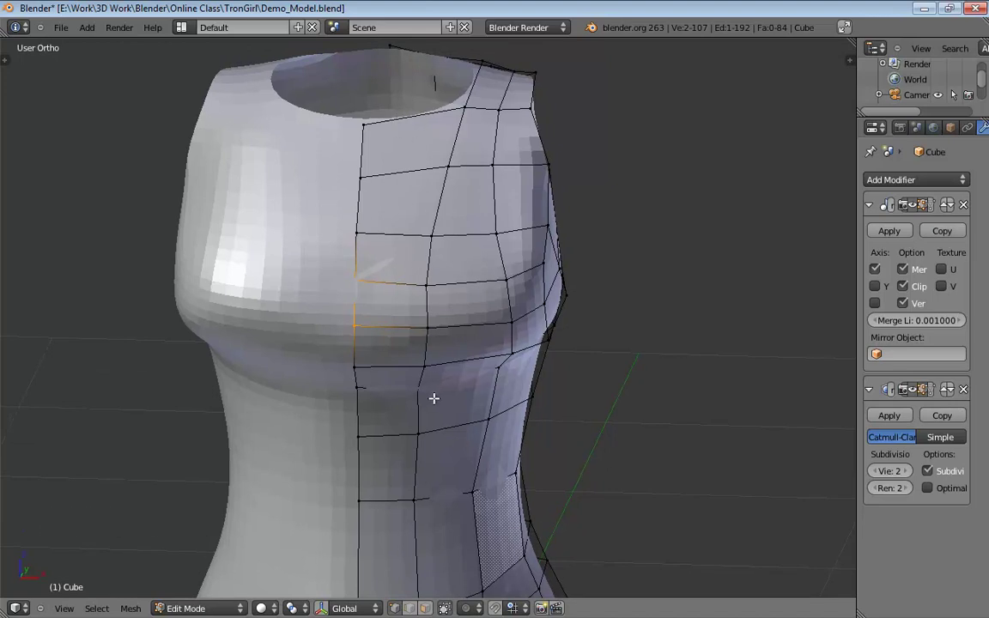
middle_drag(434, 399, 415, 310)
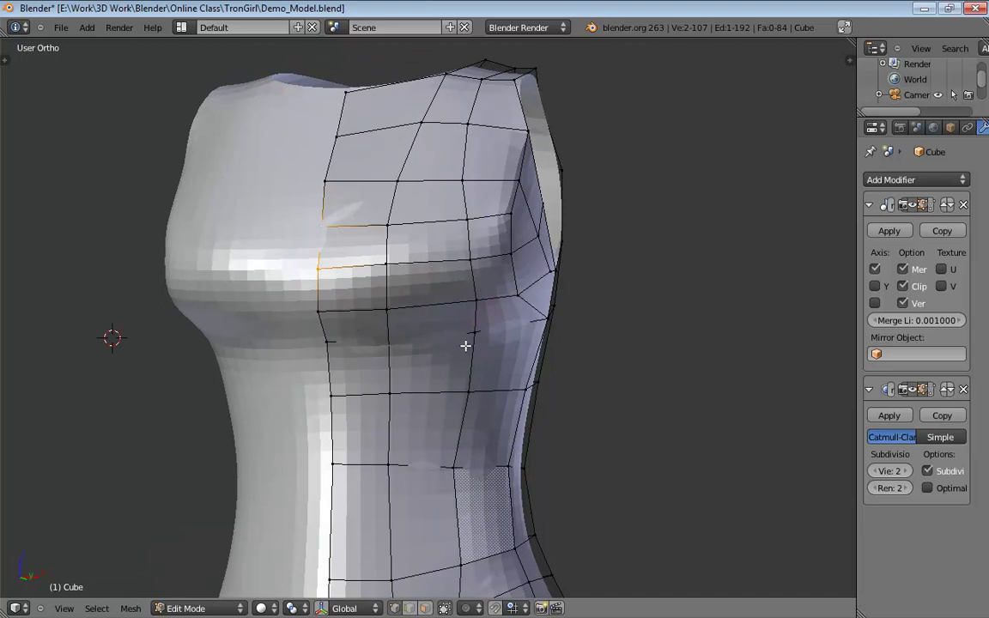
middle_drag(465, 345, 429, 213)
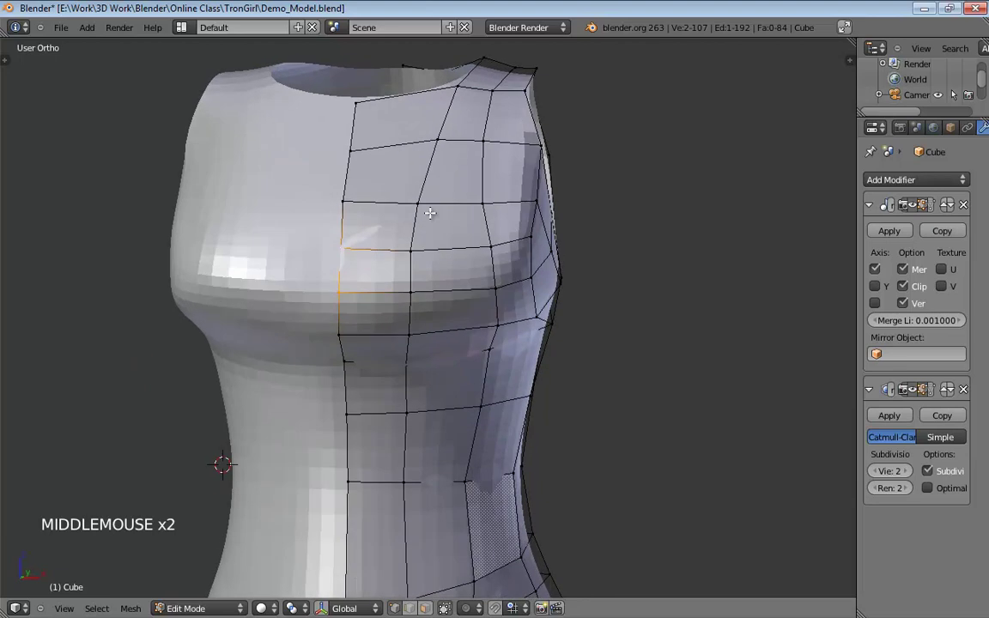
drag(423, 205, 453, 204)
drag(447, 140, 455, 140)
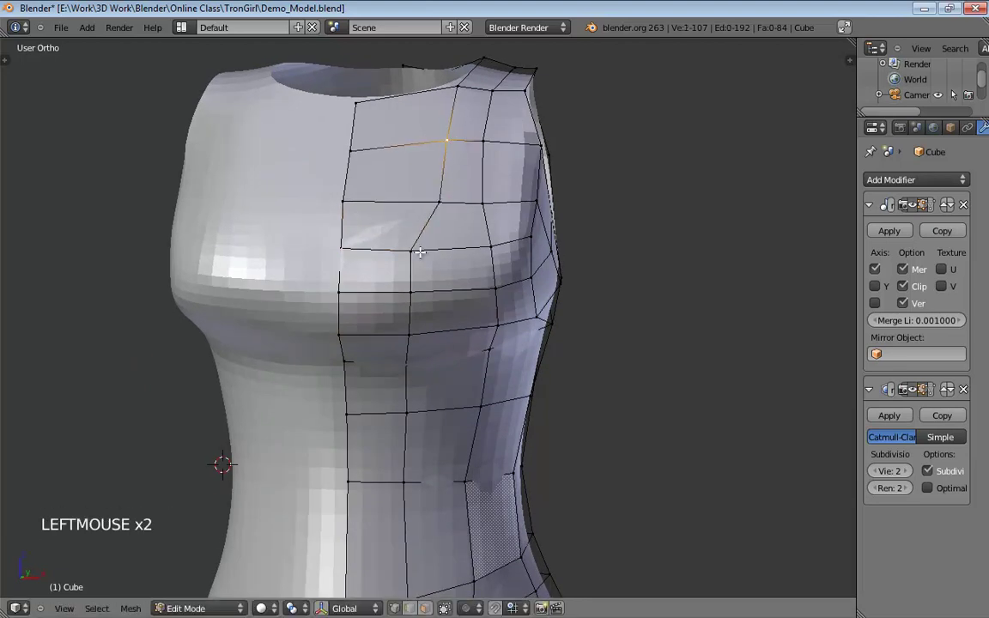
drag(429, 248, 442, 246)
drag(410, 293, 438, 290)
drag(407, 336, 440, 333)
- Continue shifting the vertex column beside the centre line outward from the underbust down through the front waist
shift+middle_drag(485, 348, 487, 292)
drag(413, 309, 441, 307)
drag(409, 356, 442, 354)
middle_drag(442, 354, 397, 335)
drag(393, 337, 411, 337)
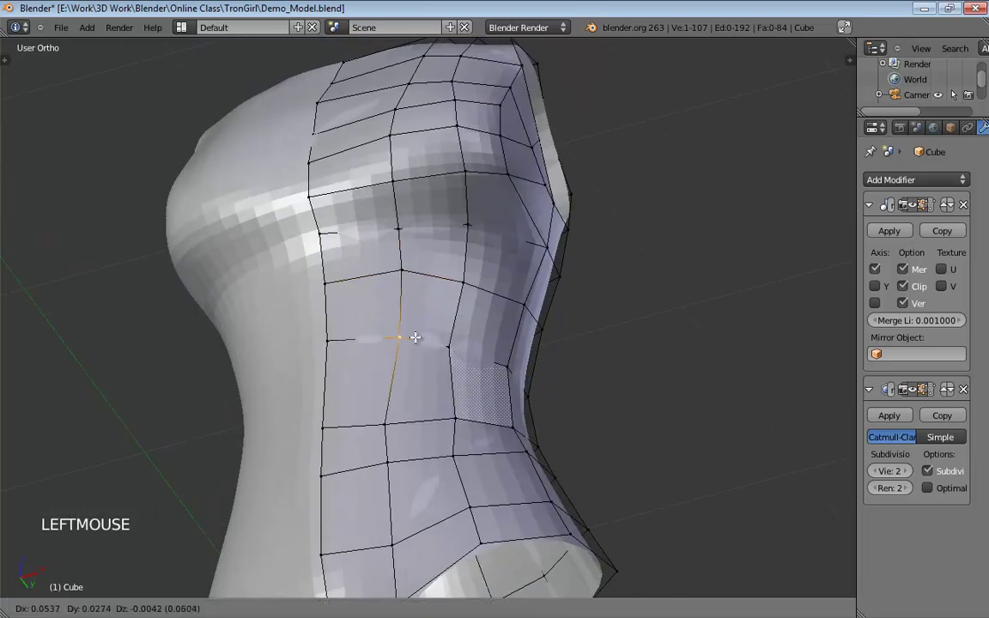
drag(400, 421, 415, 416)
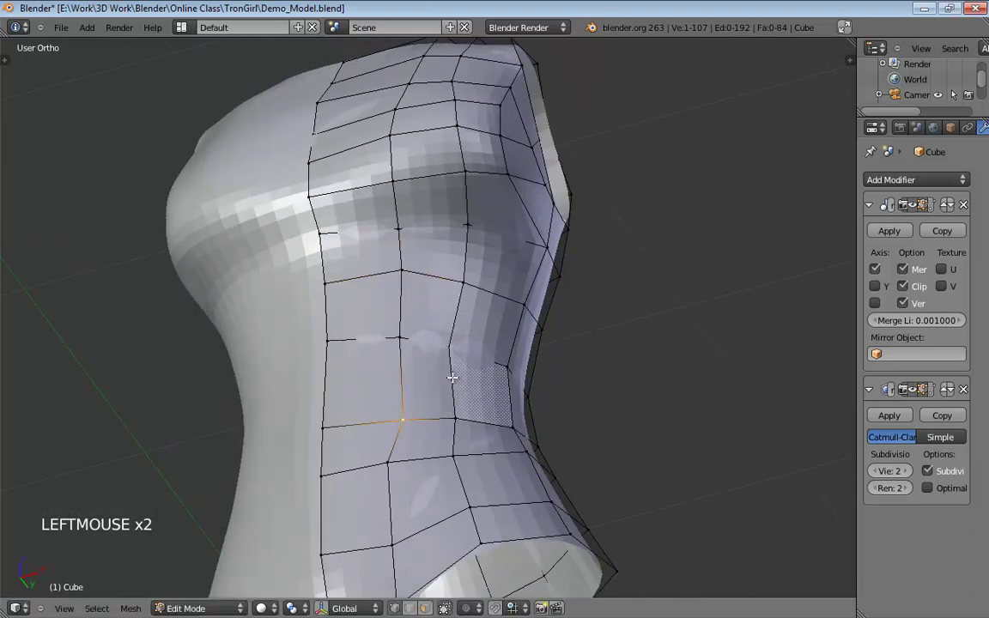
- Shift the lower abdomen vertices beside the centre line and the adjoining front leg-opening vertex outward
middle_drag(414, 417, 423, 329)
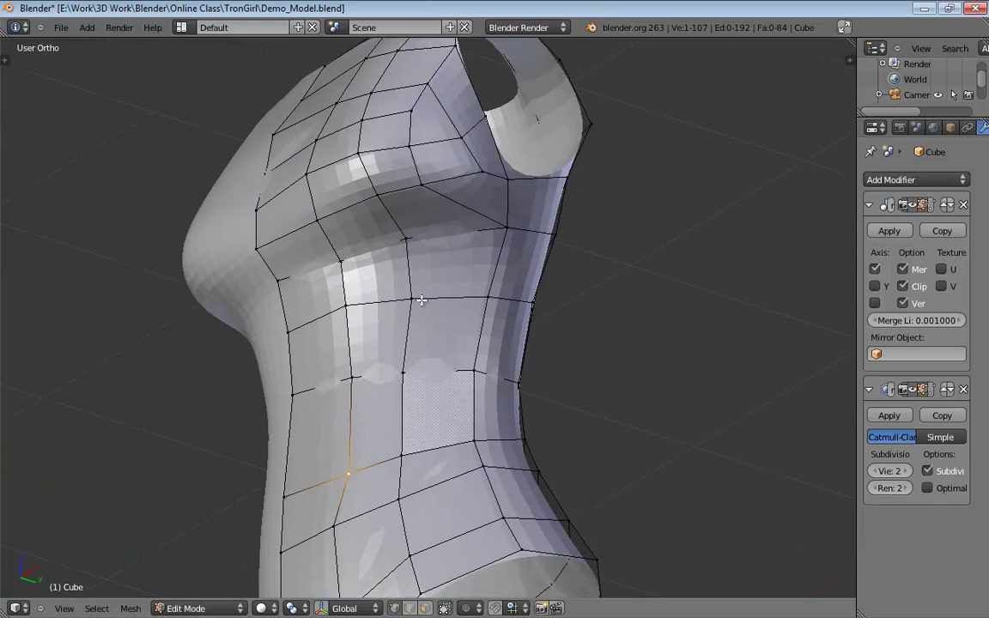
shift+middle_drag(421, 300, 403, 456)
click(421, 442)
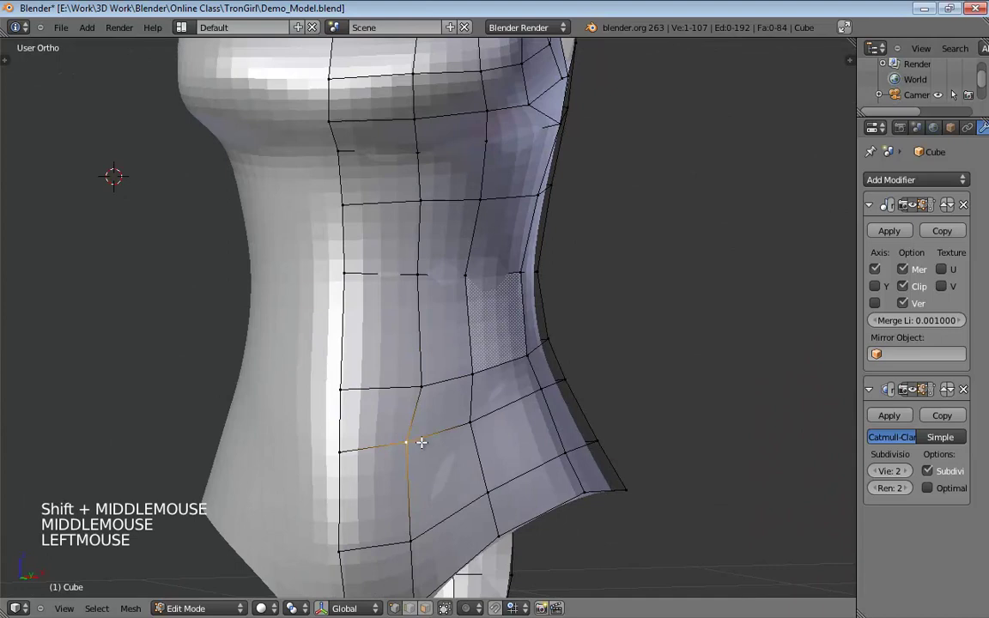
drag(422, 442, 436, 438)
drag(420, 537, 441, 531)
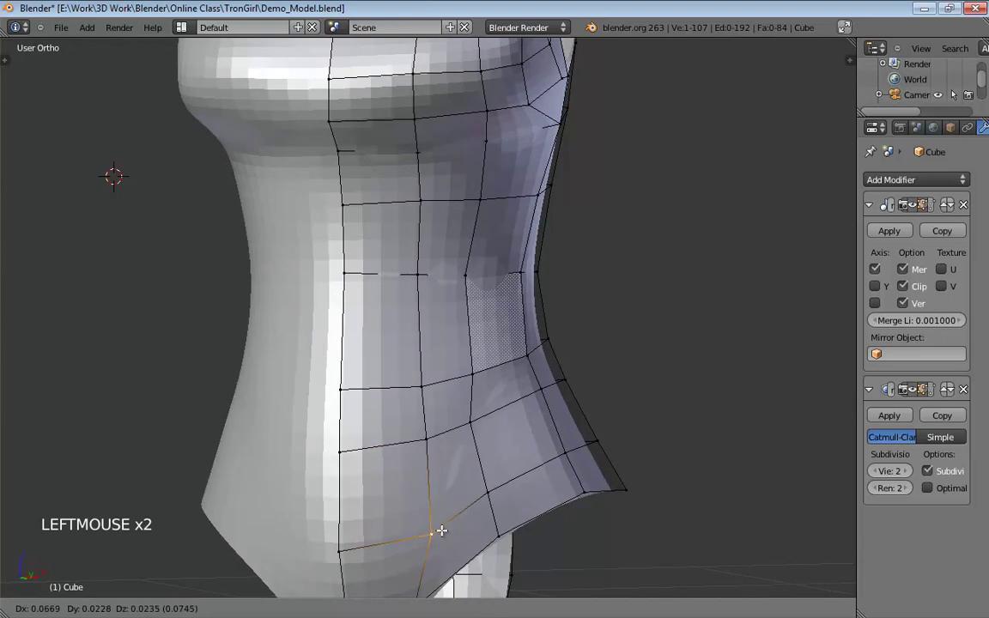
shift+middle_drag(453, 512, 452, 358)
drag(409, 449, 435, 429)
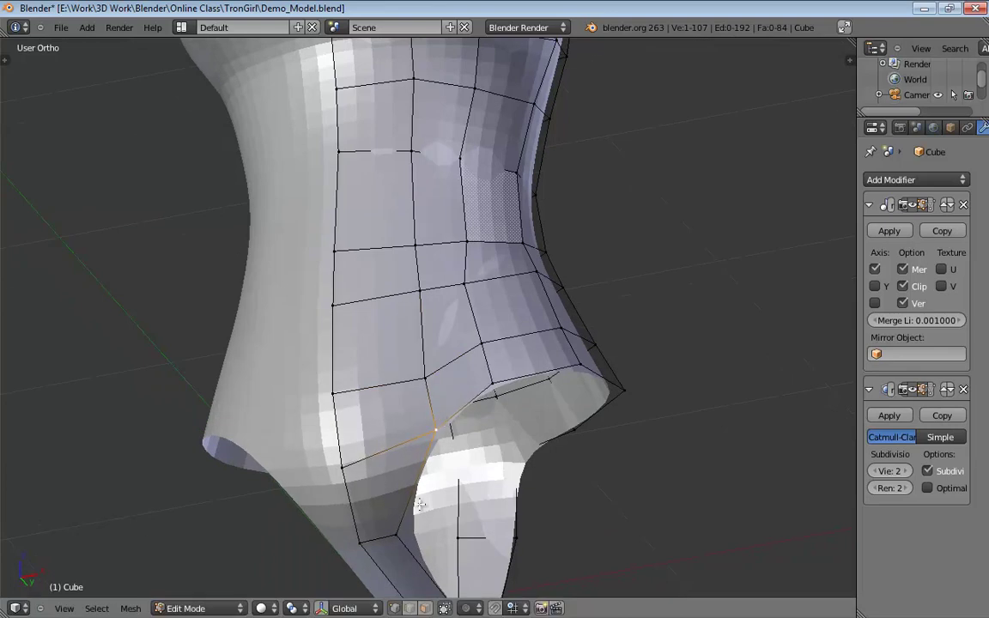
shift+middle_drag(432, 439, 481, 426)
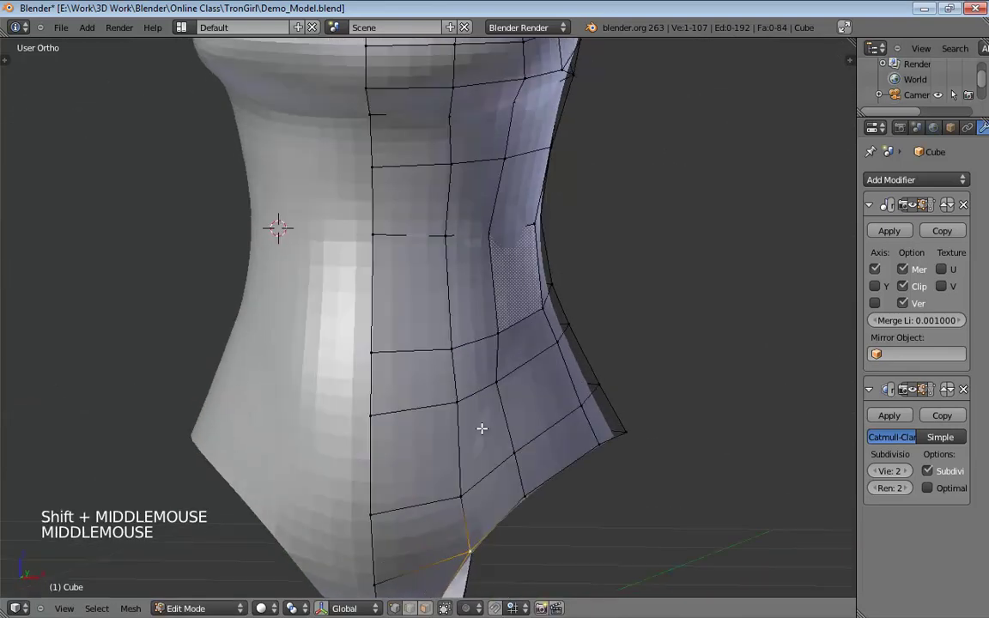
shift+middle_drag(523, 272, 507, 326)
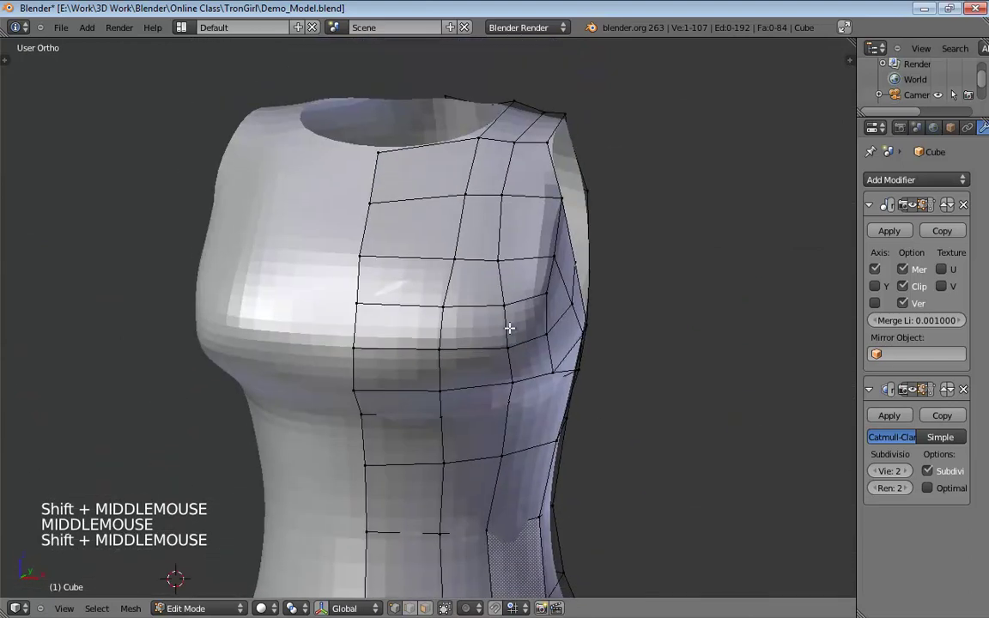
middle_drag(466, 173, 546, 181)
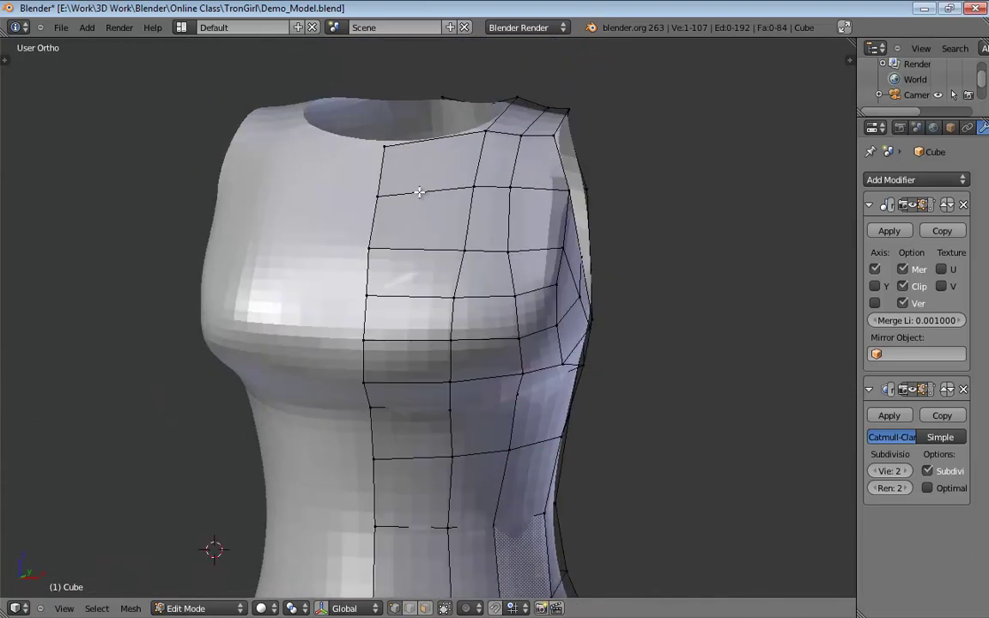
key(ctrl+r)
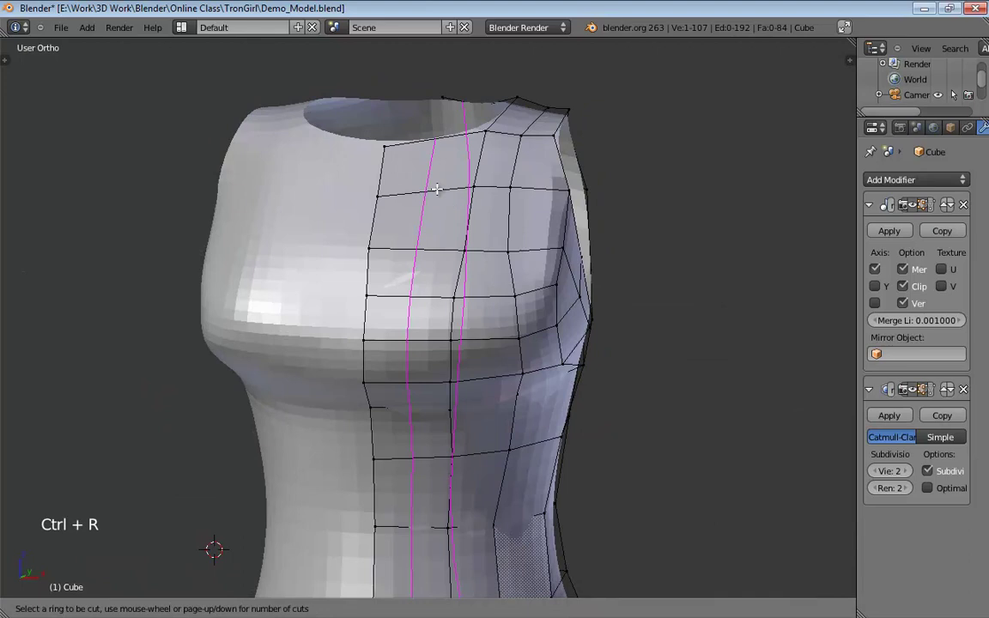
right_click(696, 225)
- Move the two inner vertex columns on the upper back outward from the centre line, including the back neckline vertex
middle_drag(691, 221, 414, 195)
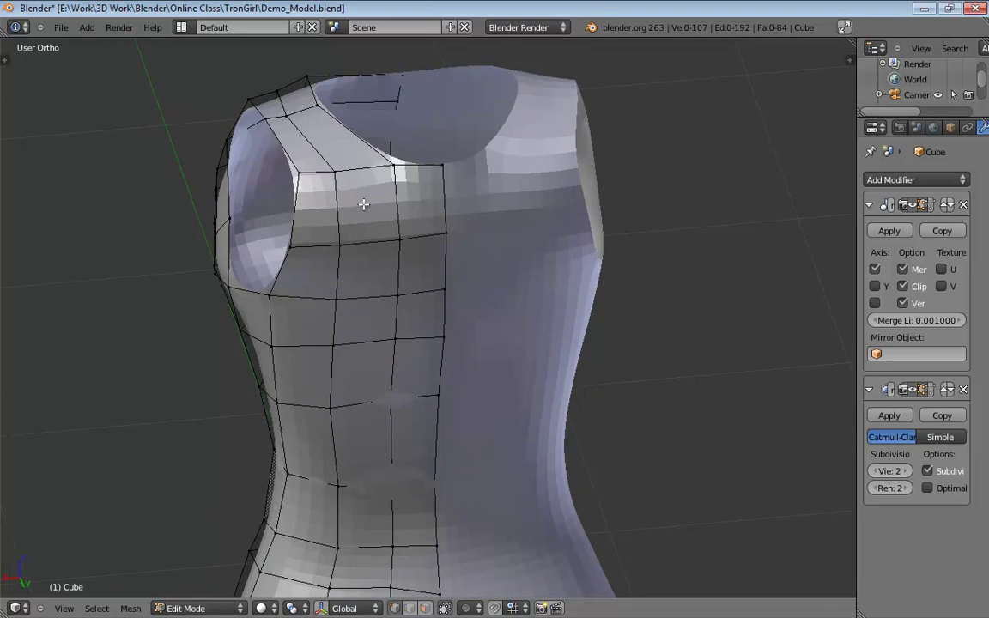
drag(396, 168, 374, 165)
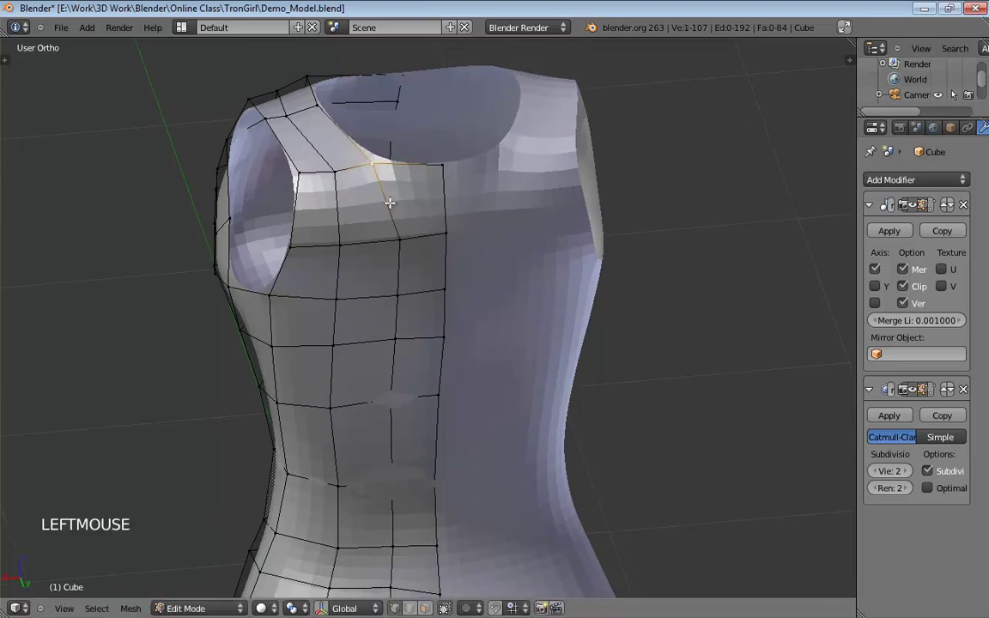
drag(386, 240, 369, 253)
drag(338, 302, 316, 304)
drag(397, 298, 366, 299)
drag(333, 343, 319, 345)
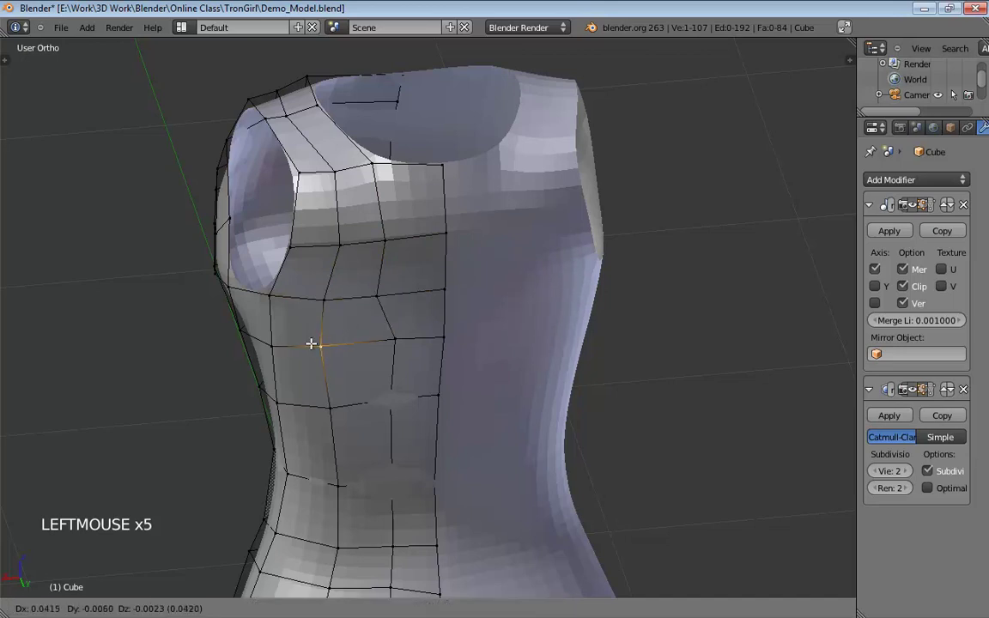
drag(339, 243, 327, 246)
drag(394, 334, 371, 338)
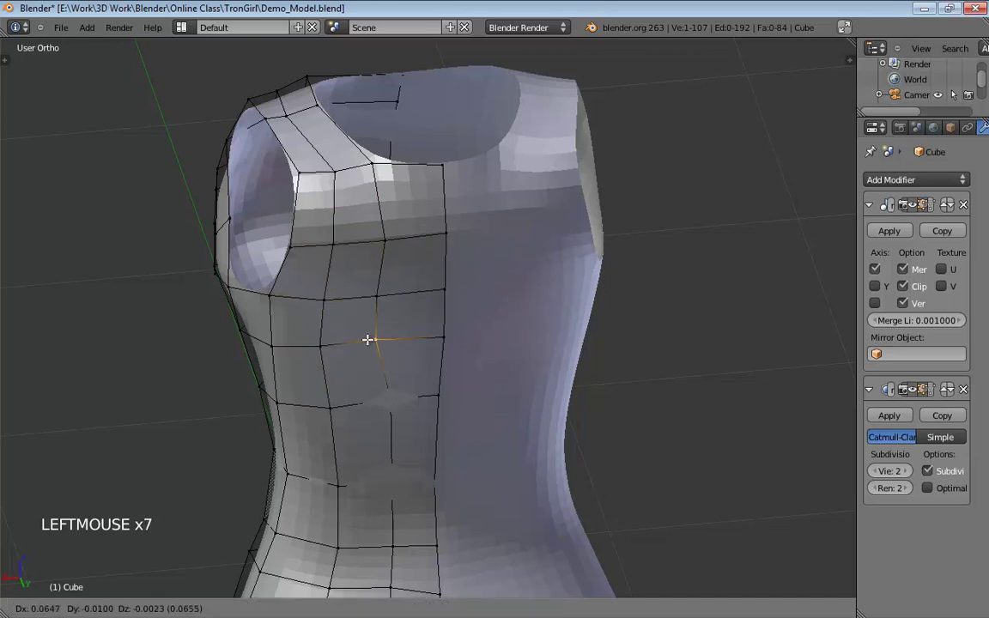
- Move the two inner vertices of the mid-back row above the waist outward in line with the columns above
shift+middle_drag(420, 337, 301, 281)
click(342, 270)
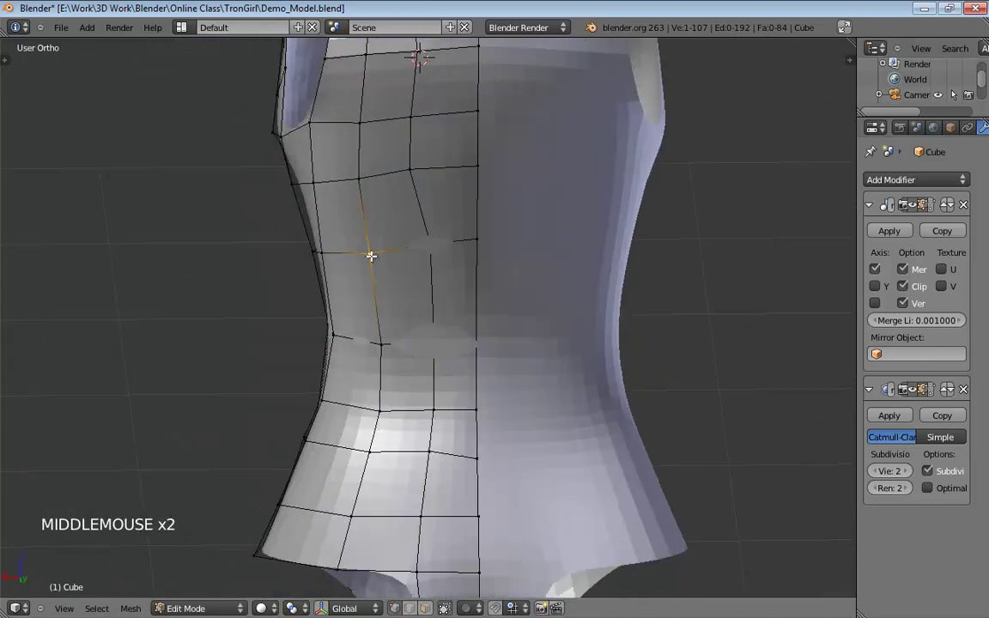
drag(371, 256, 355, 257)
drag(427, 246, 398, 255)
- Move the two inner vertices of the back waist row and the row just below it outward
middle_drag(400, 255, 495, 247)
middle_drag(386, 361, 321, 354)
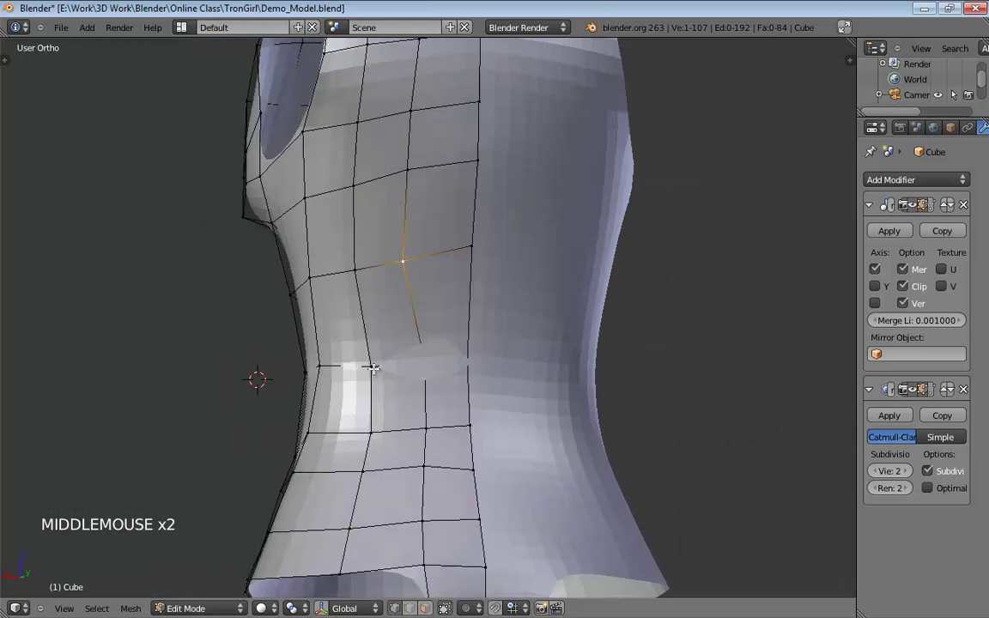
drag(374, 368, 357, 369)
drag(426, 365, 397, 368)
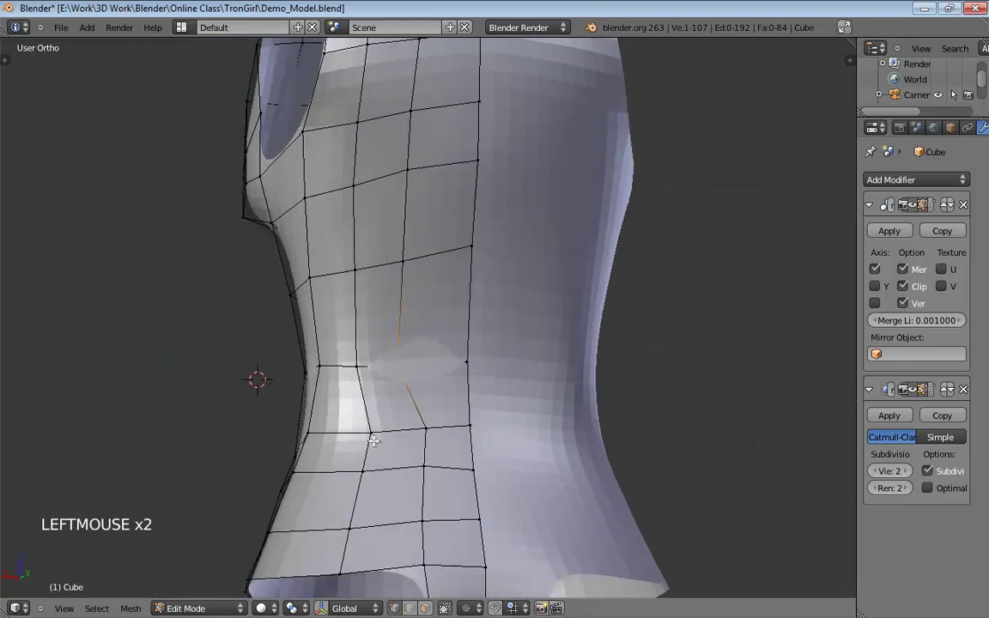
drag(373, 435, 351, 433)
drag(424, 429, 393, 430)
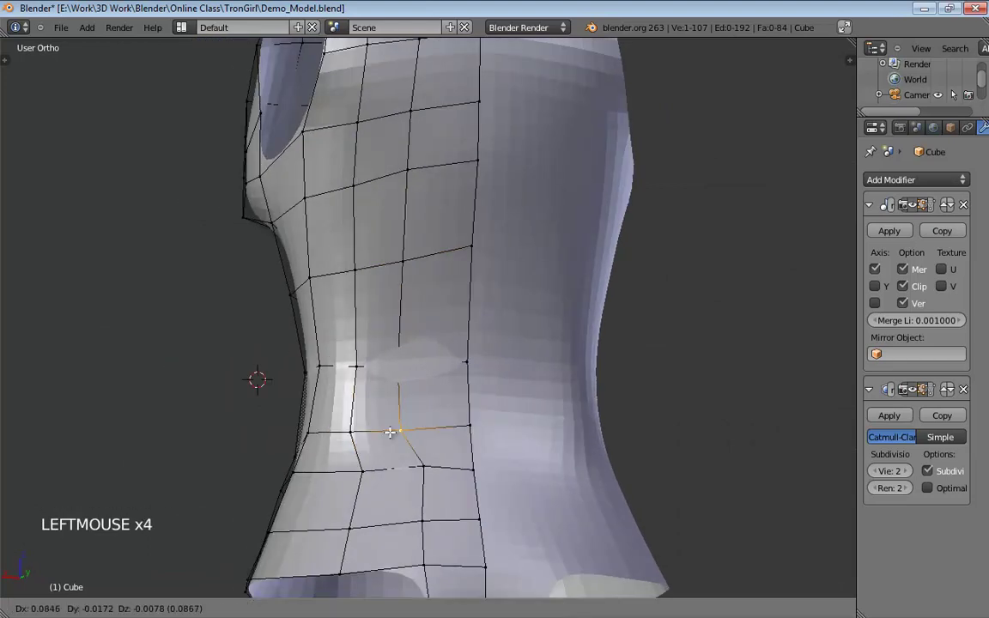
shift+middle_drag(393, 426, 441, 414)
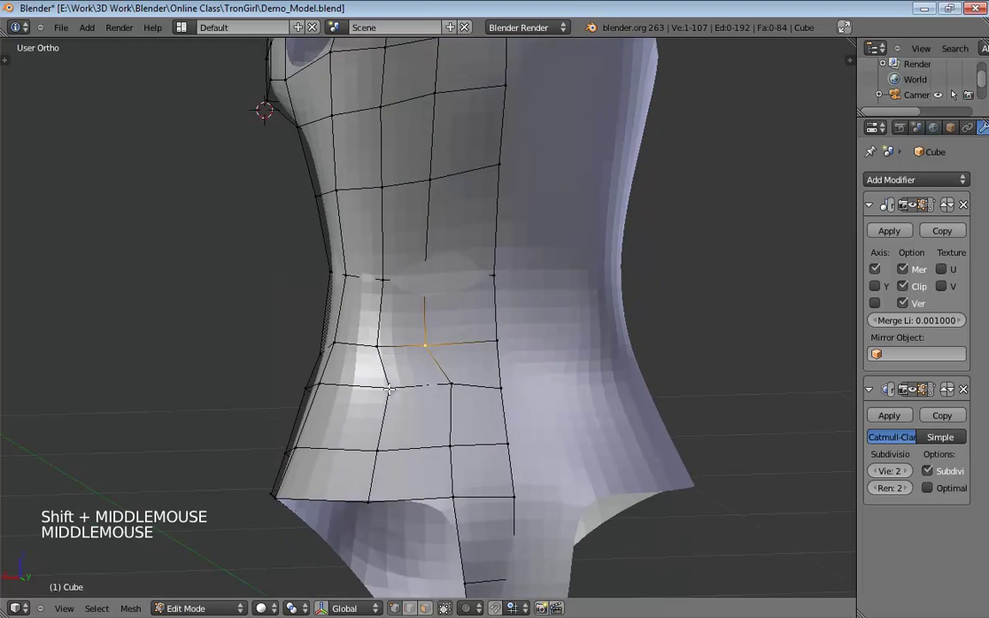
- Move the two inner vertex columns of the lower back outward, from below the waist down to the rear leg opening
drag(394, 393, 372, 390)
drag(382, 454, 357, 452)
drag(362, 500, 330, 492)
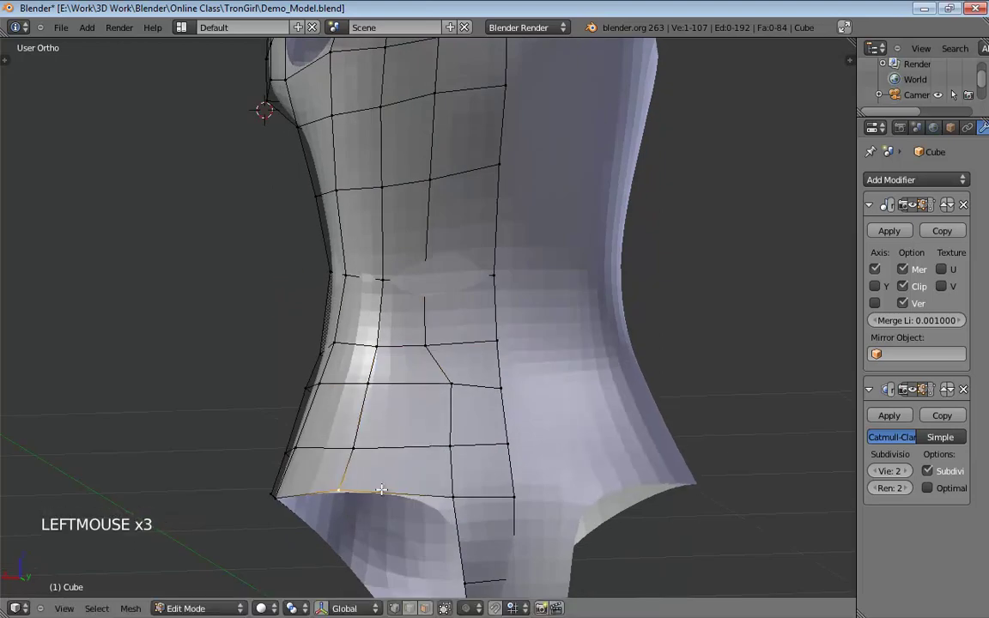
drag(449, 498, 421, 493)
drag(444, 444, 409, 445)
drag(439, 381, 415, 382)
- Add a lengthwise loop cut through the faces between the centre line and the first vertex column
middle_drag(448, 388, 487, 274)
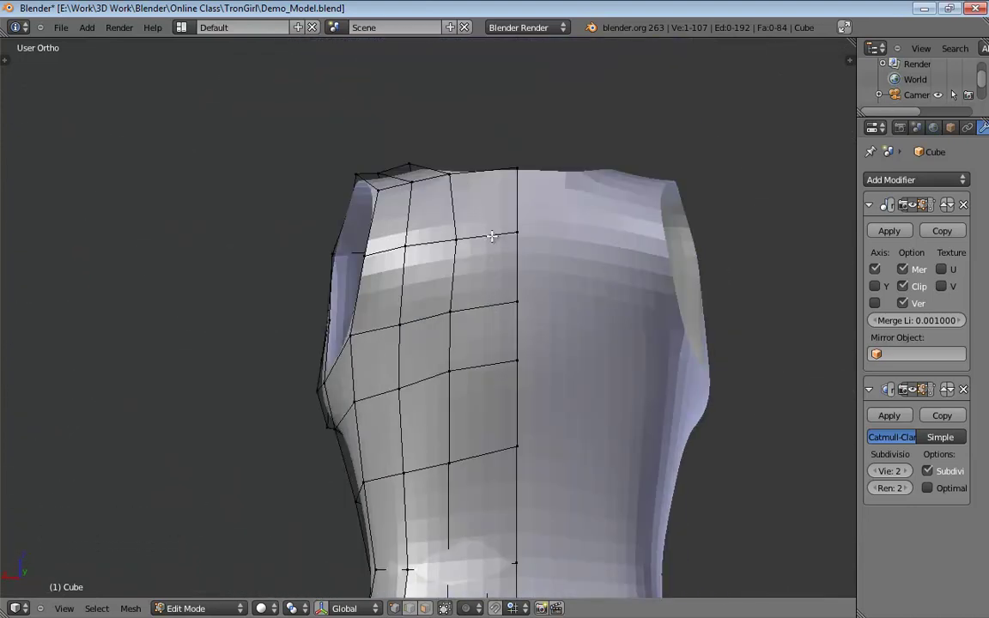
key(ctrl+r)
click(488, 239)
- Round the front neckline by adjusting the new neckline vertex and lowering the one on the centre line
middle_drag(489, 239, 375, 273)
click(383, 251)
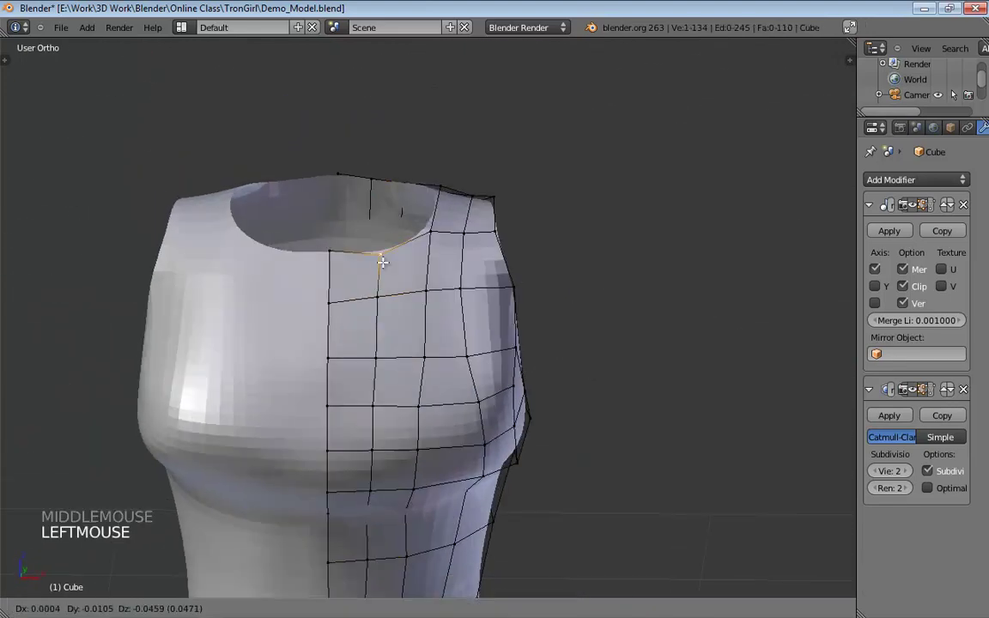
drag(332, 253, 336, 268)
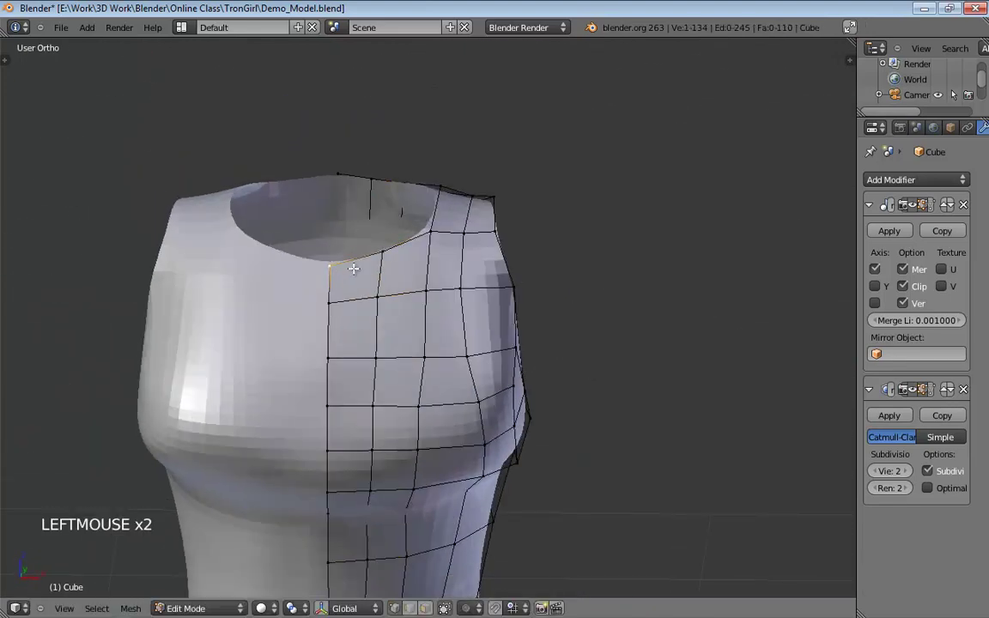
- Reposition the front centre-line vertices between the upper chest and the area below the bust to refine the sternum profile
mouse_move(406, 320)
middle_down()
mouse_move(413, 285)
mouse_move(360, 342)
mouse_move(307, 361)
mouse_move(414, 326)
middle_up()
middle_drag(414, 326, 247, 311)
drag(248, 333, 271, 354)
click(248, 394)
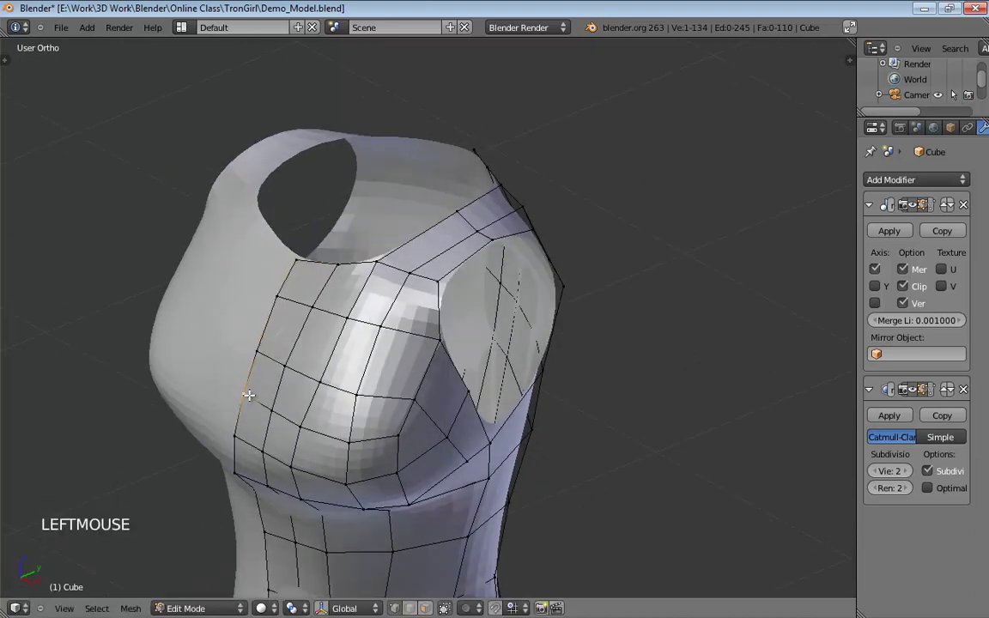
drag(234, 433, 241, 464)
middle_drag(256, 464, 305, 398)
click(312, 373)
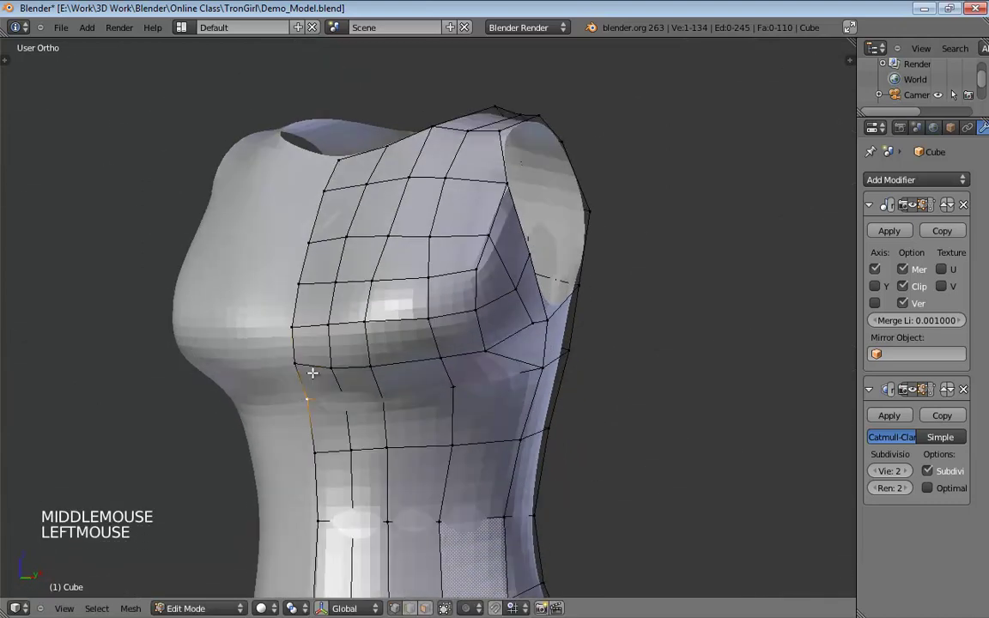
drag(307, 400, 304, 383)
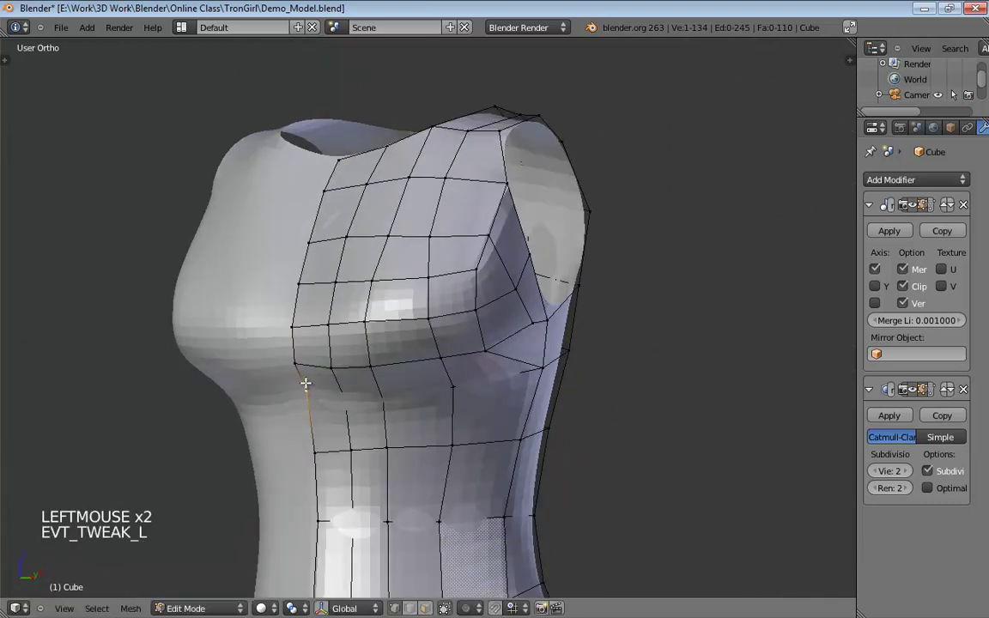
middle_drag(321, 368, 371, 348)
drag(371, 339, 375, 268)
middle_drag(375, 268, 511, 341)
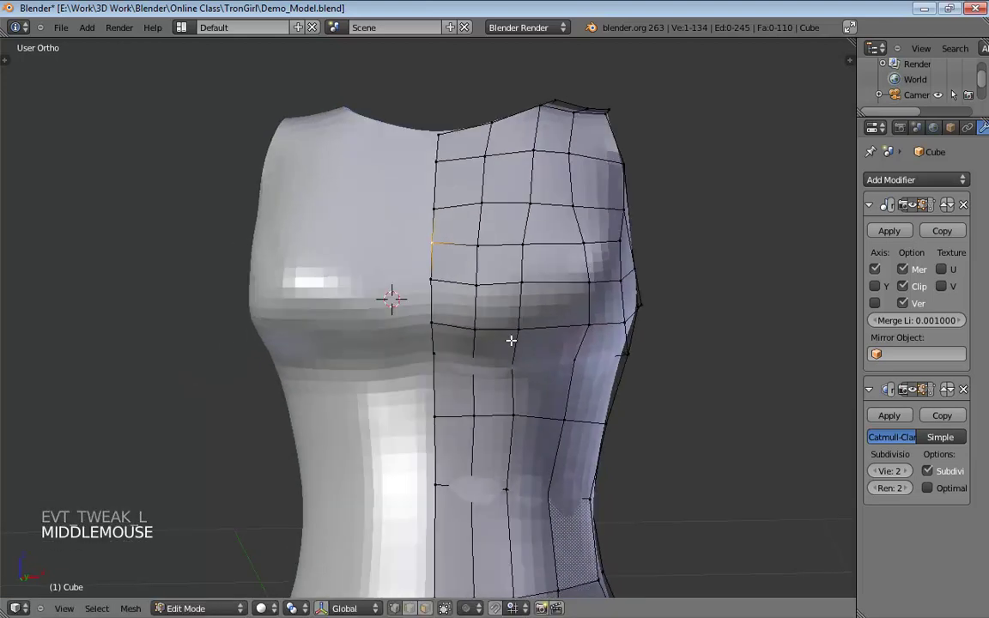
- Shift the second vertex column across the bust outward and adjust its vertices along the lower edge of the bust
drag(520, 337, 523, 342)
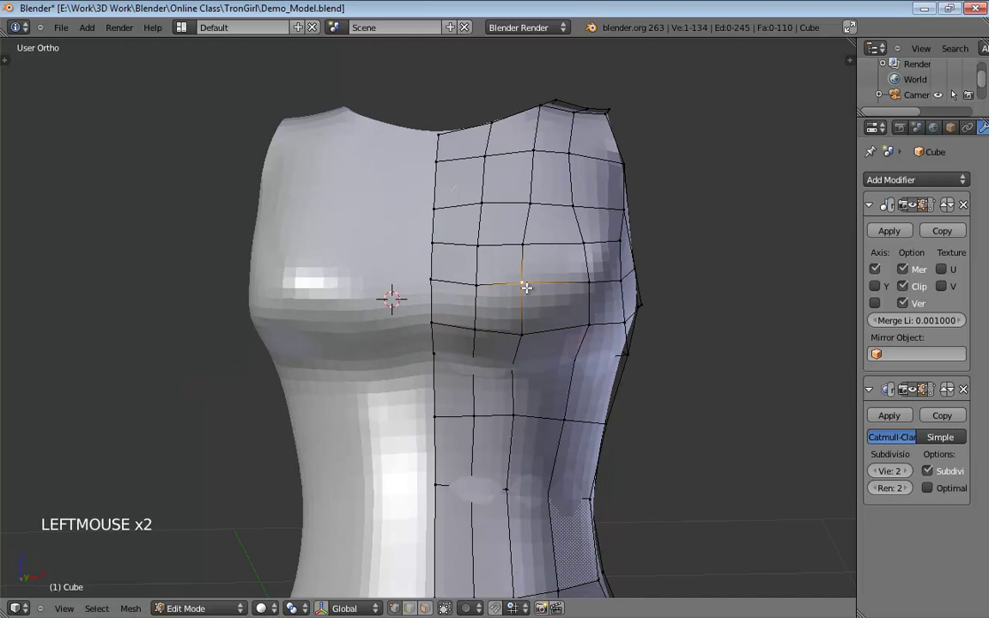
middle_drag(582, 327, 548, 355)
drag(457, 386, 490, 383)
drag(457, 333, 481, 331)
drag(462, 291, 475, 291)
drag(478, 246, 481, 247)
drag(459, 413, 470, 386)
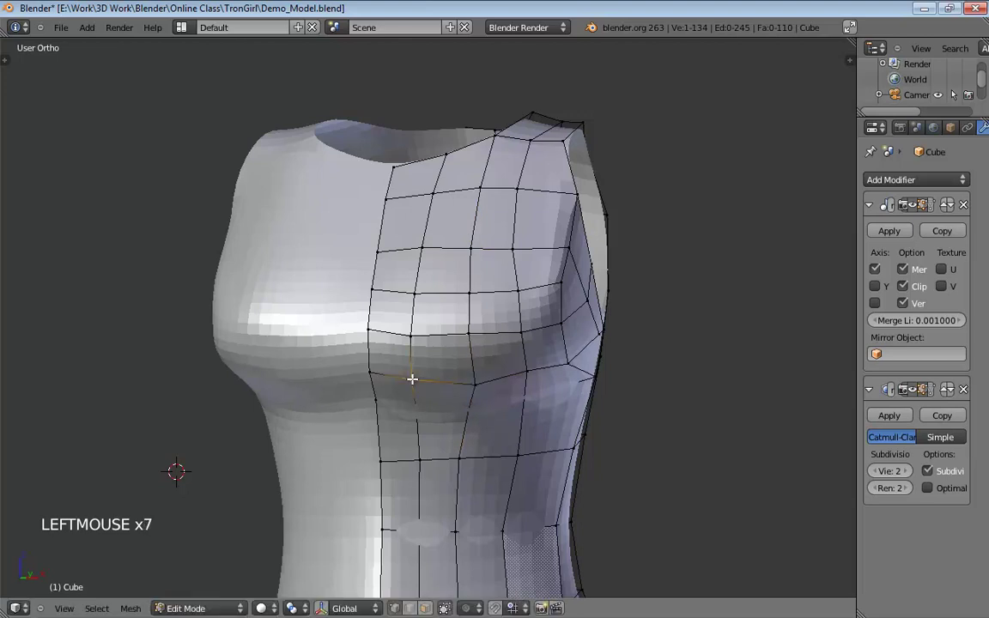
- Move the front rib vertex below the bust and the two front waist vertices outward toward the side
middle_drag(417, 375, 501, 379)
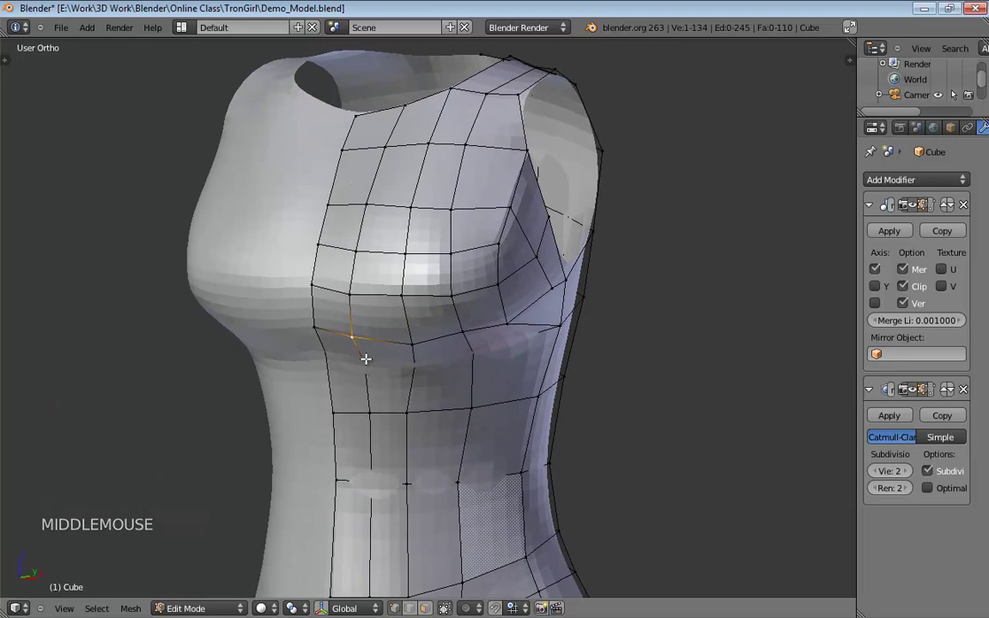
drag(409, 413, 419, 411)
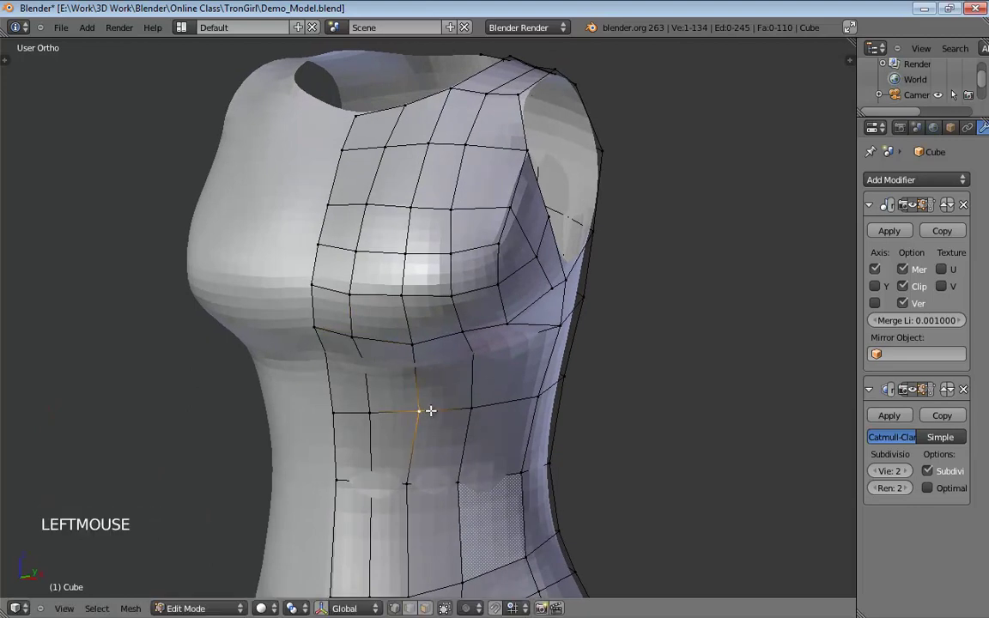
drag(408, 484, 471, 479)
- Move the hip vertex column at the front outward toward the side, from below the waist down to the leg-opening edge
shift+middle_drag(489, 468, 500, 365)
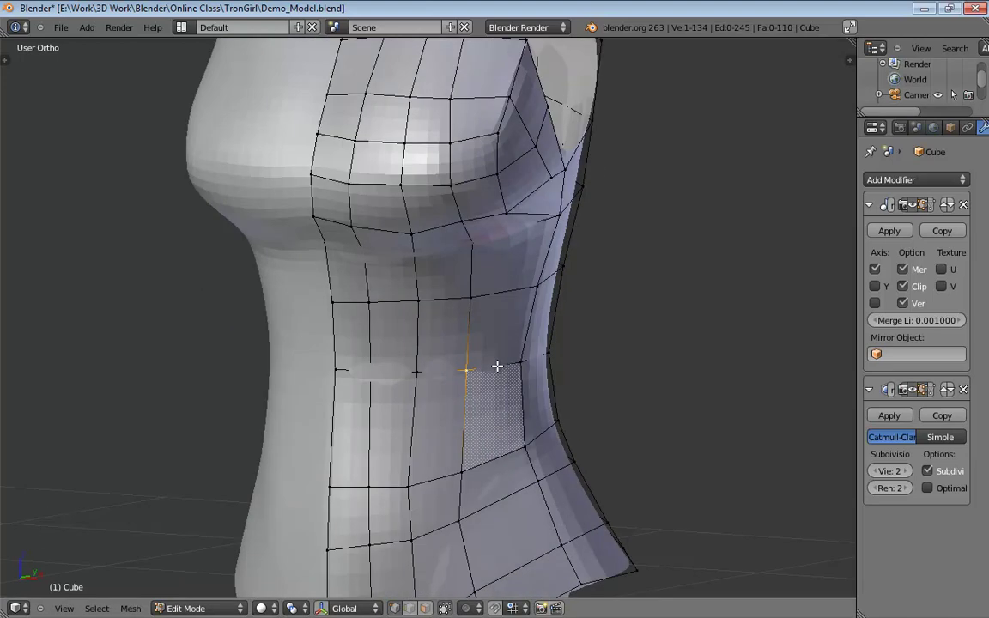
shift+middle_drag(513, 372, 490, 336)
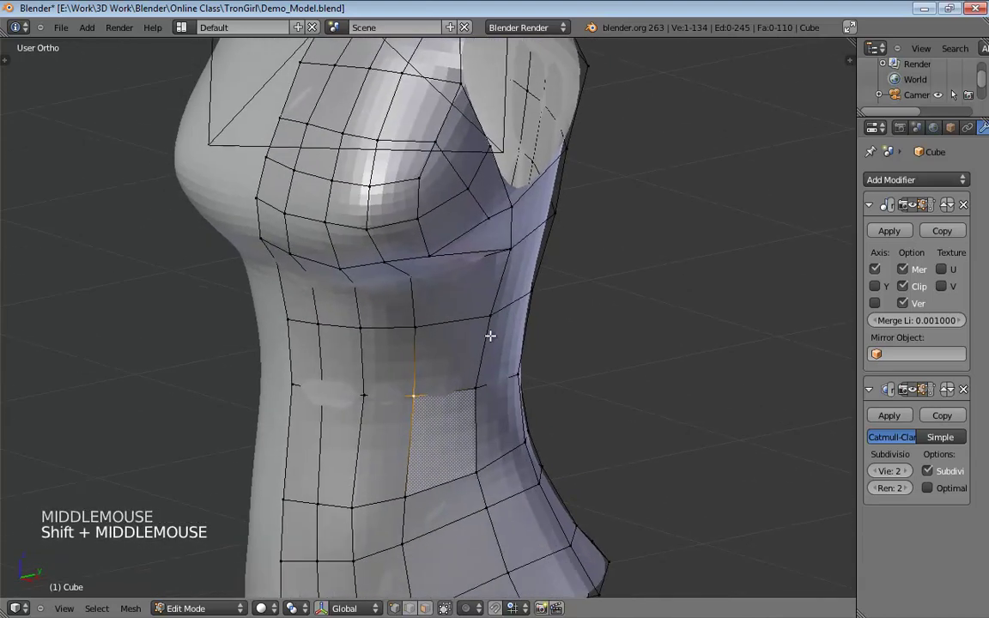
shift+middle_drag(415, 459, 392, 417)
click(392, 466)
drag(356, 468, 386, 455)
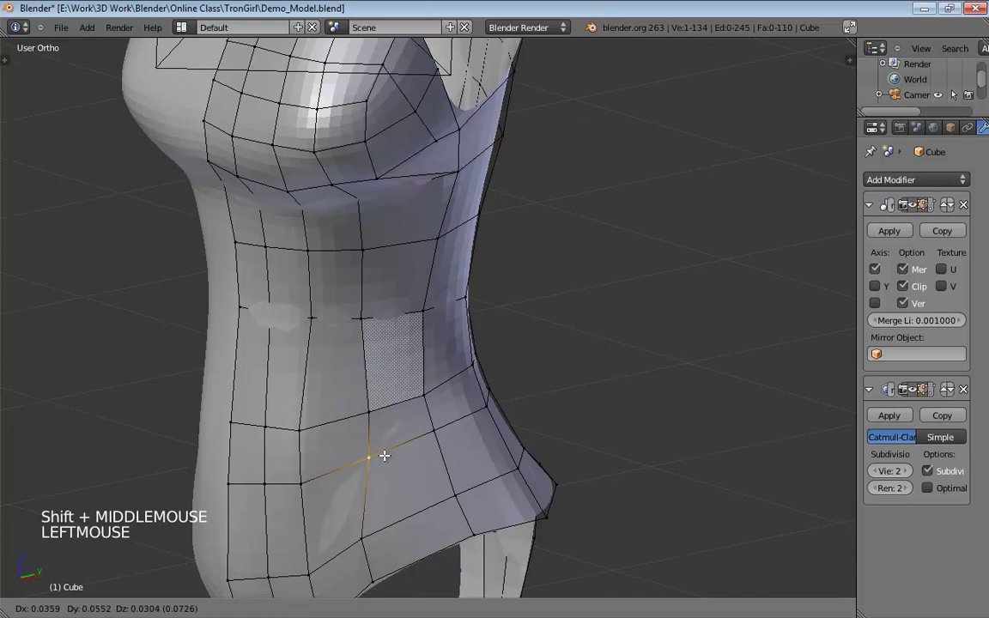
drag(367, 533, 410, 559)
shift+middle_drag(453, 541, 577, 399)
drag(577, 400, 587, 395)
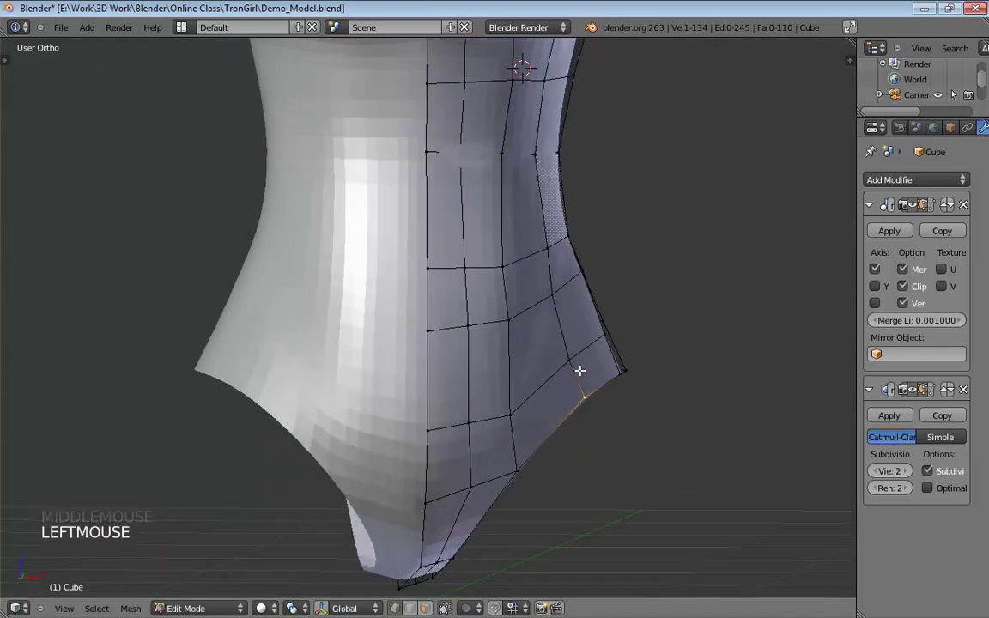
drag(573, 357, 581, 355)
drag(553, 293, 567, 292)
- Lower the outer vertex of the row along the underside of the bust
middle_drag(629, 313, 286, 336)
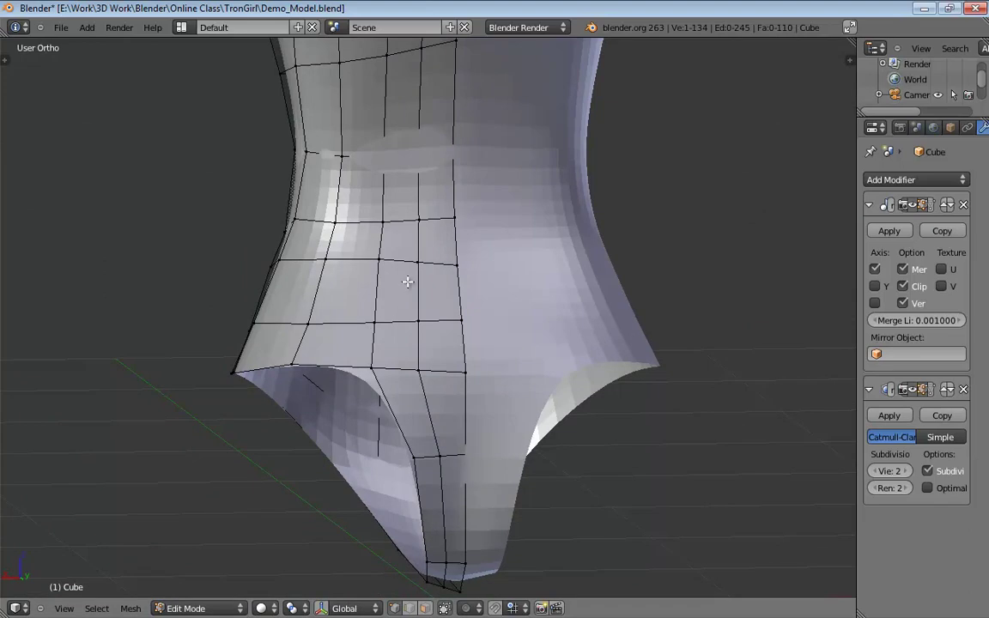
shift+middle_drag(407, 281, 519, 409)
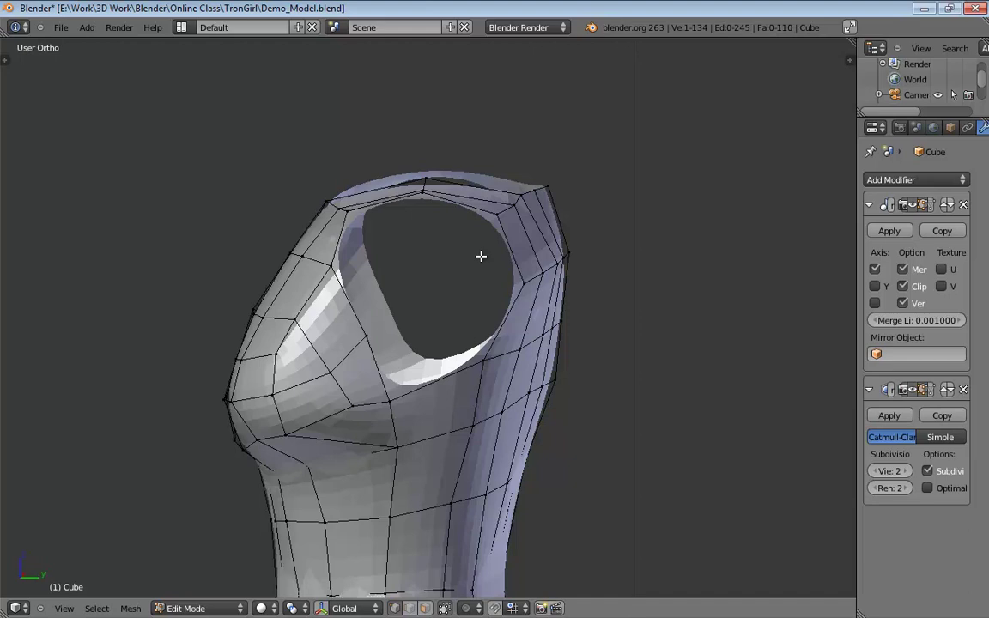
middle_drag(486, 383, 582, 393)
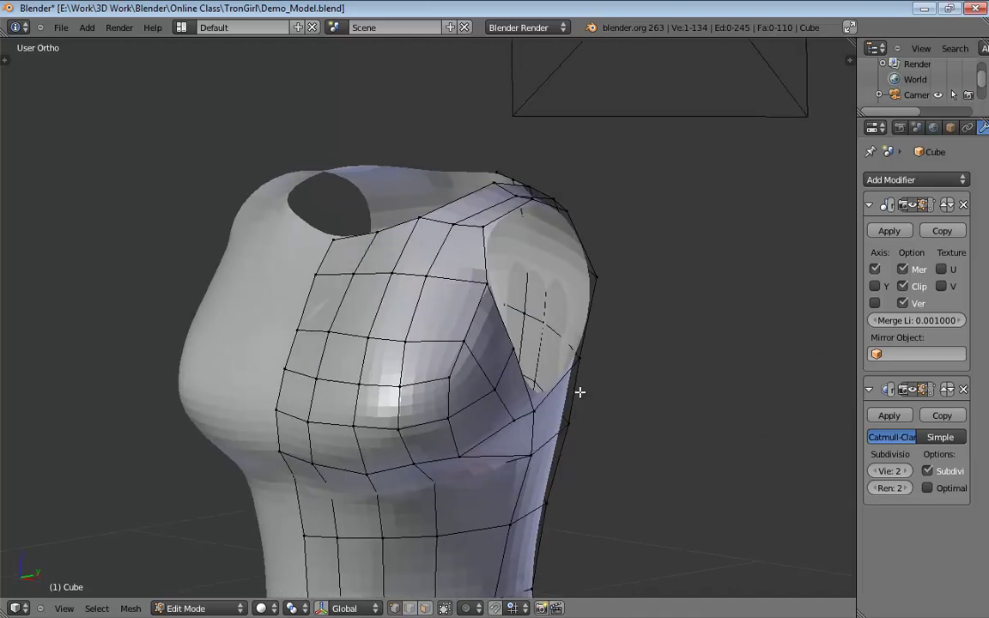
middle_drag(521, 407, 501, 391)
click(488, 388)
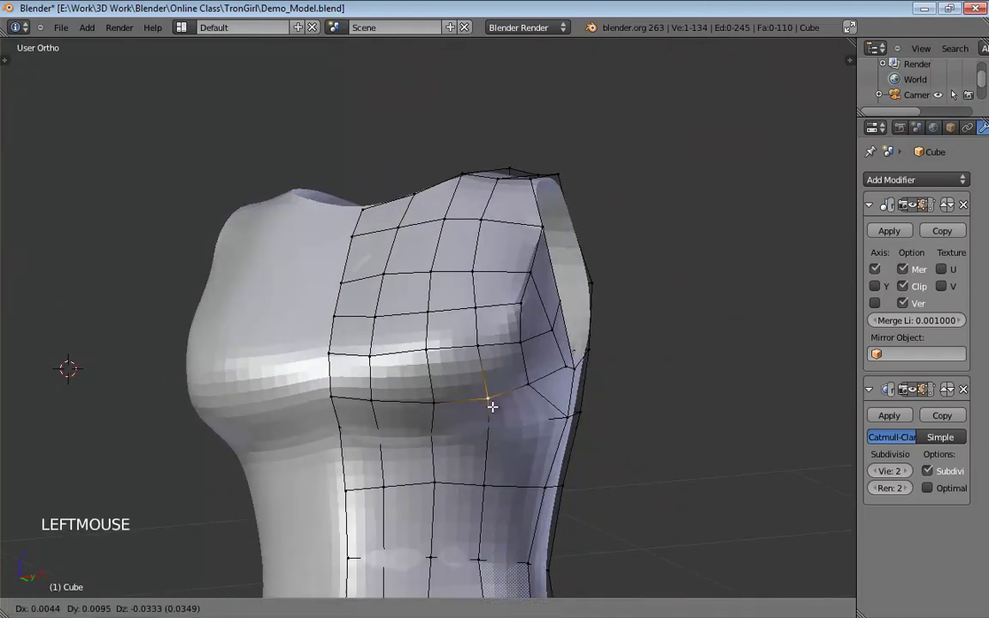
- Delete the two faces along the front lower edge of the armhole
middle_drag(442, 365, 446, 399)
middle_drag(425, 323, 419, 343)
key(ctrl+Tab)
click(418, 374)
right_click(418, 332)
shift+click(430, 359)
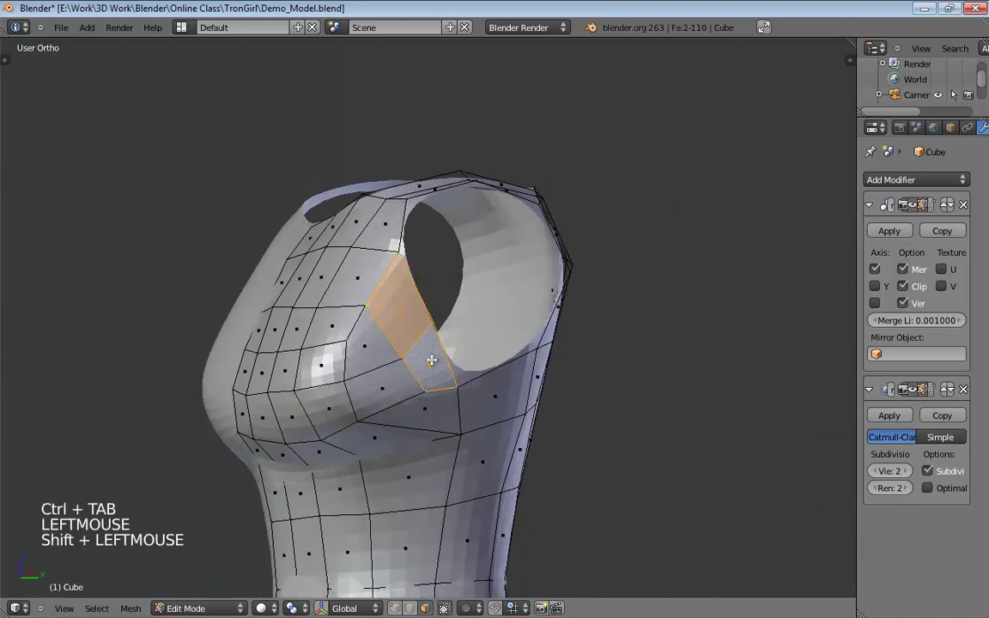
key(Delete)
click(425, 359)
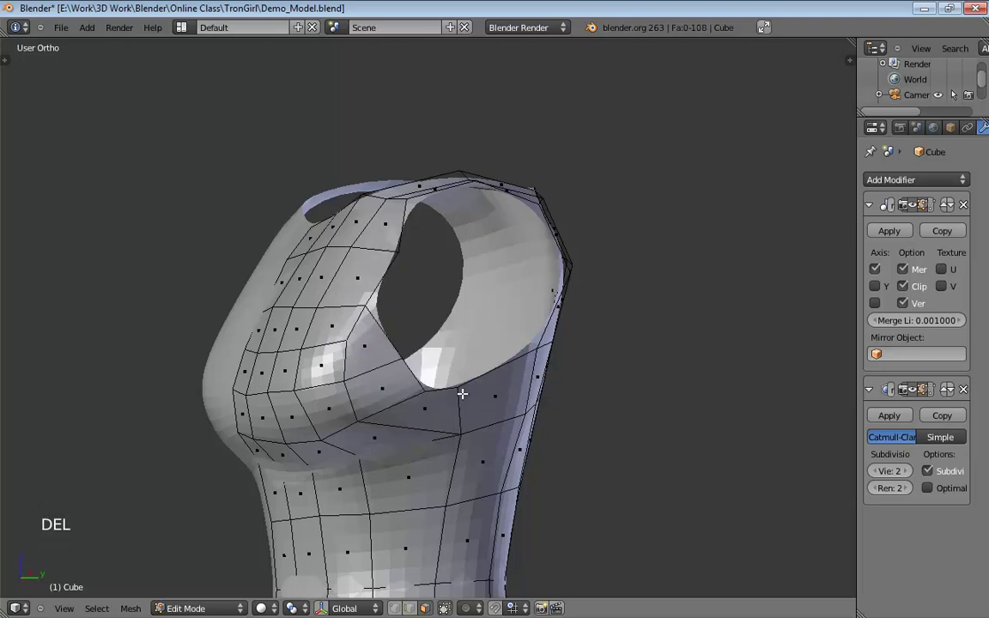
- Return to vertex selection and pull the front armhole vertex toward the bust to round the opening
middle_drag(464, 393, 432, 390)
key(ctrl+Tab)
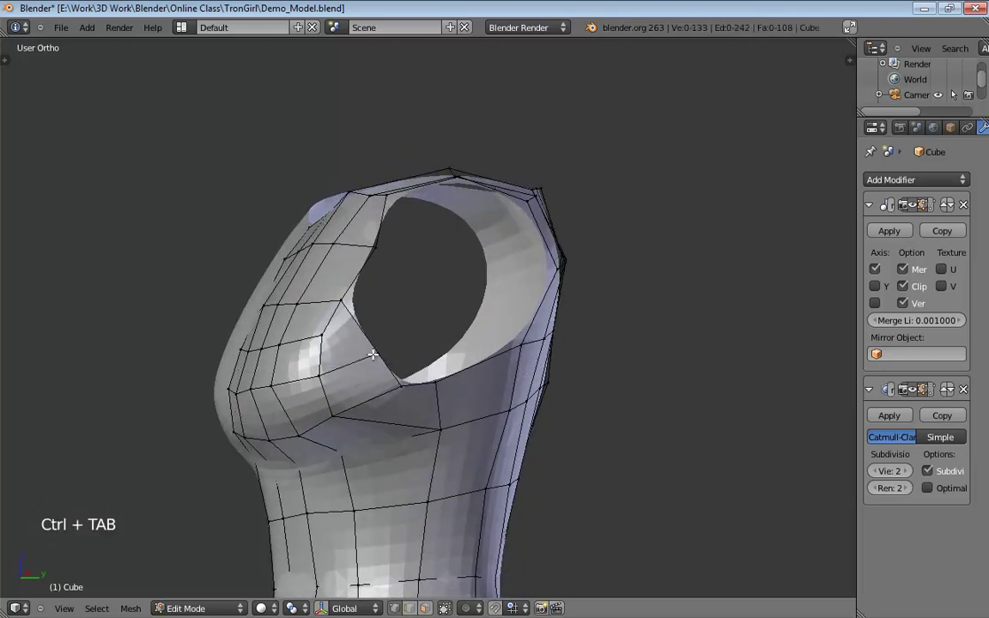
click(369, 357)
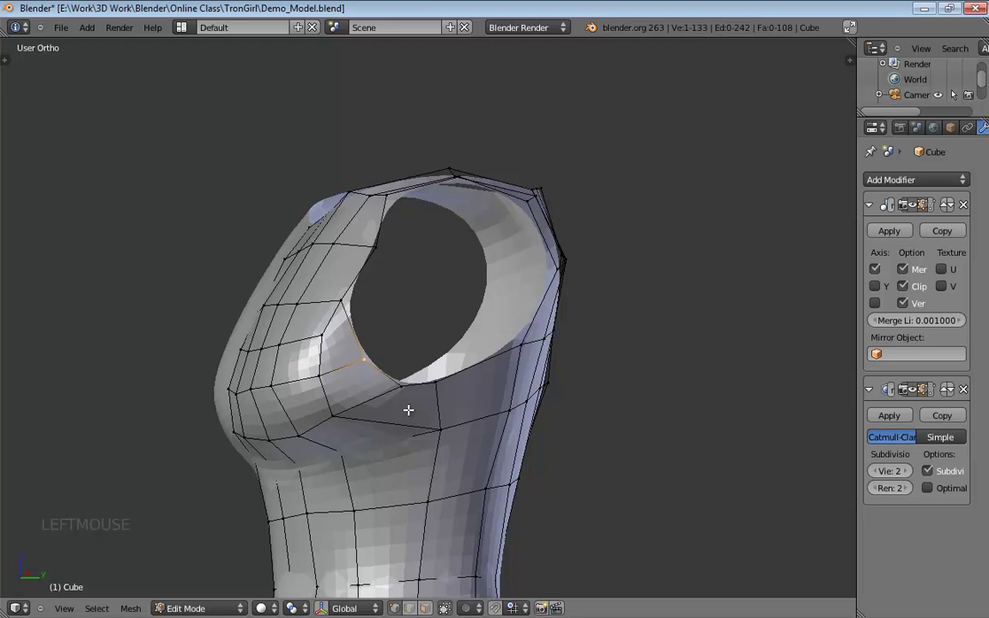
- Realign the side vertex columns from the leg opening up to the waist, moving the side waist vertex toward the back
middle_drag(408, 411, 400, 365)
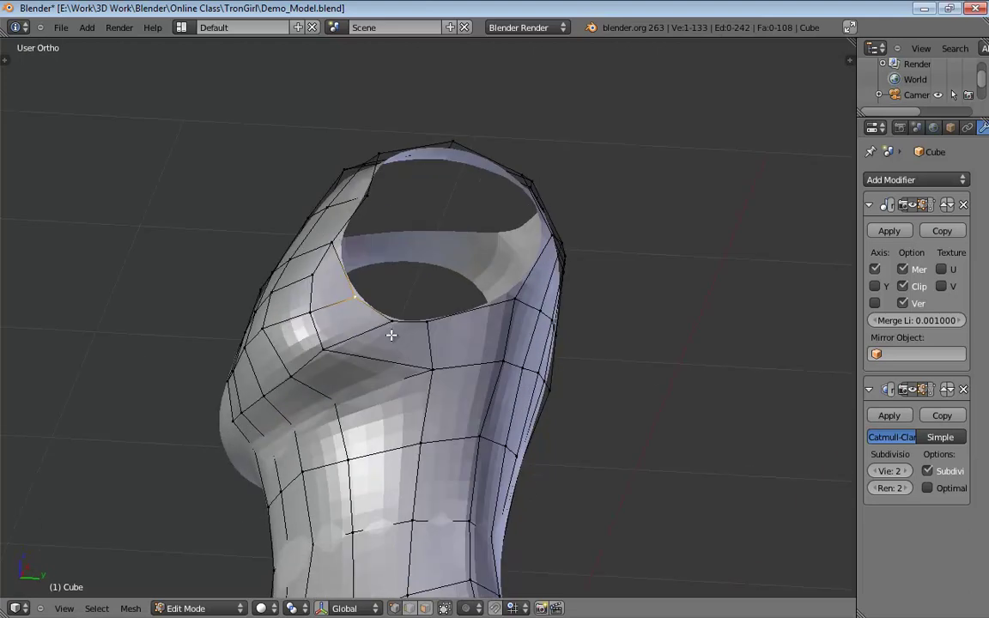
middle_drag(429, 407, 493, 403)
middle_drag(493, 403, 388, 407)
scroll(473, 415, down, 2)
scroll(473, 416, down, 1)
drag(386, 494, 389, 480)
click(389, 465)
click(393, 426)
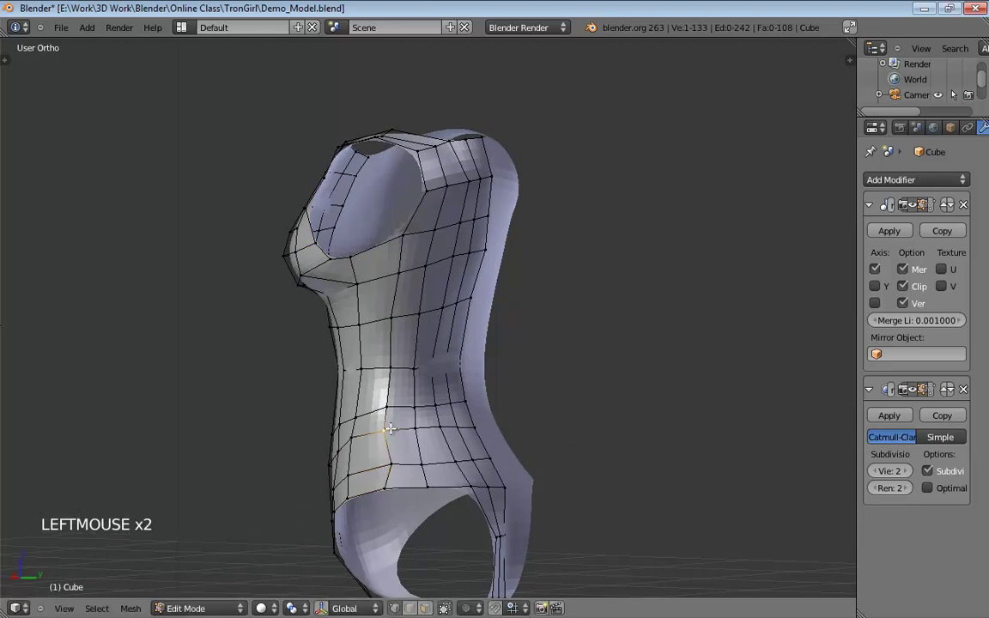
drag(392, 408, 399, 402)
mouse_move(395, 361)
mouse_down()
mouse_move(417, 353)
mouse_move(415, 360)
mouse_up()
click(418, 360)
drag(413, 408, 414, 401)
- Shift the front hip column vertices toward the front, from the leg-opening edge up to just below the waist
middle_drag(383, 339, 521, 487)
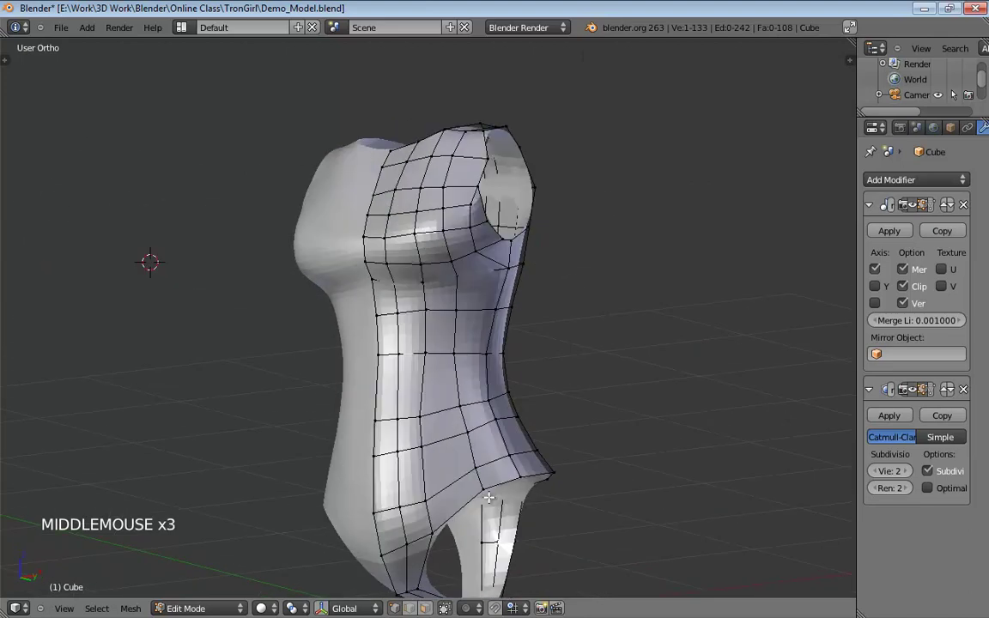
drag(492, 502, 450, 507)
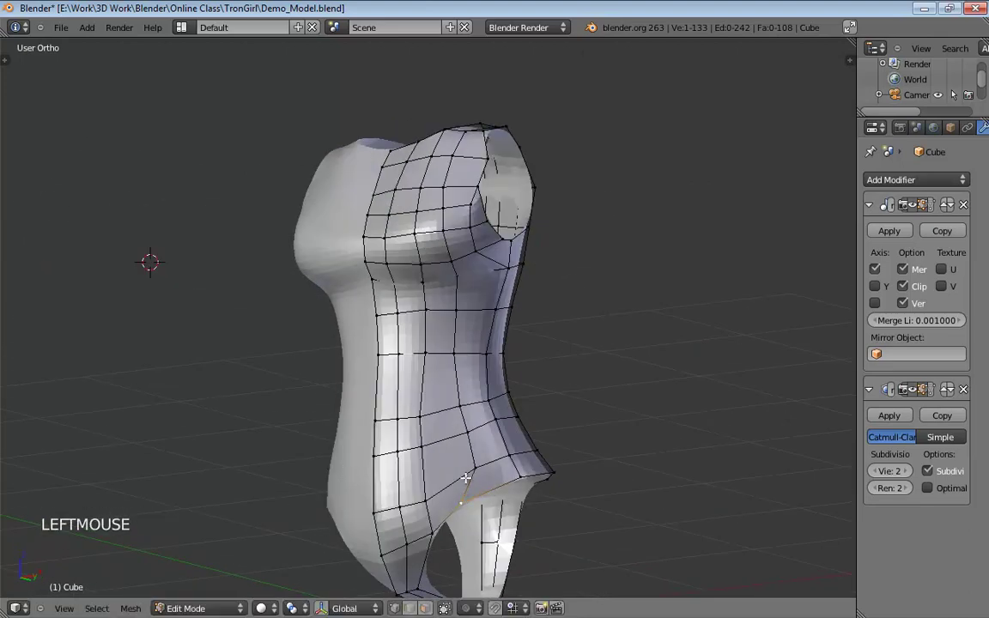
drag(472, 470, 449, 484)
drag(466, 432, 437, 440)
drag(458, 403, 447, 410)
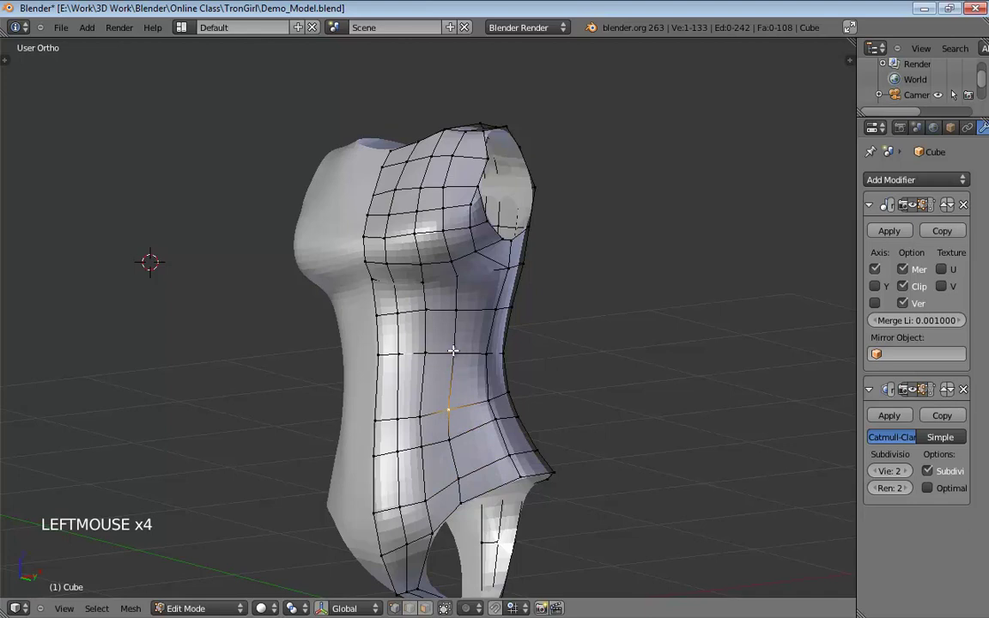
- Move the side vertex below the armhole forward and nudge the outer bust vertex and the lower armhole vertex
middle_drag(521, 382, 464, 237)
drag(455, 247, 430, 245)
middle_drag(446, 223, 371, 205)
click(333, 223)
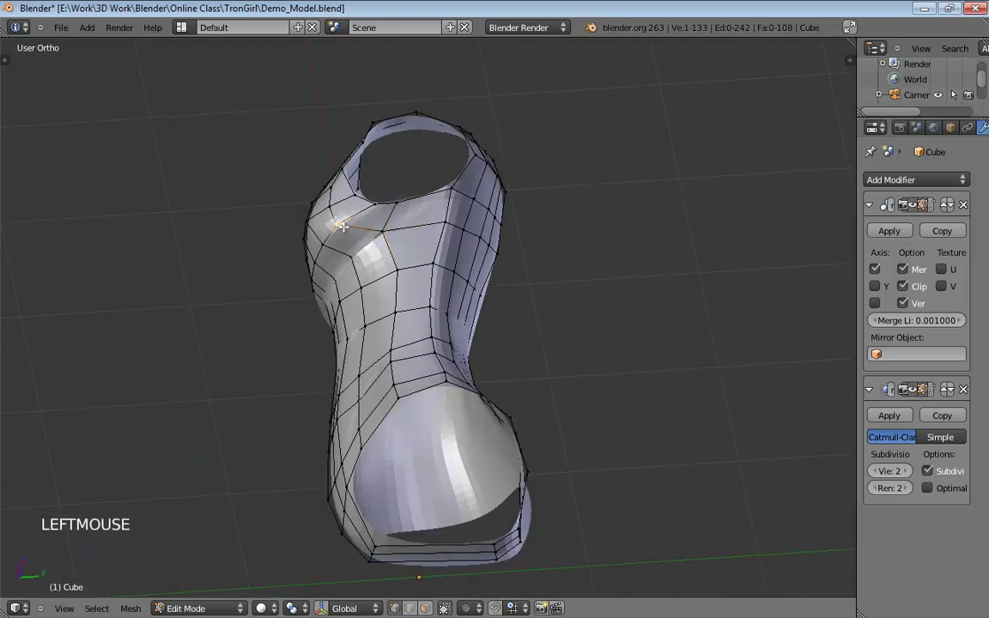
drag(370, 204, 369, 209)
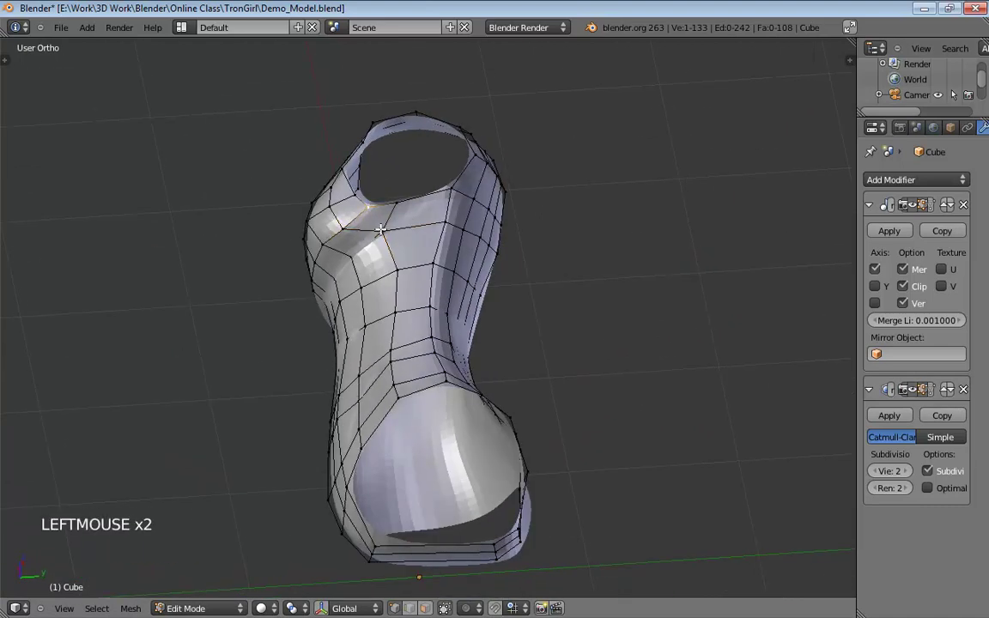
- Adjust the side vertex below the armhole and the rib vertex beneath it to even out the side column
middle_drag(384, 233, 400, 289)
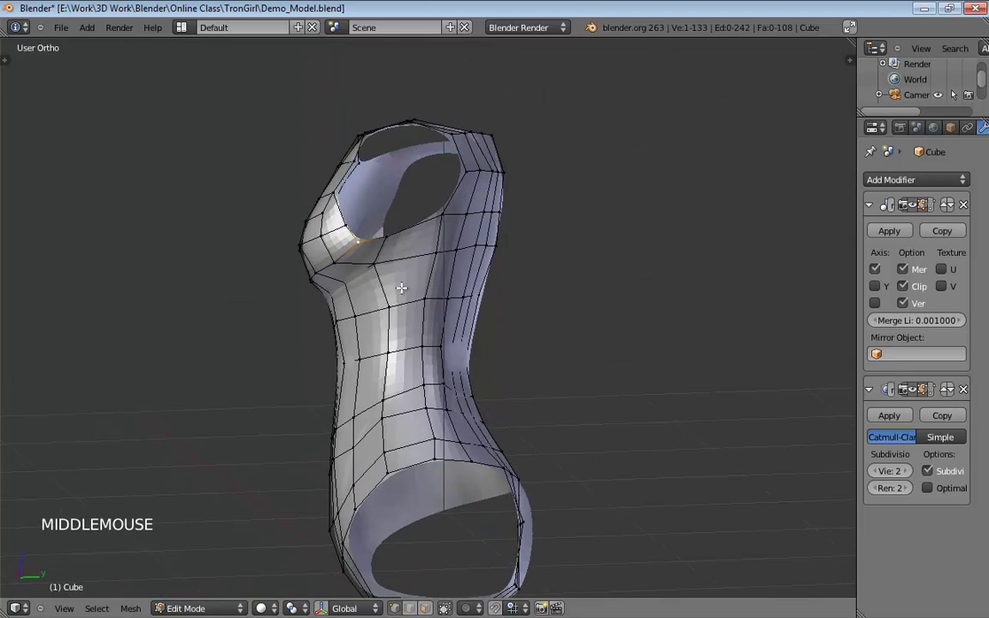
drag(375, 262, 385, 261)
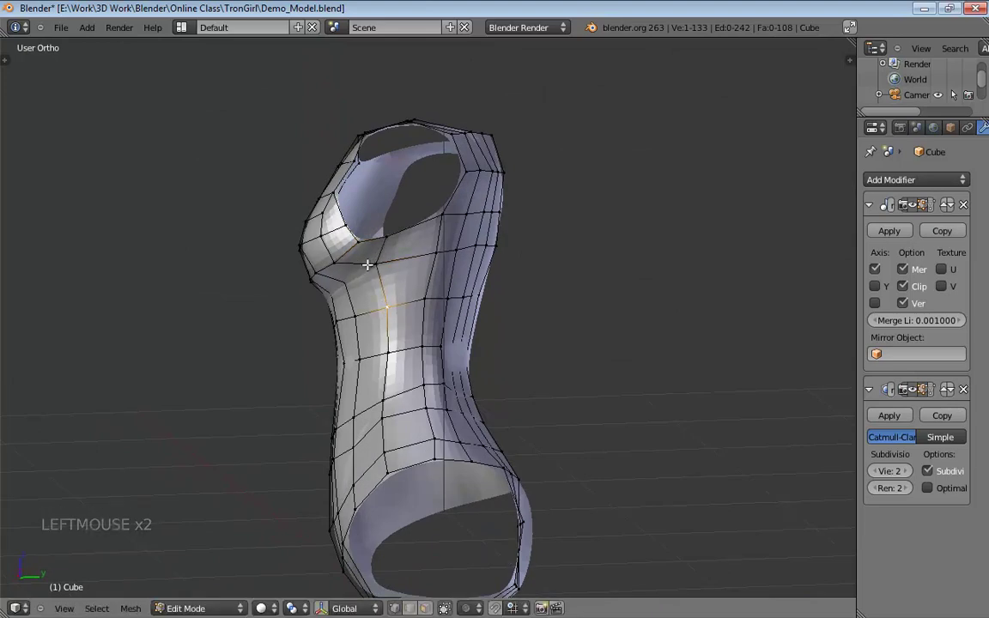
middle_drag(367, 265, 449, 333)
scroll(450, 333, up, 4)
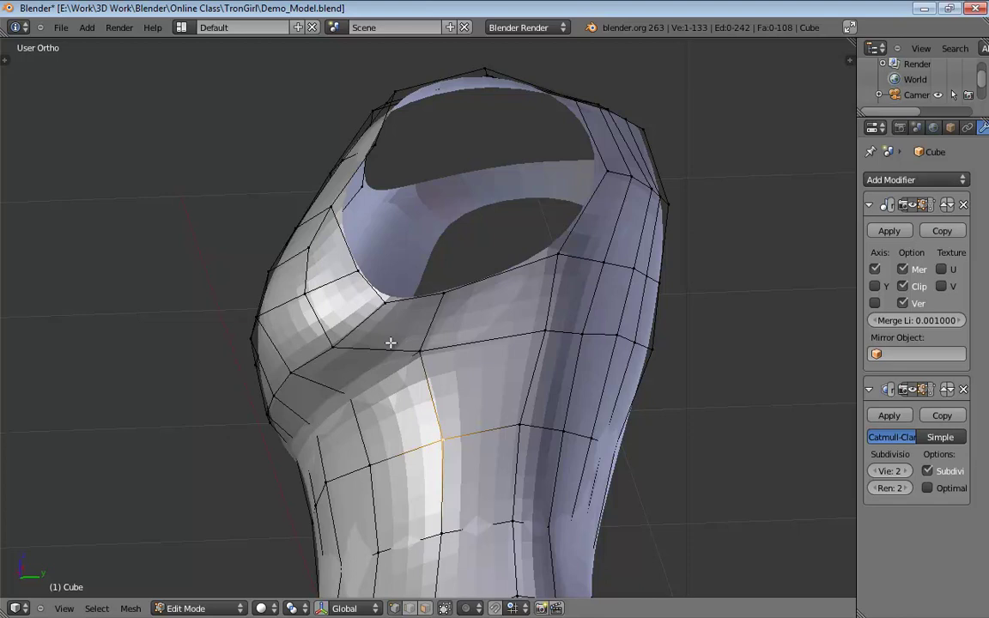
middle_drag(397, 391, 506, 412)
middle_drag(507, 412, 545, 337)
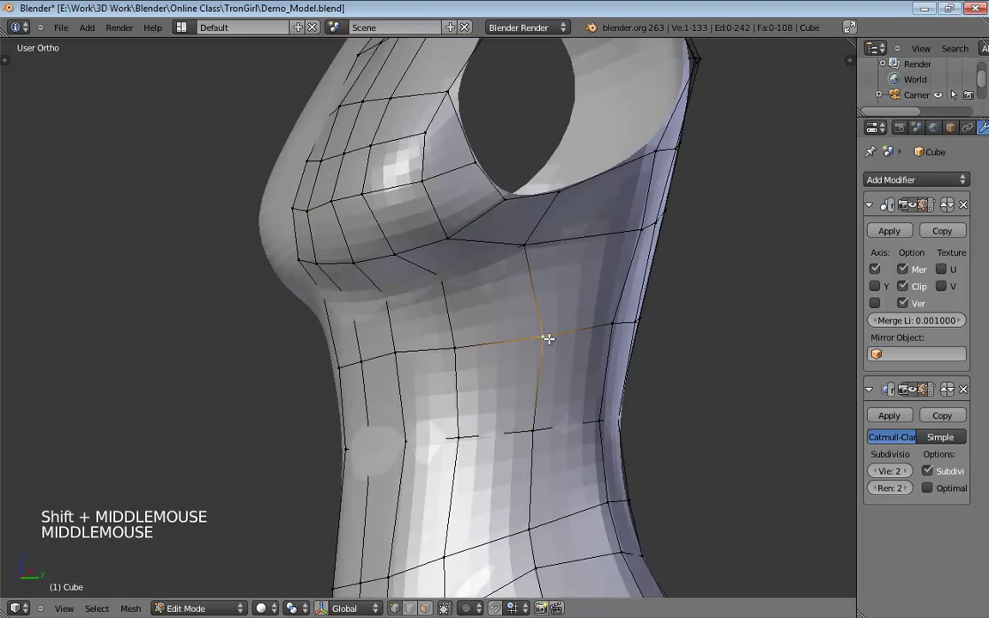
- Shift the side column vertices toward the front, from the ribs down through the waist and hip to the leg-opening edge
click(525, 343)
drag(537, 432, 518, 436)
shift+middle_drag(520, 441, 551, 334)
drag(560, 420, 542, 429)
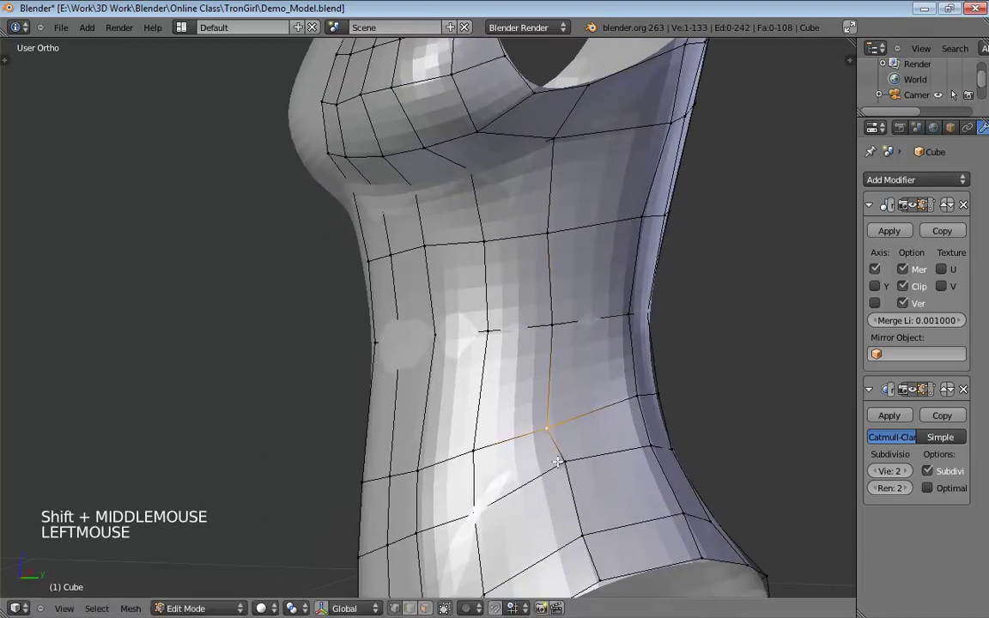
drag(562, 466, 547, 474)
drag(581, 535, 566, 547)
shift+middle_drag(600, 524, 627, 389)
drag(626, 447, 599, 456)
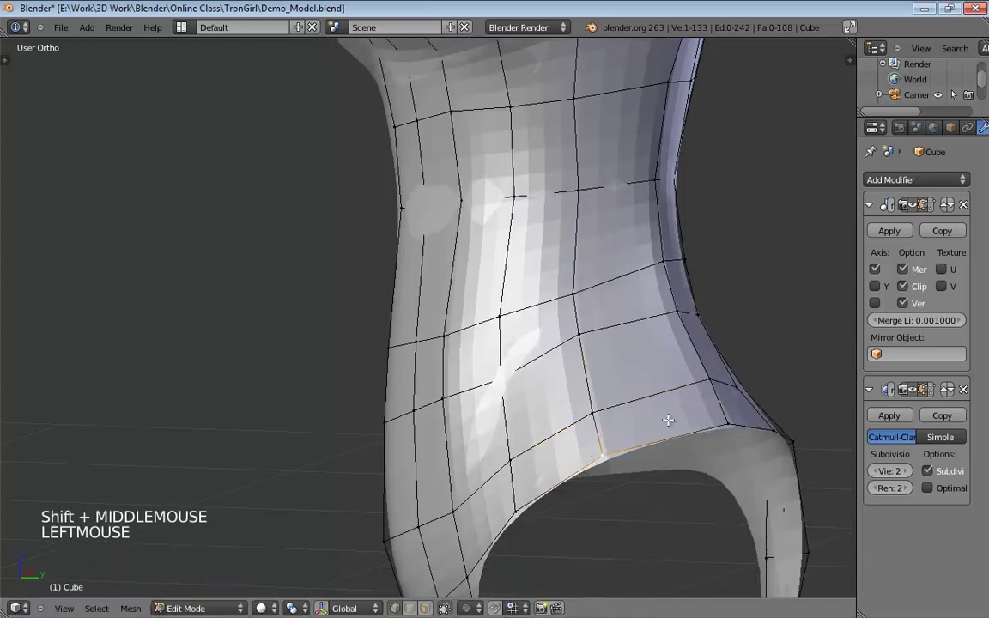
- Reposition the vertices of the neighbouring column toward the back, working up from the leg opening to the waist
middle_drag(598, 456, 451, 399)
scroll(529, 373, down, 3)
drag(444, 400, 464, 428)
drag(447, 356, 455, 326)
middle_drag(451, 272, 491, 327)
drag(470, 421, 482, 400)
drag(475, 355, 477, 324)
drag(475, 275, 477, 275)
middle_drag(477, 274, 508, 256)
- Show the torso as a wireframe in right side view and turn off the subdivision preview in Edit Mode
key(KP_3)
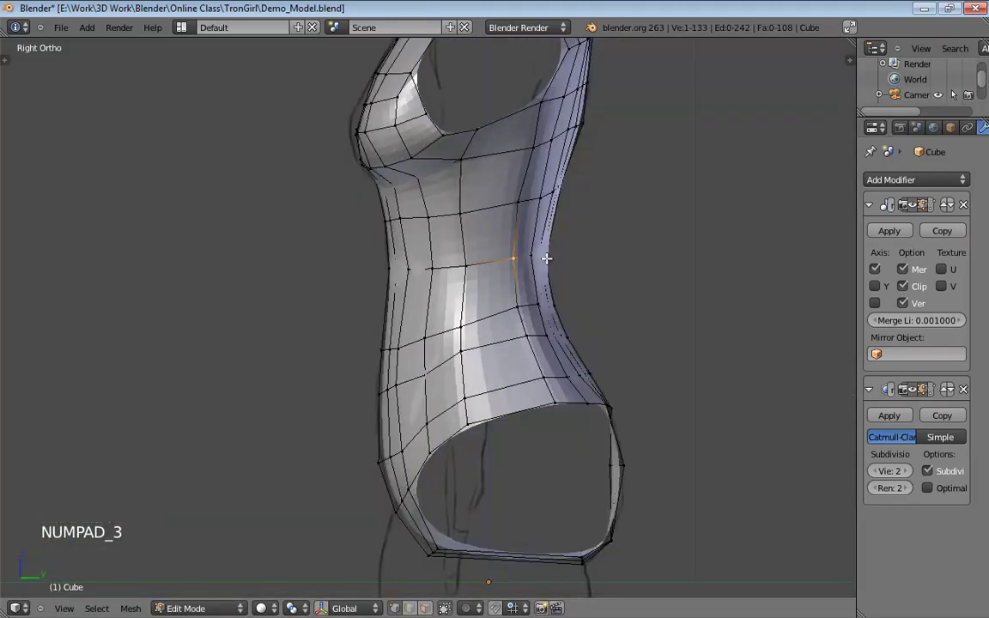
scroll(631, 362, up, 3)
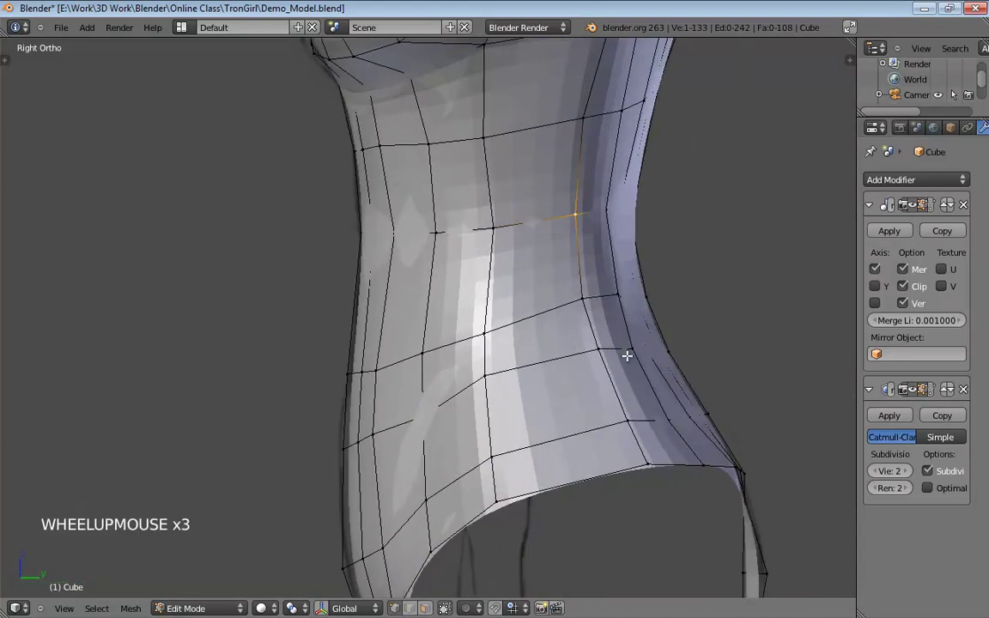
key(z)
click(921, 389)
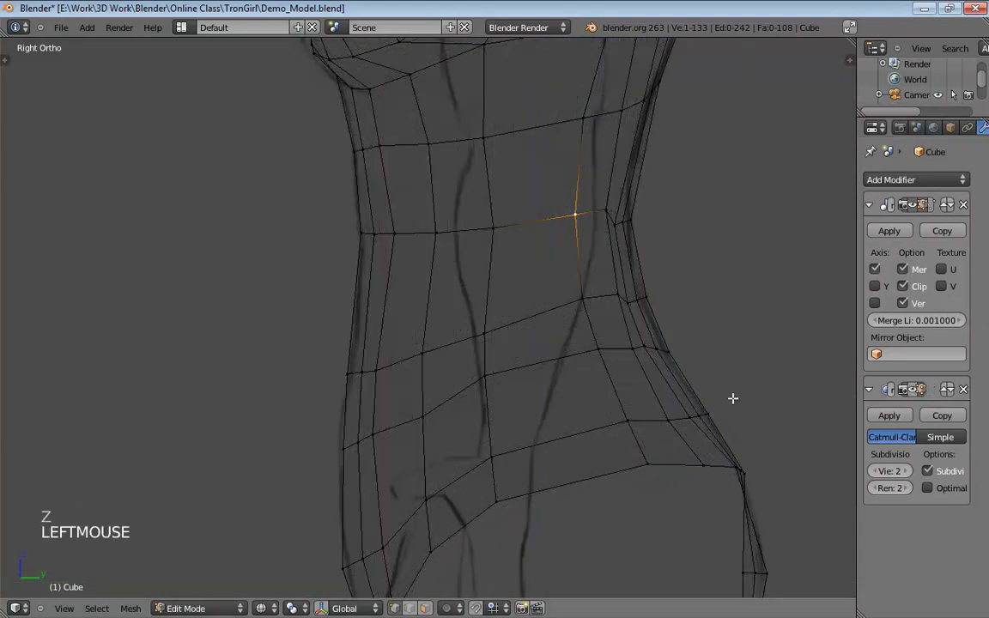
middle_drag(683, 381, 504, 299)
key(KP_3)
- Raise the back waist vertex and even out the vertex row just below the waist from back to front
mouse_move(514, 254)
mouse_down()
mouse_move(511, 235)
mouse_move(517, 248)
mouse_move(518, 241)
mouse_up()
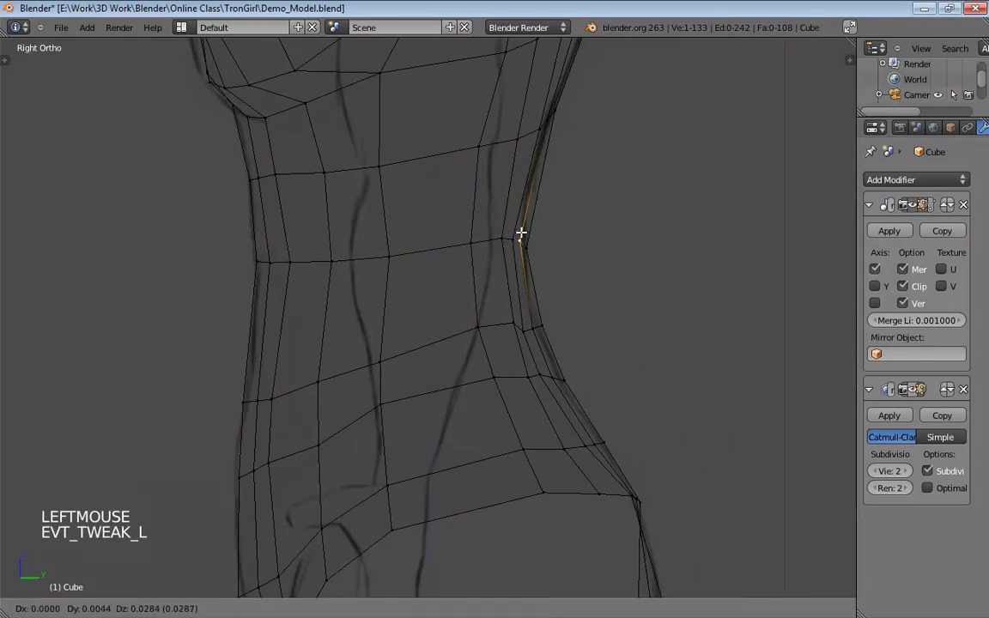
drag(520, 339, 532, 325)
click(544, 324)
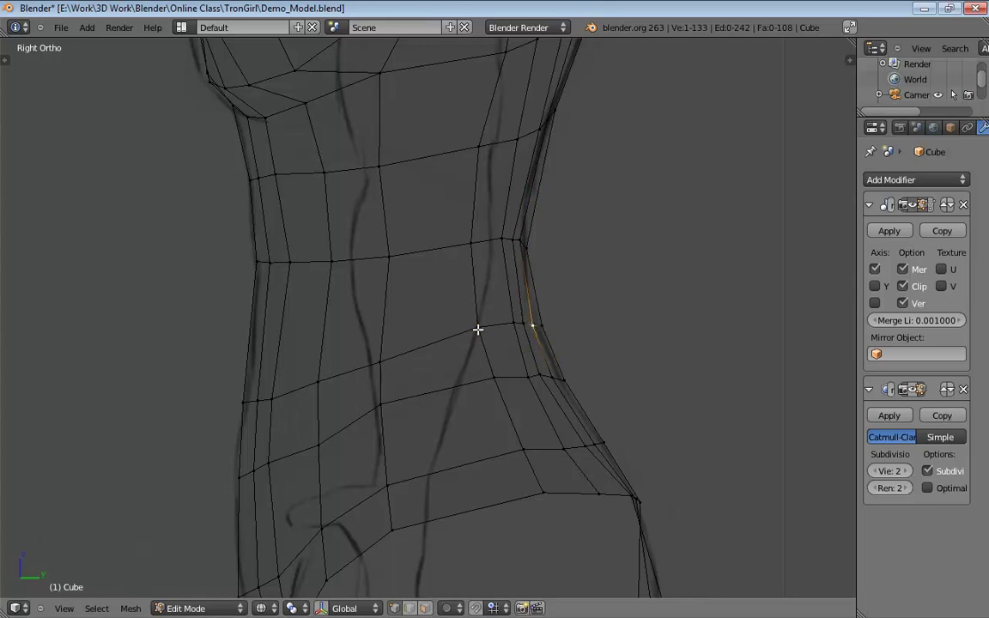
click(477, 325)
mouse_move(385, 361)
mouse_down()
mouse_move(392, 343)
mouse_move(383, 350)
mouse_up()
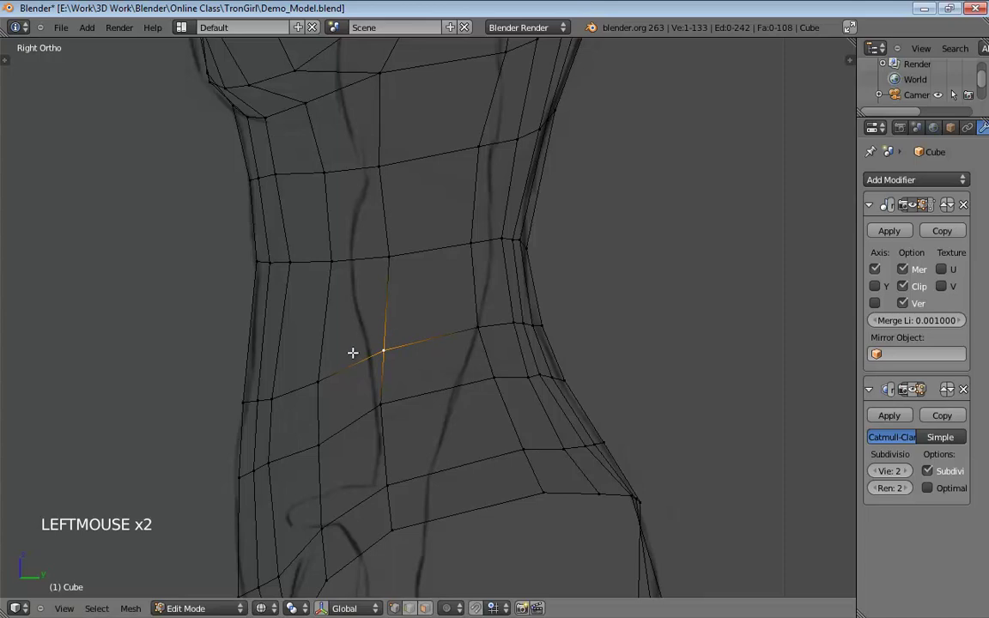
drag(318, 381, 259, 394)
- Smooth the two hip rows above the leg opening by nudging their front, side and back vertices into even curves
click(317, 441)
drag(316, 440, 314, 433)
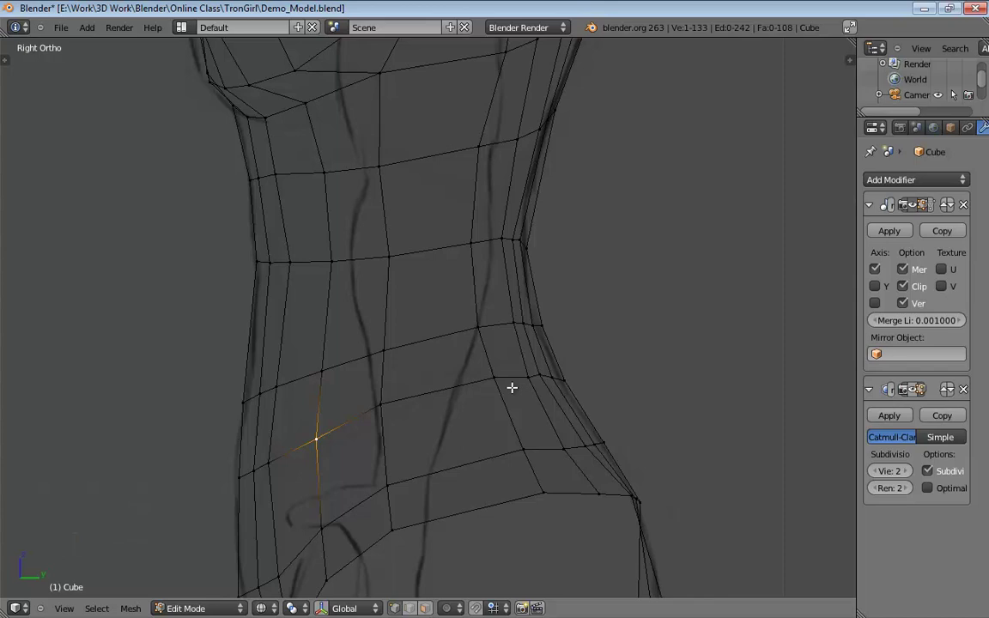
drag(530, 376, 525, 371)
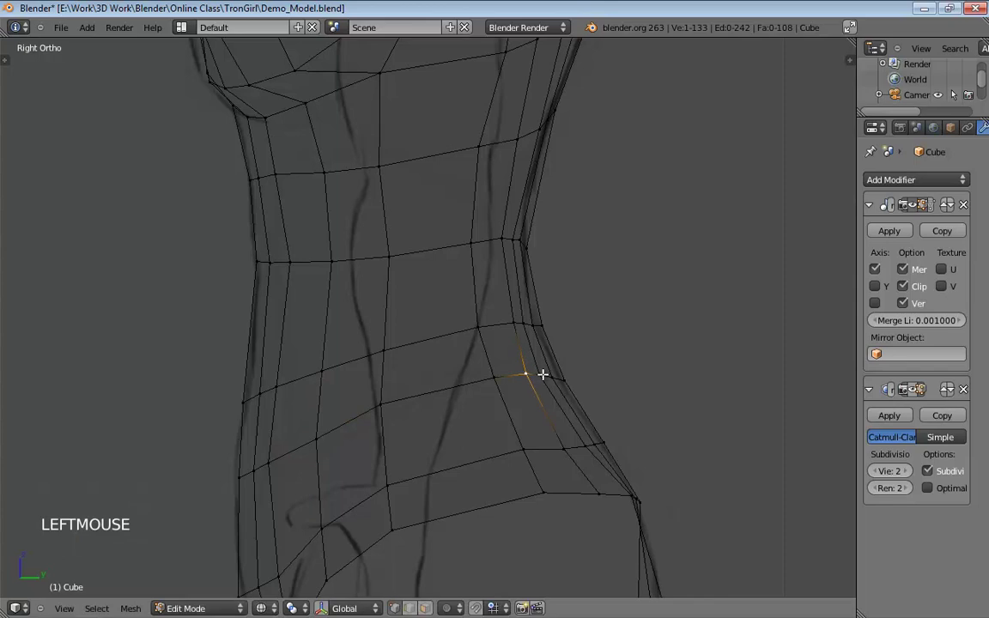
drag(559, 448, 605, 453)
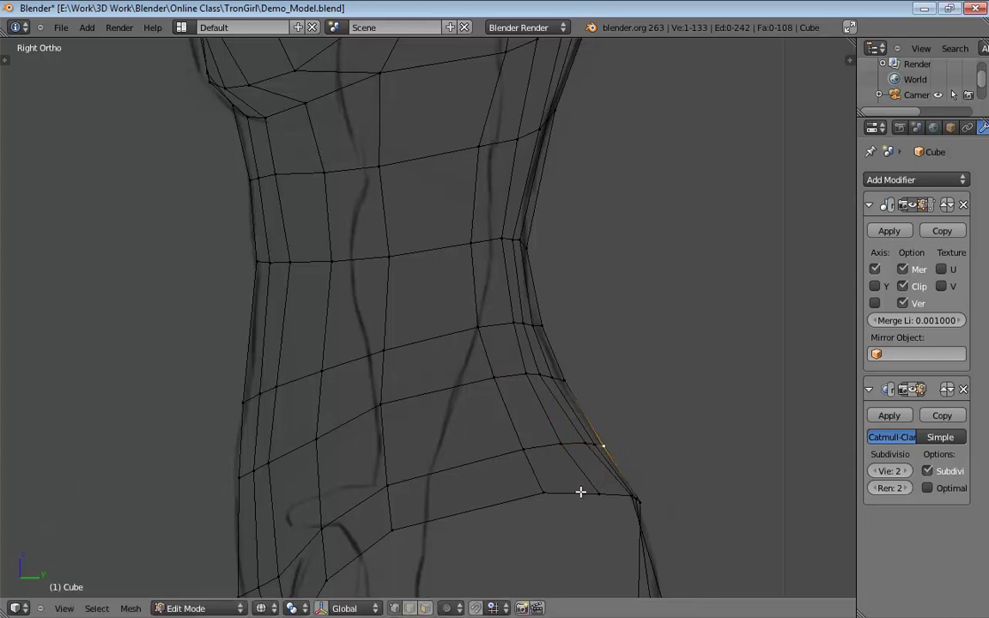
shift+middle_drag(580, 490, 506, 400)
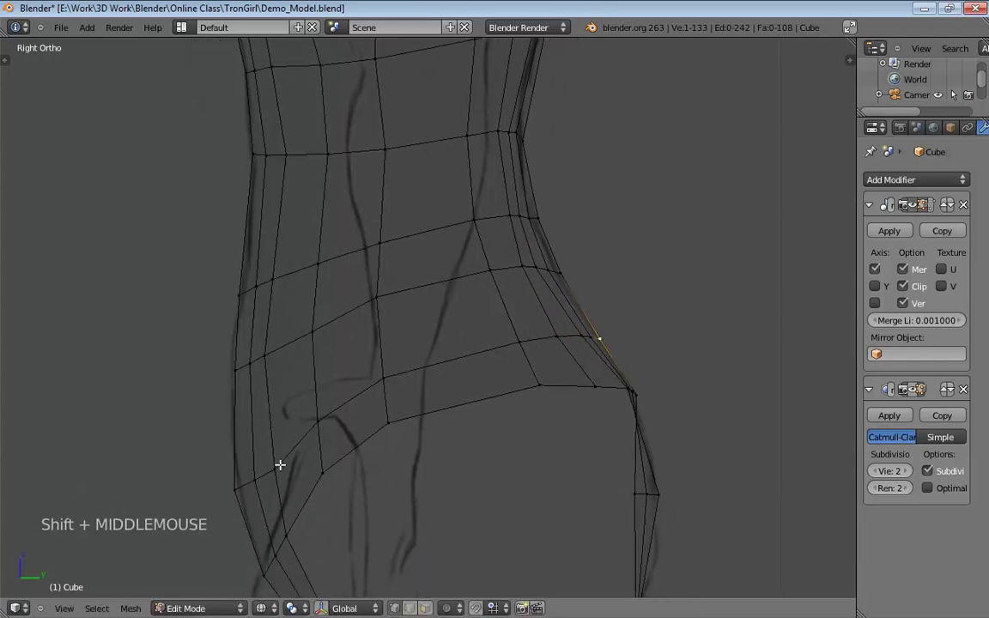
mouse_move(278, 467)
mouse_down()
mouse_move(275, 459)
mouse_move(270, 472)
mouse_up()
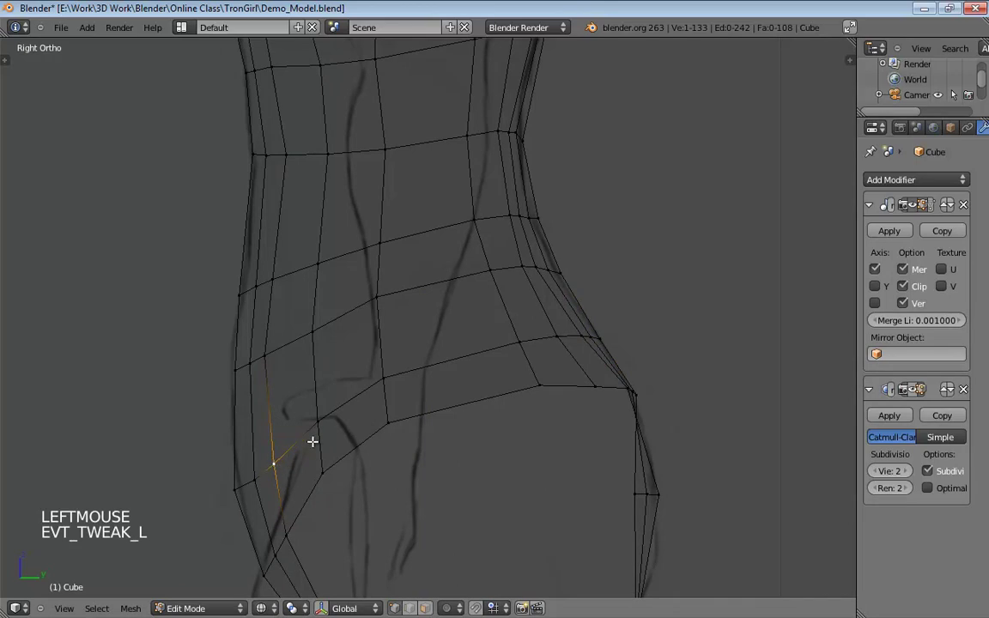
click(320, 415)
click(382, 371)
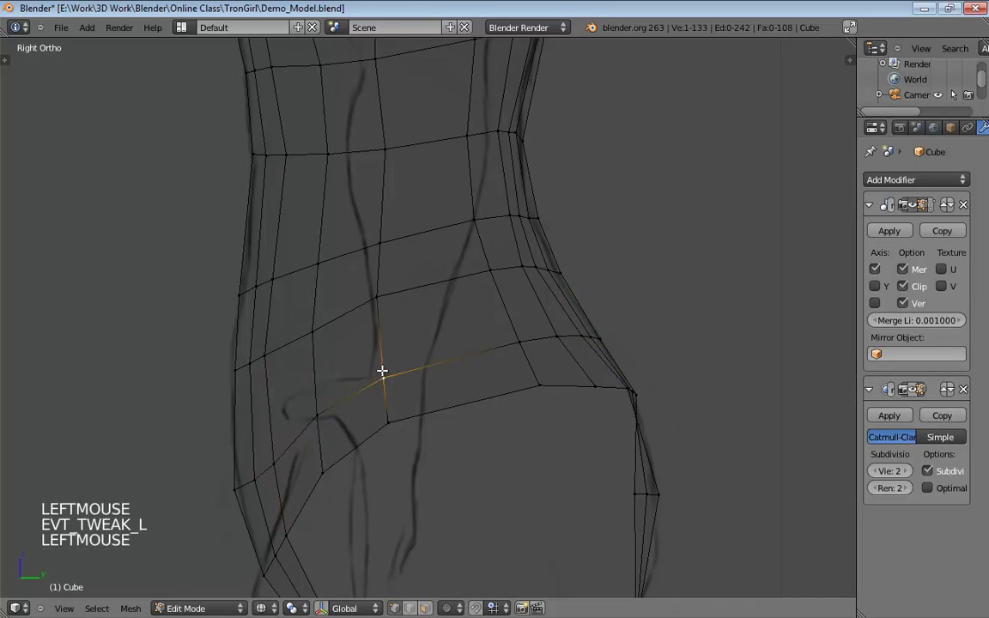
- Adjust the lower armhole vertices, the outer bust vertex and the upper back row vertices to smooth the lines under the armhole
shift+middle_drag(347, 391, 433, 424)
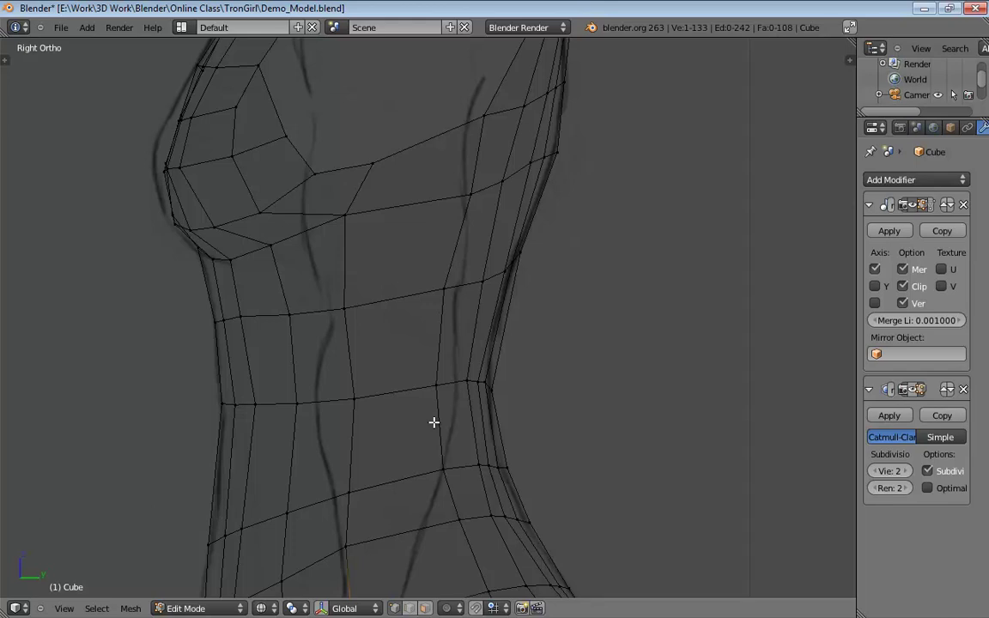
click(302, 164)
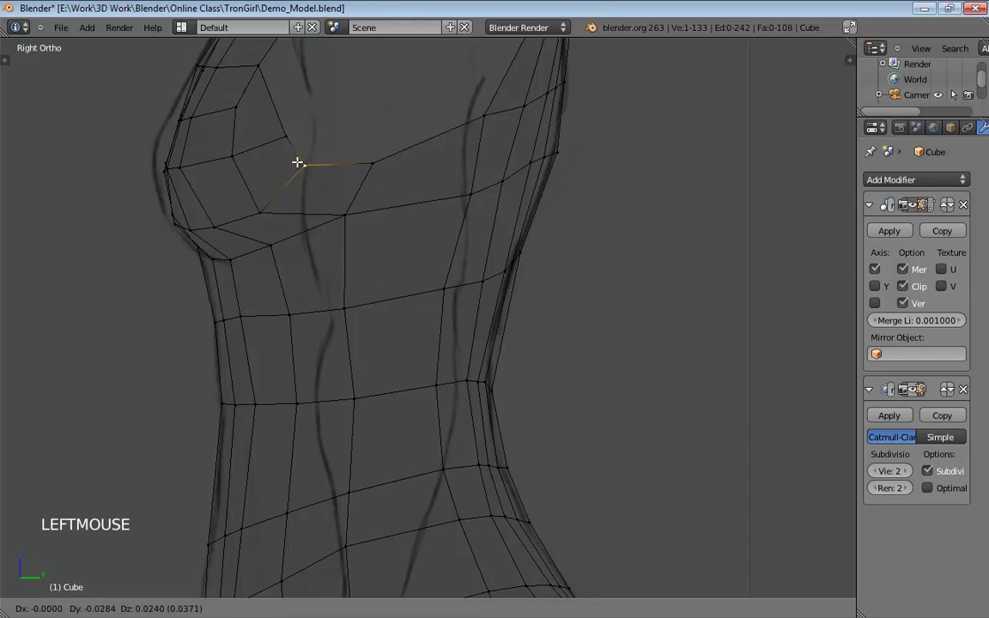
click(262, 210)
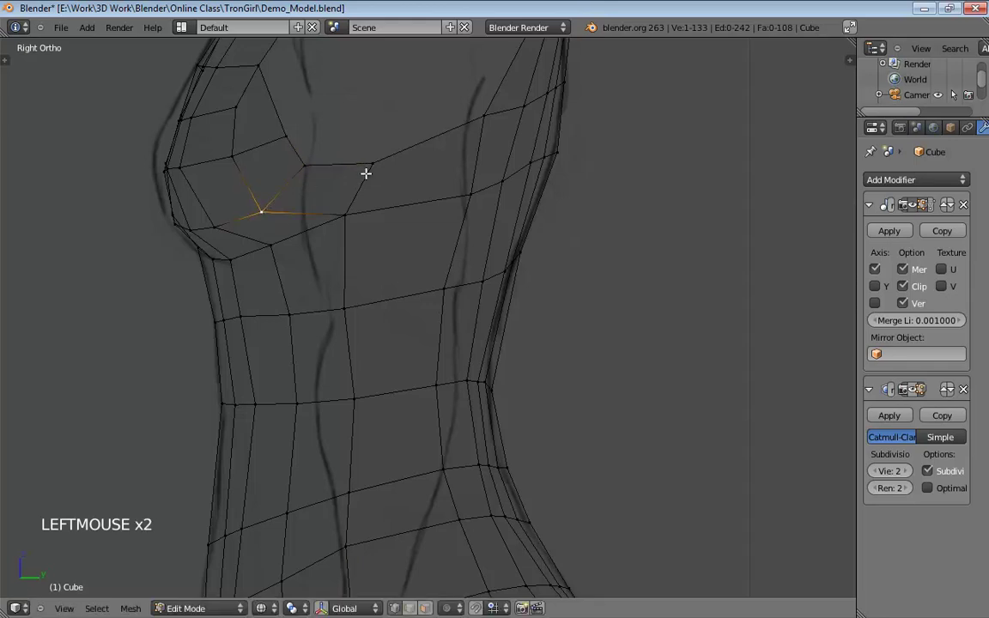
drag(371, 166, 365, 182)
drag(480, 125, 483, 138)
mouse_move(513, 278)
shift+middle_down()
mouse_move(505, 205)
mouse_move(530, 240)
mouse_move(500, 276)
shift+middle_up()
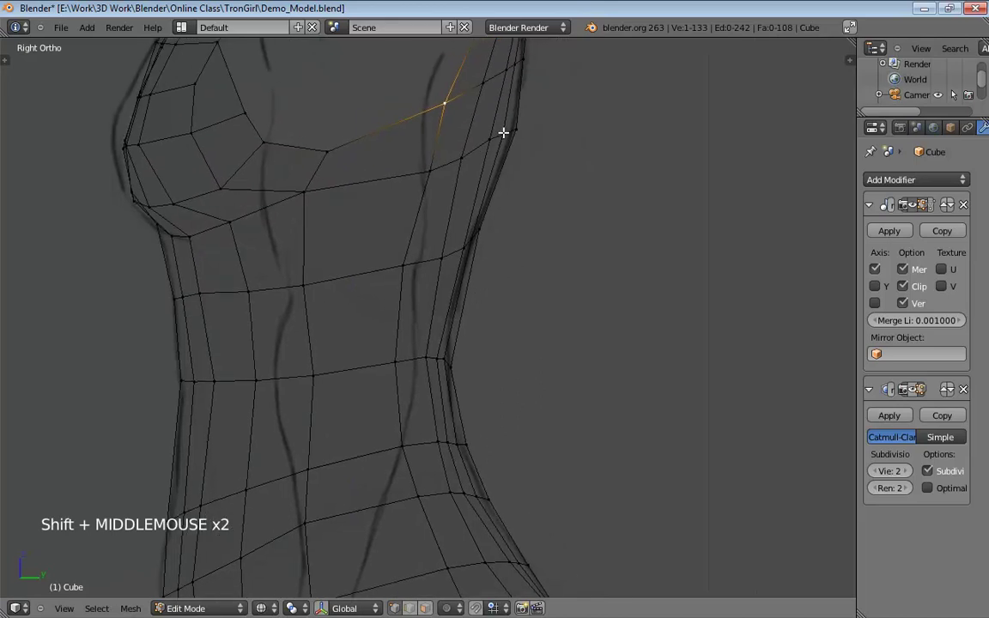
drag(504, 134, 483, 156)
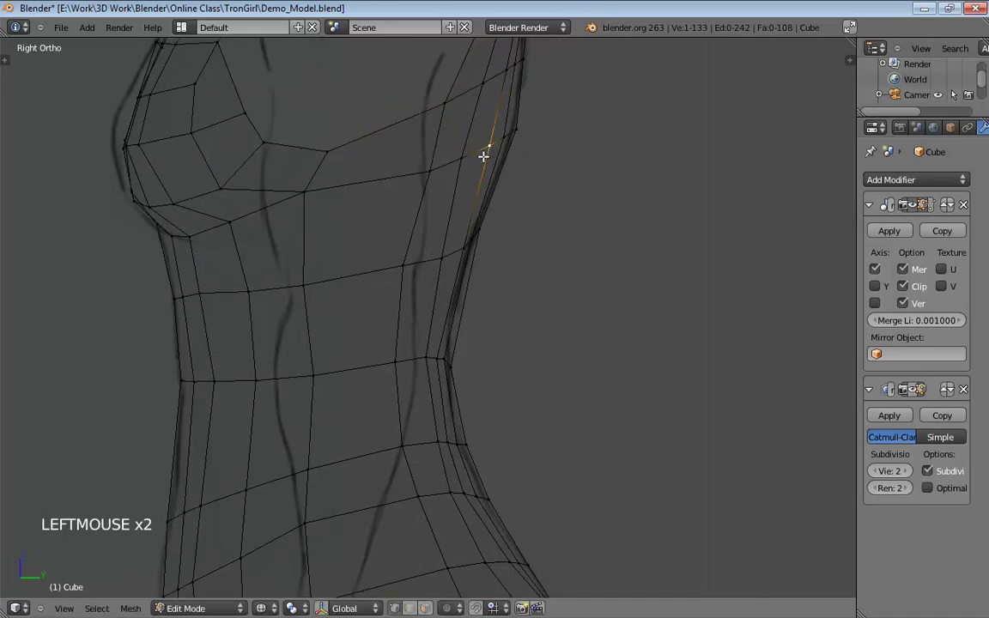
- Return the torso to solid shading and examine its edge flow from the front, side and back
shift+middle_drag(474, 276, 529, 286)
scroll(406, 254, down, 4)
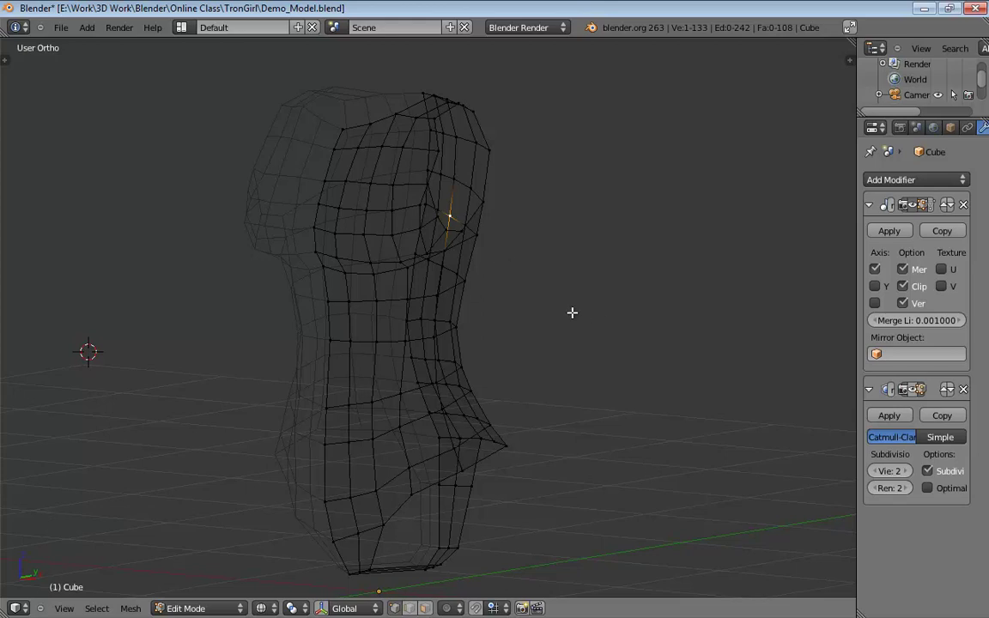
middle_drag(572, 313, 522, 306)
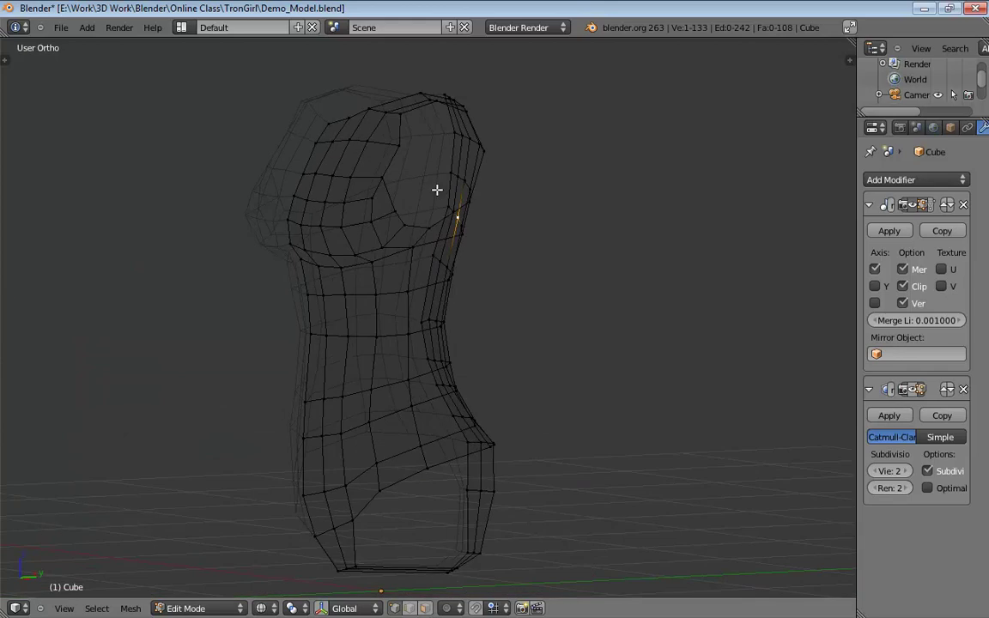
scroll(437, 189, up, 1)
middle_drag(402, 172, 464, 153)
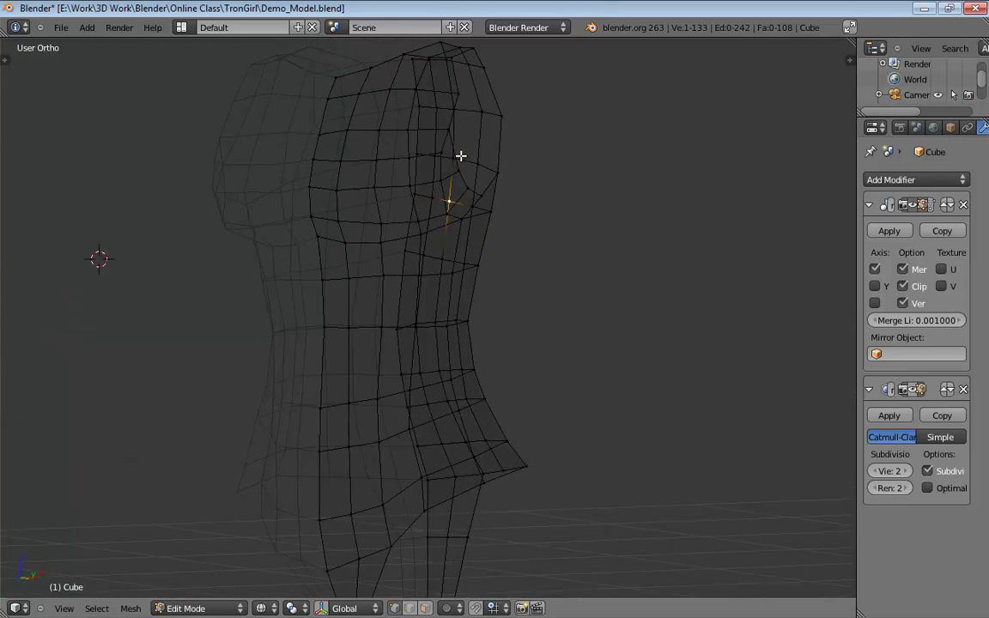
key(z)
mouse_move(388, 172)
middle_down()
mouse_move(363, 159)
mouse_move(209, 213)
mouse_move(244, 212)
mouse_move(215, 190)
middle_up()
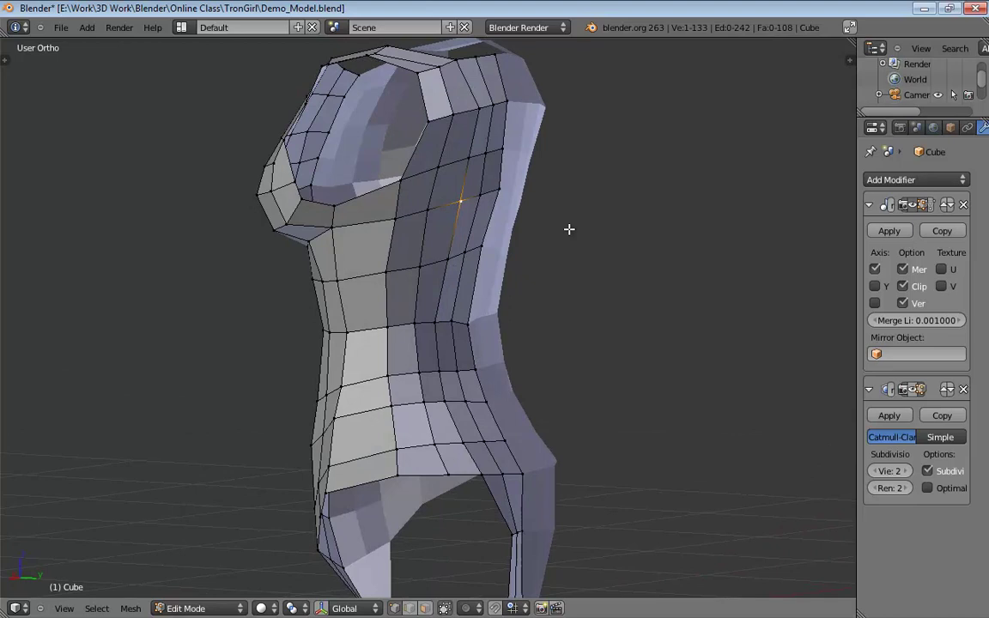
middle_drag(563, 207, 643, 257)
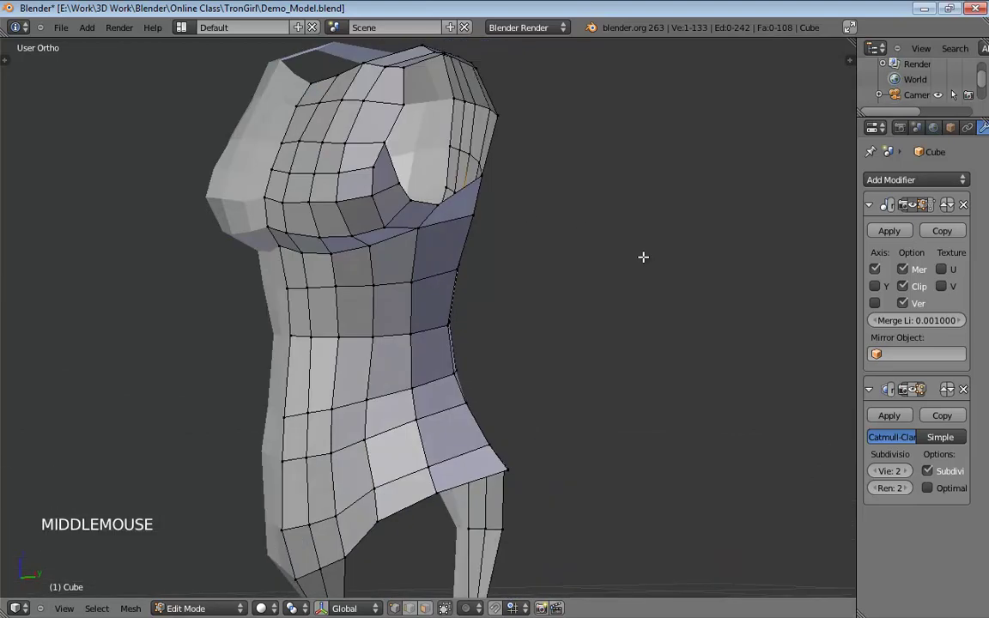
- Save the model over the existing Demo_Model.blend file
key(ctrl+s)
click(616, 258)
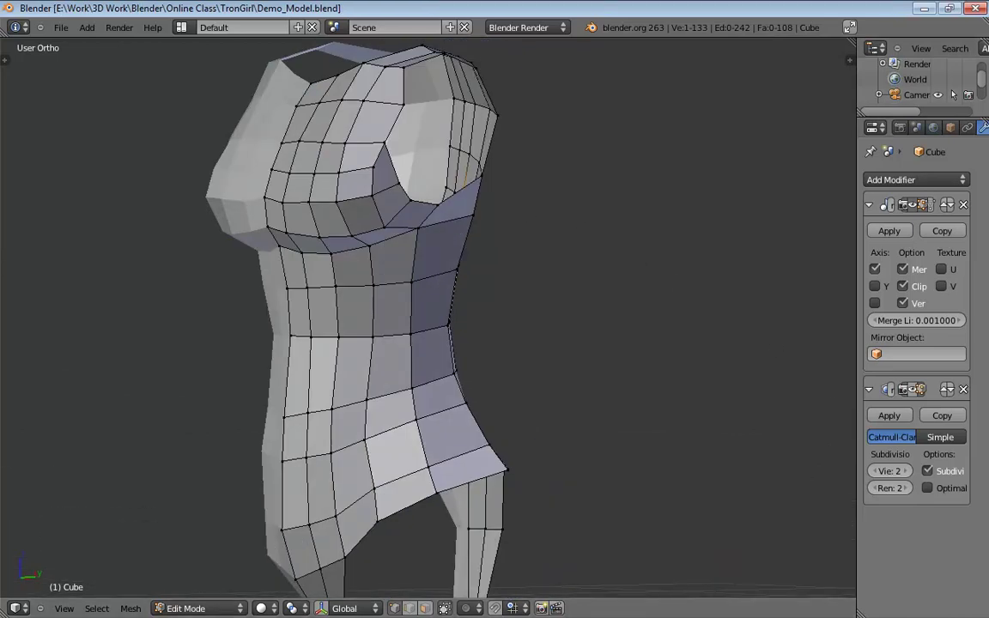
scroll(638, 455, down, 1)
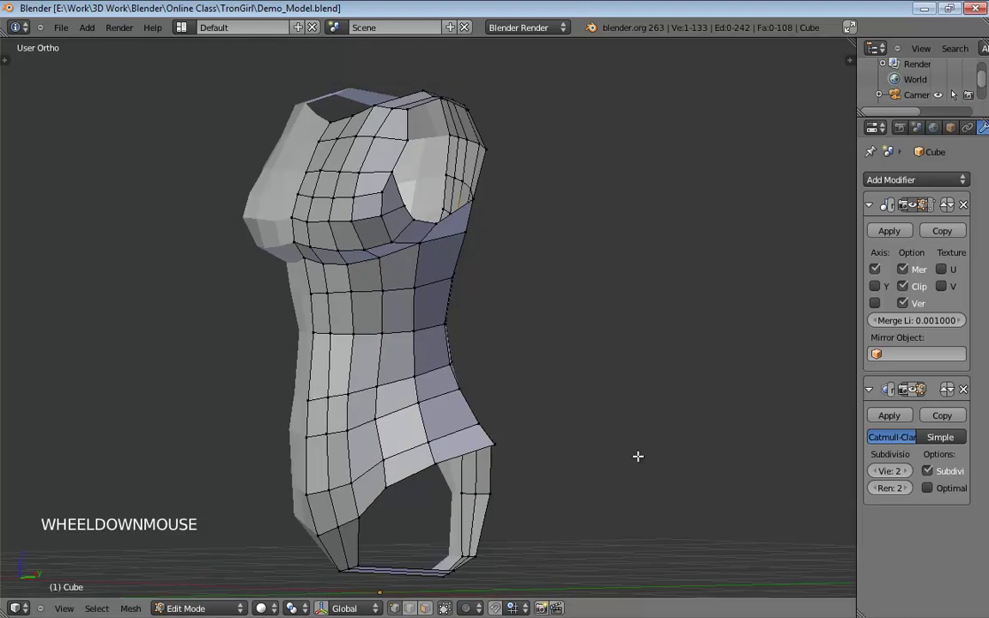